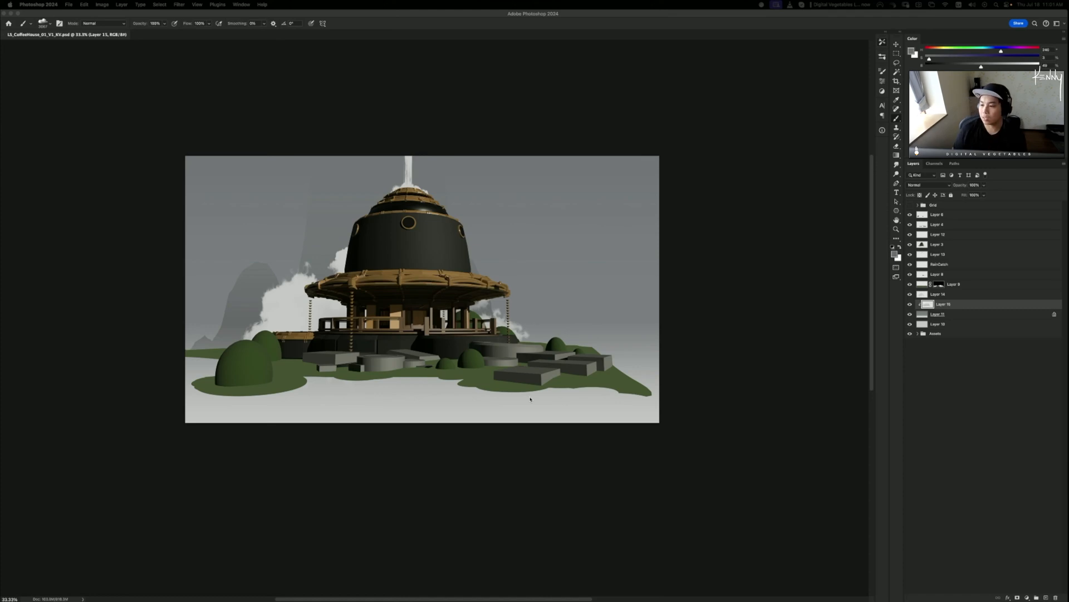
- Add an empty Layer 16 above Layer 6 and zoom in on the dome
left_click(952, 218)
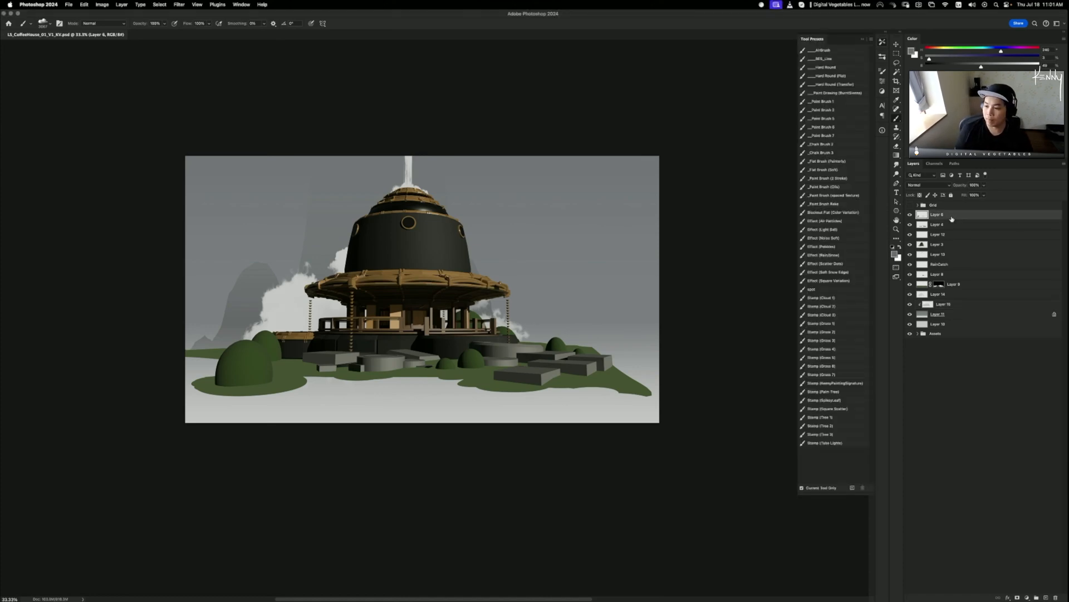
key("super+alt+shift+n")
key("super+equal")
key("super+equal")
key("super+equal")
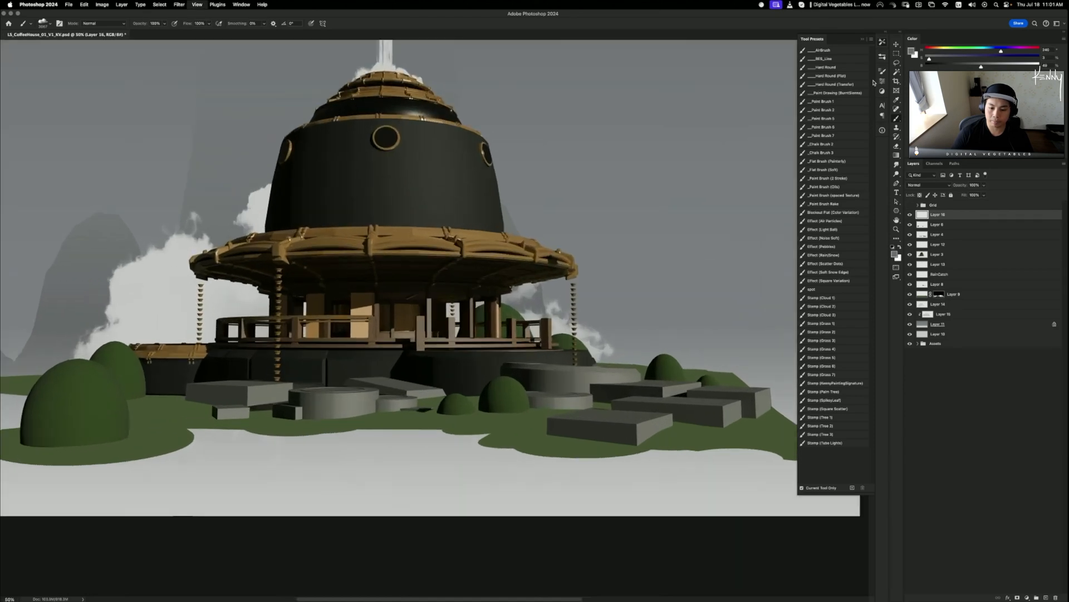
left_click_drag(399, 128, 486, 401)
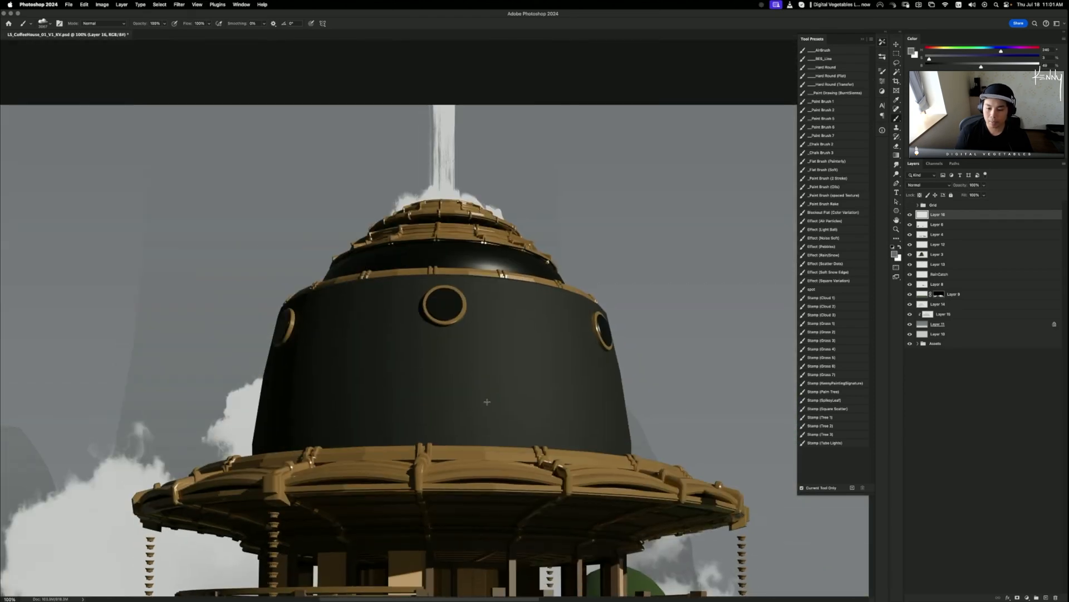
- Choose the red _Paint Brush 1 preset at a small brush size
left_click(836, 93)
left_click(842, 109)
left_click(844, 101)
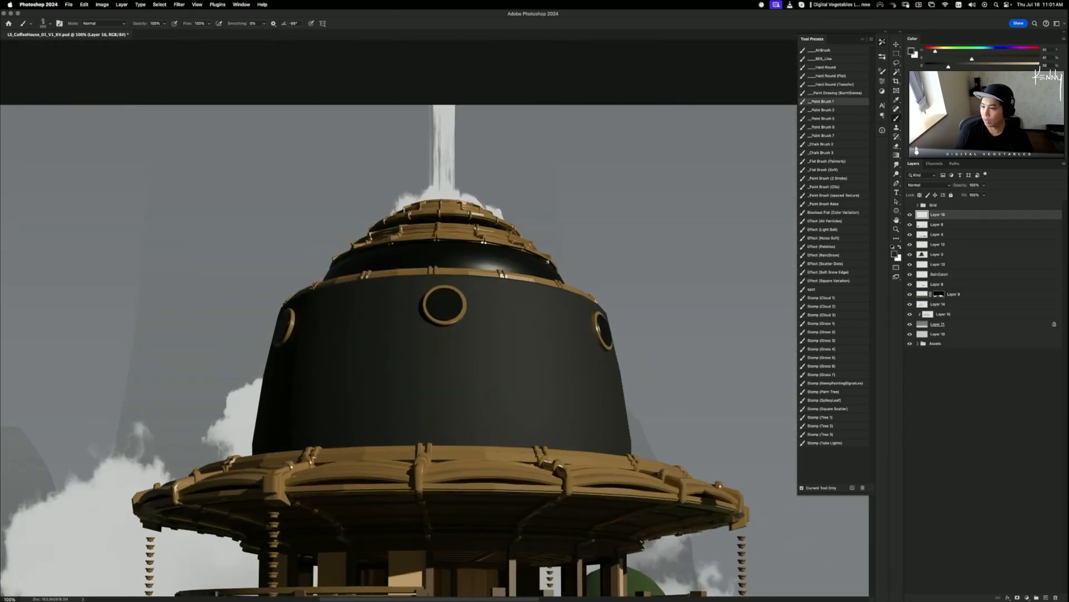
key("bracketleft")
key("bracketleft")
key("bracketleft")
key("bracketleft")
key("bracketleft")
key("bracketleft")
key("bracketleft")
key("bracketleft")
key("bracketleft")
key("bracketleft")
key("bracketleft")
key("bracketleft")
key("bracketleft")
key("bracketleft")
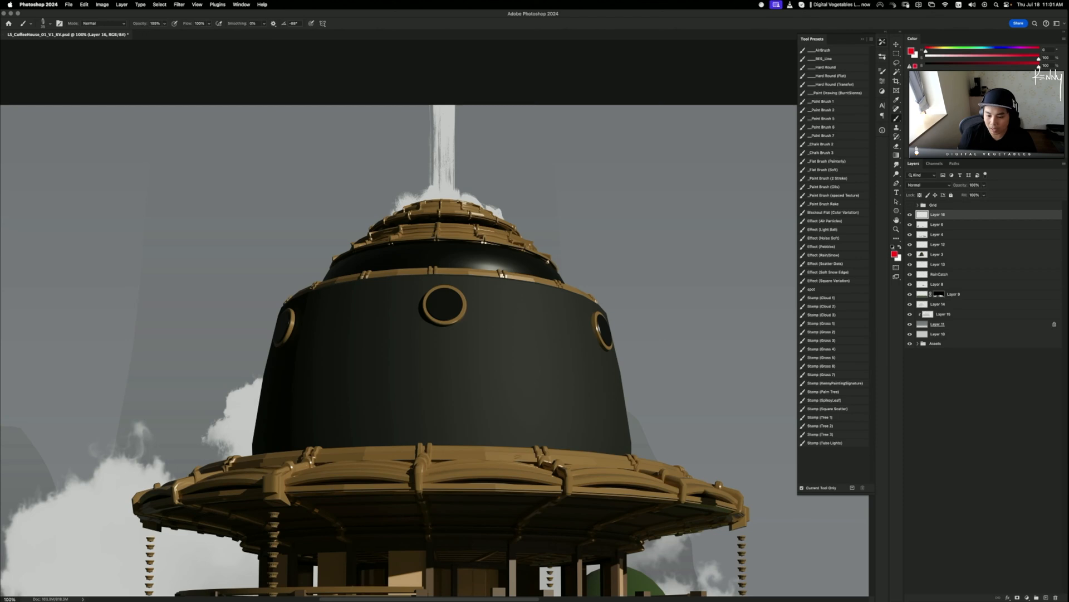
- Sketch red trial circles on the balcony rim and dome top, undoing each one
mouse_move(593, 448)
left_mouse_down()
mouse_move(457, 496)
mouse_move(529, 405)
left_mouse_up()
key("ctrl+z")
left_click_drag(462, 244, 493, 225)
key("ctrl+z")
left_click_drag(576, 456, 590, 432)
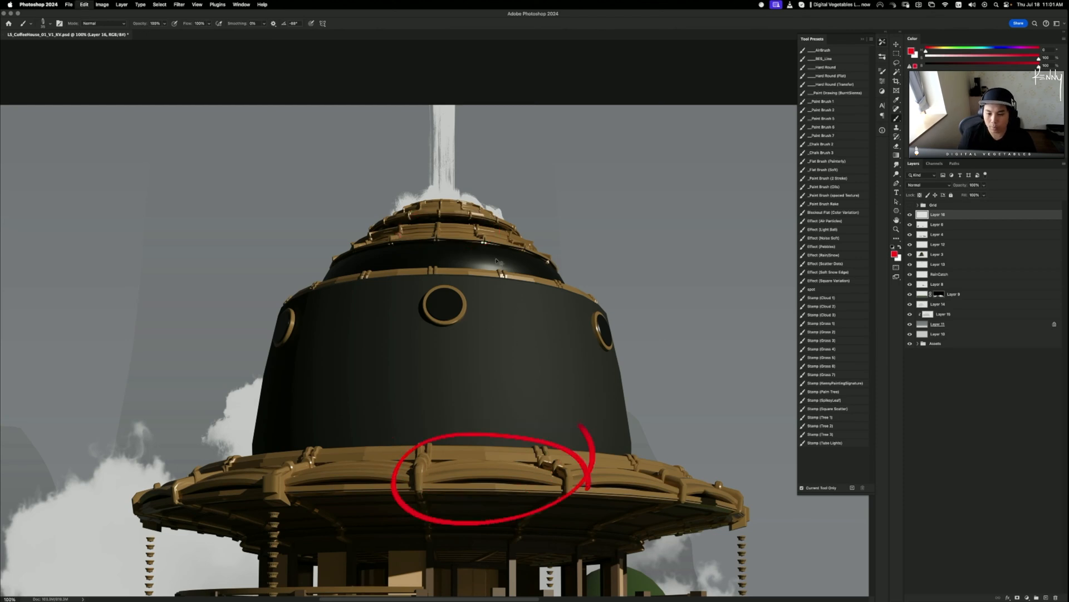
key("super+z")
mouse_move(473, 199)
left_mouse_down()
mouse_move(394, 217)
mouse_move(487, 187)
left_mouse_up()
key("super+z")
- Sketch red trial circles on the walkway roof and base stones, undoing each one
mouse_move(510, 530)
left_mouse_down()
mouse_move(515, 262)
mouse_move(505, 262)
left_mouse_up()
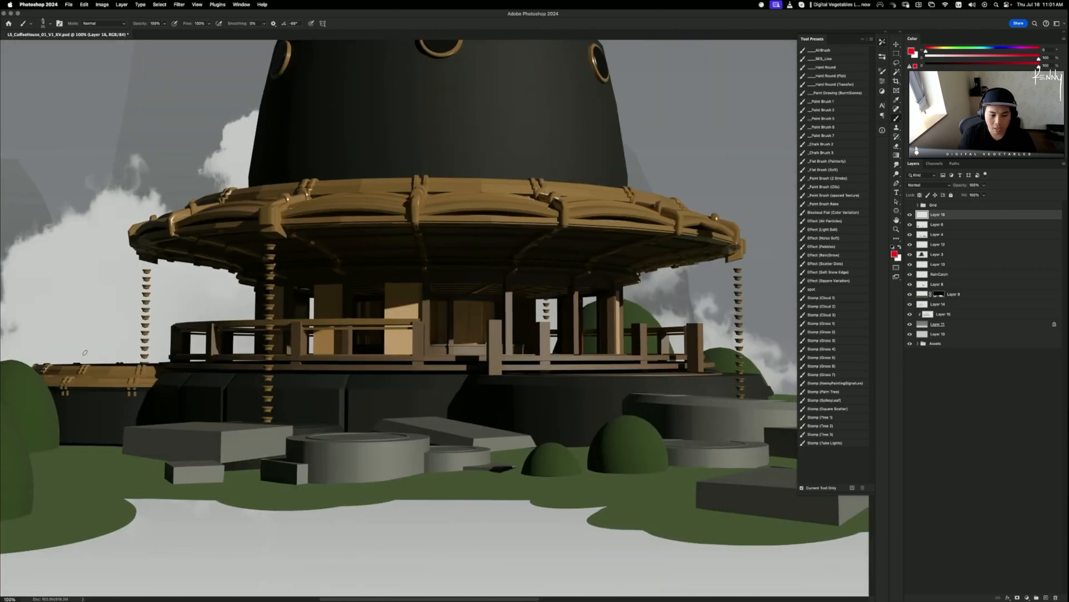
mouse_move(144, 384)
left_mouse_down()
mouse_move(106, 404)
mouse_move(112, 347)
left_mouse_up()
key("super+z")
left_click_drag(494, 402, 396, 357)
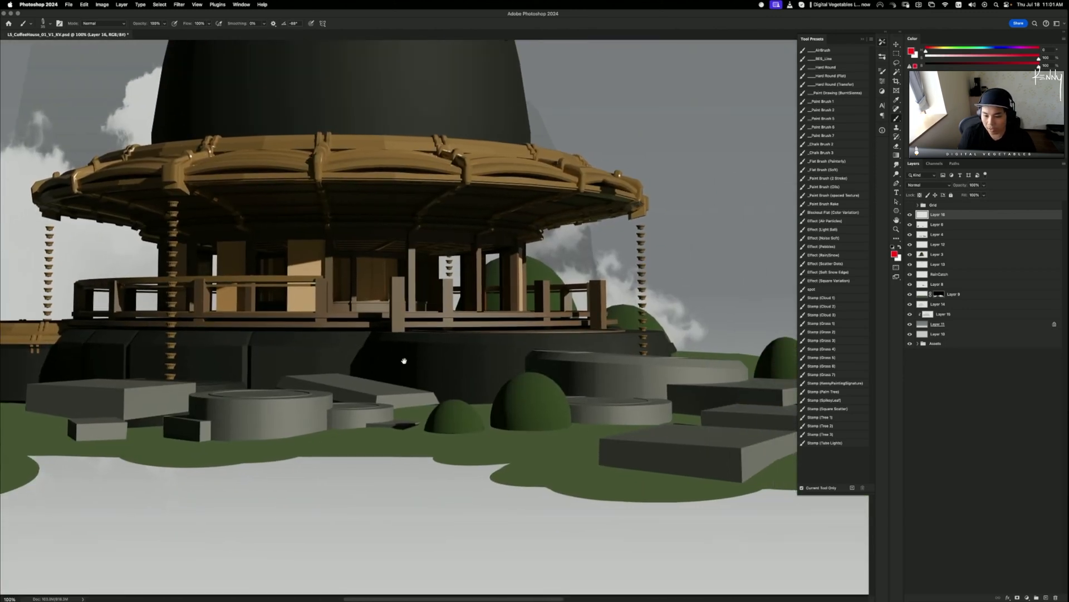
mouse_move(262, 375)
left_mouse_down()
mouse_move(333, 407)
mouse_move(276, 384)
left_mouse_up()
key("super+z")
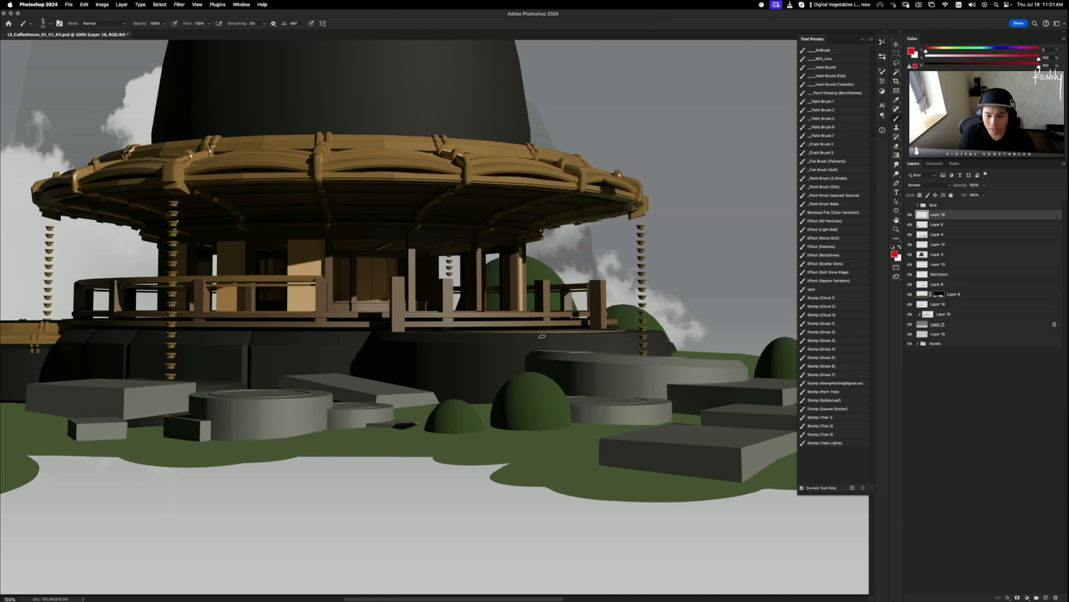
mouse_move(506, 337)
left_mouse_down()
mouse_move(515, 359)
mouse_move(445, 323)
left_mouse_up()
key("super+z")
left_click_drag(666, 361, 642, 355)
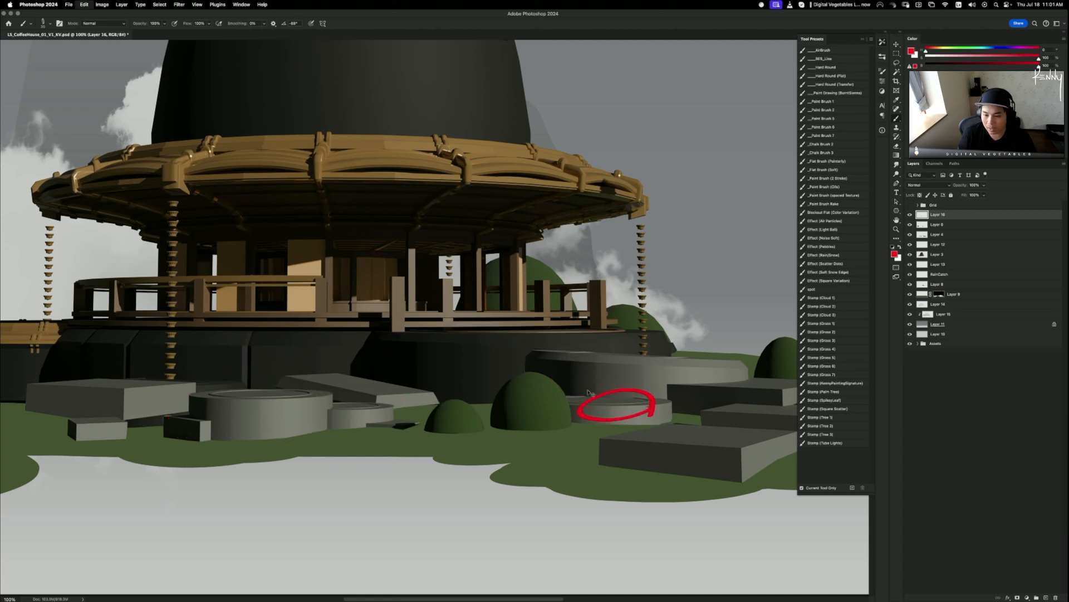
key("super+z")
scroll(510, 375, "up", 5)
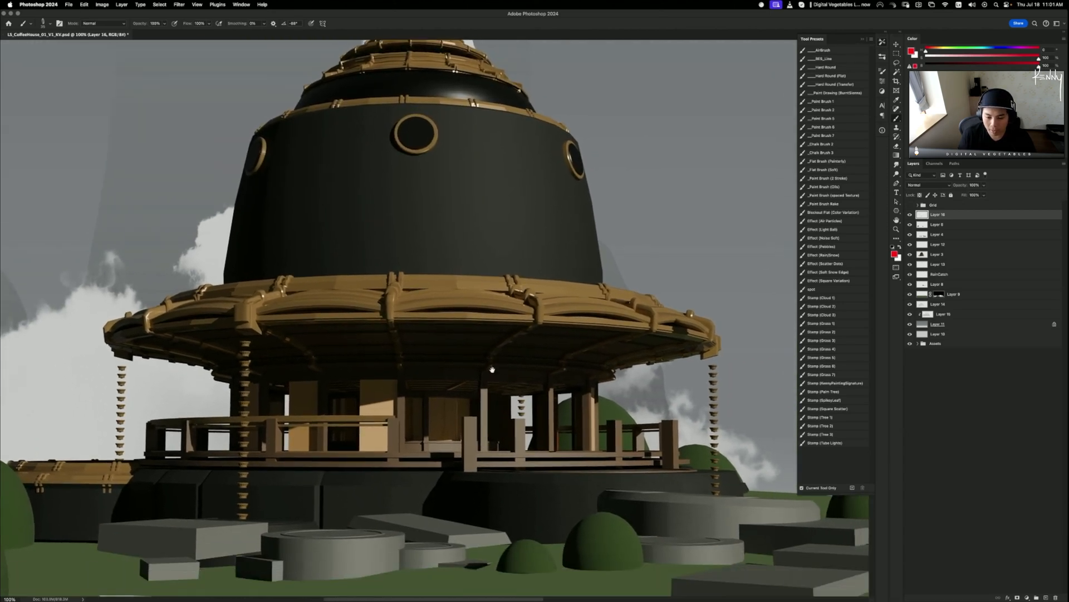
key("super+minus")
key("super+minus")
key("super+minus")
key("super+minus")
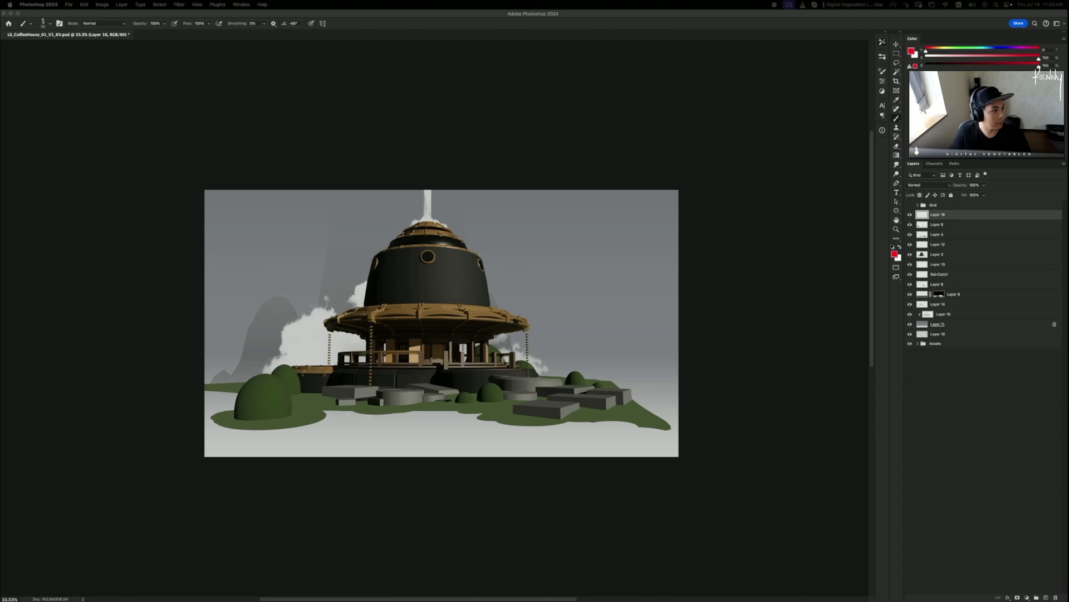
left_click_drag(669, 239, 439, 38)
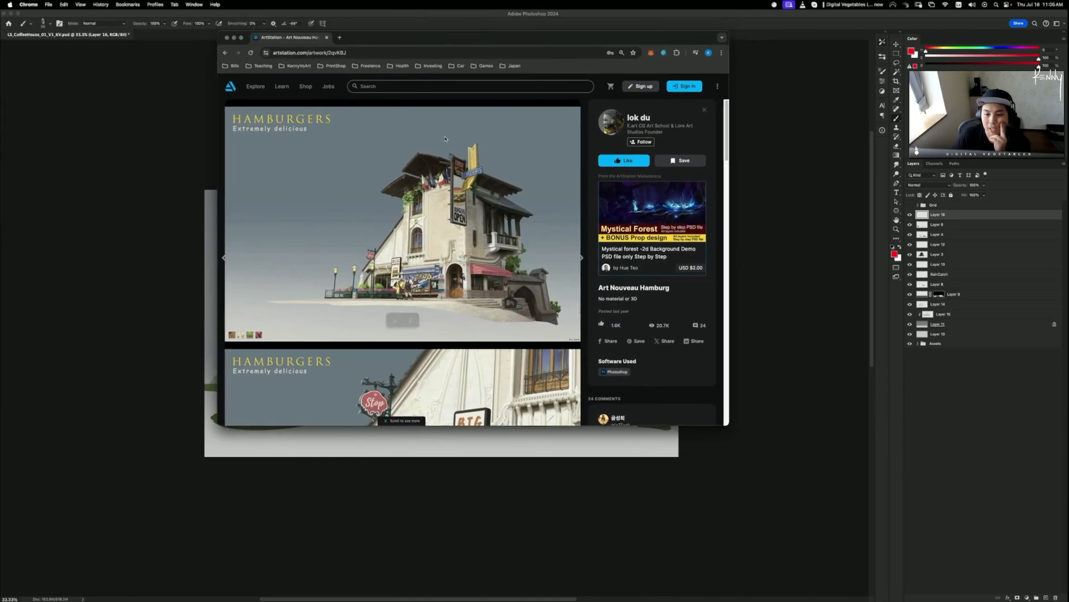
scroll(479, 234, "down", 5)
scroll(505, 276, "up", 5)
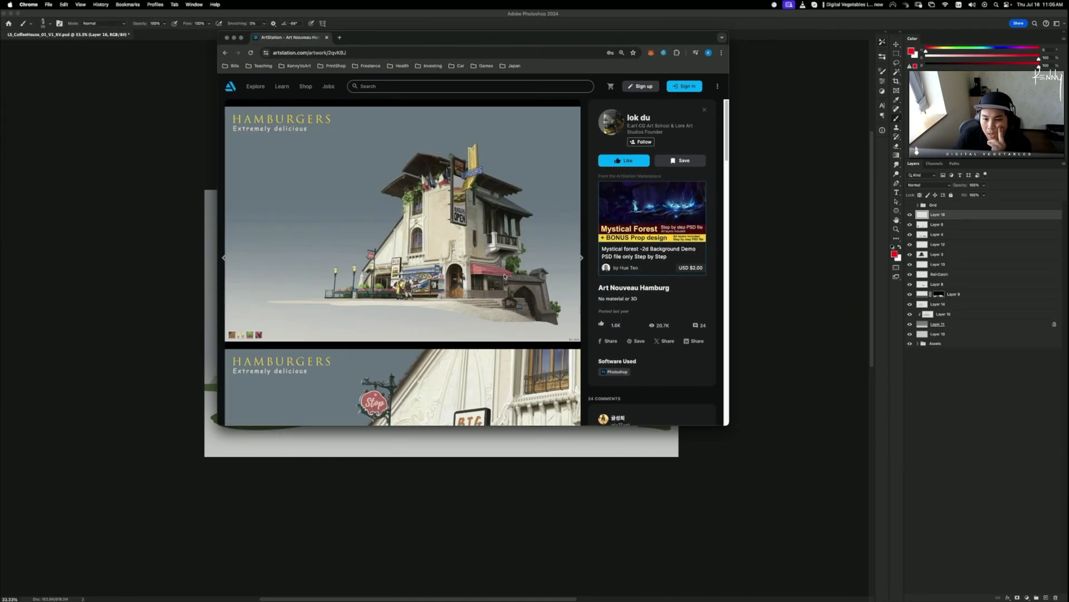
mouse_move(504, 276)
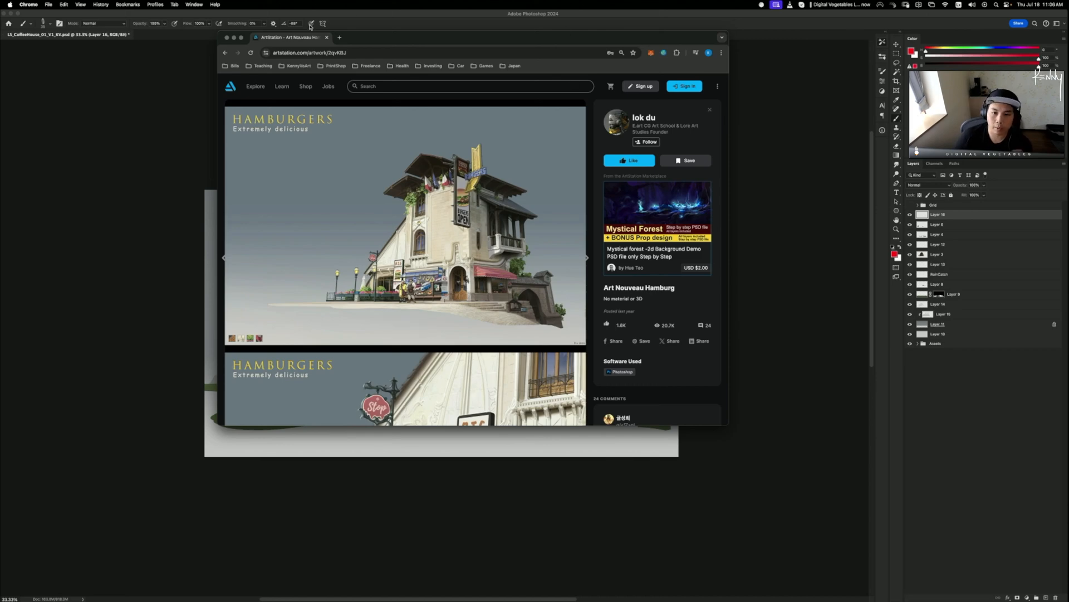
left_click_drag(368, 40, 454, 81)
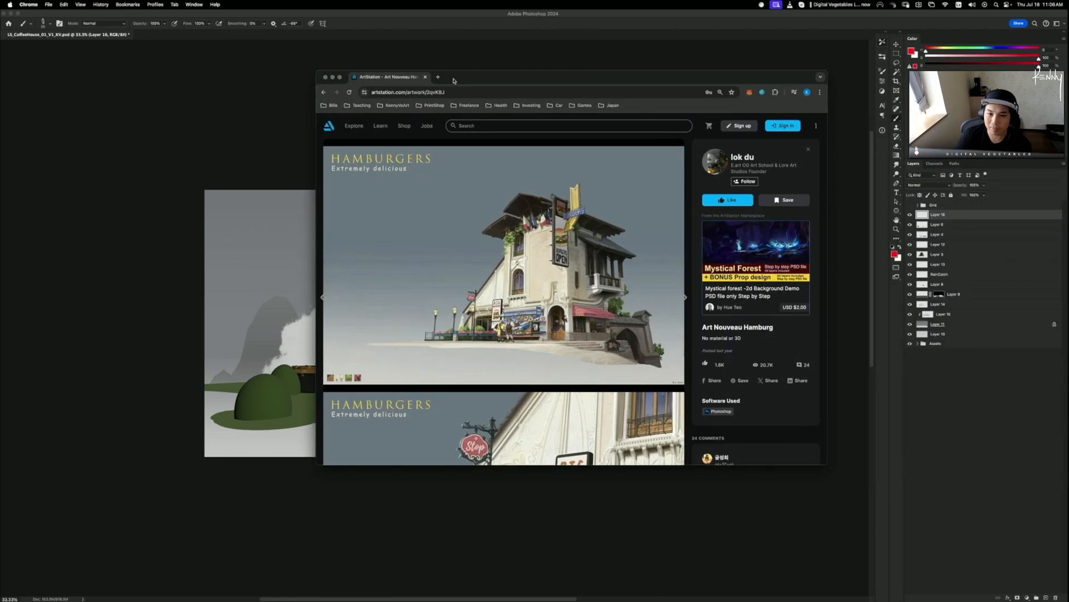
left_click(425, 77)
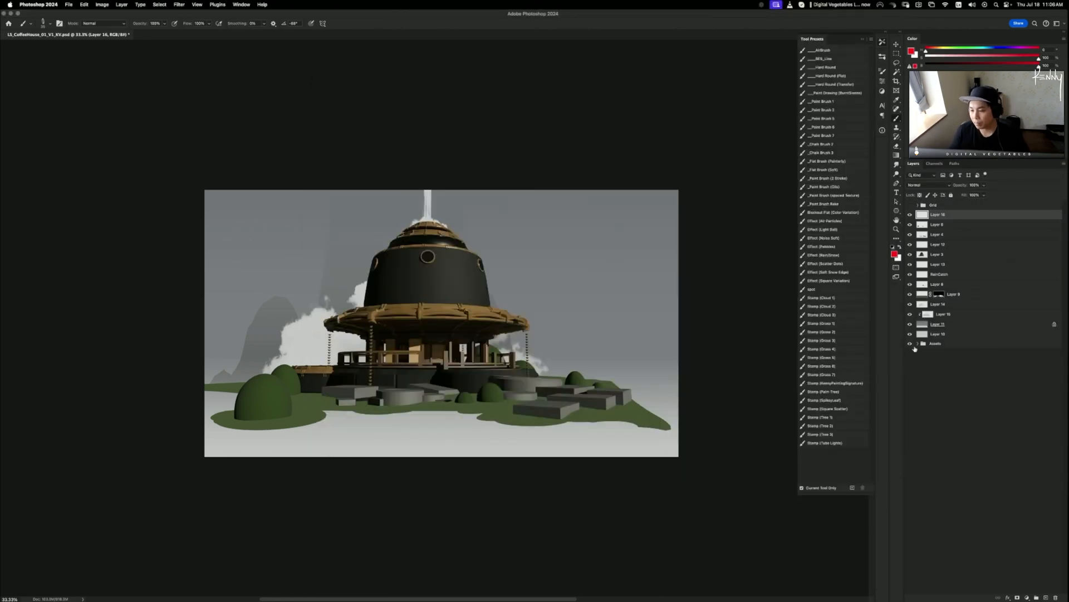
- Raise Layer 15's saturation and shift its midtones toward blue with Color Balance
left_click(942, 317)
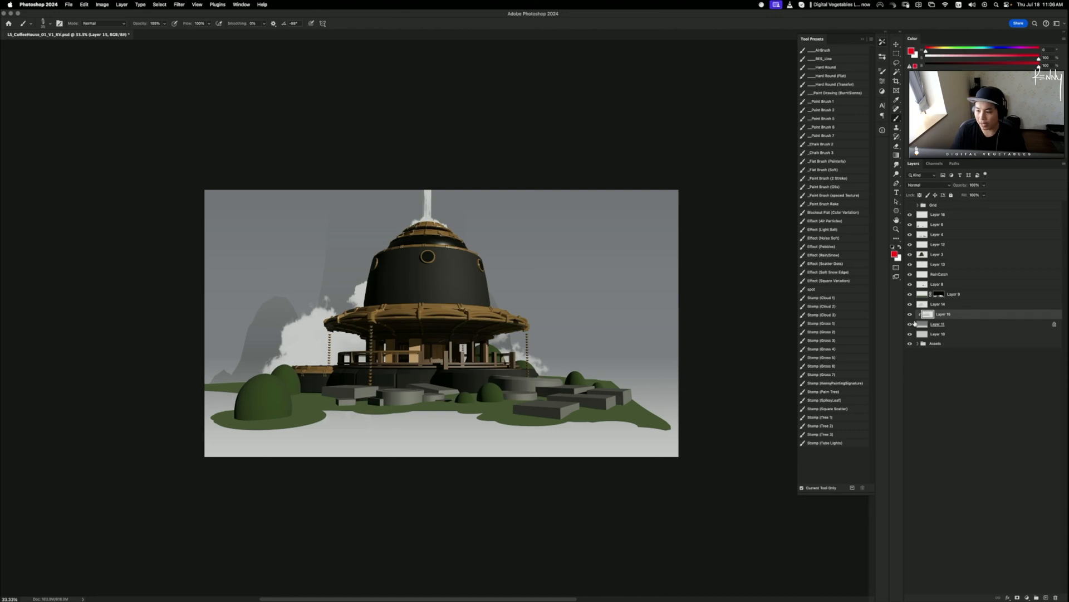
key("super+u")
left_click_drag(750, 225, 781, 227)
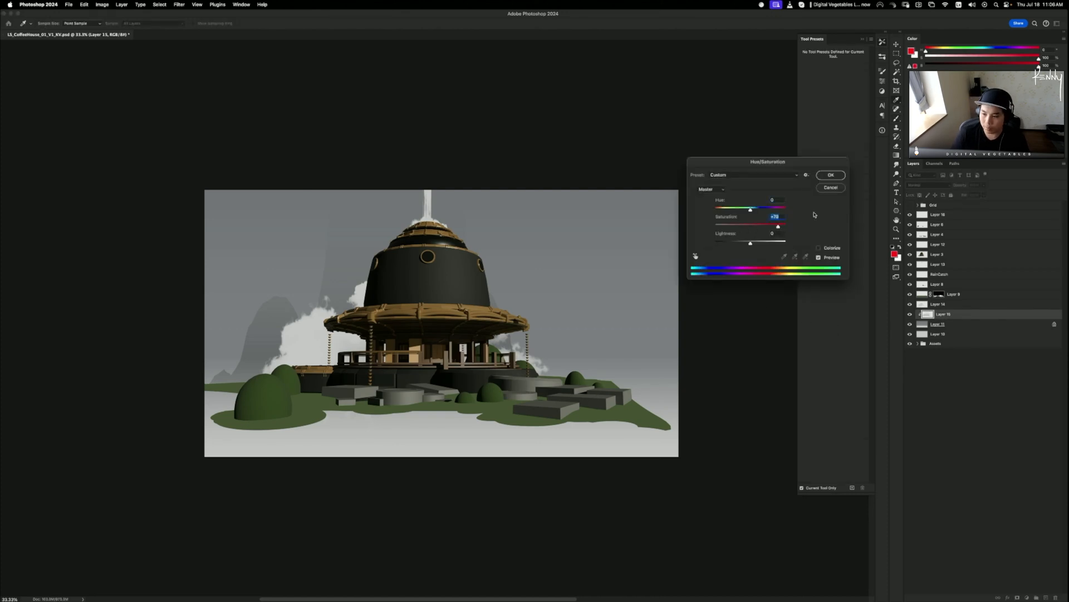
key("Return")
key("super+b")
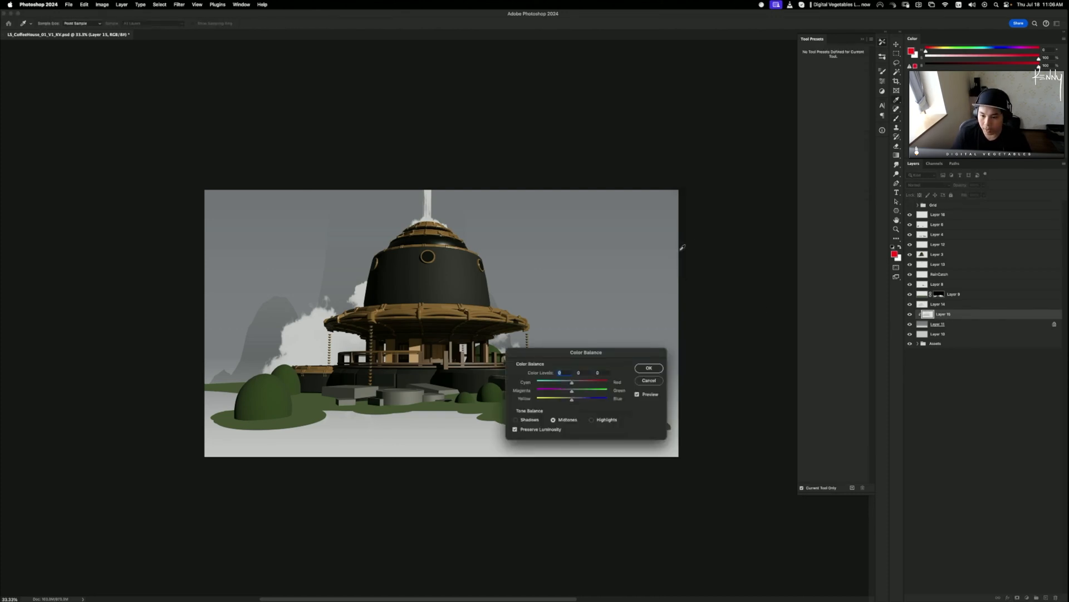
left_click_drag(610, 351, 703, 293)
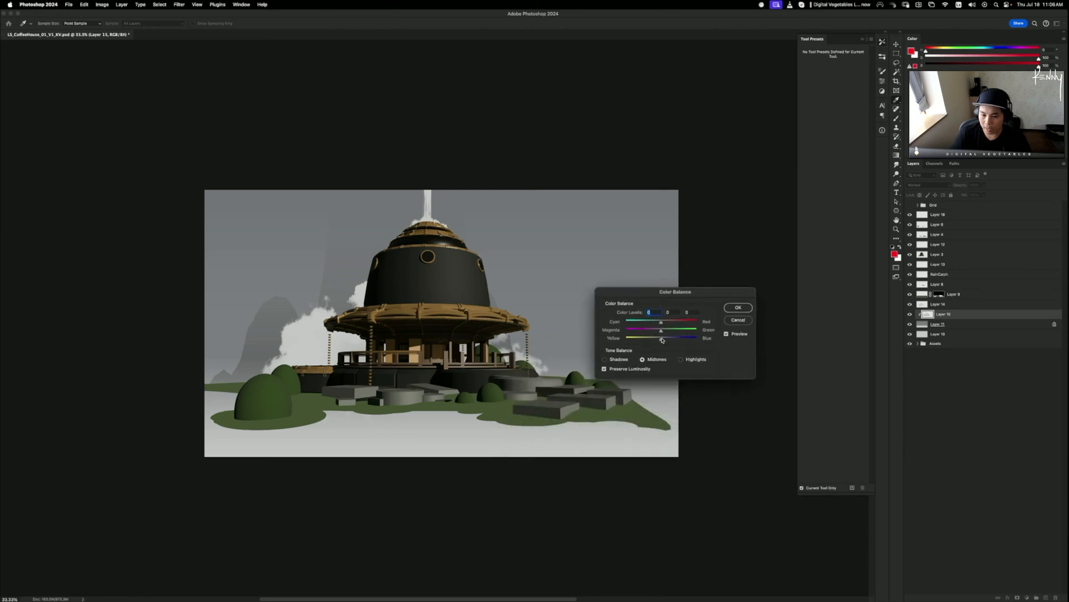
mouse_move(662, 339)
left_mouse_down()
mouse_move(678, 338)
mouse_move(655, 323)
left_mouse_up()
left_click(738, 308)
- Shift Layer 11 toward blue and cyan and lower its saturation to -30
left_click(935, 325)
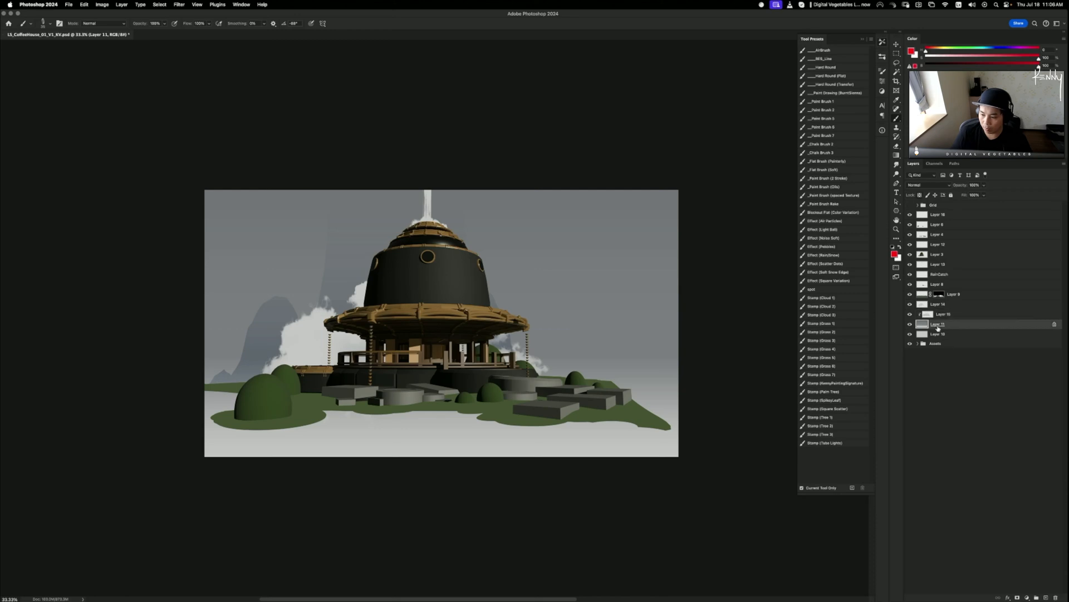
key("super+b")
left_click_drag(664, 340, 657, 323)
left_click(738, 309)
key("super+u")
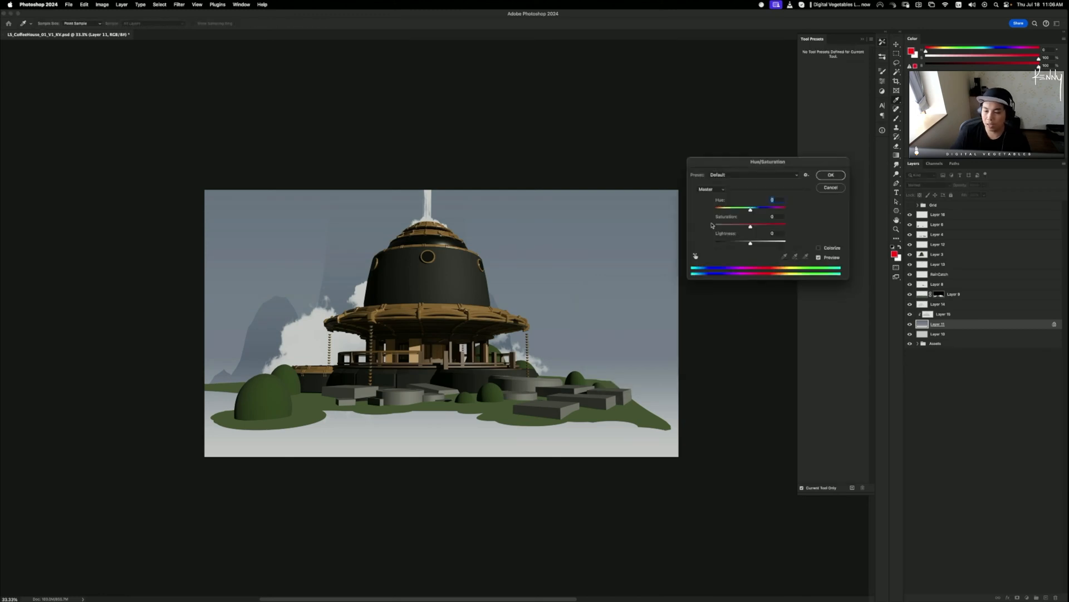
left_click_drag(750, 225, 741, 227)
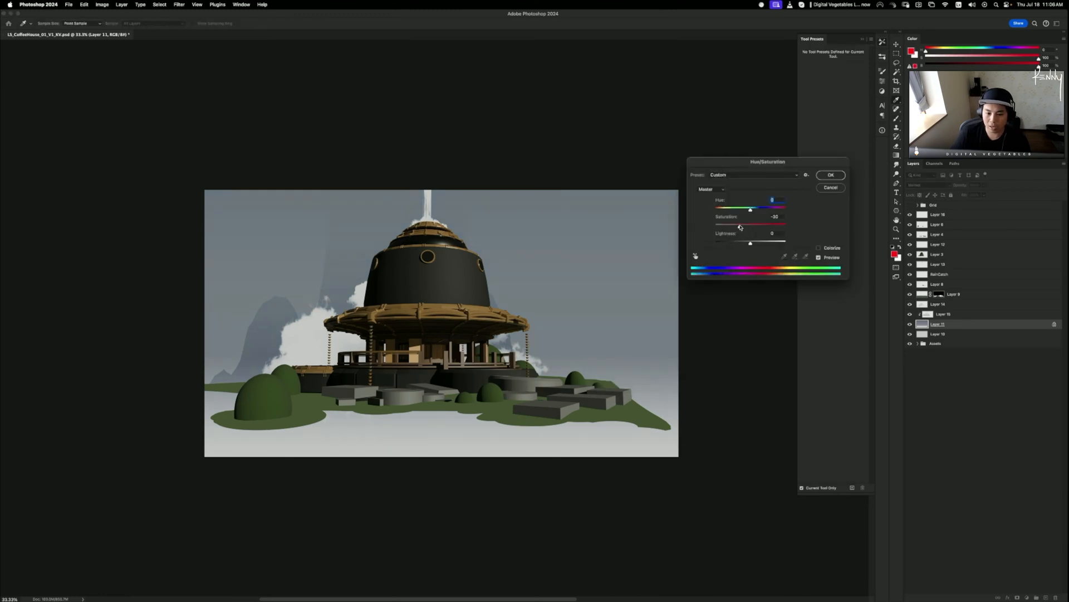
left_click(830, 175)
key("b")
- Lower Layer 15's saturation for a desaturated blue-grey backdrop
left_click(943, 315)
key("super+u")
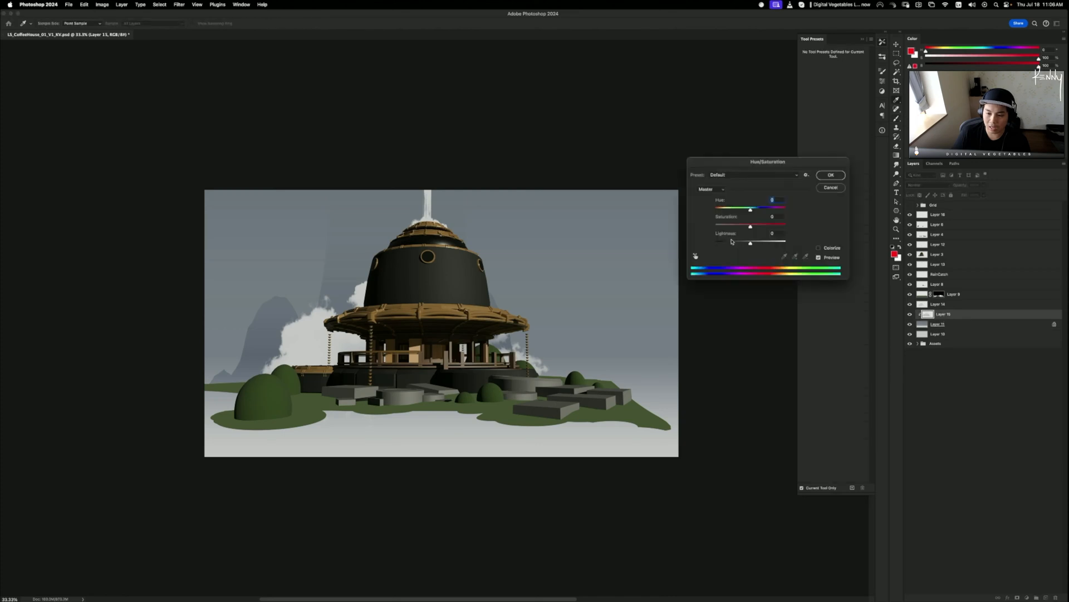
left_click_drag(750, 228, 735, 228)
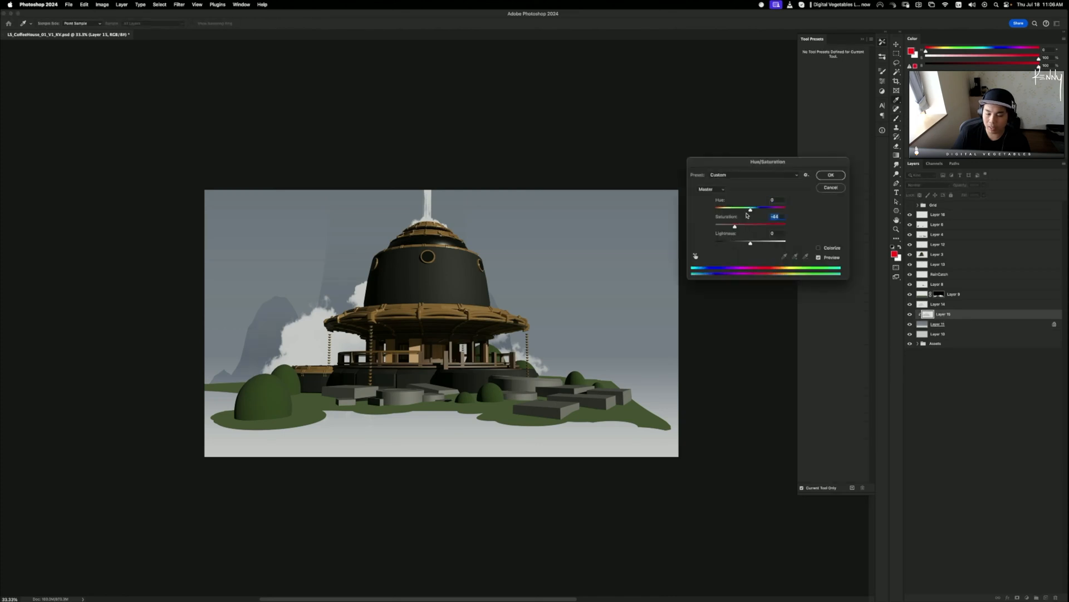
left_click(830, 175)
key("b")
left_click(941, 218)
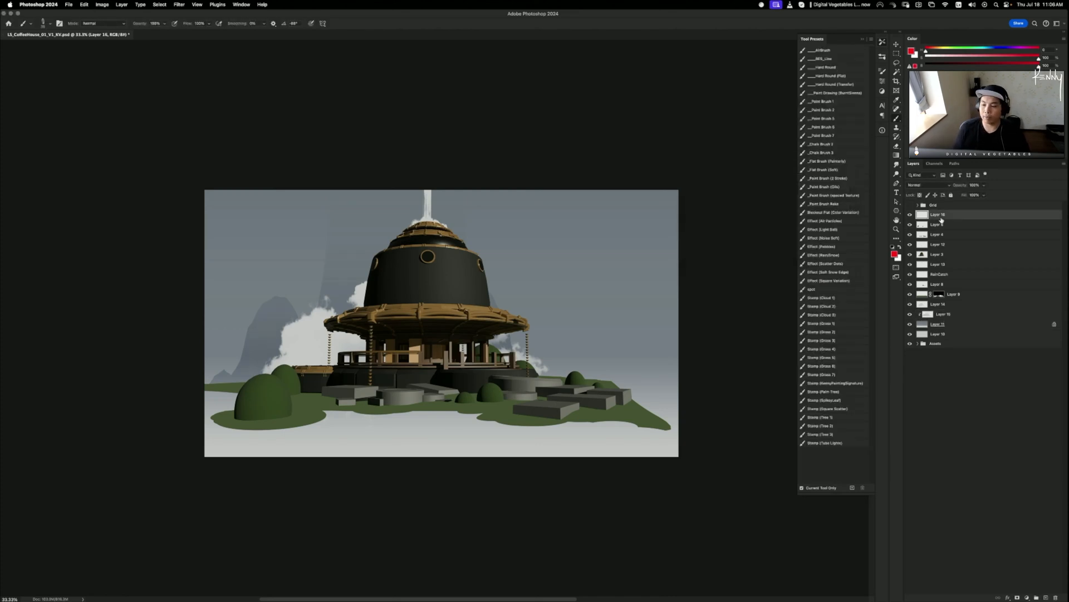
- Add a new layer above Layer 16 and hide the clouds, gradient sky and mountains
key("super+shift+n")
key("Return")
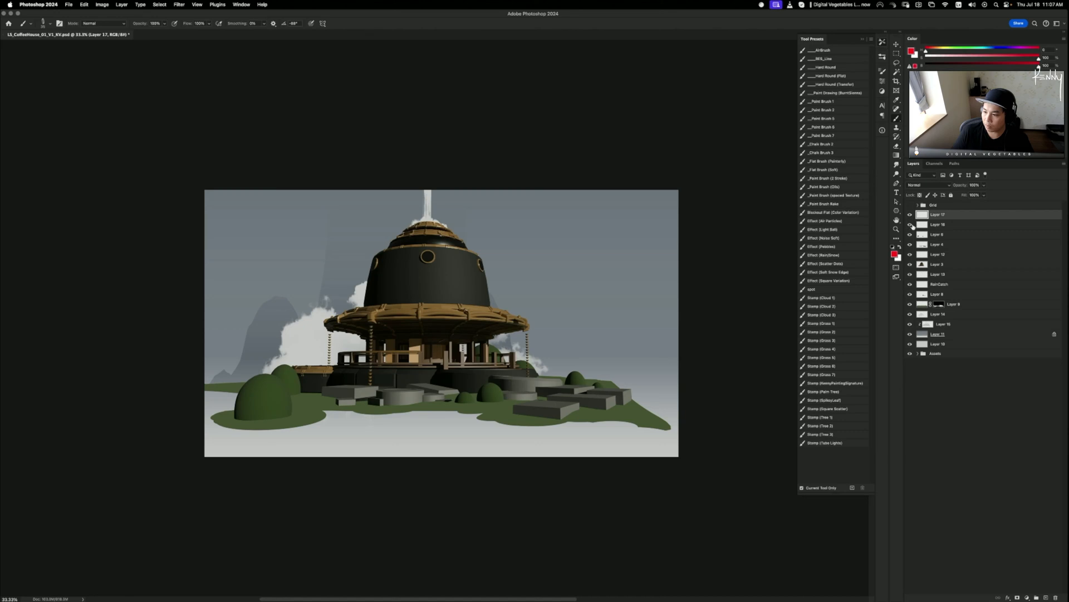
left_click_drag(910, 224, 911, 304)
left_click(910, 264)
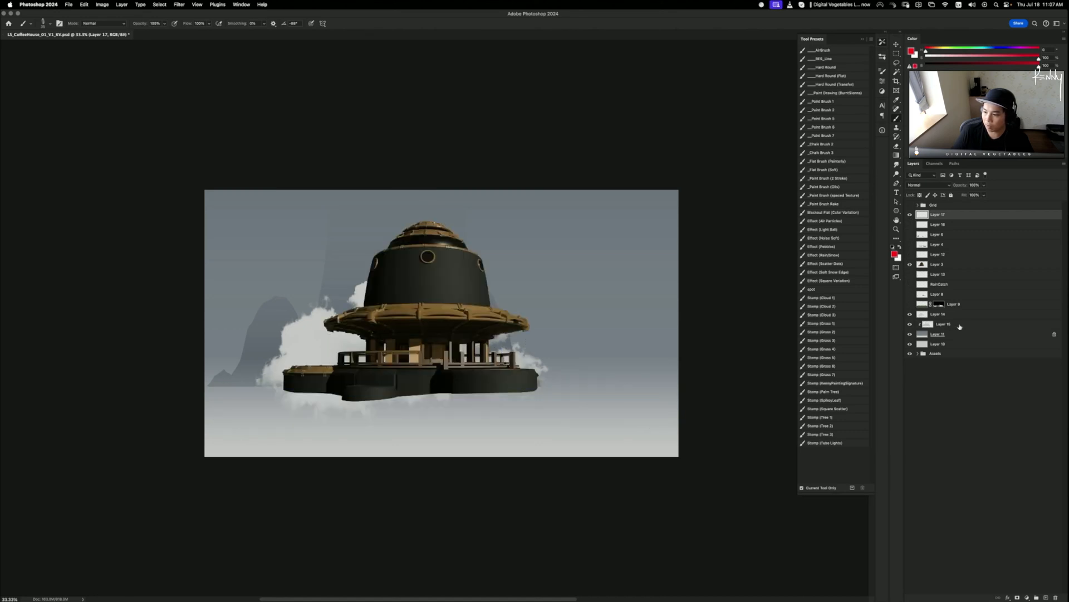
left_click(910, 314)
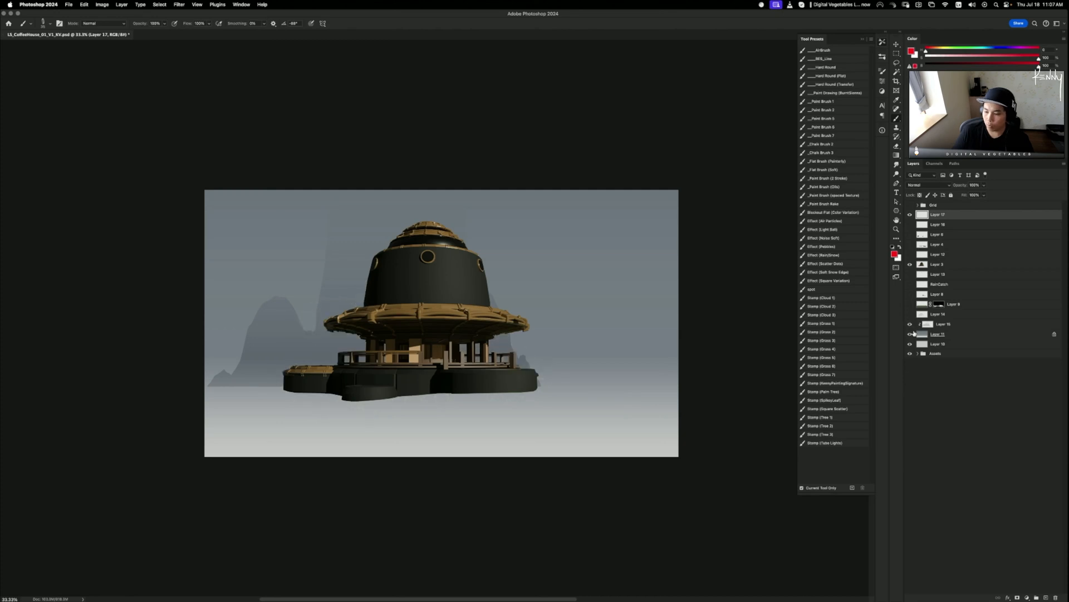
left_click(911, 334)
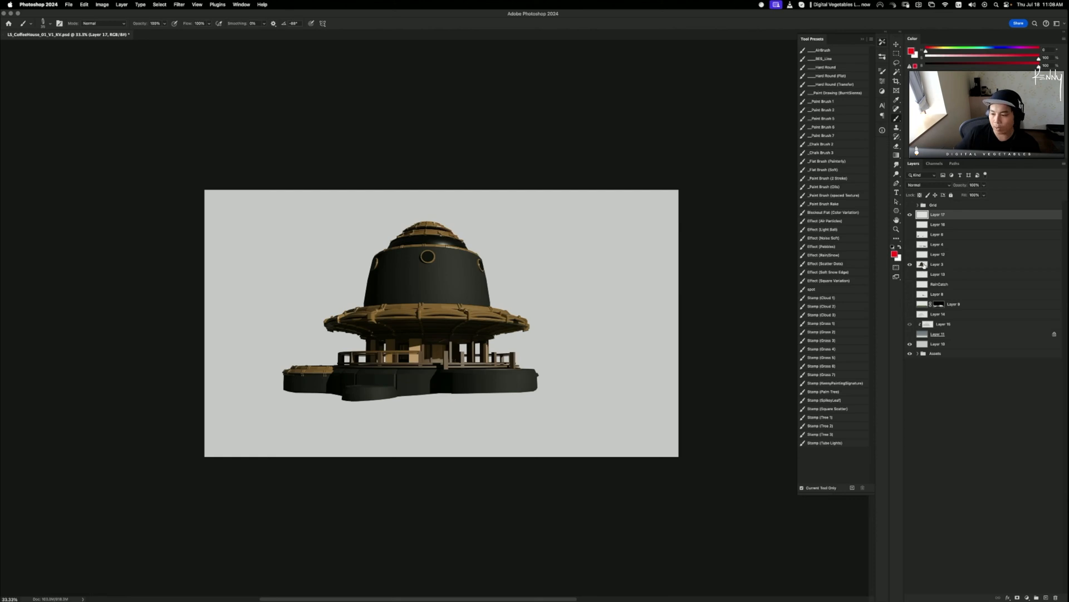
- Show the grassy ground, rain chains, stone slabs and bushes layers
left_click(910, 304)
left_click(910, 294)
left_click(910, 285)
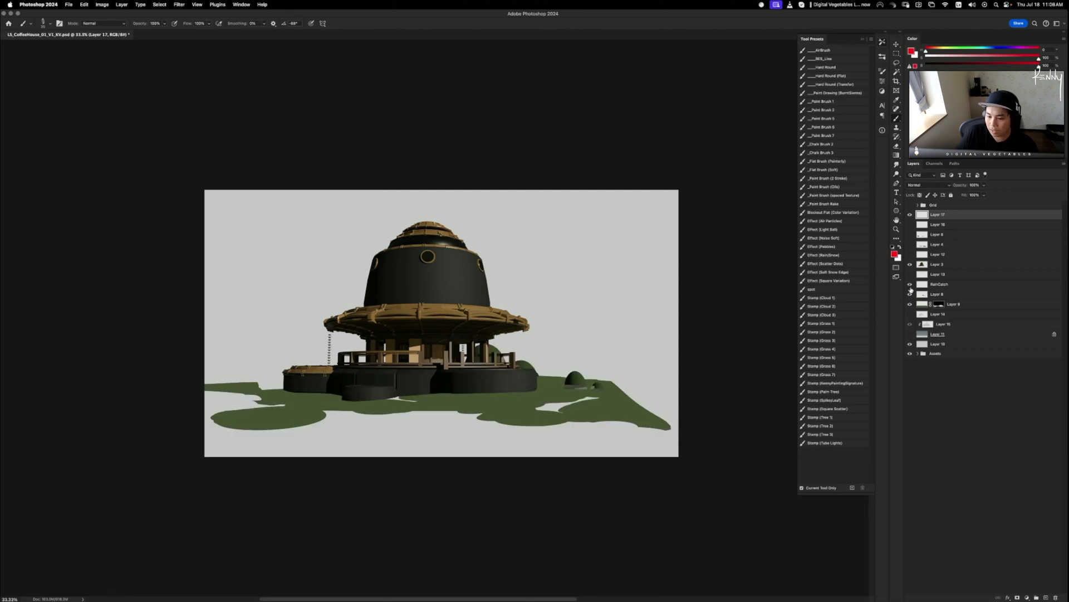
left_click(910, 254)
left_click(910, 244)
left_click(910, 233)
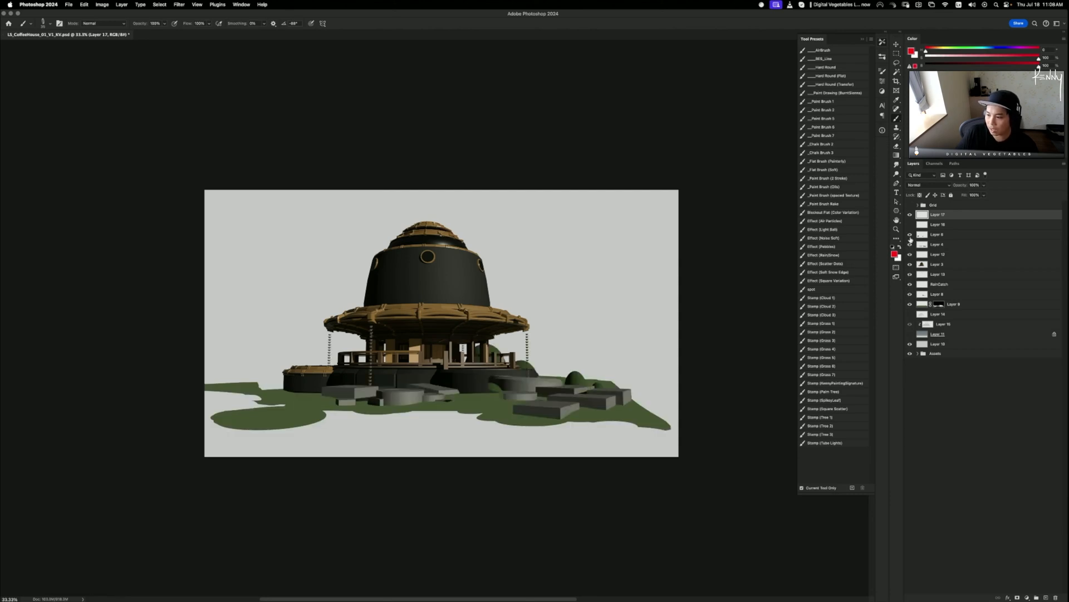
- Toggle the bushes, stone slabs and hanging chains on and off to compare them
left_click(911, 234)
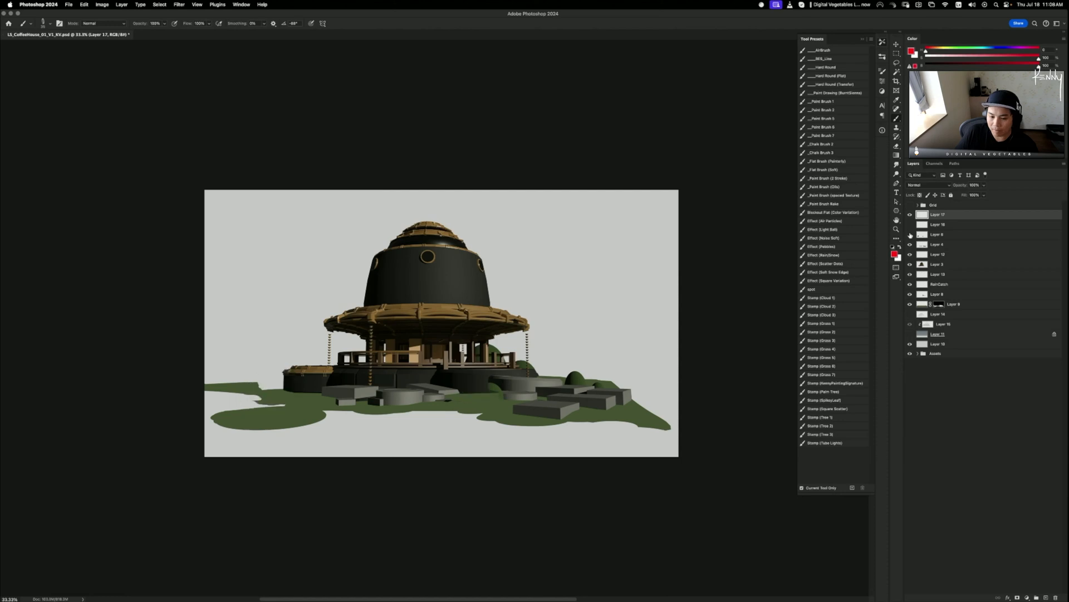
left_click(910, 234)
left_click(910, 233)
left_click(910, 234)
left_click(910, 244)
left_click(910, 244)
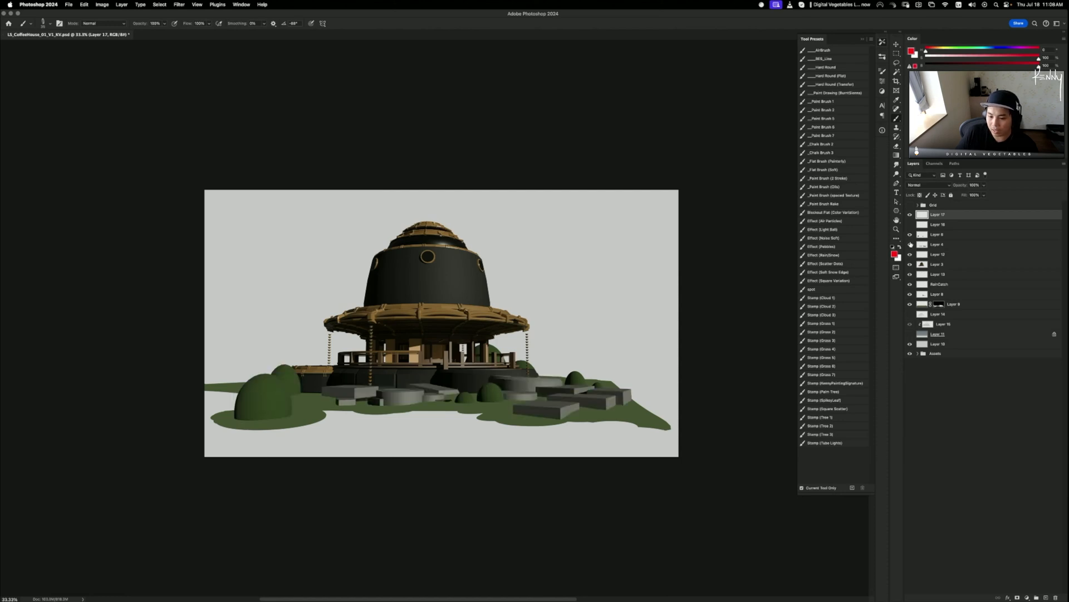
left_click(910, 244)
left_click(910, 244)
left_click(910, 244)
left_click(910, 244)
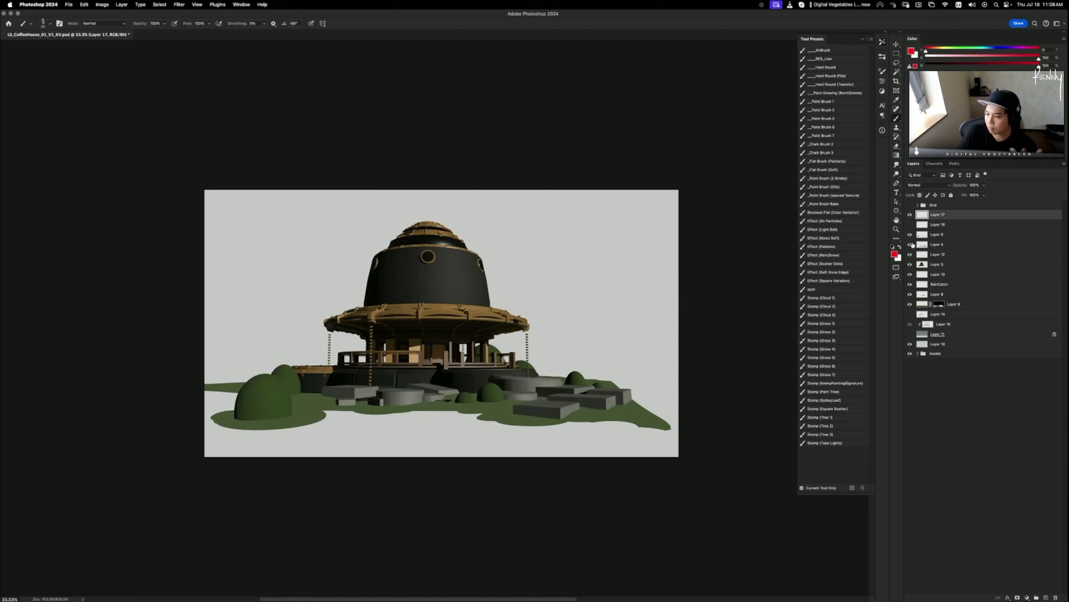
left_click(910, 244)
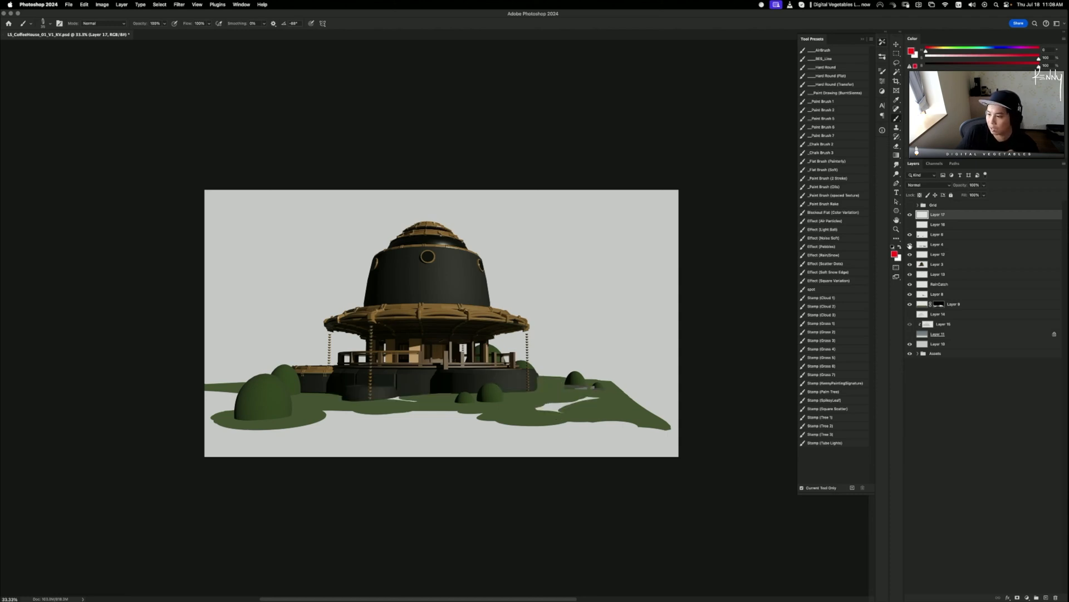
left_click(910, 244)
left_click(910, 254)
left_click(910, 254)
left_click(912, 255)
left_click(911, 256)
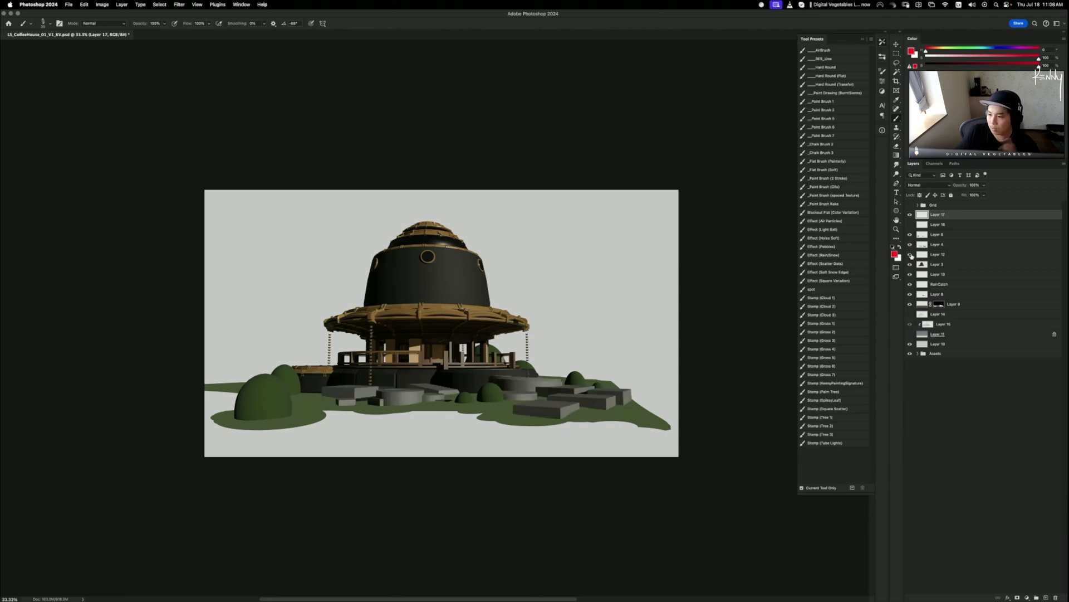
left_click(911, 284)
left_click(910, 284)
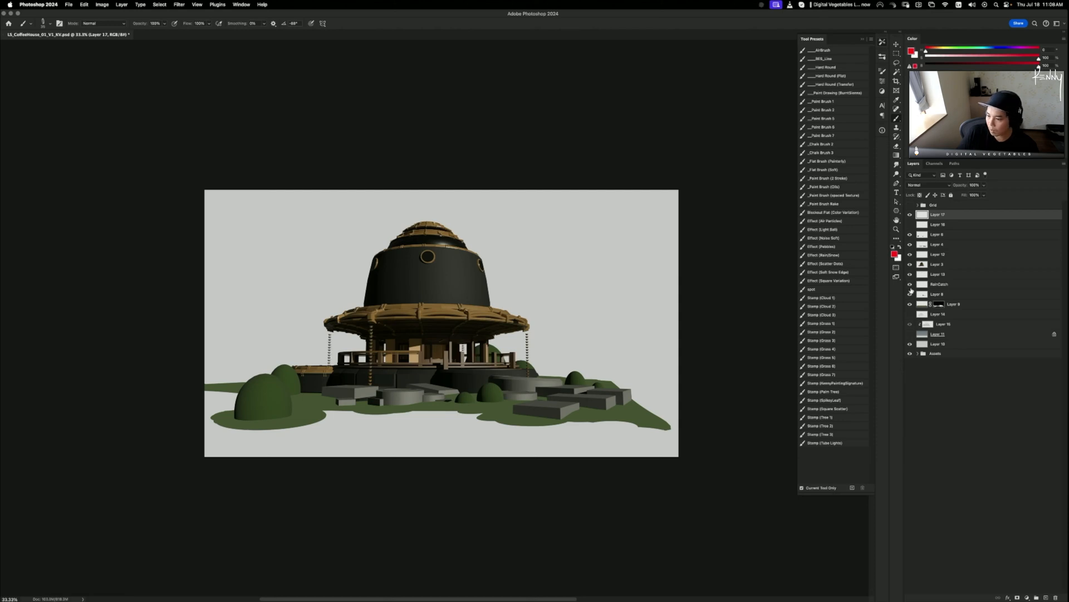
left_click(910, 293)
- Show the slab and pillar and the gradient sky, keeping the mountains hidden
left_click(910, 293)
left_click(910, 294)
left_click(910, 294)
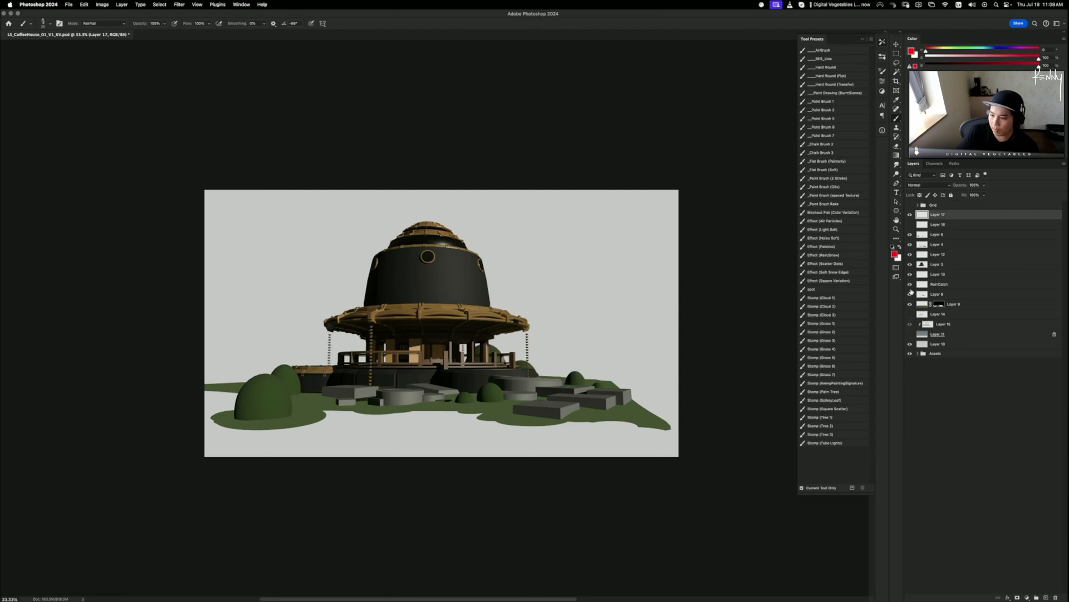
left_click(910, 335)
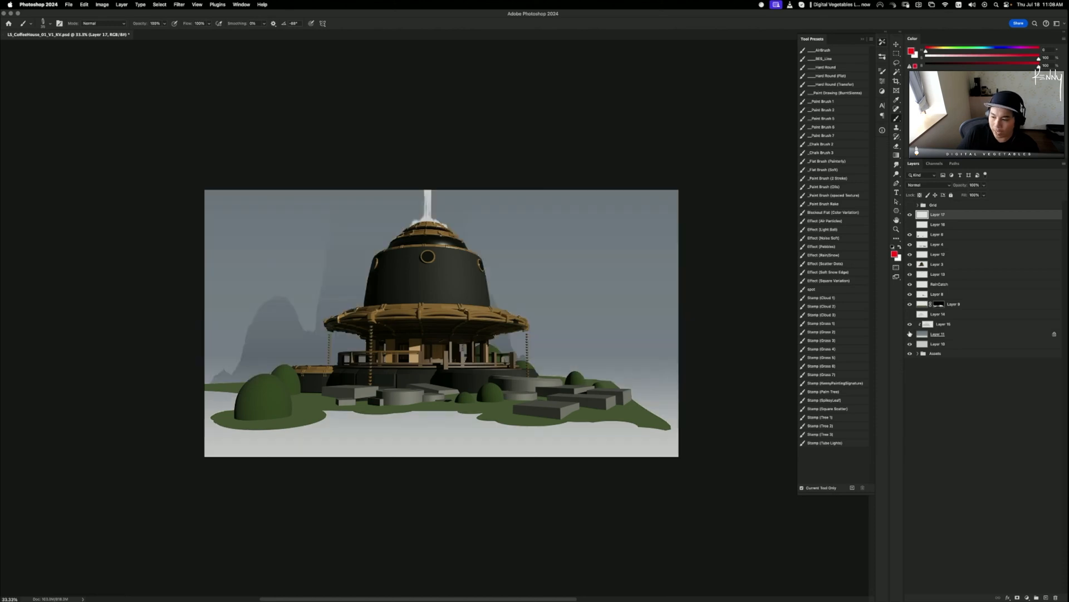
left_click(910, 325)
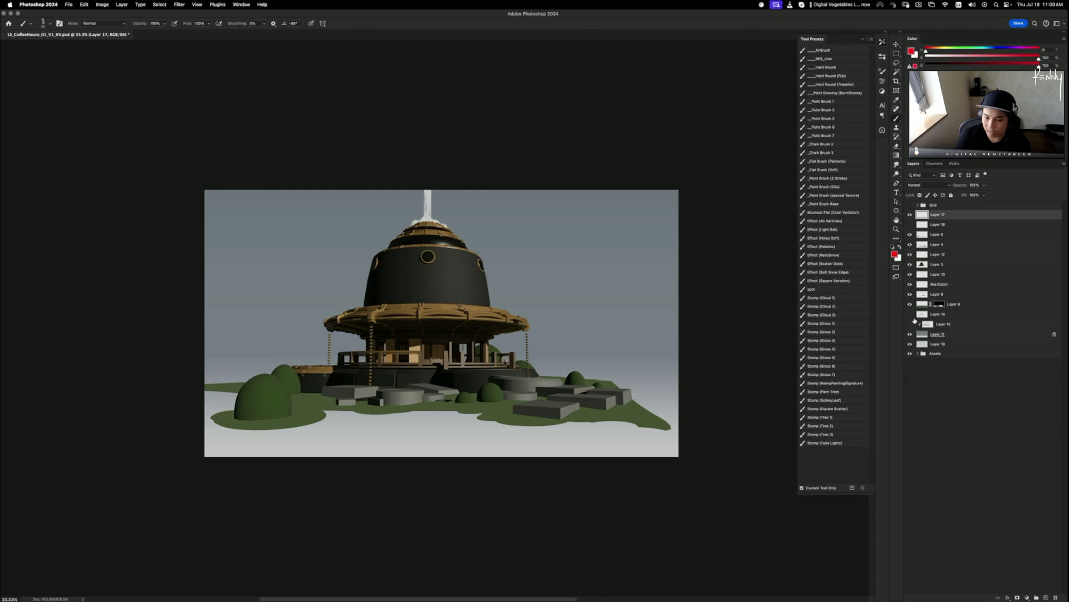
- Toggle the rain chain and water spout layers to identify them
left_click(910, 285)
left_click(910, 285)
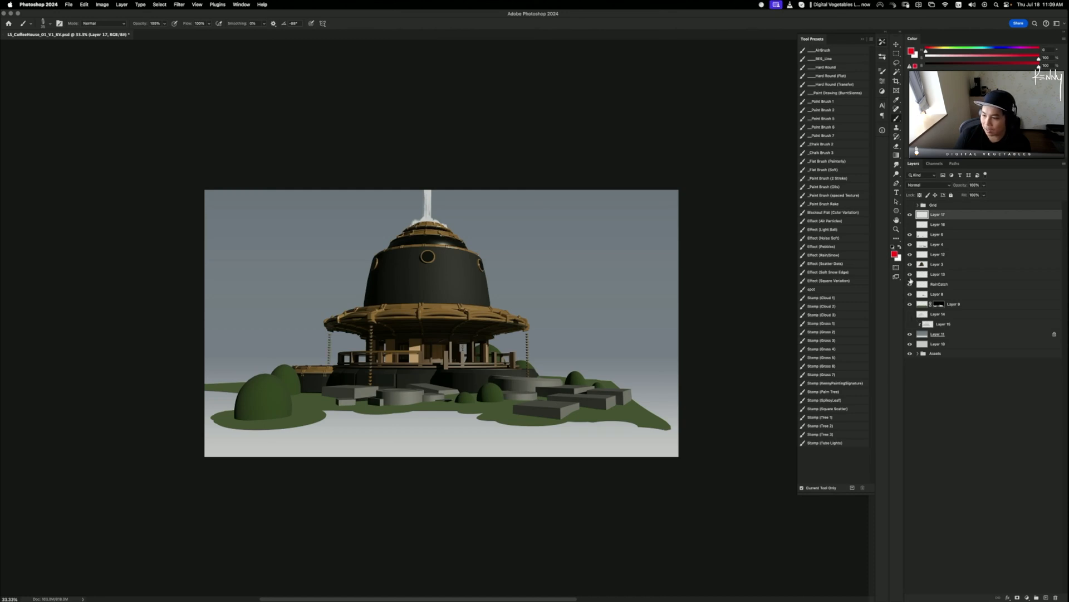
left_click(909, 274)
left_click(909, 273)
left_click(909, 274)
left_click(909, 273)
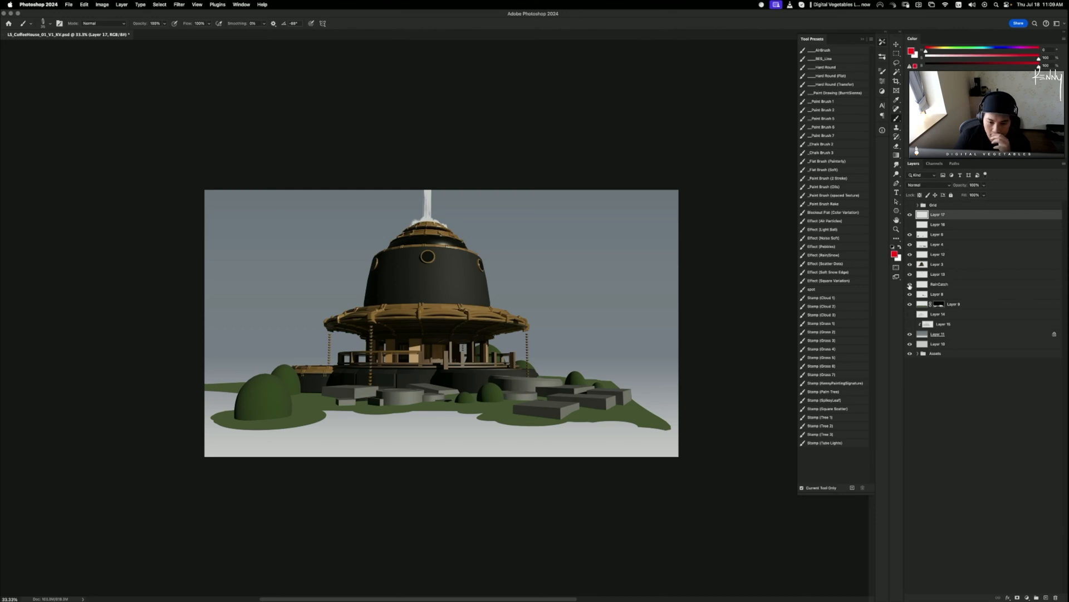
- Show the clouds and distant mountains, then select the mountains layer
left_click(910, 314)
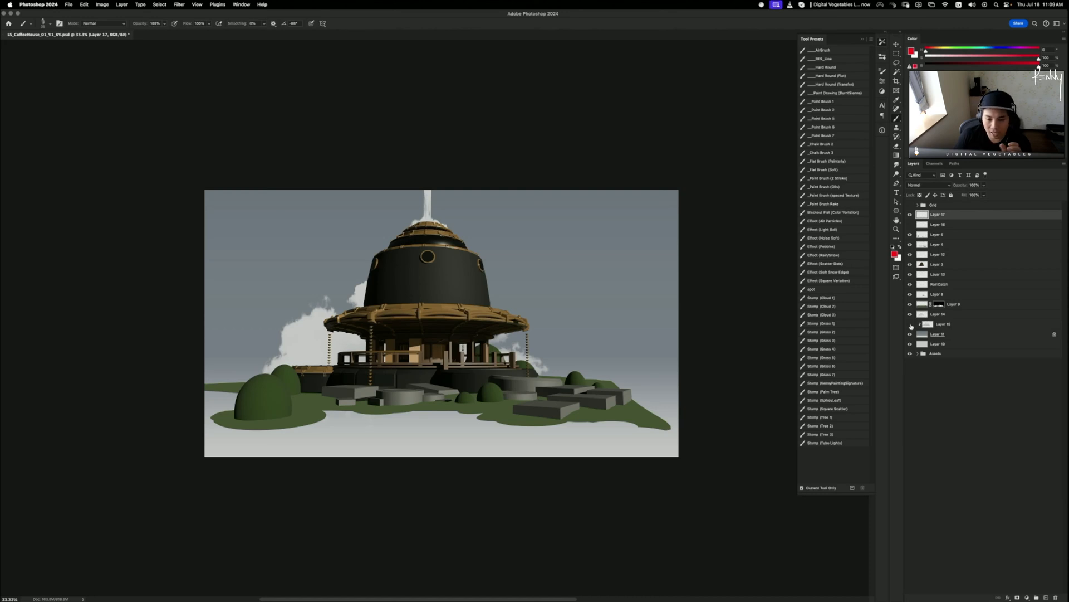
left_click(910, 324)
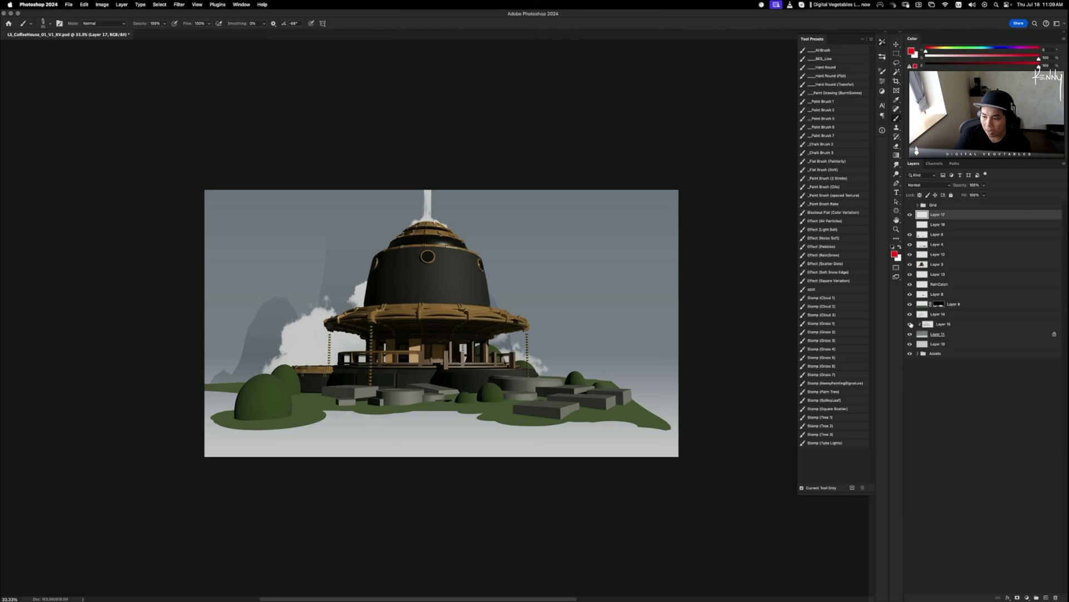
left_click(910, 324)
left_click(910, 324)
left_click(939, 324)
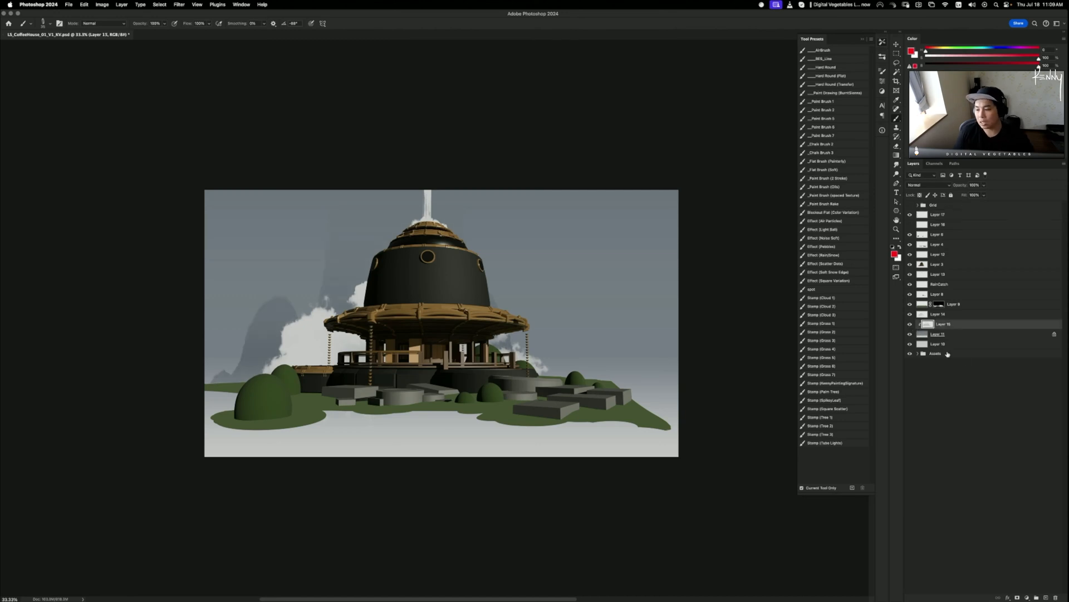
- Mask the mountains layer and fade its base with a black gradient
left_click(1018, 597)
key("g")
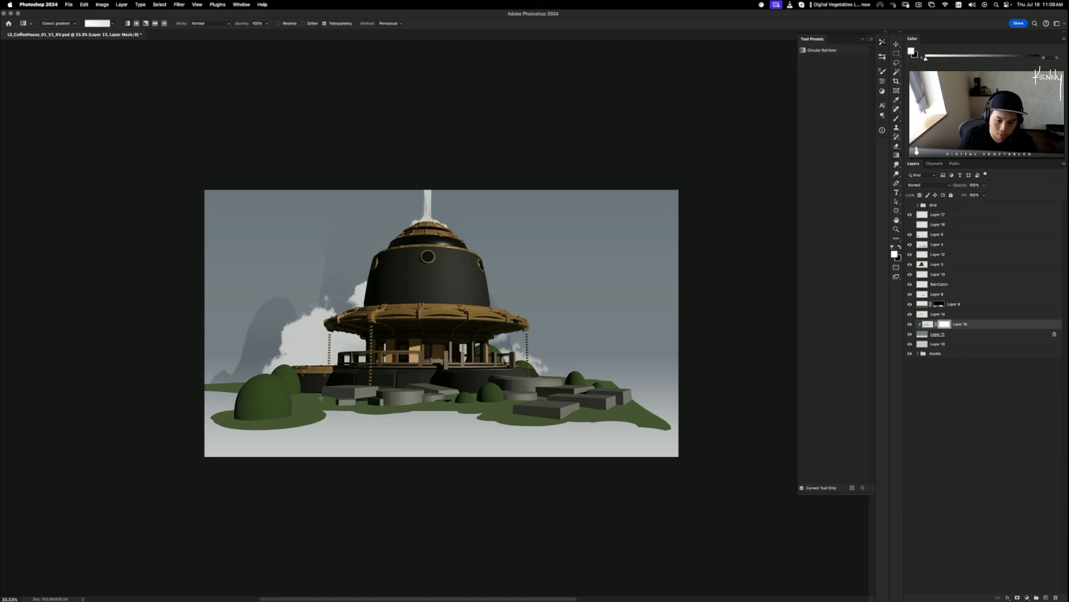
key("x")
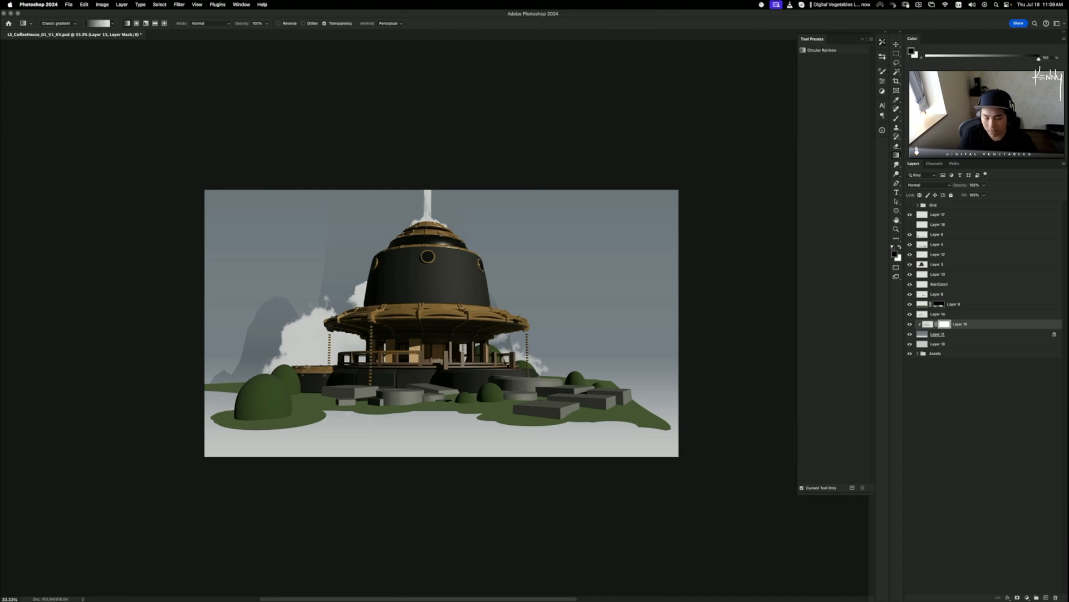
left_click_drag(307, 371, 308, 339)
key("super+z")
left_click_drag(303, 377, 307, 341)
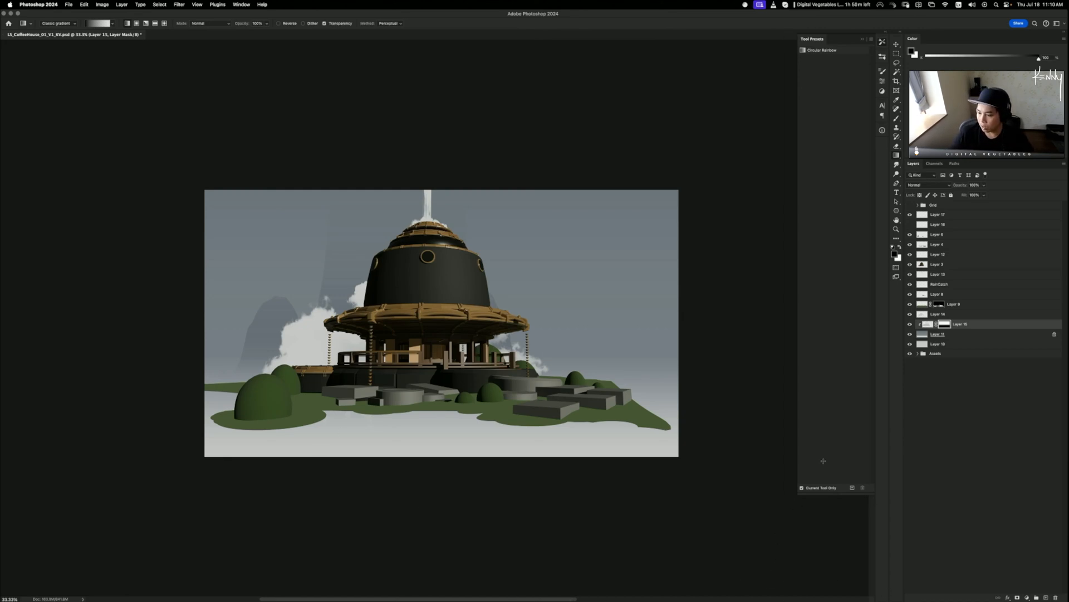
- Check the mountain fade by toggling layers, then select the sky gradient layer
left_click(910, 324)
left_click(910, 324)
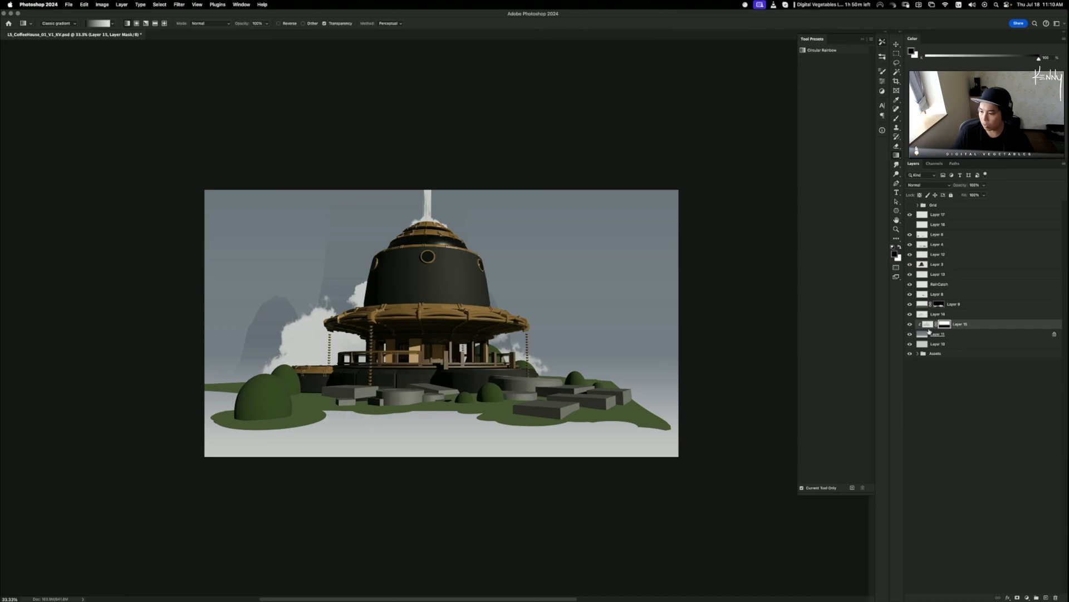
left_click(928, 324)
left_click(911, 335)
left_click(911, 335)
left_click(945, 335)
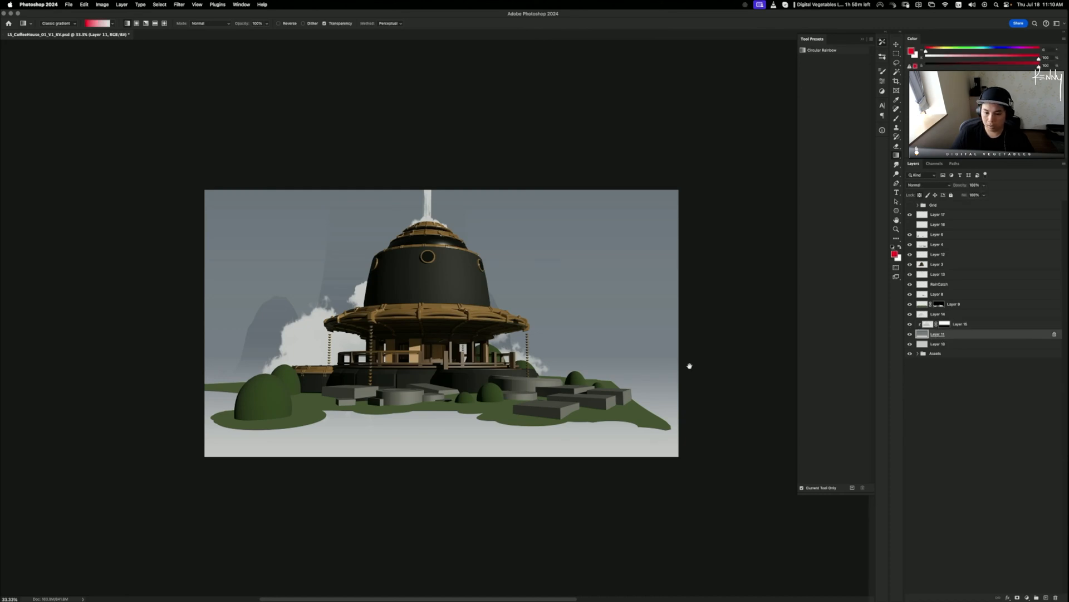
mouse_move(596, 350)
left_mouse_down()
mouse_move(582, 389)
mouse_move(595, 328)
left_mouse_up()
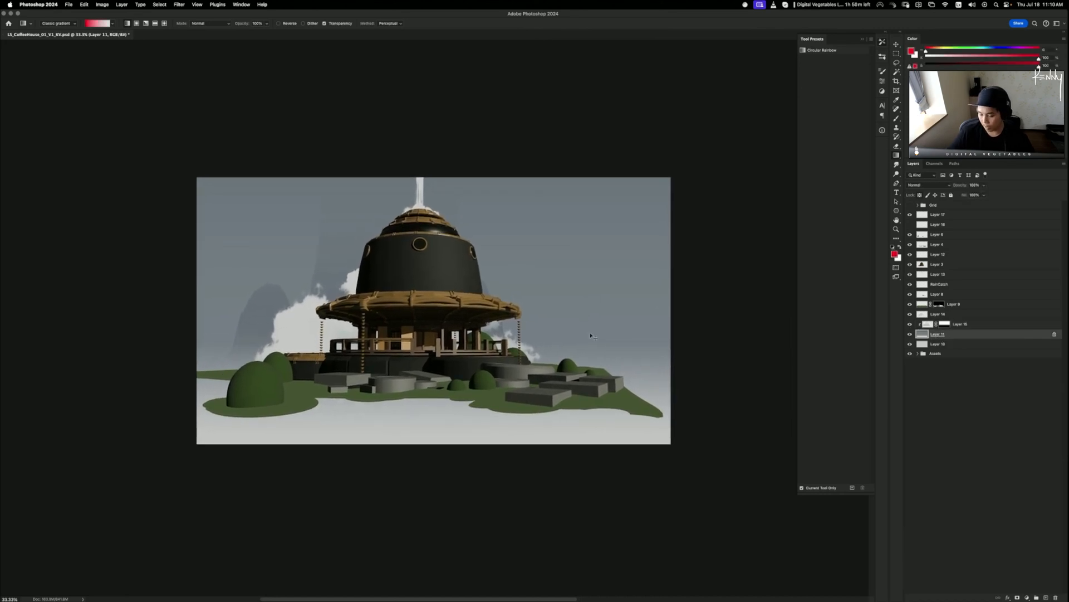
key("super+plus")
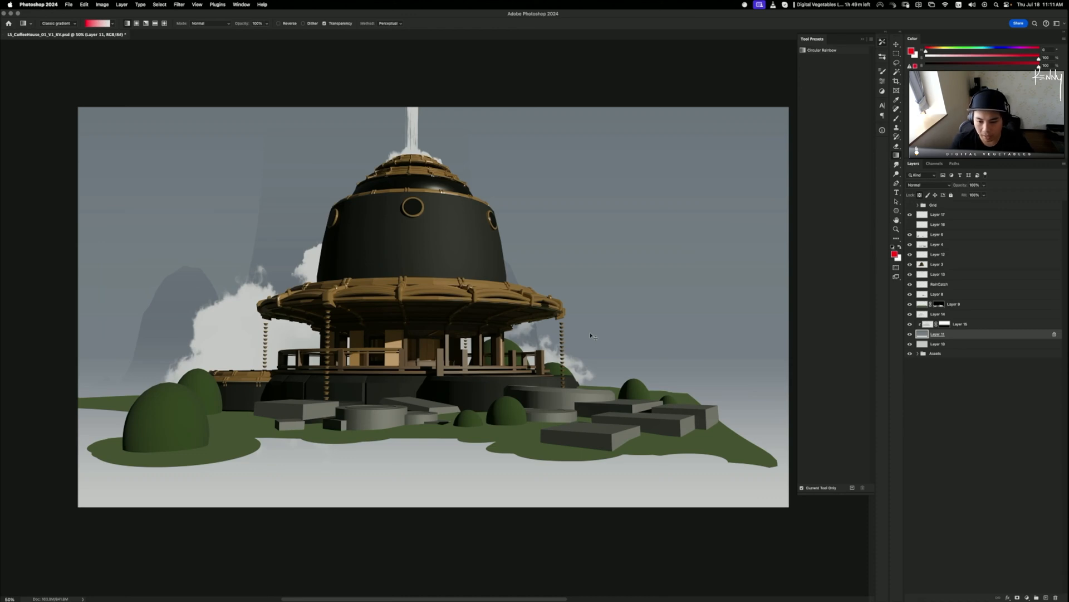
key("super+minus")
- Zoom the coffee-house canvas back in to 50%
key("super+plus")
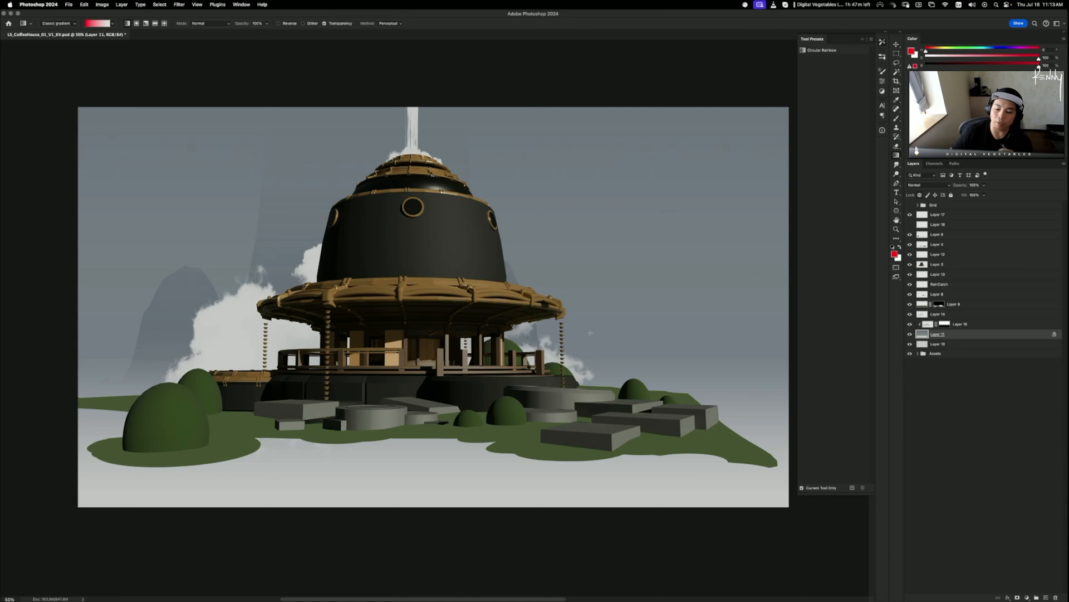
- Open the Desktop in Finder, move it to the other display, and drag the reference board into Photoshop
left_click(345, 591)
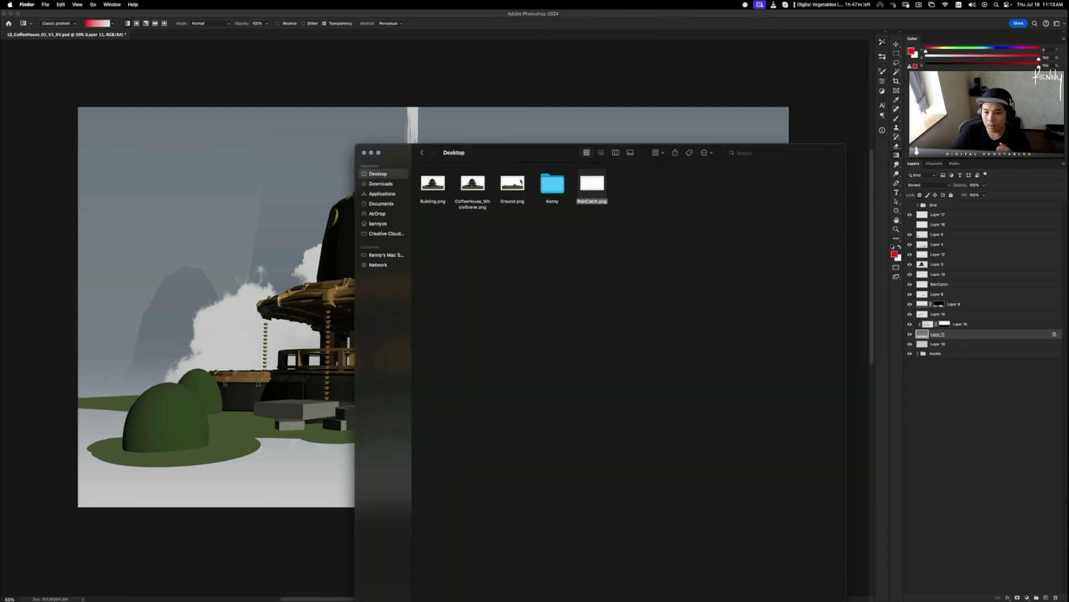
left_click_drag(547, 151, 0, 192)
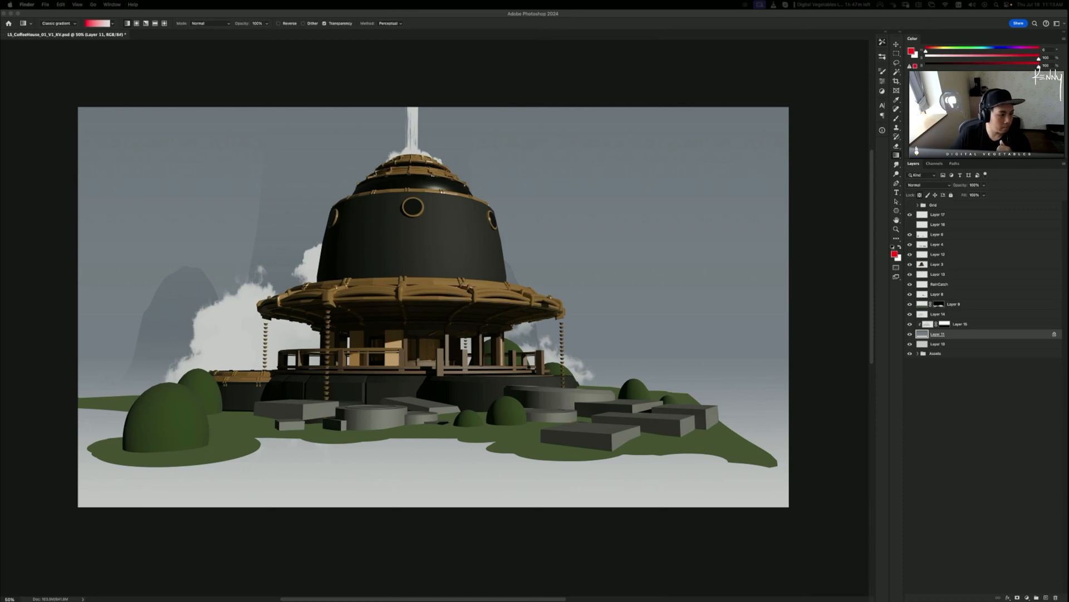
left_click_drag(421, 49, 275, 38)
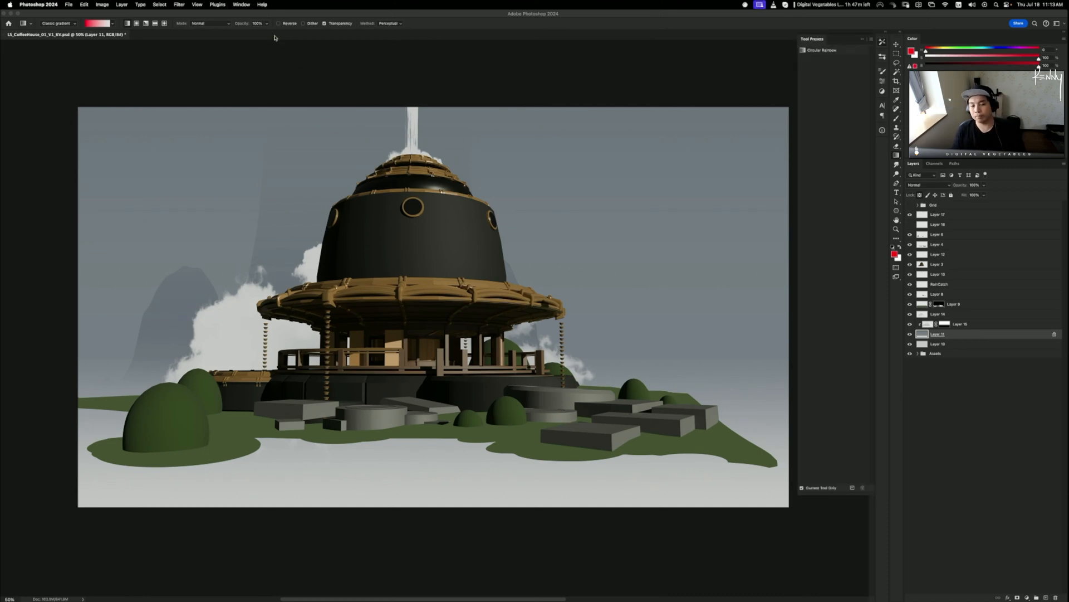
- Circle the fountain pen and its gold clip on the reference board in red, undoing each mark
key("b")
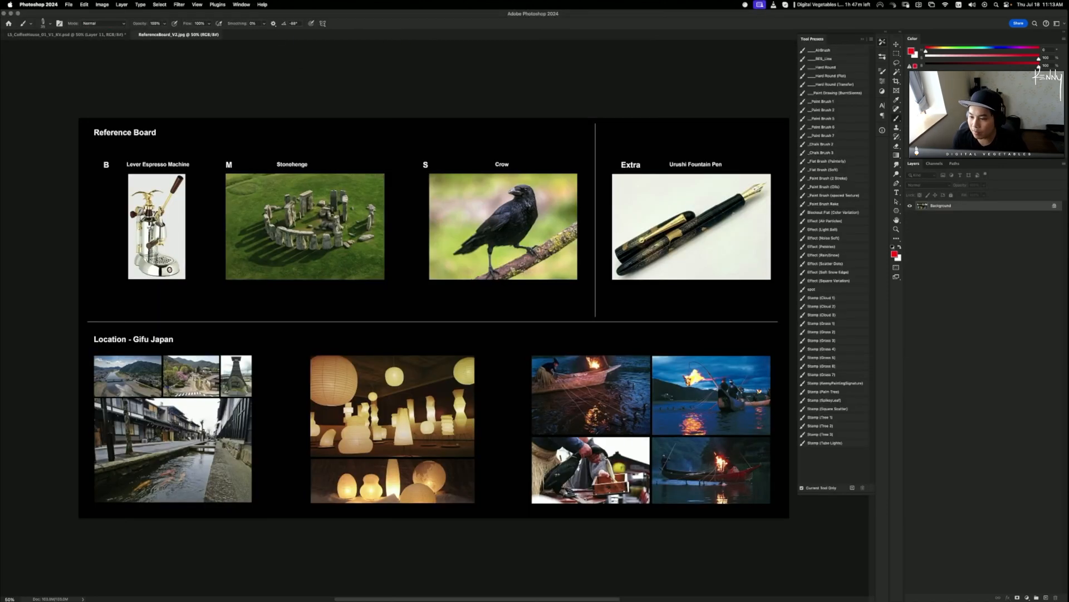
left_click_drag(765, 168, 681, 163)
key("super+z")
key("super+plus")
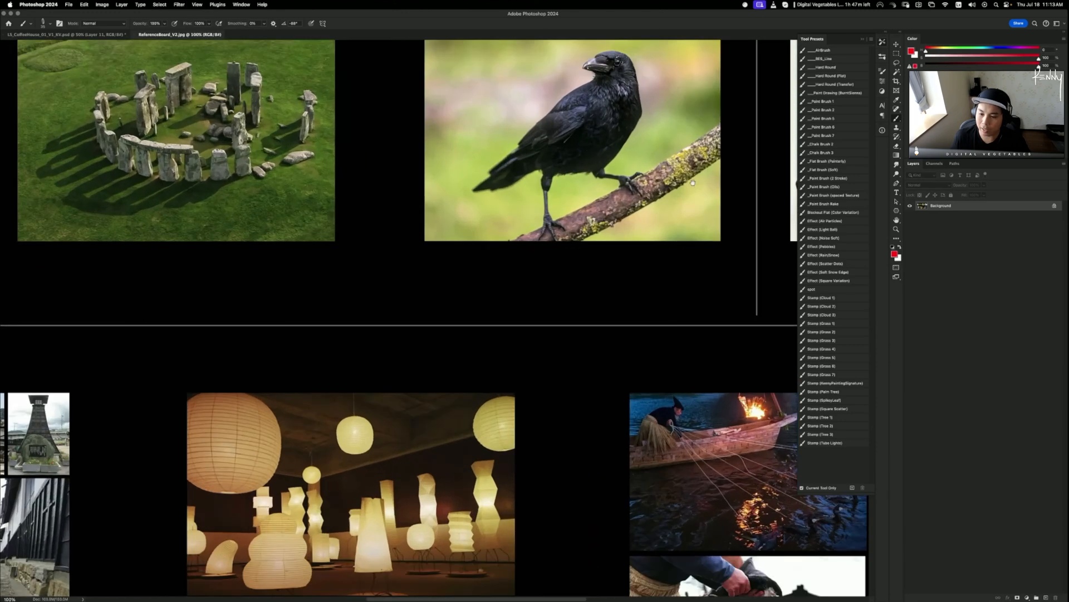
left_click_drag(749, 261, 376, 376)
mouse_move(611, 151)
left_mouse_down()
mouse_move(367, 162)
mouse_move(493, 104)
left_mouse_up()
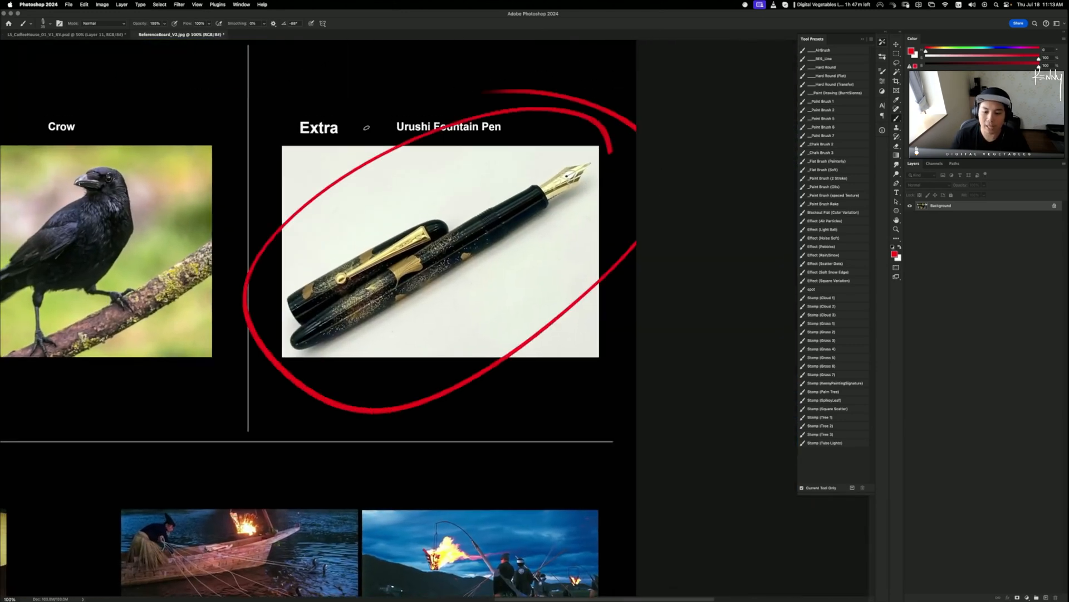
key("super+z")
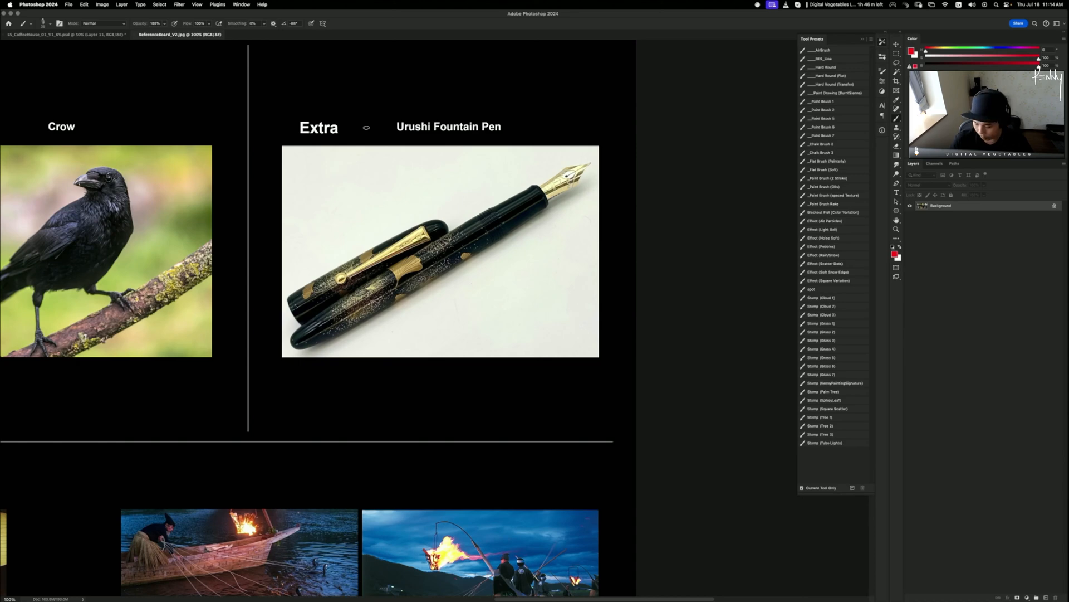
key("super+minus")
key("super+minus")
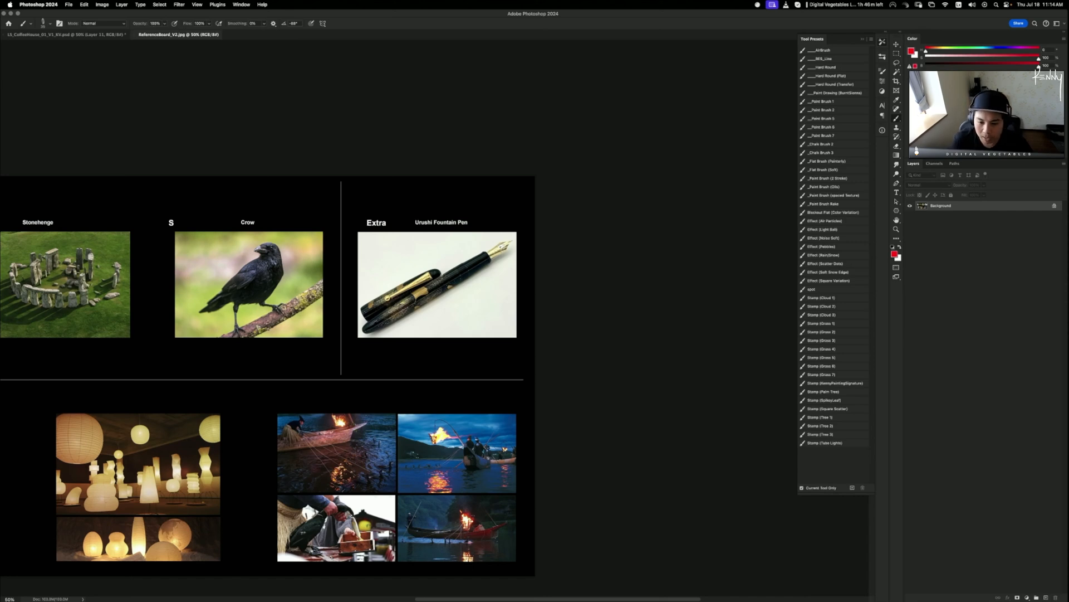
left_click_drag(440, 275, 436, 272)
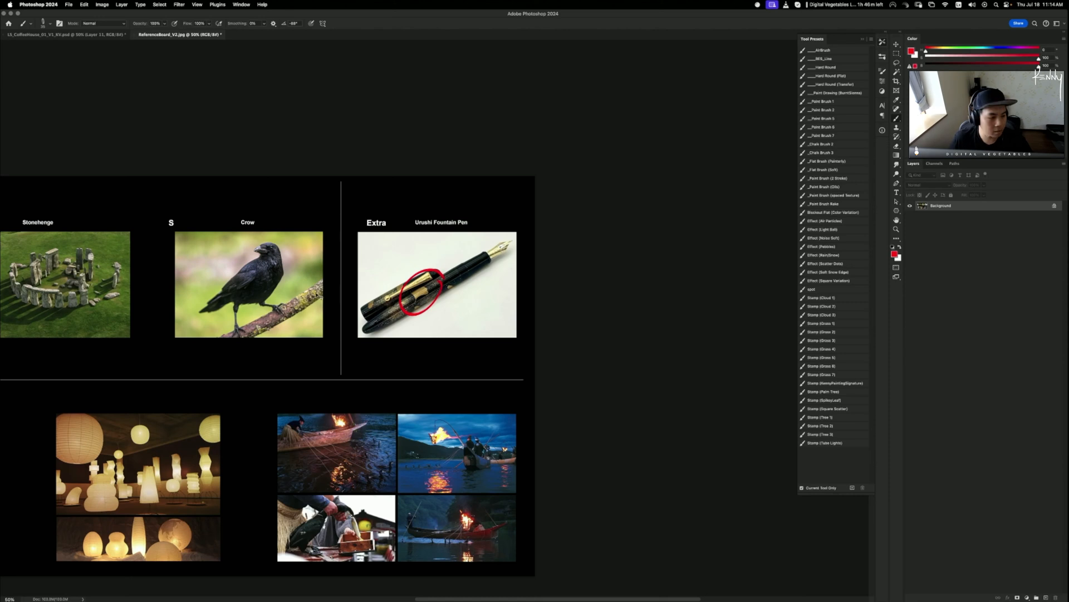
key("super+z")
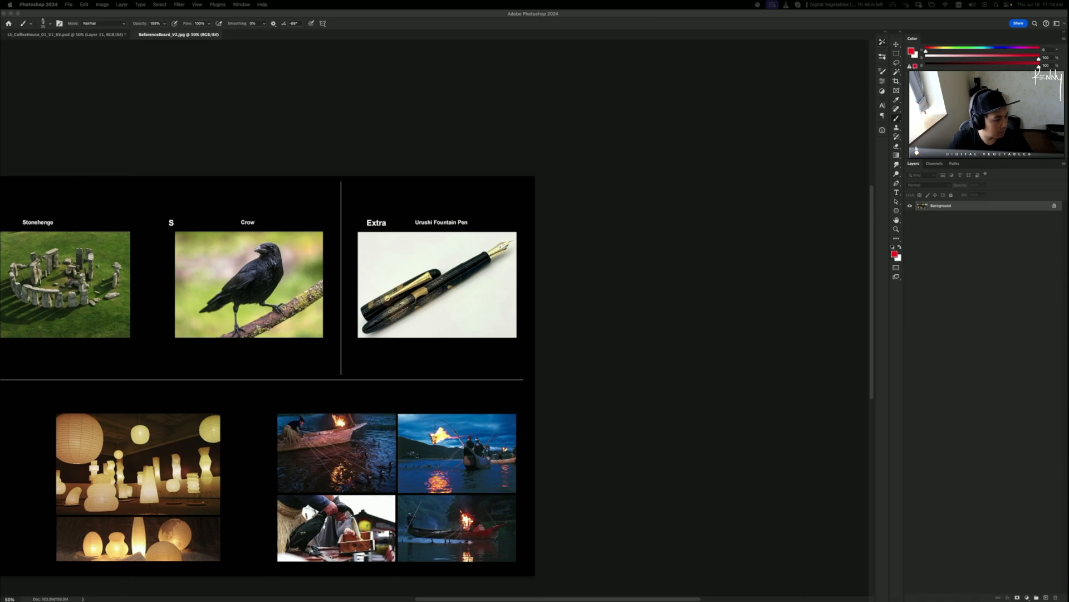
key("super+Tab")
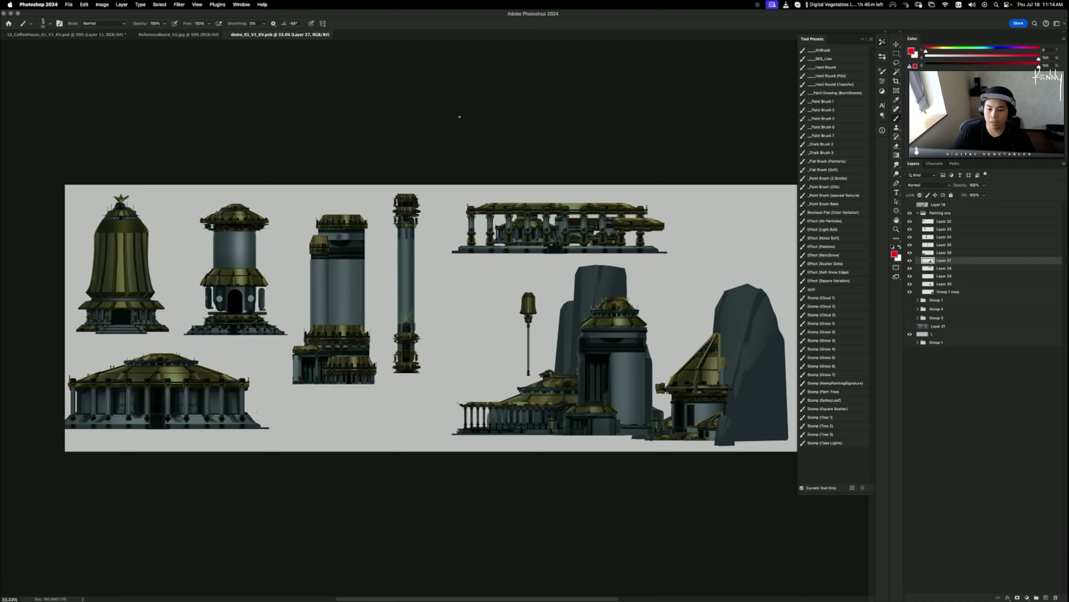
scroll(460, 116, "up", 7)
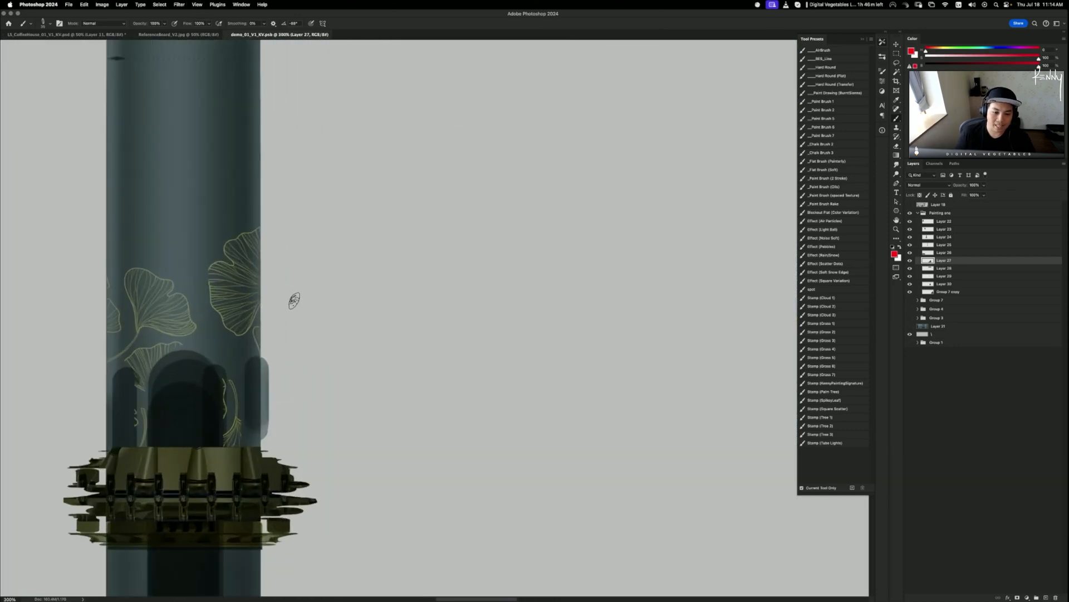
mouse_move(344, 215)
left_mouse_down()
mouse_move(346, 286)
mouse_move(173, 179)
left_mouse_up()
key("super+z")
left_click_drag(289, 326, 412, 315)
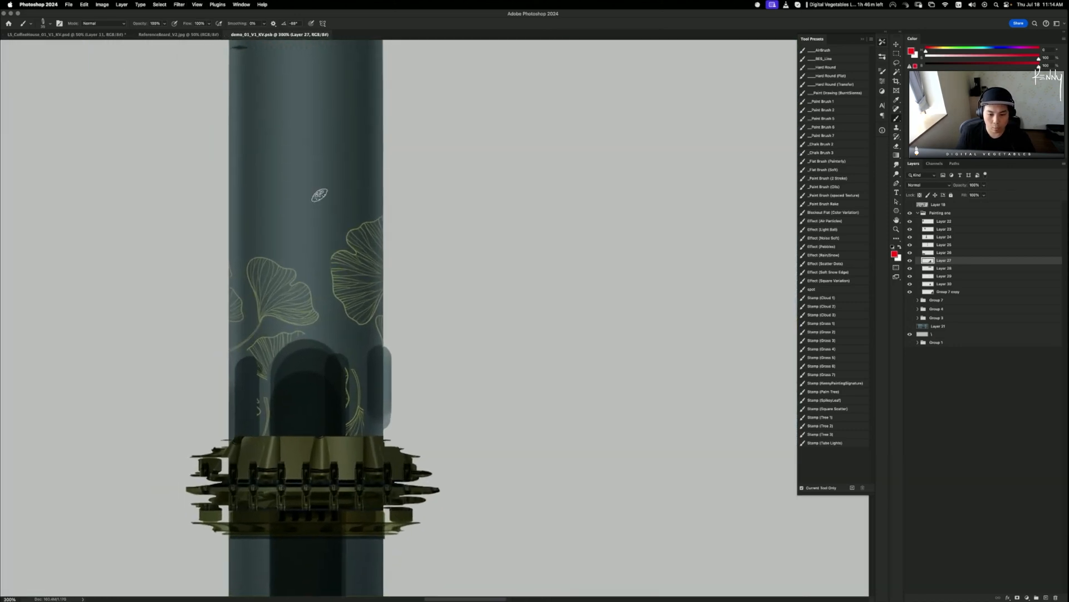
key("super+0")
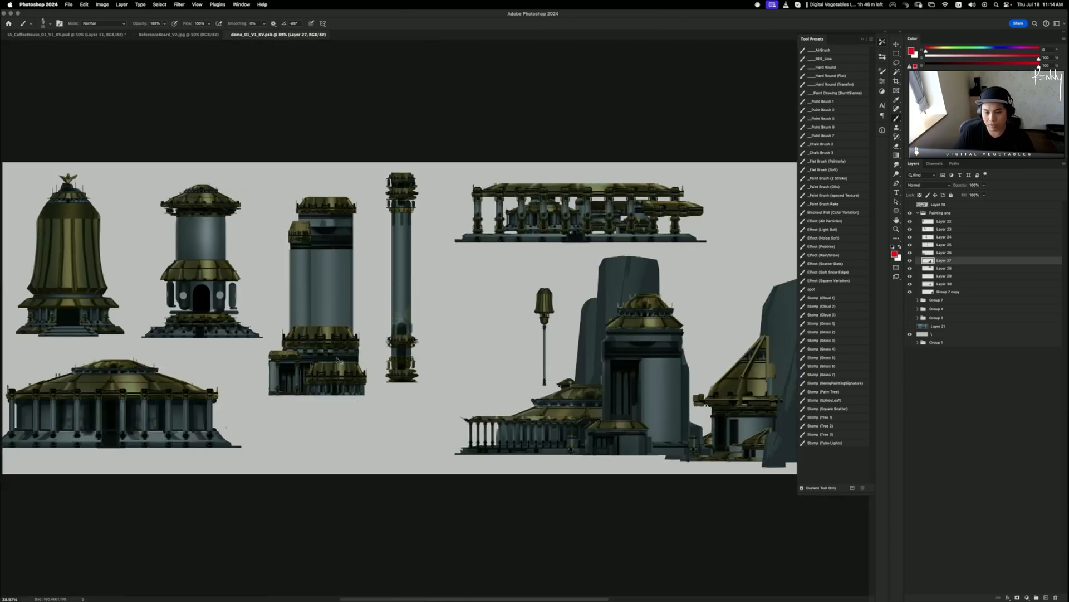
key("super+equal")
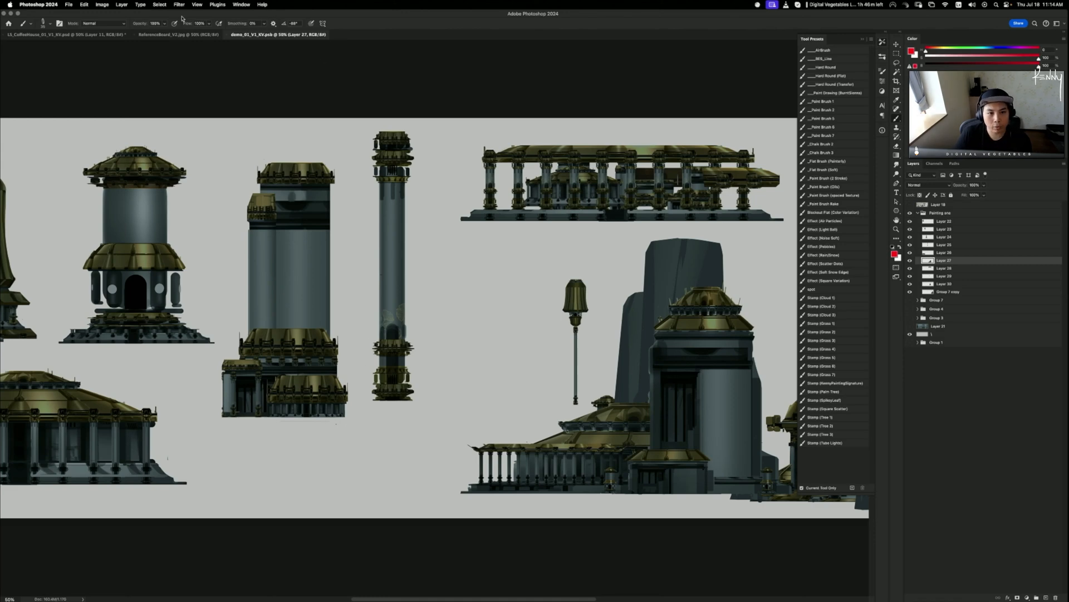
- Look over the reference board and demo sheet, circling the Urushi Fountain Pen in red and undoing it
left_click(170, 36)
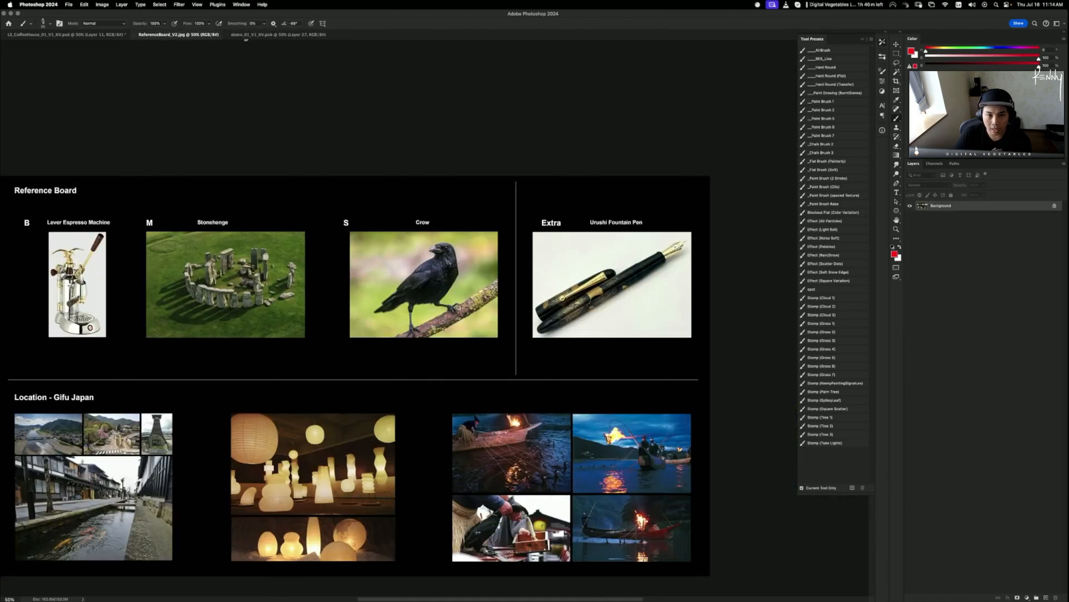
left_click(254, 35)
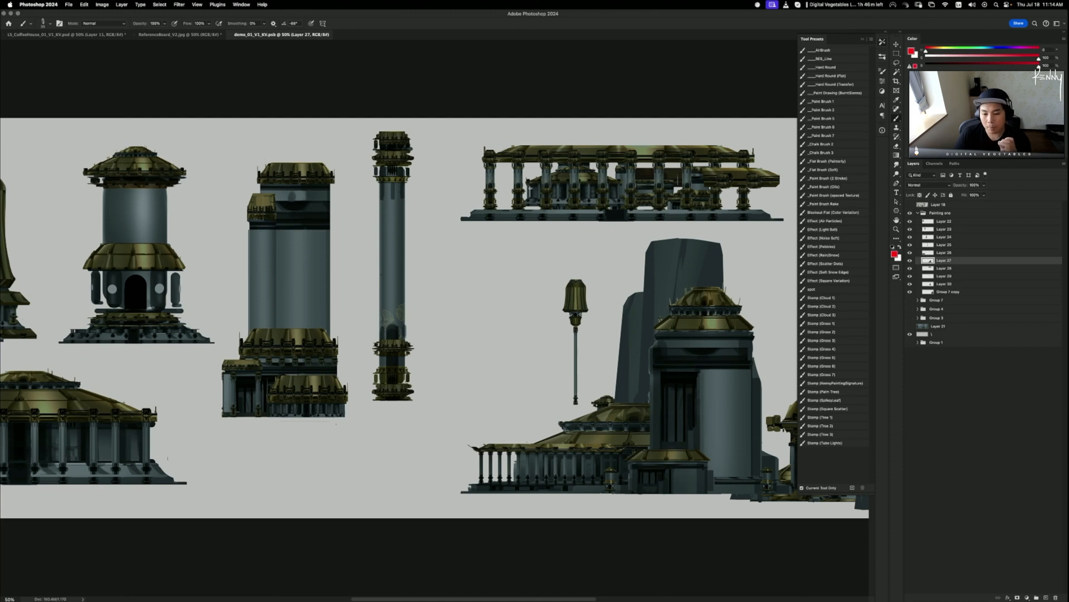
left_click(182, 36)
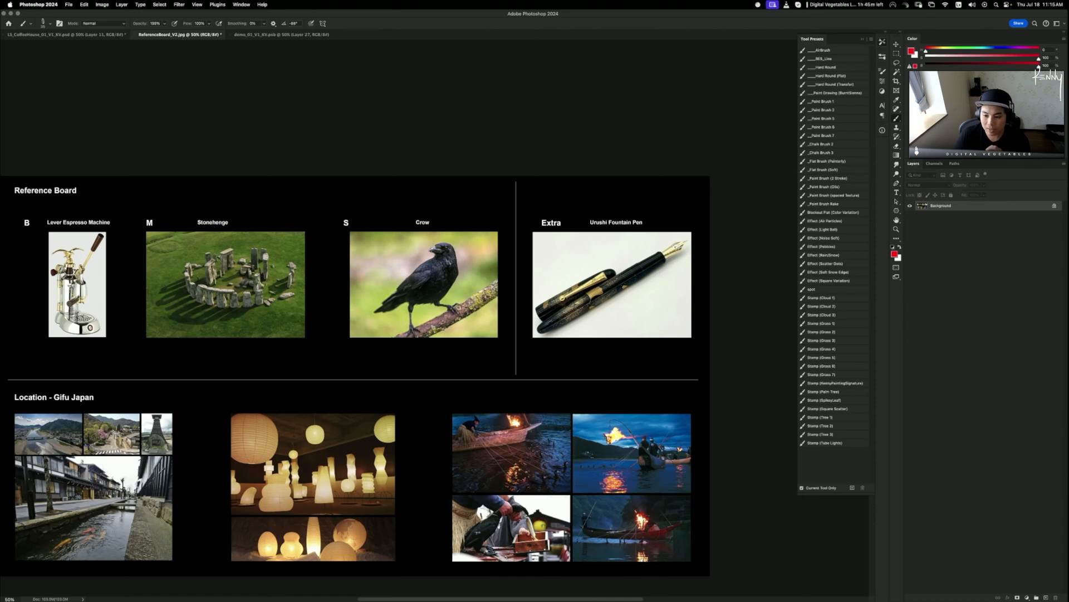
mouse_move(677, 293)
left_mouse_down()
mouse_move(519, 300)
mouse_move(641, 269)
left_mouse_up()
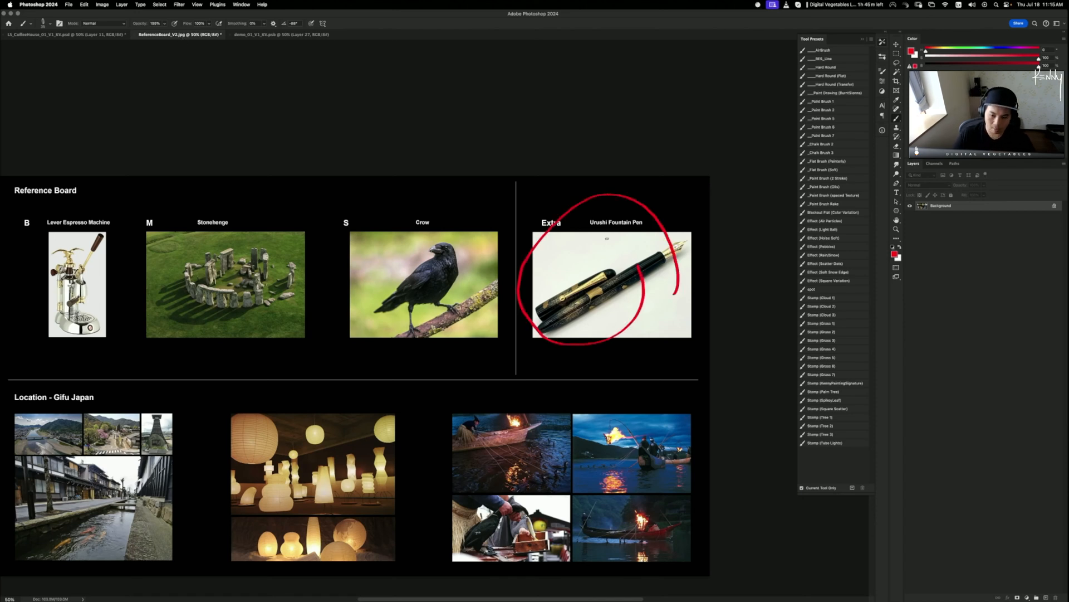
key("super+z")
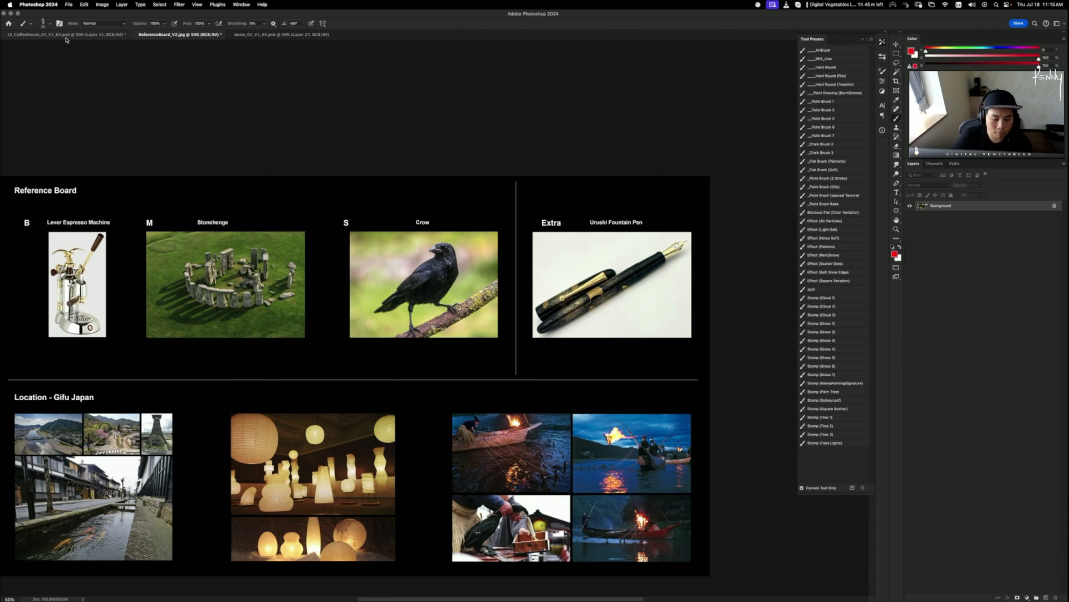
mouse_move(650, 240)
left_mouse_down()
mouse_move(632, 344)
mouse_move(645, 225)
left_mouse_up()
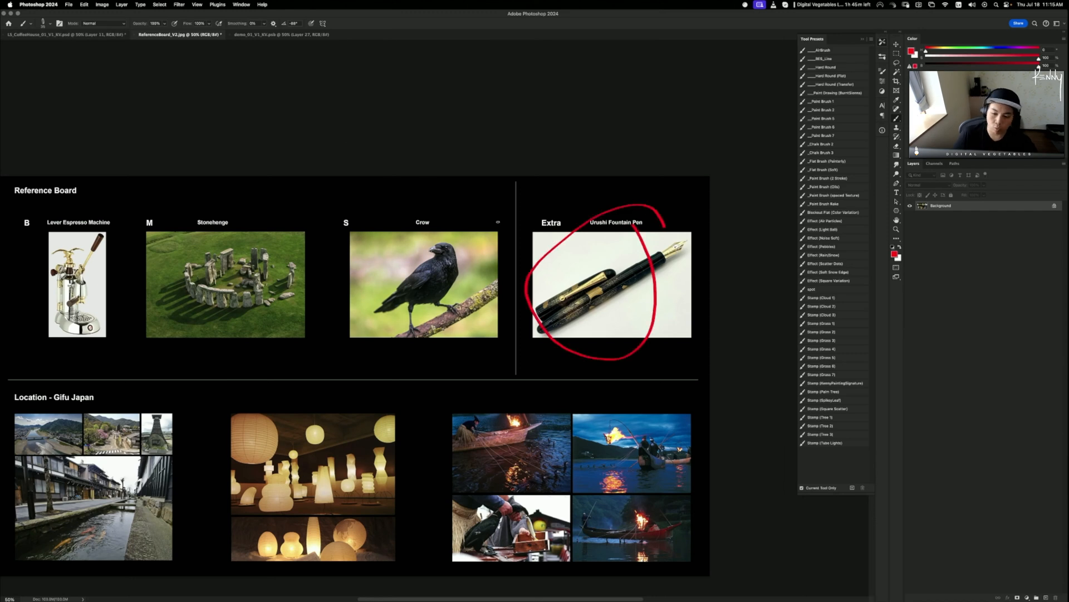
key("super+z")
left_click(58, 35)
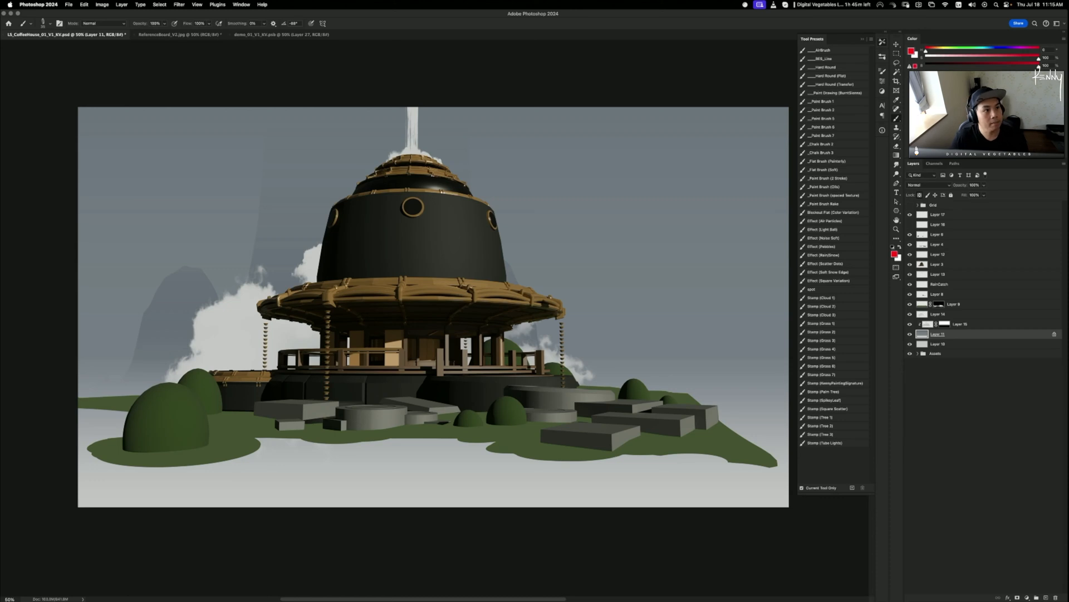
- Switch away and back to Photoshop, then zoom in on the coffee-house render
key("super+Tab")
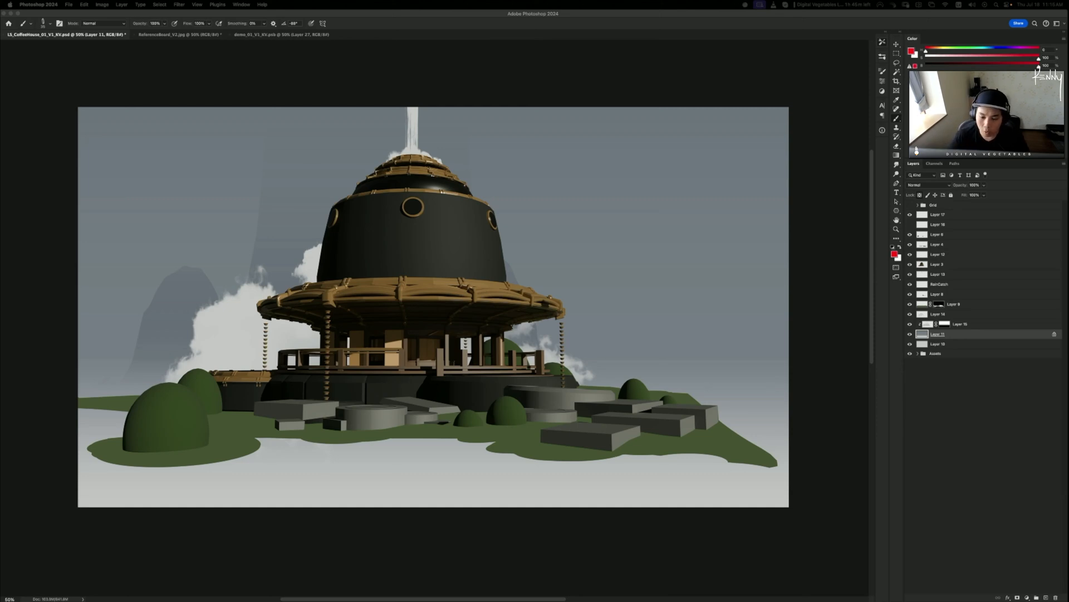
left_click(426, 67)
key("super+plus")
key("super+plus")
key("super+plus")
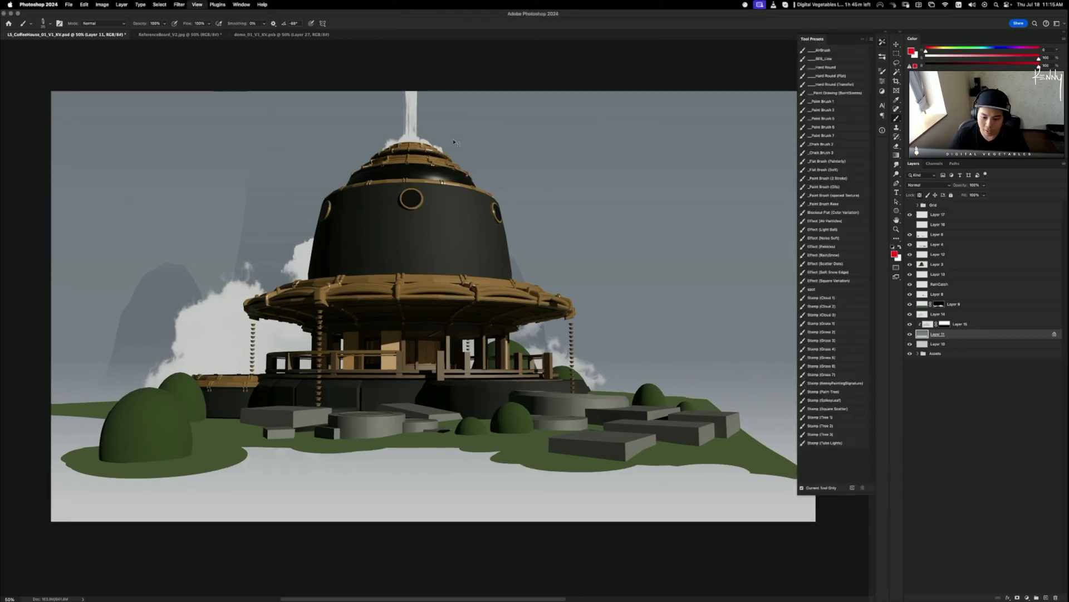
- Zoom in on the porch posts and add a new empty layer above Layer 17
key("super+plus")
key("super+plus")
key("super+plus")
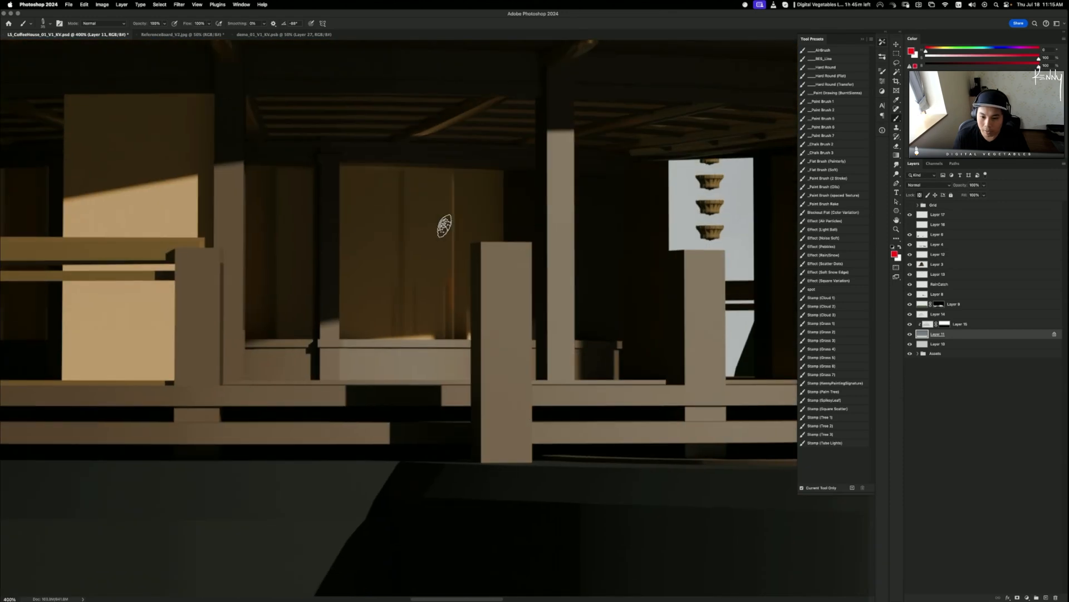
left_click(947, 225)
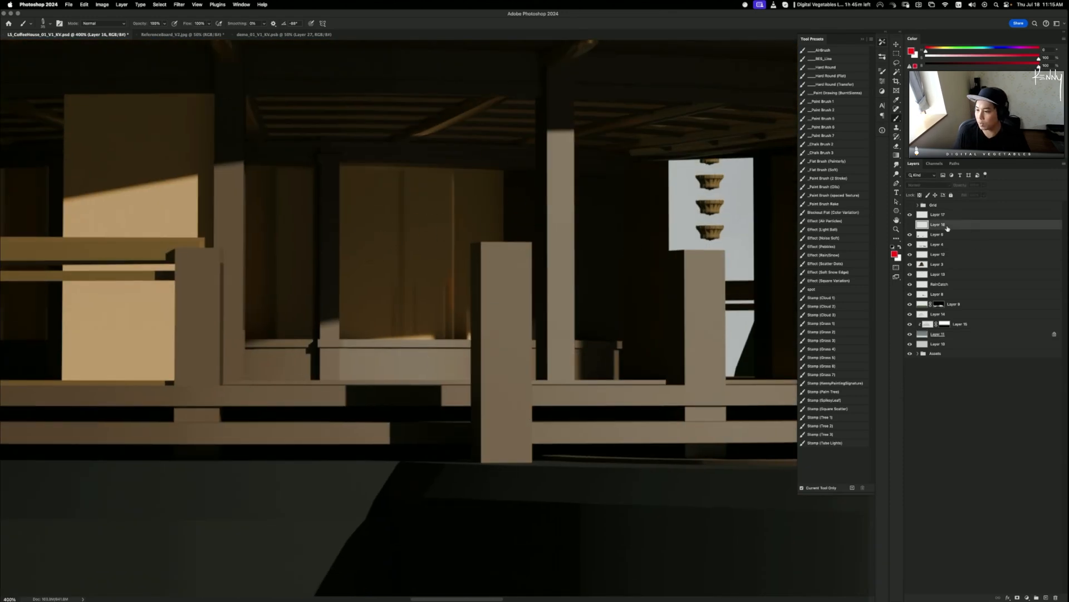
left_click(958, 215)
key("super+shift+n")
key("Return")
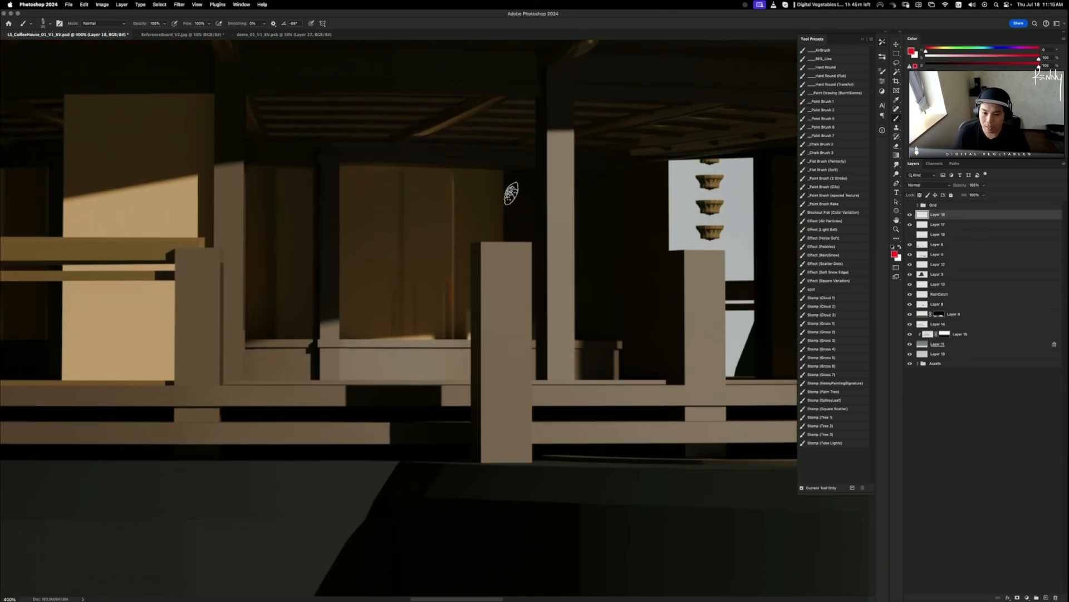
- Try several red brush circles around the porch and left wall, undoing each one
mouse_move(512, 137)
left_mouse_down()
mouse_move(536, 167)
mouse_move(502, 115)
left_mouse_up()
key("super+z")
left_click_drag(498, 168, 477, 268)
key("super+z")
mouse_move(457, 181)
left_mouse_down()
mouse_move(325, 211)
mouse_move(455, 271)
left_mouse_up()
key("super+z")
left_click_drag(515, 126, 429, 106)
key("super+z")
mouse_move(184, 195)
left_mouse_down()
mouse_move(38, 293)
mouse_move(162, 103)
mouse_move(95, 105)
left_mouse_up()
key("super+z")
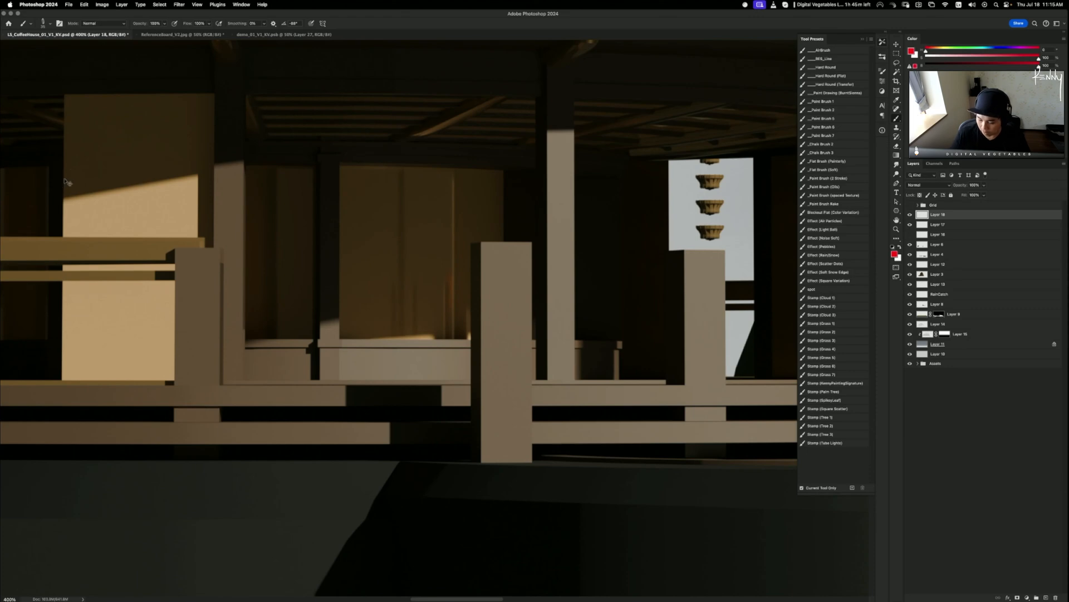
- Zoom out to 200%, pan to the roof, and try red circles around the roof bracket, undoing them
key("super+minus")
key("super+minus")
key("super+plus")
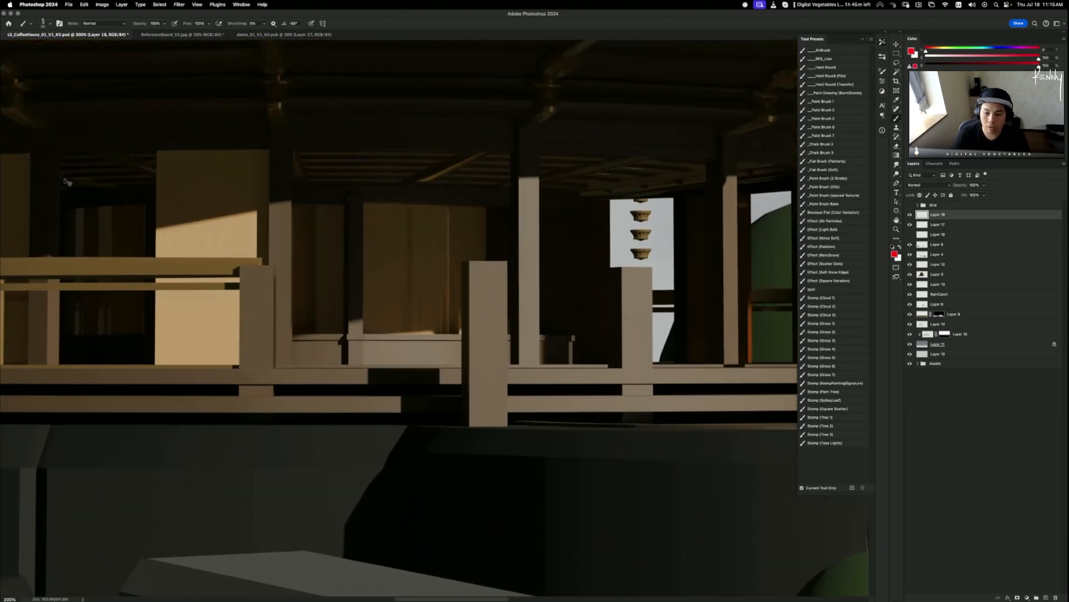
key("super+minus")
left_click_drag(464, 61, 516, 318)
mouse_move(530, 270)
left_mouse_down()
mouse_move(510, 319)
mouse_move(426, 223)
left_mouse_up()
key("super+z")
mouse_move(453, 274)
left_mouse_down()
mouse_move(268, 301)
mouse_move(427, 259)
mouse_move(313, 244)
mouse_move(437, 257)
left_mouse_up()
key("super+z")
key("super+z")
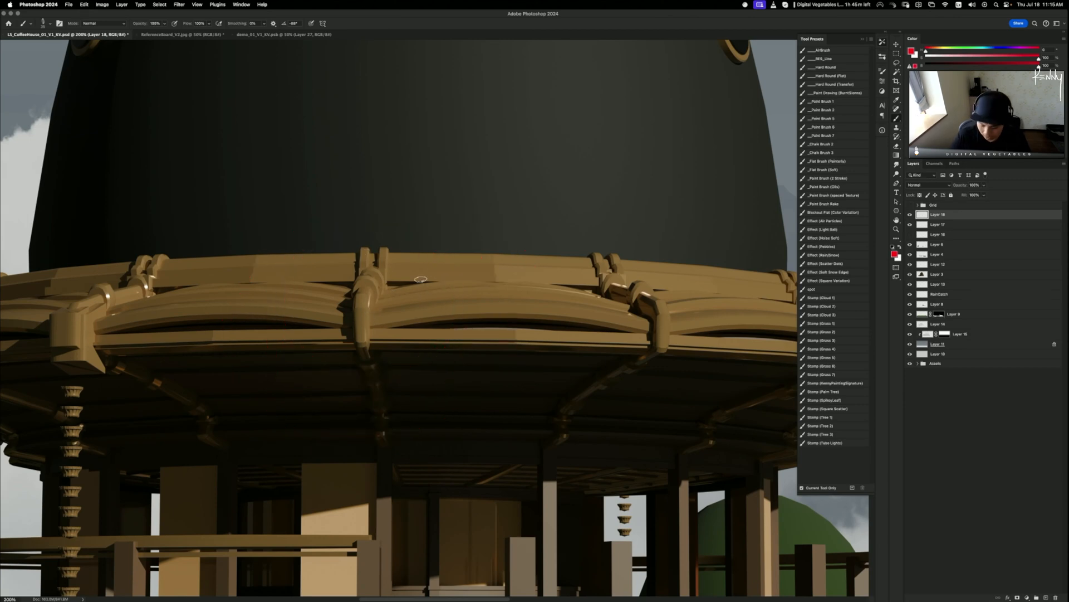
key("super+minus")
key("super+minus")
key("super+minus")
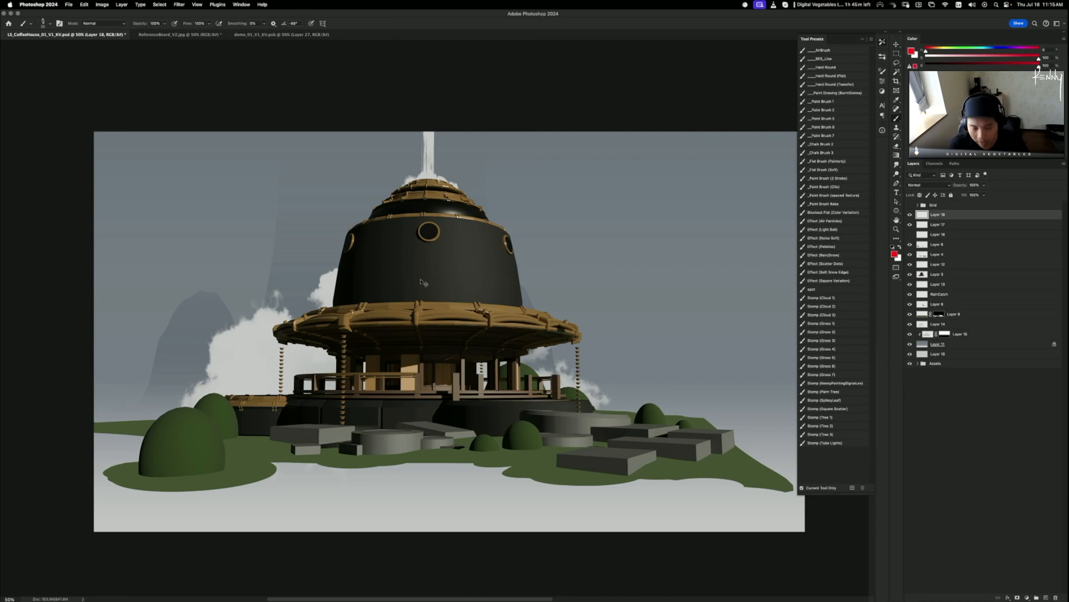
key("super+plus")
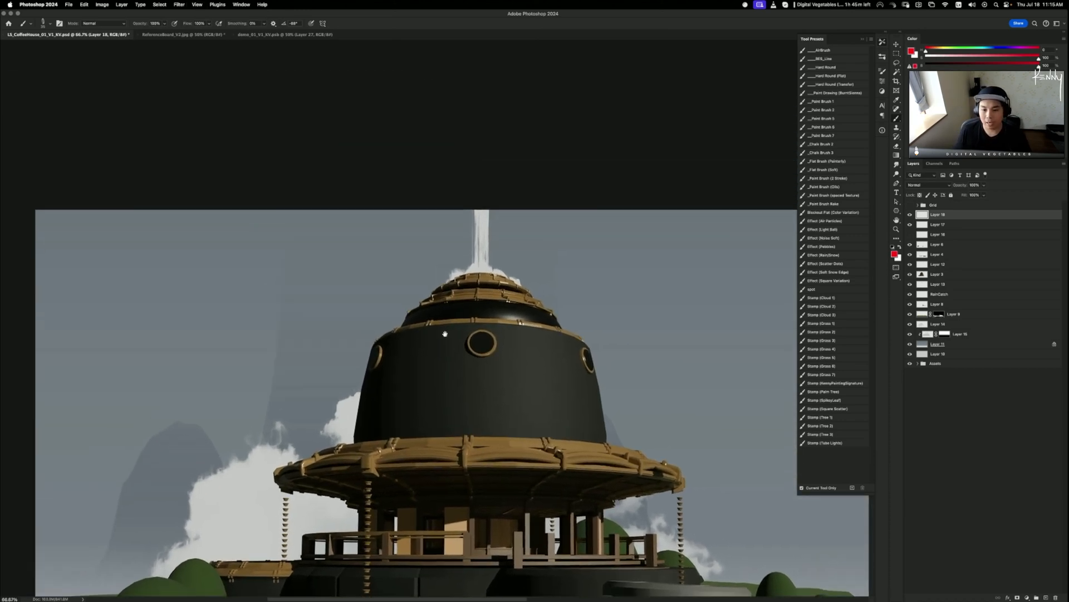
mouse_move(568, 308)
left_mouse_down()
mouse_move(467, 271)
mouse_move(463, 258)
mouse_move(304, 279)
mouse_move(493, 264)
mouse_move(462, 256)
mouse_move(471, 289)
mouse_move(385, 296)
mouse_move(469, 256)
mouse_move(396, 307)
mouse_move(463, 251)
left_mouse_up()
key("super+z")
key("super+z")
key("super+z")
key("super+z")
key("super+z")
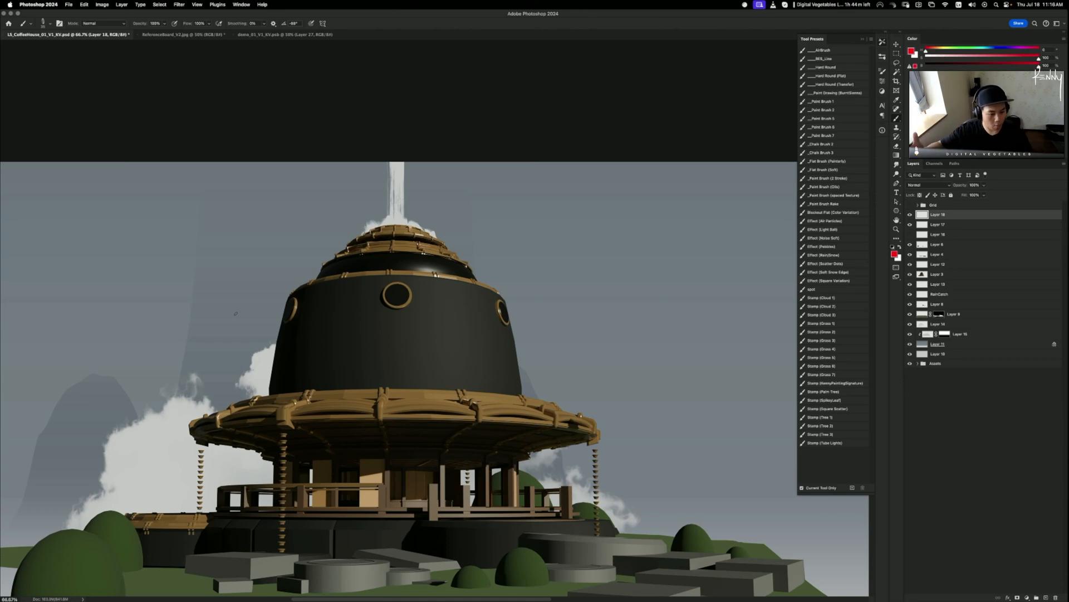
mouse_move(483, 262)
left_mouse_down()
mouse_move(479, 246)
mouse_move(482, 260)
mouse_move(421, 265)
left_mouse_up()
key("super+z")
key("super+z")
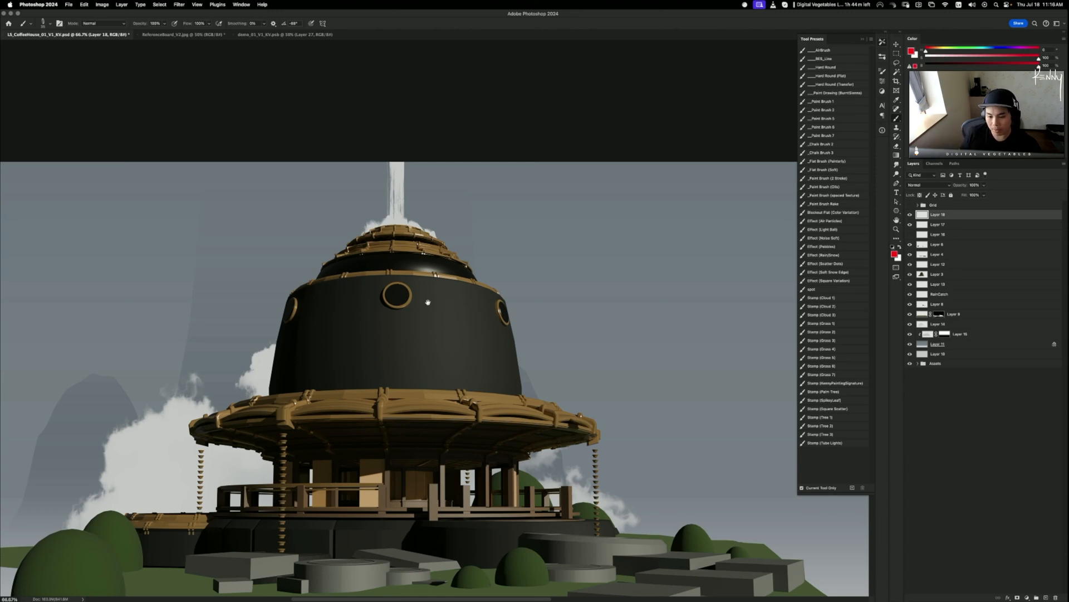
left_click_drag(434, 292, 442, 228)
left_click_drag(504, 239, 517, 263)
left_click_drag(480, 222, 508, 257)
key("super+z")
key("super+z")
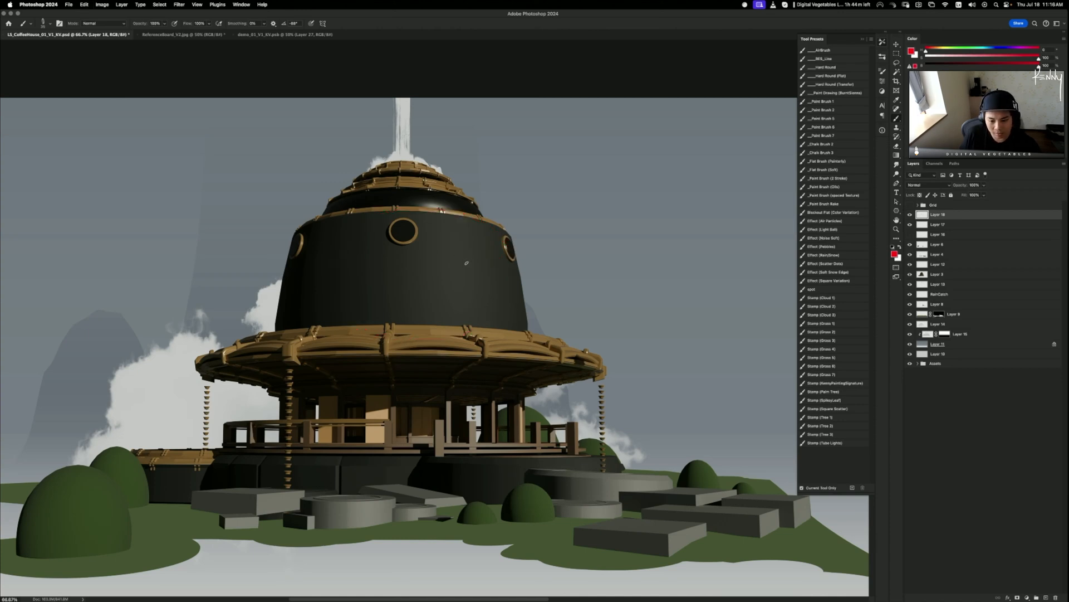
left_click_drag(467, 291, 449, 256)
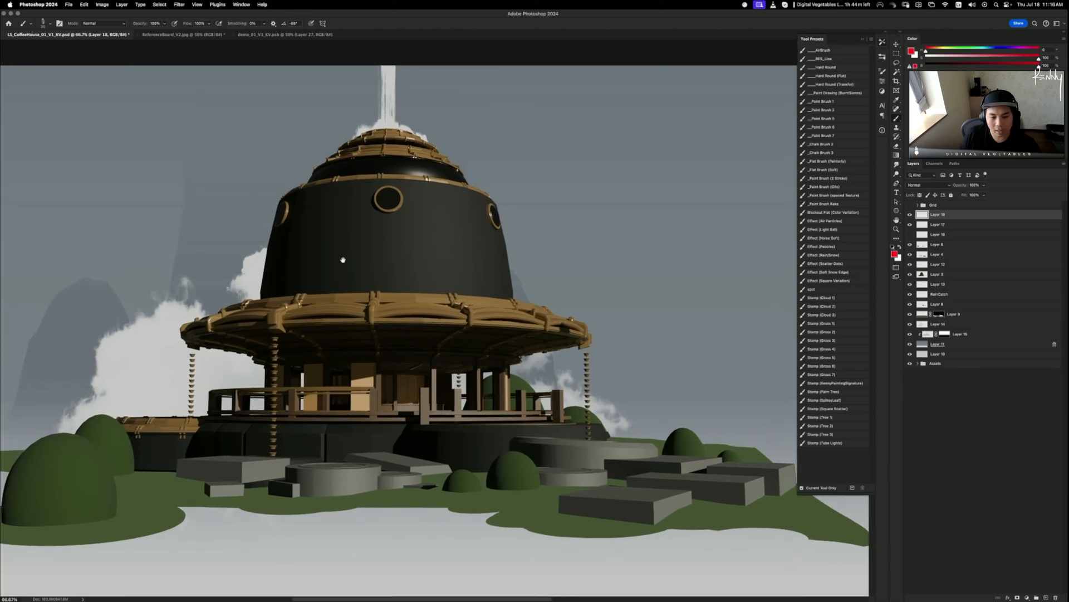
left_click_drag(536, 351, 387, 518)
key("super+z")
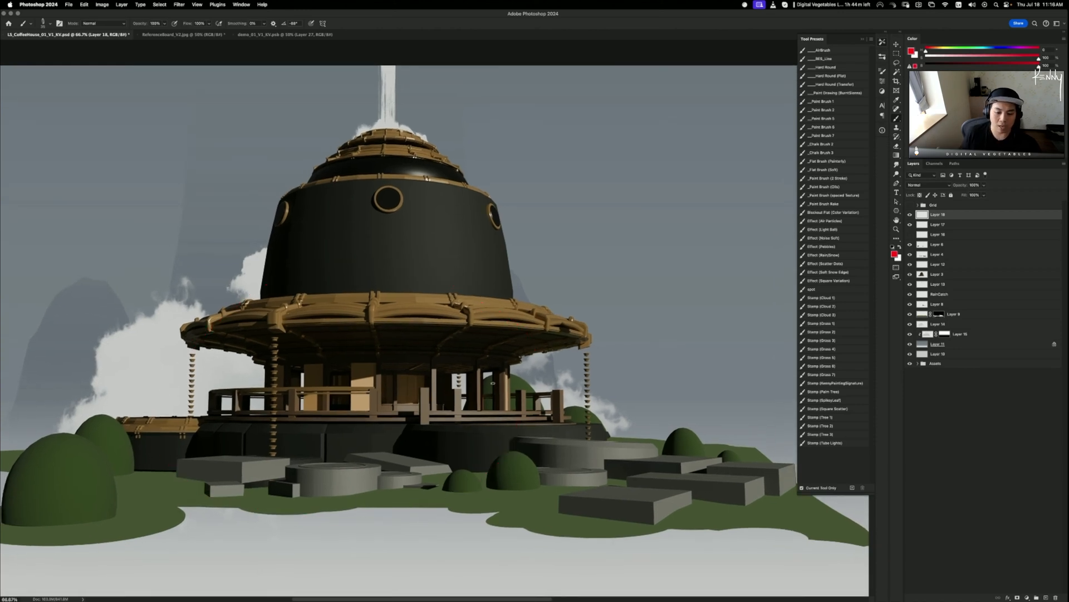
key("super+minus")
key("super+minus")
key("super+minus")
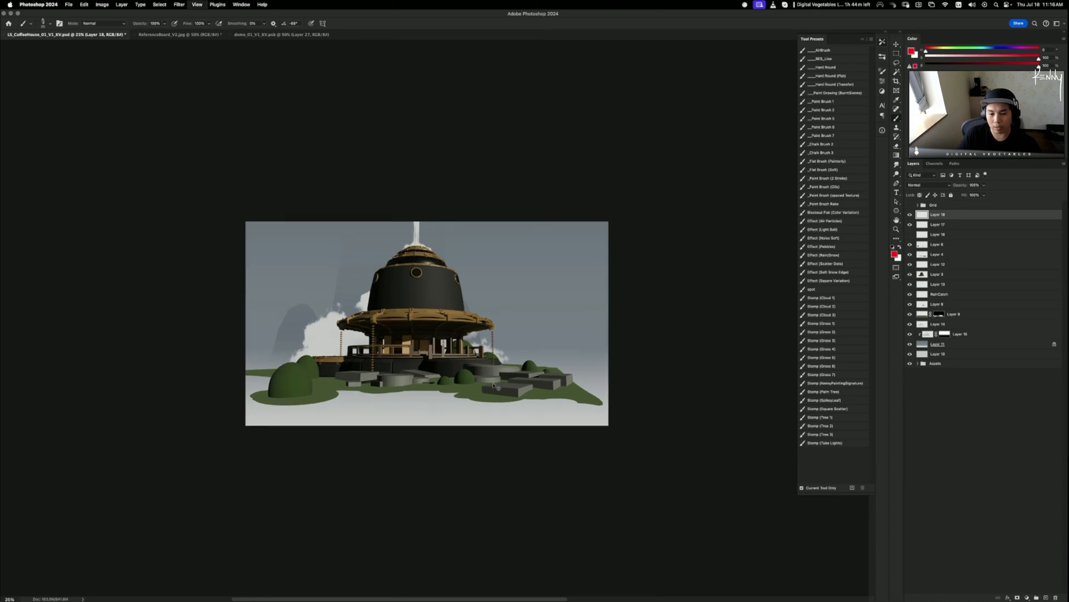
key("super+plus")
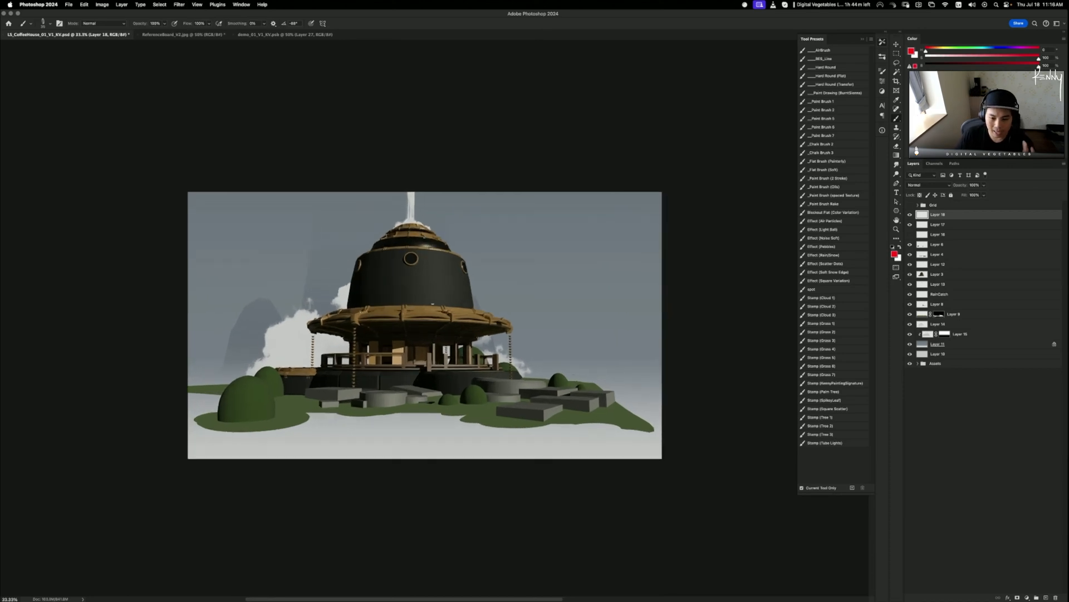
mouse_move(351, 593)
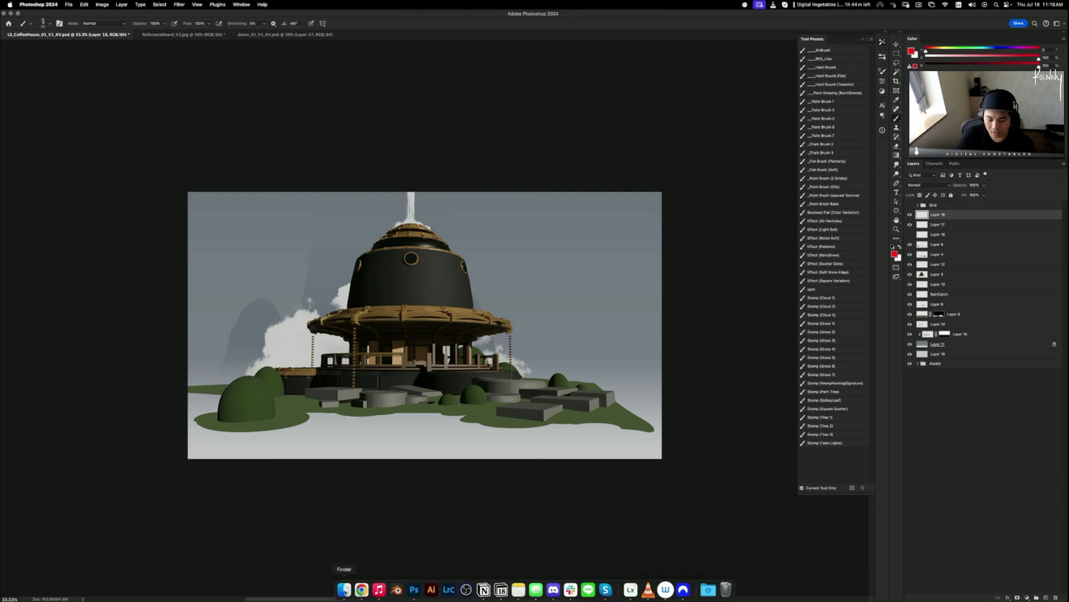
- In demo_01_V1_KV.psb, hide and collapse the Painting one group to reveal the gold renders
left_click(274, 34)
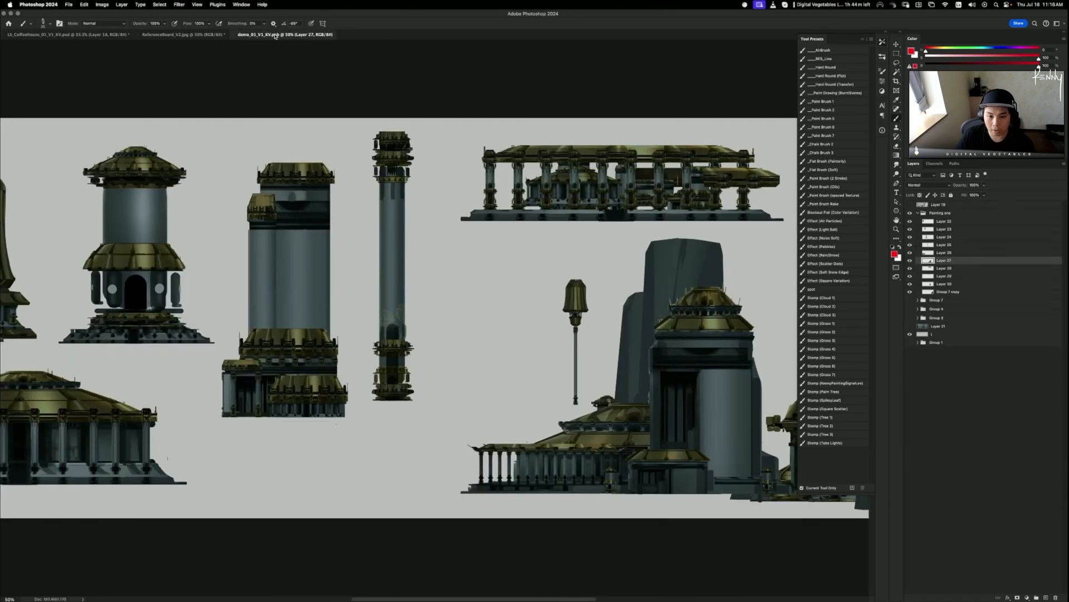
left_click(910, 213)
left_click(918, 213)
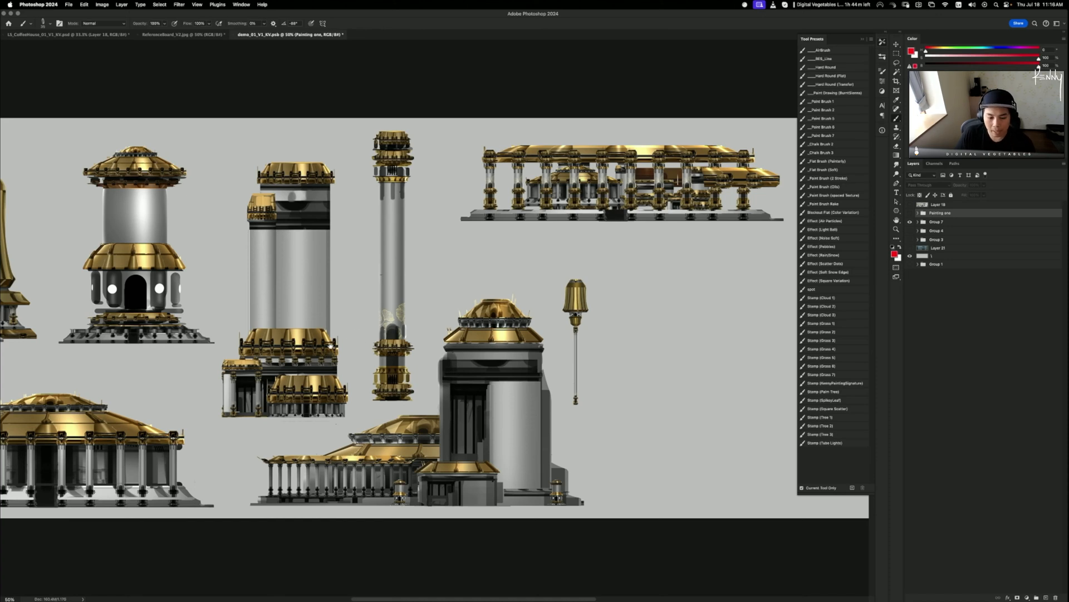
scroll(330, 346, "left", 5)
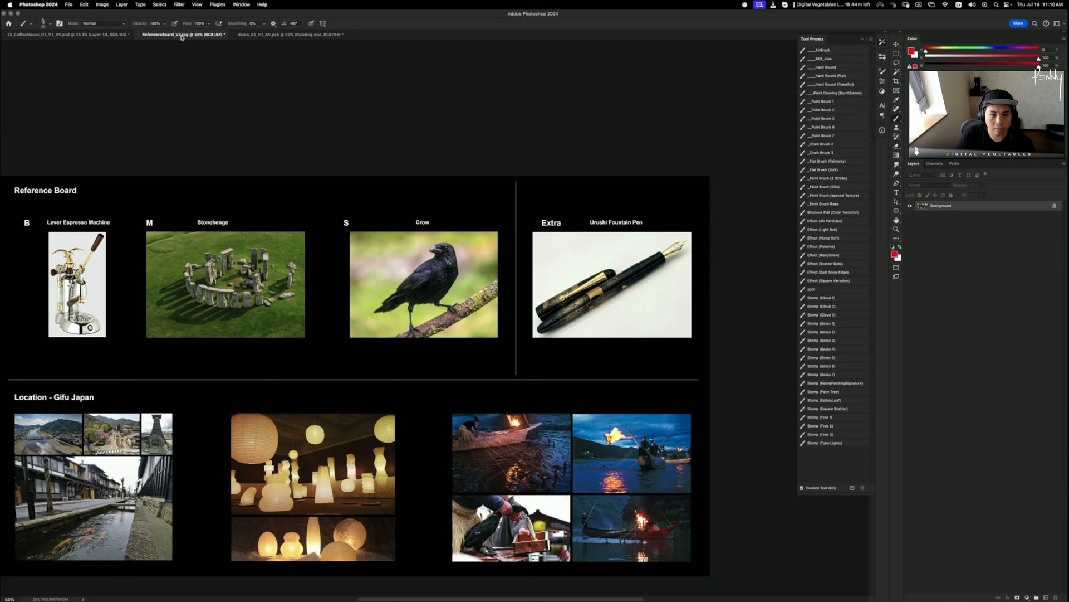
- Switch between the open document tabs back to the LS_CoffeeHouse painting
left_click(161, 35)
left_click(80, 35)
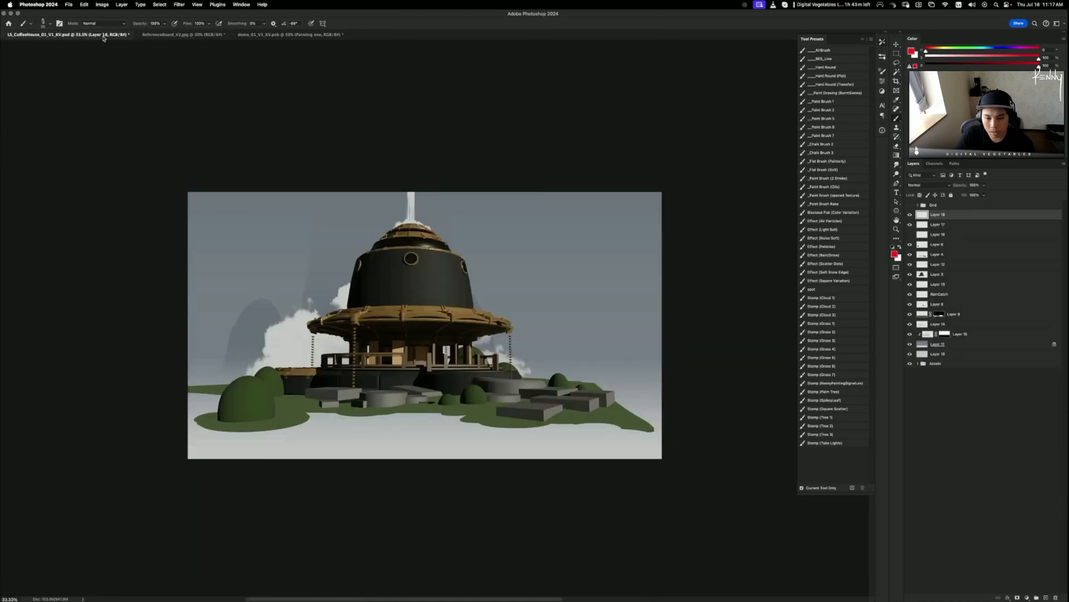
left_click(272, 35)
- On ReferenceBoard_V2.jpg, draw a red loop around the Urushi Fountain Pen photo
left_click(176, 35)
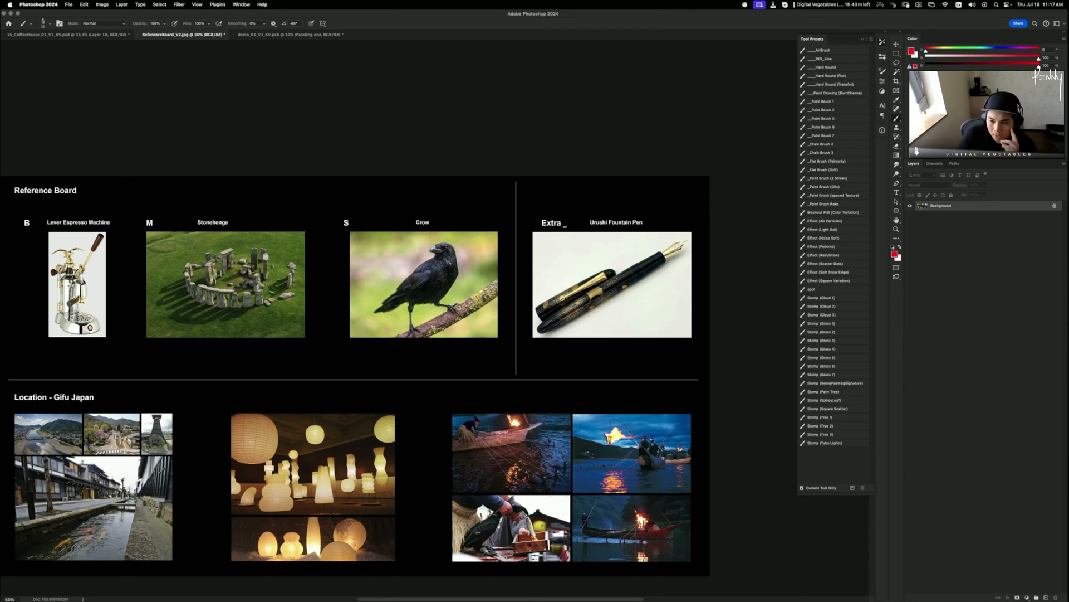
mouse_move(710, 218)
left_mouse_down()
mouse_move(515, 273)
mouse_move(690, 285)
left_mouse_up()
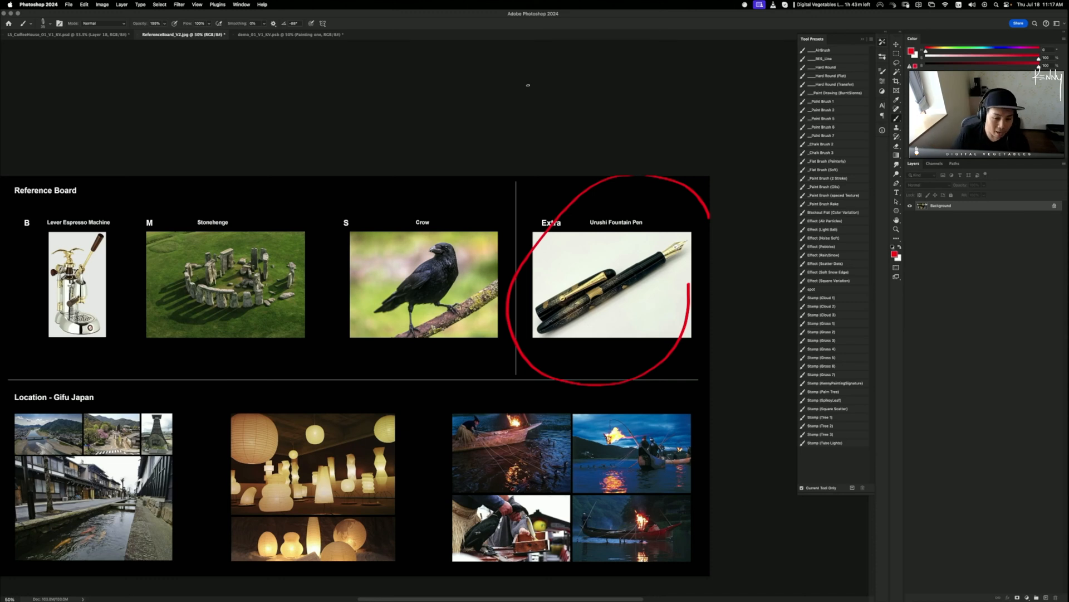
- Flip to the coffee house painting and back to ReferenceBoard_V2.jpg with the circled pen
left_click(85, 36)
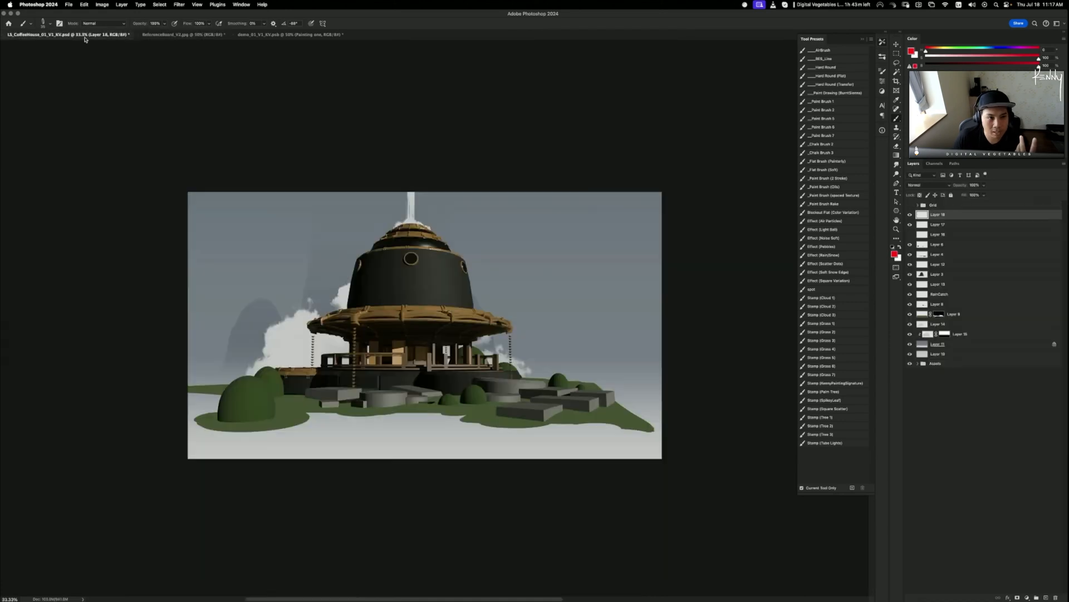
left_click(169, 35)
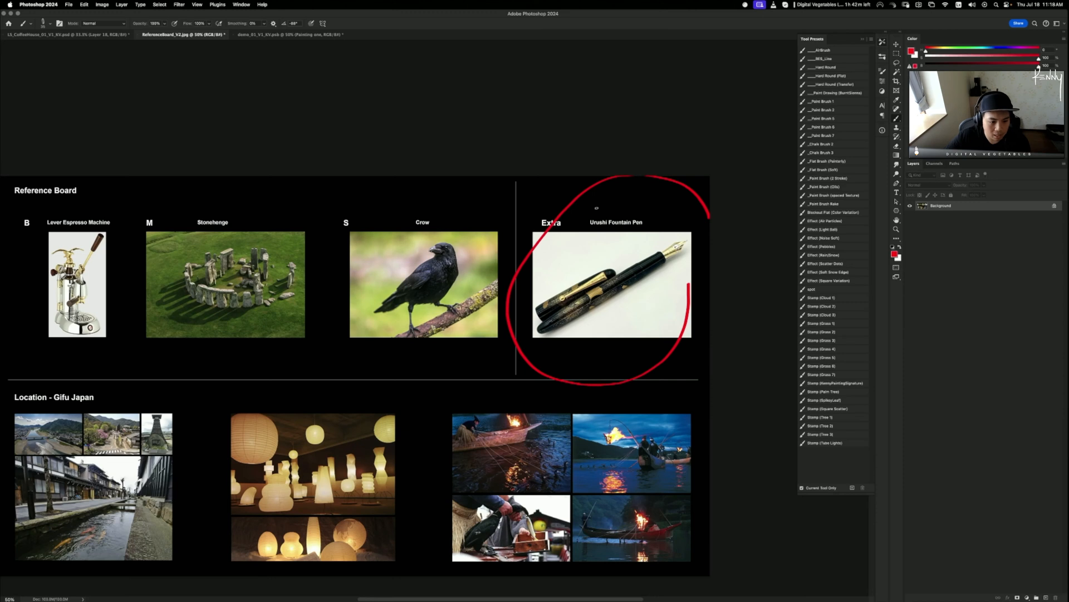
- Switch back to the LS_CoffeeHouse painting document
left_click(67, 35)
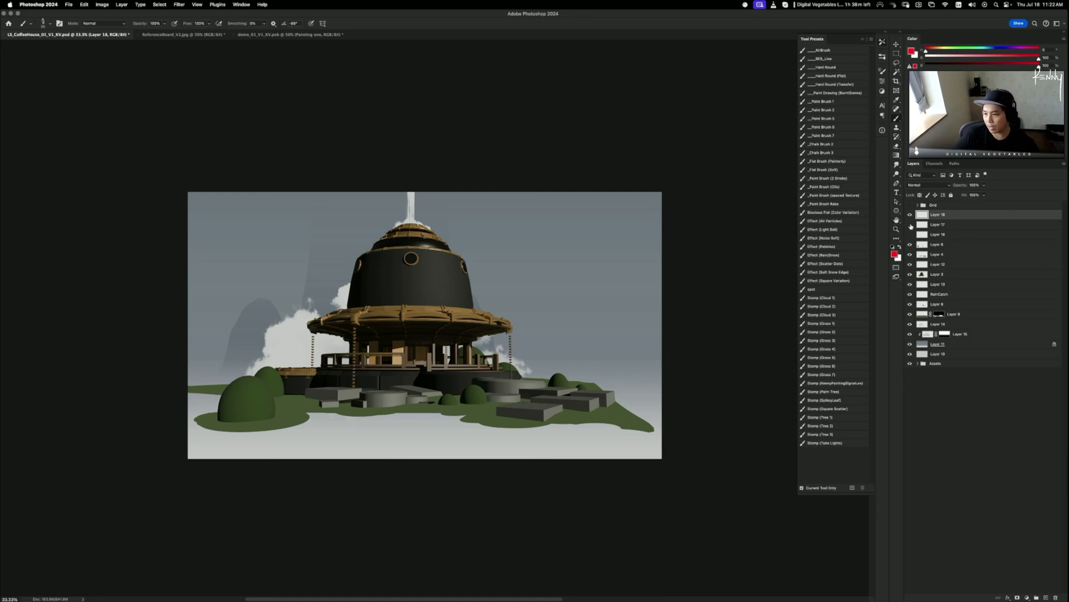
- Confirm Layers 18, 17 and 16 are empty and delete all three
left_click(910, 225)
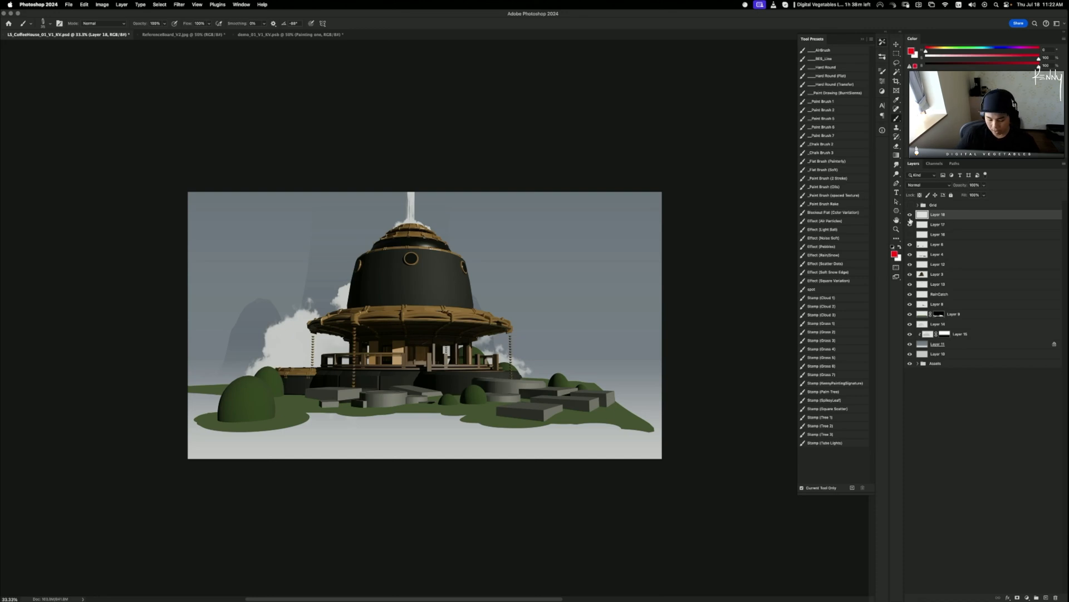
key("super+t")
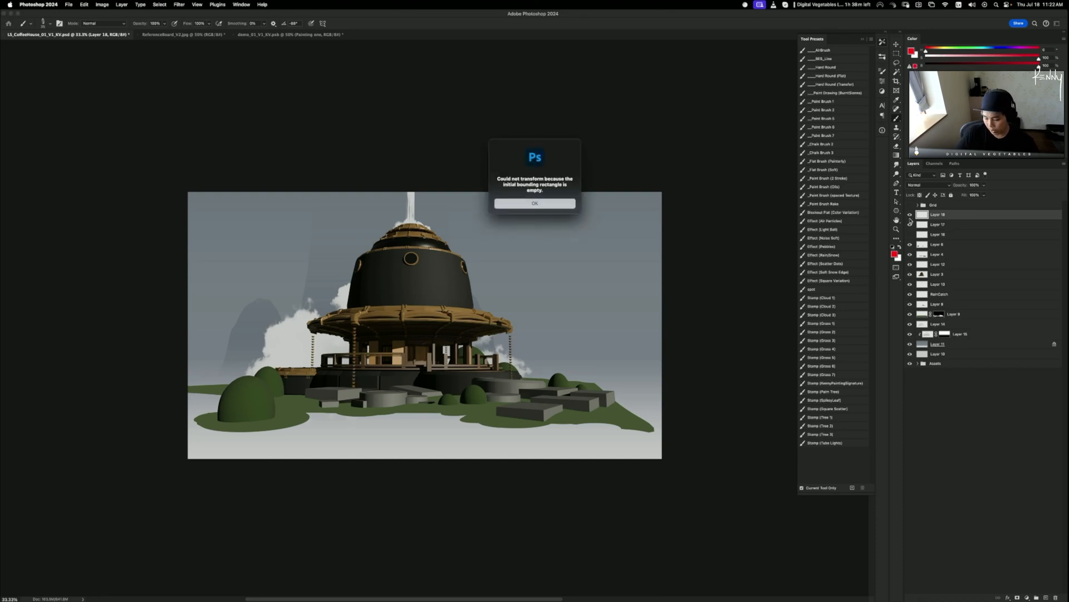
key("Return")
key("Delete")
key("super+t")
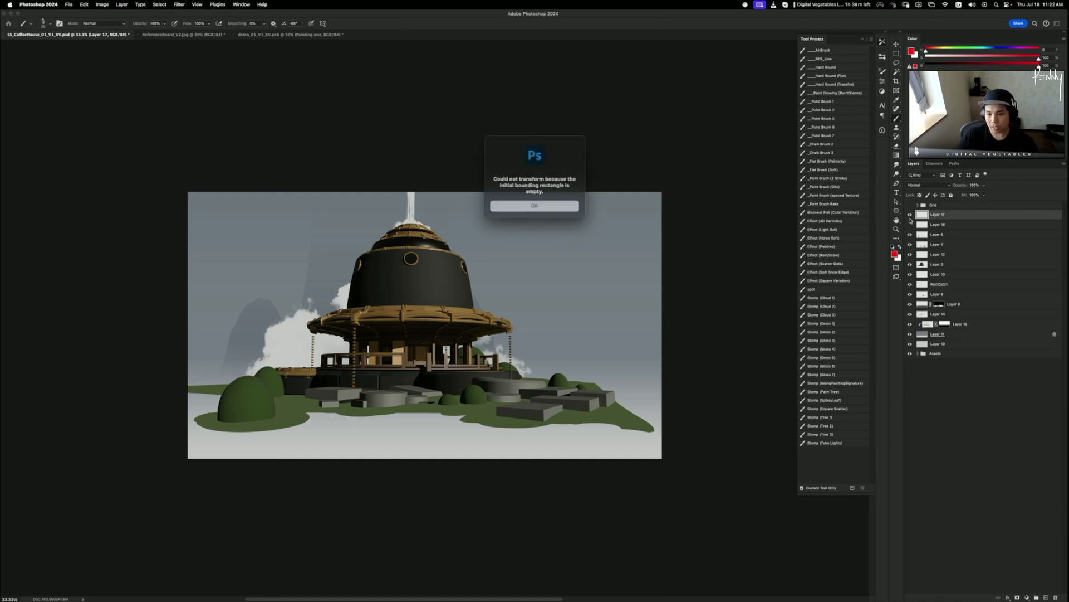
key("Return")
key("Delete")
left_click(910, 216)
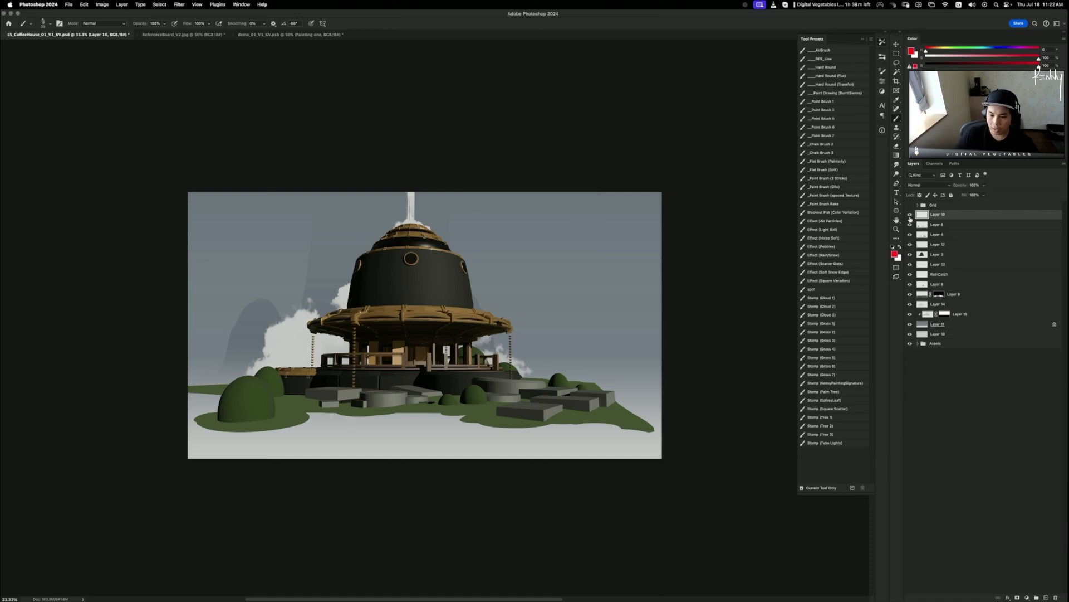
key("super+t")
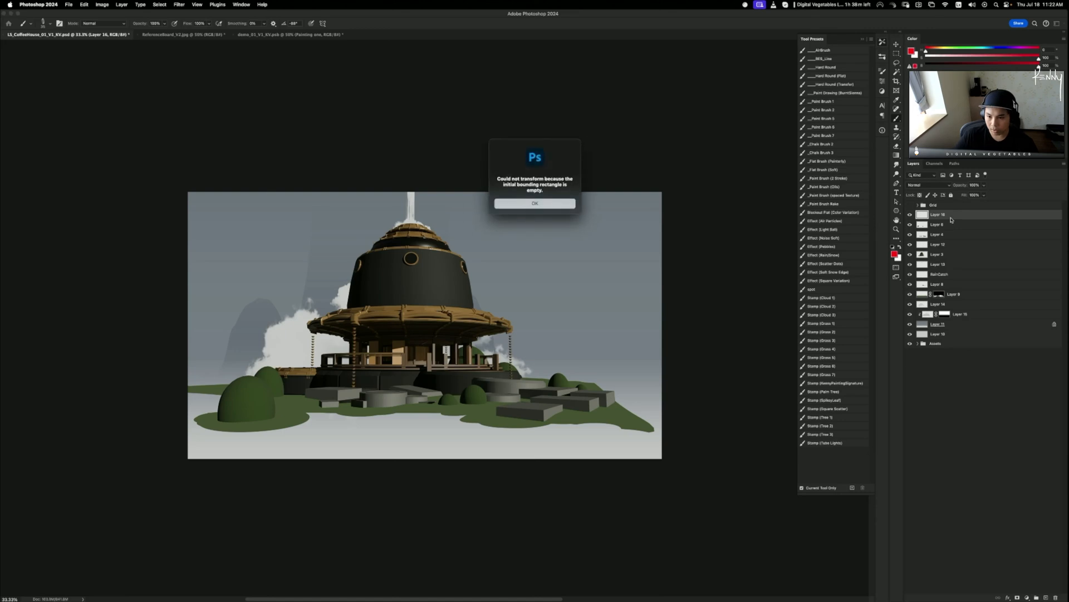
key("Return")
key("Delete")
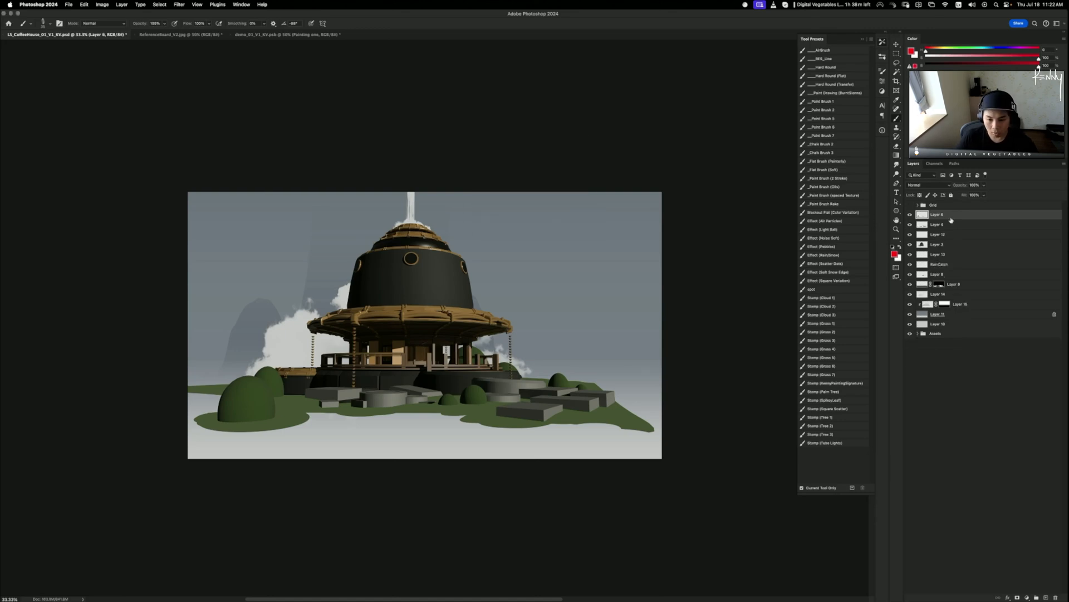
- Create a new Layer 16 and fill it entirely with light grey sampled from the canvas
key("shift+super+n")
key("Return")
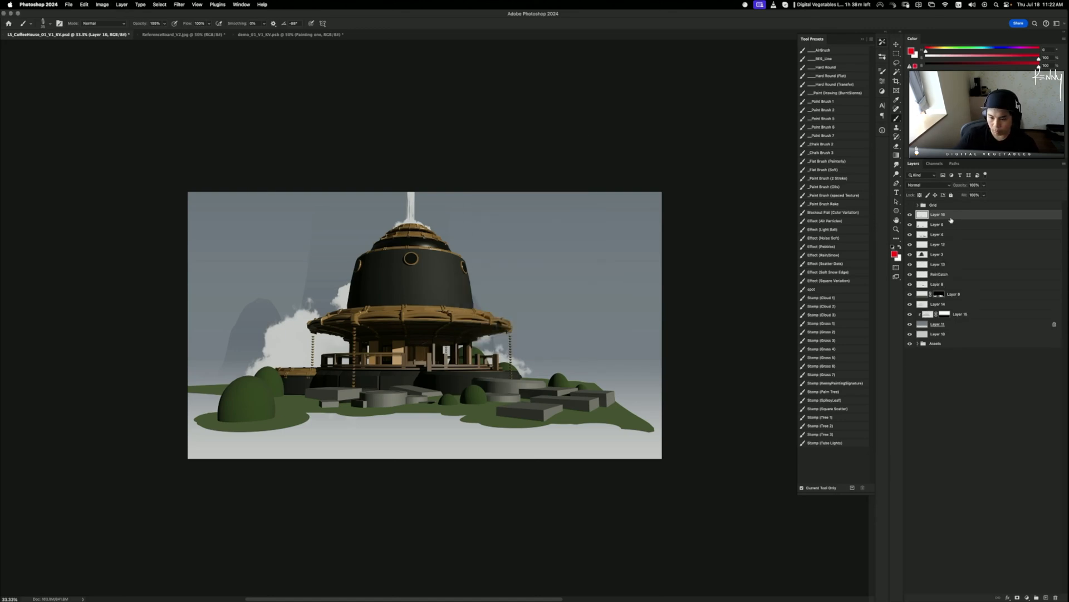
key("g")
left_click(343, 444, "alt")
key("shift+g")
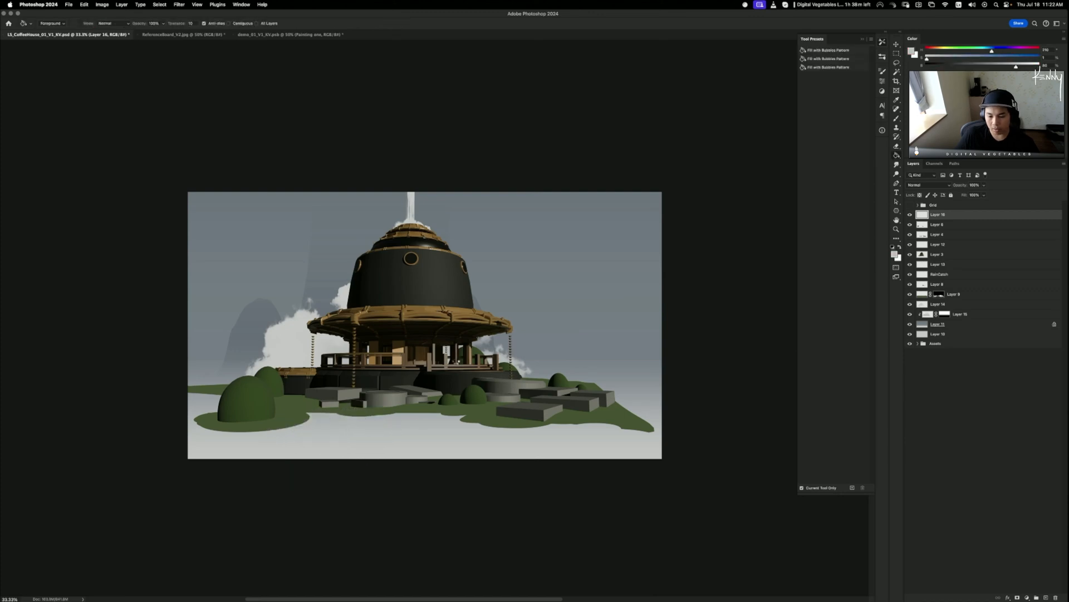
left_click(427, 379)
- Copy the Layer 11 sky gradient to the top, clip and merge it into Layer 16, then add Layer 17
left_click_drag(935, 325, 945, 216)
left_click(943, 220, "alt")
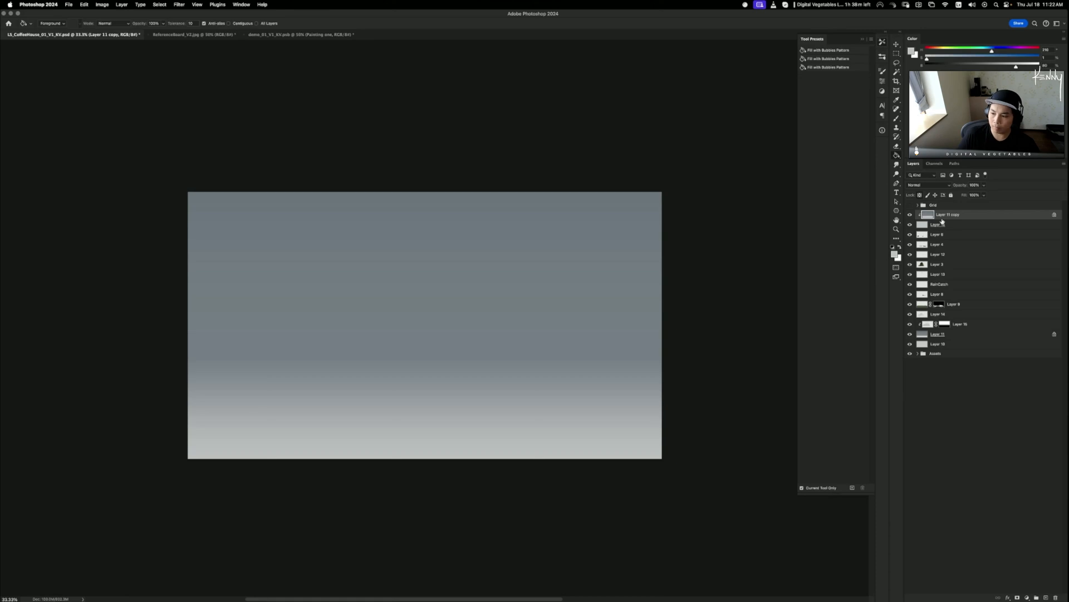
key("super+e")
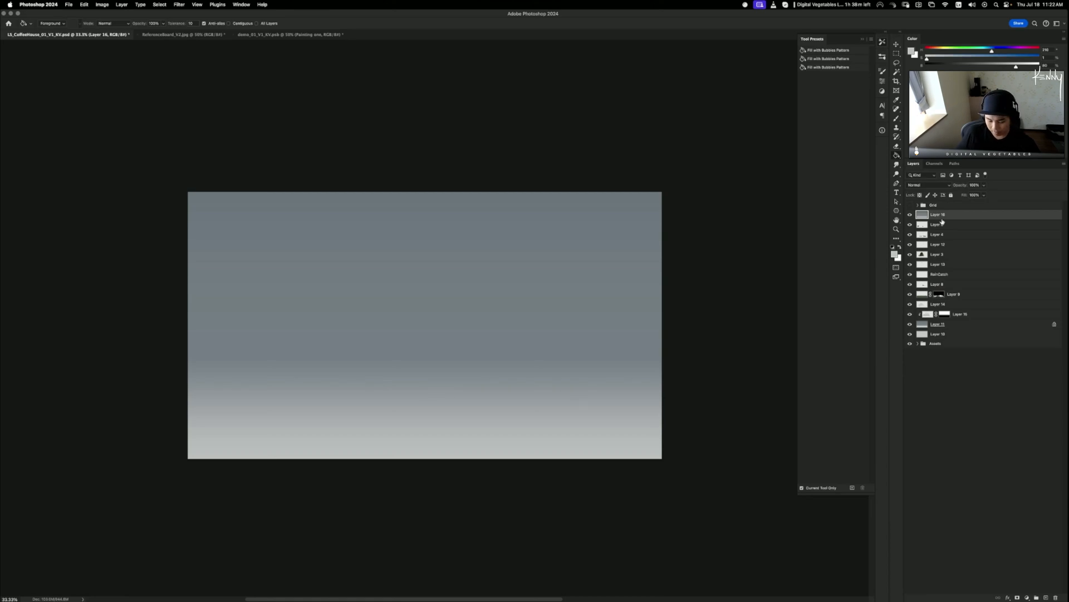
key("super+shift+n")
key("Return")
- Fill a large elliptical selection with black on Layer 17, nudging it right and down
key("m")
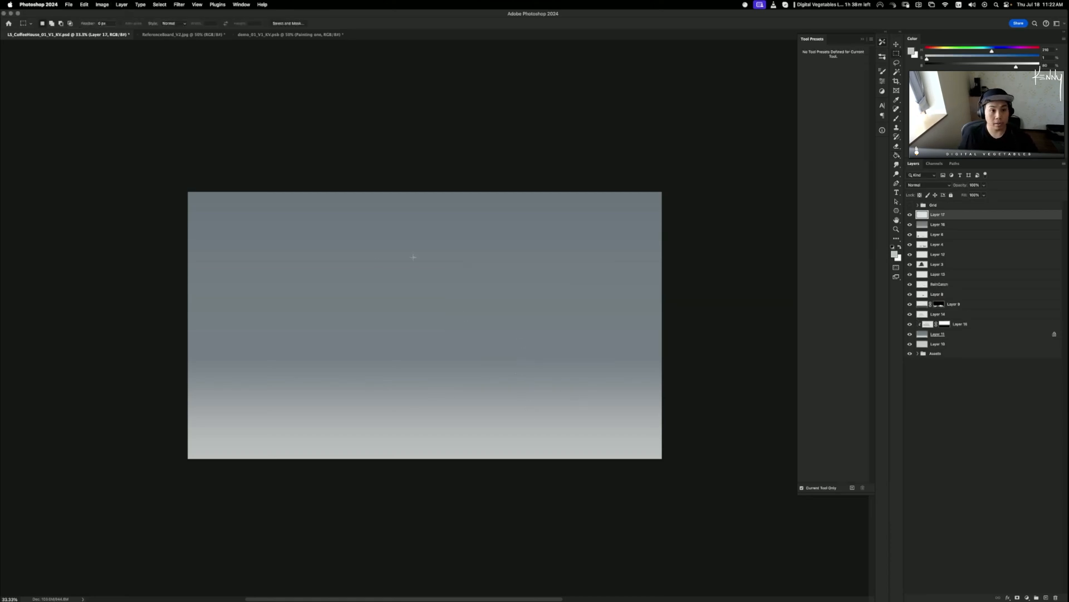
key("shift+m")
mouse_move(354, 236)
left_mouse_down()
mouse_move(529, 454)
mouse_move(507, 456)
left_mouse_up()
key("d")
key("g")
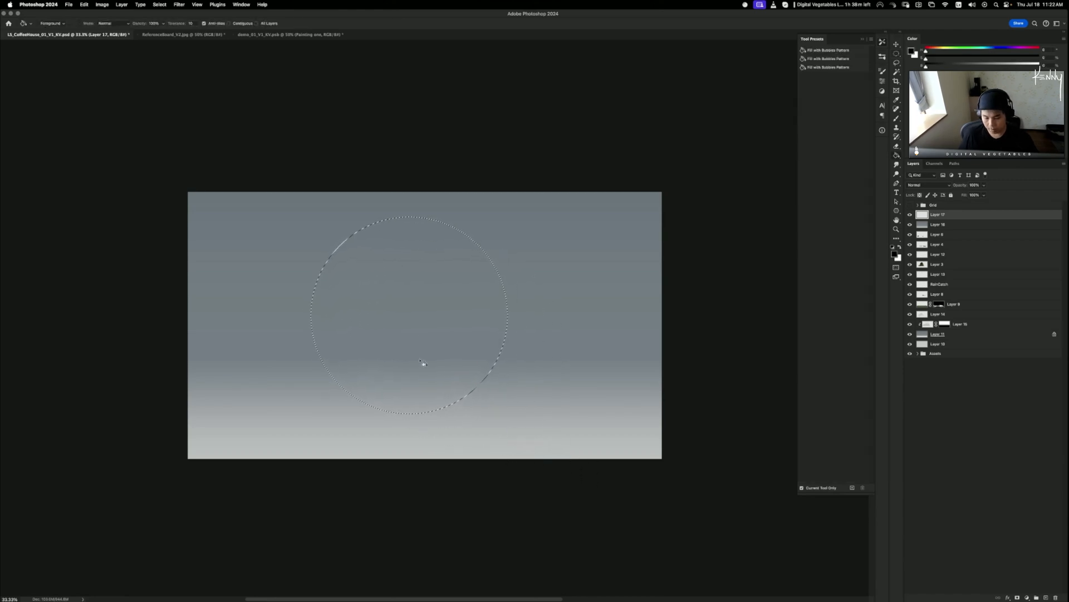
left_click(423, 362)
key("super+d")
key("b")
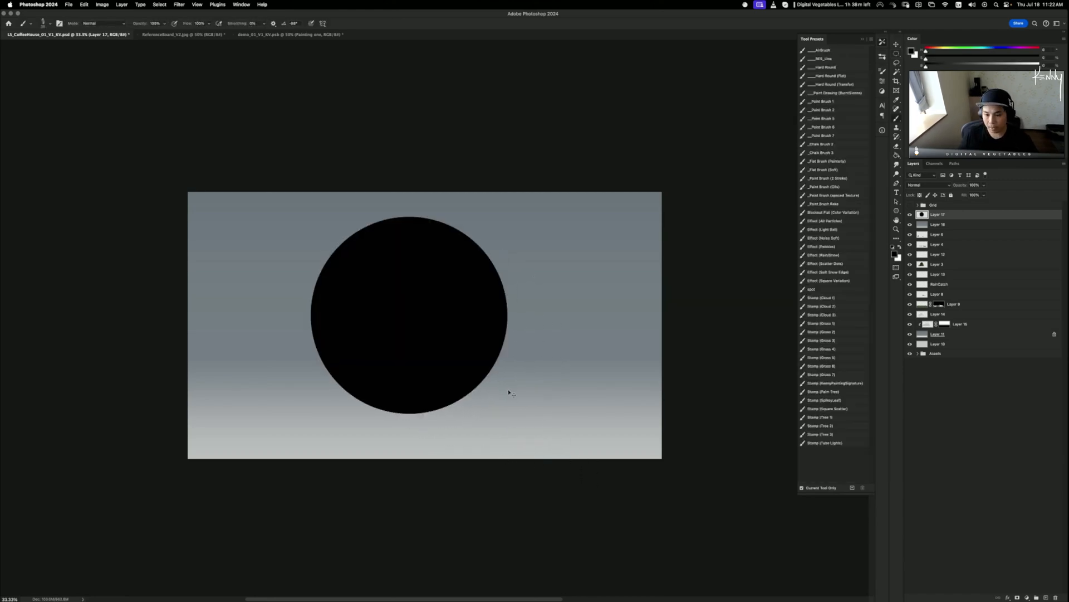
left_click_drag(508, 393, 524, 402)
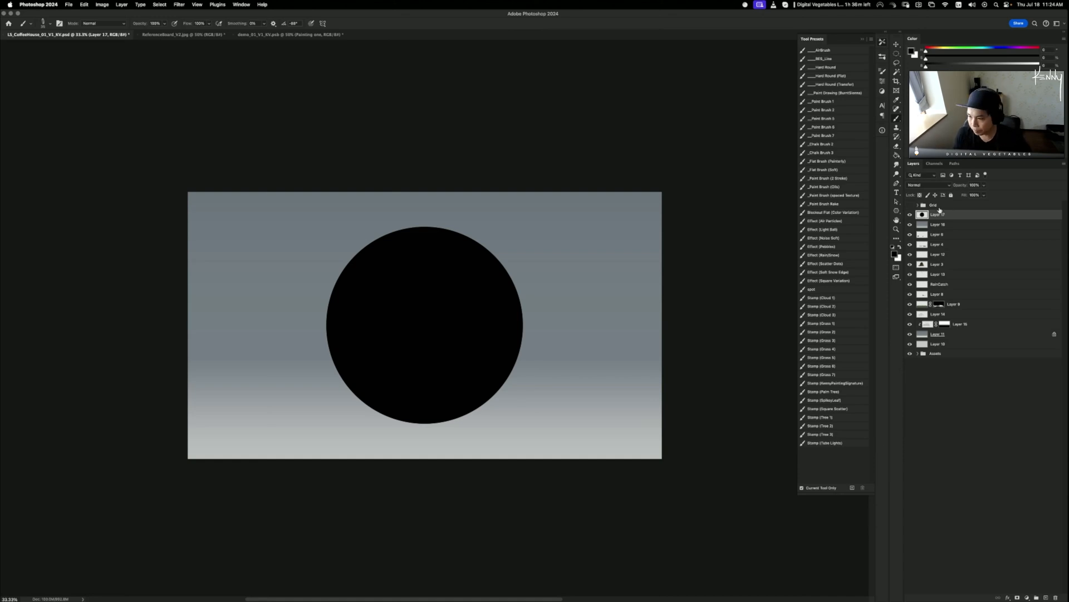
- On a new Layer 18 above Layer 16, fill a full-width bottom band with a sampled dark colour
key("alt+bracketleft")
key("super+shift+n")
key("Return")
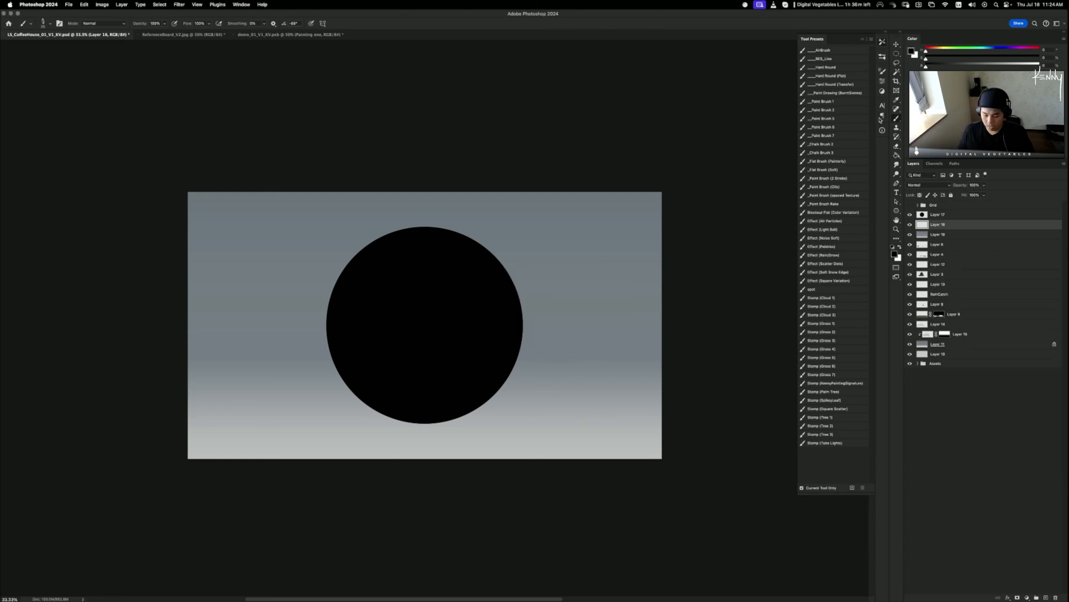
key("m")
key("shift+m")
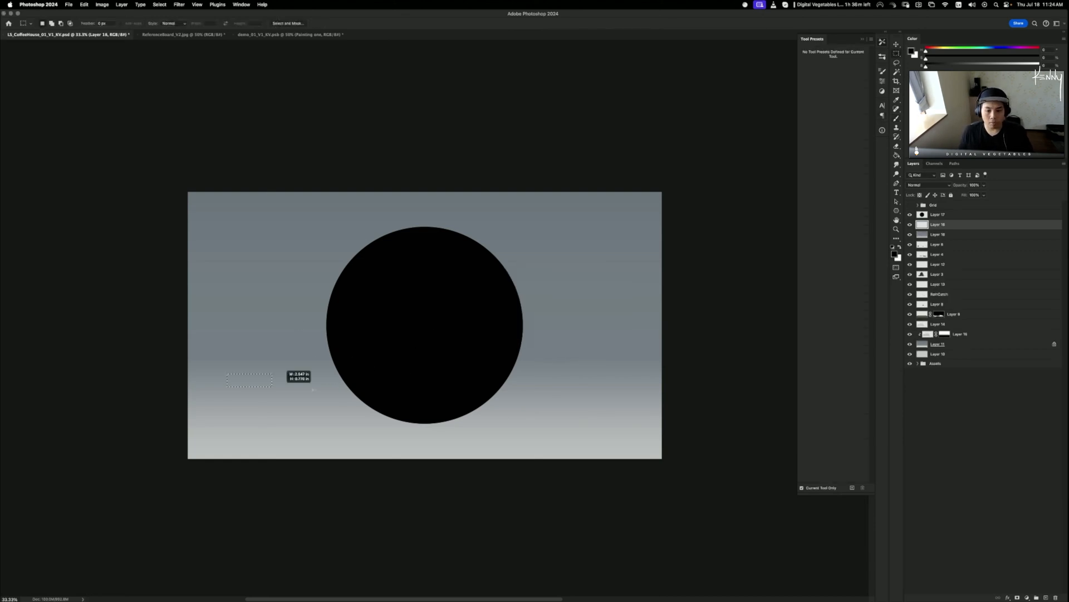
mouse_move(298, 373)
left_mouse_down()
mouse_move(694, 417)
mouse_move(616, 483)
mouse_move(601, 466)
mouse_move(771, 470)
mouse_move(718, 441)
left_mouse_up()
key("g")
left_click(706, 360, "alt")
left_click(532, 453)
key("super+d")
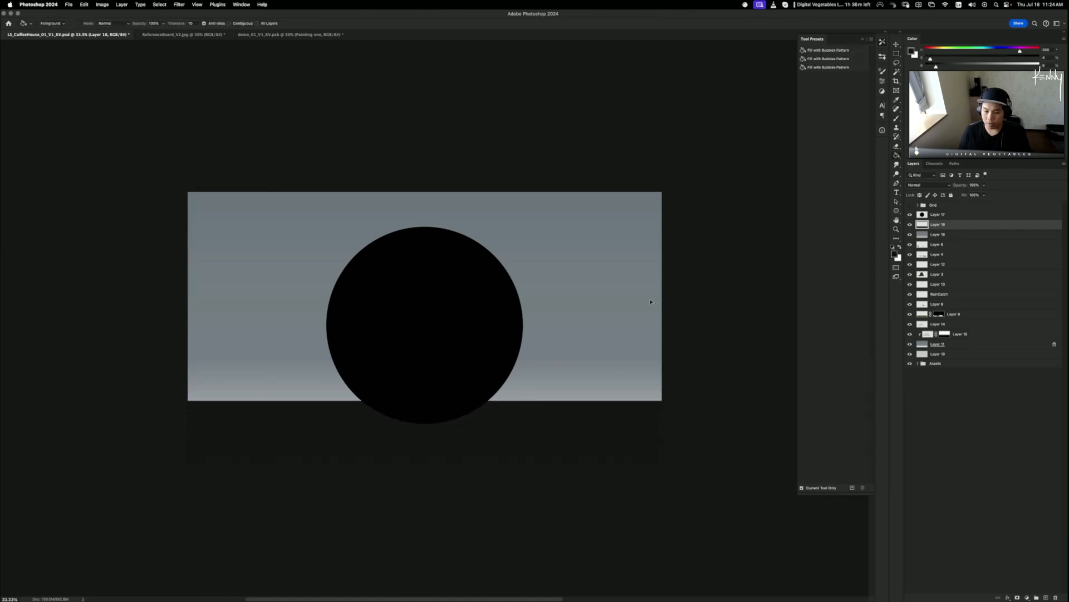
- Lighten the band to mid-grey, tint it blue +9 with Color Balance, and add a layer above Layer 17
key("super+u")
mouse_move(752, 245)
left_mouse_down()
mouse_move(777, 244)
mouse_move(764, 243)
left_mouse_up()
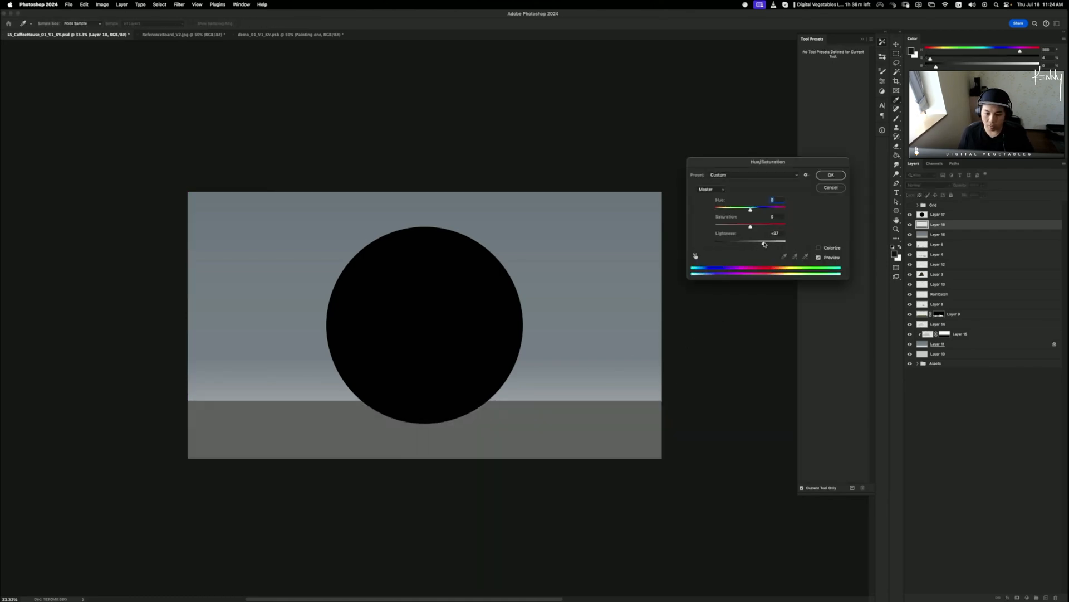
left_click(831, 175)
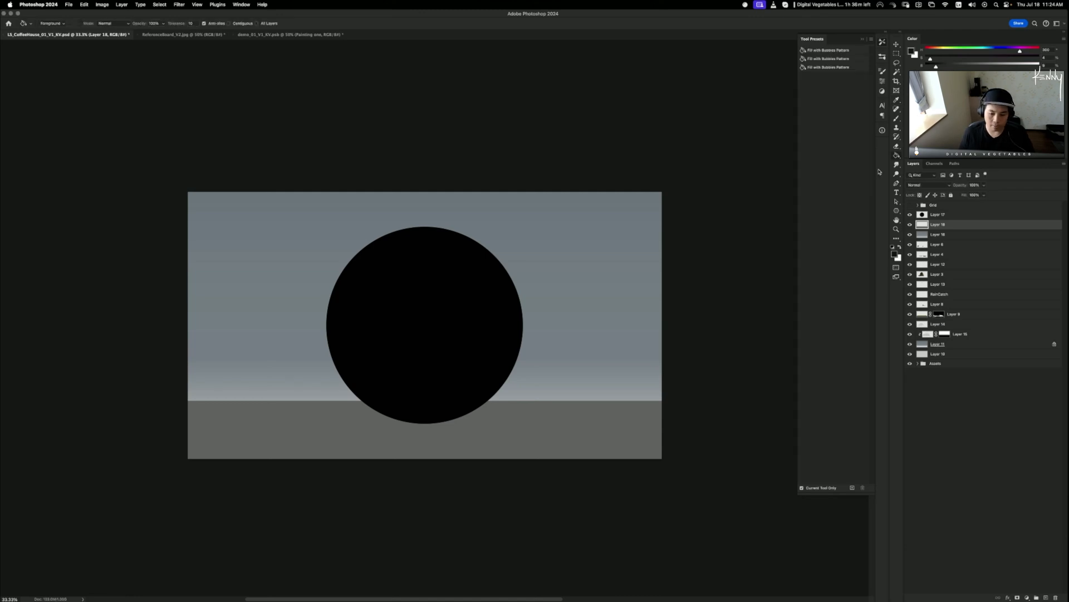
key("super+b")
left_click_drag(661, 338, 665, 340)
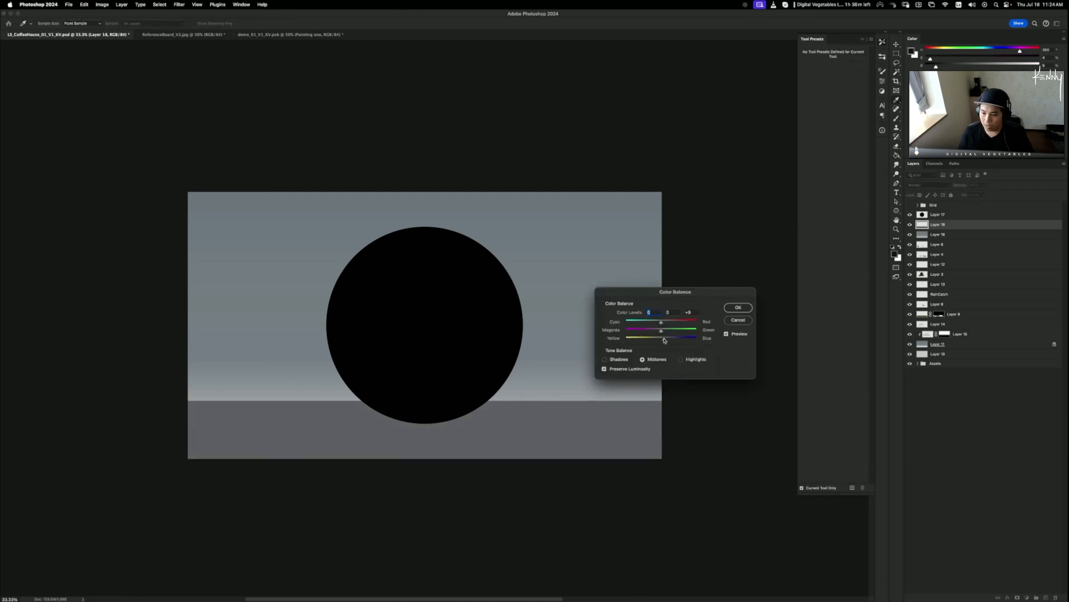
left_click(741, 308)
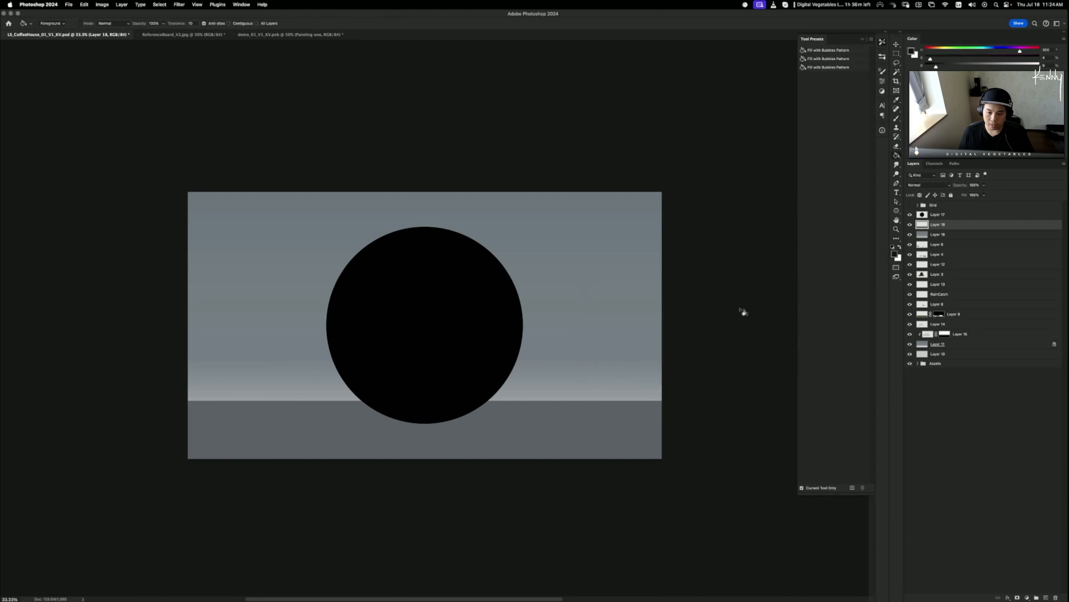
left_click(936, 214)
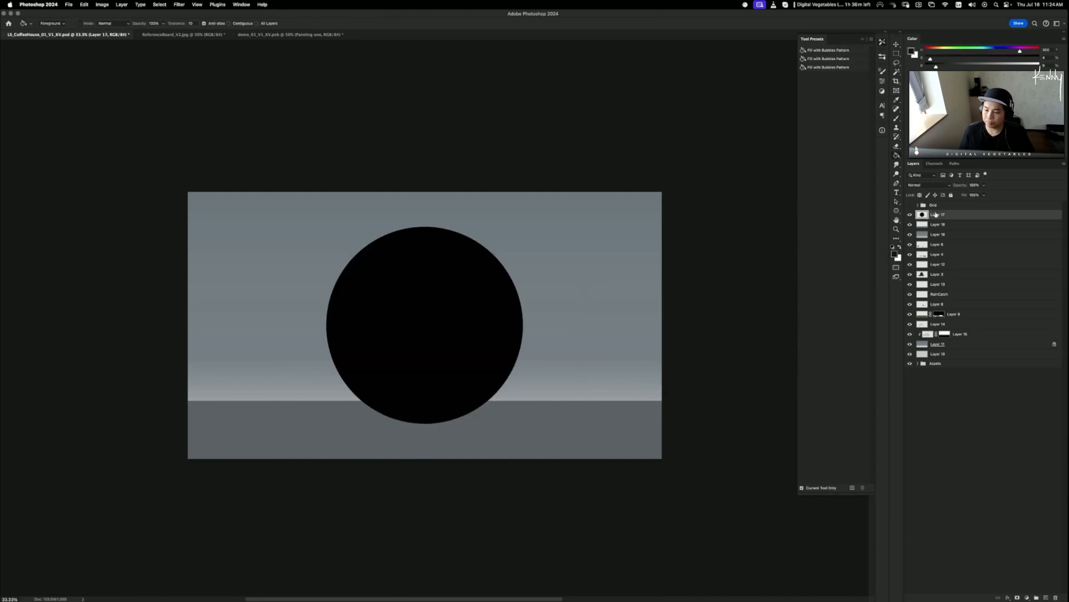
key("super+shift+n")
- Confirm Layer 19, then duplicate Layer 16 above Layer 17, clip it to the circle and hide it
key("Return")
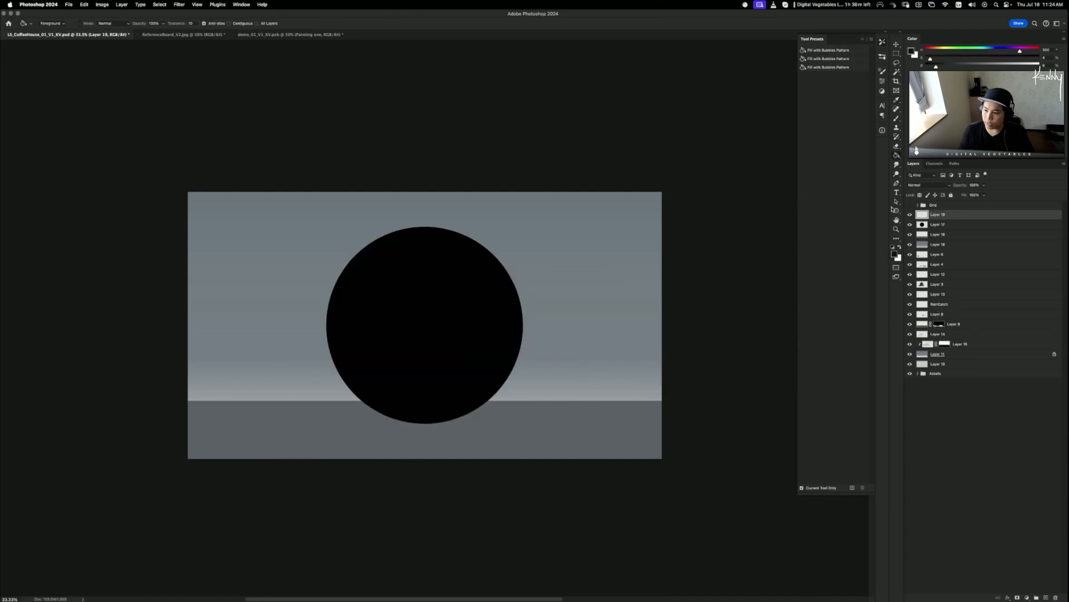
left_click_drag(935, 245, 936, 219)
left_click(939, 229, "alt")
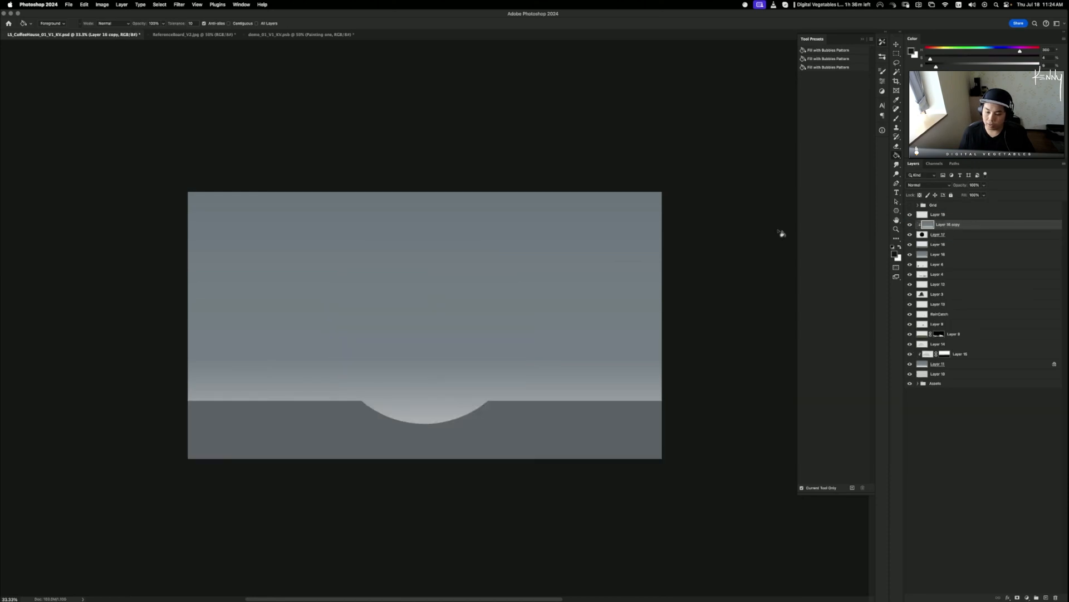
left_click(910, 224)
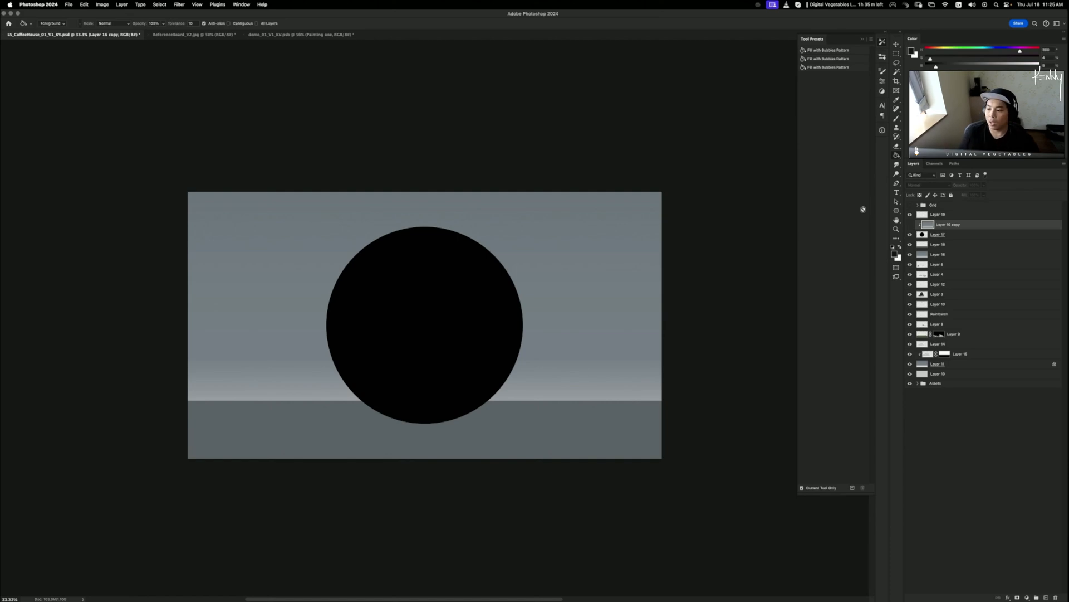
- Toggle Layer 16 copy's visibility to compare, leaving it hidden so the black circle shows
left_click(910, 224)
left_click(910, 225)
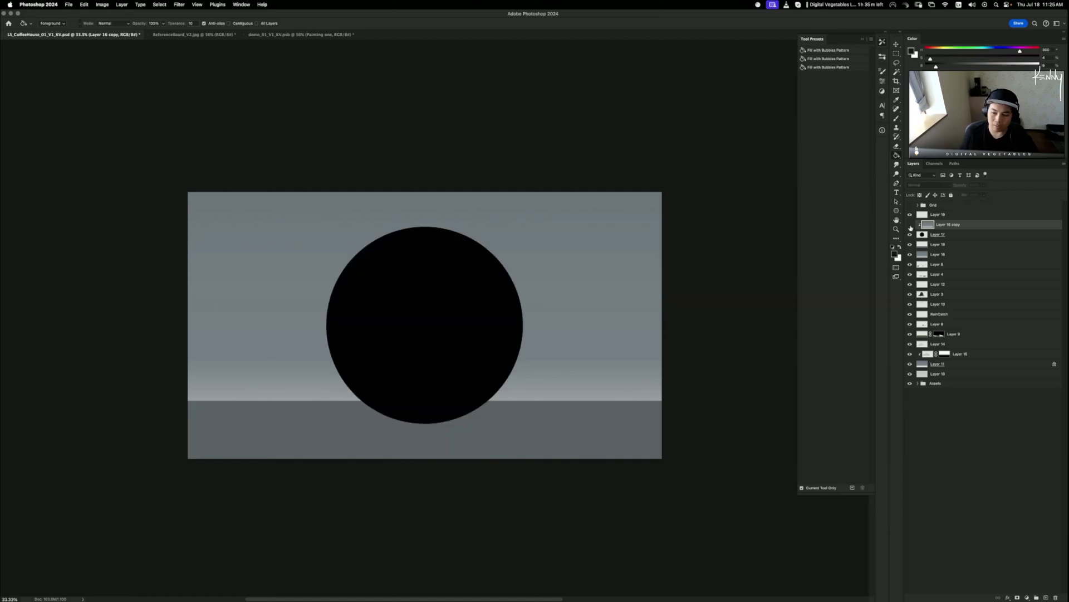
left_click(910, 225)
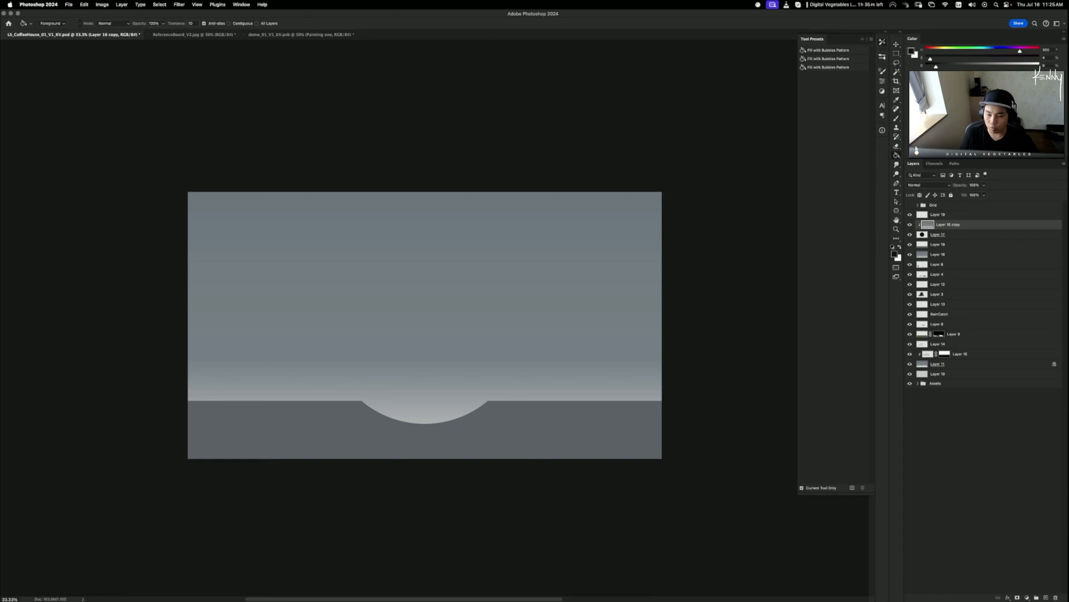
left_click(910, 225)
left_click(910, 224)
left_click(949, 235)
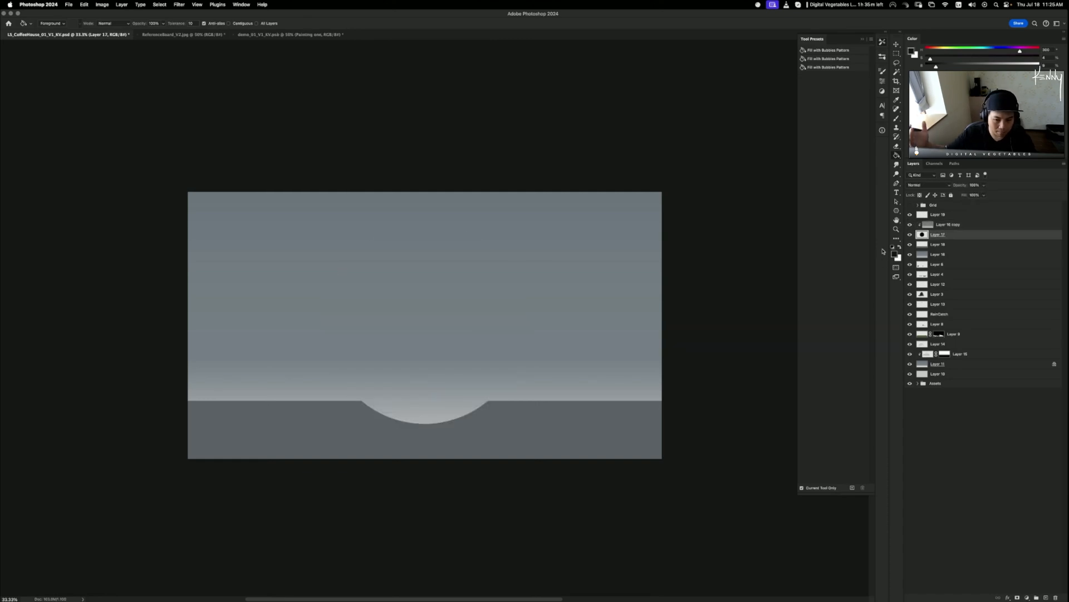
left_click(957, 225)
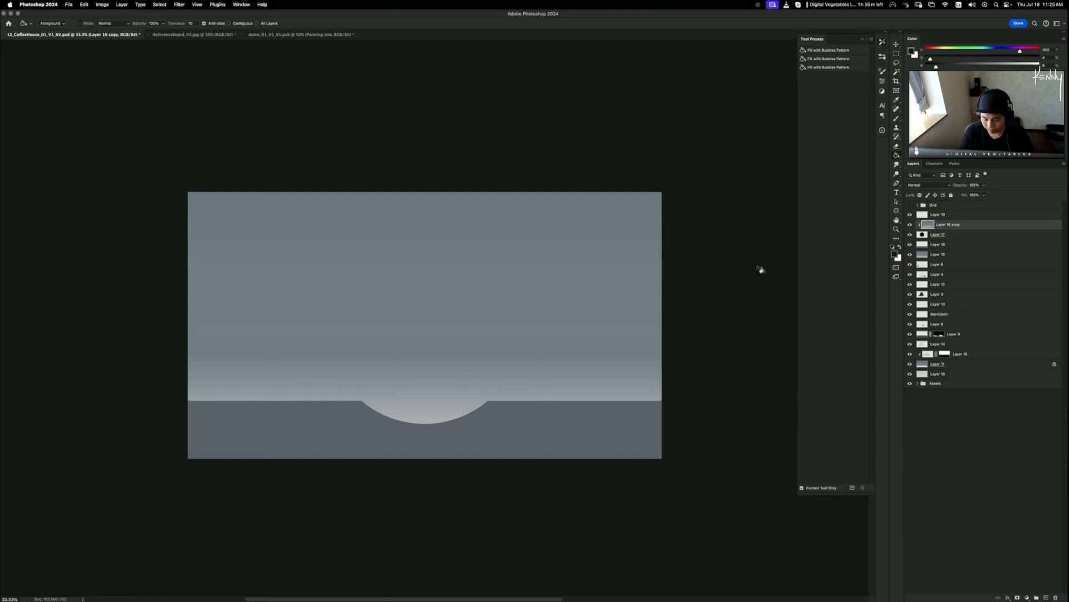
left_click(910, 225)
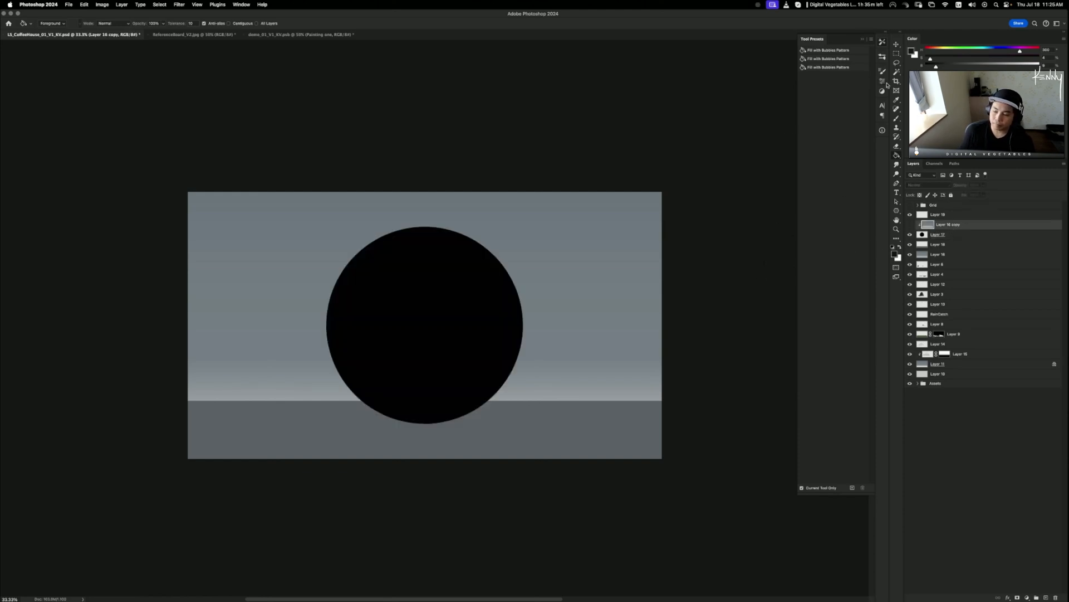
- Turn Layer 16 copy back on so the circle shows the pale gradient instead of black
left_click(911, 224)
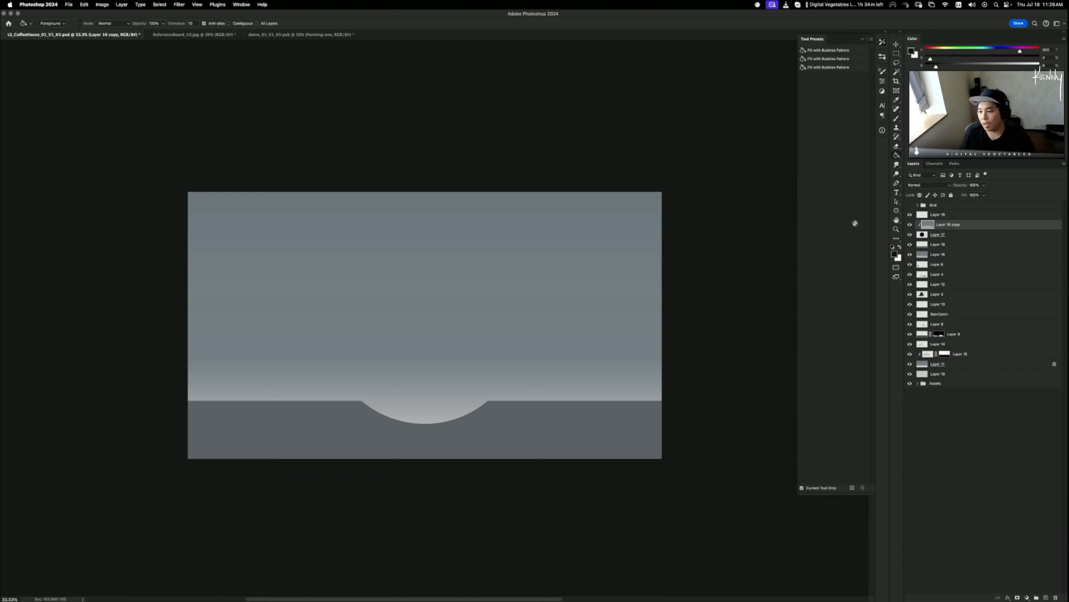
- Lower Layer 16 copy's Hue/Saturation Lightness slightly, compare the result, and merge it into Layer 17
key("super+u")
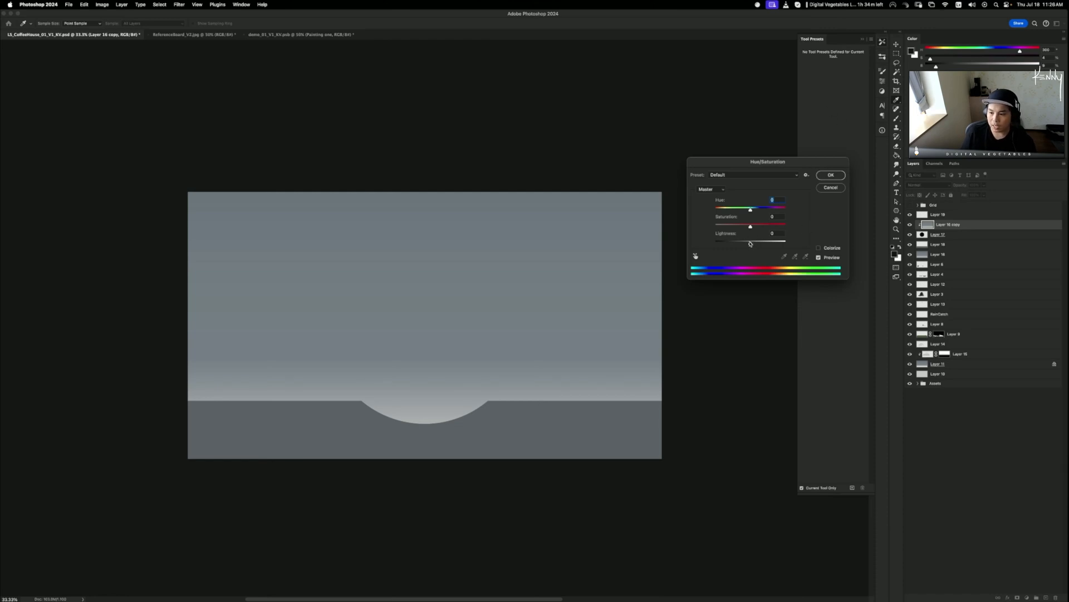
left_click(827, 188)
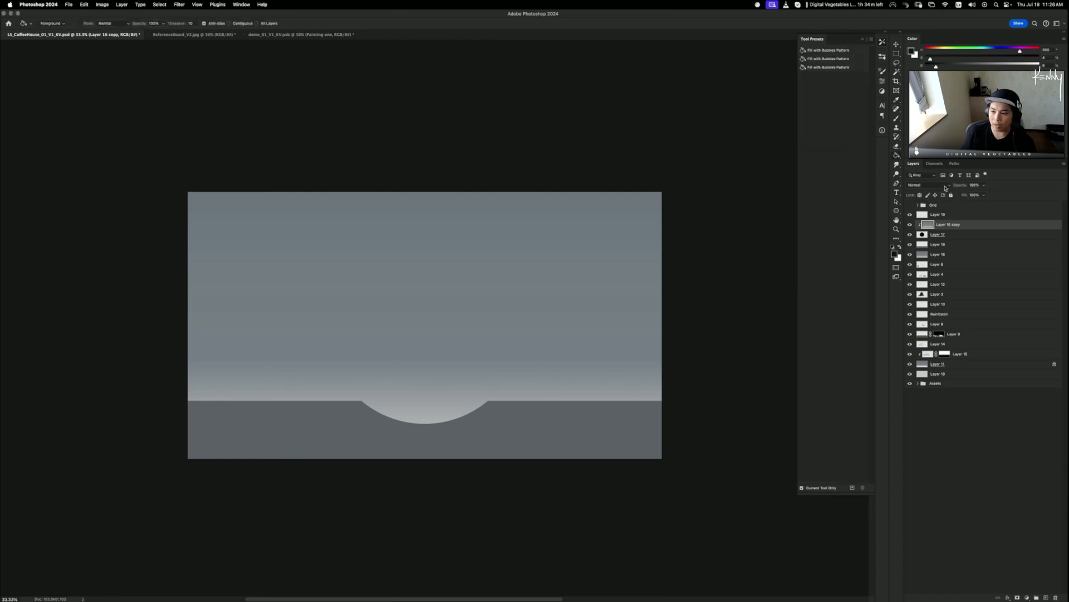
left_click(910, 225)
left_click(910, 225)
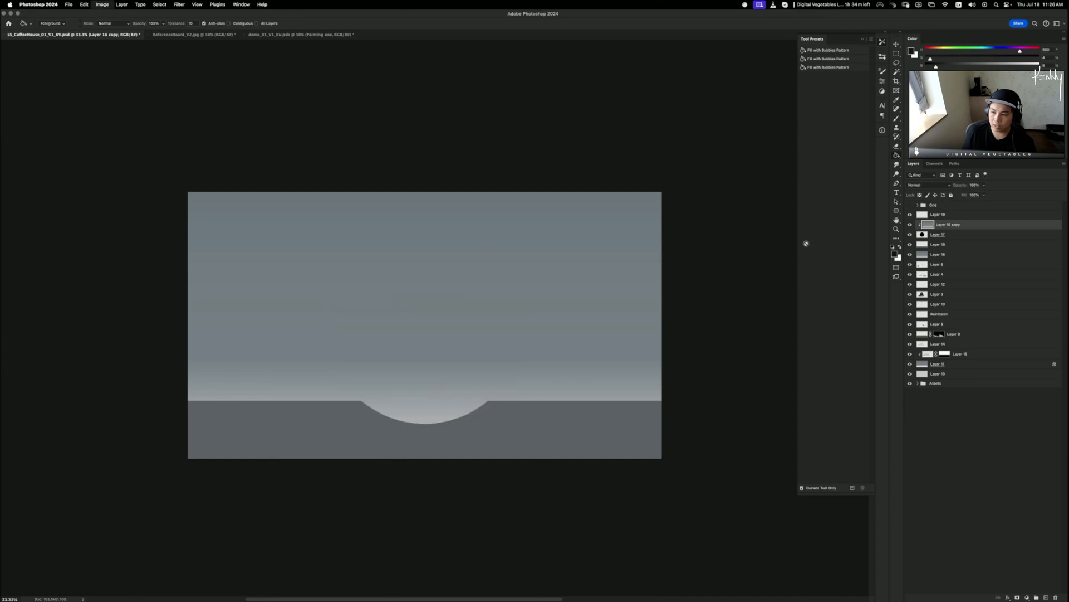
key("super+u")
left_click_drag(750, 244, 745, 249)
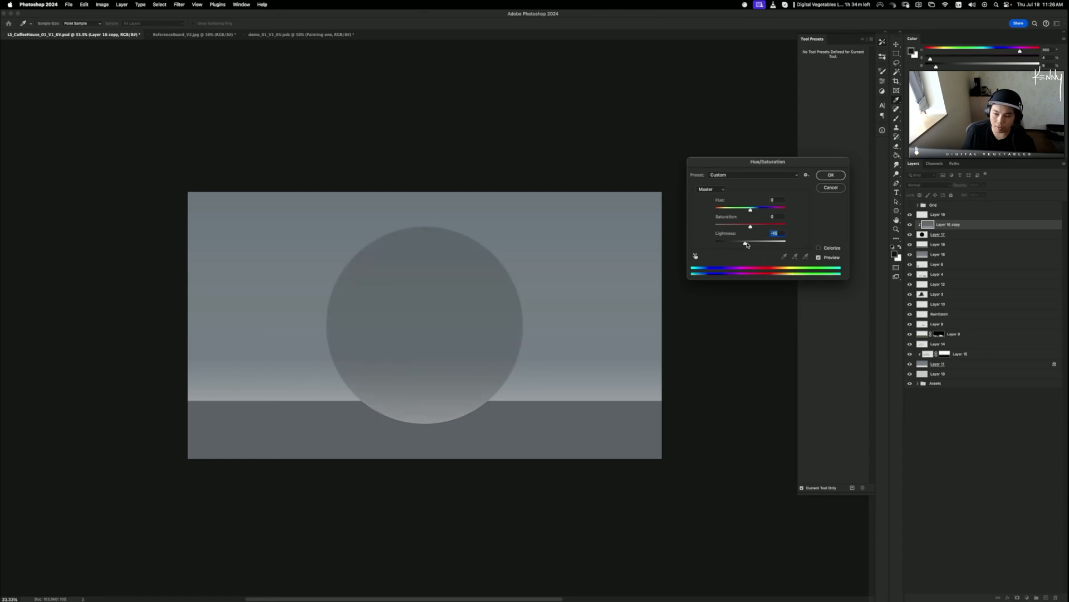
left_click_drag(745, 244, 749, 244)
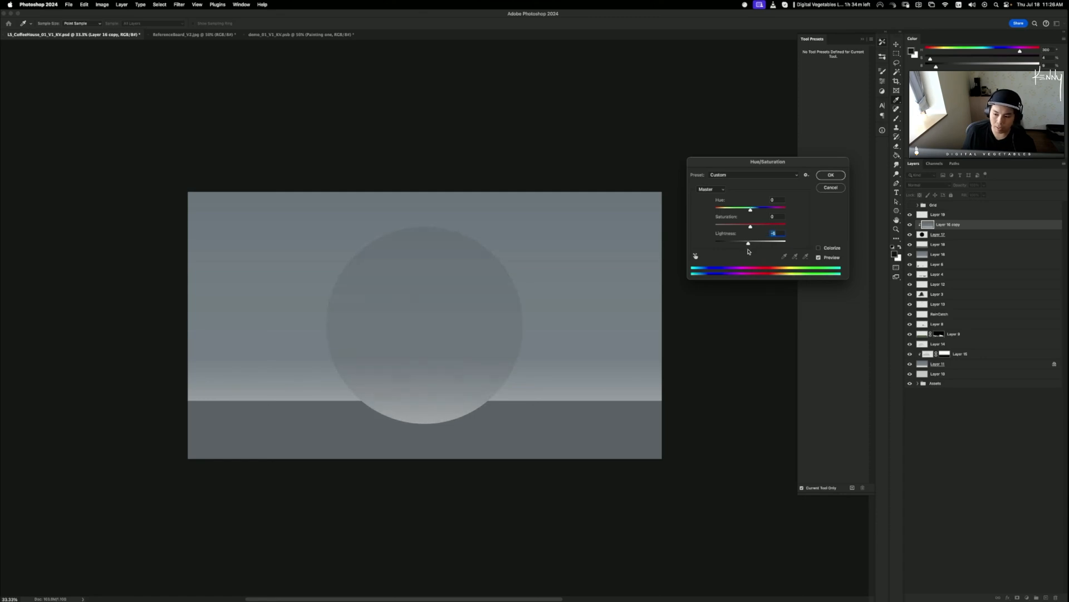
left_click(830, 174)
key("g")
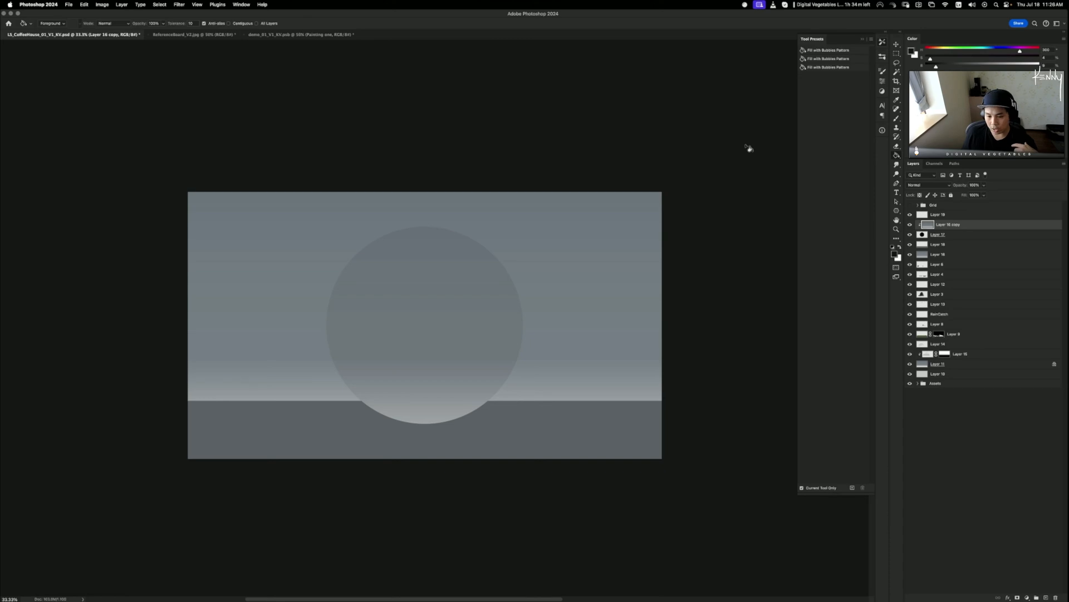
left_click(910, 224)
left_click(910, 224)
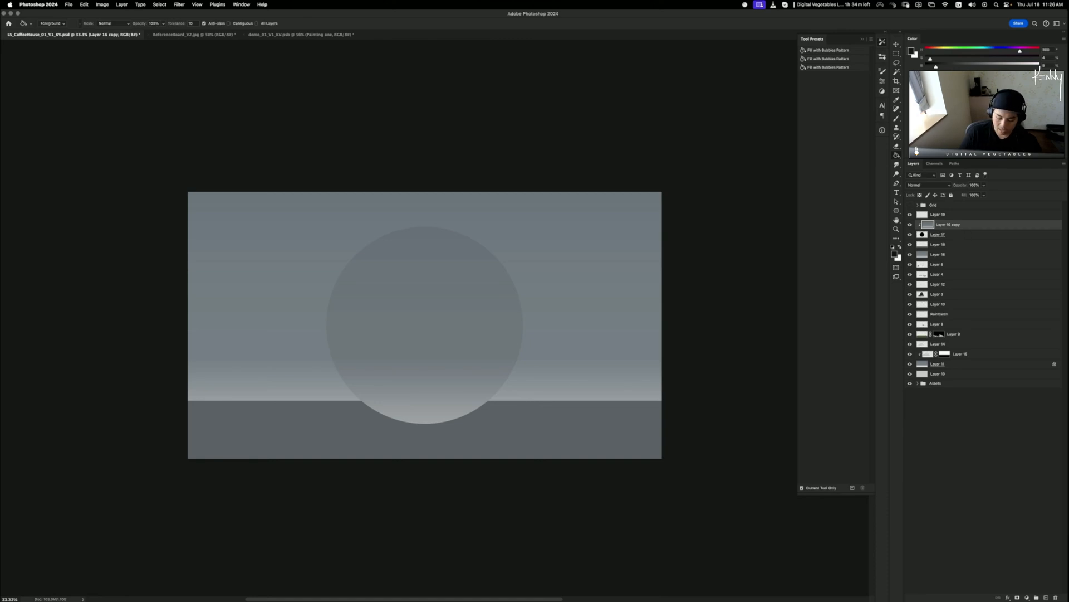
key("super+e")
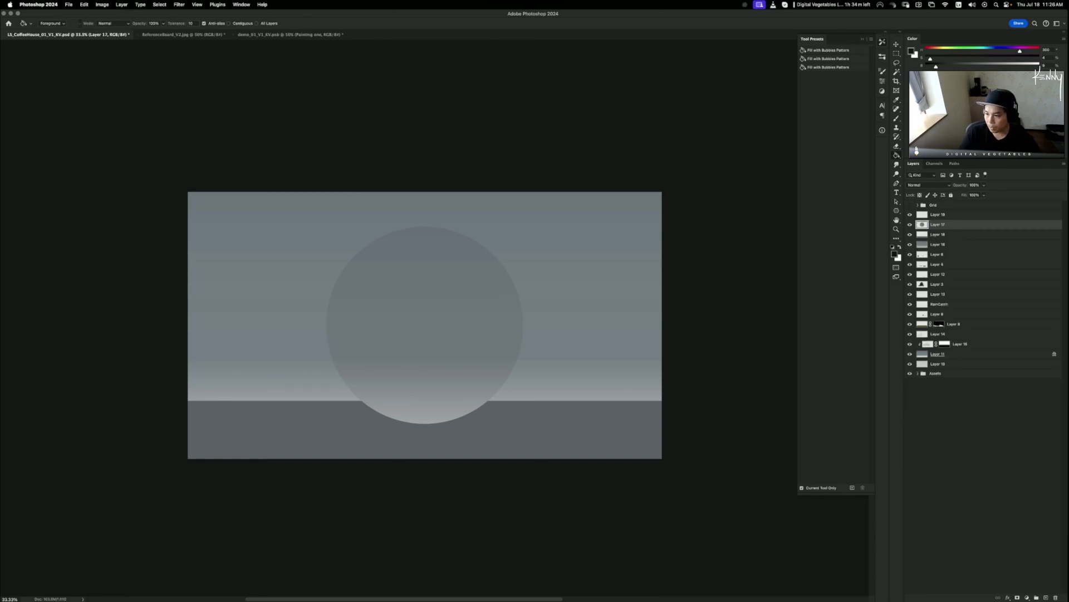
- Create a new empty Layer 20
key("super+shift+alt+n")
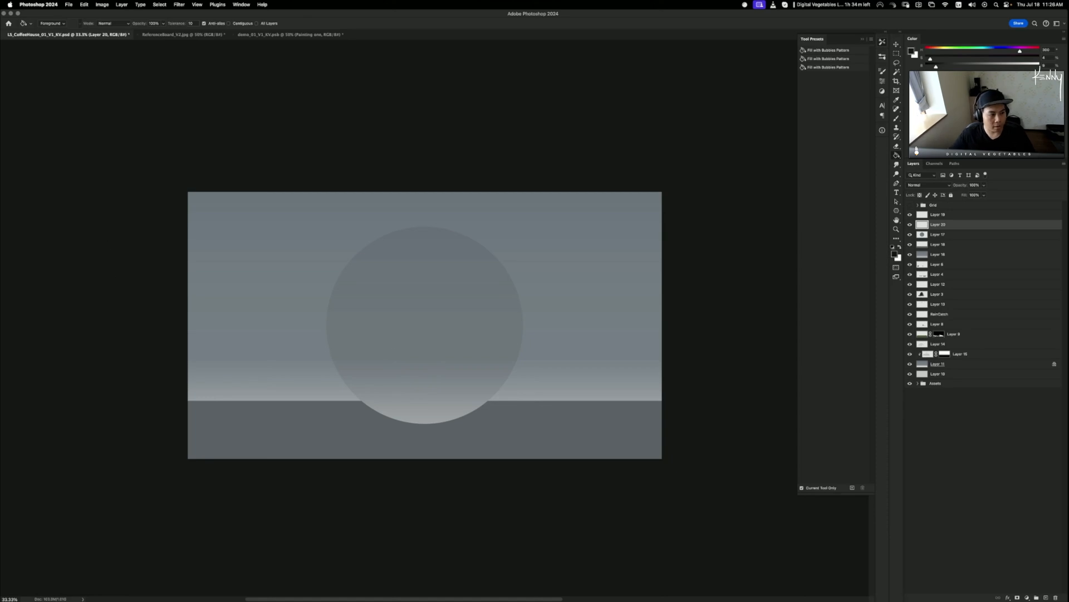
key("super+Tab")
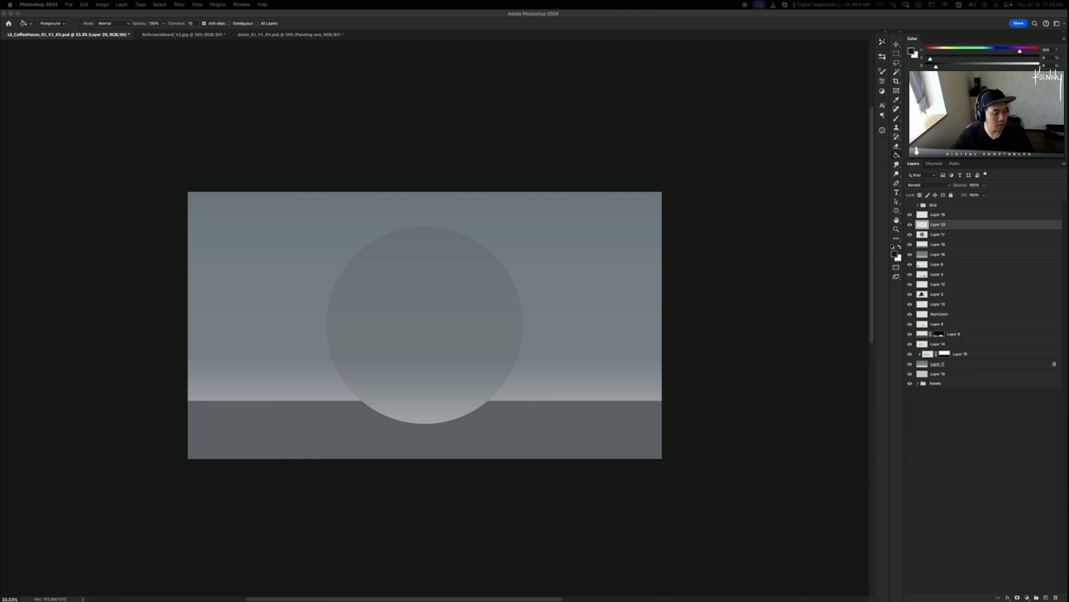
key("super+Tab")
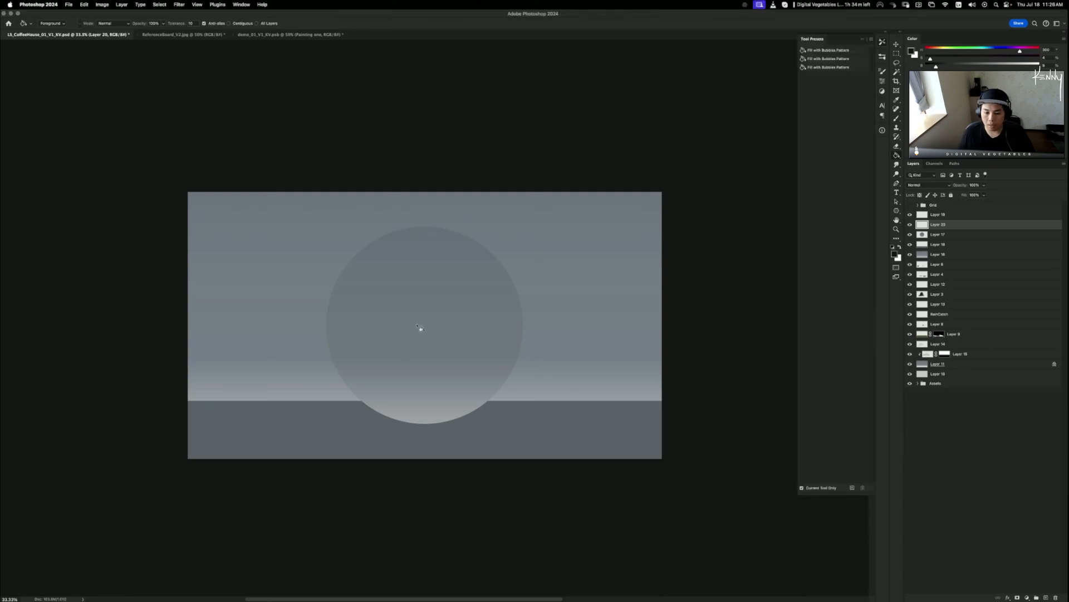
- Select the large circle, subtract an offset ellipse, and trim with the Lasso into a lower-rim crescent
key("m")
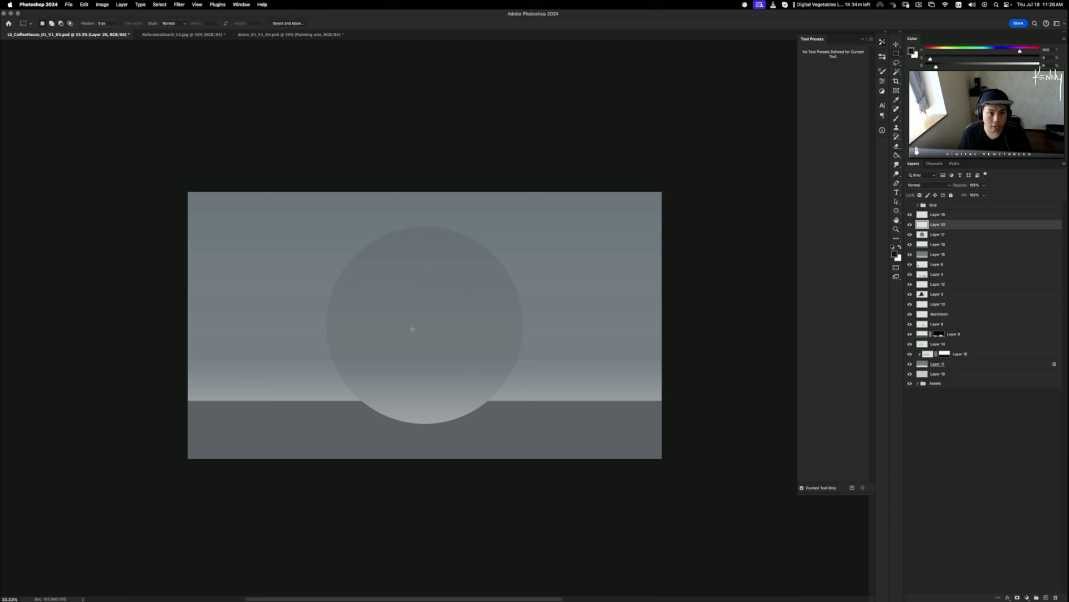
key("shift+m")
left_click_drag(413, 320, 523, 423)
left_click_drag(355, 250, 519, 393)
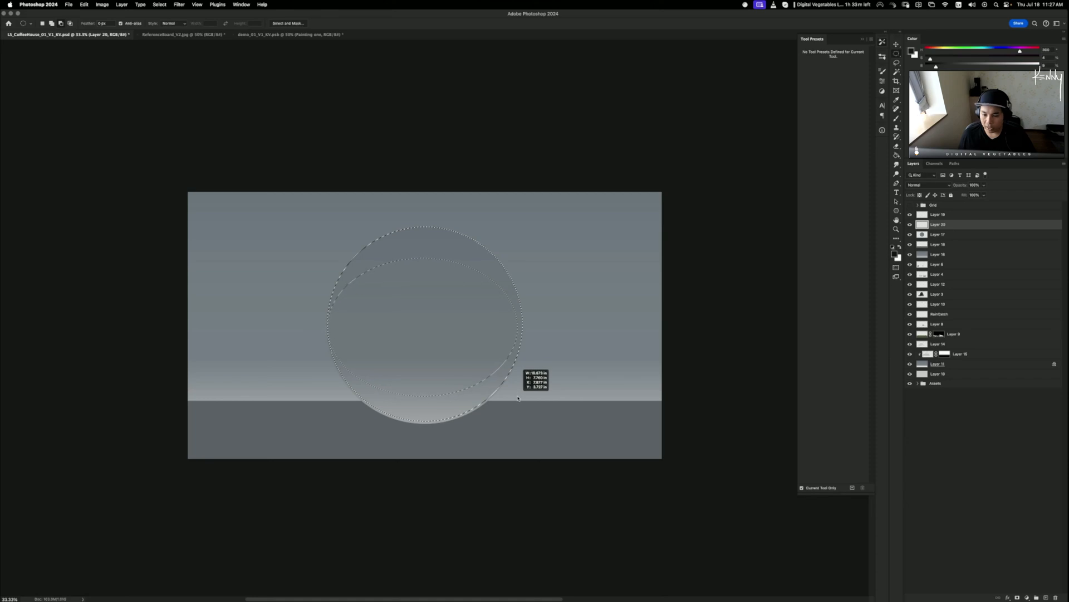
left_click_drag(522, 396, 522, 384)
key("l")
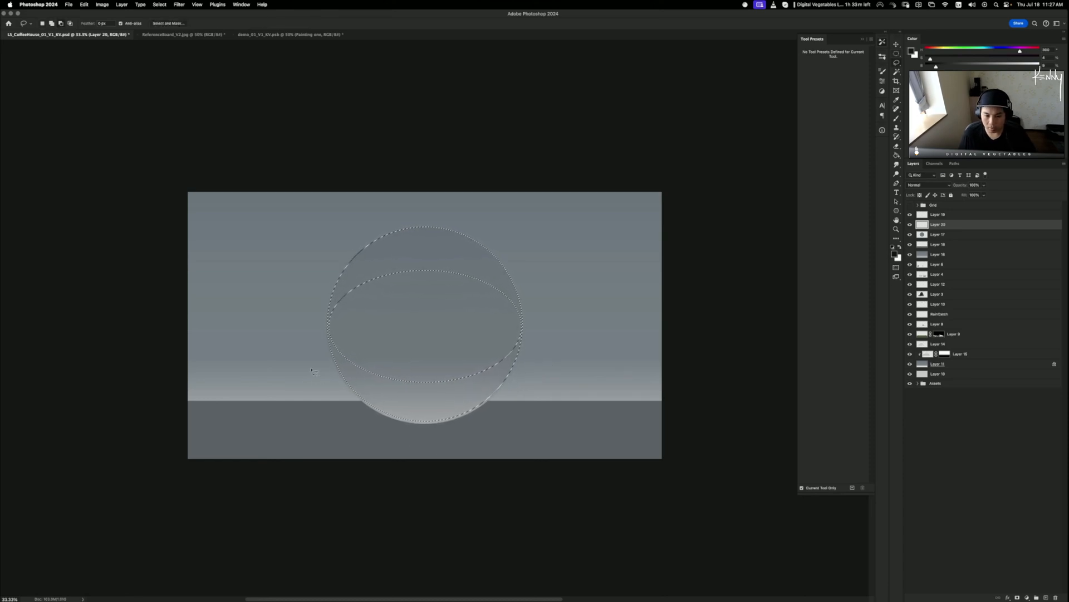
mouse_move(309, 368)
left_mouse_down()
mouse_move(425, 337)
mouse_move(557, 376)
mouse_move(236, 467)
left_mouse_up()
- Fill the crescent selection with the floor's sampled grey and deselect
key("g")
left_click(602, 429, "alt")
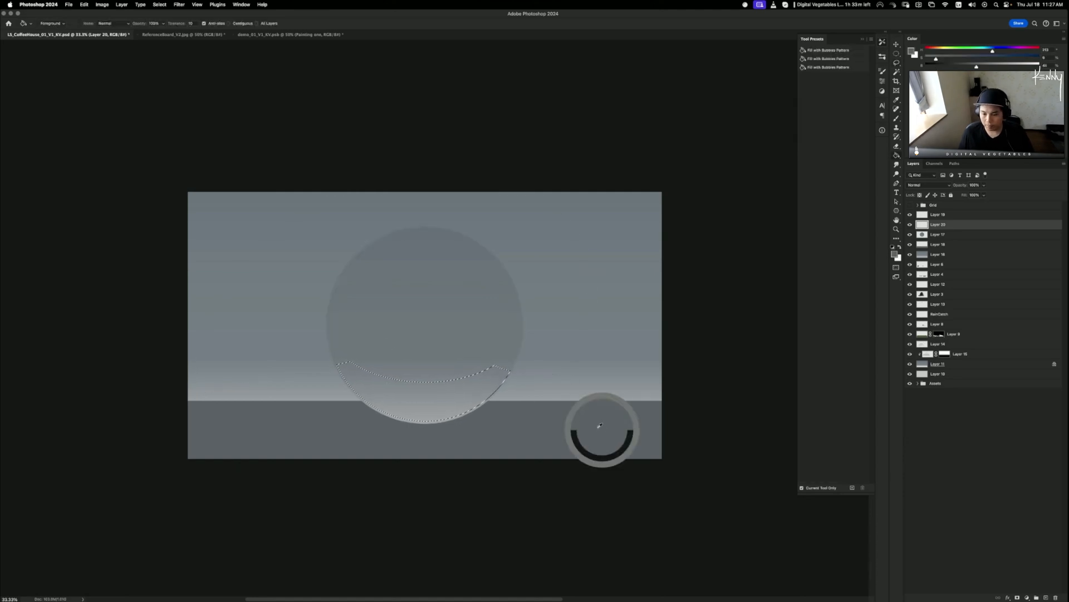
left_click(434, 405)
key("super+d")
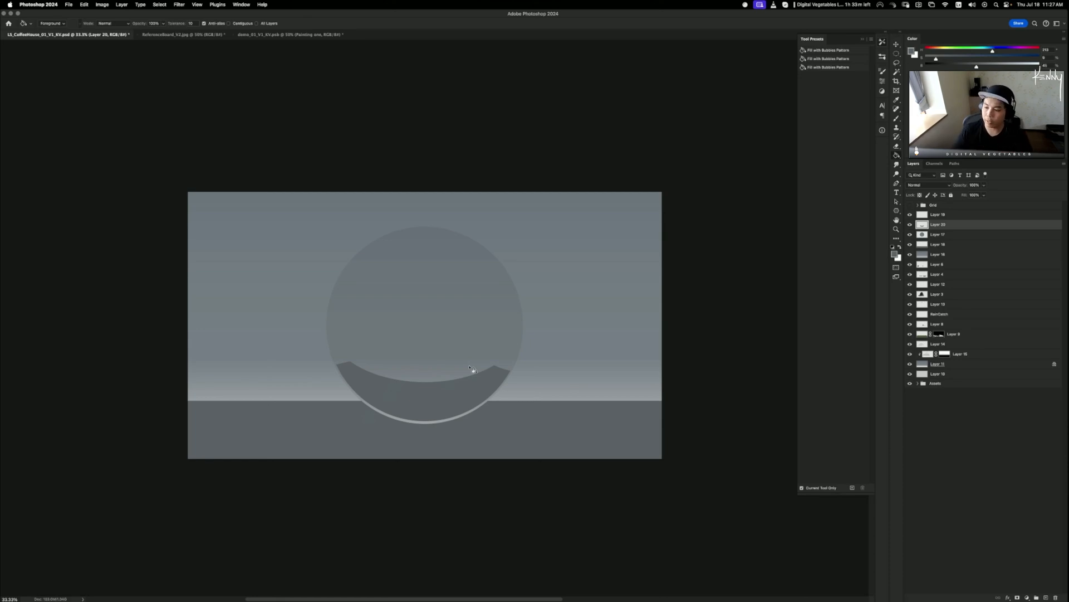
- Stretch the crescent slightly taller and nudge it up about 3 px
key("super+t")
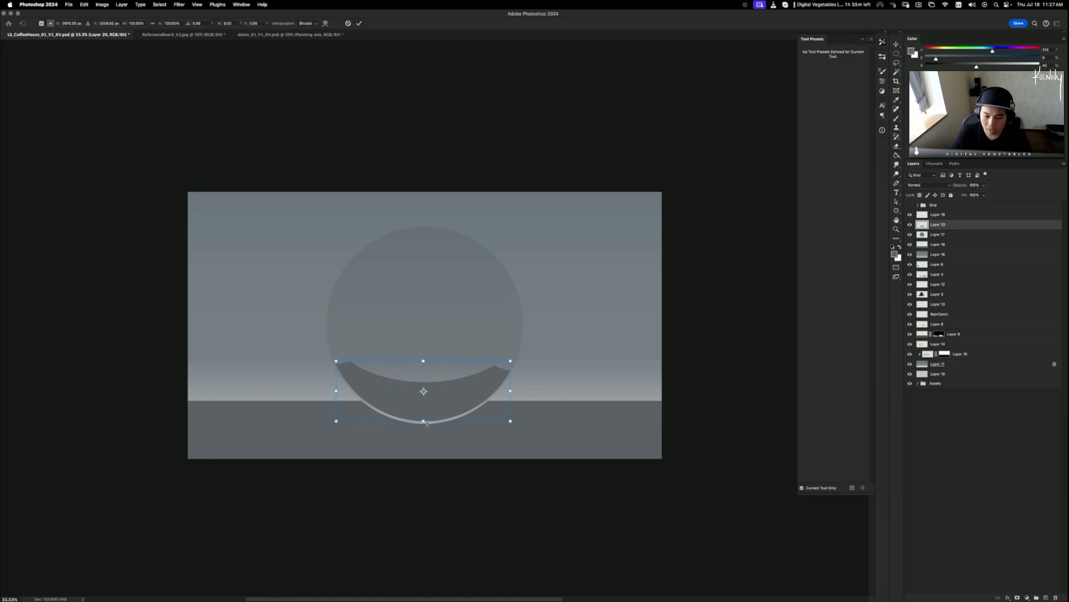
left_click_drag(424, 422, 424, 424)
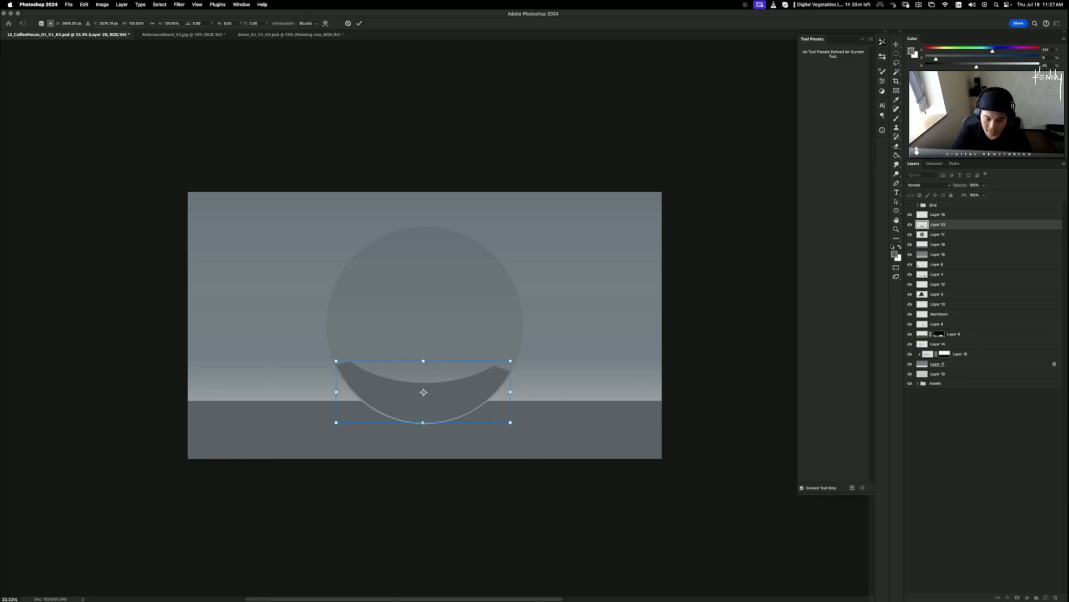
key("Return")
key("b")
left_click_drag(544, 419, 544, 417)
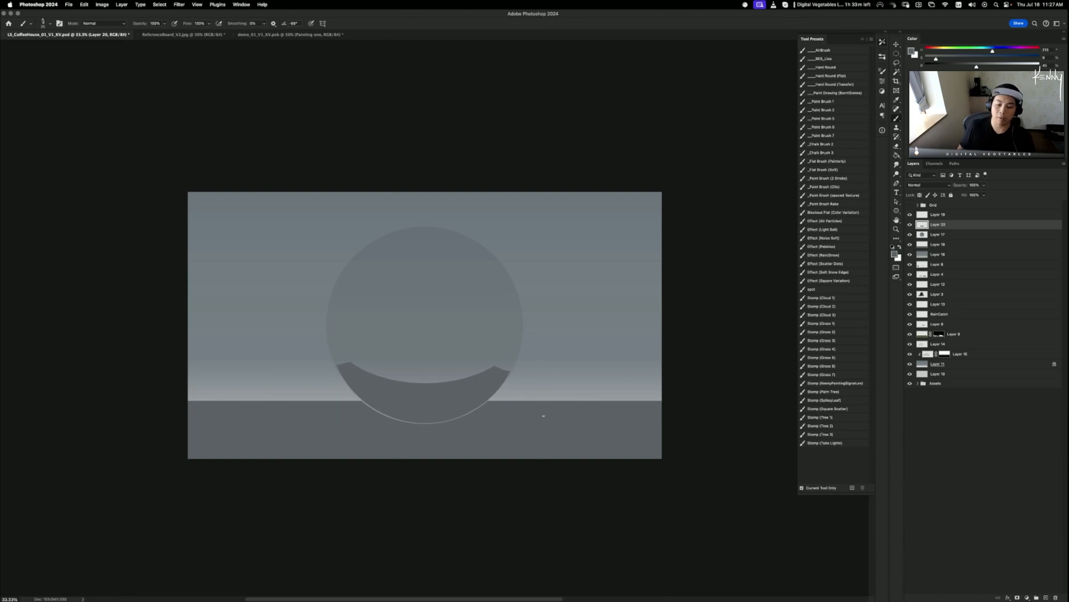
- Add a new Layer 21 above Layer 17 and clip it to the circle layer
left_click(945, 235)
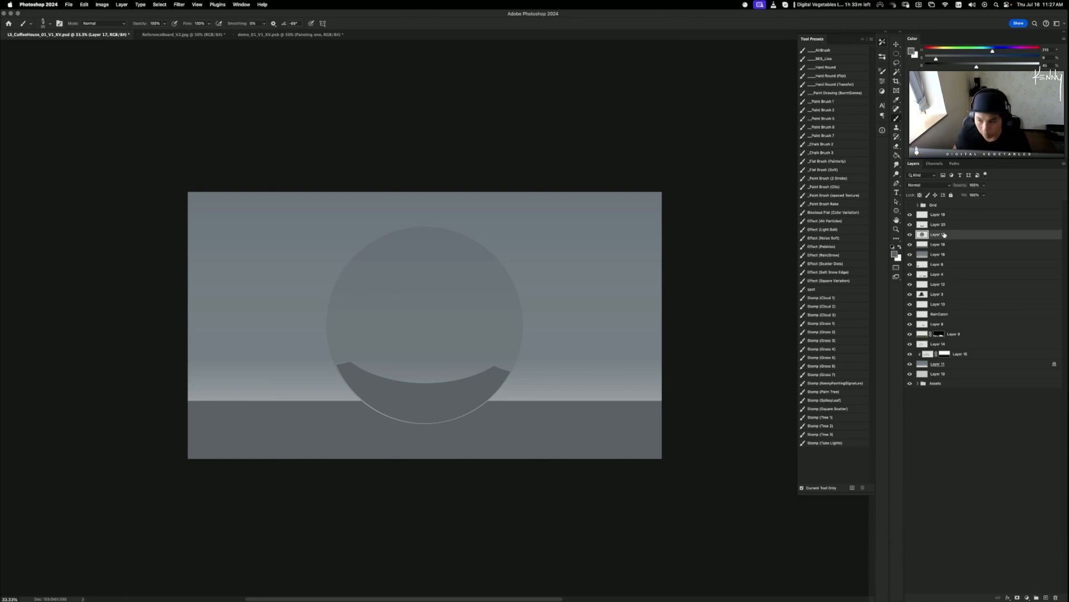
key("super+alt+shift+n")
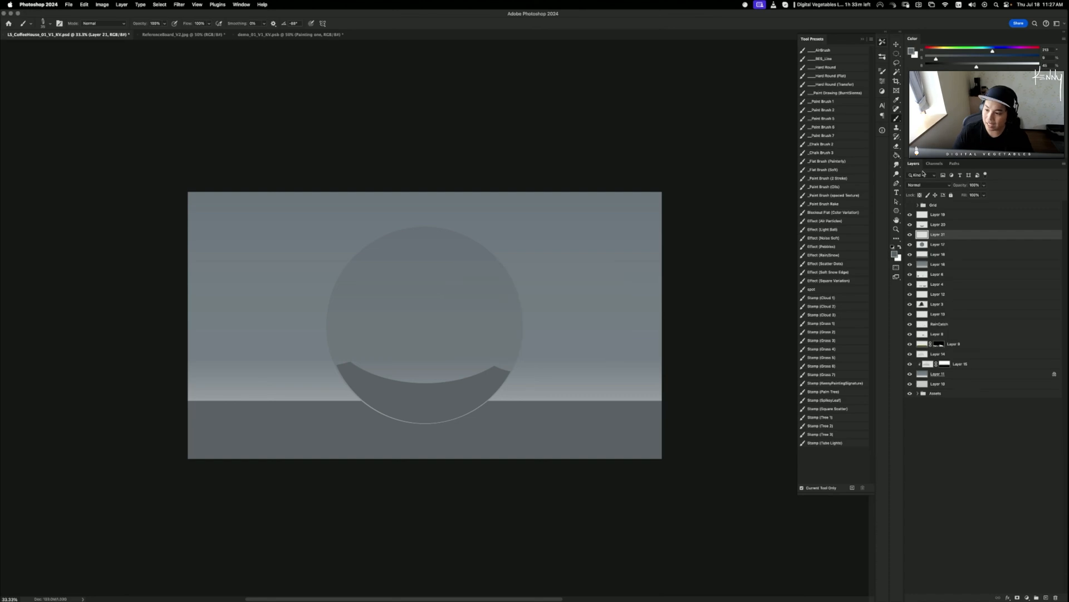
left_click(947, 229, "alt")
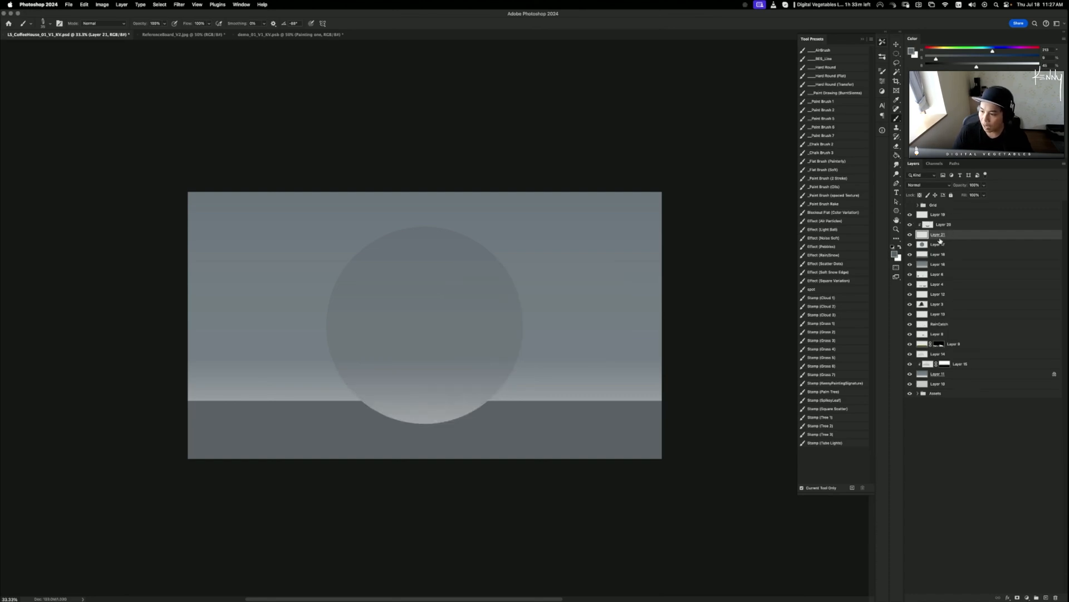
left_click(946, 239, "alt")
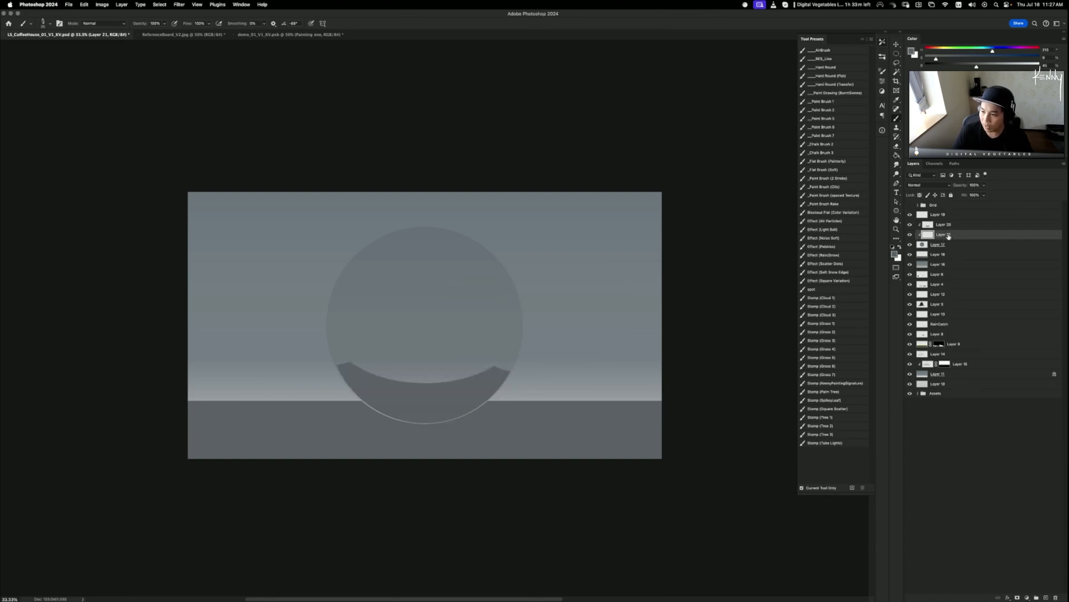
- Stamp a black round lens dab in the circle centre with a ~128 px Hard Round brush
left_click(827, 102)
left_click(844, 66)
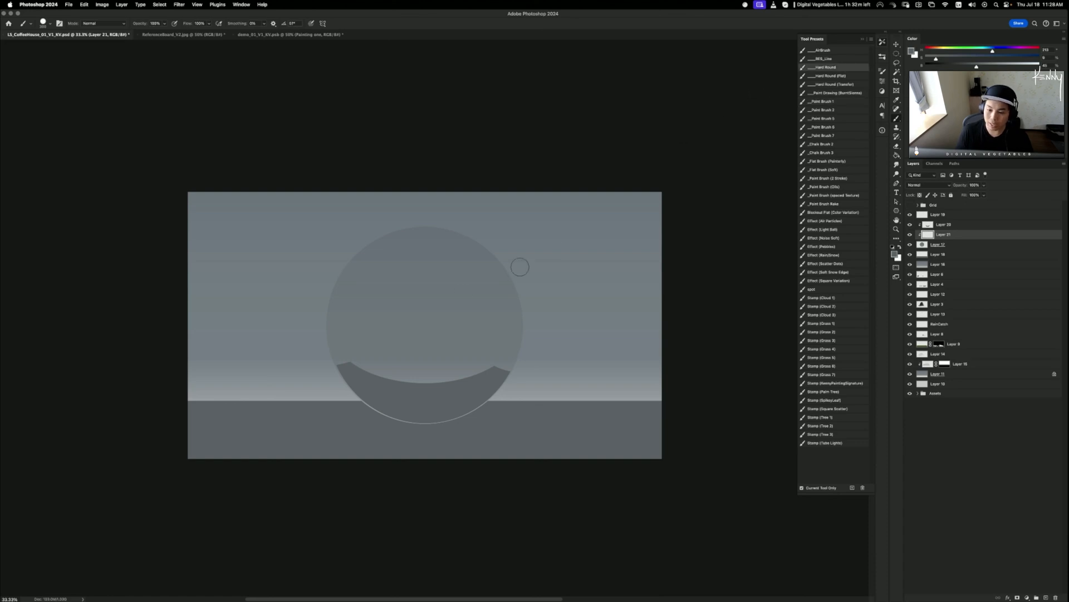
key("bracketright")
key("bracketright")
key("bracketright")
key("bracketright")
key("bracketright")
key("bracketright")
key("bracketright")
key("bracketright")
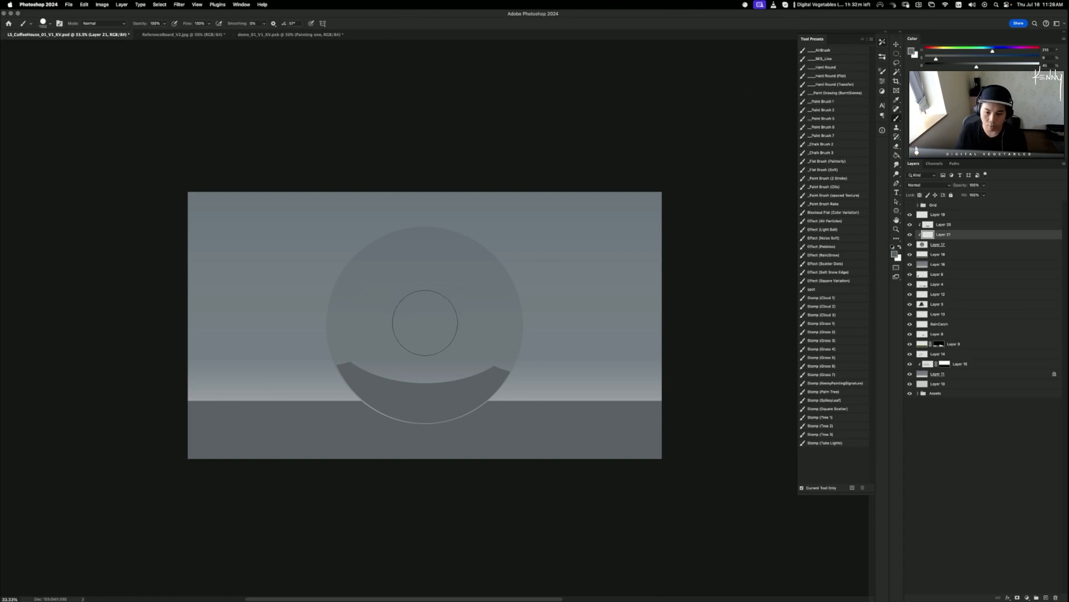
left_click(425, 320)
key("ctrl+z")
key("d")
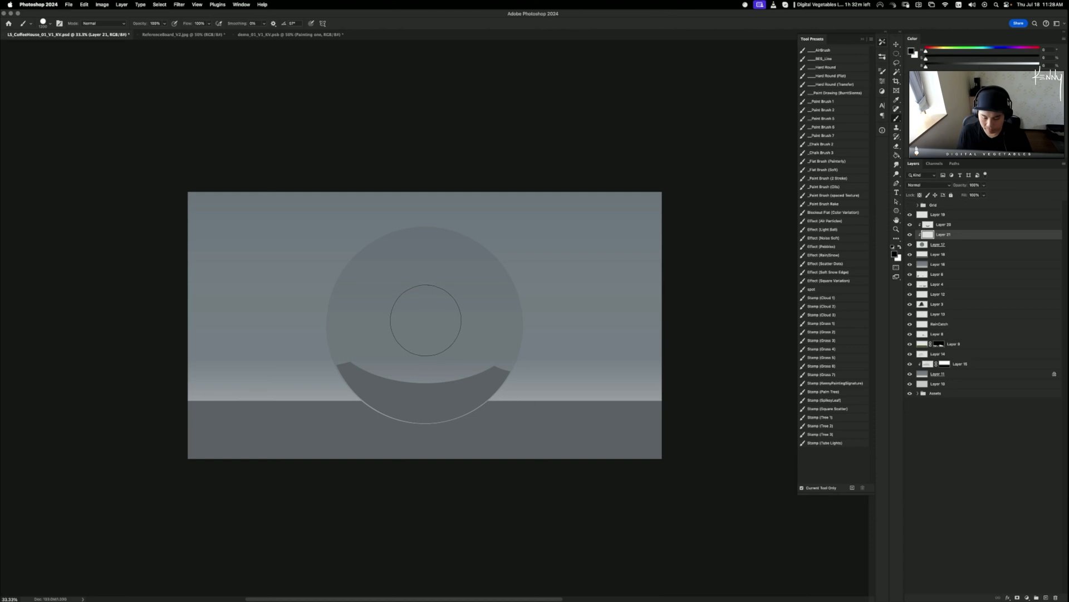
left_click(427, 321)
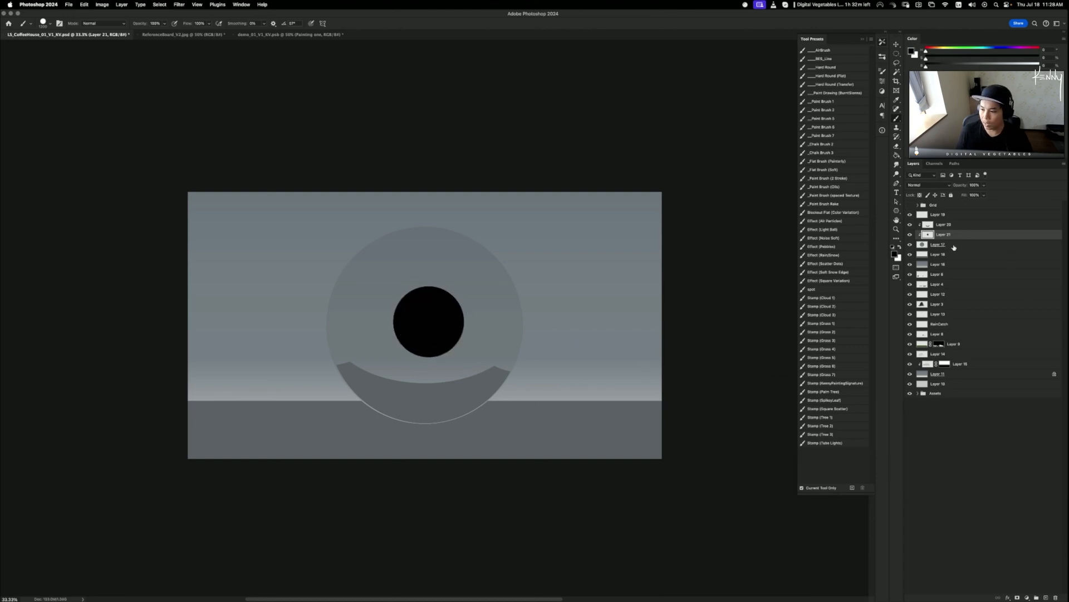
- On a new layer, fill a rectangular camera-body selection black and lighten it to dark grey
key("super+shift+n")
key("Return")
key("m")
left_click_drag(366, 301, 482, 352)
mouse_move(374, 291)
left_mouse_down()
mouse_move(472, 354)
mouse_move(459, 359)
mouse_move(479, 348)
mouse_move(470, 354)
mouse_move(370, 279)
mouse_move(489, 326)
left_mouse_up()
key("b")
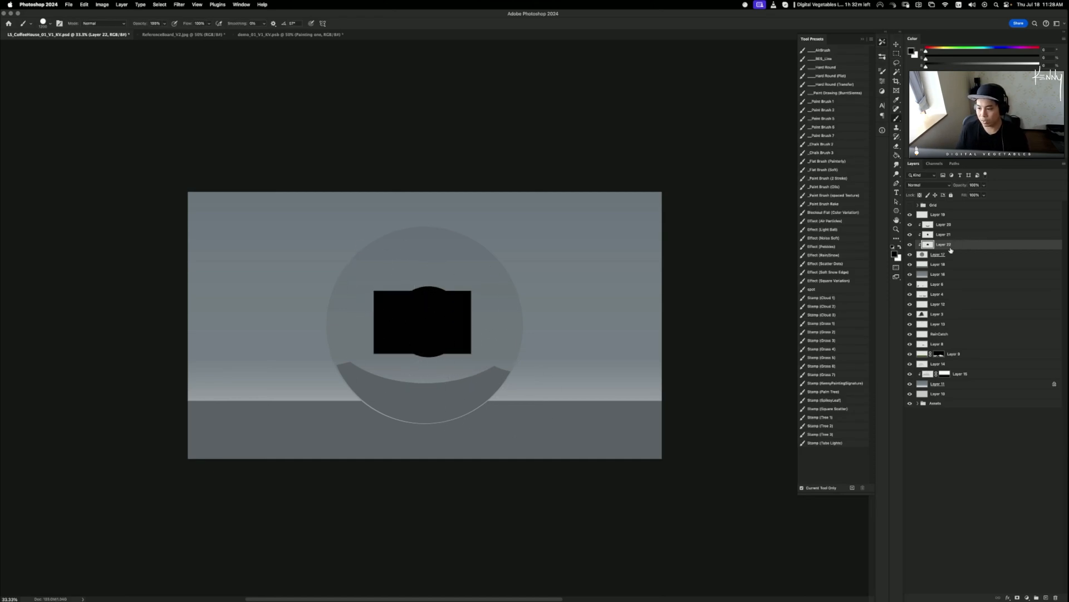
key("super+u")
left_click_drag(752, 243, 756, 240)
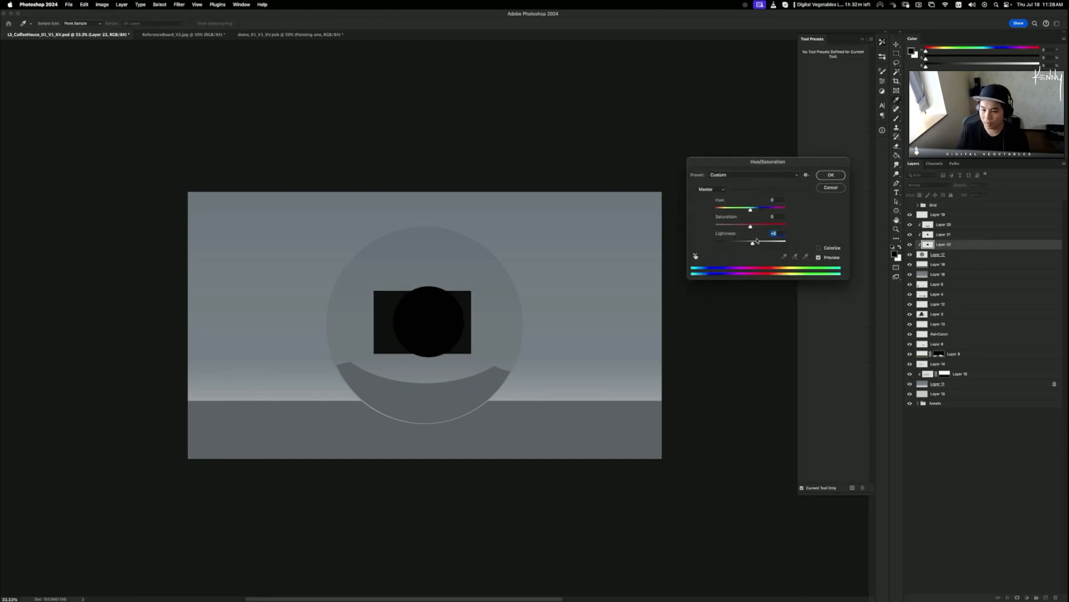
left_click(839, 187)
- Duplicate the black lens layer, clip the copy to Layer 21, and lighten it slightly
left_click(943, 237)
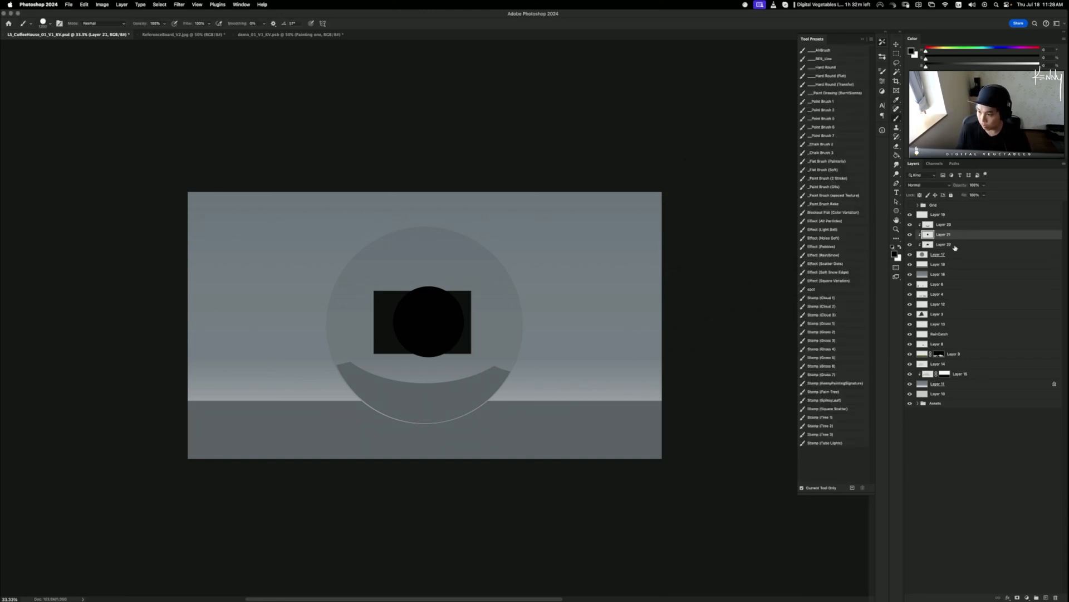
key("super+j")
left_click(944, 240, "alt")
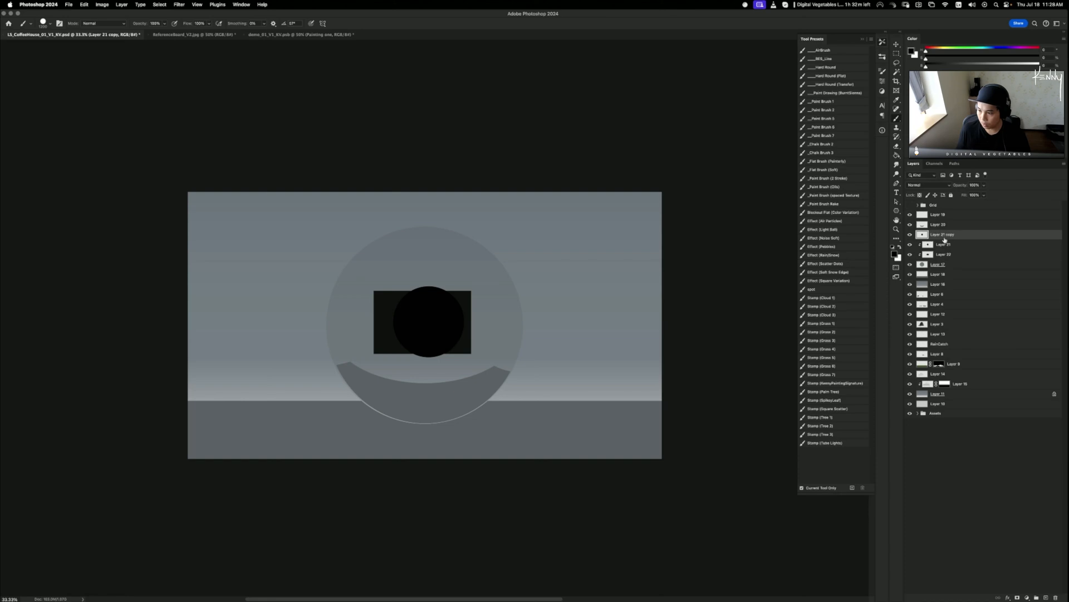
left_click(946, 243, "alt")
left_click(944, 243, "alt")
left_click(943, 241, "alt")
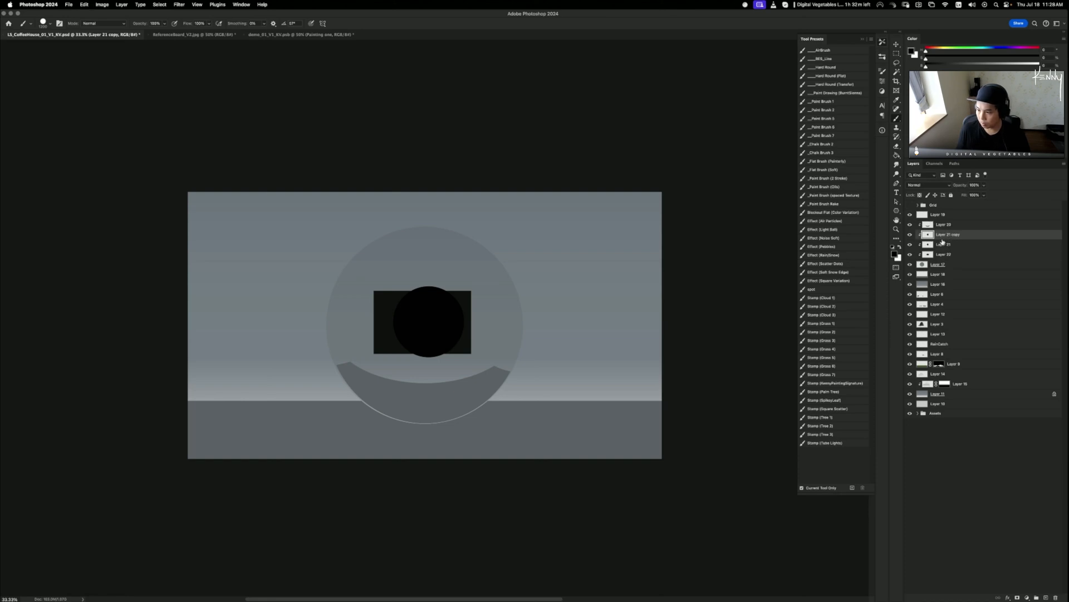
key("super+u")
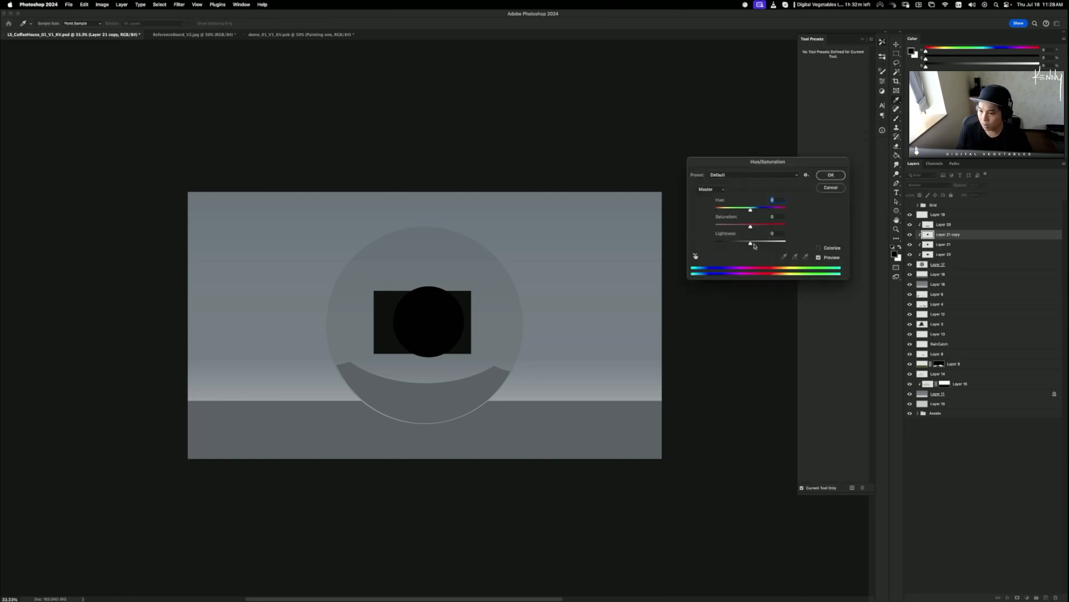
left_click_drag(751, 244, 755, 243)
left_click(831, 176)
key("o")
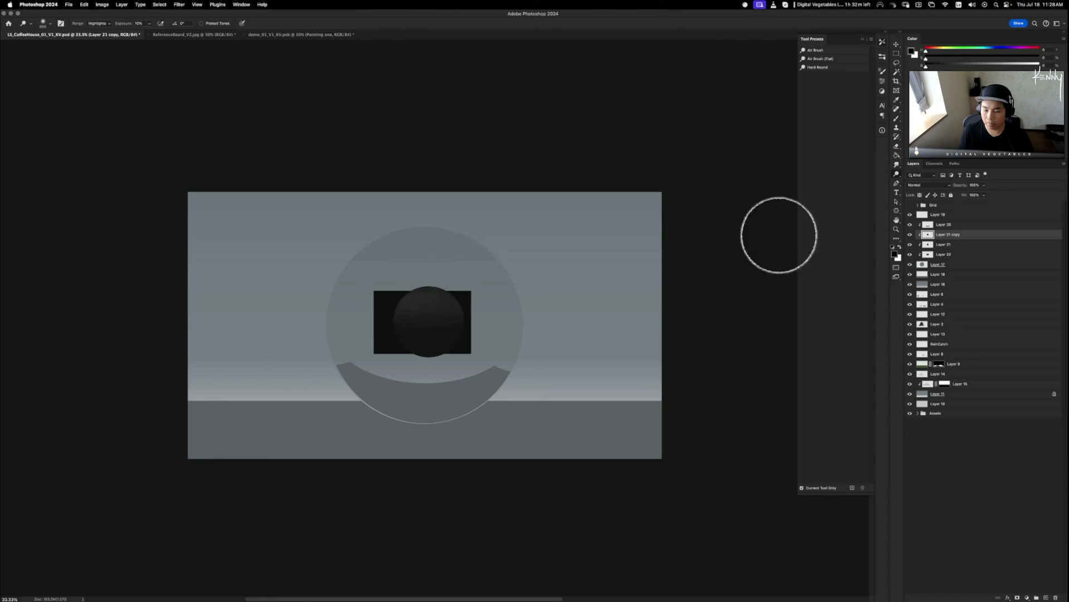
- Shrink the lens circle slightly, merge the two circle layers, and duplicate the merged layer
key("ctrl+t")
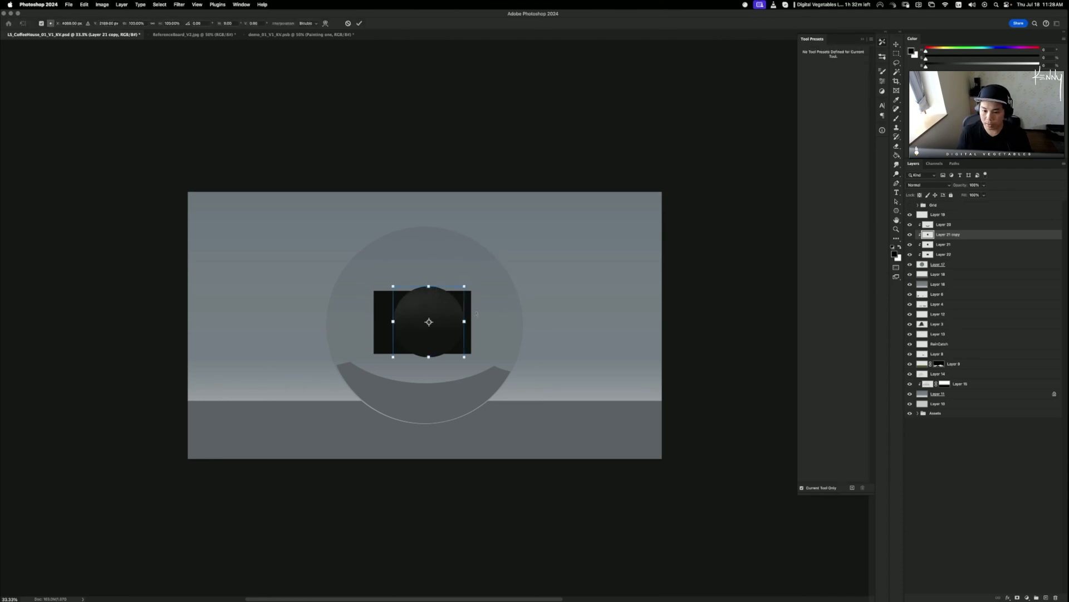
left_click_drag(465, 285, 464, 289)
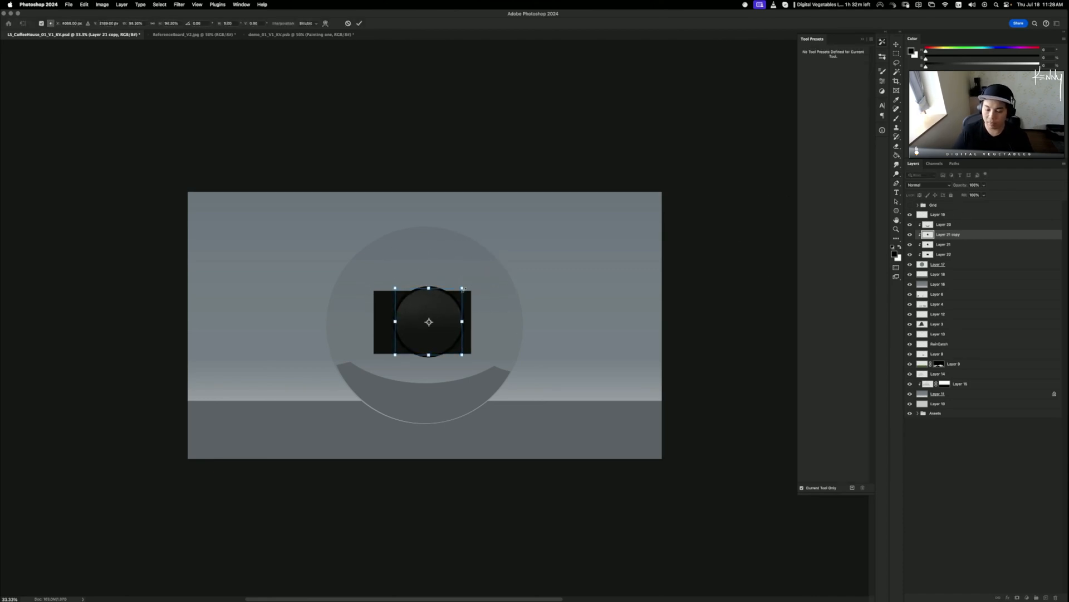
key("Return")
left_click(938, 246, "shift")
key("super+e")
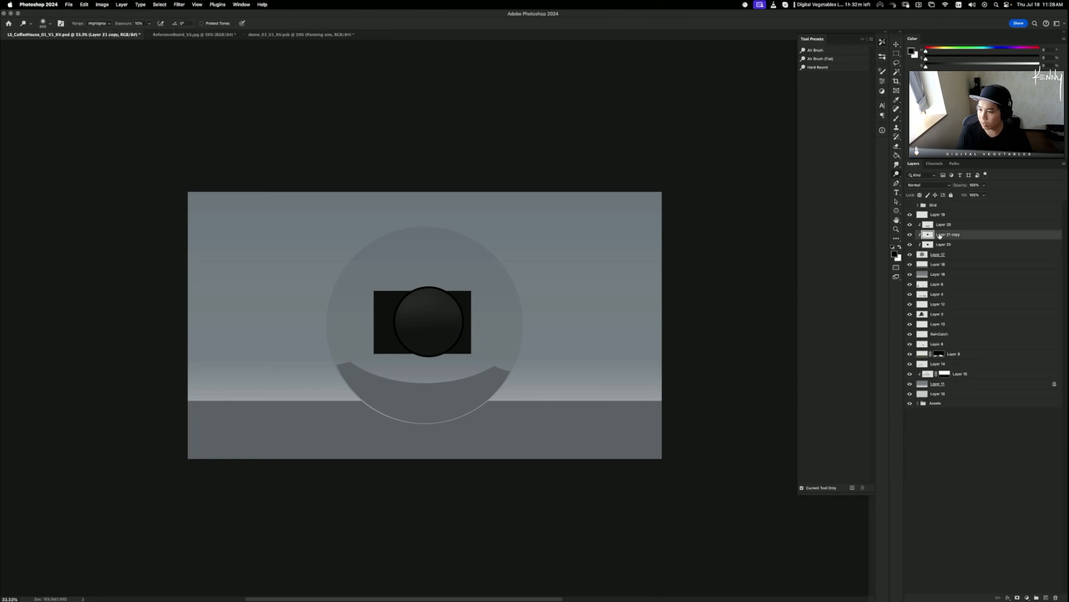
left_click_drag(939, 236, 936, 232, "alt")
- Rotate the duplicate circle 180°, shrink it, and place Layer 21 copy 2 above Layer 21 copy
key("ctrl+t")
left_click_drag(484, 286, 370, 359)
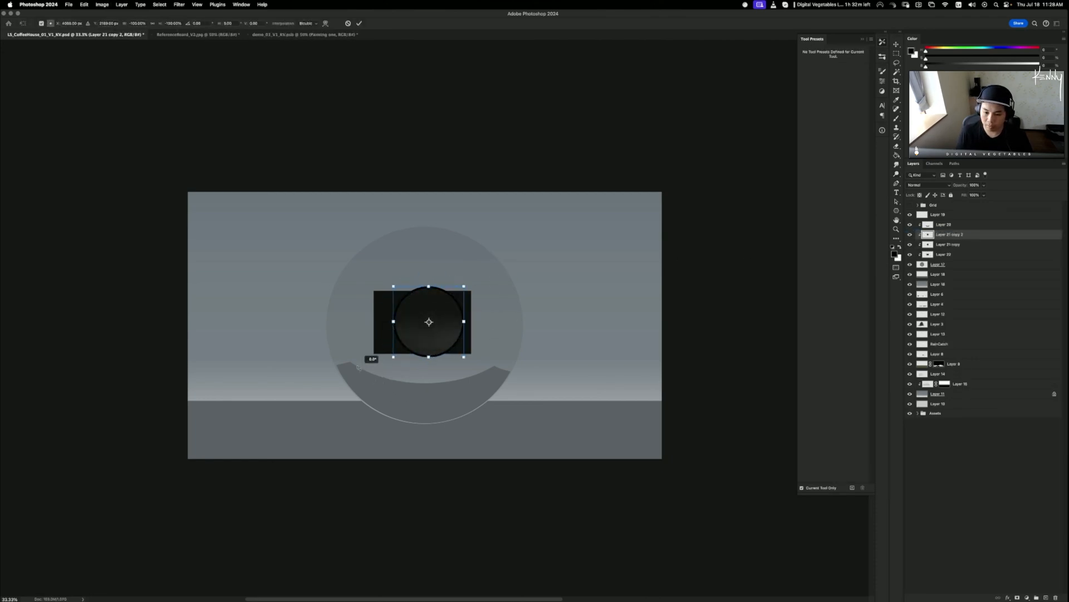
left_click_drag(466, 282, 460, 290, "alt")
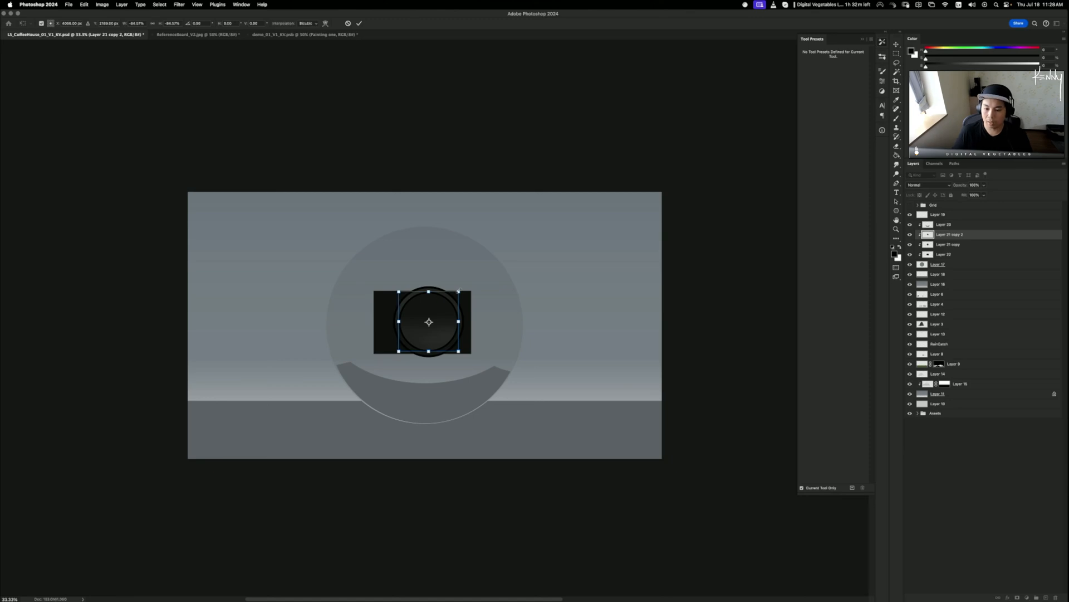
key("Return")
key("o")
key("ctrl+bracketleft")
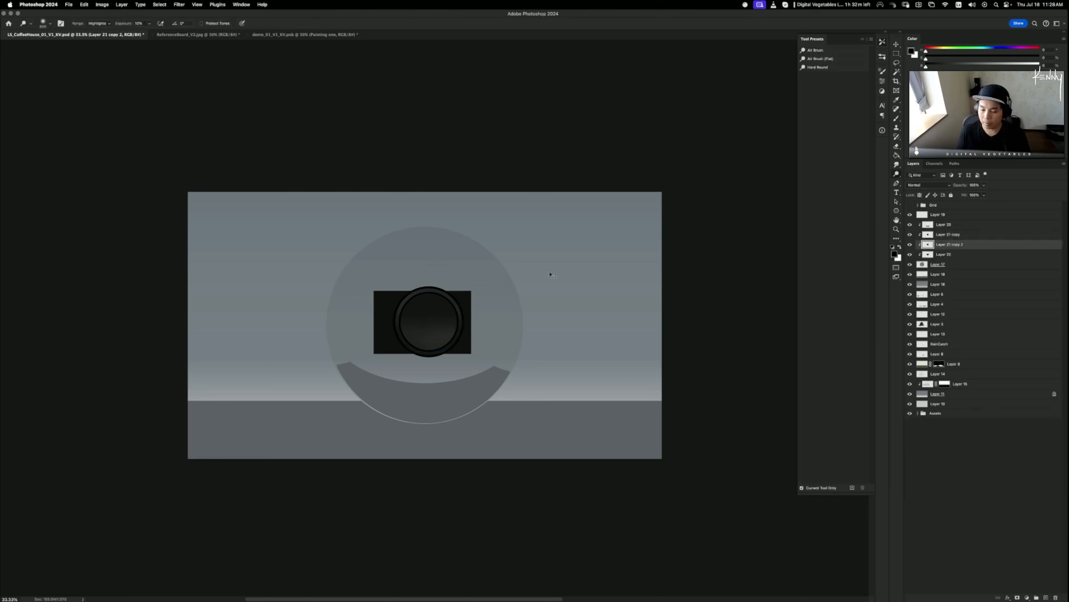
left_click_drag(953, 242, 939, 229)
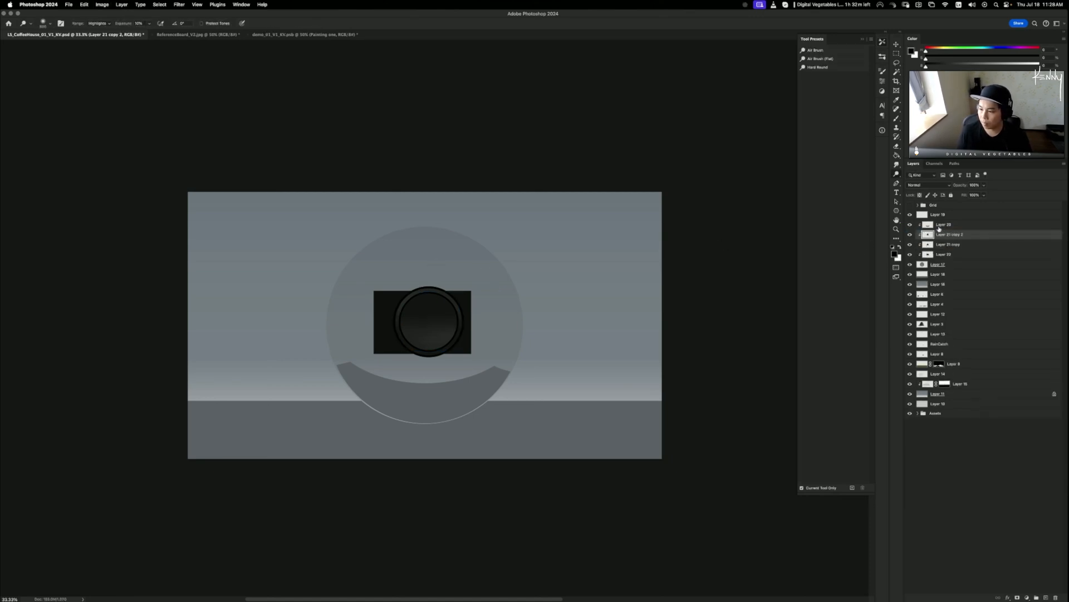
- Resize Layer 21 copy 2 into an inner lens ring and darken it to Lightness -60
key("ctrl+t")
left_click_drag(464, 287, 369, 341)
left_click_drag(444, 306, 450, 300)
key("Return")
key("super+u")
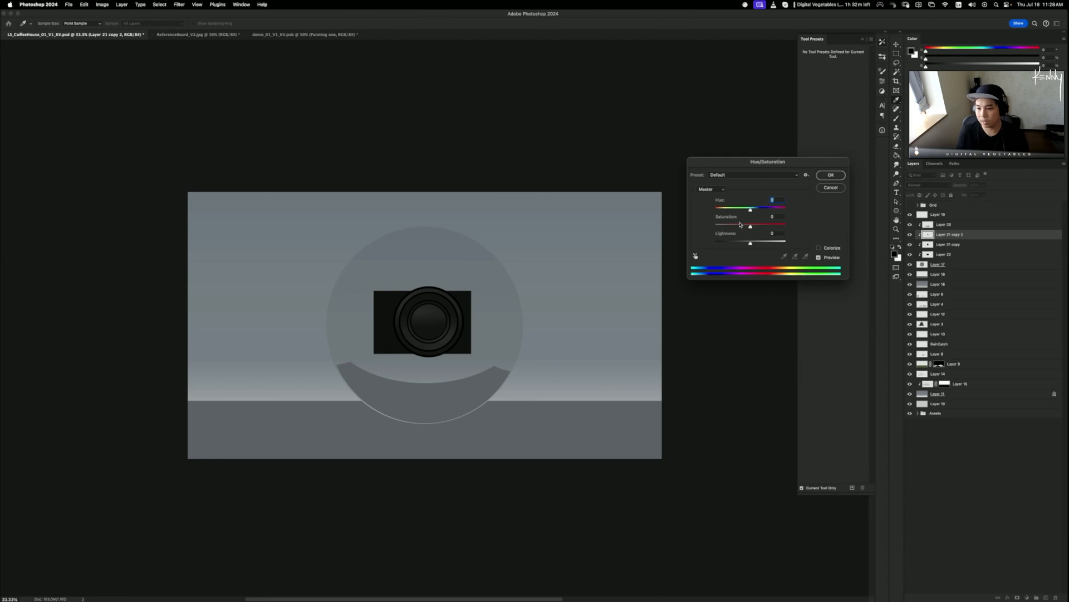
left_click_drag(749, 245, 730, 251)
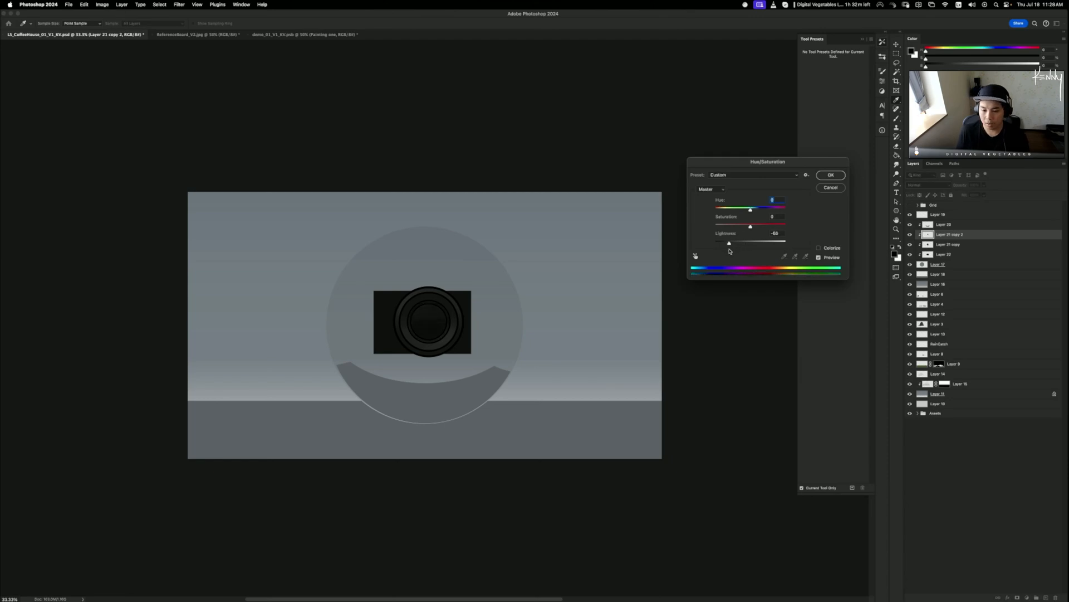
left_click(827, 178)
- Lock Layer 22's transparency and brush a 25% brightness highlight along the camera body's top edge
left_click(954, 256)
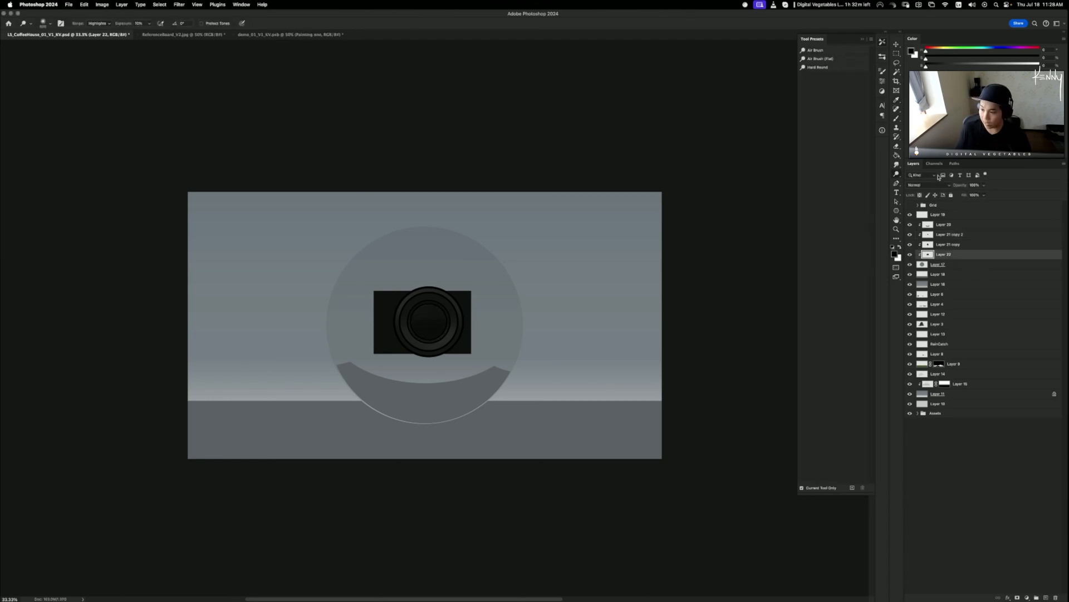
left_click(920, 195)
key("b")
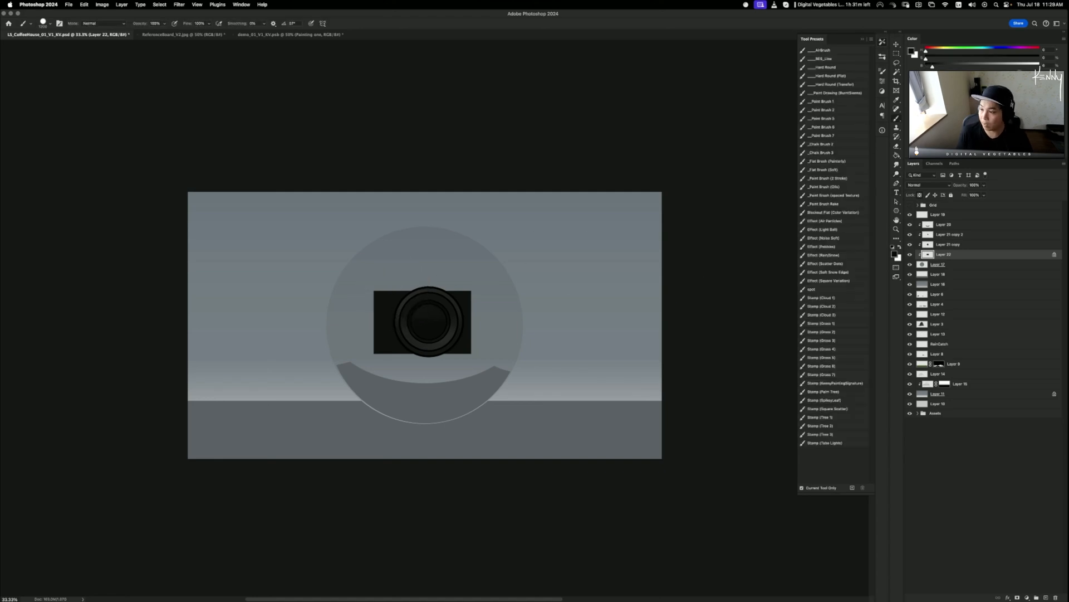
left_click_drag(932, 66, 954, 66)
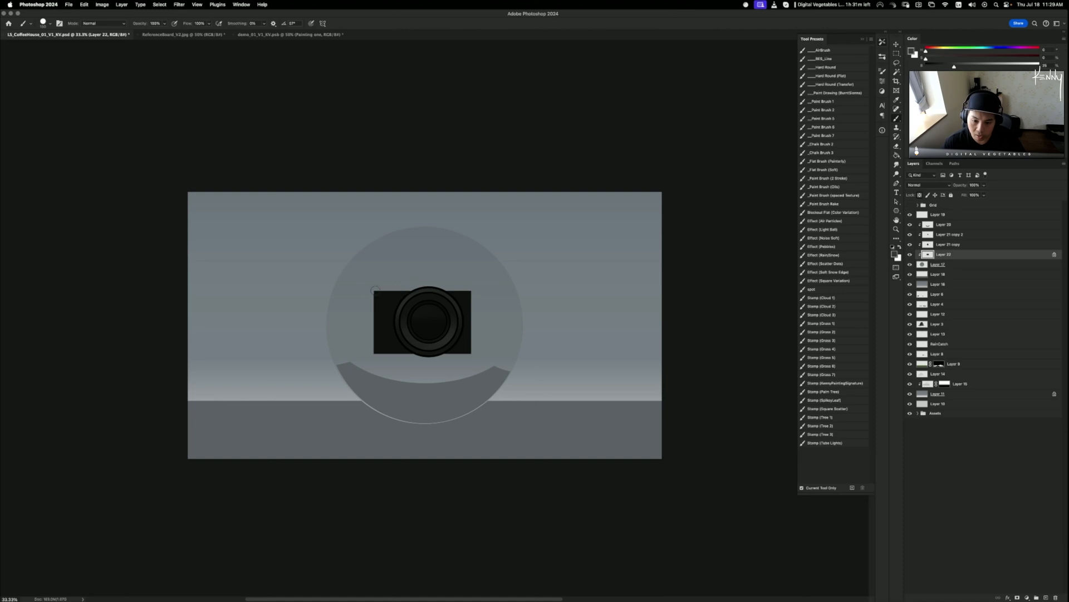
left_click_drag(453, 288, 477, 286)
- Add a new layer above Layer 17
key("e")
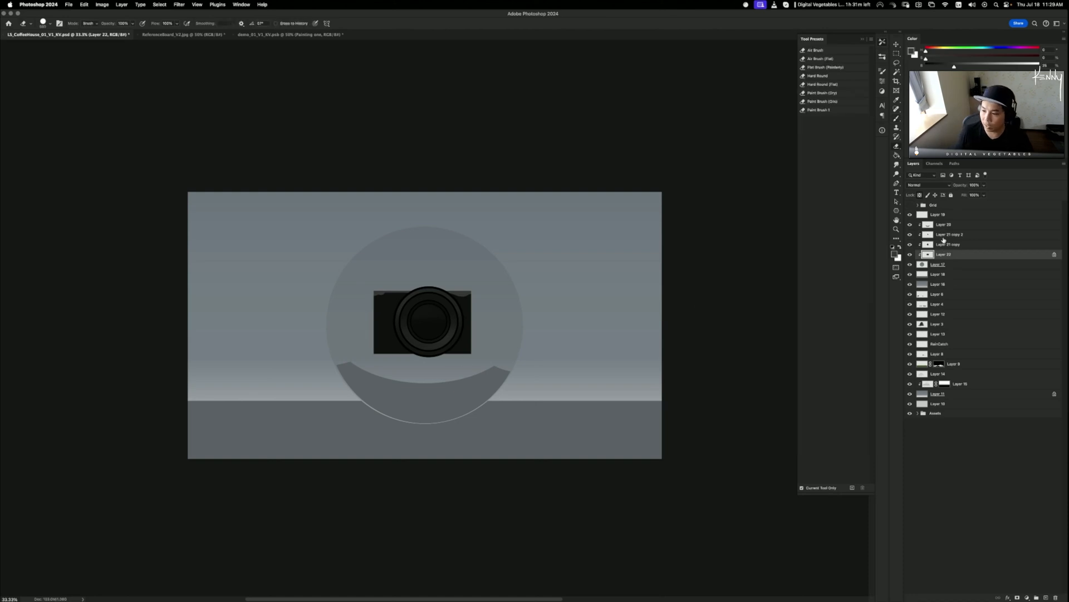
left_click(941, 260)
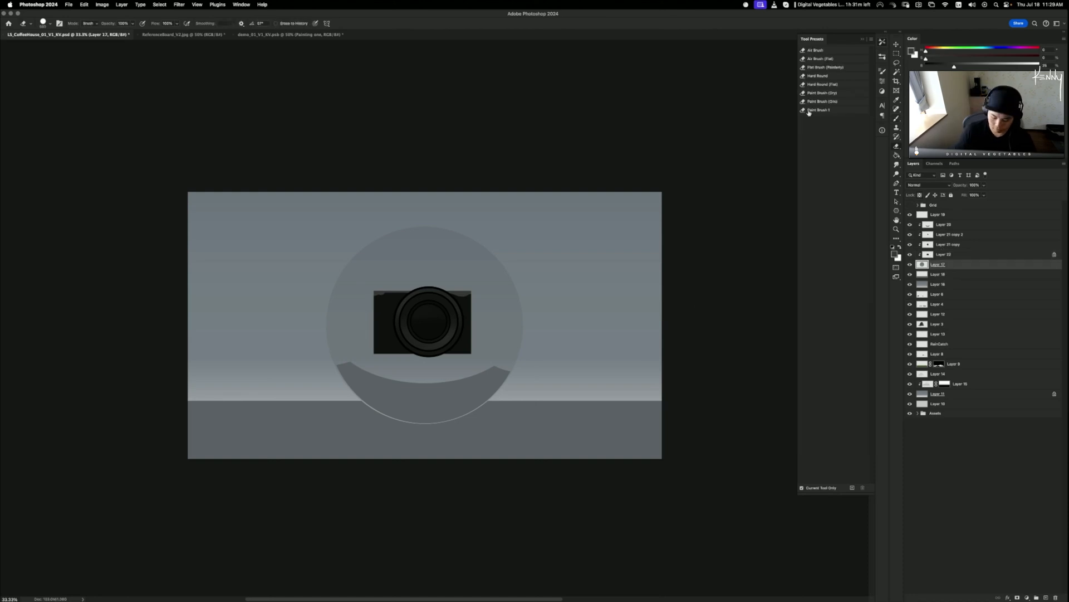
key("super+shift+n")
- Select a rectangular stem below the camera, fill it with dark paint, and deselect
key("Return")
key("b")
key("m")
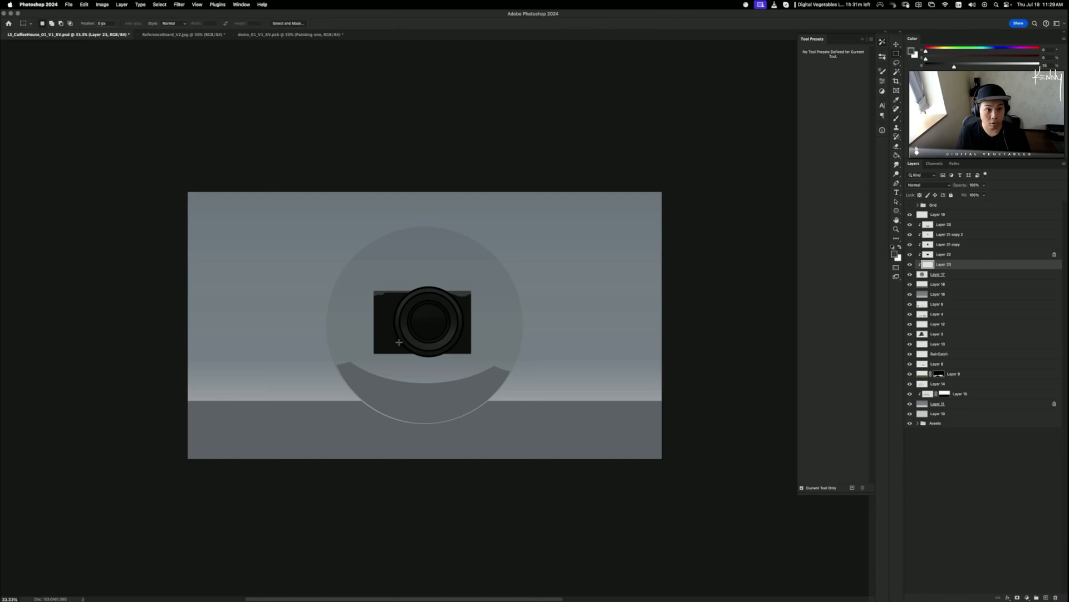
mouse_move(416, 347)
left_mouse_down()
mouse_move(440, 361)
mouse_move(434, 382)
left_mouse_up()
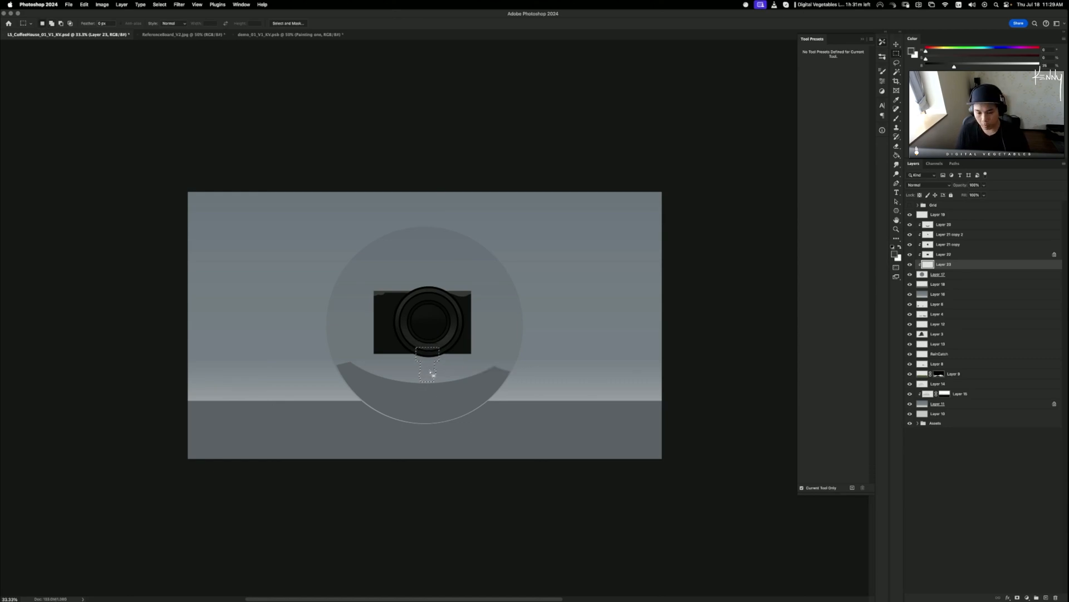
key("b")
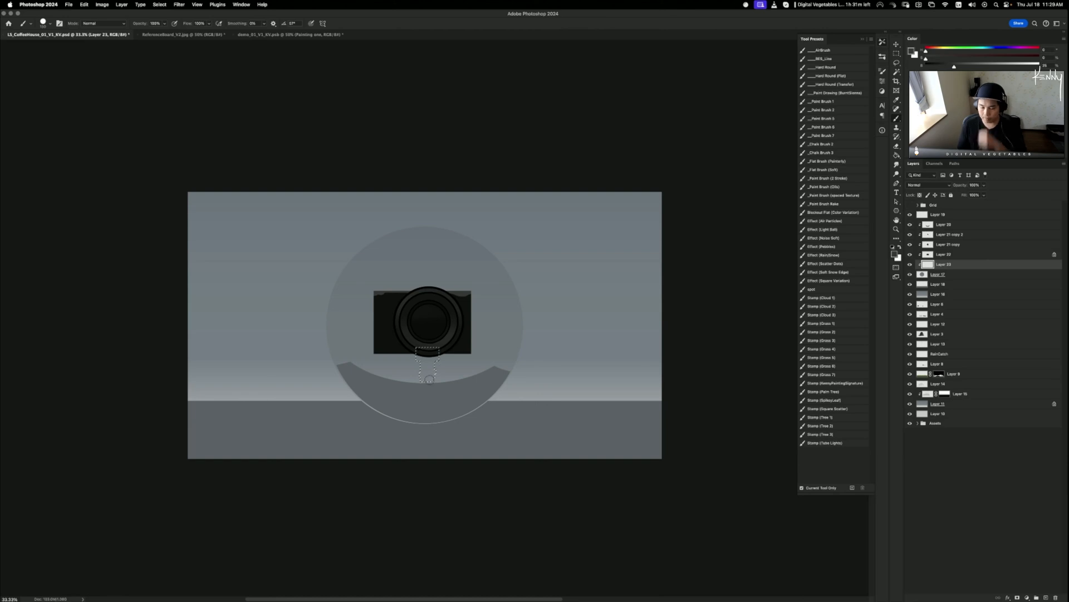
mouse_move(432, 369)
left_mouse_down()
mouse_move(398, 394)
mouse_move(425, 379)
mouse_move(425, 360)
mouse_move(438, 391)
left_mouse_up()
key("super+z")
key("super+d")
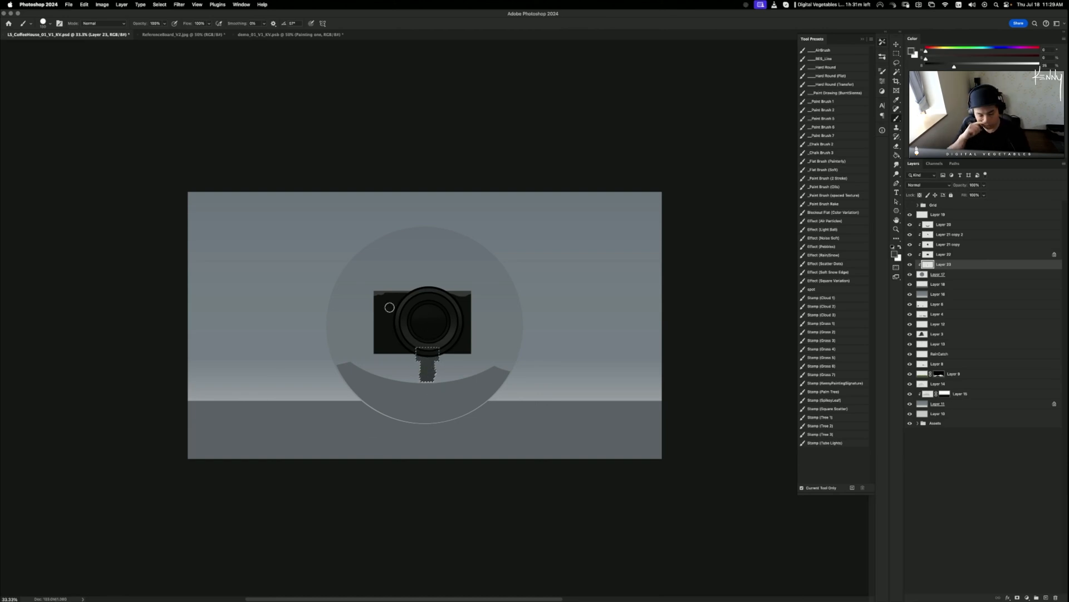
- Darken the stem's lightness slightly, shrink it, and nudge it right
key("super+u")
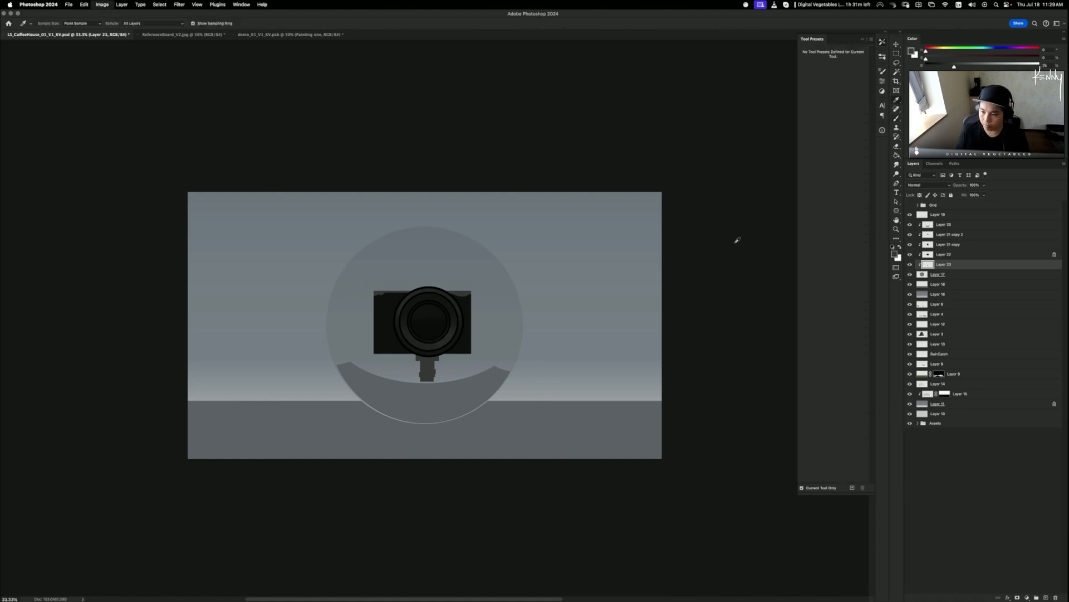
left_click_drag(751, 244, 734, 244)
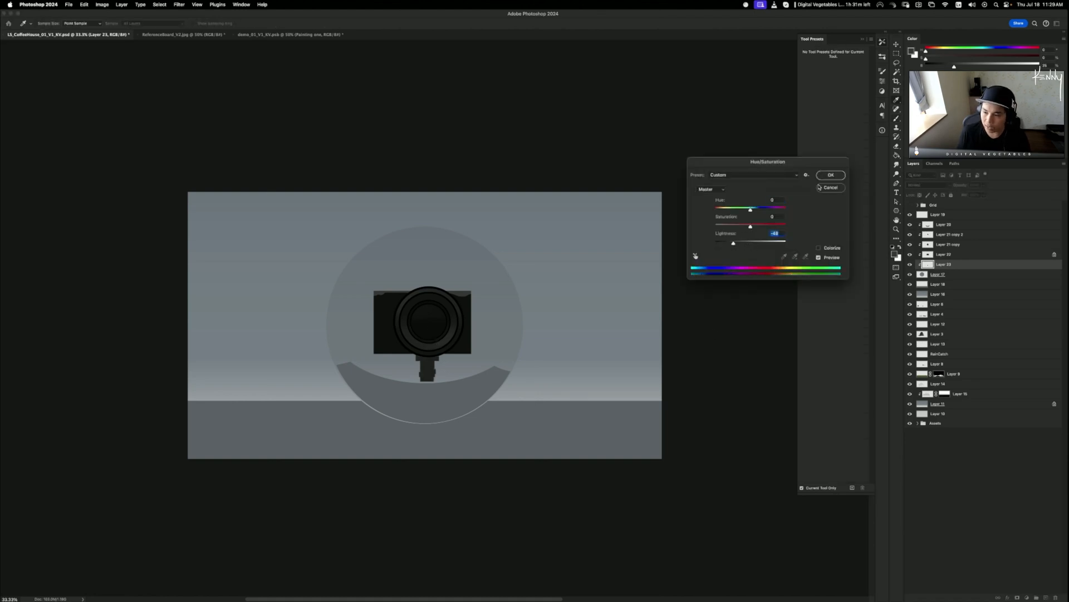
left_click(834, 175)
key("super+t")
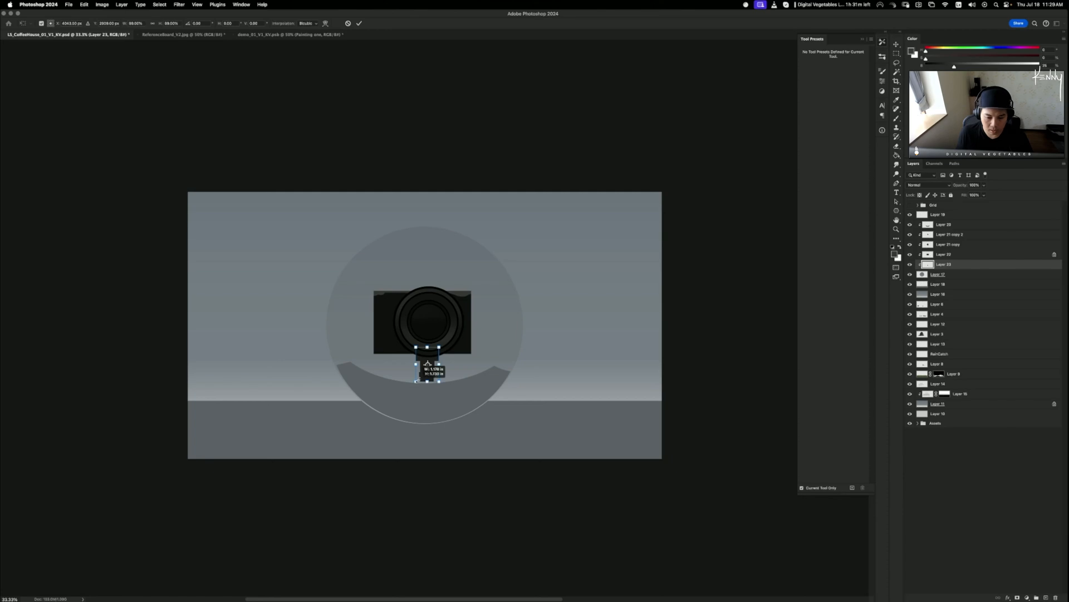
left_click_drag(417, 380, 419, 379)
key("Return")
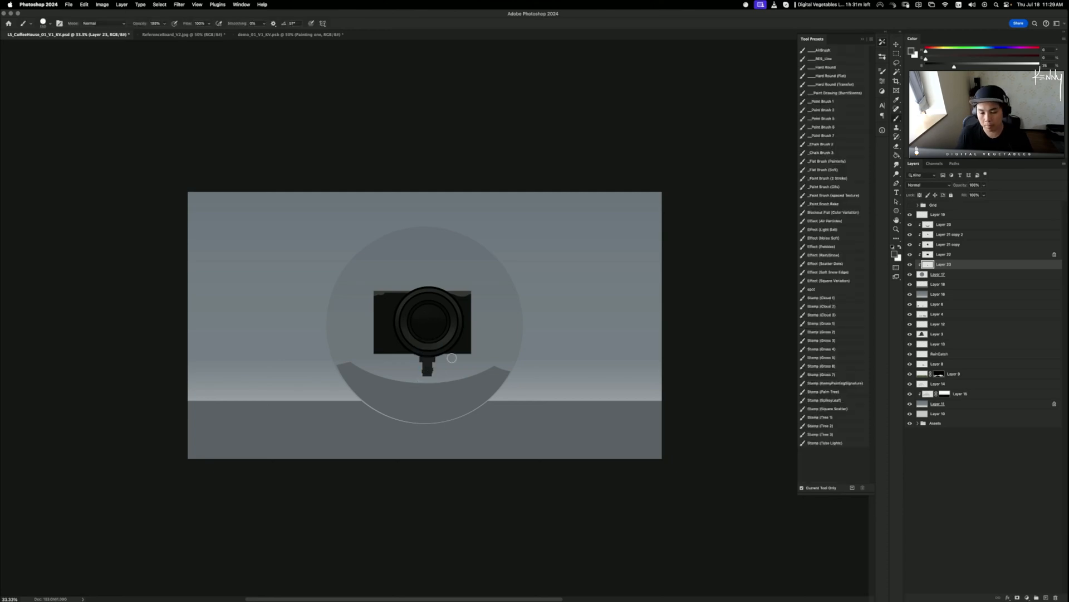
left_click_drag(486, 385, 486, 385)
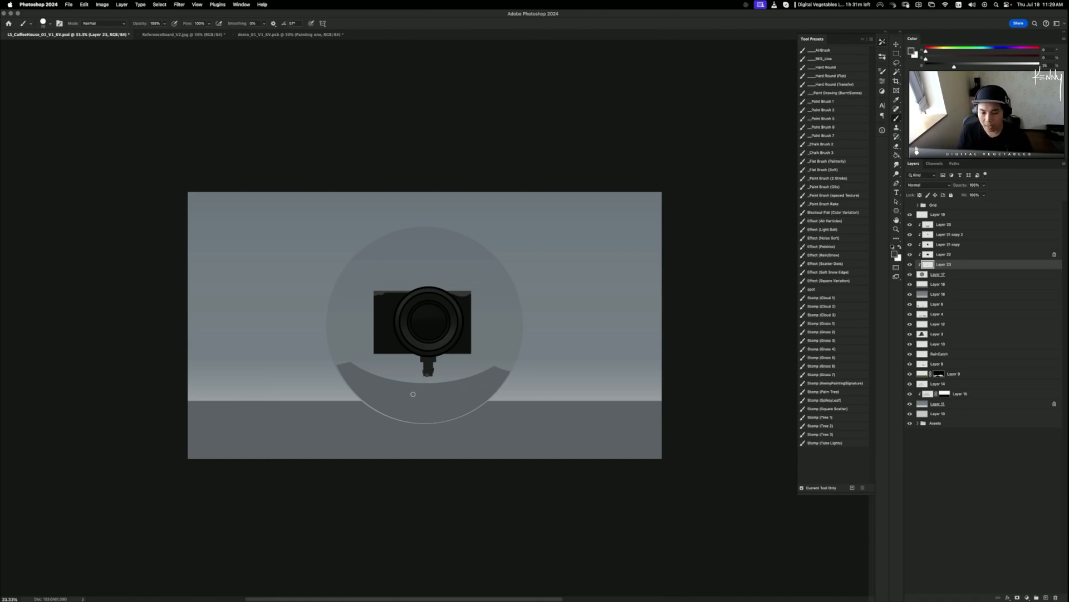
- Paint a 13% brightness tripod leg down to the circle's rim
key("super+z")
left_click(428, 365, "alt")
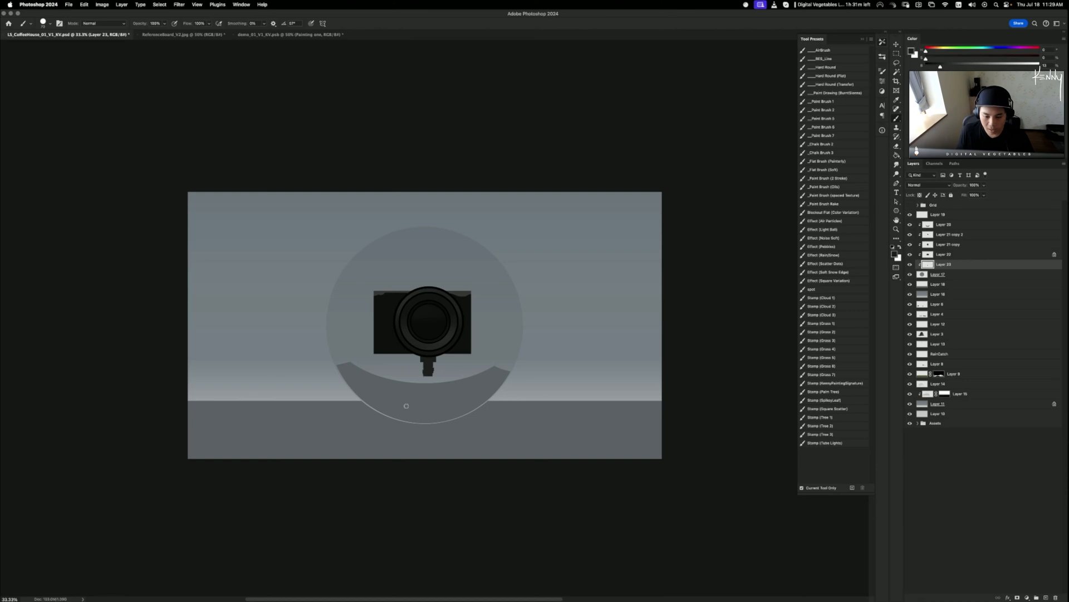
left_click(461, 418, "shift")
key("e")
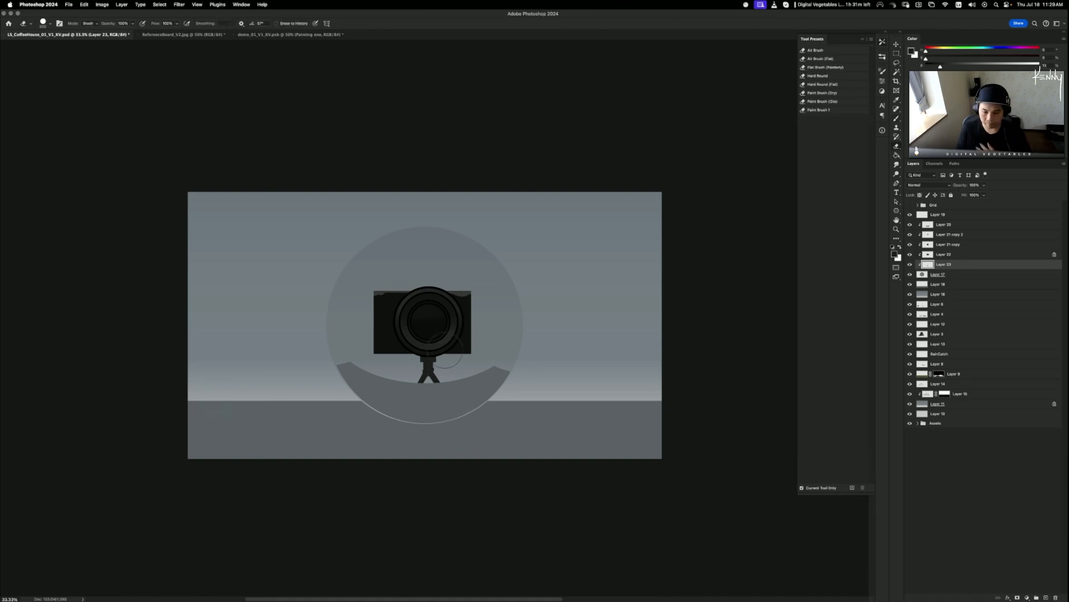
key("b")
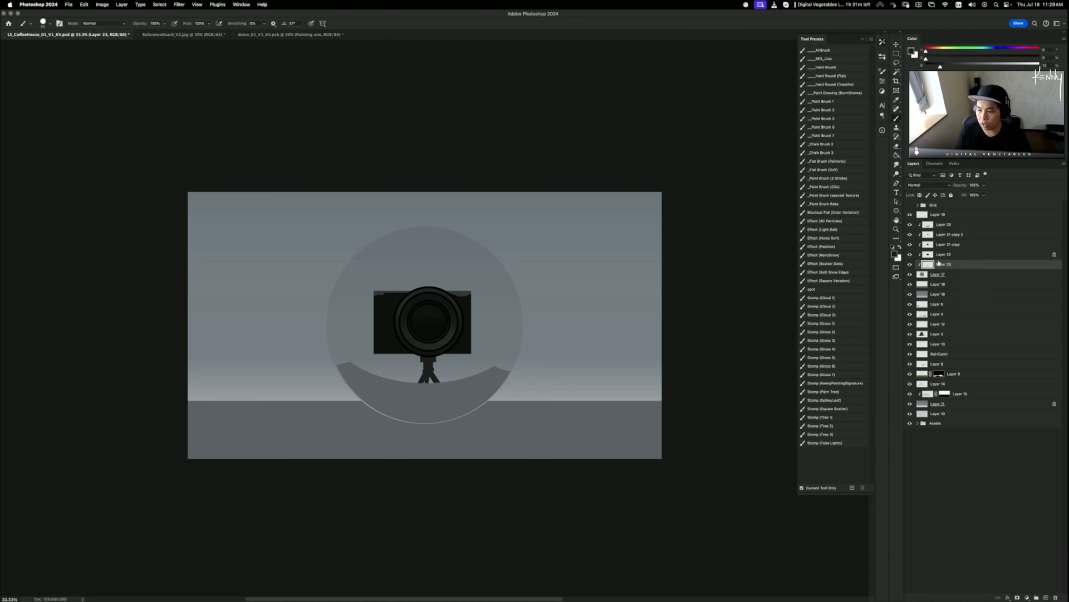
- Select the camera layers from Layer 21 copy to Layer 23 and merge them into Layer 21 copy 2
left_click(944, 244, "shift")
left_click(910, 235)
left_click(910, 234)
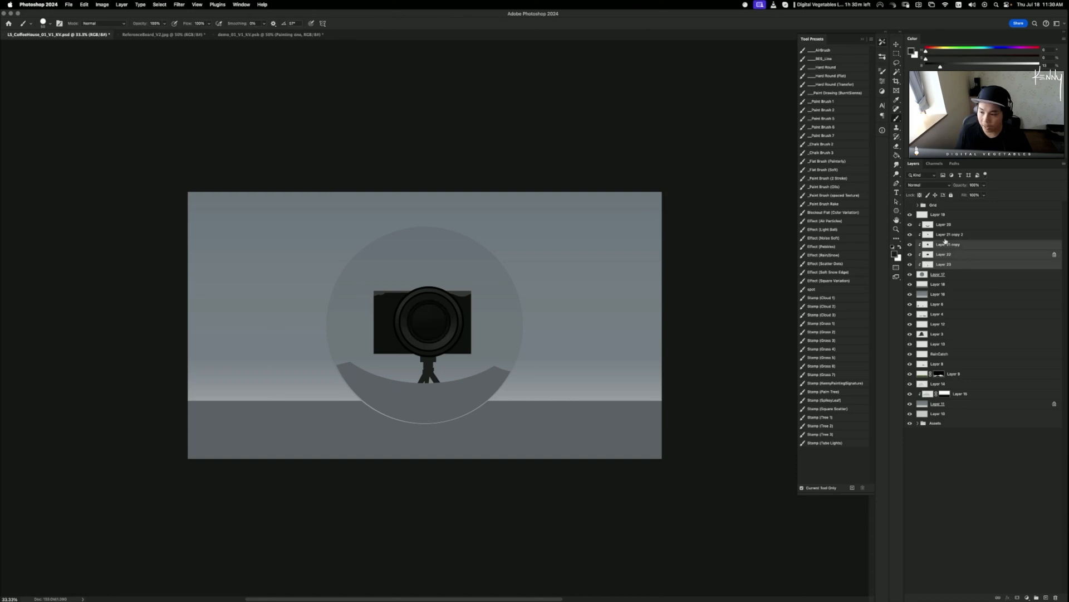
left_click(947, 236)
left_click(942, 265)
left_click(949, 235, "shift")
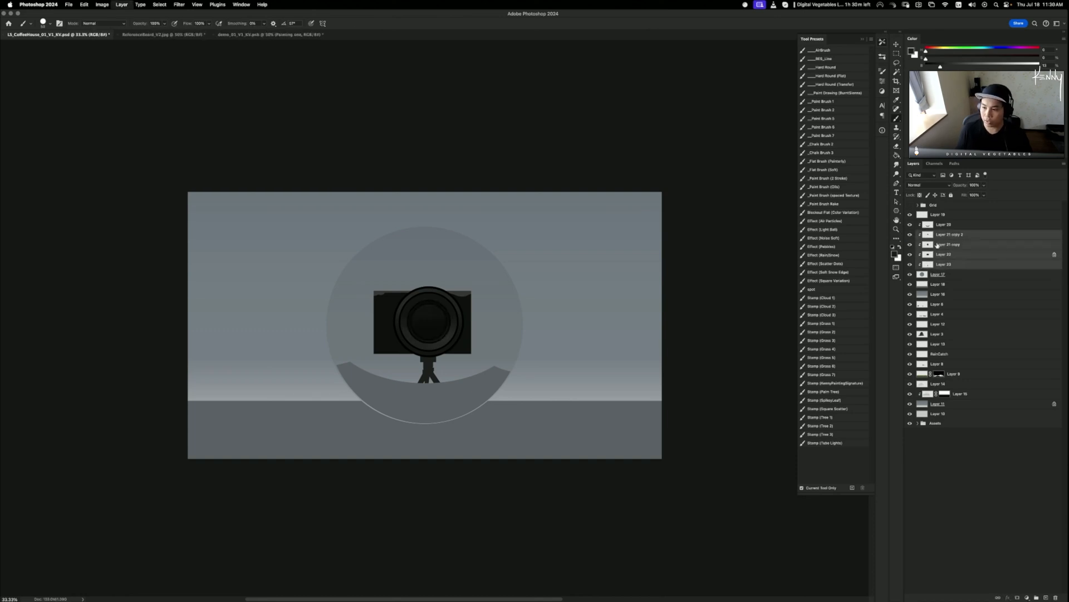
key("ctrl+e")
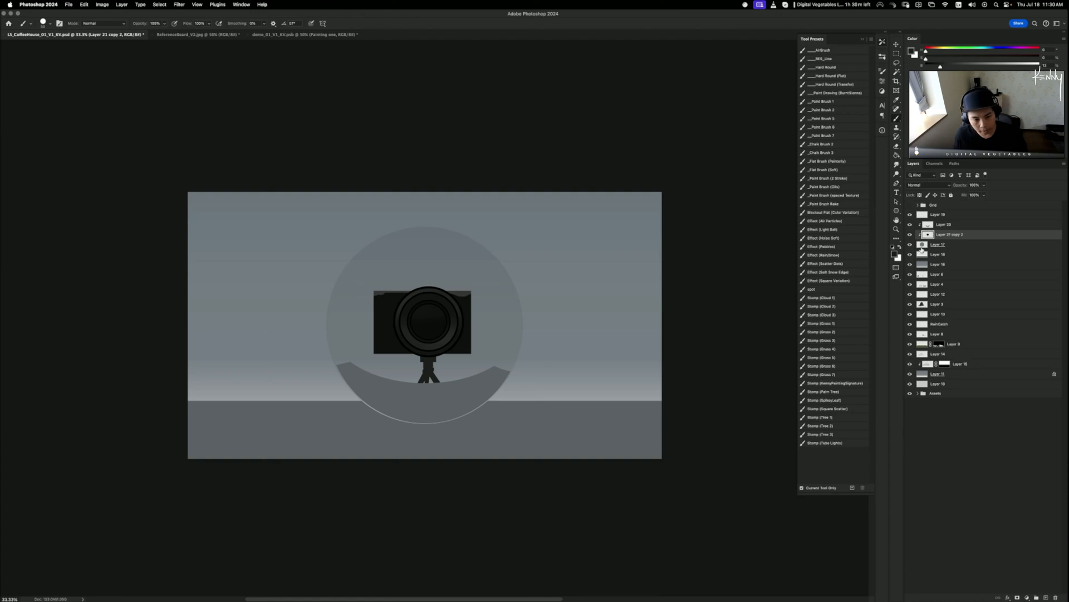
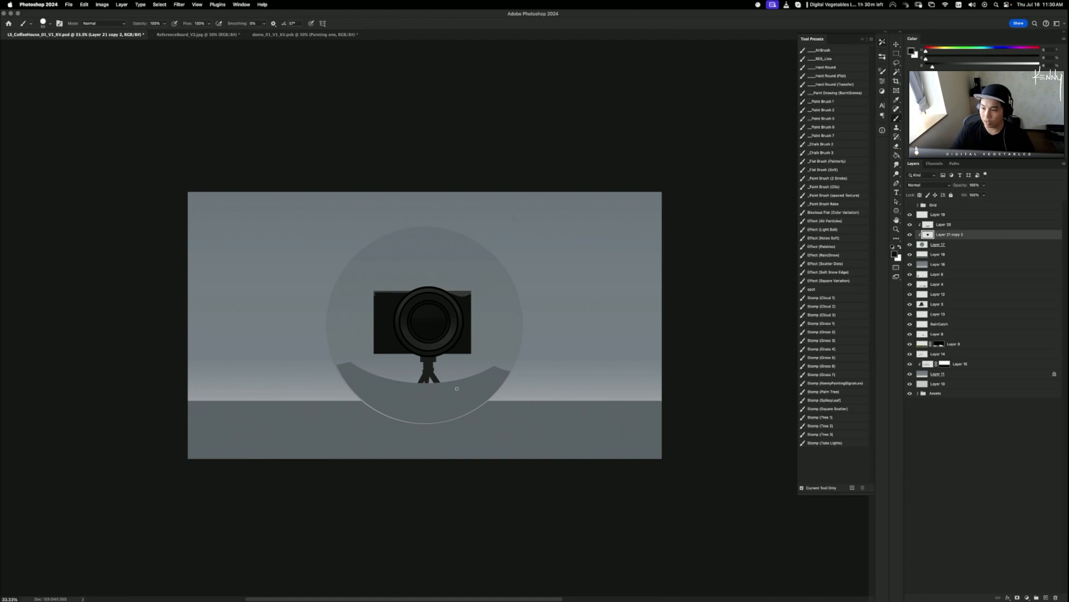
- Swell the camera's body and lens with Liquify's Bloat brush at size 3900
left_click(911, 244)
left_click(911, 244)
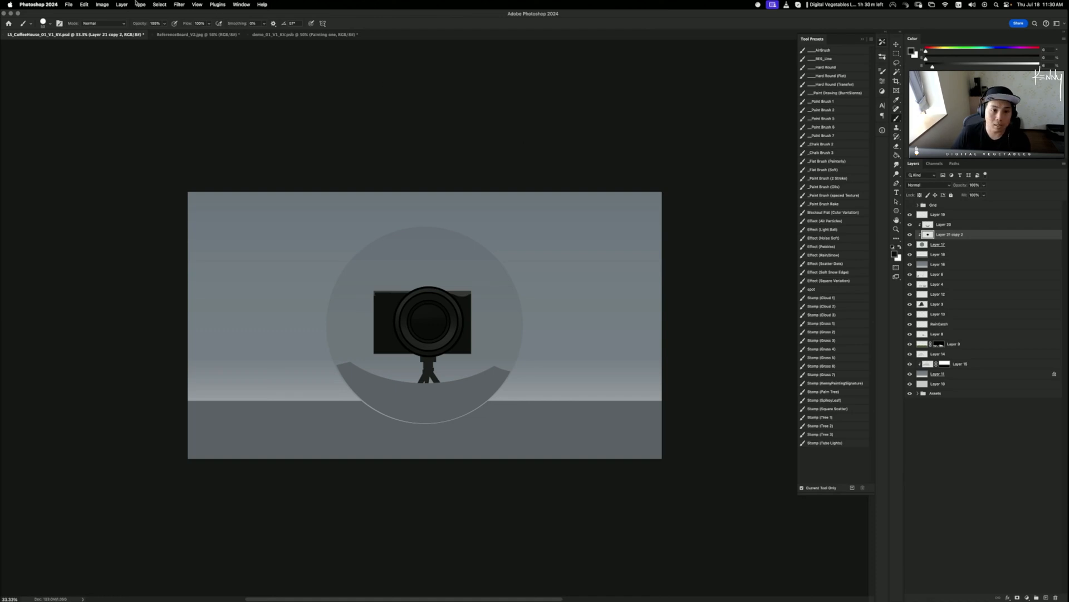
left_click(179, 5)
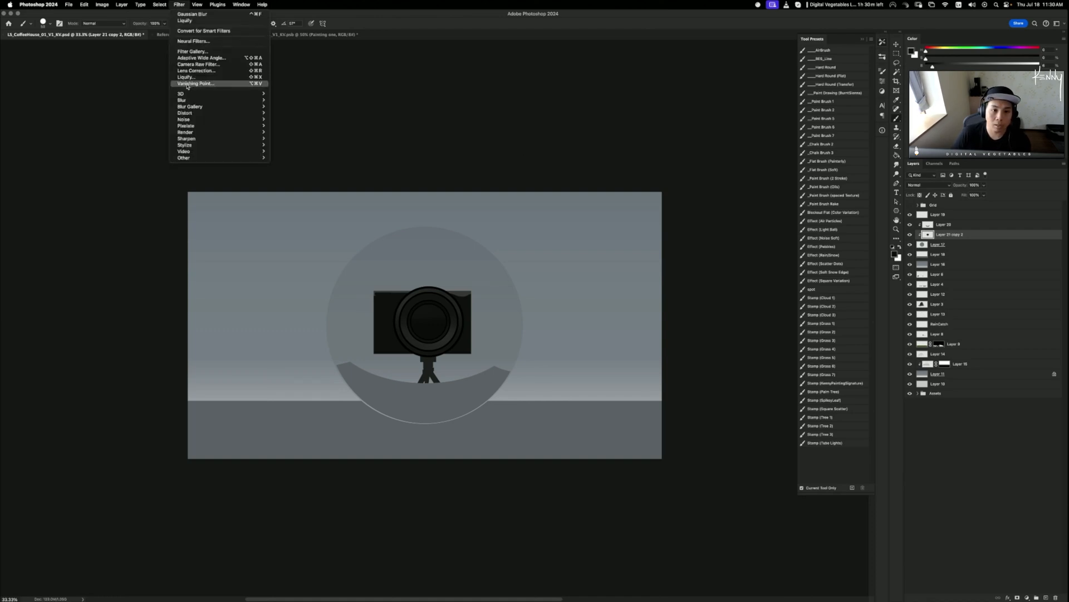
left_click(186, 77)
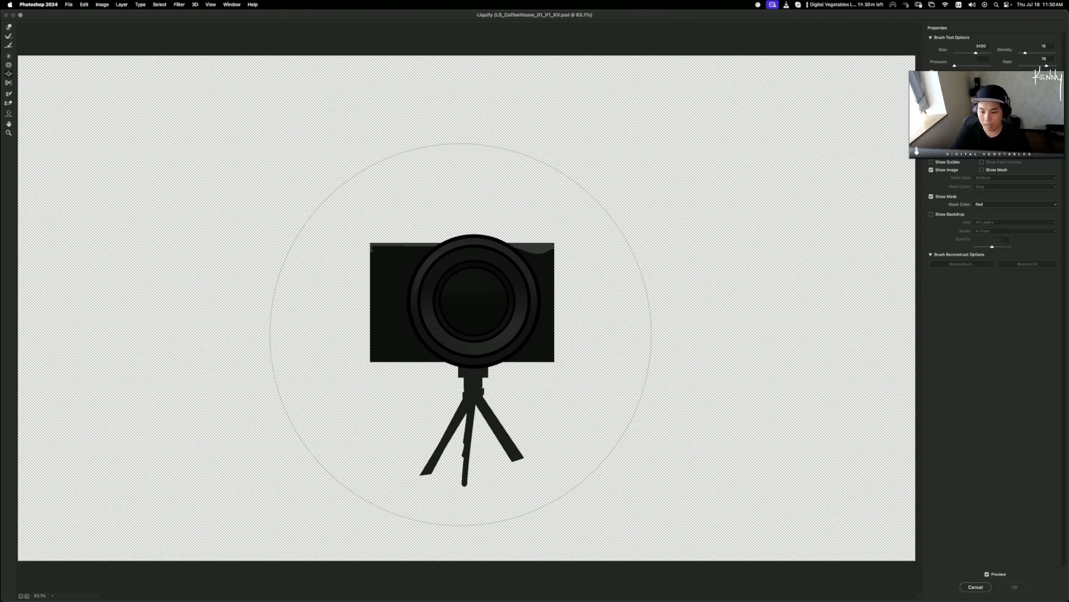
key("bracketright")
key("bracketright")
key("bracketright")
key("bracketright")
key("bracketright")
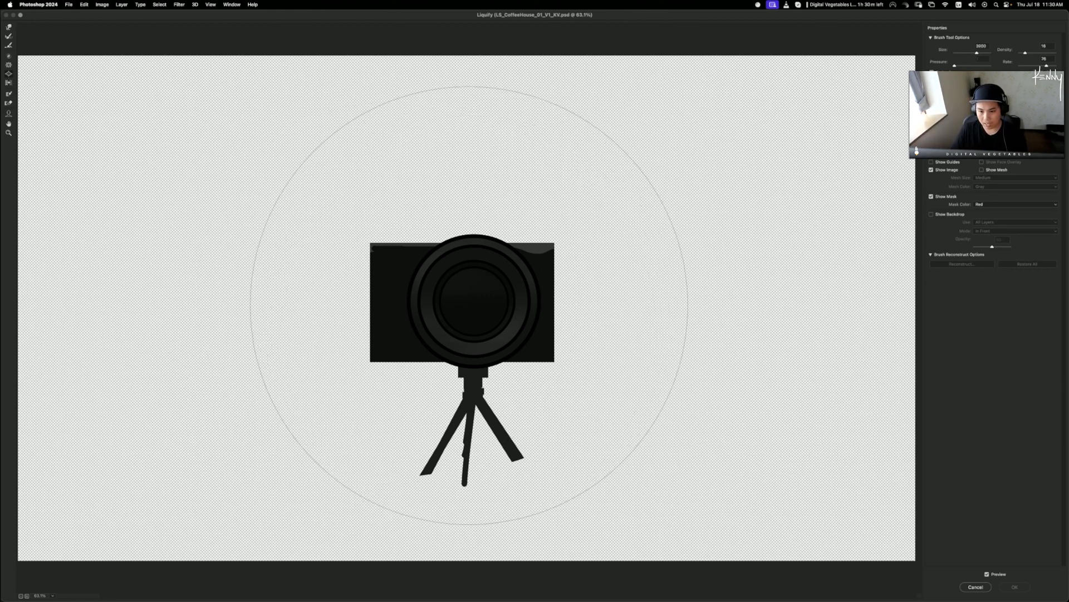
mouse_move(472, 304)
left_mouse_down()
mouse_move(448, 312)
mouse_move(474, 288)
mouse_move(456, 286)
mouse_move(476, 289)
left_mouse_up()
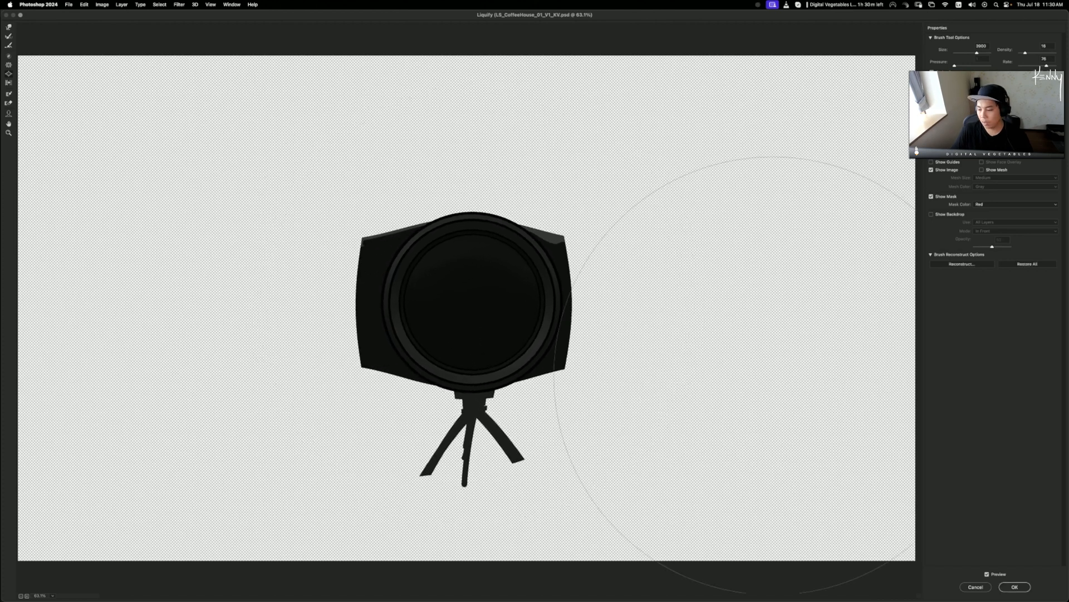
left_click(1019, 589)
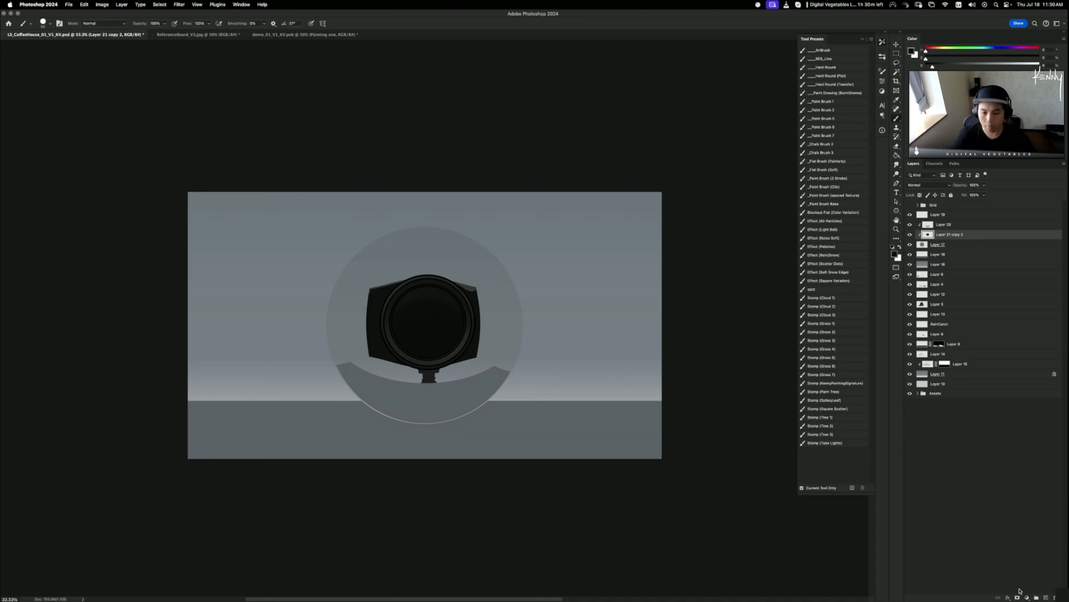
- Compare the swollen camera with the original, then reapply the last Liquify filter
left_click(914, 234)
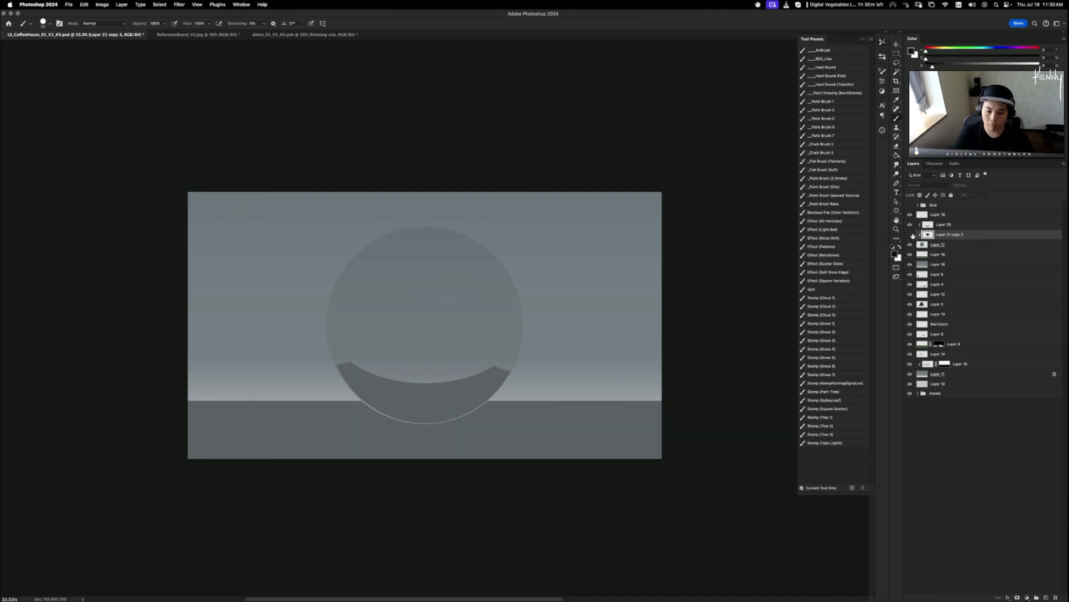
left_click(913, 235)
left_click(914, 234)
left_click(913, 235)
left_click(914, 234)
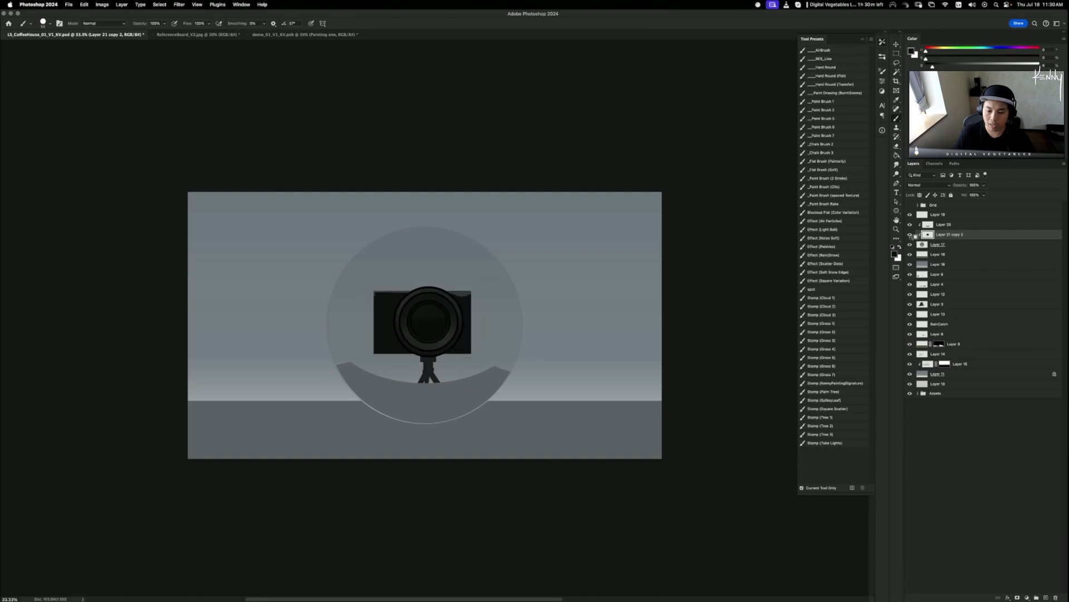
left_click(911, 244)
left_click(910, 244)
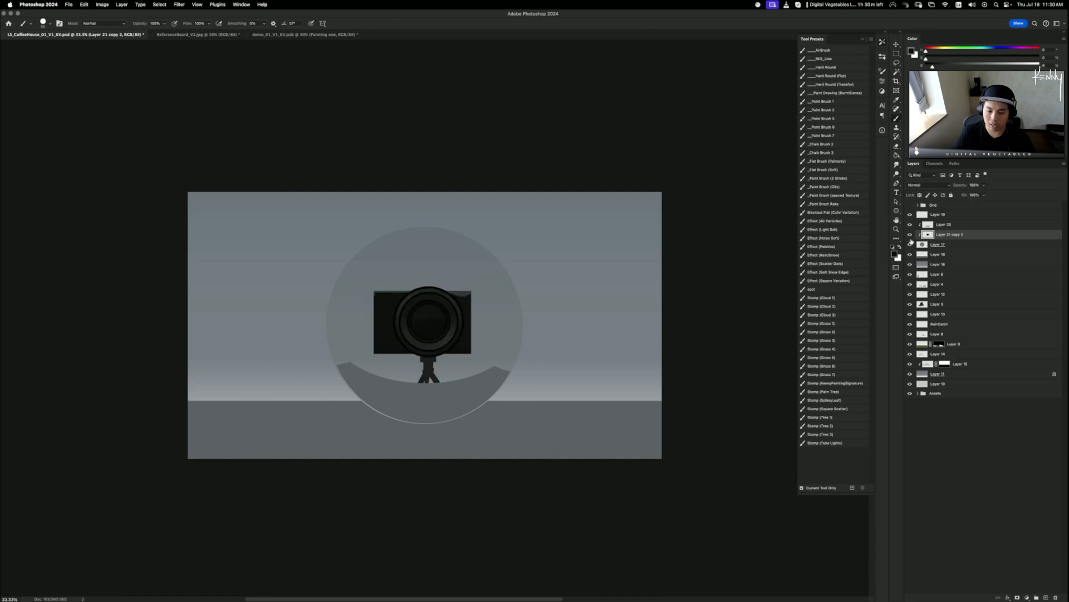
left_click(181, 5)
left_click(203, 14)
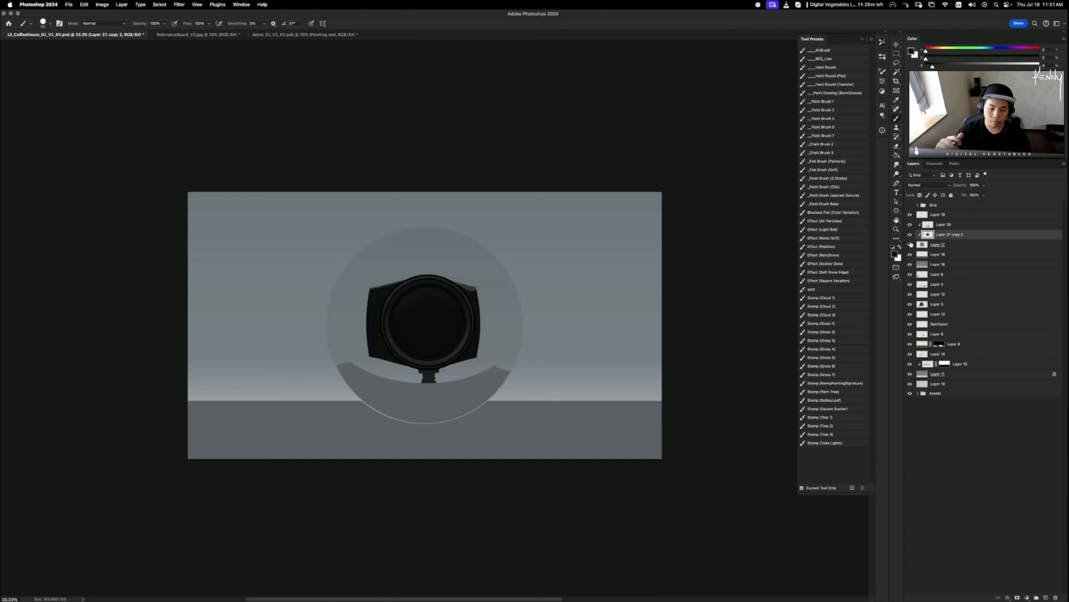
- Add a clipped layer above Layer 17 and select a crescent by subtracting two ellipses
left_click(941, 247)
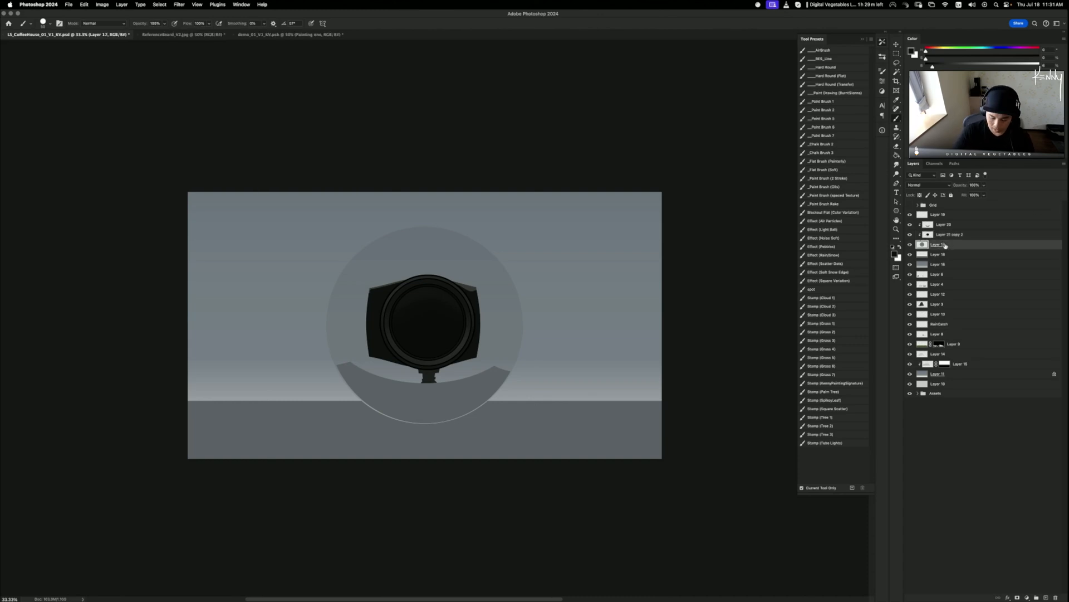
key("super+shift+n")
key("Return")
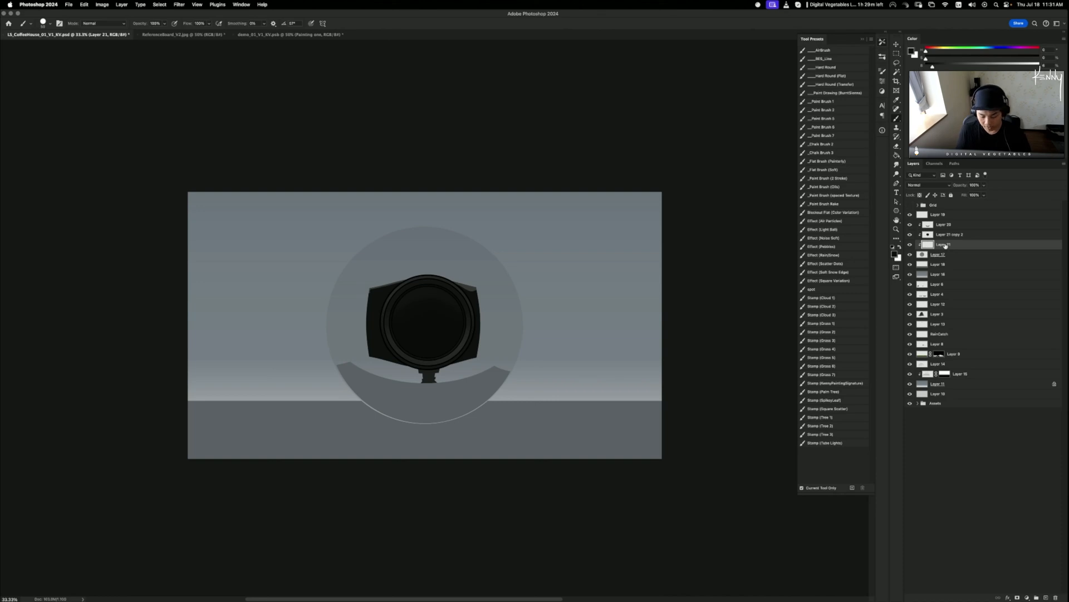
key("m")
left_click_drag(402, 271, 498, 321)
left_click_drag(329, 268, 497, 328)
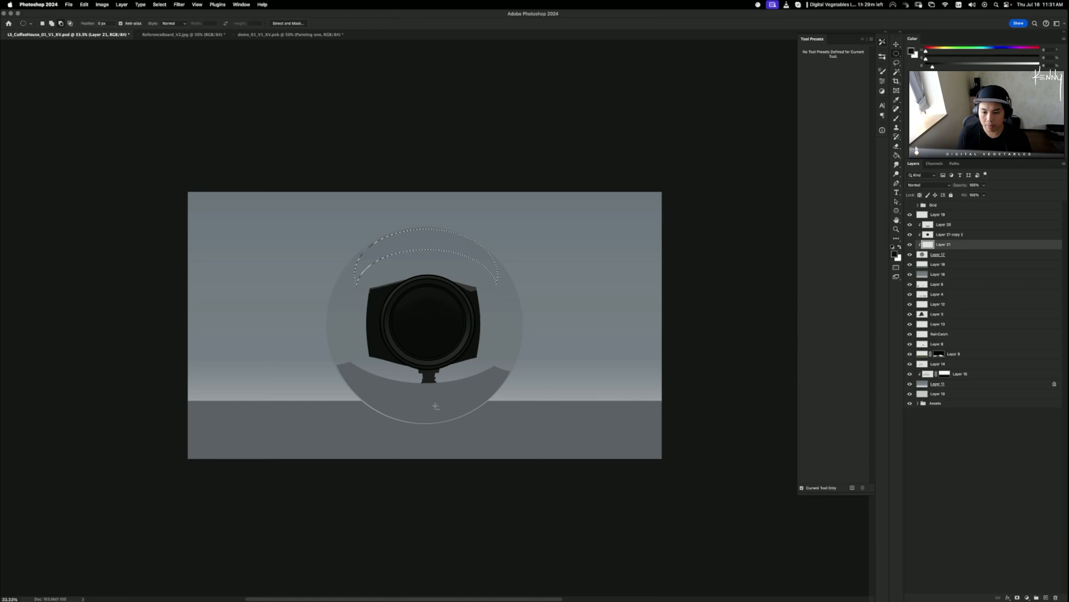
- Trim the crescent's tips with the Lasso, fill it black, and invert it to white
key("l")
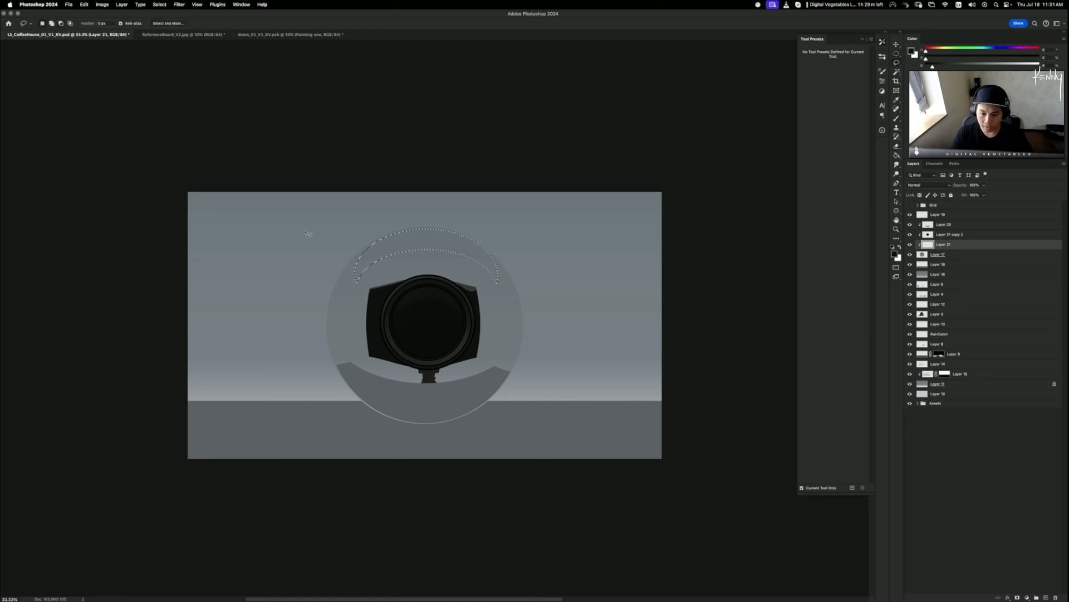
left_click_drag(377, 275, 369, 269)
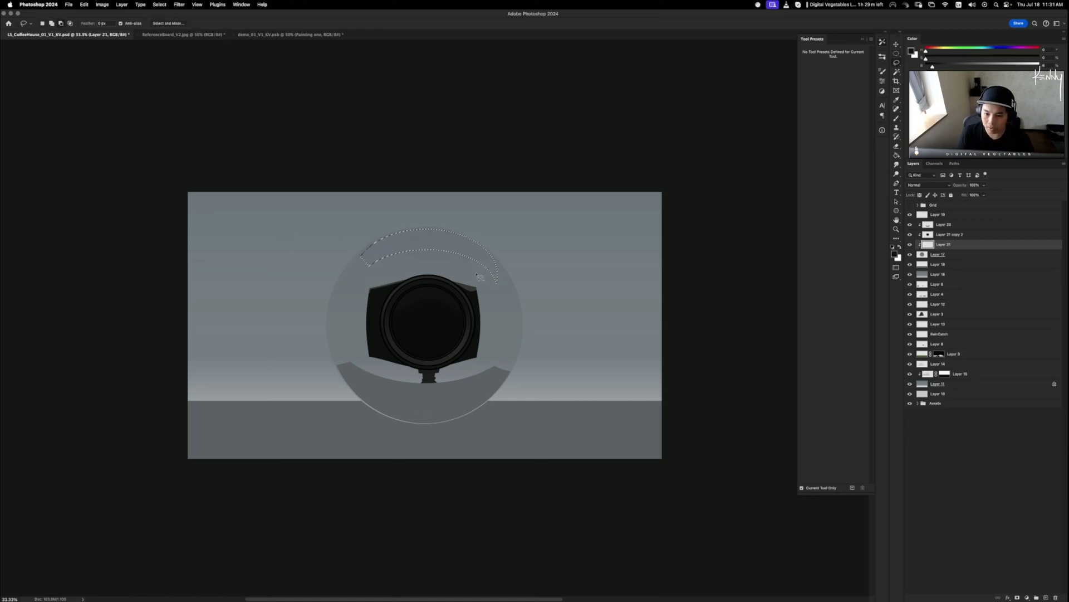
left_click_drag(523, 245, 484, 313)
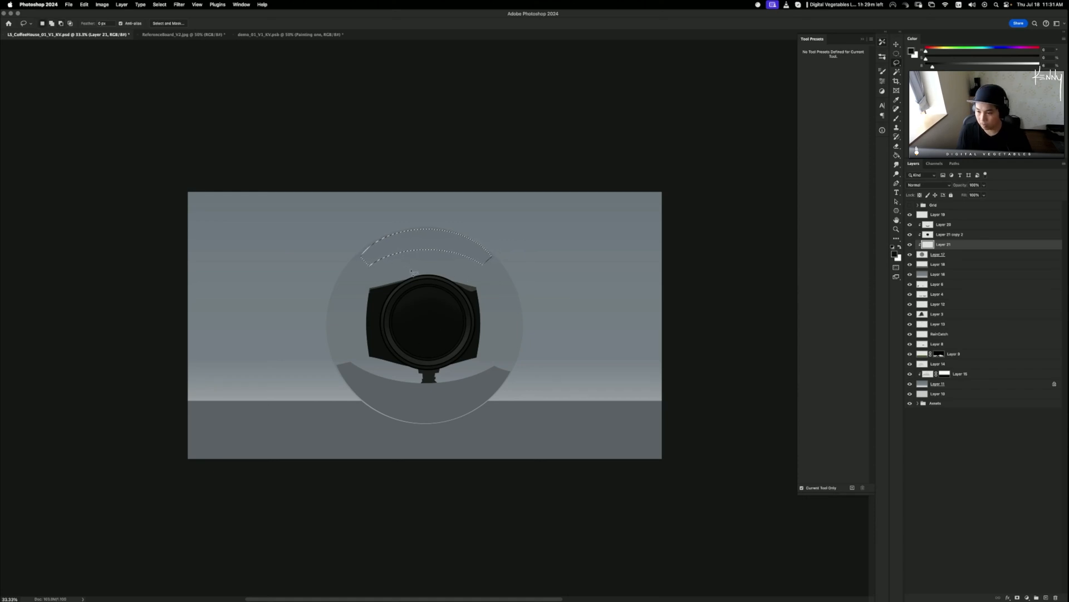
key("g")
left_click(449, 245)
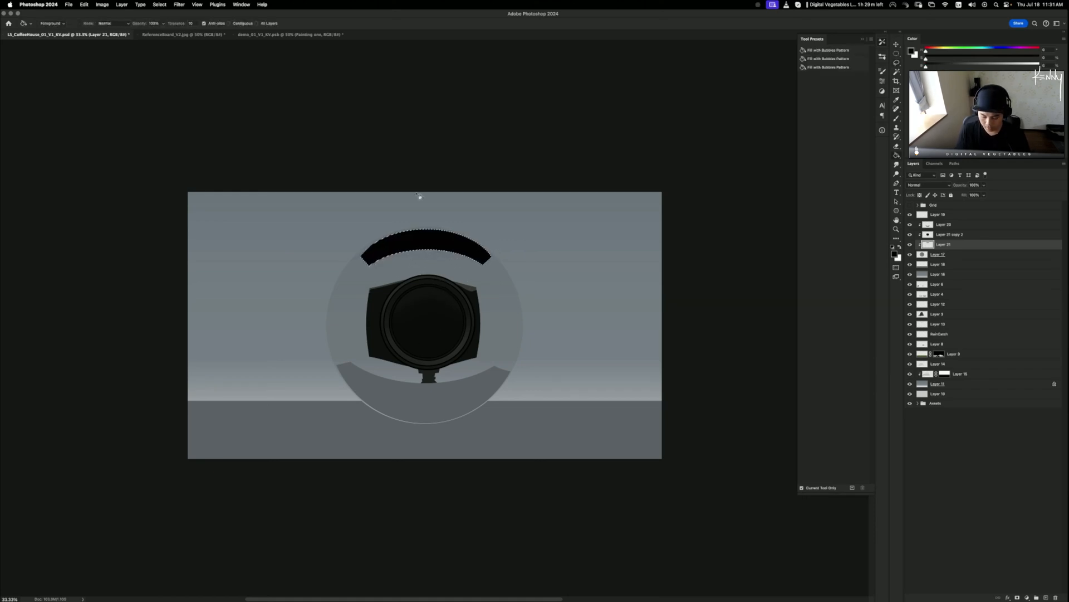
key("super+d")
key("super+i")
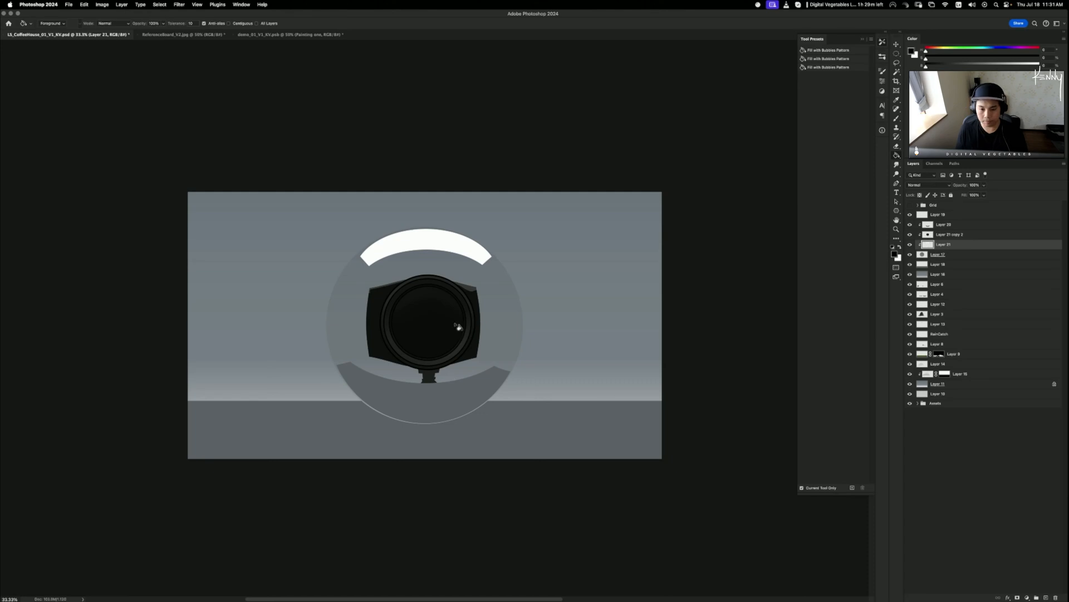
key("super+m")
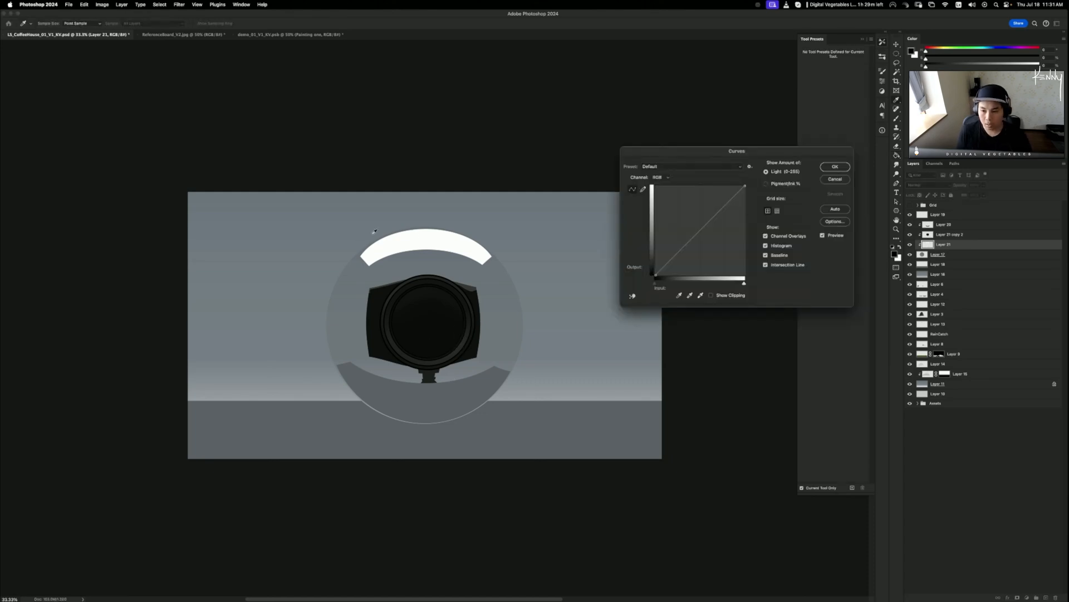
left_click(830, 182)
- Stroke an elliptical ring with a 20 px black line on new clipped Layer 22
key("m")
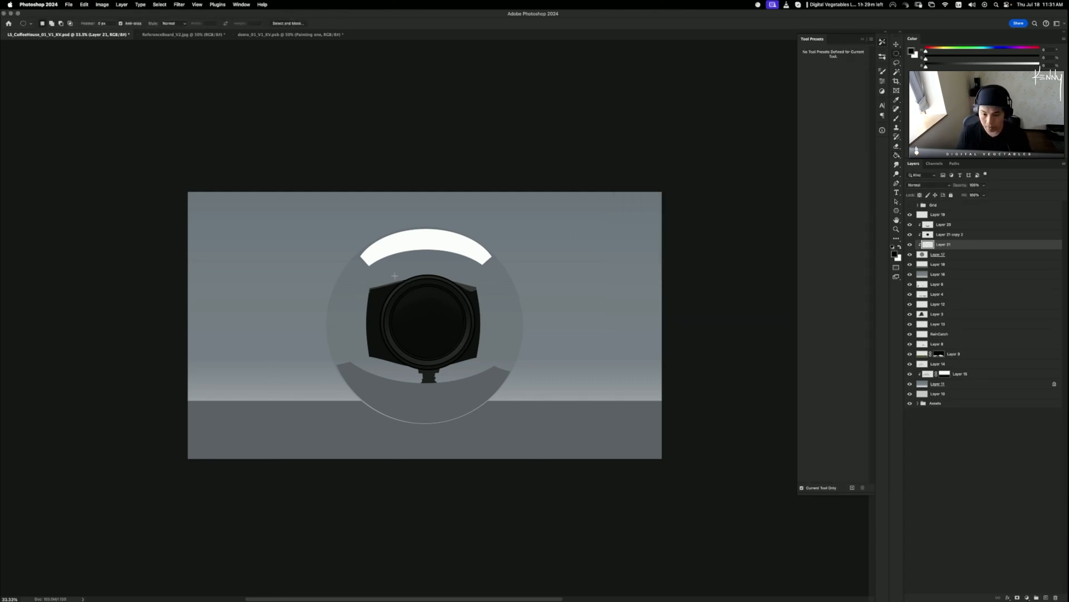
mouse_move(354, 230)
left_mouse_down()
mouse_move(501, 330)
mouse_move(519, 311)
mouse_move(470, 308)
mouse_move(488, 305)
left_mouse_up()
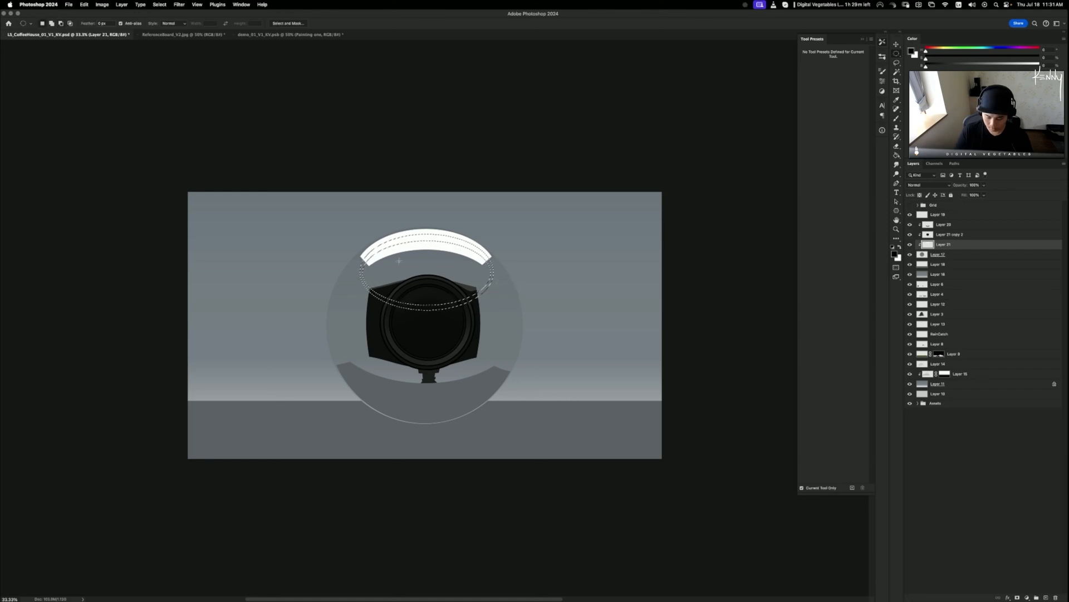
key("super+shift+n")
key("Return")
key("super+alt+s")
key("Return")
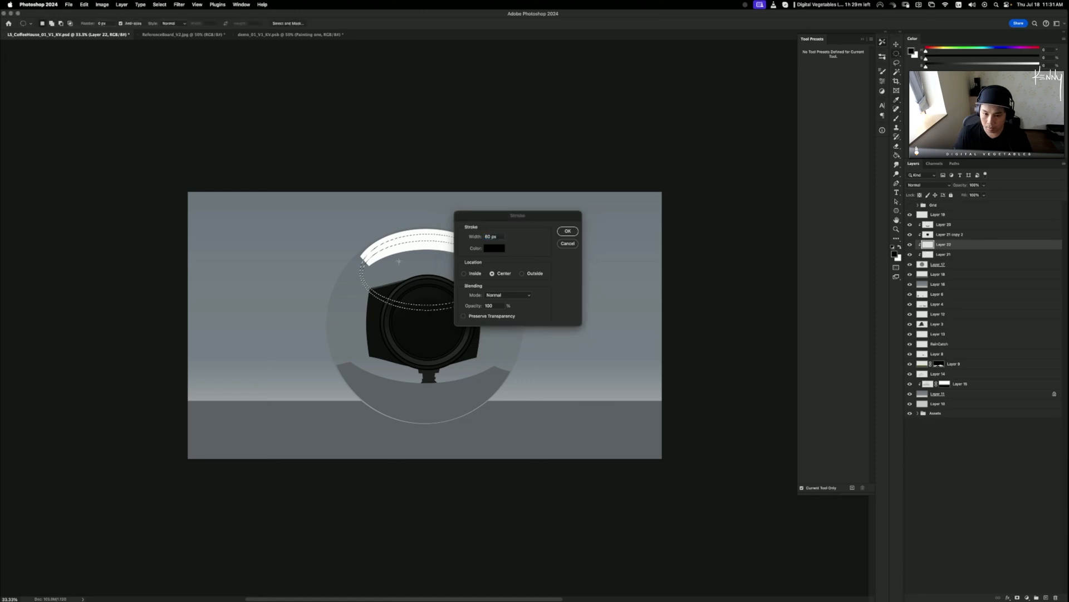
key("super+z")
key("super+alt+s")
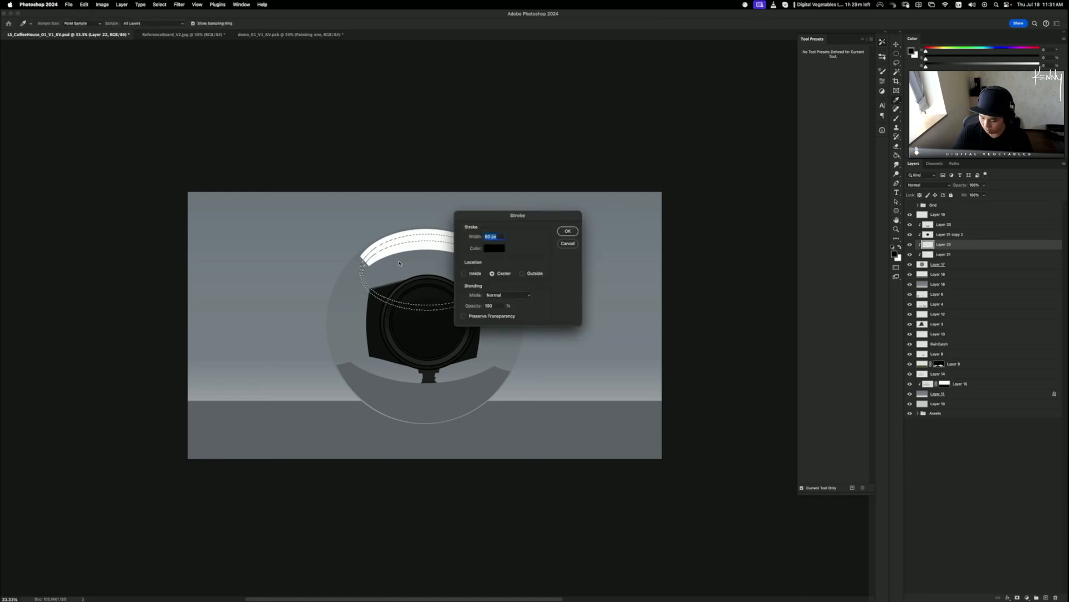
type("20")
key("Return")
key("super+d")
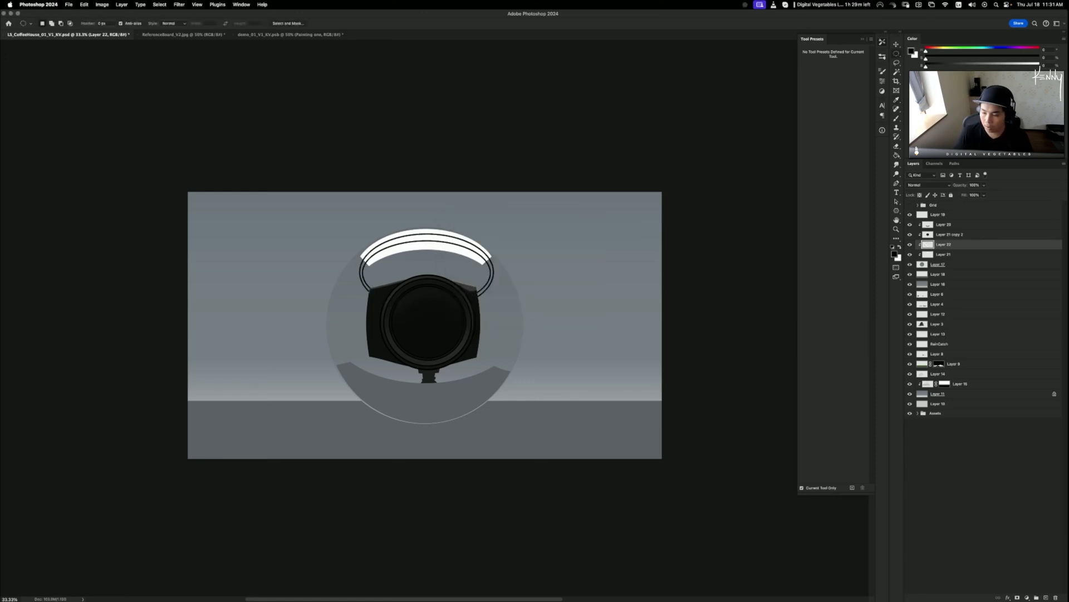
- Load the ring's pixels, hide Layer 22, and cut the ring from Layer 21's crescent
left_click(927, 246, "super")
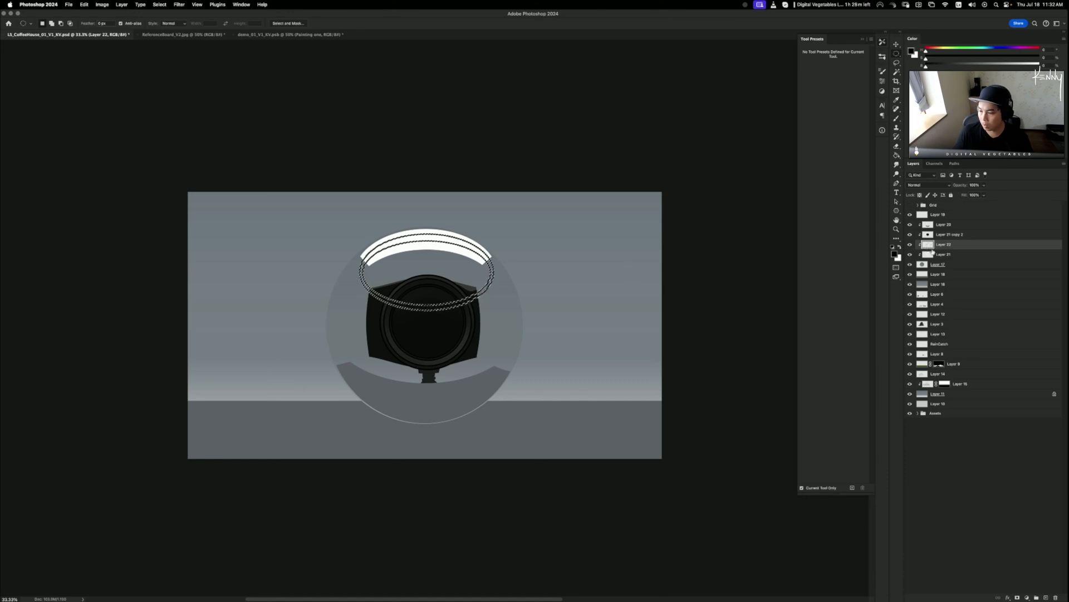
left_click(910, 244)
left_click(949, 255)
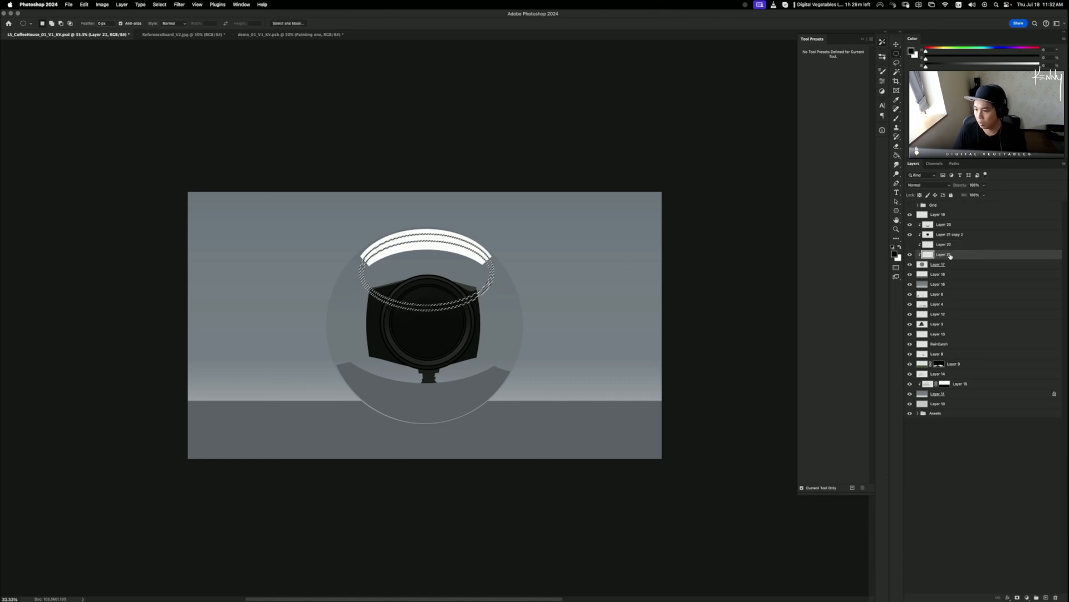
key("super+d")
key("e")
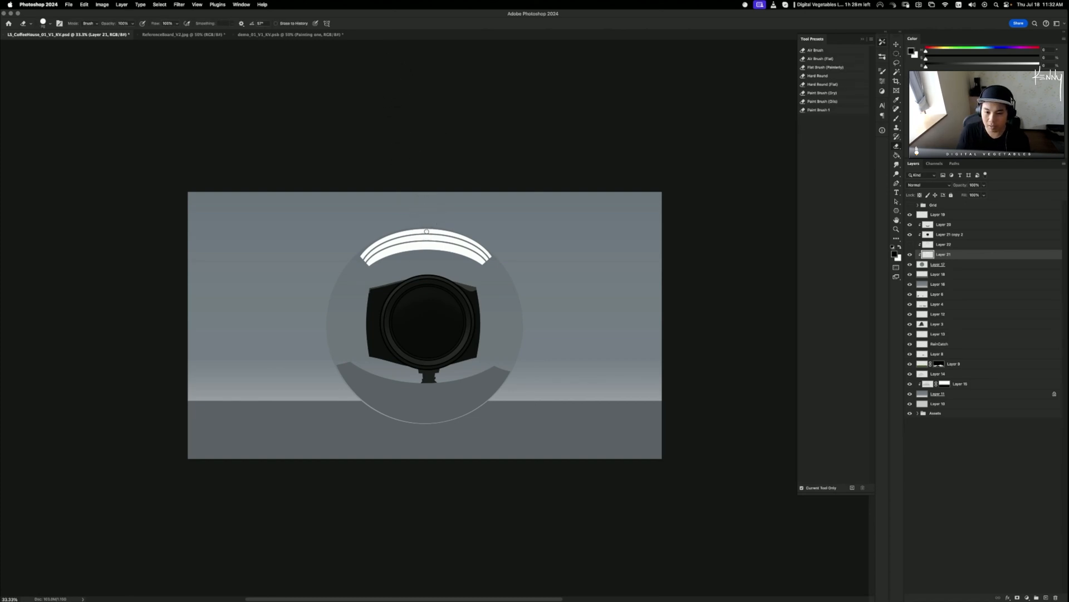
- Erase vertical and diagonal gaps through the white arcs, then open Hue/Saturation on Layer 20
key("super+z")
left_click_drag(432, 225, 430, 279)
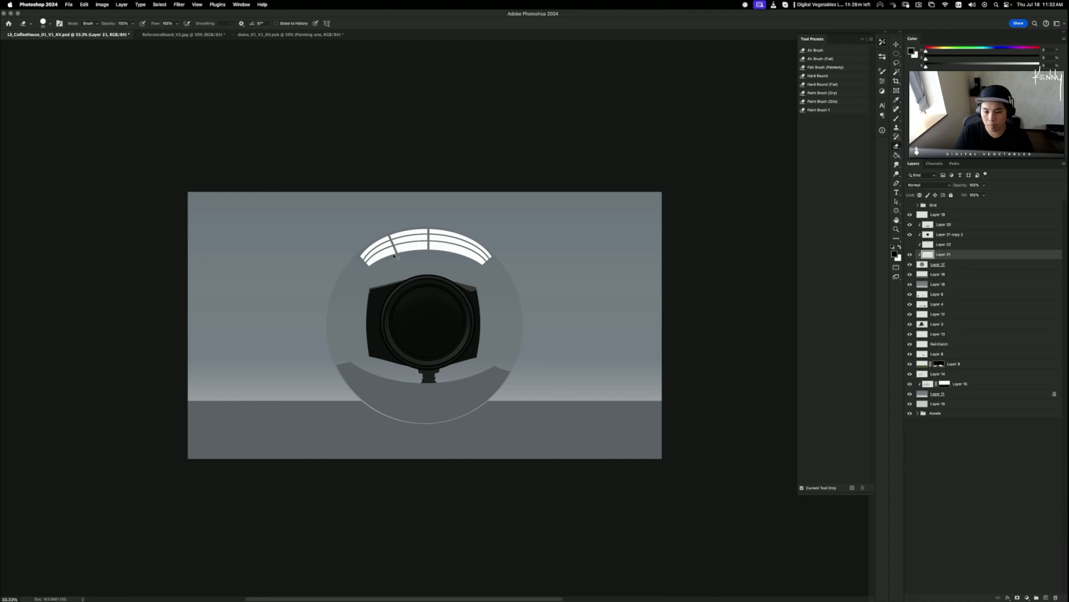
left_click_drag(461, 243, 443, 288)
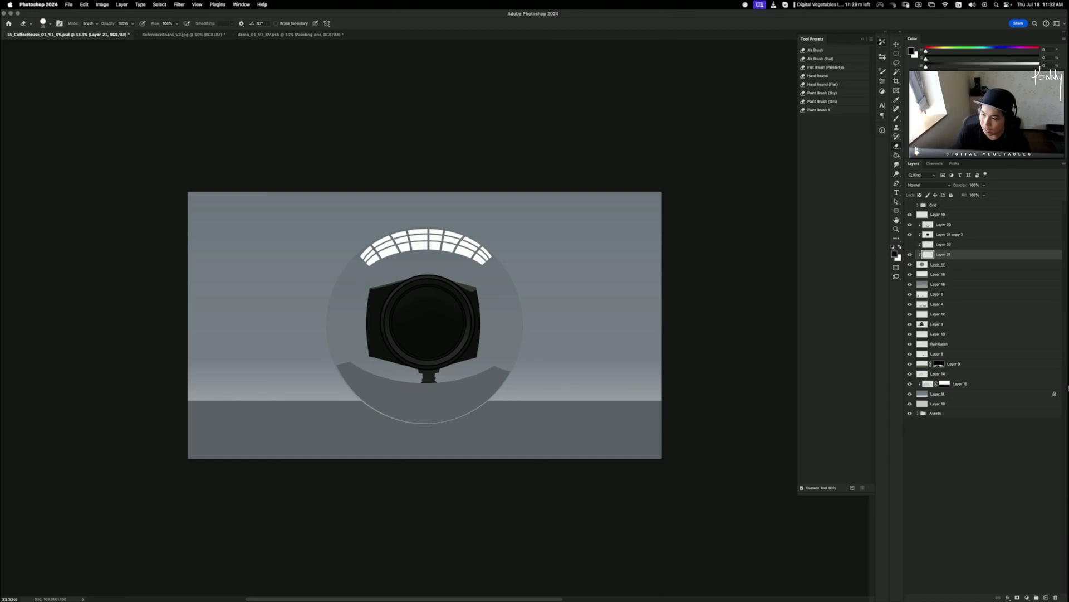
left_click(943, 228)
key("super+u")
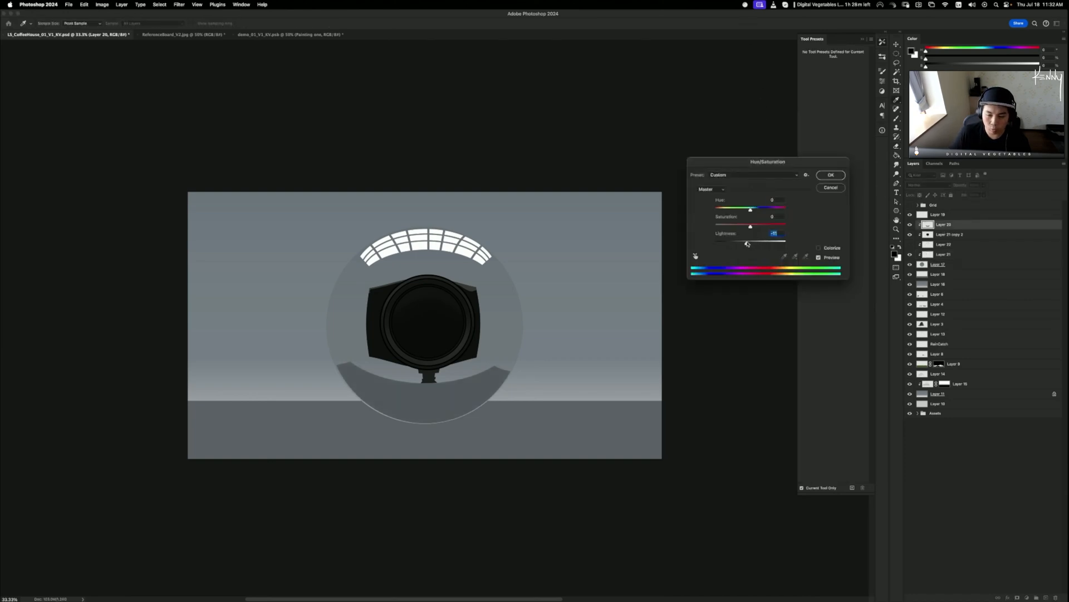
- Commit Layer 20's lightness change, toggle Layers 20–17 to check them, and select Layer 17
left_click(830, 176)
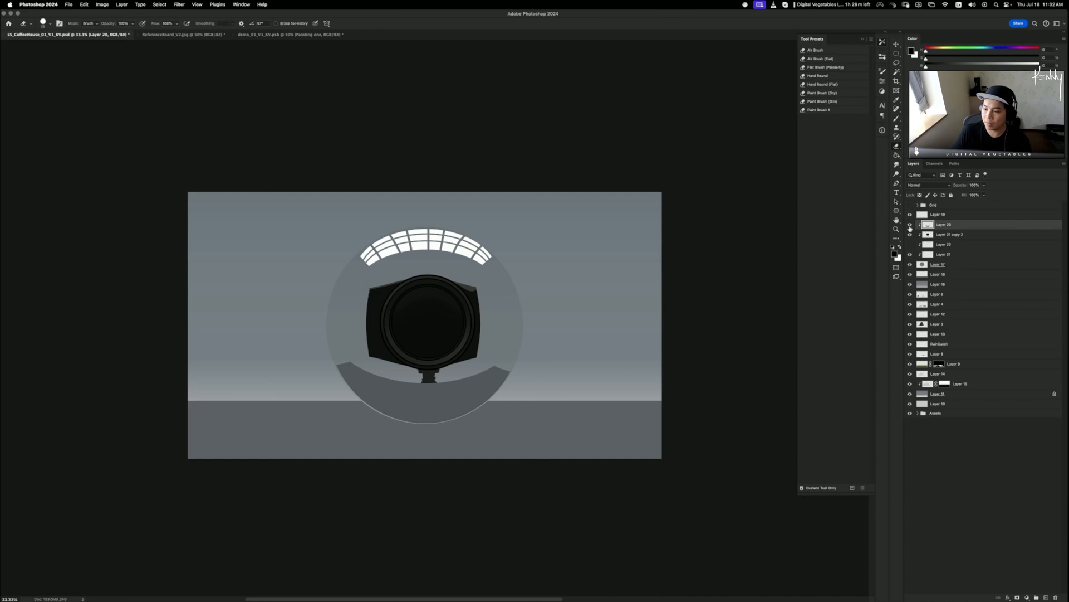
left_click(910, 256)
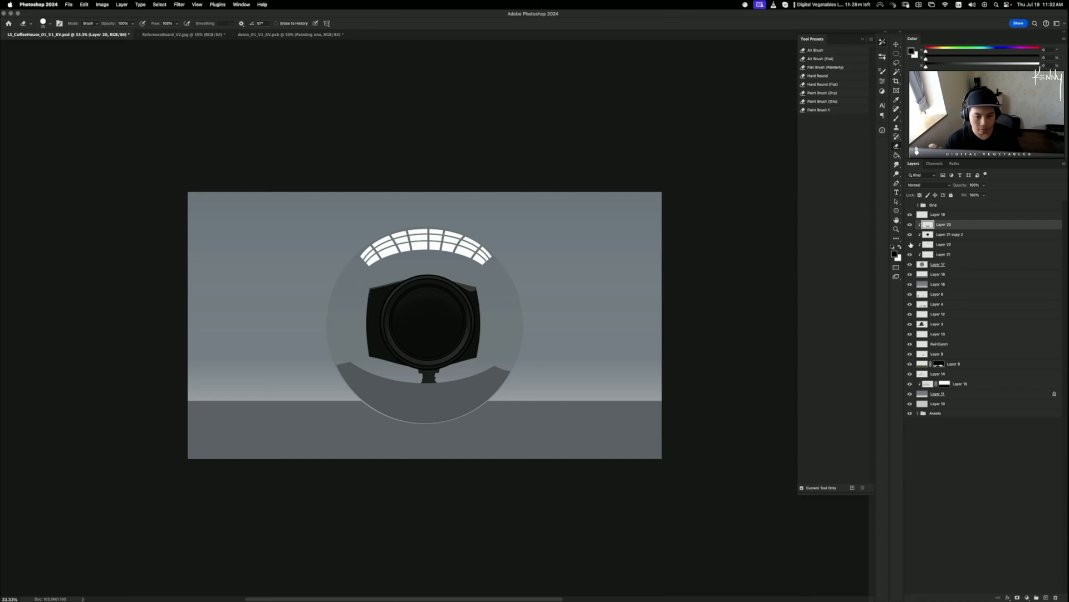
left_click(936, 265, "shift")
left_click(910, 264)
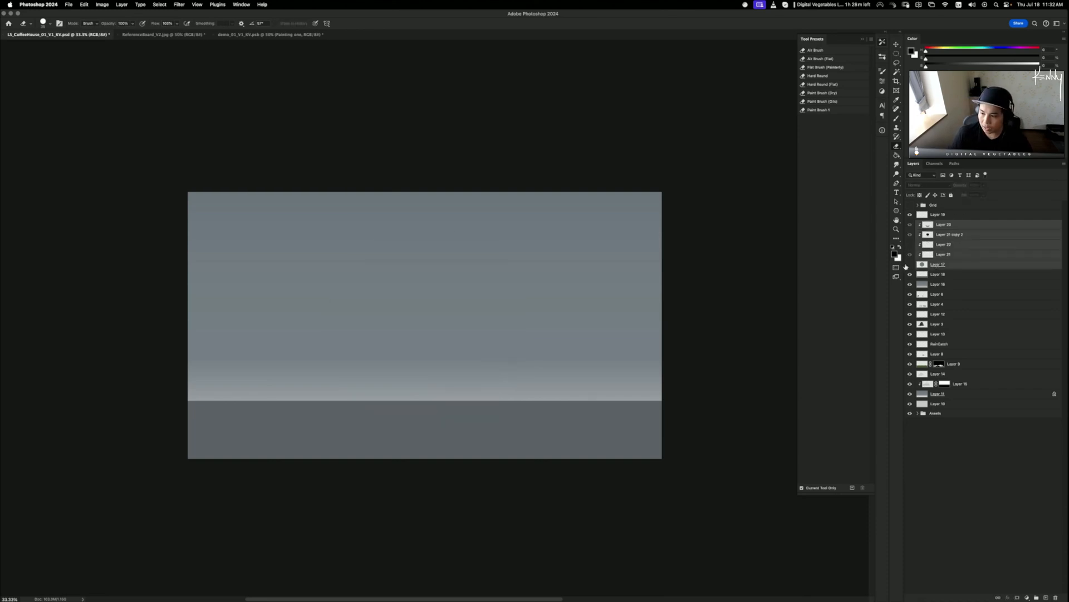
left_click(911, 264)
left_click(940, 265)
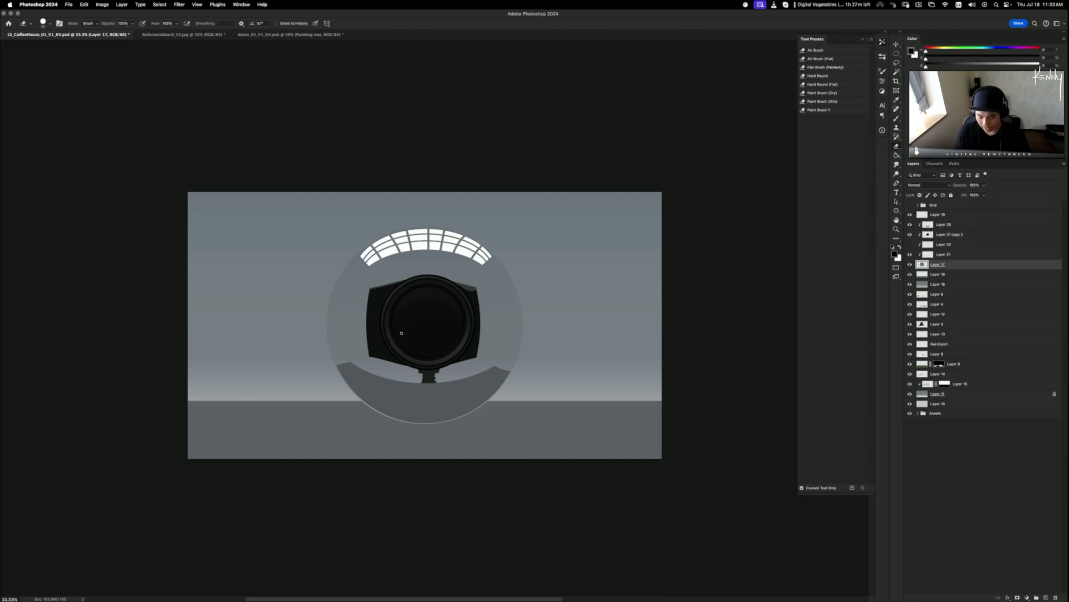
- Try dodging and burning the sphere with an enlarged brush, undoing both attempts
key("o")
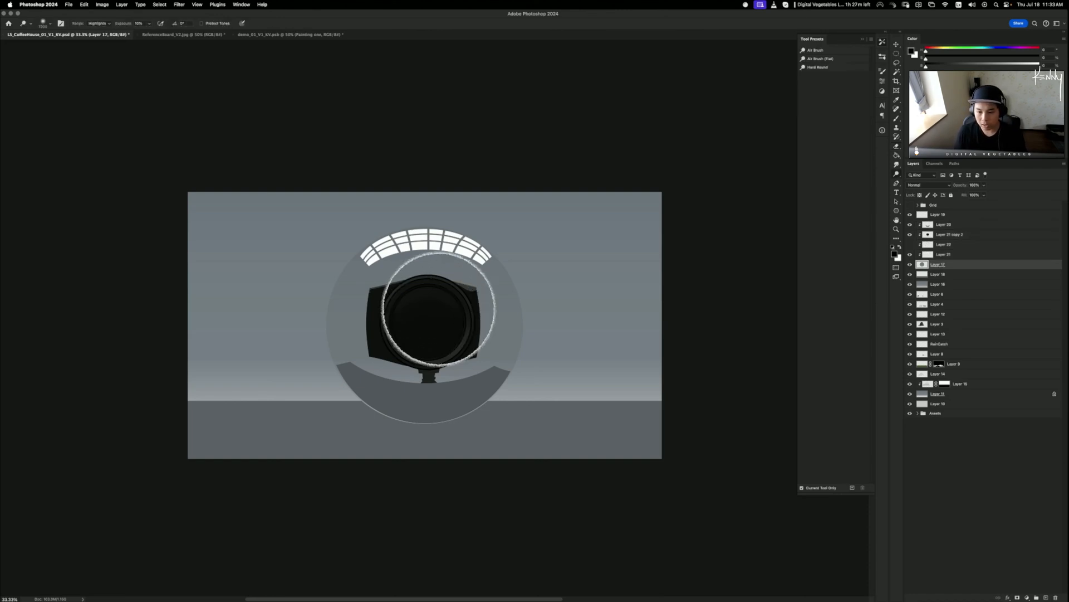
key("bracketright")
key("bracketright")
key("bracketright")
key("bracketright")
key("bracketright")
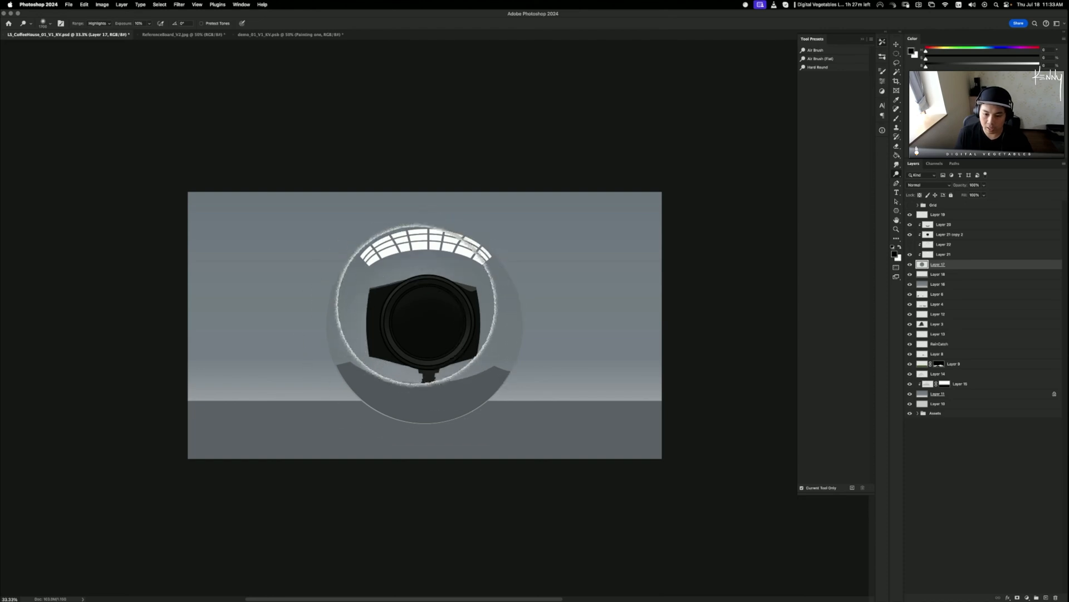
key("bracketright")
key("bracketright")
key("bracketright")
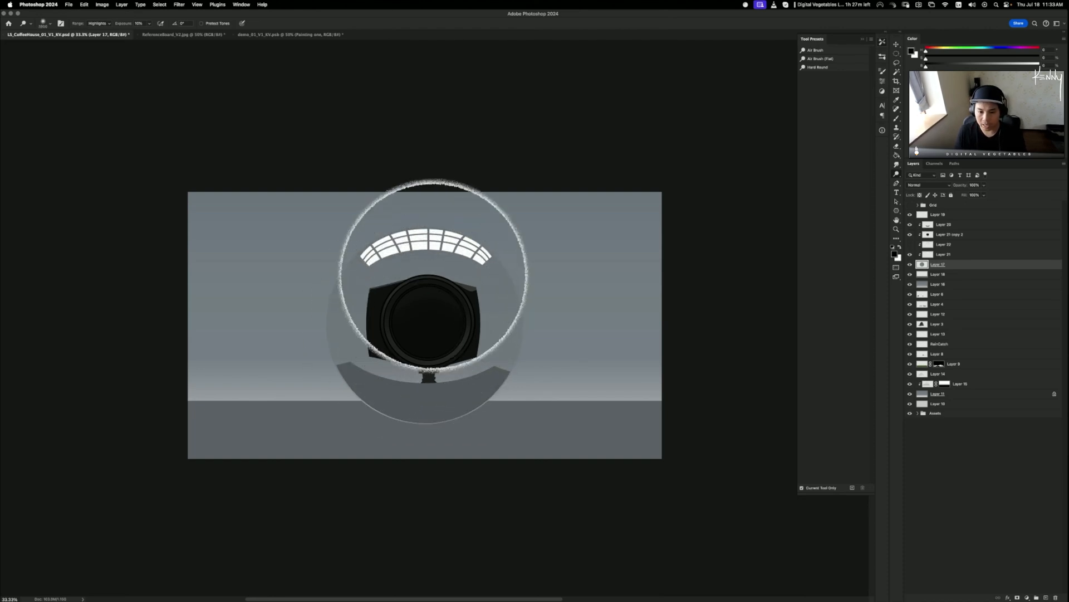
key("bracketright")
key("bracketright")
left_click_drag(403, 253, 415, 253)
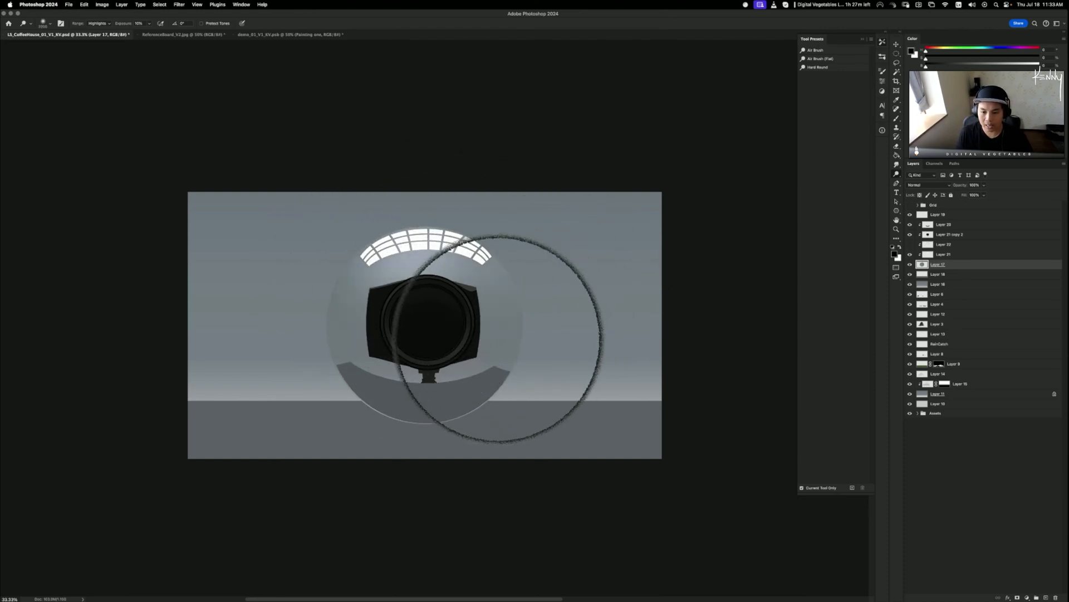
key("super+z")
left_click_drag(321, 362, 387, 377)
left_click_drag(608, 291, 500, 358)
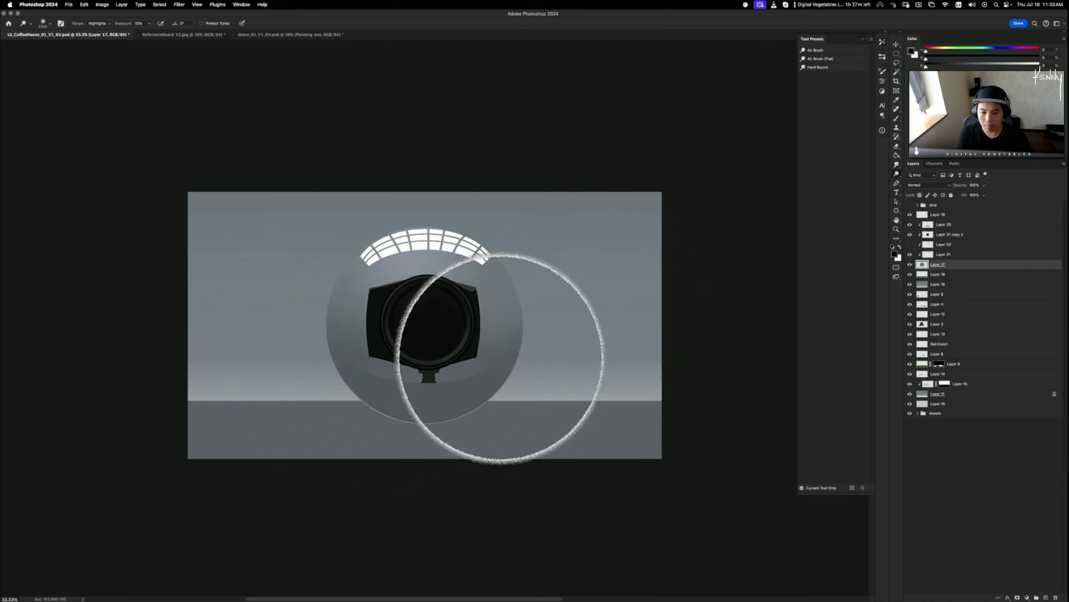
key("super+z")
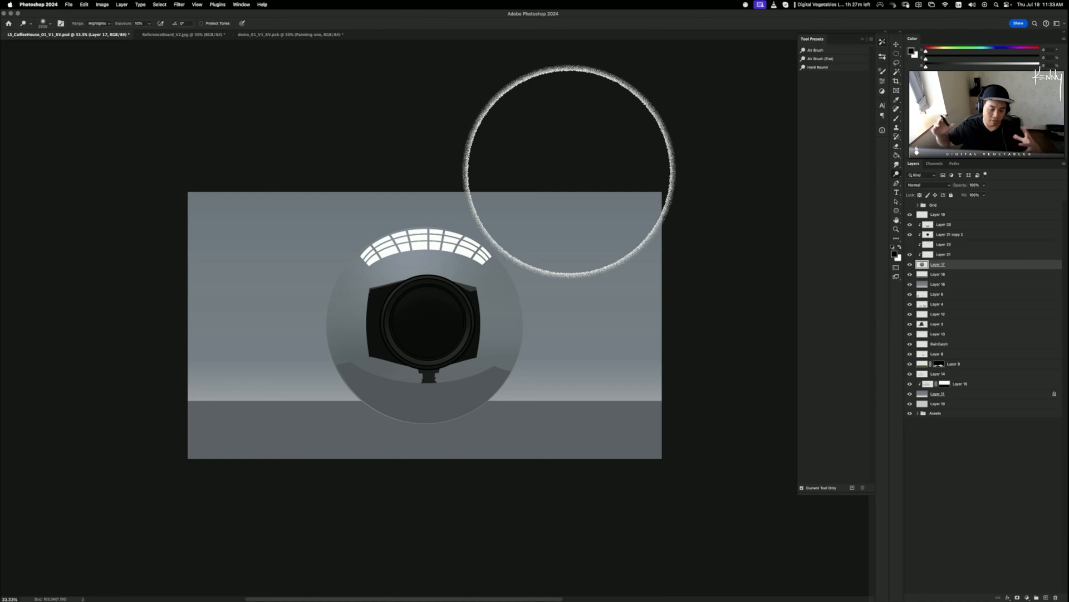
- Select the sphere's layers from Layer 20 through Layer 21 together
left_click(952, 225)
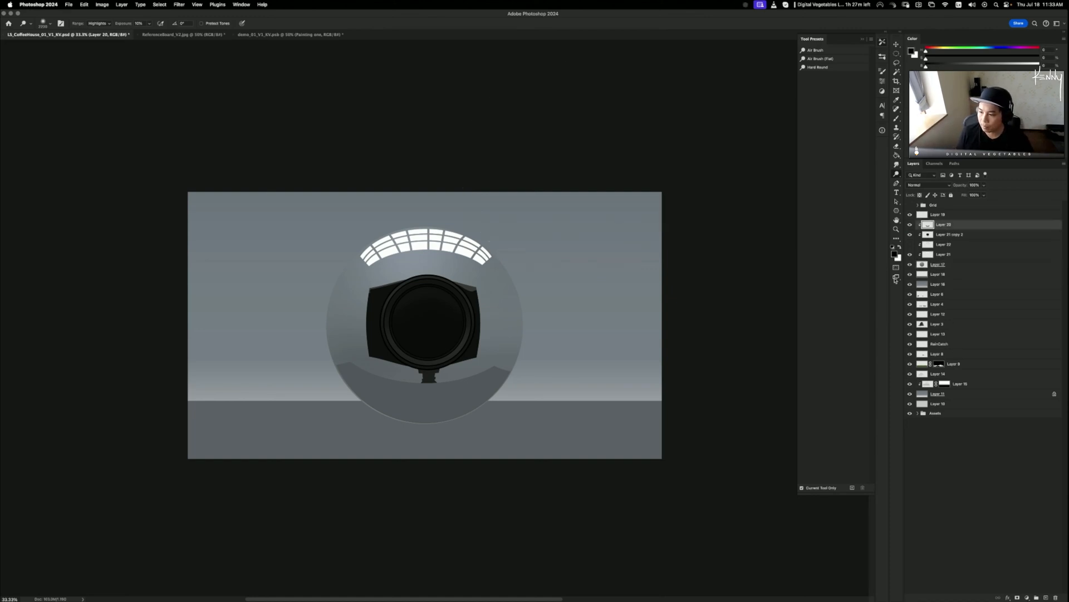
key("bracketleft")
key("bracketleft")
key("bracketleft")
key("bracketleft")
key("bracketleft")
key("bracketleft")
key("bracketleft")
key("bracketleft")
key("bracketleft")
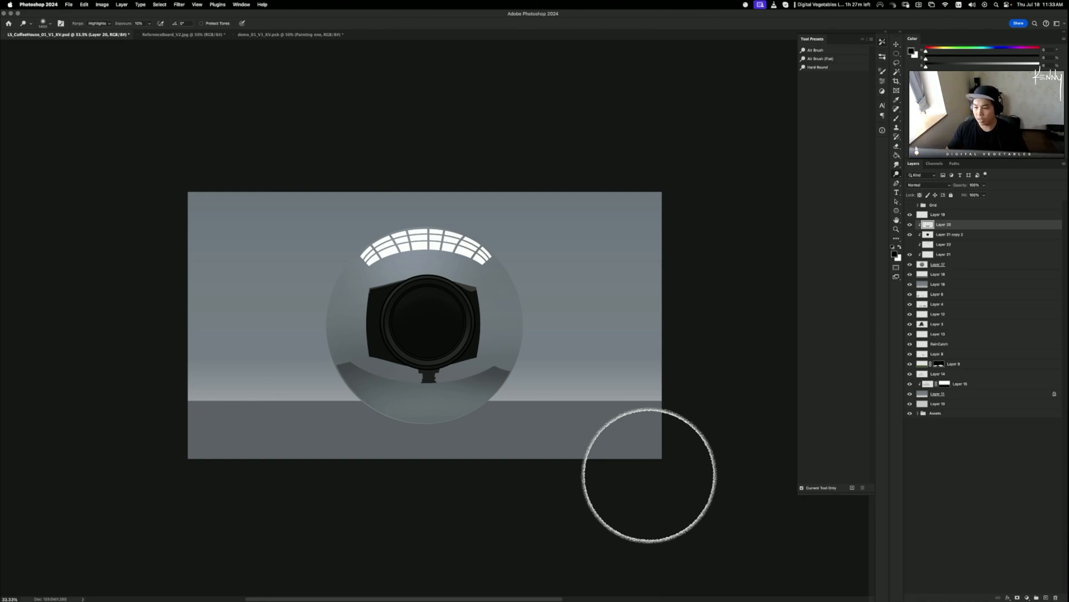
left_click(949, 255, "shift")
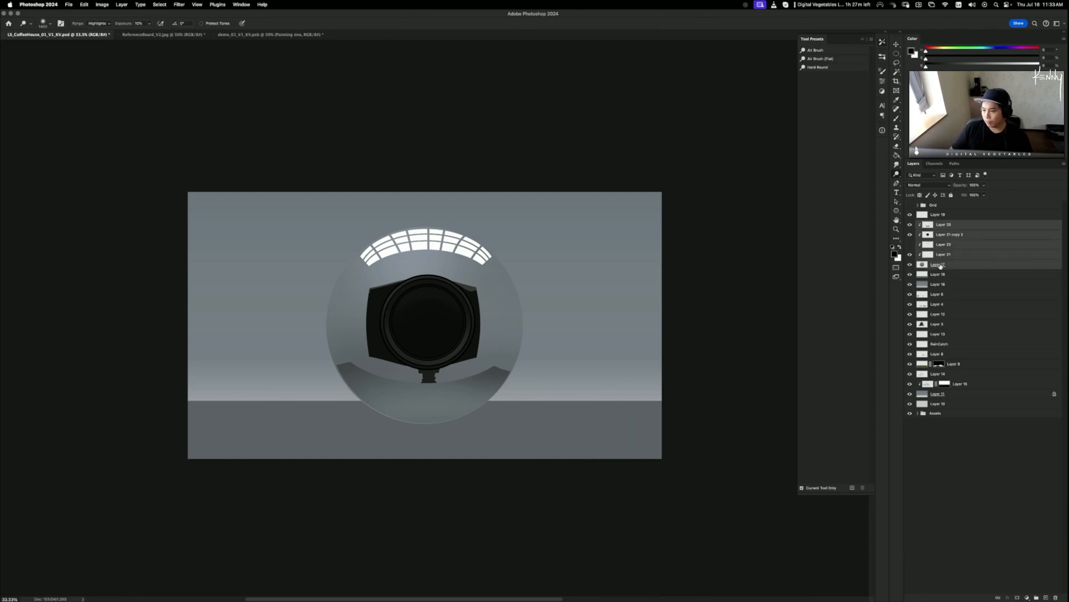
- Group the selected sphere layers into Group 1 and check its visibility
key("super+g")
left_click(910, 224)
left_click(910, 224)
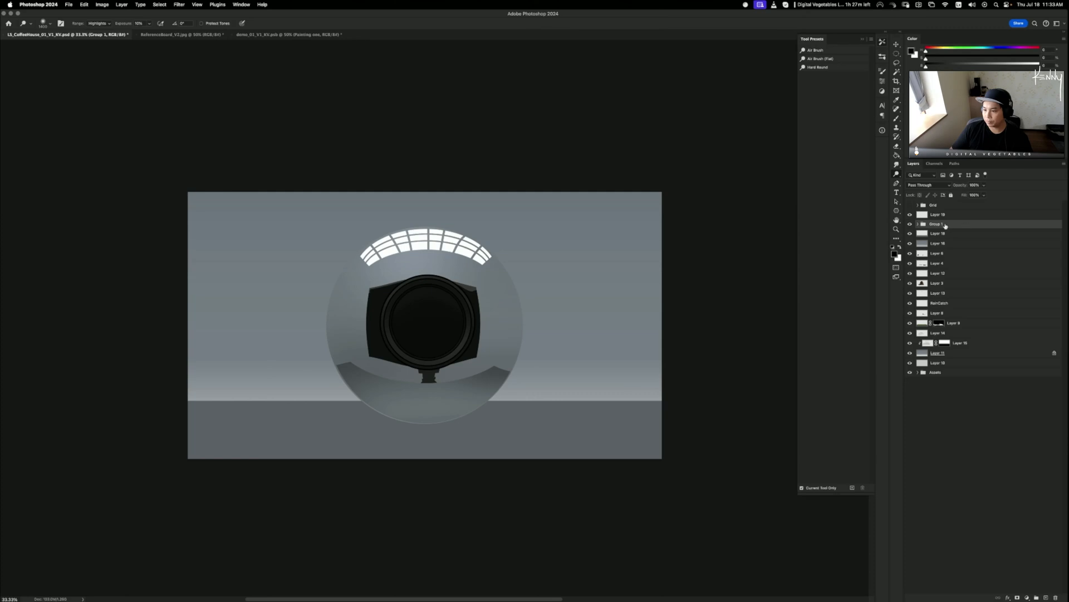
- Duplicate Group 1 and merge the copy into a single Group 1 copy layer
key("super+j")
left_click(910, 224)
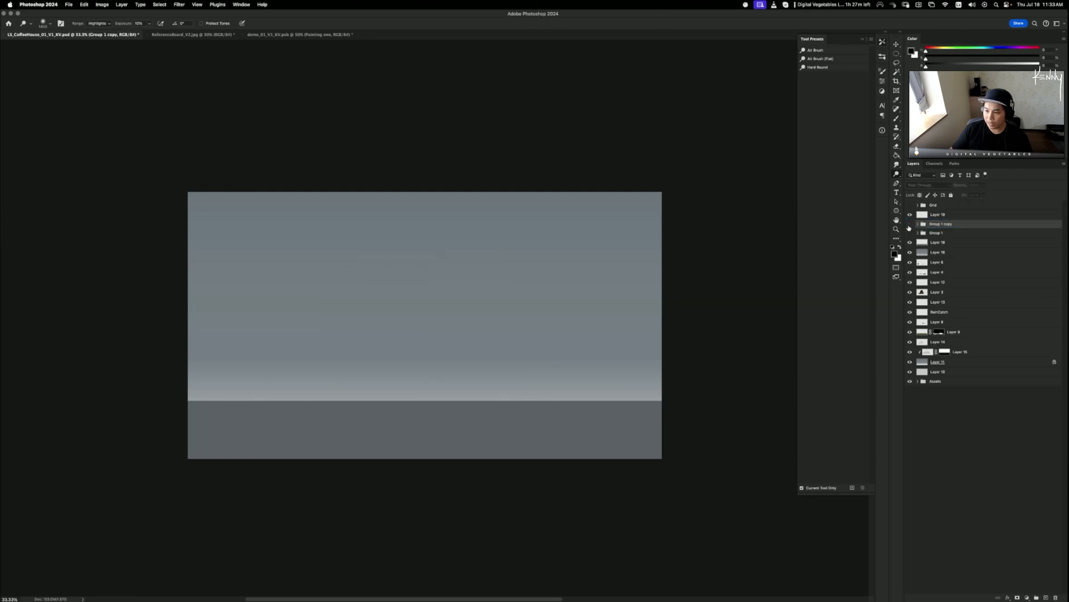
left_click(911, 224)
key("super+e")
left_click(911, 225)
left_click(911, 224)
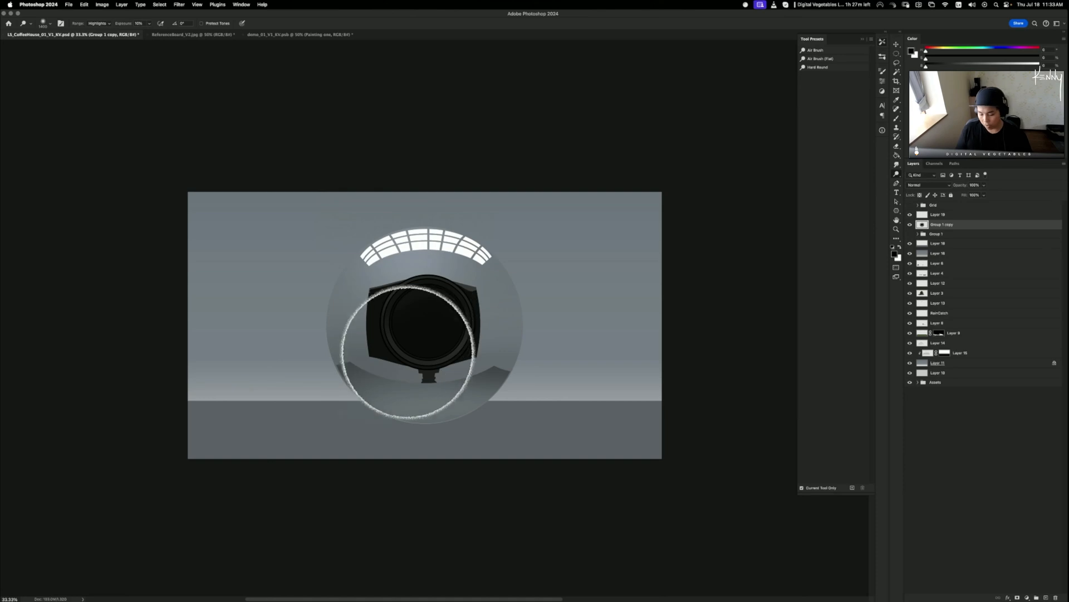
key("super+minus")
key("super+minus")
key("super+equal")
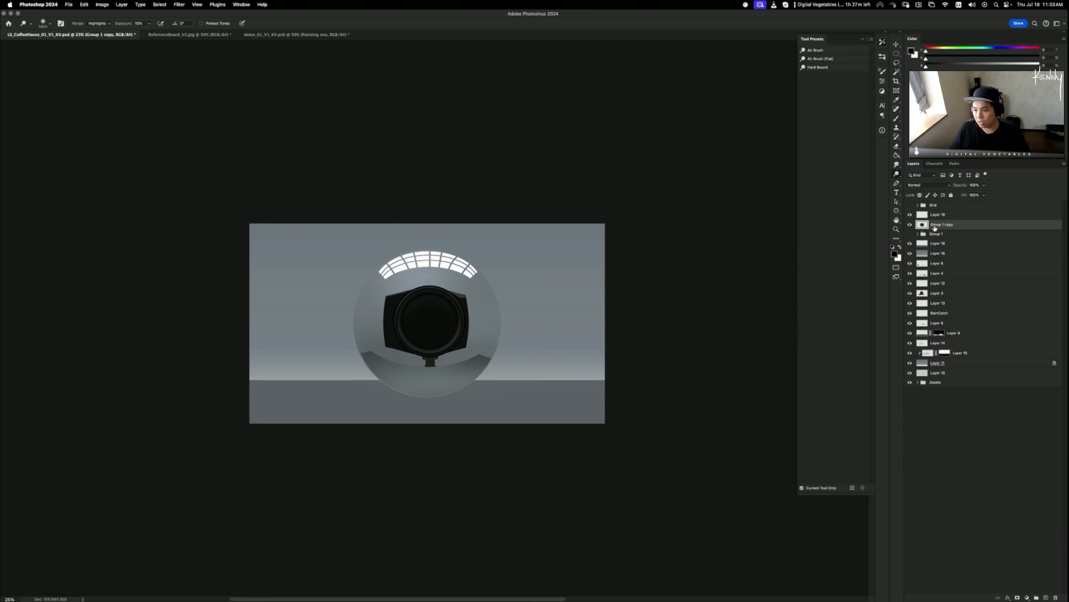
- Duplicate the merged sphere and turn it grey with Lightness 100, then Lightness -53
key("super+j")
key("super+u")
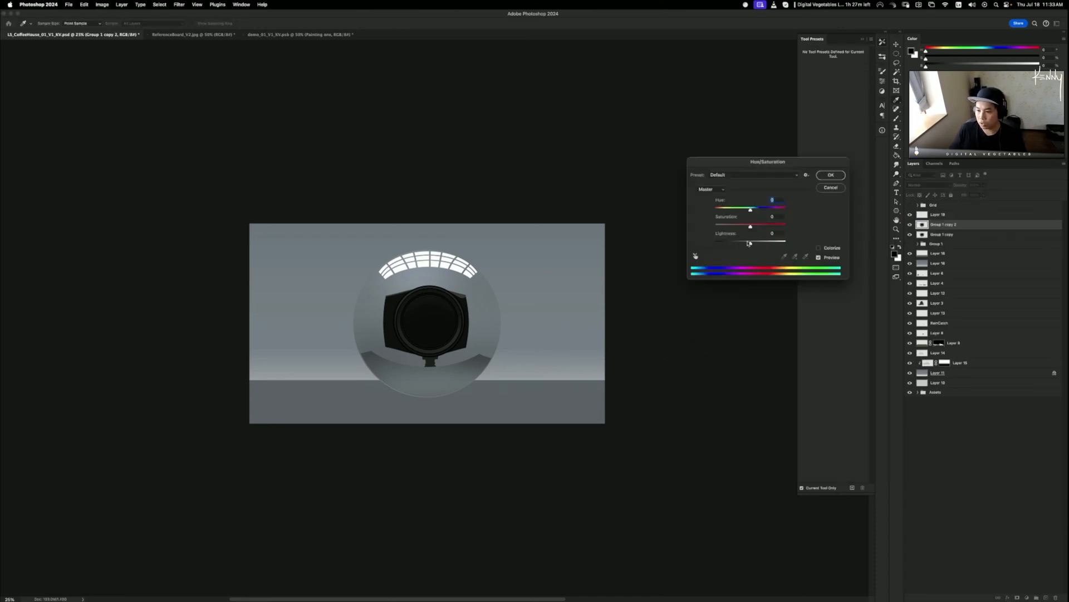
left_click_drag(750, 243, 787, 244)
left_click(831, 175)
key("super+u")
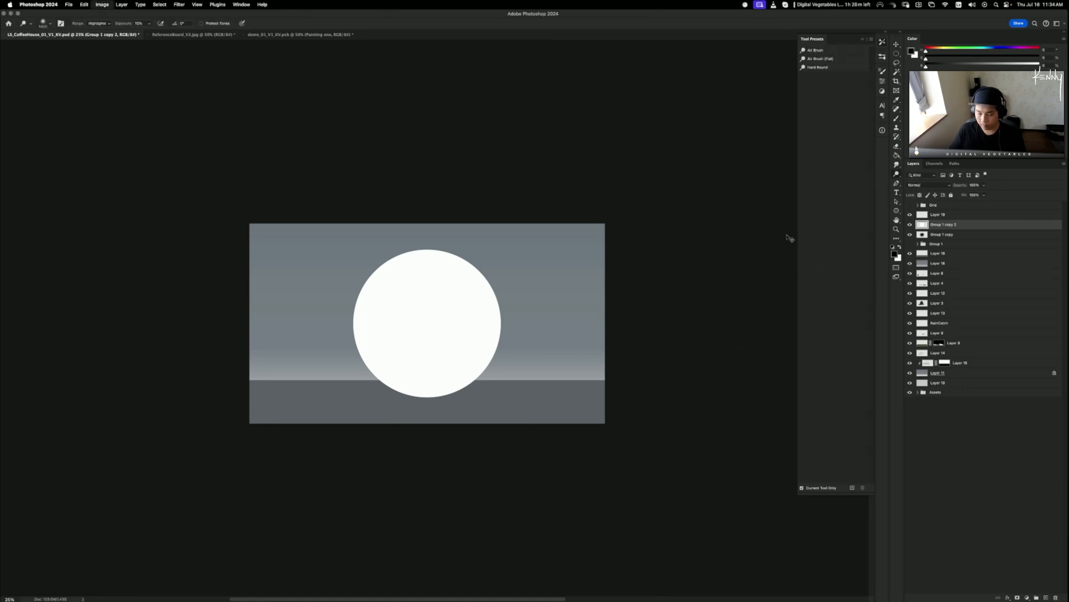
left_click_drag(751, 244, 733, 246)
left_click(829, 174)
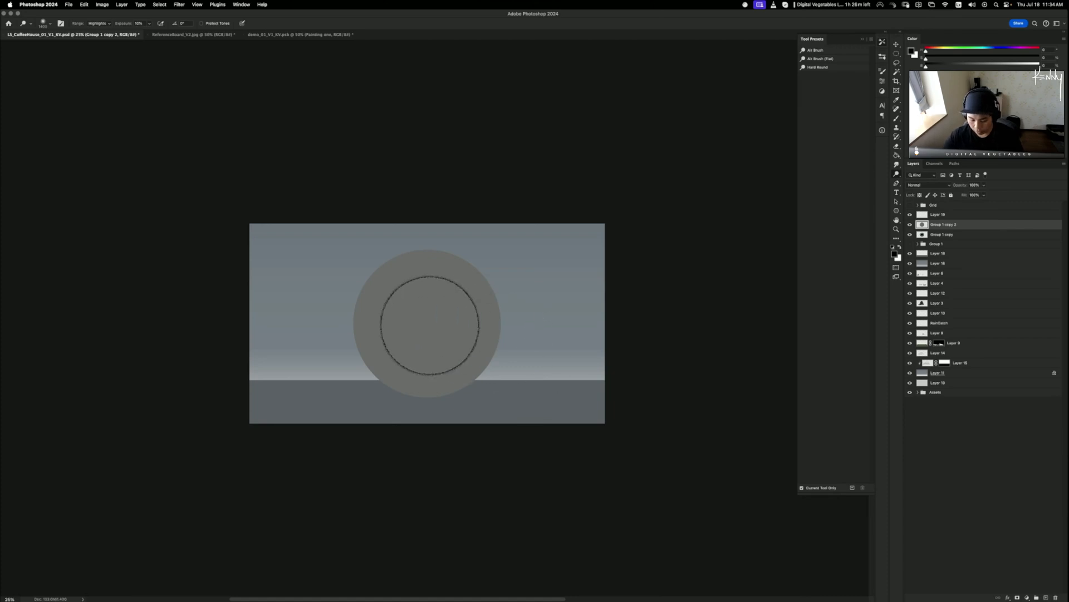
- Paint a bright highlight on the grey sphere's top and darken its lower-left side
key("bracketright")
key("bracketright")
key("bracketright")
key("bracketright")
key("bracketright")
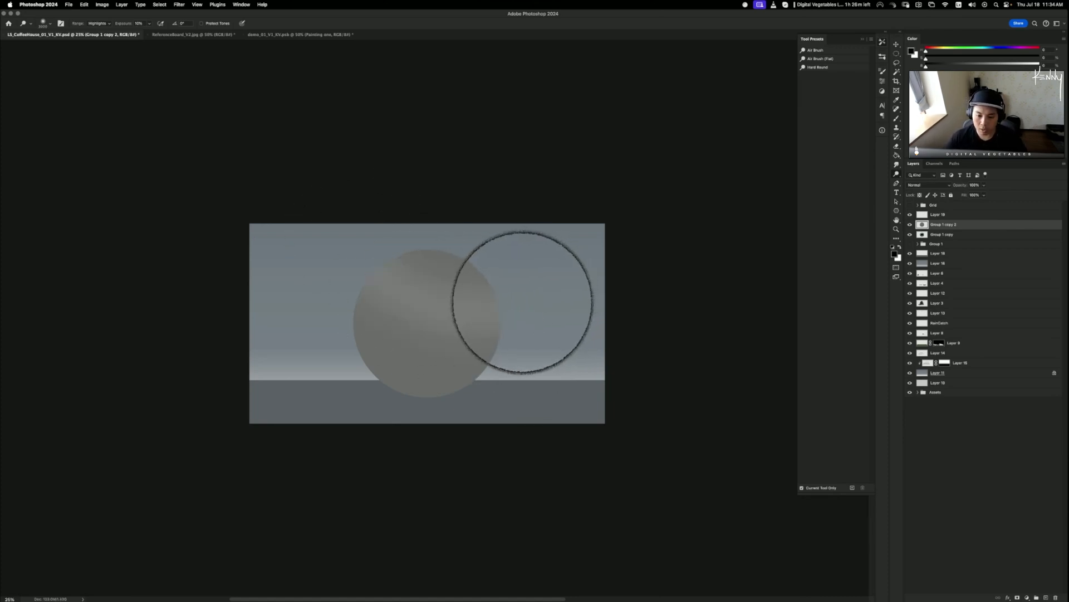
mouse_move(449, 313)
left_mouse_down()
mouse_move(514, 296)
mouse_move(427, 303)
mouse_move(488, 279)
mouse_move(447, 262)
left_mouse_up()
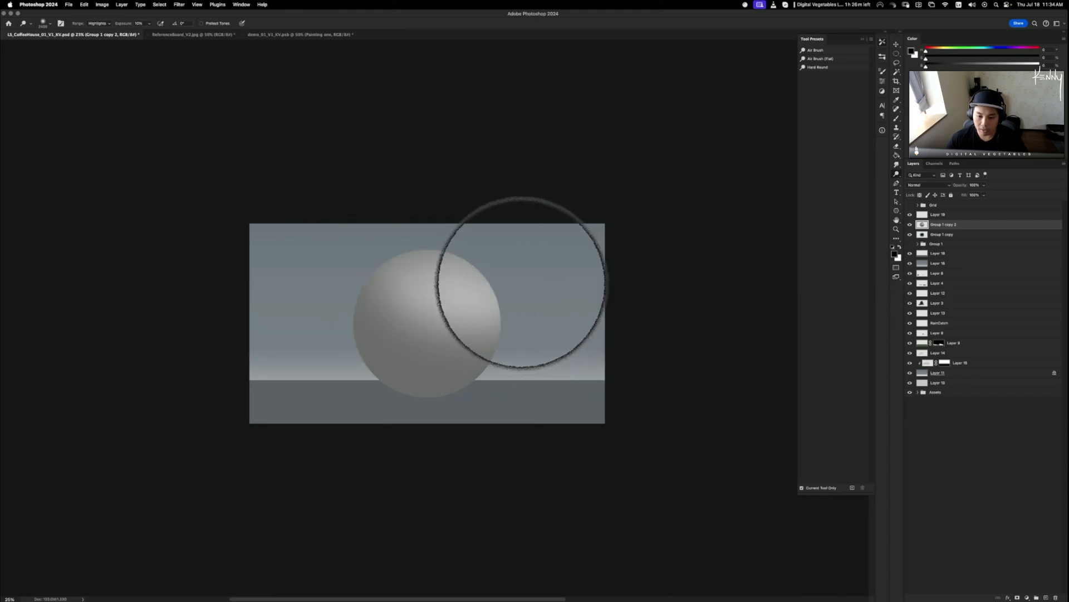
mouse_move(520, 282)
left_mouse_down()
mouse_move(429, 305)
mouse_move(480, 312)
left_mouse_up()
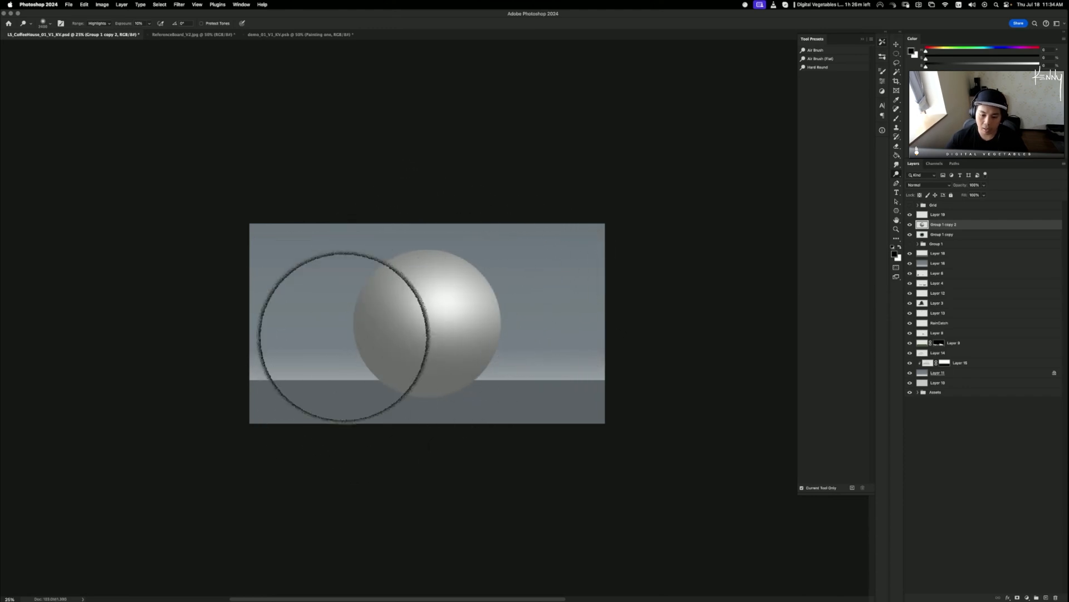
mouse_move(518, 420)
left_mouse_down()
mouse_move(326, 399)
mouse_move(420, 423)
mouse_move(389, 394)
mouse_move(418, 404)
mouse_move(359, 347)
left_mouse_up()
key("bracketleft")
key("bracketleft")
key("bracketleft")
key("bracketleft")
key("bracketleft")
key("bracketleft")
key("bracketleft")
key("bracketleft")
key("bracketleft")
key("bracketleft")
key("bracketleft")
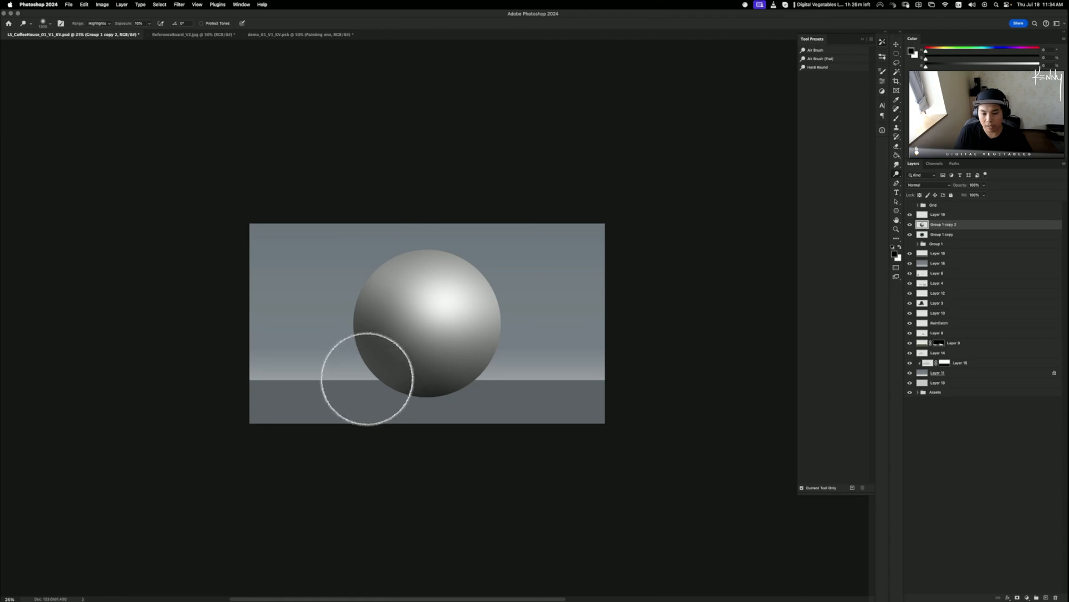
key("bracketleft")
key("bracketleft")
key("bracketleft")
key("bracketleft")
key("bracketleft")
key("bracketleft")
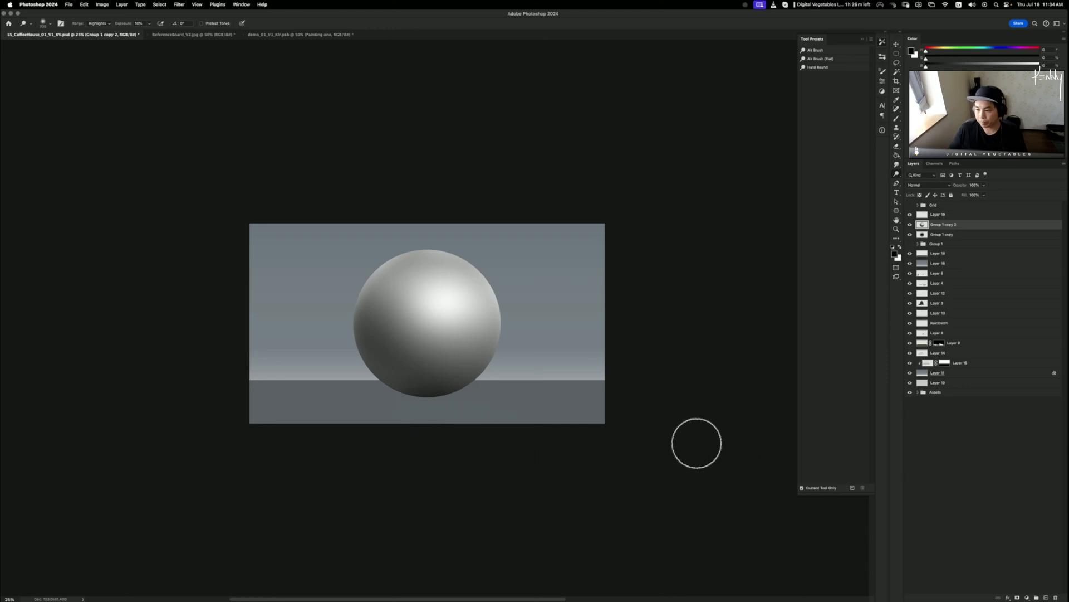
- Toggle Group 1 copy 2 against the chrome sphere, leave it hidden, and select Group 1 copy
left_click(911, 225)
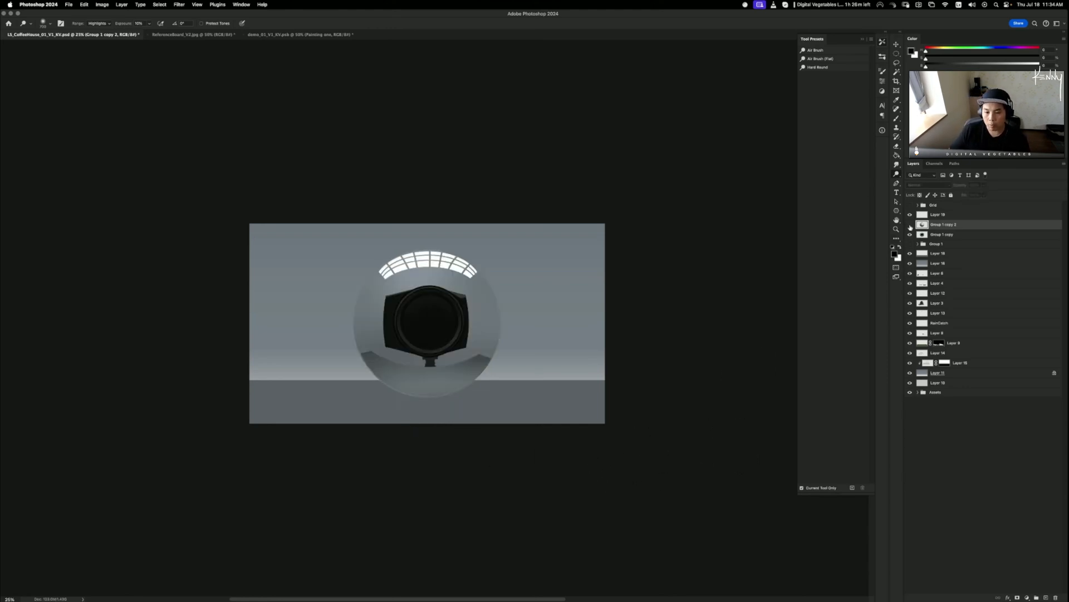
left_click(910, 225)
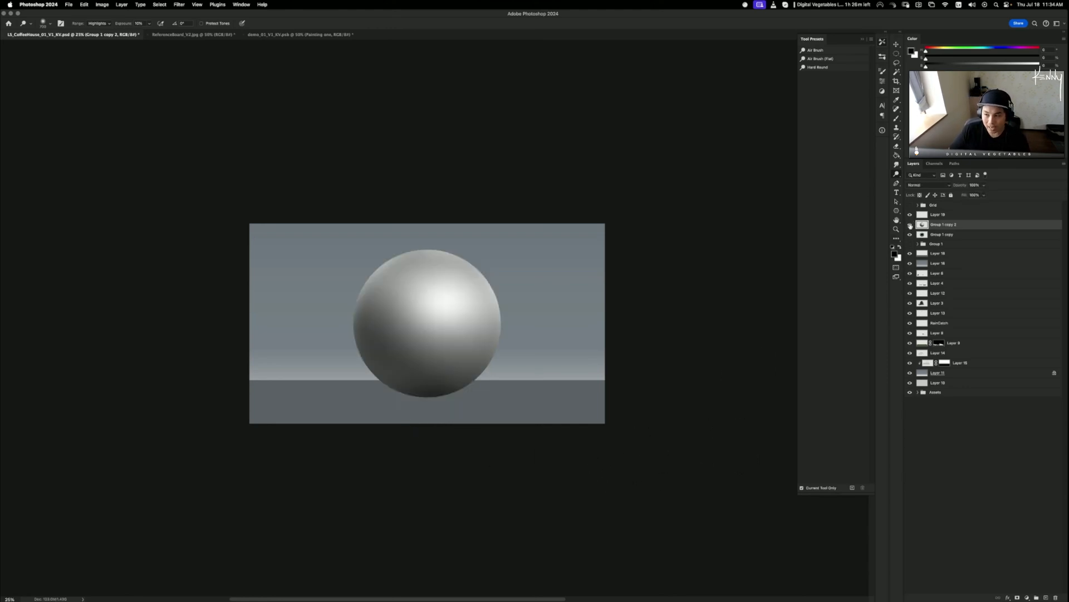
left_click(911, 225)
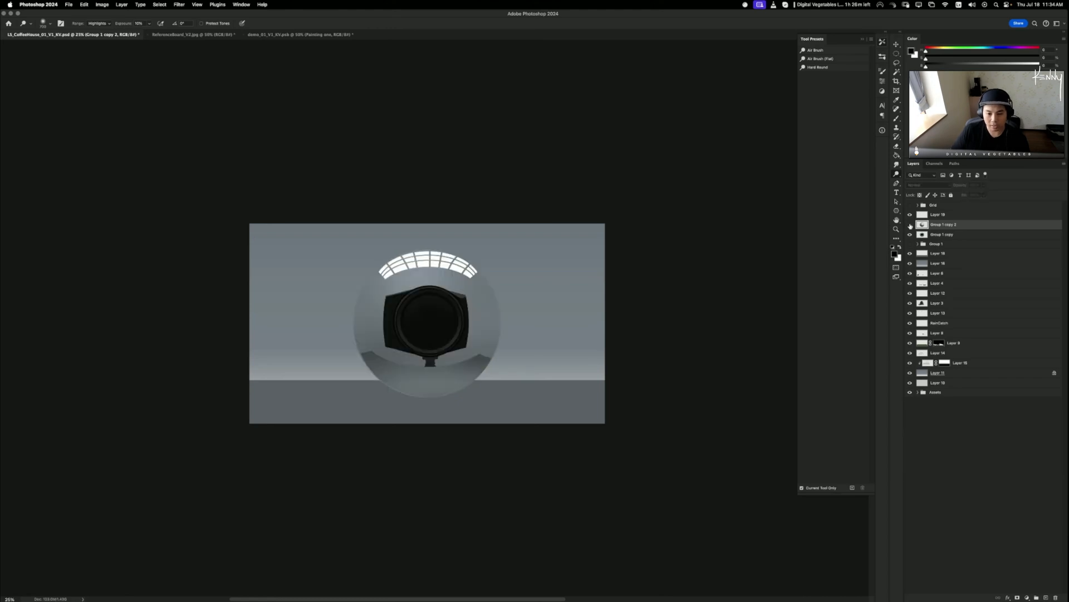
left_click(911, 224)
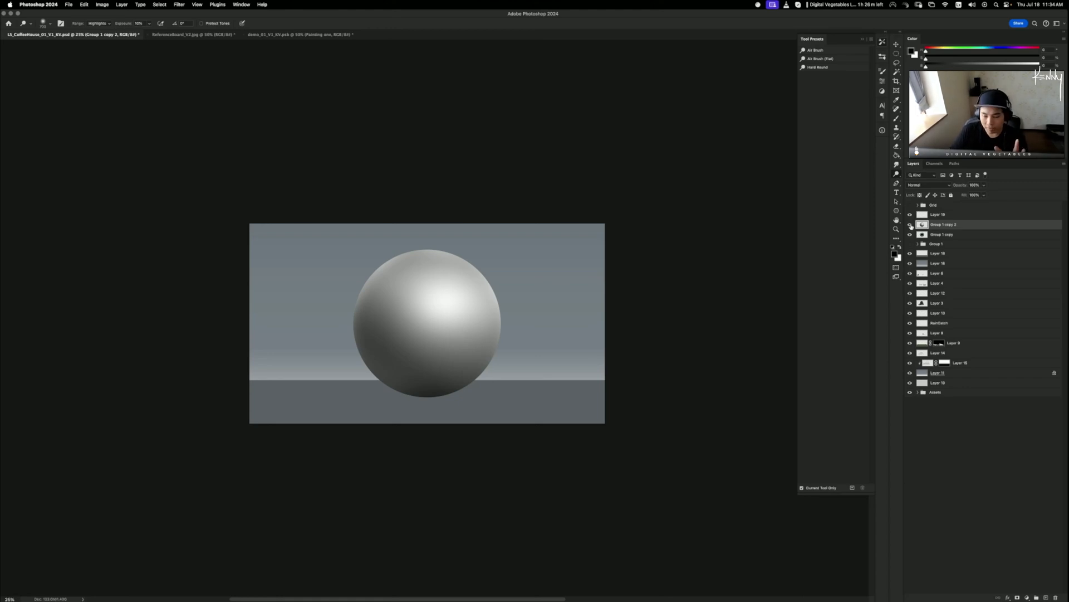
left_click(911, 225)
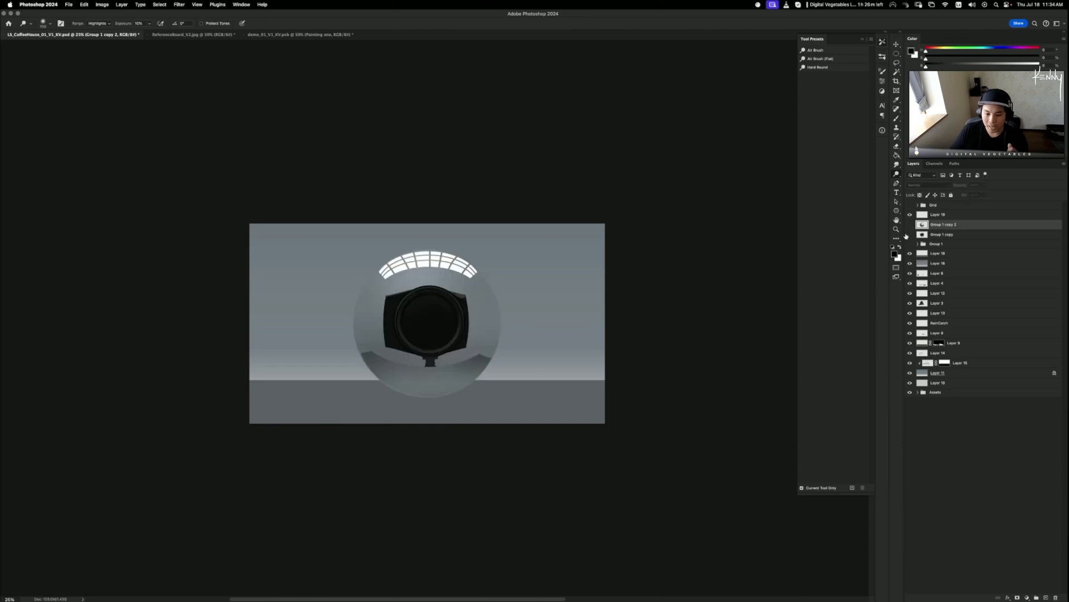
left_click(909, 234)
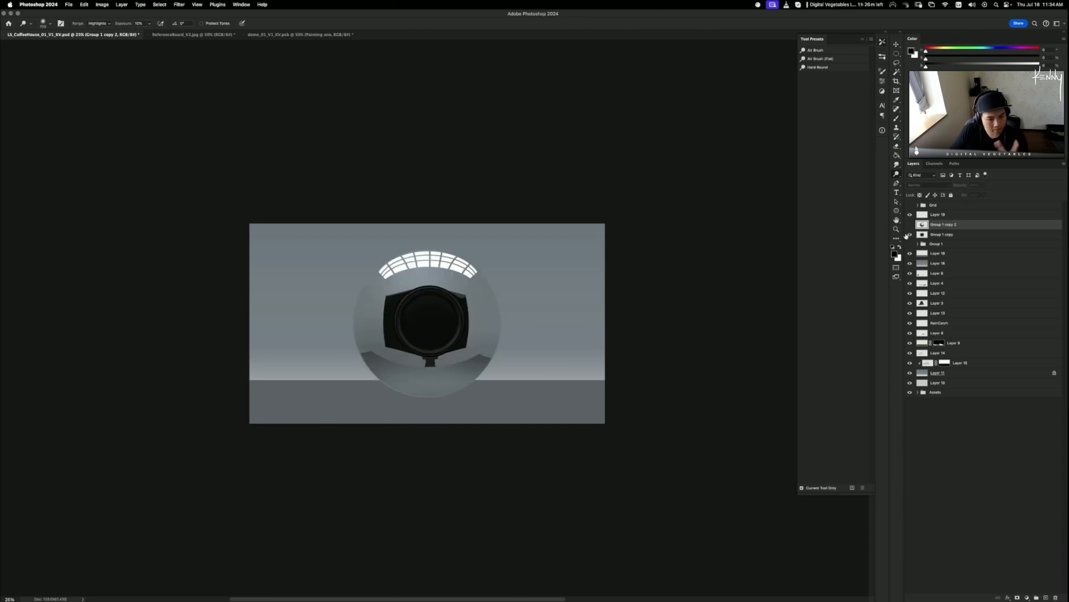
left_click(907, 225)
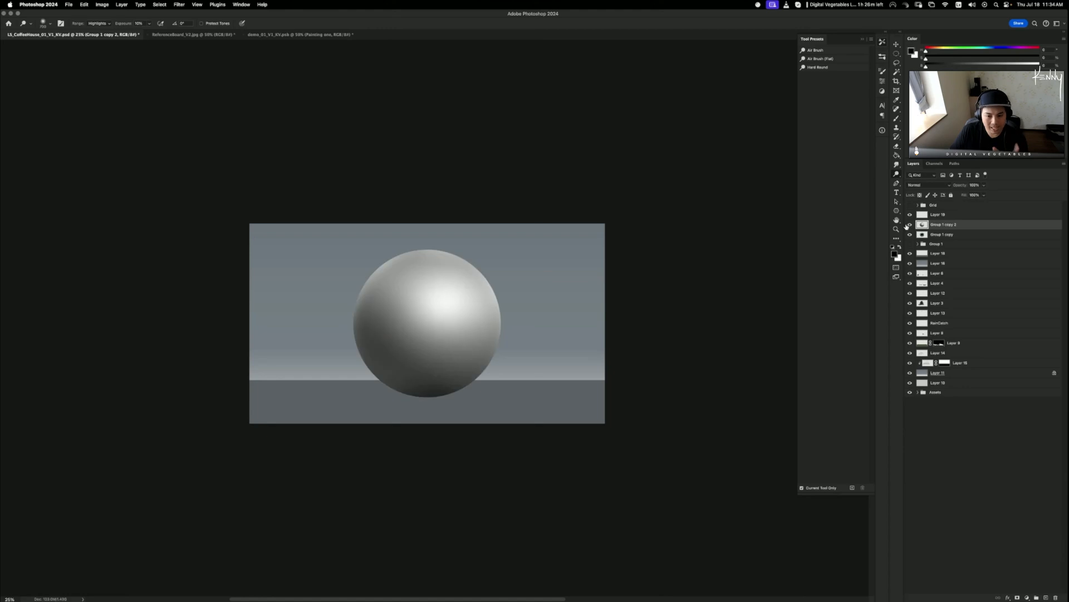
left_click(907, 225)
left_click(907, 225)
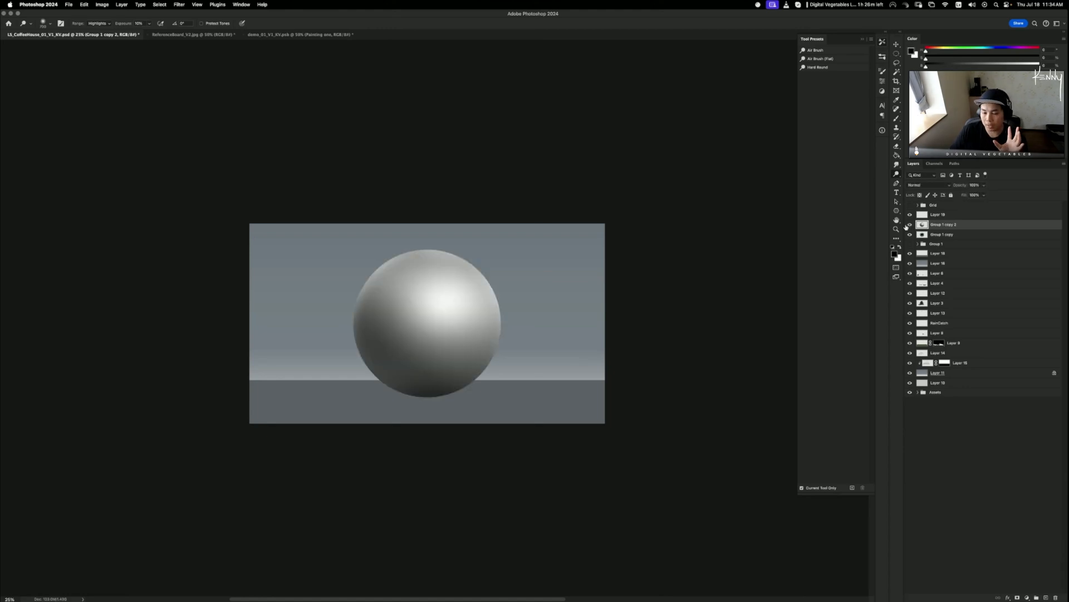
left_click(907, 225)
left_click(907, 225)
left_click(907, 225)
left_click(940, 236)
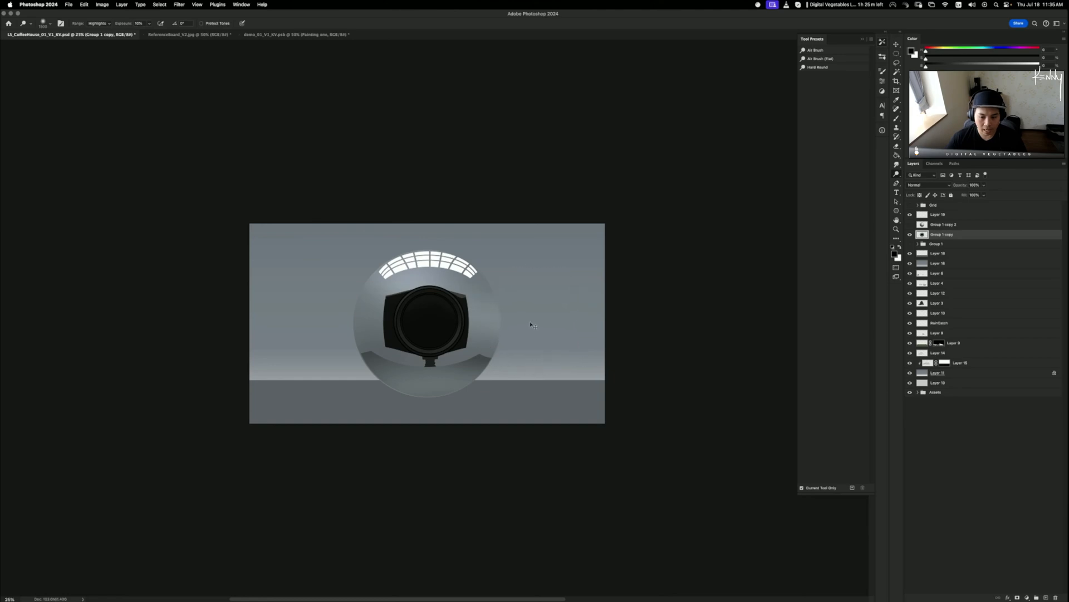
- Set the Dodge range to Midtones, then Highlights, and rework the sphere's lower-half shading
left_click(98, 23)
left_click(103, 33)
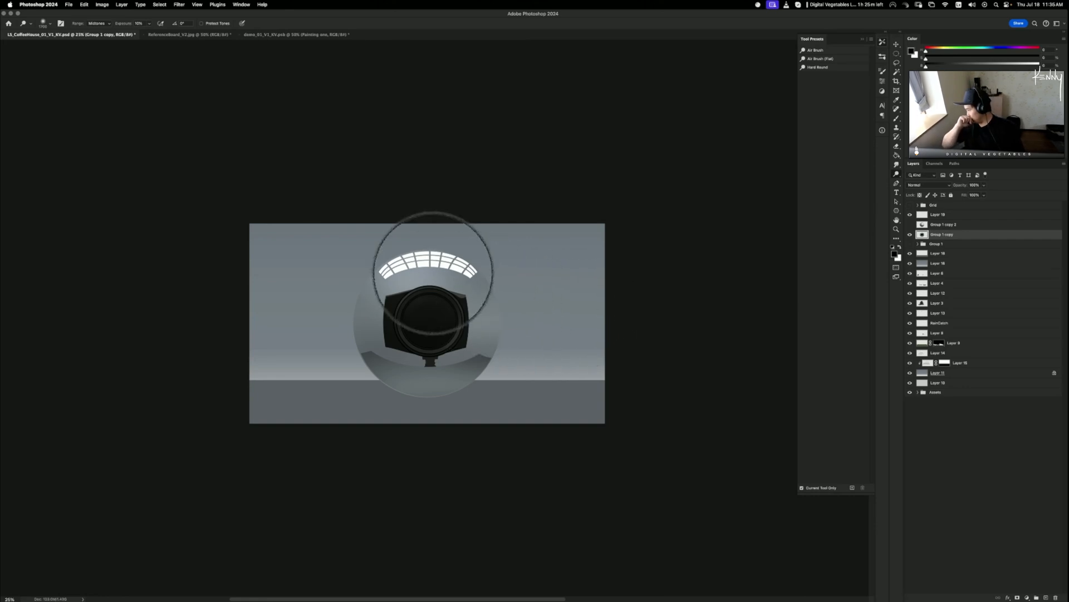
mouse_move(434, 273)
left_mouse_down()
mouse_move(458, 322)
mouse_move(546, 310)
mouse_move(533, 294)
mouse_move(456, 270)
left_mouse_up()
key("super+z")
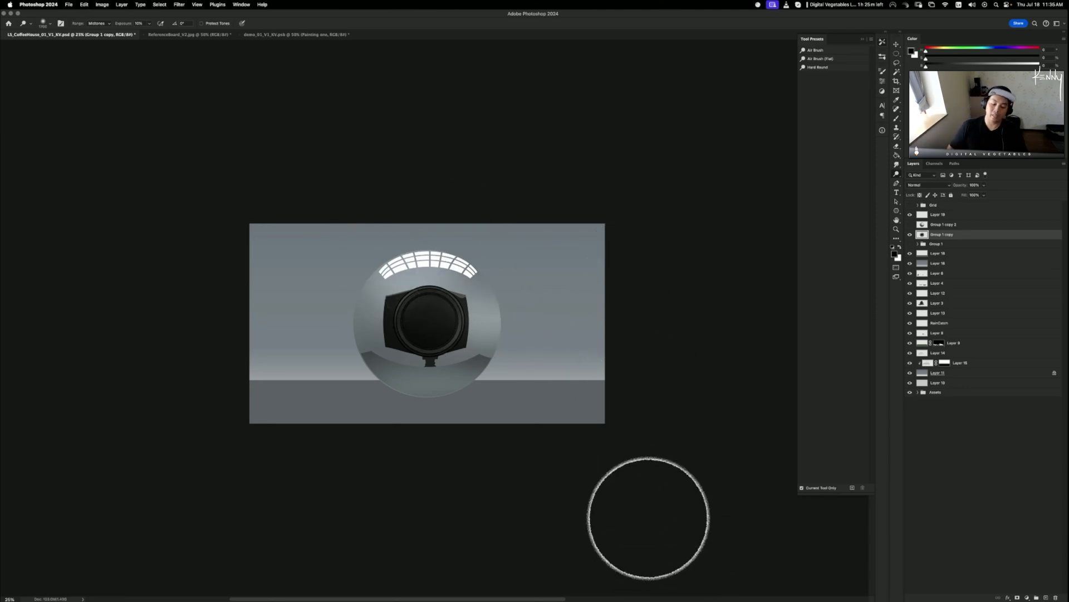
key("bracketright")
key("bracketright")
key("bracketright")
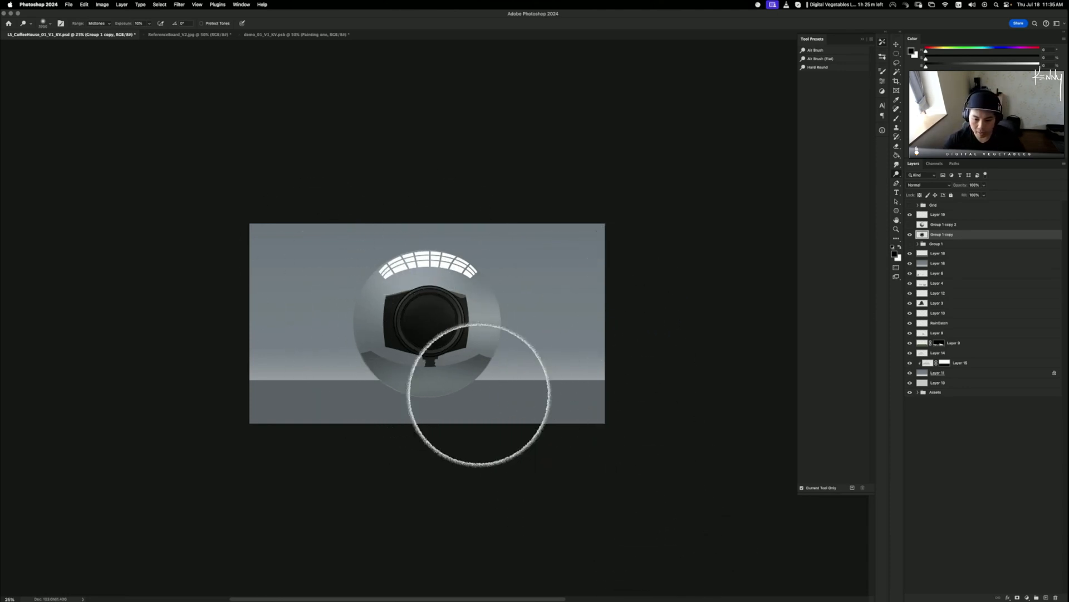
left_click(99, 23)
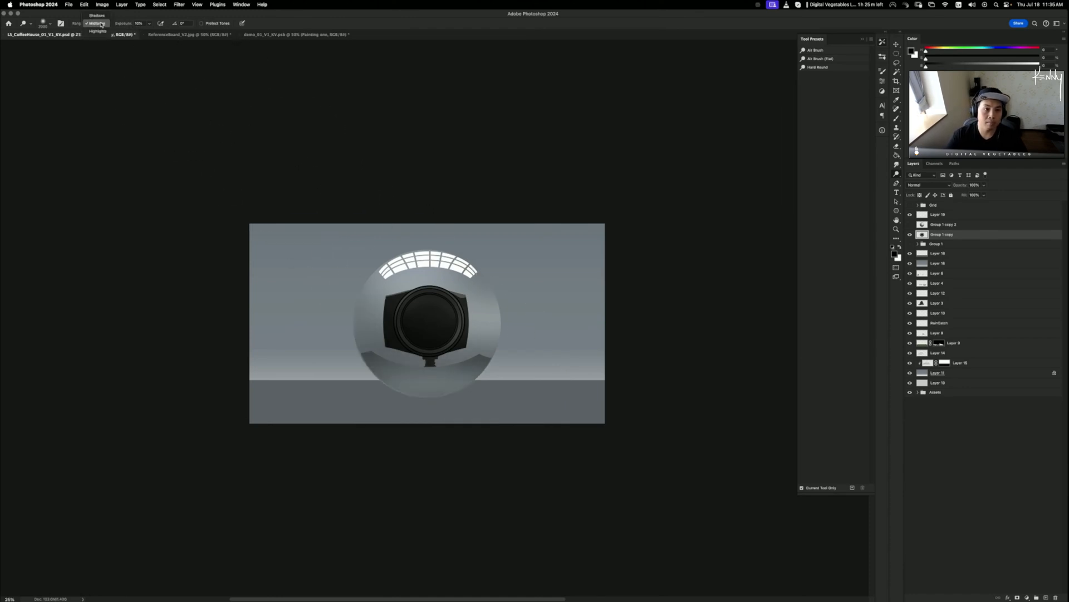
left_click(99, 31)
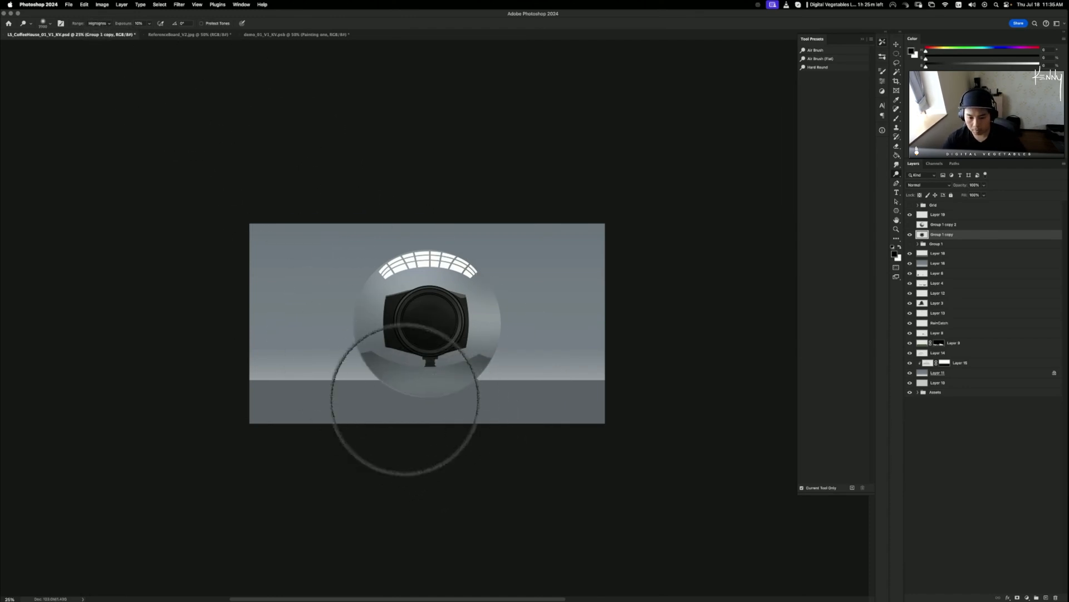
mouse_move(557, 381)
left_mouse_down()
mouse_move(520, 370)
mouse_move(577, 380)
left_mouse_up()
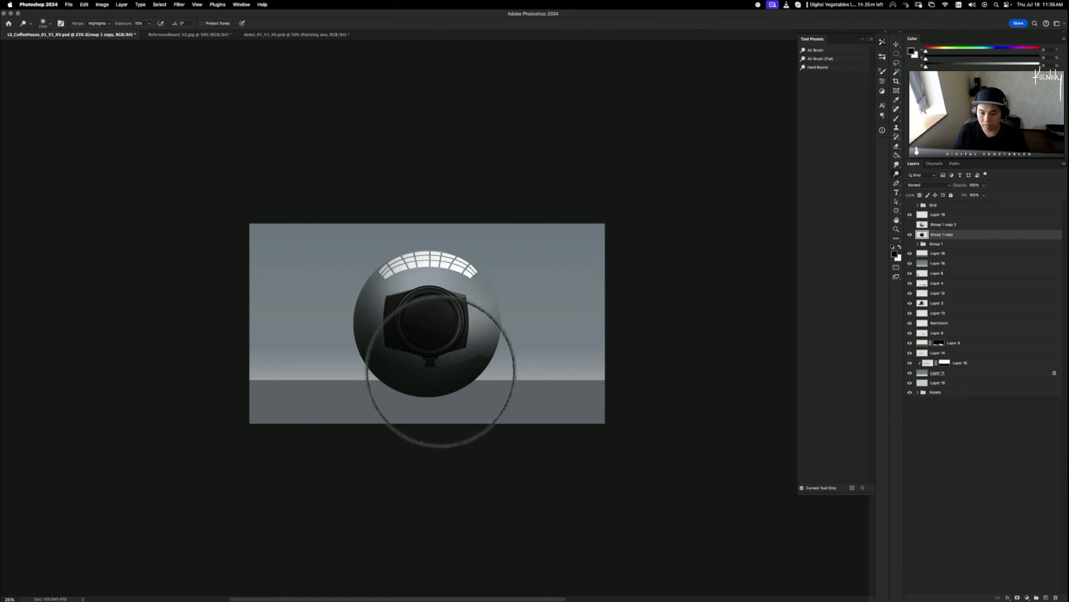
- Lighten the sphere's top highlight, then hide Group 1 copy and activate Group 1 copy 2
key("super+z")
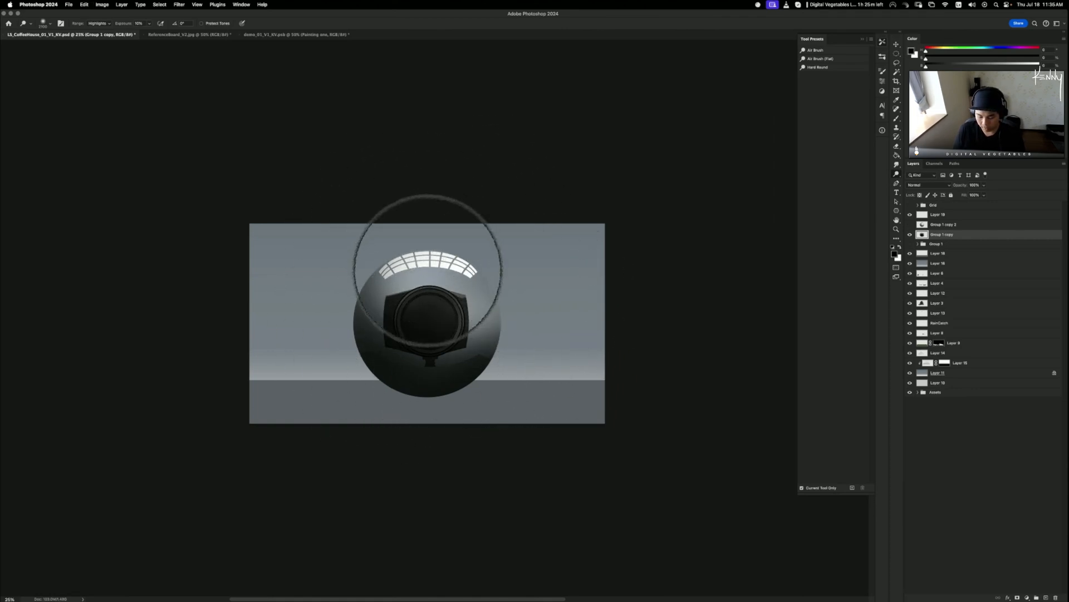
key("bracketleft")
key("bracketleft")
key("bracketleft")
key("bracketleft")
key("bracketleft")
key("bracketleft")
key("bracketleft")
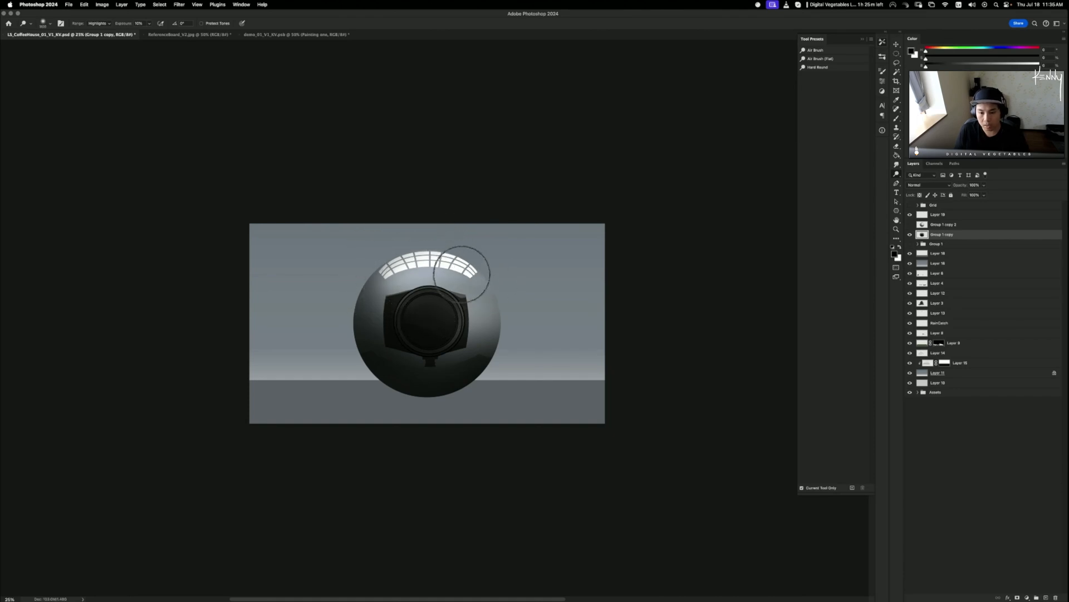
key("bracketleft")
key("bracketleft")
key("bracketleft")
key("bracketleft")
key("bracketleft")
key("bracketleft")
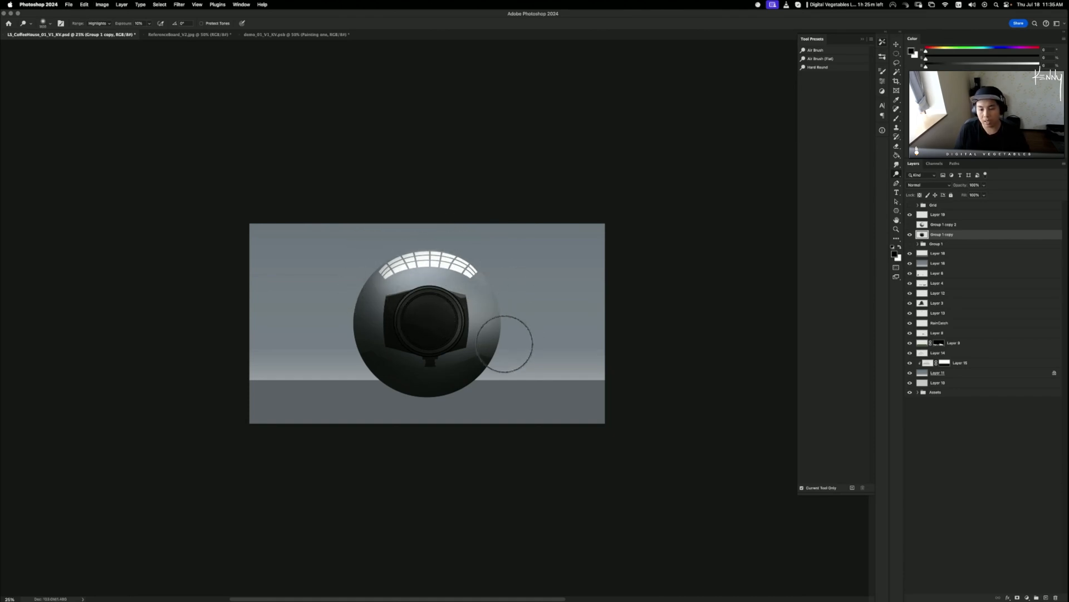
key("bracketright")
key("bracketright")
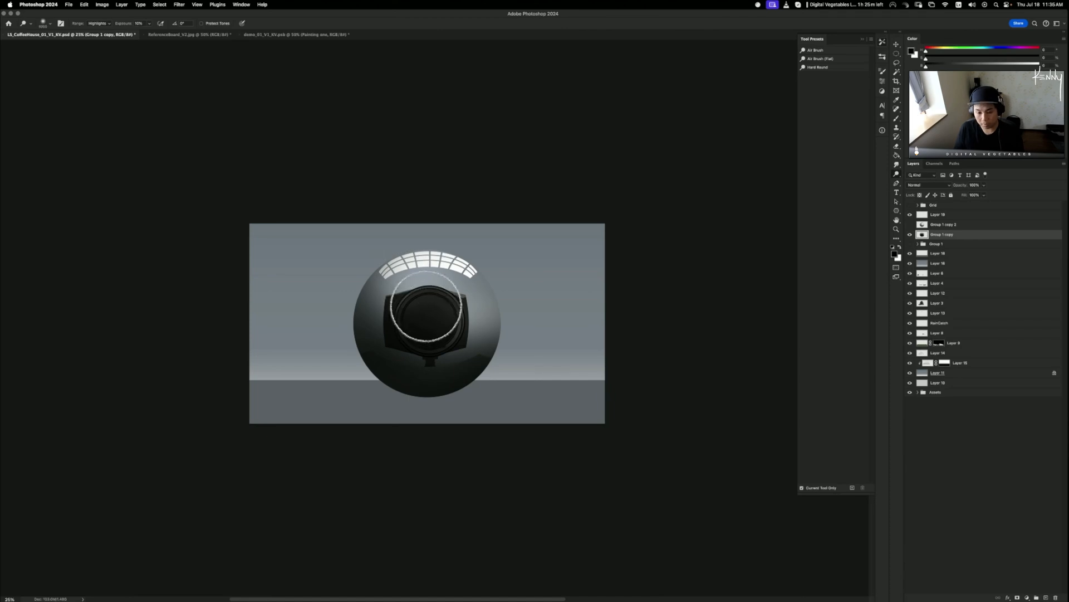
mouse_move(438, 265)
left_mouse_down()
mouse_move(371, 276)
mouse_move(391, 266)
mouse_move(490, 282)
left_mouse_up()
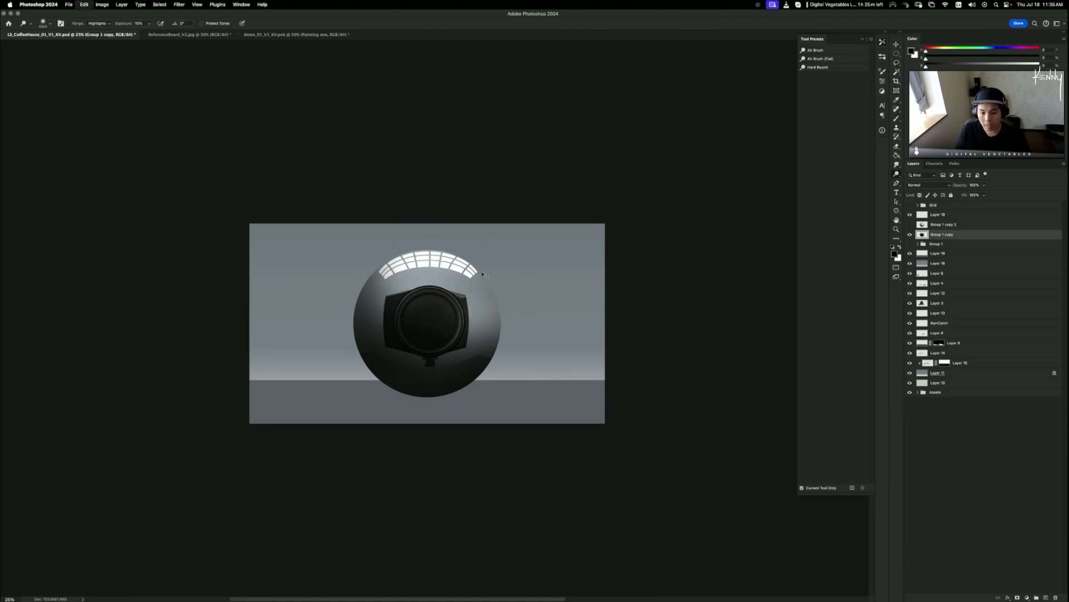
key("bracketleft")
key("bracketleft")
key("bracketleft")
key("bracketleft")
key("bracketleft")
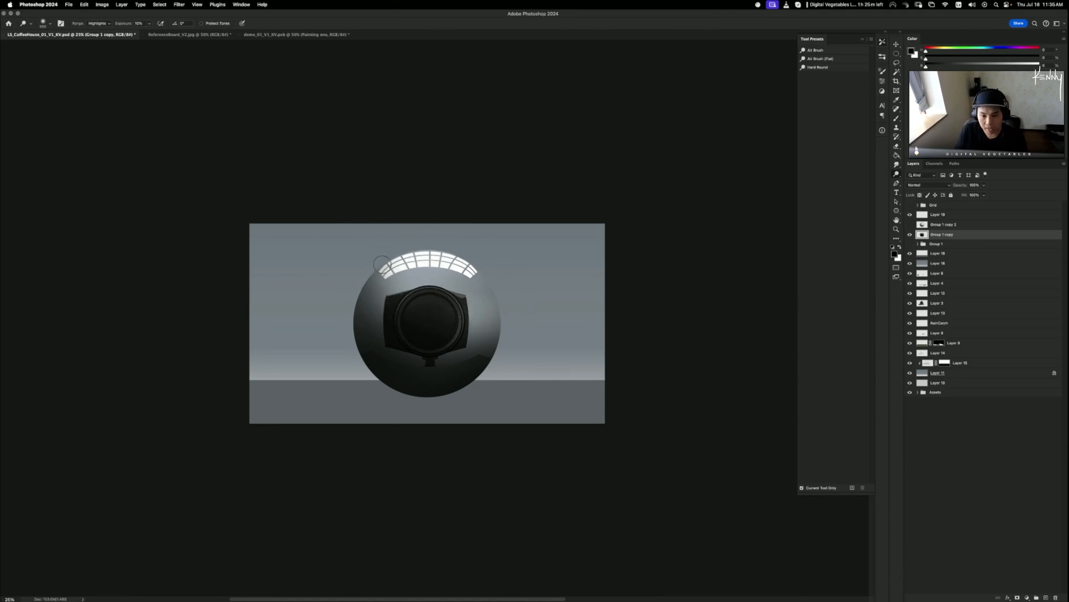
left_click(910, 234)
key("alt+bracketright")
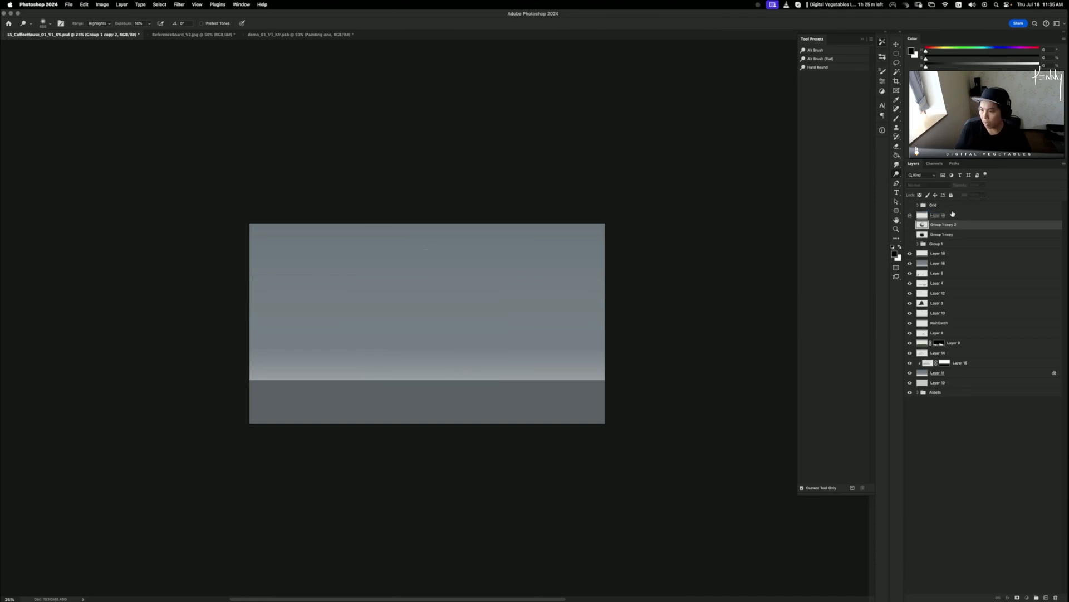
- On Layer 19, switch the brush to red and draw a guide line along the horizon
left_click(953, 214)
key("b")
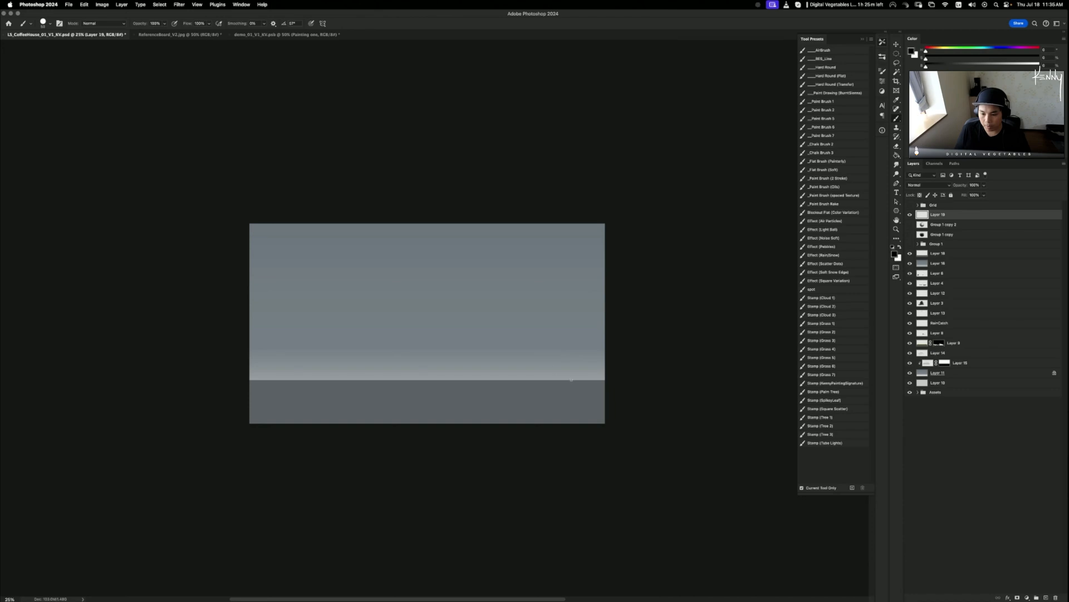
left_click_drag(571, 380, 249, 380)
key("super+z")
left_click(1039, 56)
left_click(1039, 65)
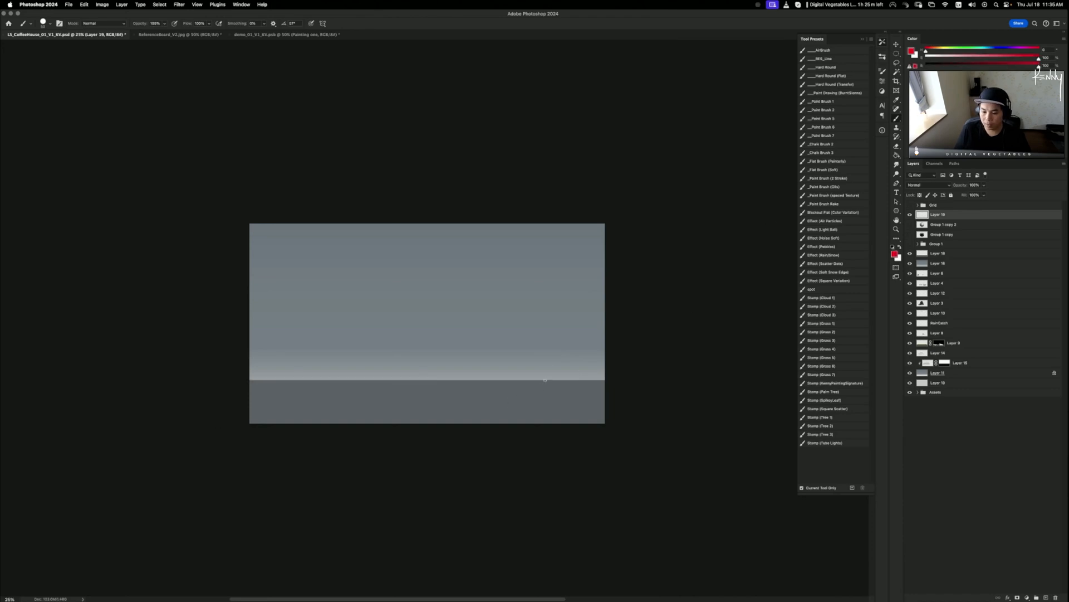
left_click_drag(558, 380, 310, 381)
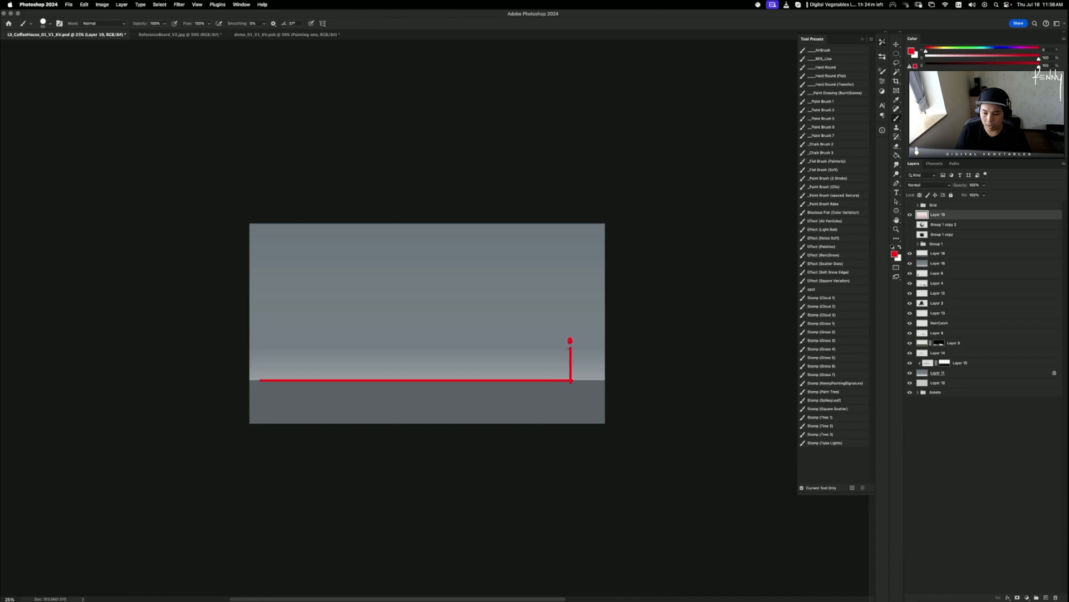
- Draw diagonal perspective lines and corner marks, undoing the unwanted strokes
left_click(281, 381, "shift")
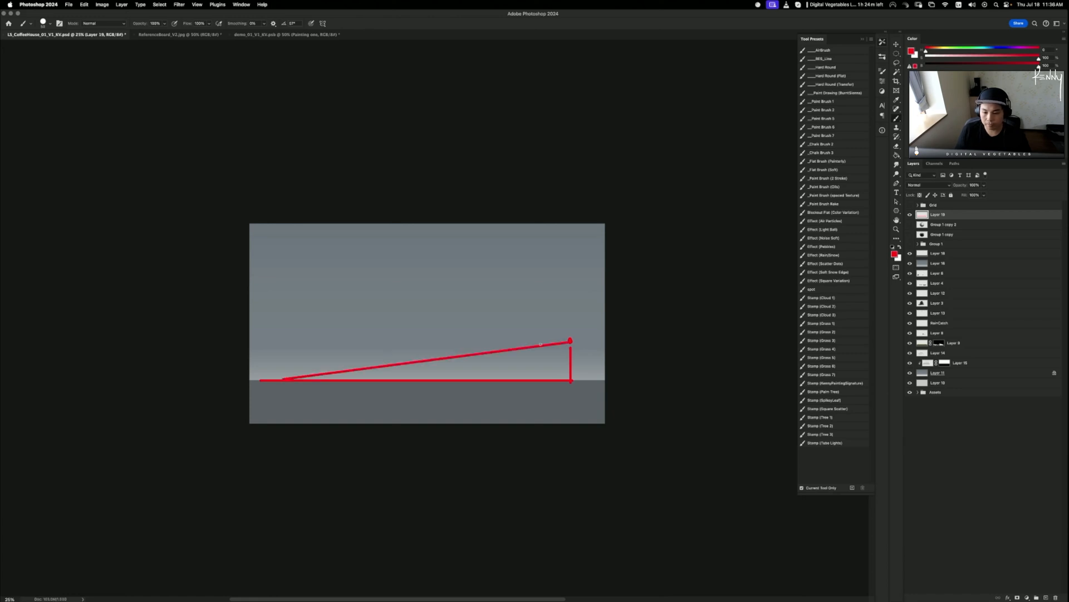
key("super+z")
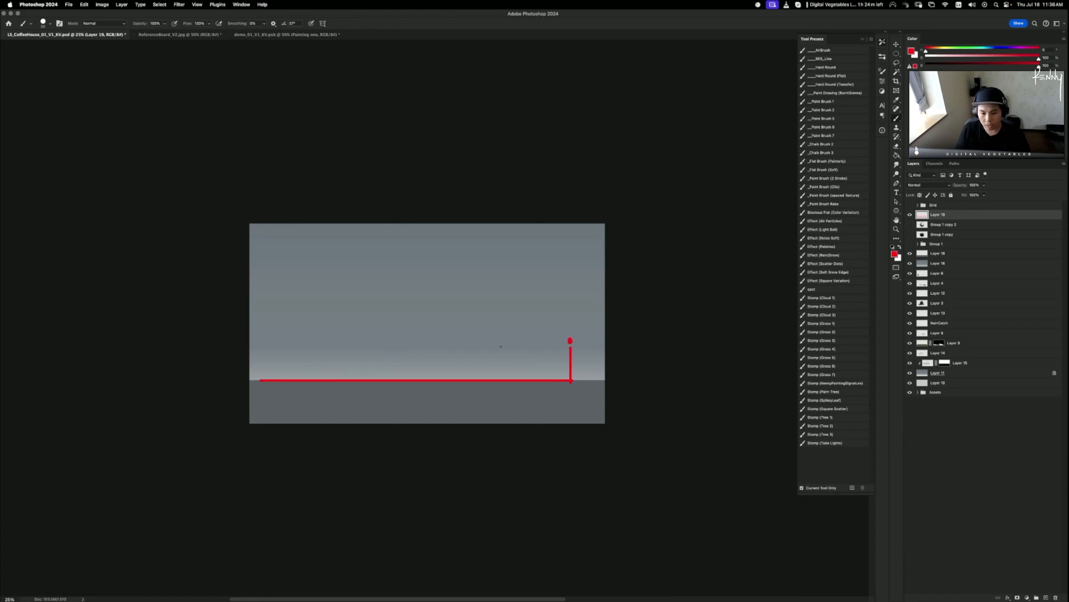
left_click(273, 377, "shift")
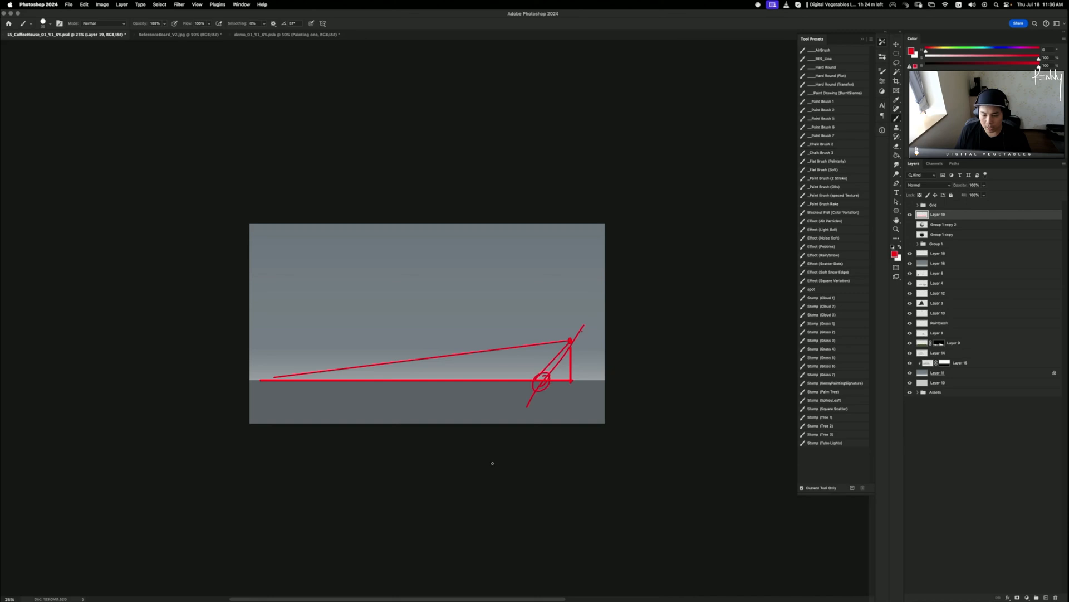
key("super+z")
key("super+z")
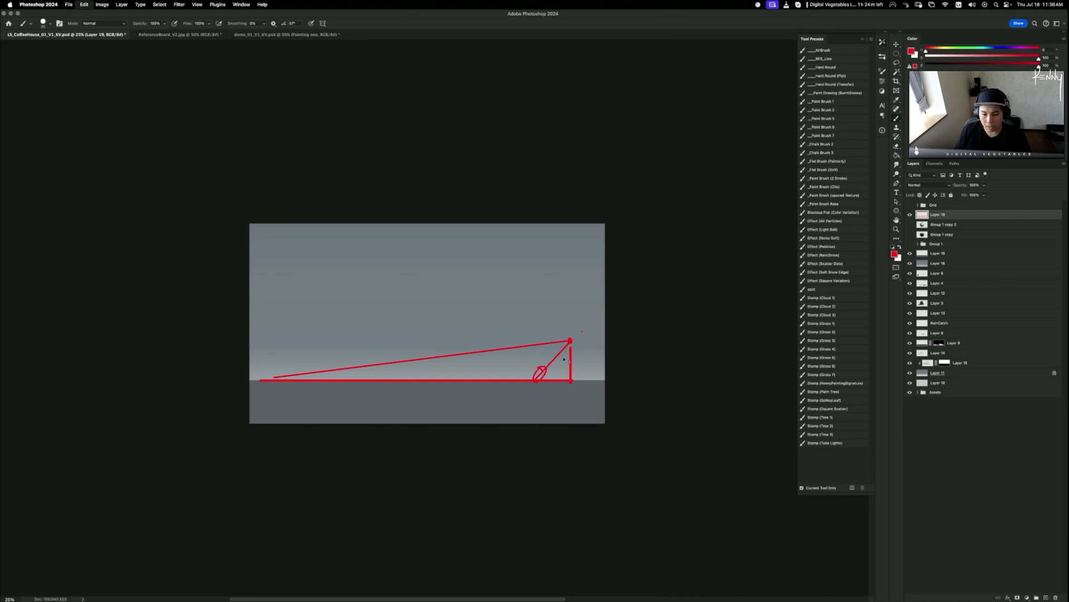
key("super+z")
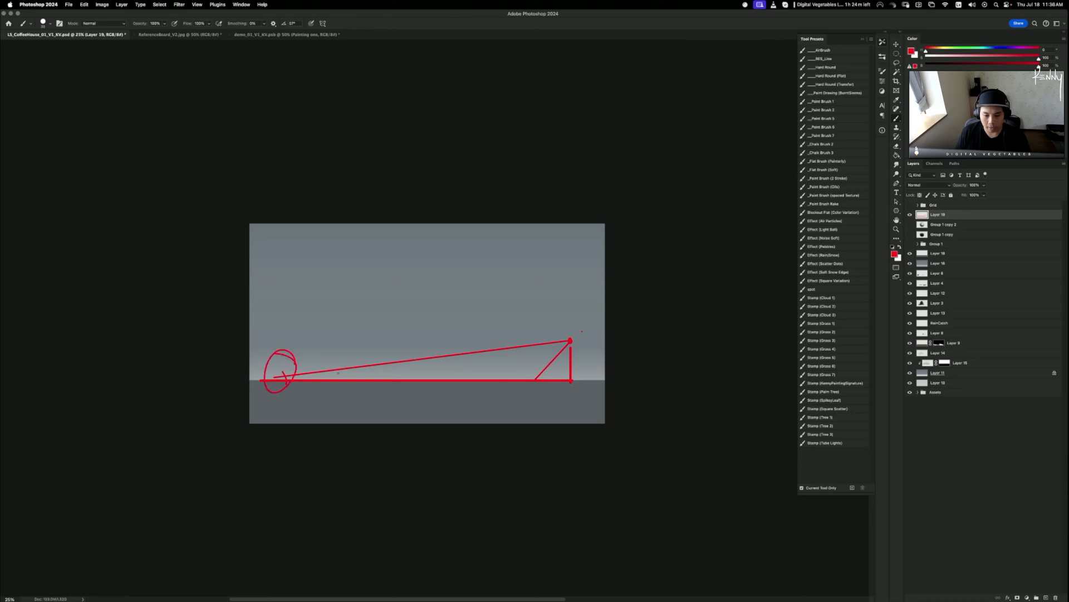
key("super+z")
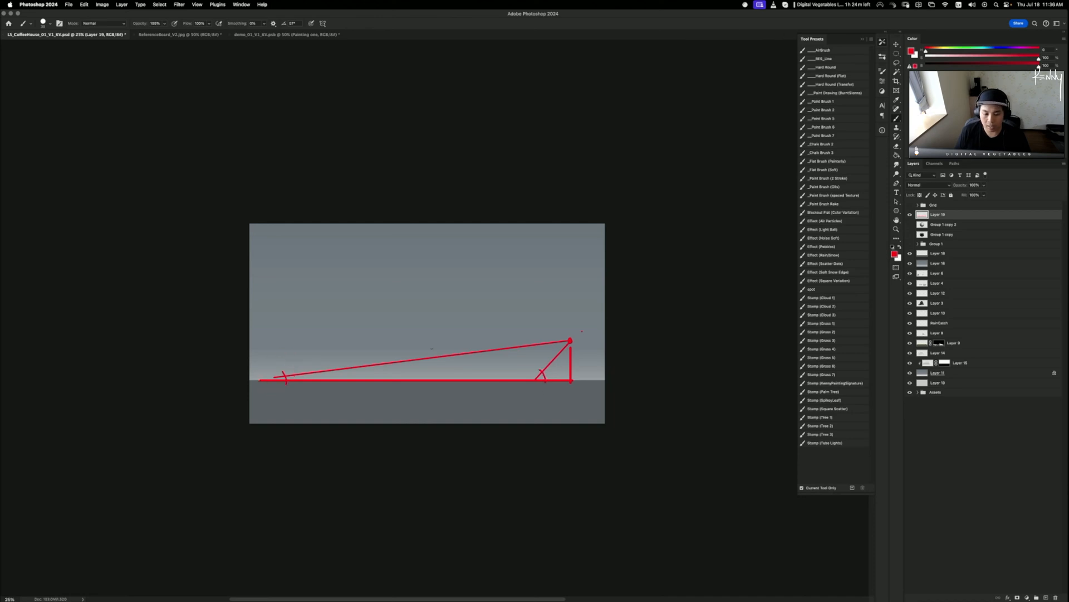
left_click_drag(543, 371, 508, 252)
key("super+z")
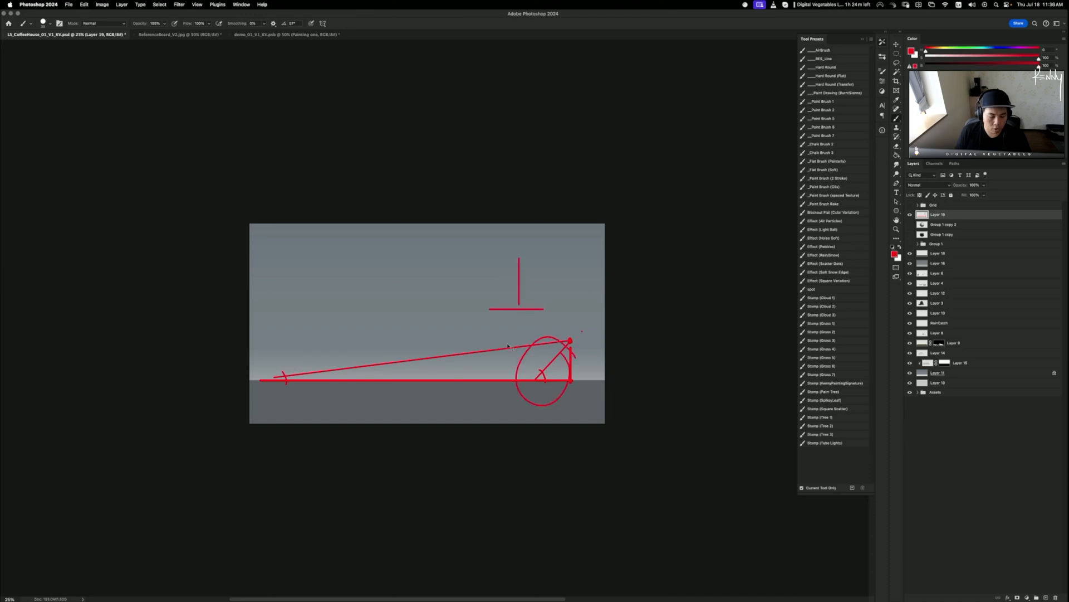
key("super+z")
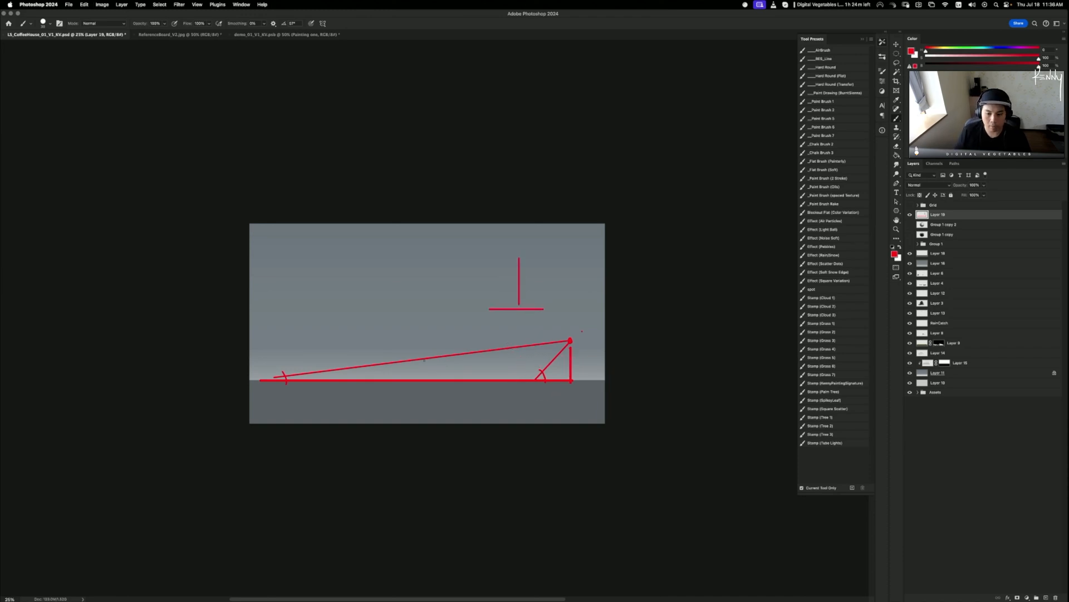
- Circle the triangle's corners in red, undo those marks, and delete Layer 19
left_click_drag(317, 370, 307, 396)
key("super+z")
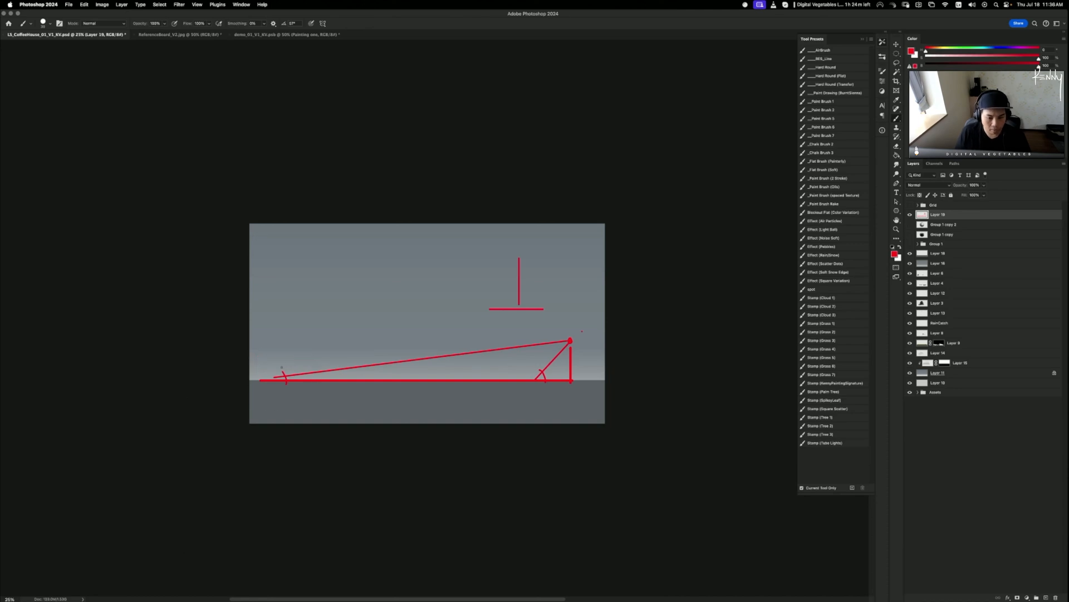
key("super+z")
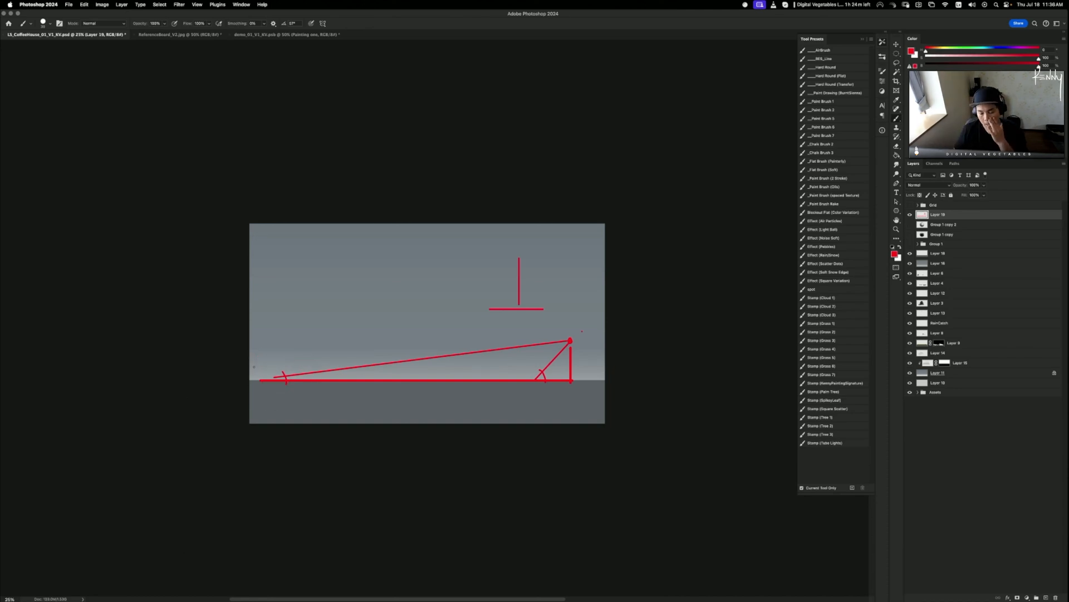
left_click_drag(303, 355, 320, 374)
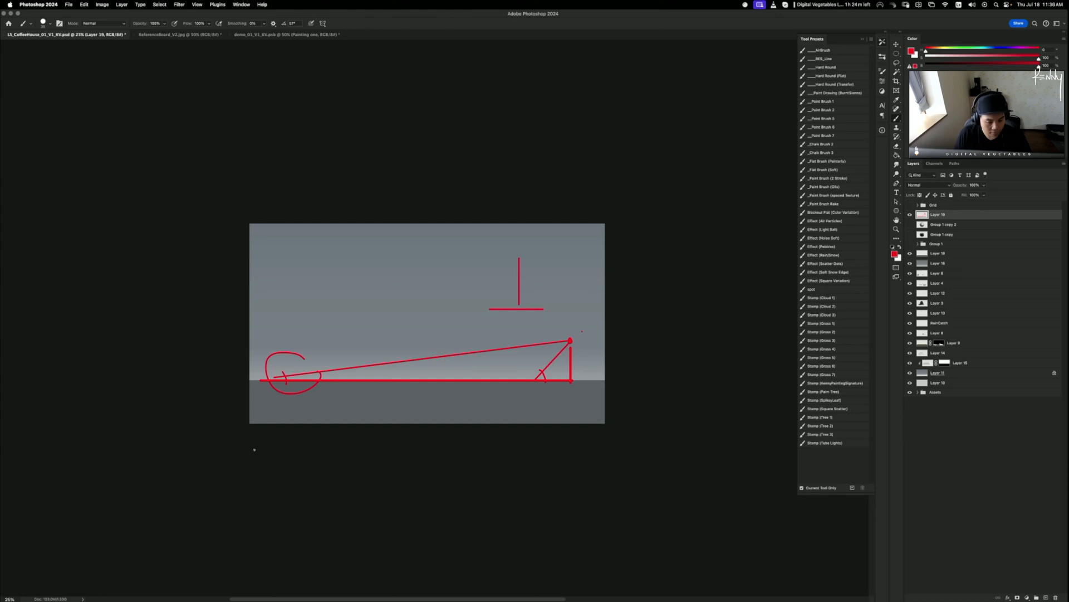
key("super+z")
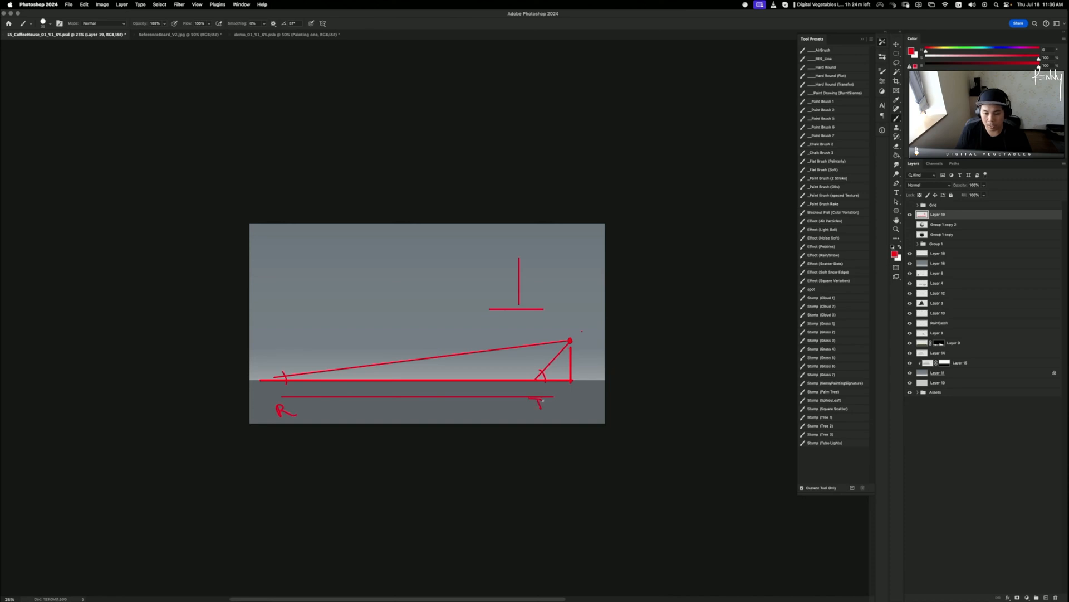
mouse_move(605, 346)
left_mouse_down()
mouse_move(365, 457)
mouse_move(465, 291)
left_mouse_up()
key("super+z")
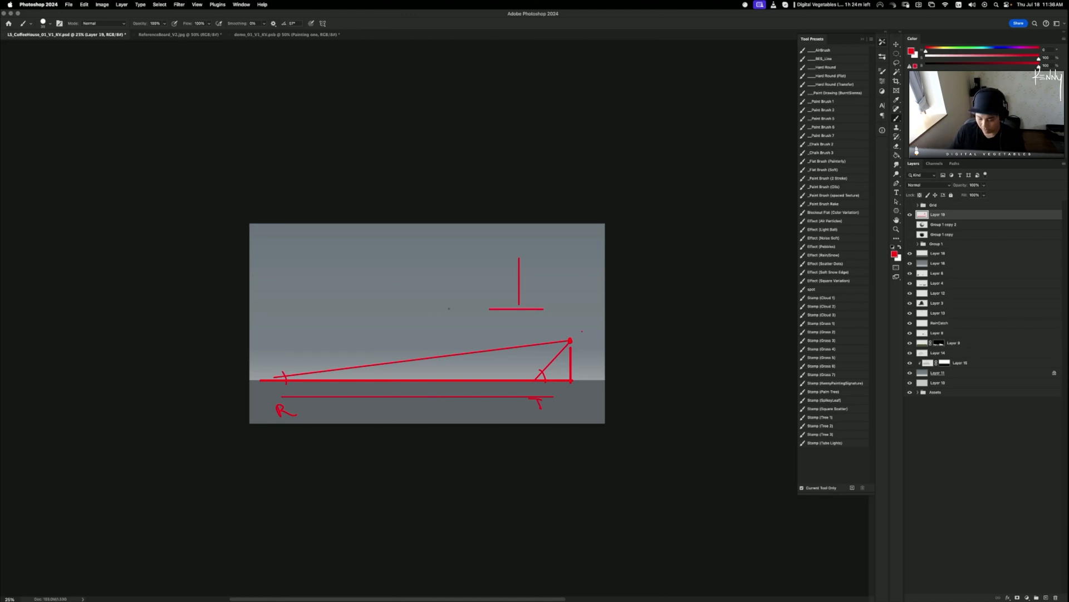
key("BackSpace")
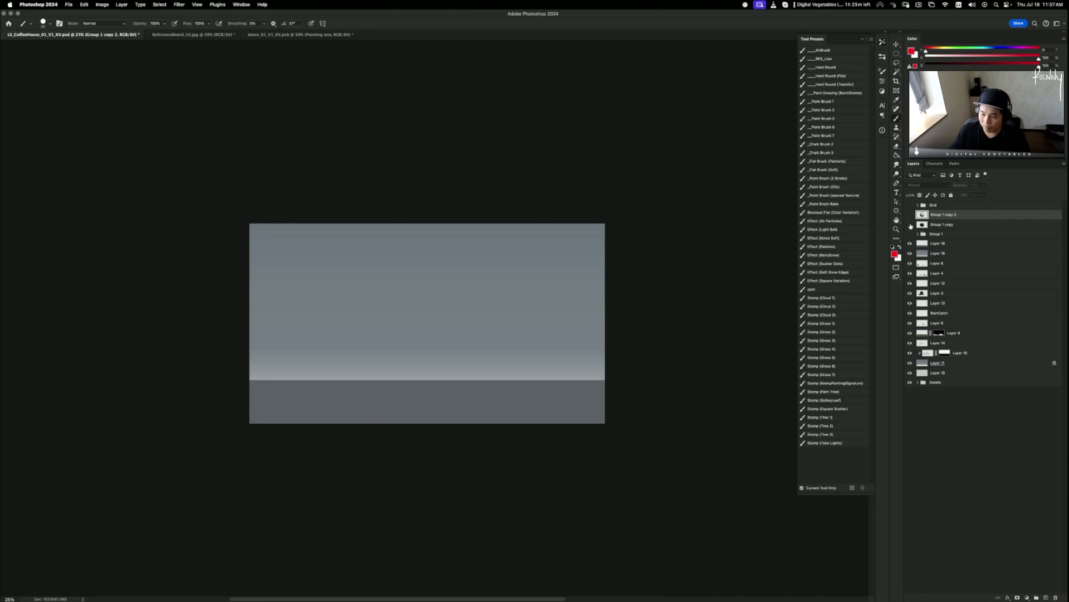
- Show Group 1 copy 2 and sketch red annotation strokes on a new layer above it
left_click(911, 215)
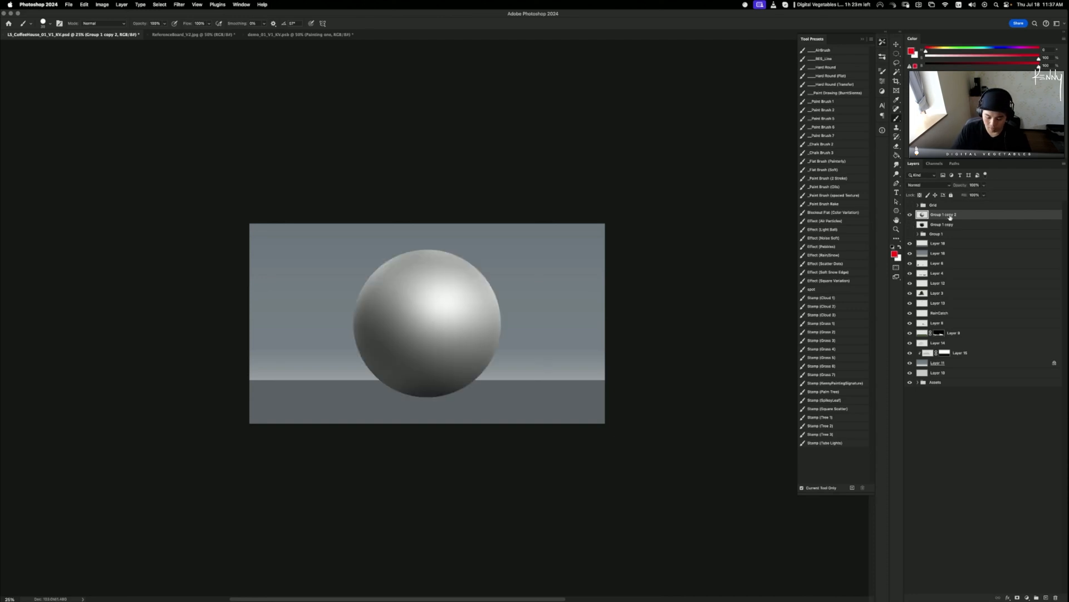
key("super+shift+alt+n")
left_click_drag(419, 299, 416, 304)
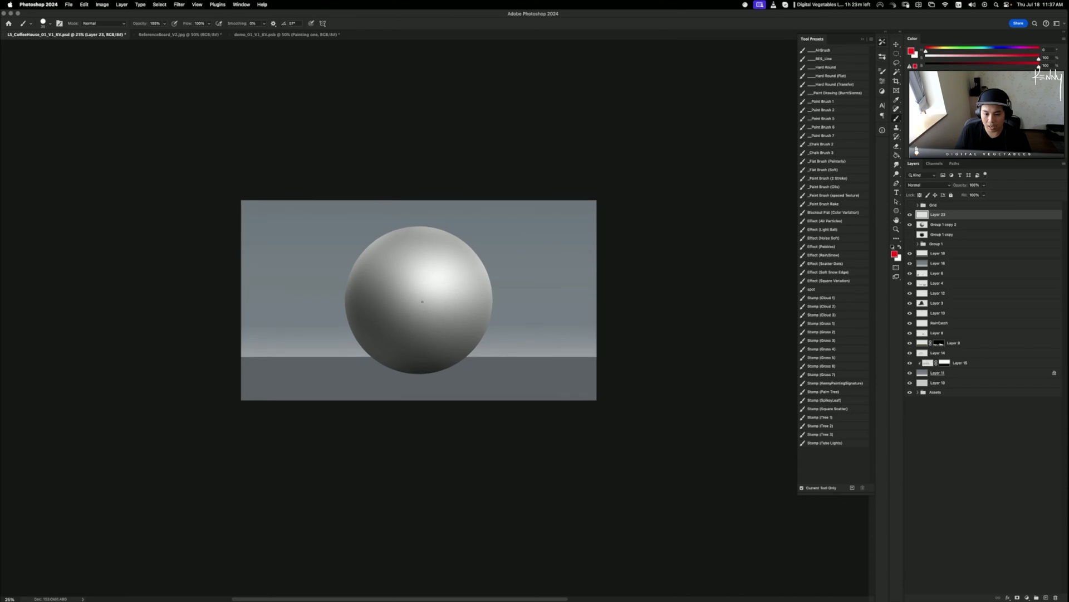
mouse_move(464, 256)
left_mouse_down()
mouse_move(384, 341)
mouse_move(407, 343)
left_mouse_up()
key("super+z")
key("super+z")
left_click_drag(424, 301, 417, 304)
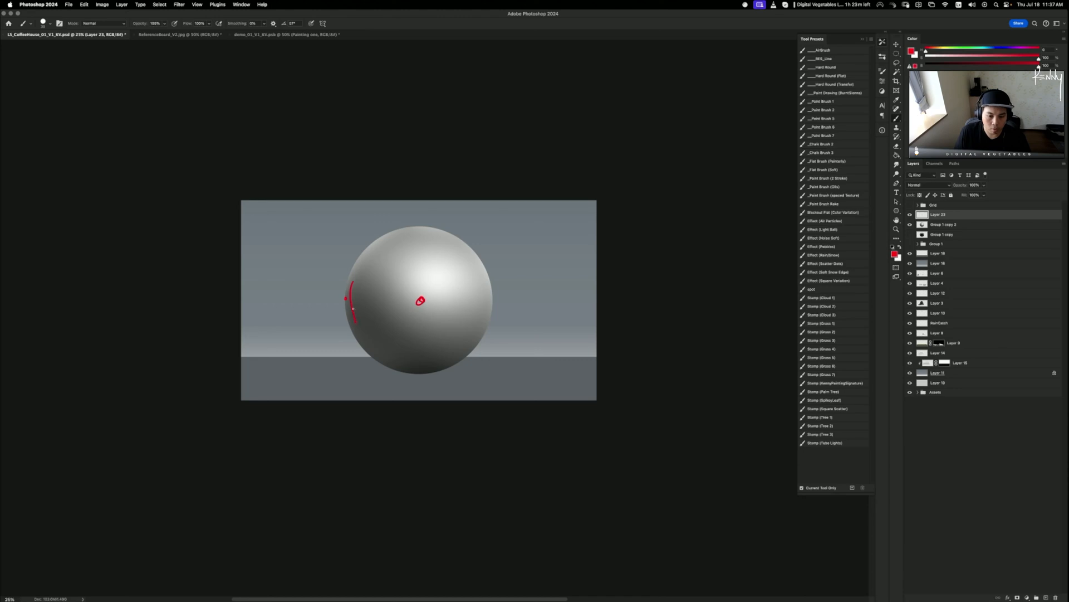
- Mark the sphere's edge and centre in red, then delete the annotation layer and hide the grey sphere
left_click_drag(485, 280, 482, 327)
left_click_drag(428, 284, 434, 287)
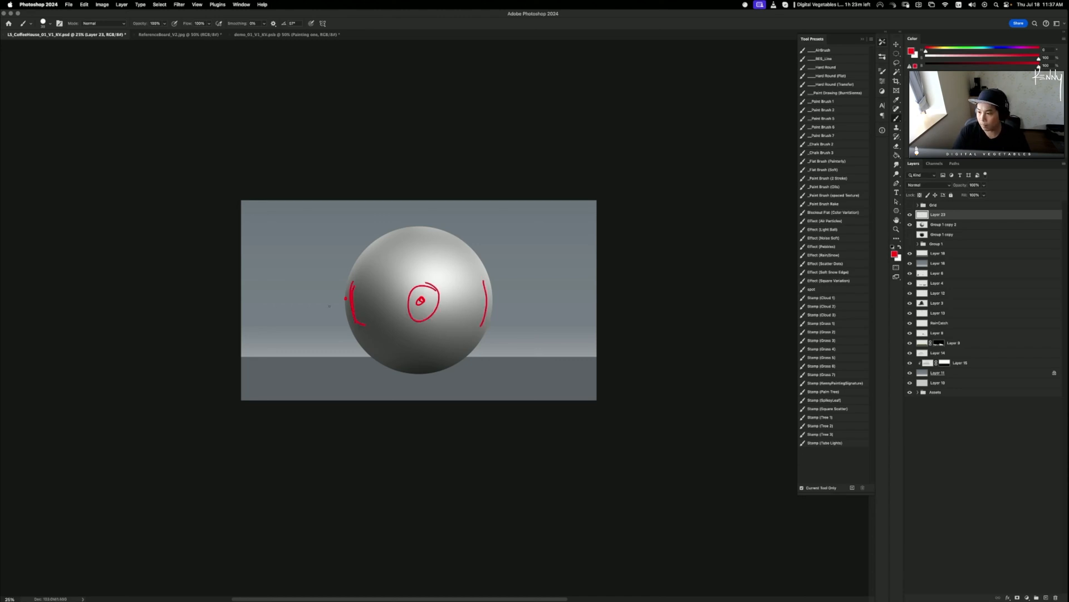
key("BackSpace")
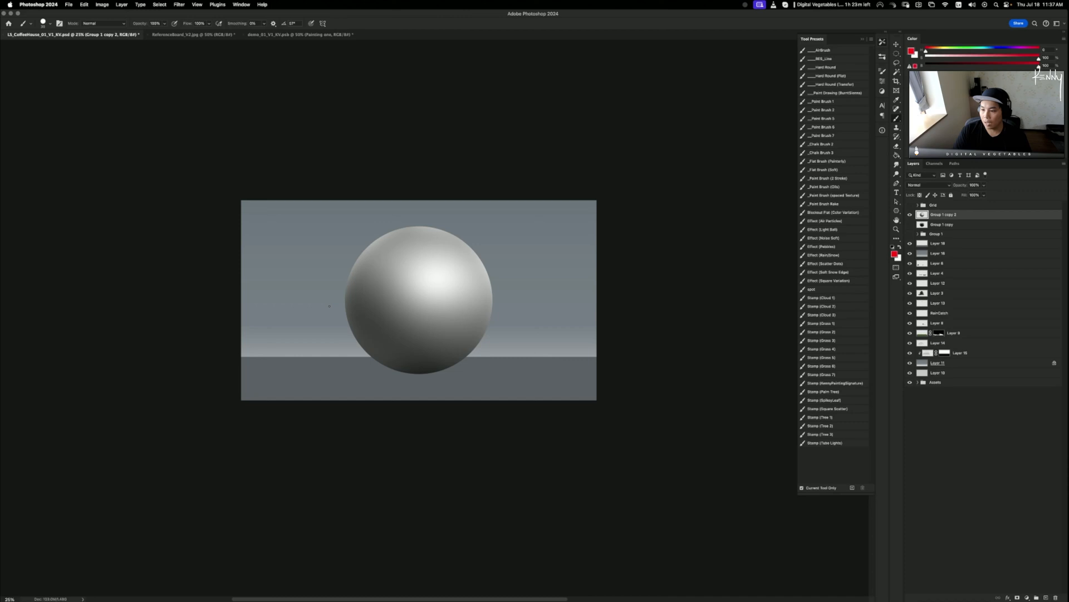
left_click(910, 215)
- Show the Group 1 copy reflective dome, make it active, and switch to the Dodge tool
left_click(910, 224)
left_click(940, 224)
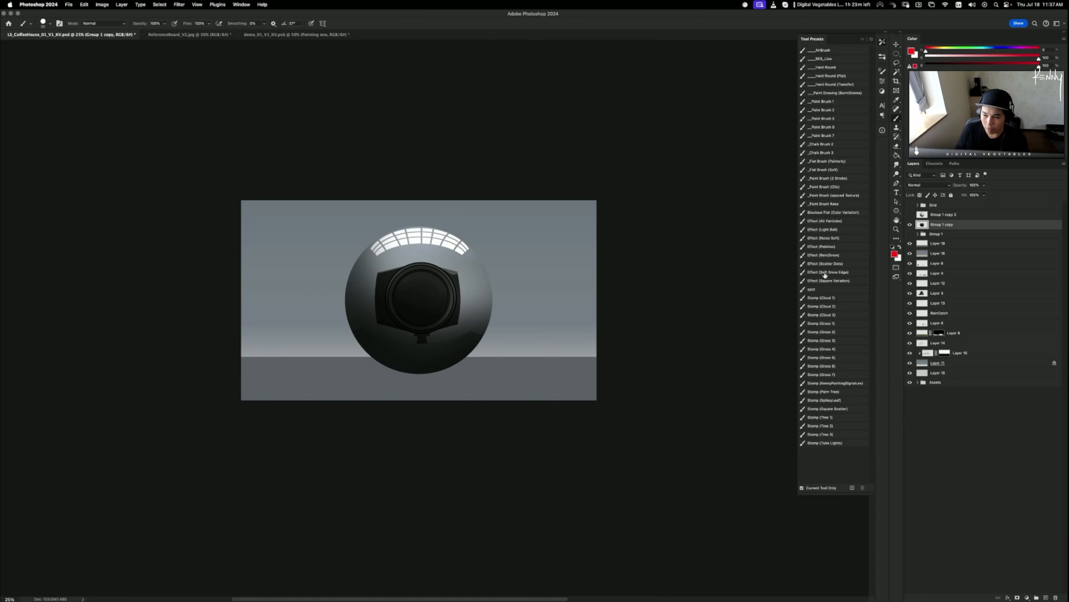
key("o")
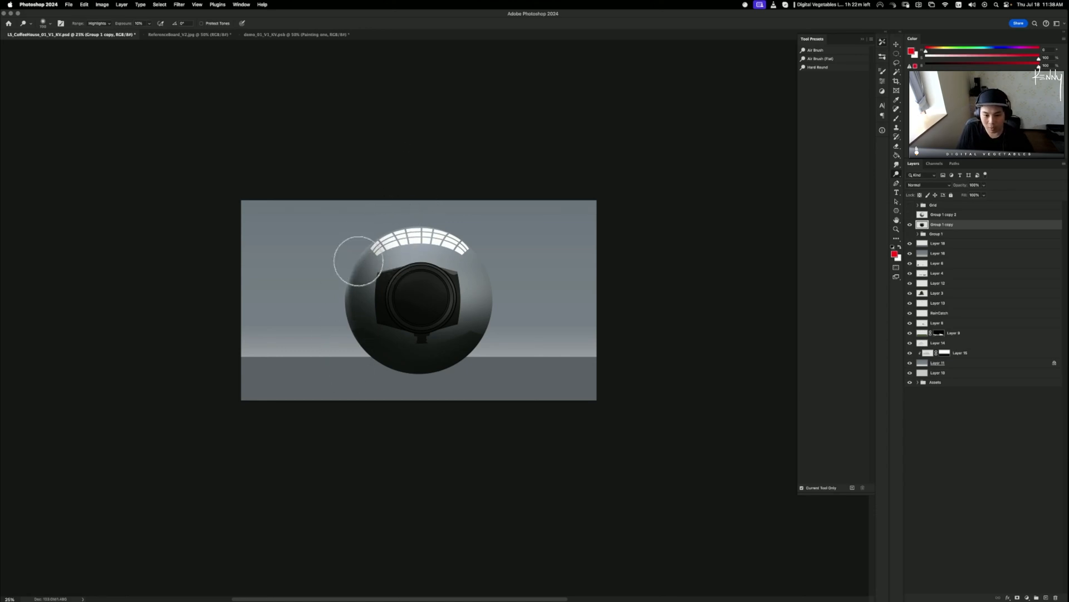
- Set the dodge range to Midtones and the brush size to 600 px
key("super+z")
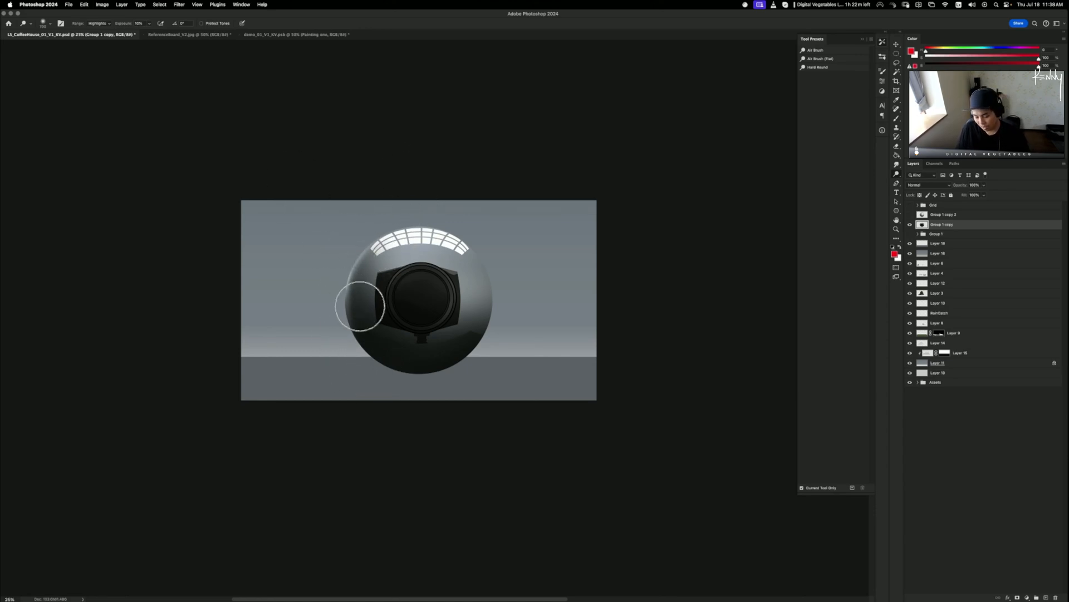
key("bracketleft")
key("bracketleft")
key("bracketleft")
key("bracketleft")
left_click_drag(358, 359, 358, 235)
key("super+z")
key("super+z")
key("super+z")
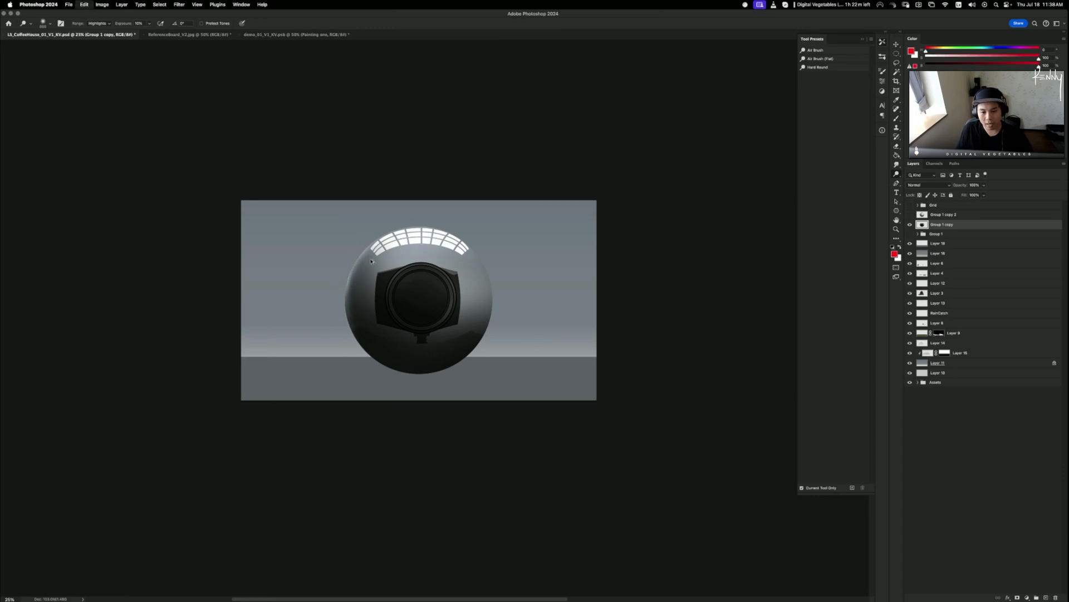
key("super+z")
key("super+z")
key("super+z")
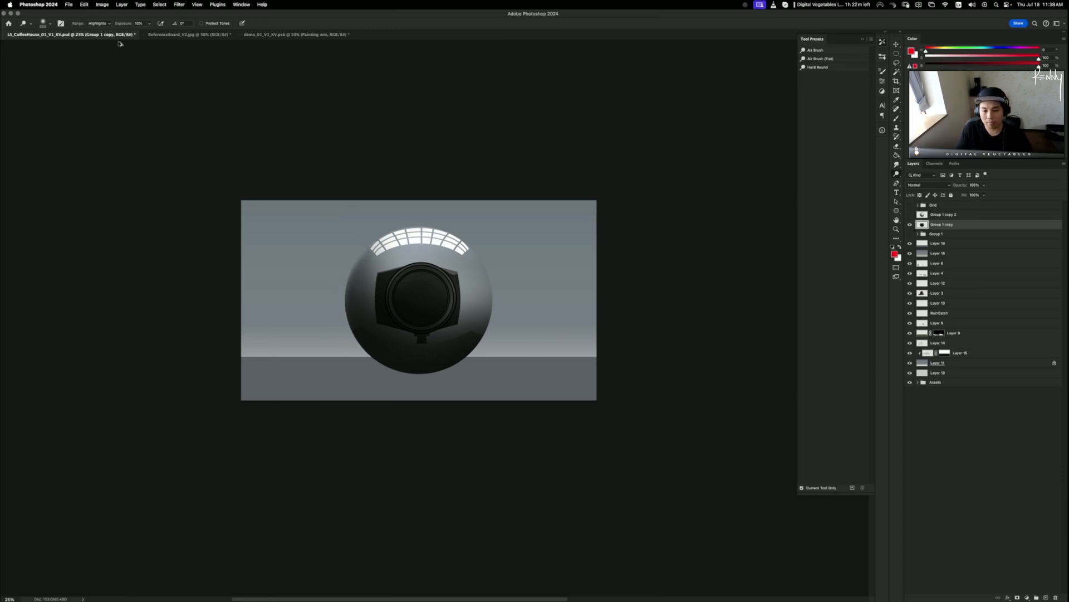
left_click(99, 24)
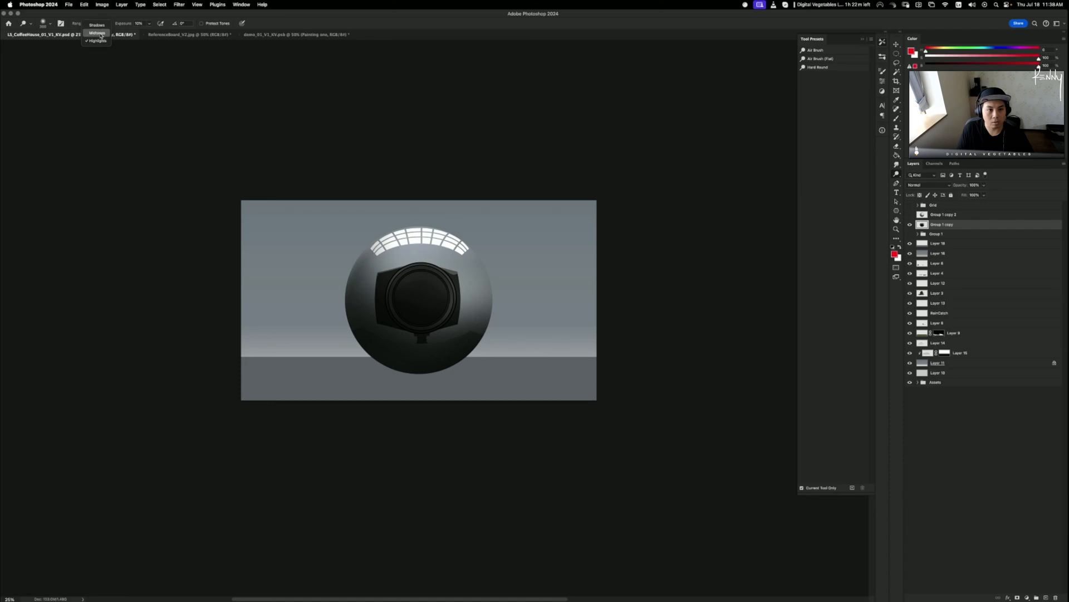
left_click(103, 36)
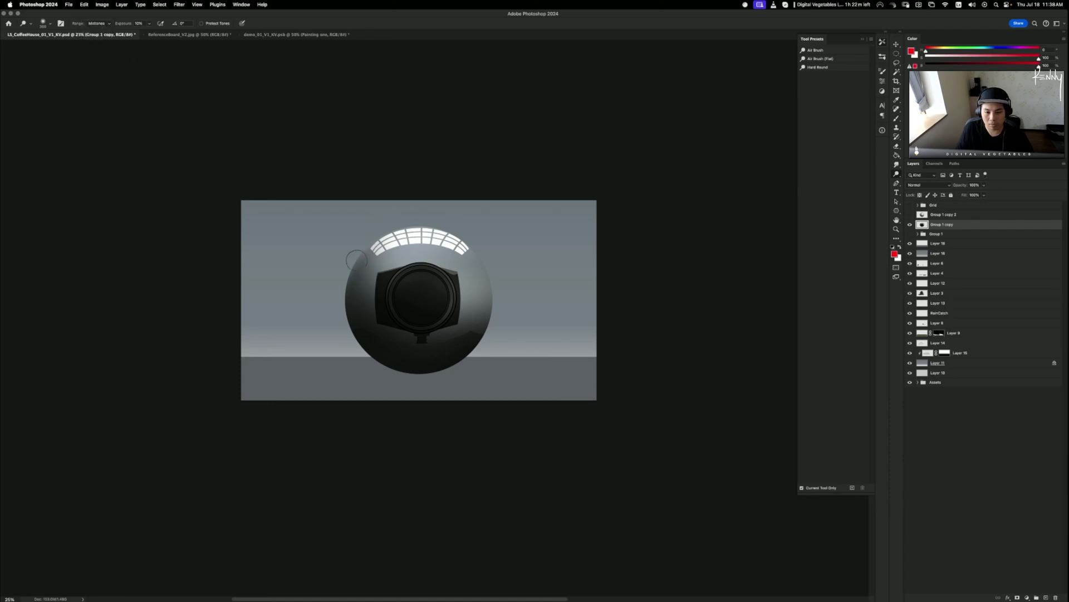
key("super+z")
key("bracketright")
key("bracketright")
key("bracketright")
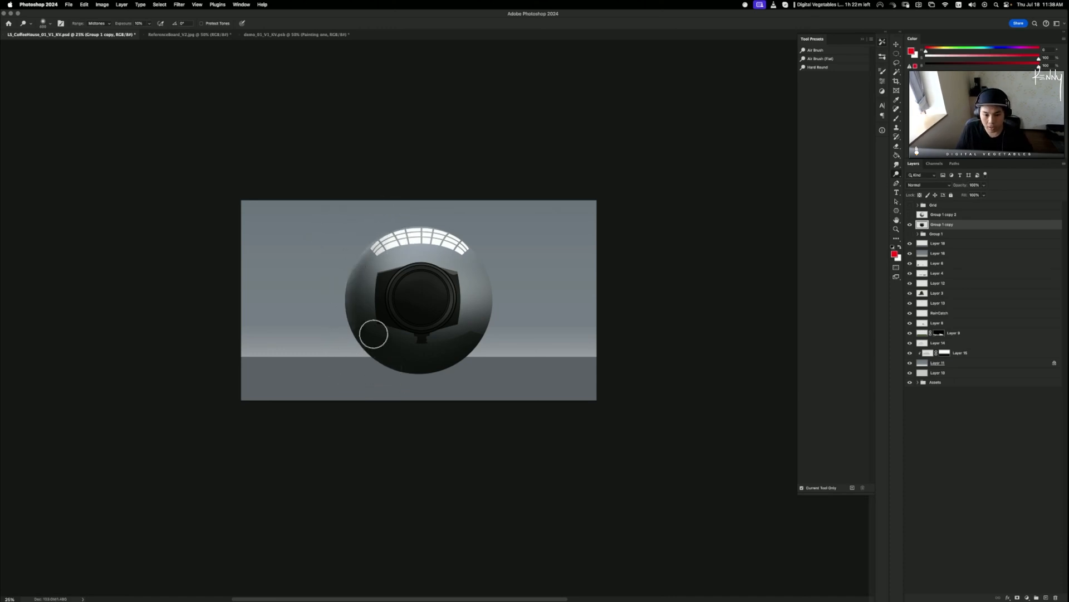
- Dodge the sphere's upper-right rim, compare the result, then reset the range to Highlights
key("super+z")
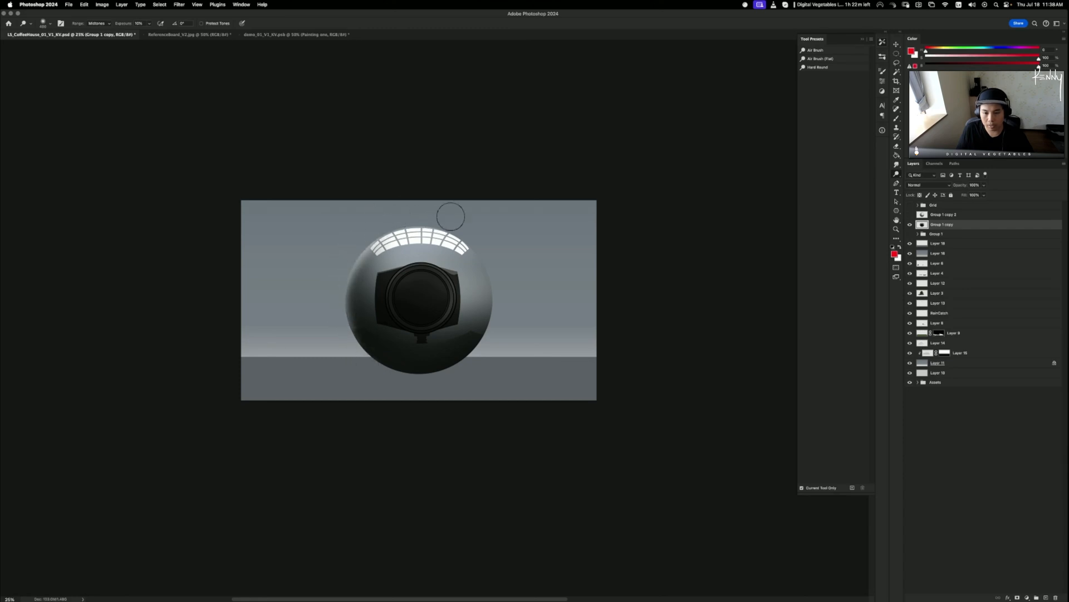
left_click_drag(481, 264, 488, 305)
key("super+z")
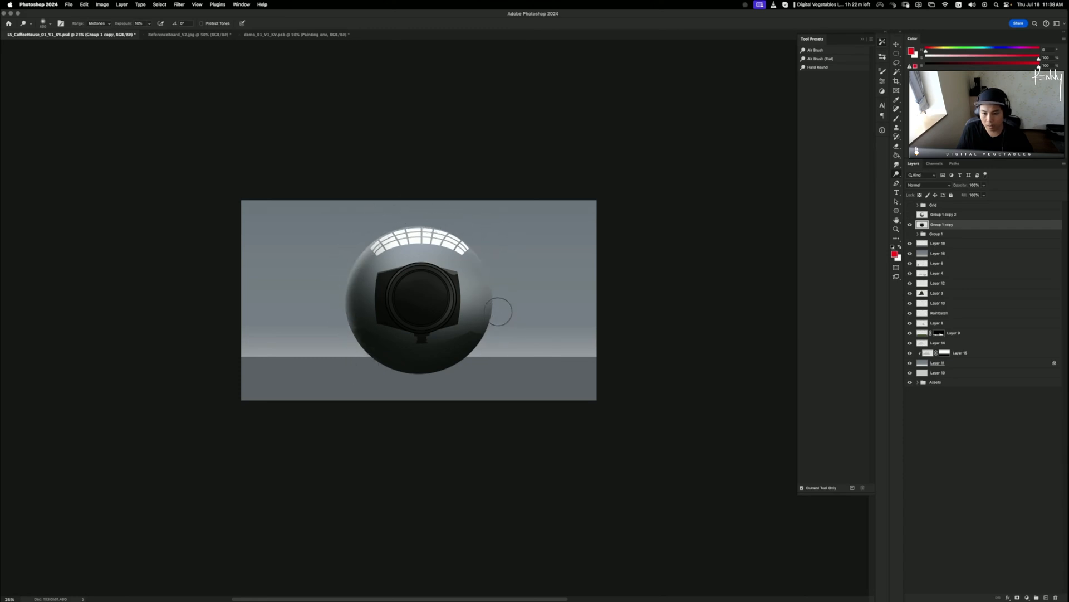
left_click_drag(465, 237, 490, 295)
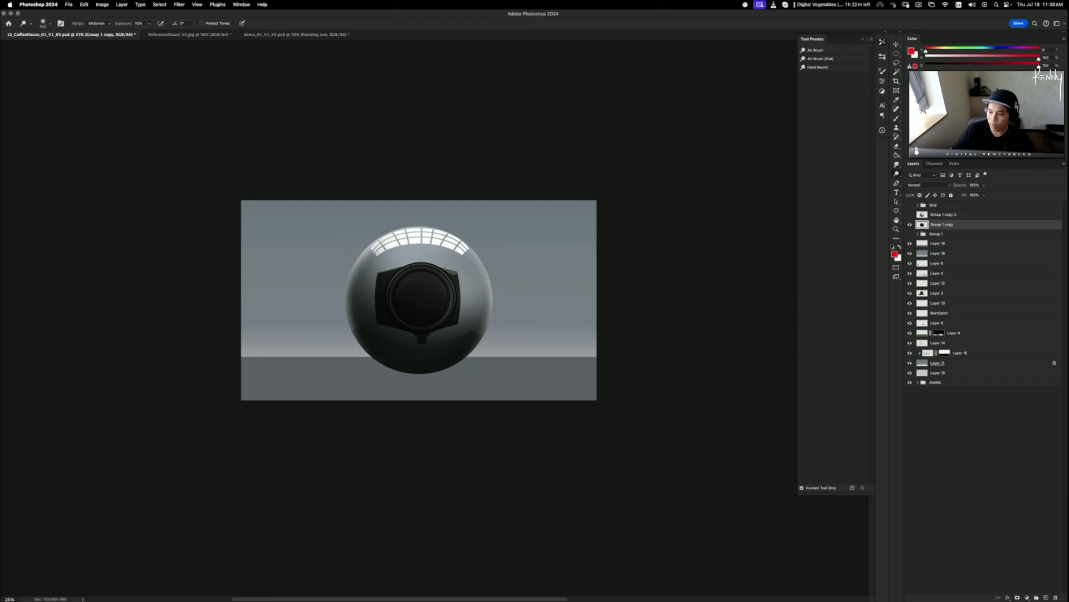
left_click(910, 225)
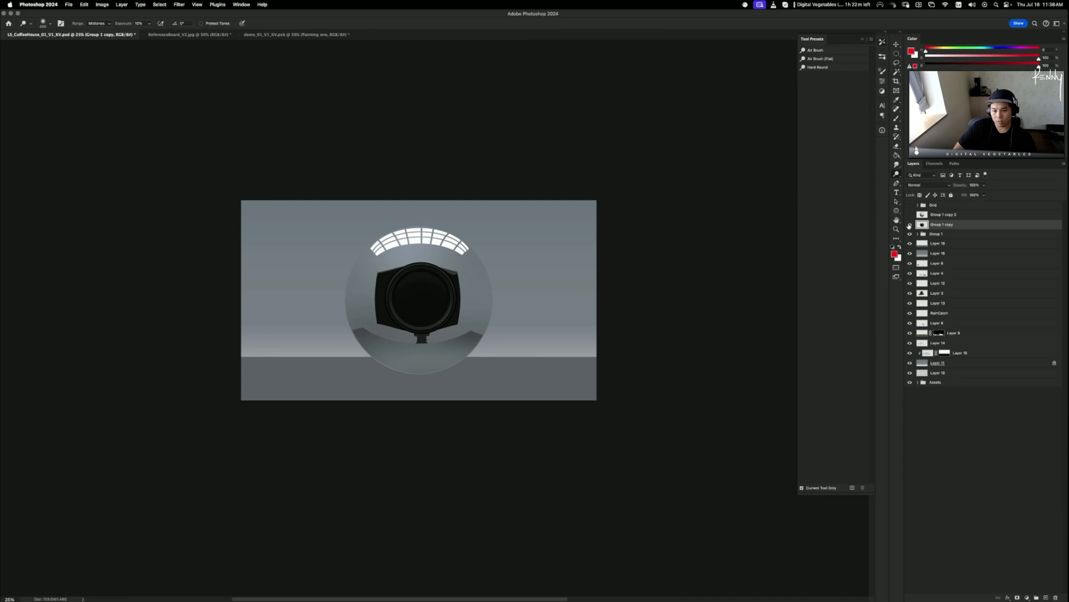
left_click(909, 224)
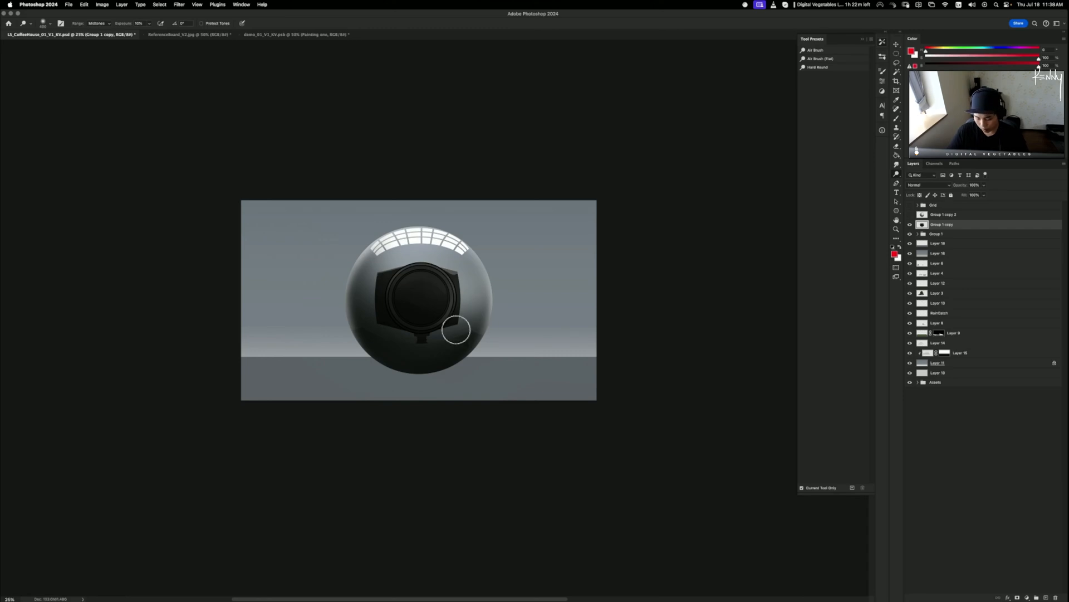
left_click(96, 24)
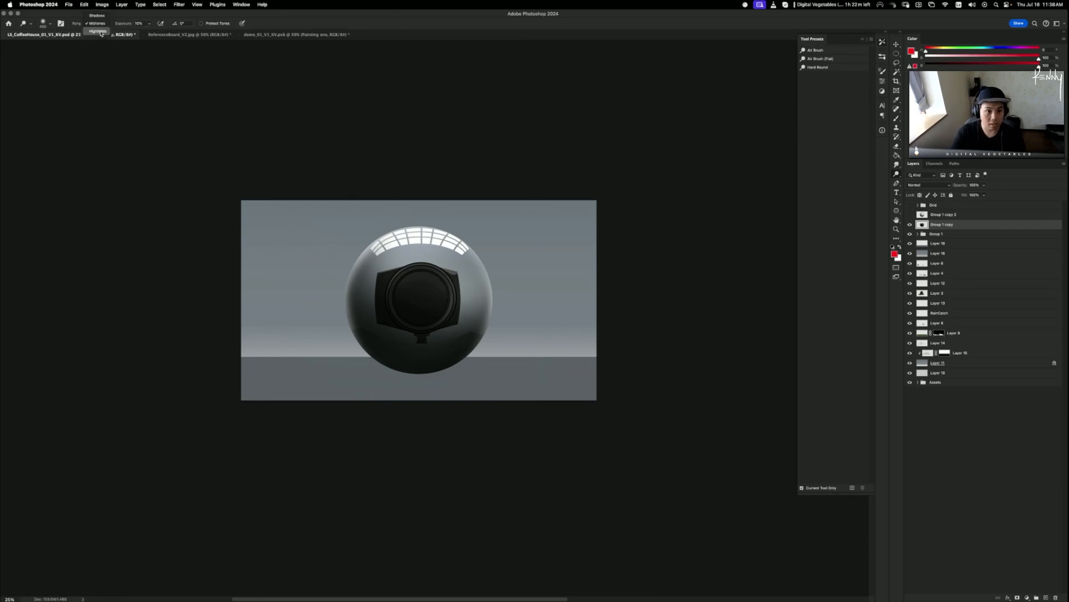
left_click(97, 35)
- Create Layer 23 clipped to the dome and sample white from the window reflection
key("super+shift+n")
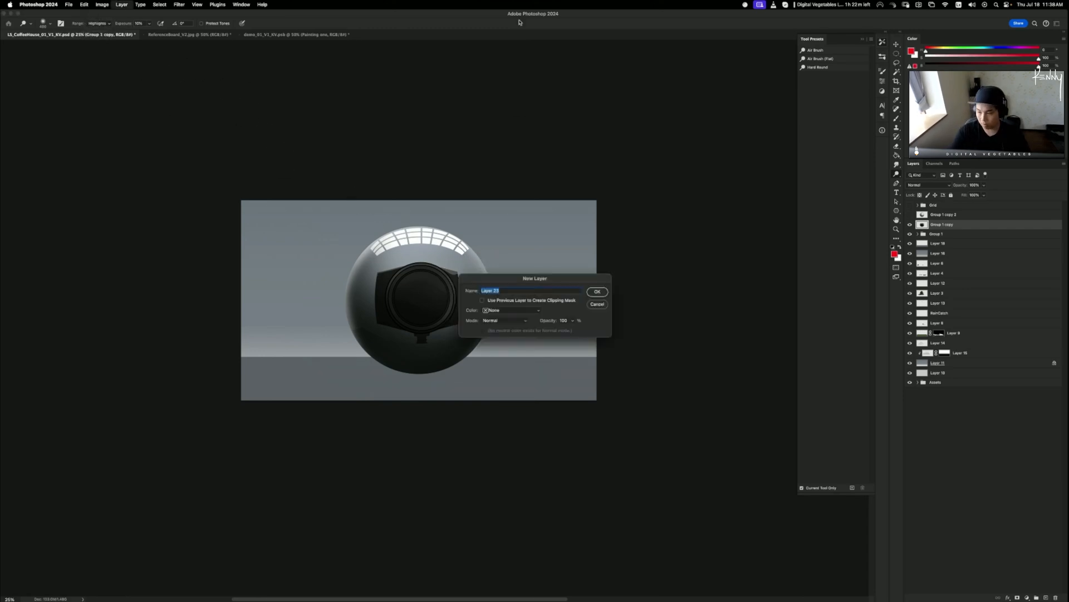
key("Return")
left_click(939, 230, "alt")
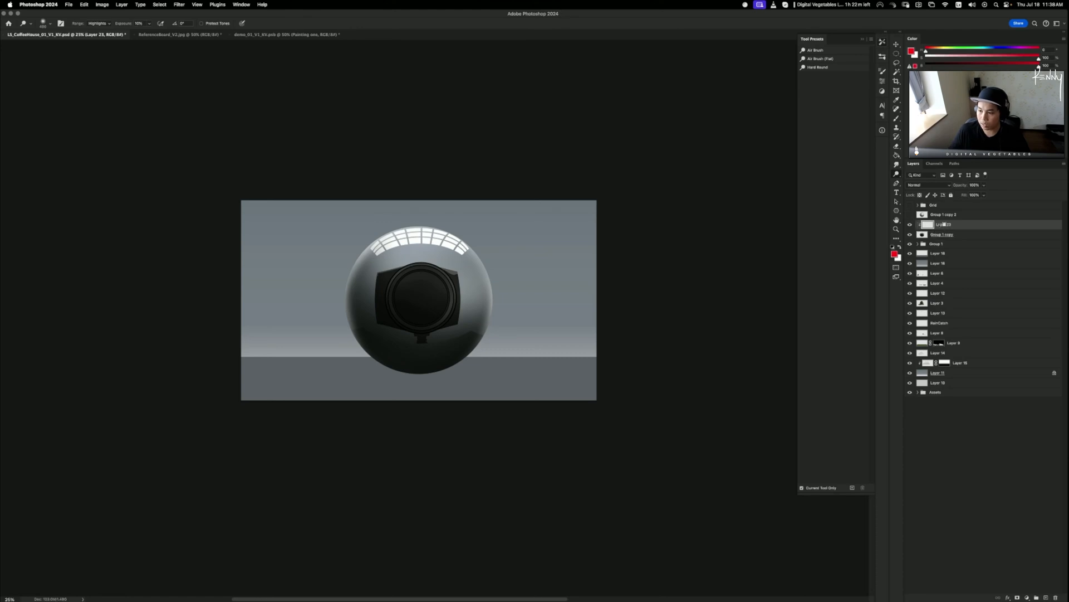
key("b")
key("bracketright")
key("bracketright")
key("bracketright")
key("bracketright")
key("bracketright")
key("bracketright")
key("bracketright")
key("bracketright")
key("bracketright")
key("bracketright")
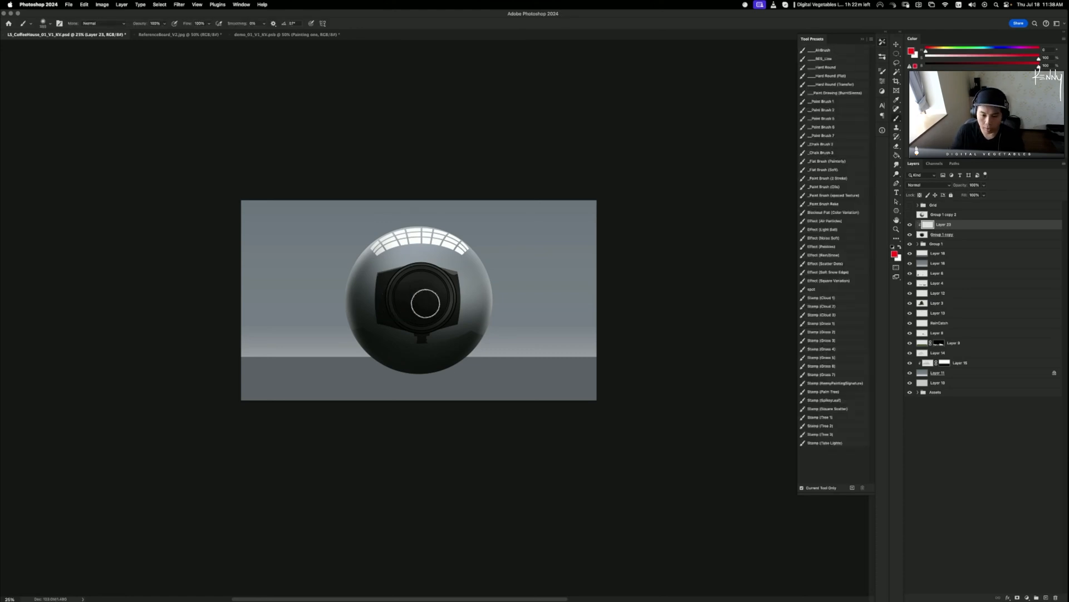
left_click(416, 243, "alt")
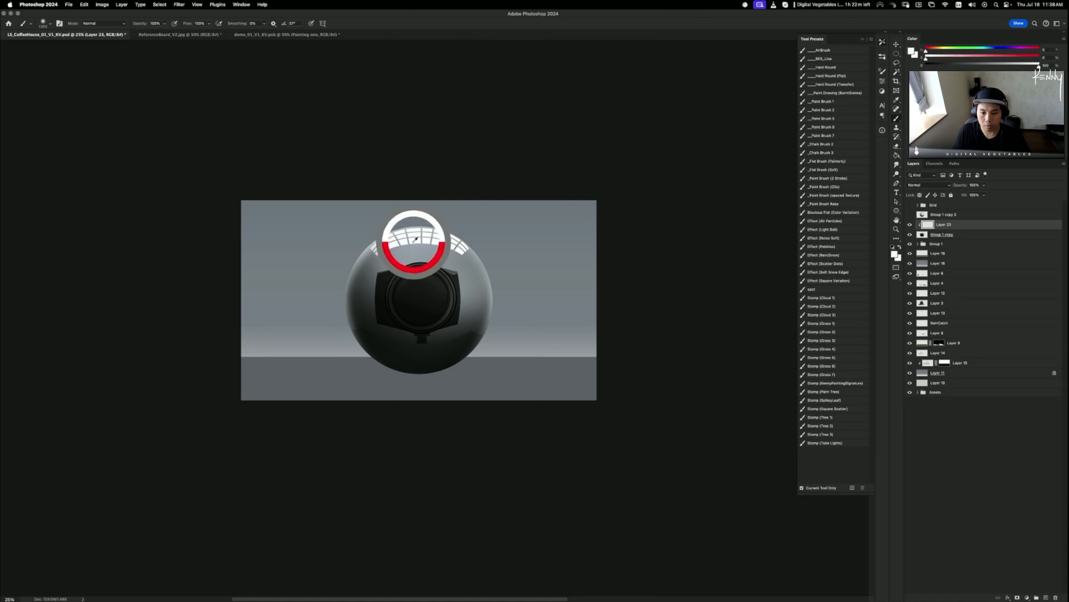
mouse_move(423, 263)
left_mouse_down()
mouse_move(465, 259)
mouse_move(472, 284)
left_mouse_up()
key("super+z")
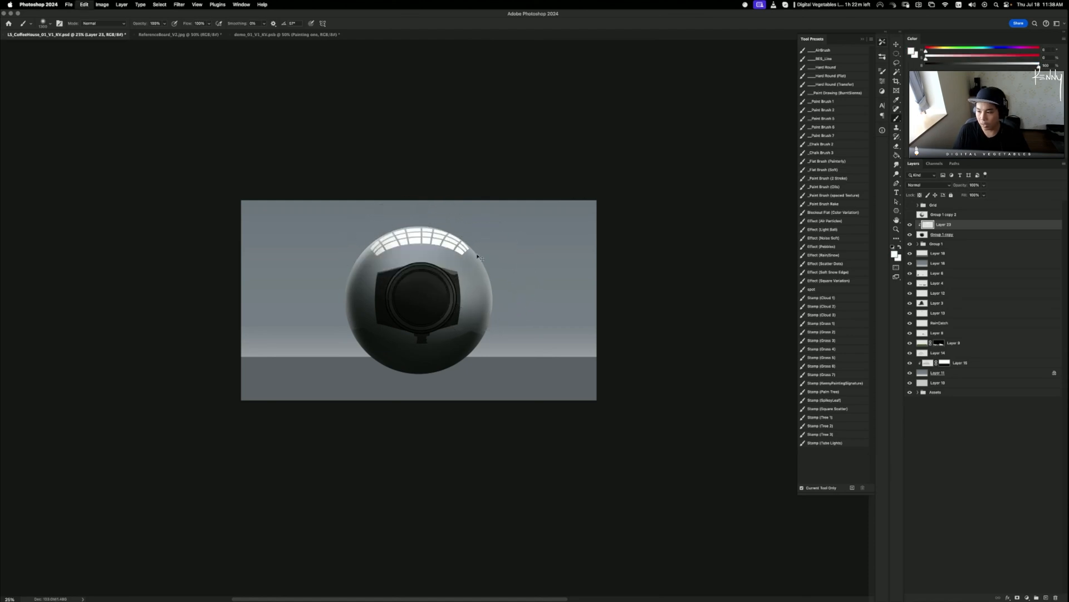
- Draw a white gradient over the dome's upper half
key("g")
key("shift+g")
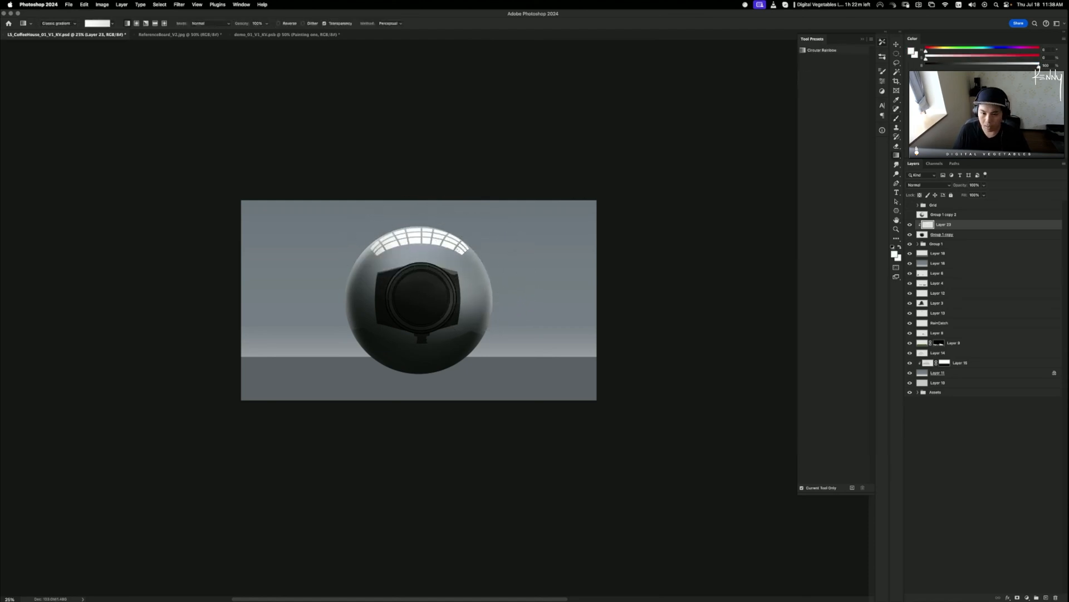
left_click_drag(441, 191, 441, 365)
key("super+z")
left_click_drag(440, 192, 446, 337)
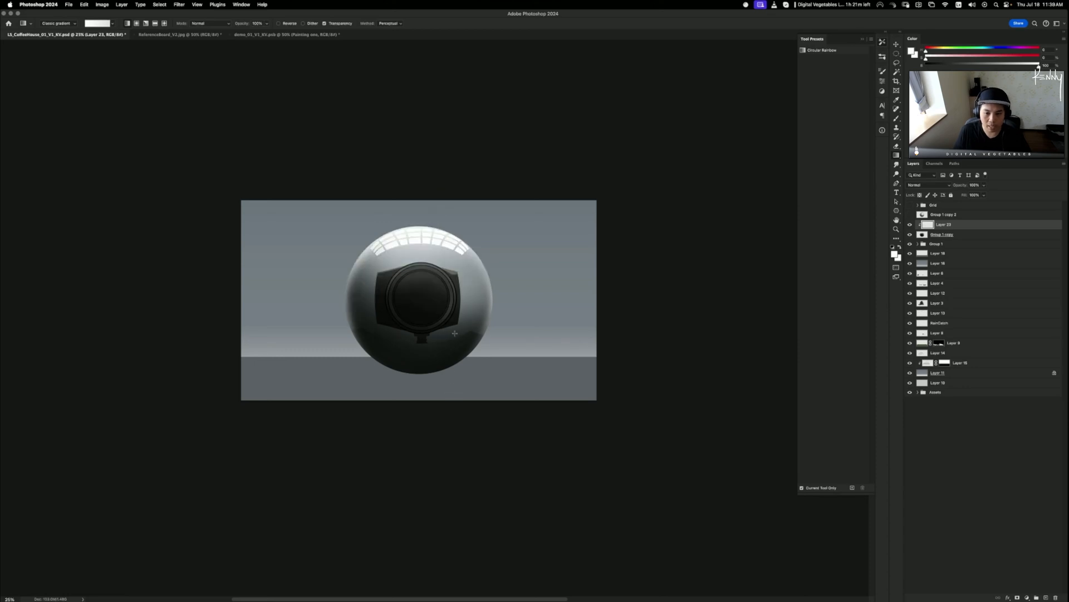
key("super+z")
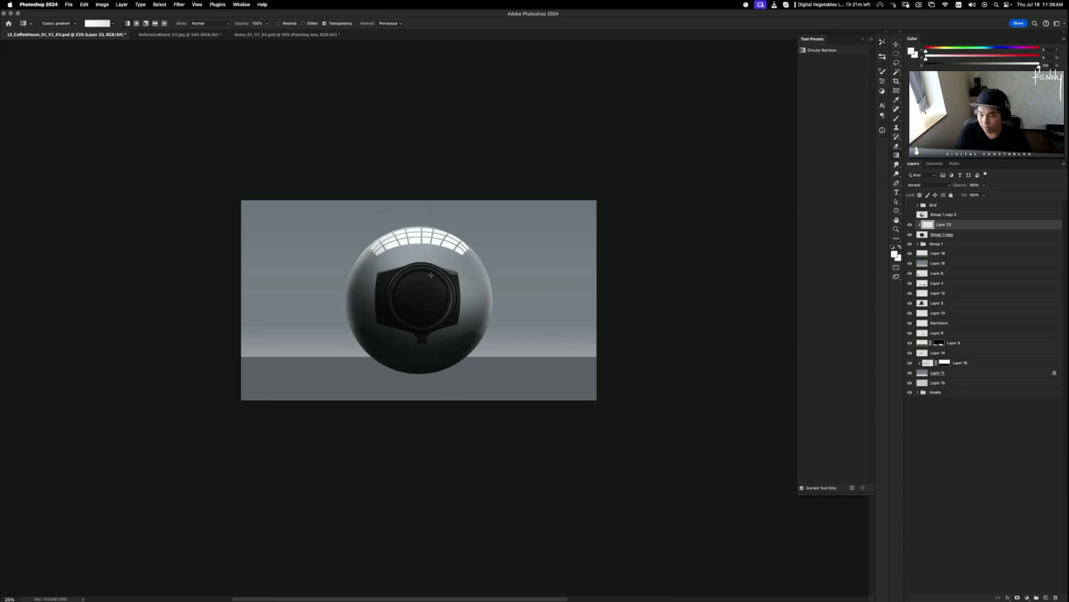
left_click_drag(434, 264, 445, 343)
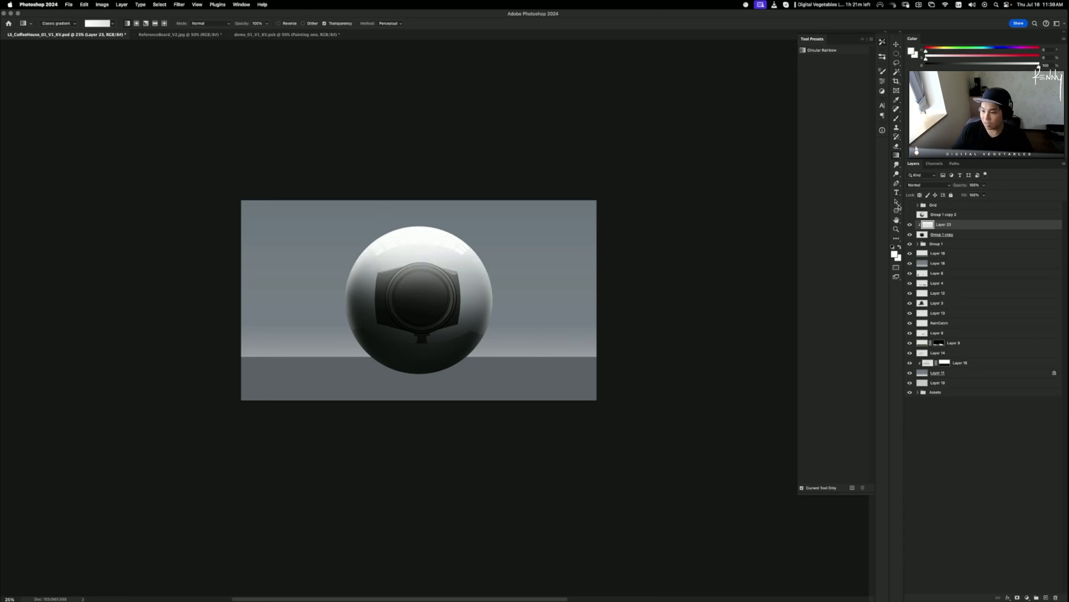
- Lower the white glow to 60% opacity and merge it down into the dome
left_click_drag(957, 187, 950, 187)
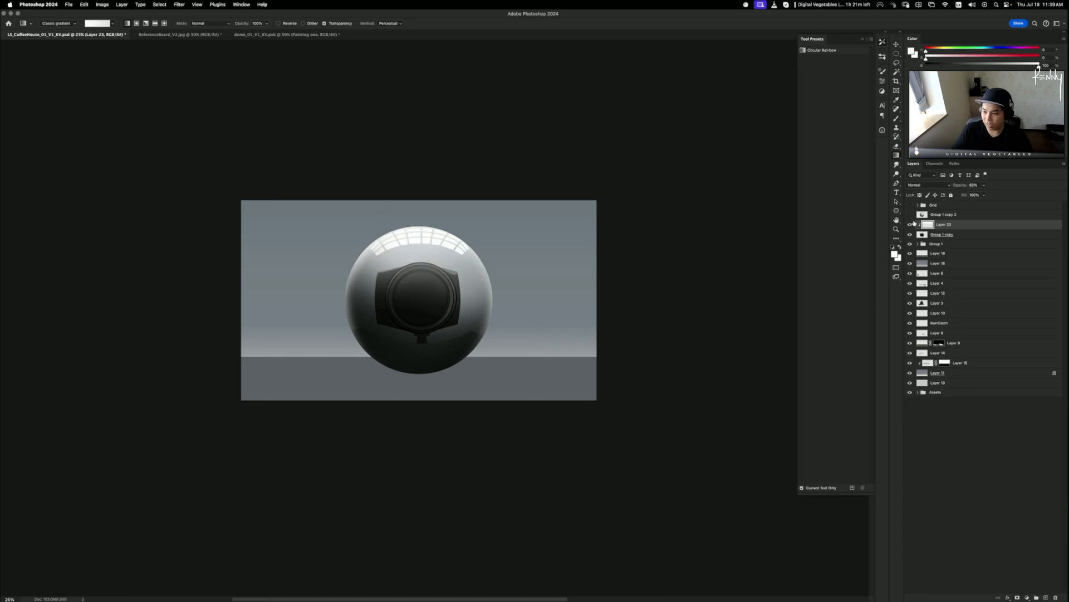
left_click(911, 224)
left_click(911, 224)
left_click(911, 225)
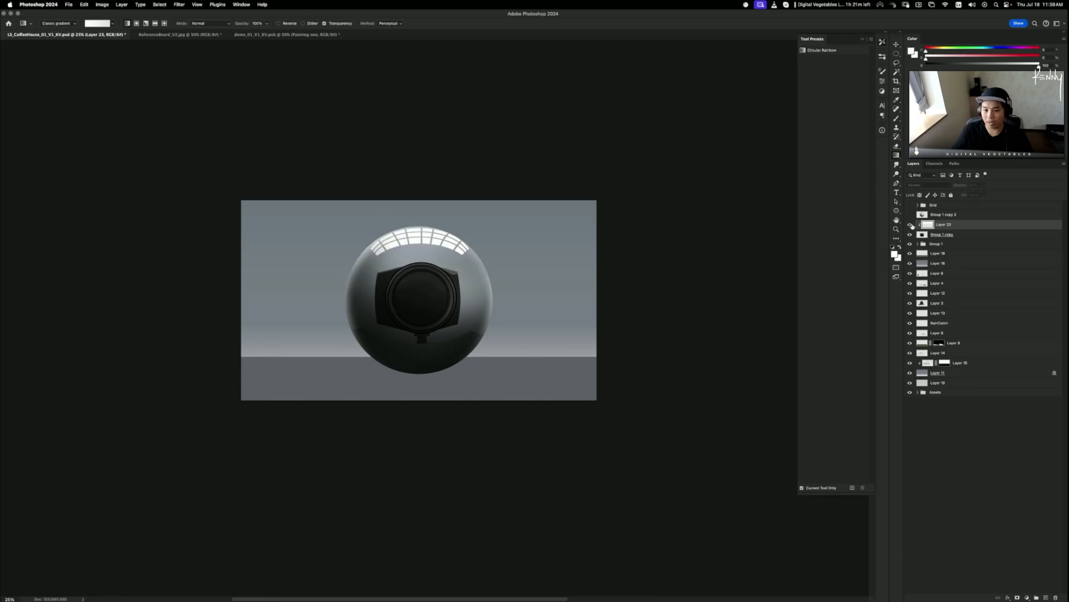
left_click(911, 225)
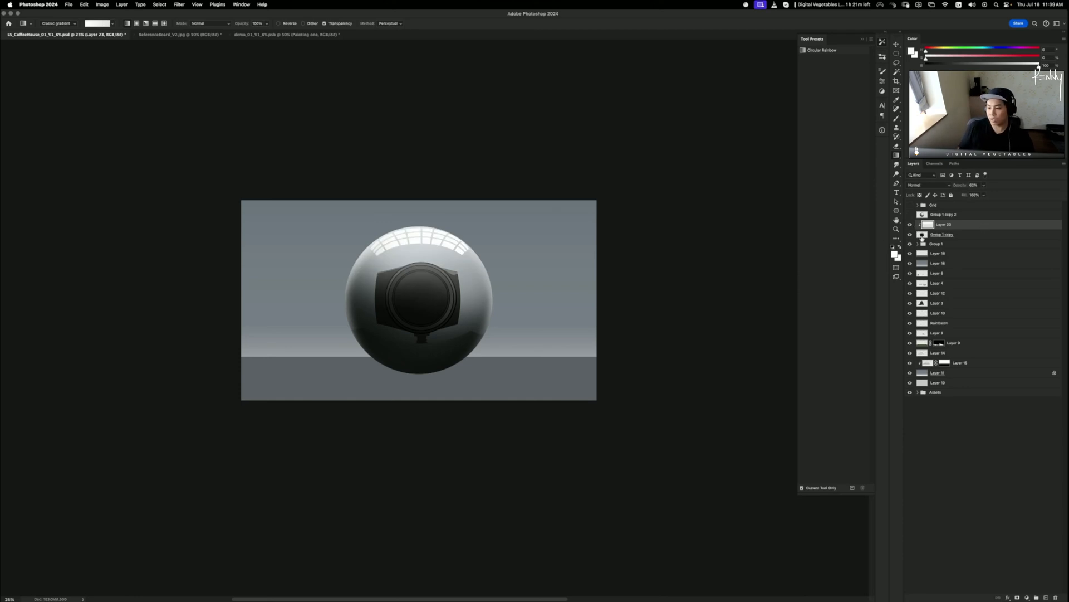
key("super+e")
left_click(910, 224)
left_click(910, 223)
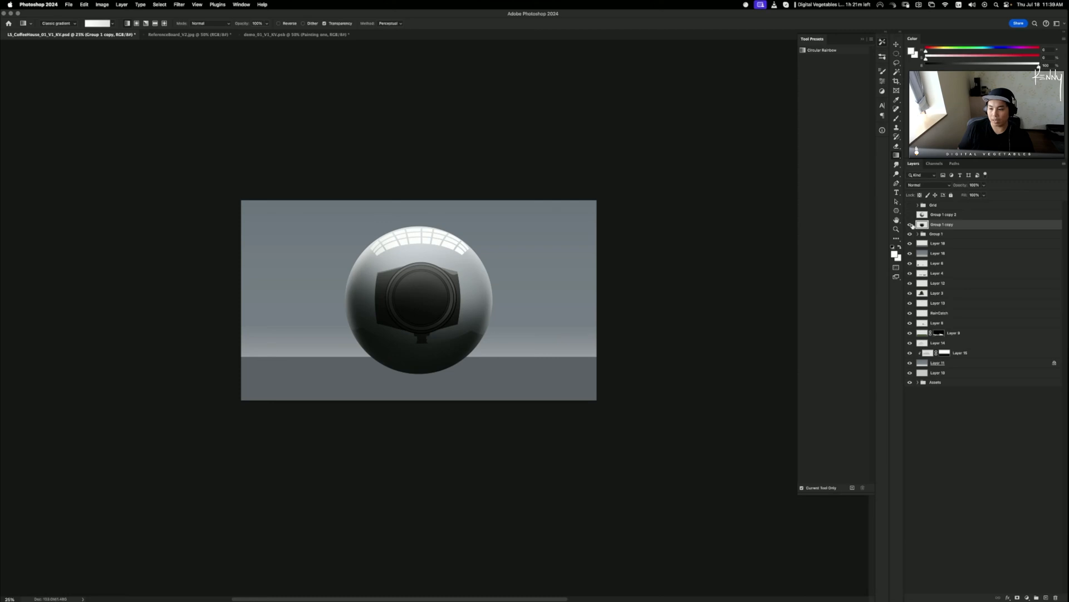
left_click(911, 224)
left_click(910, 224)
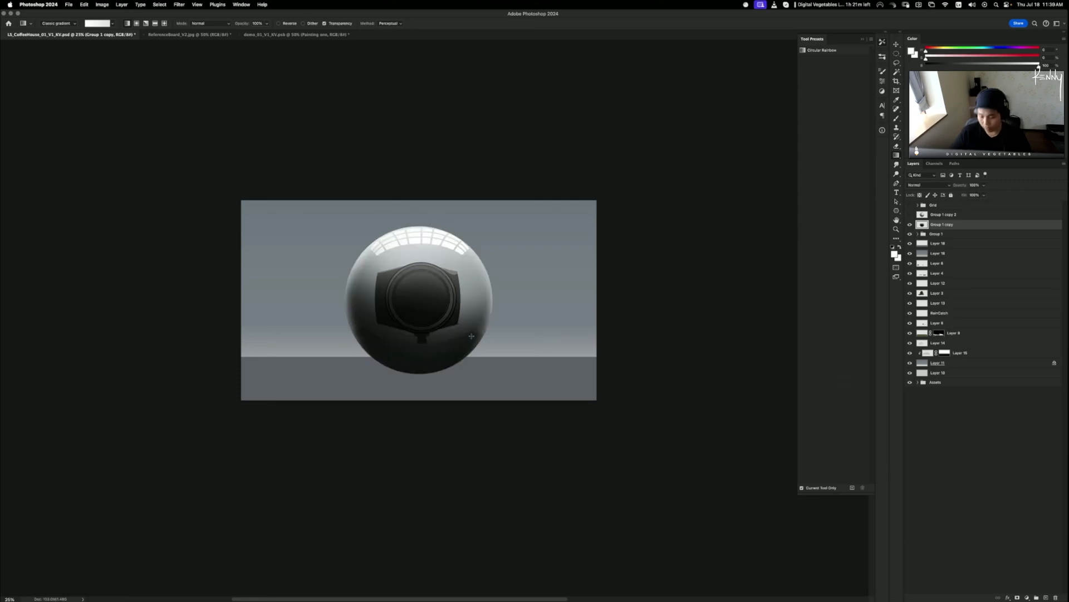
key("o")
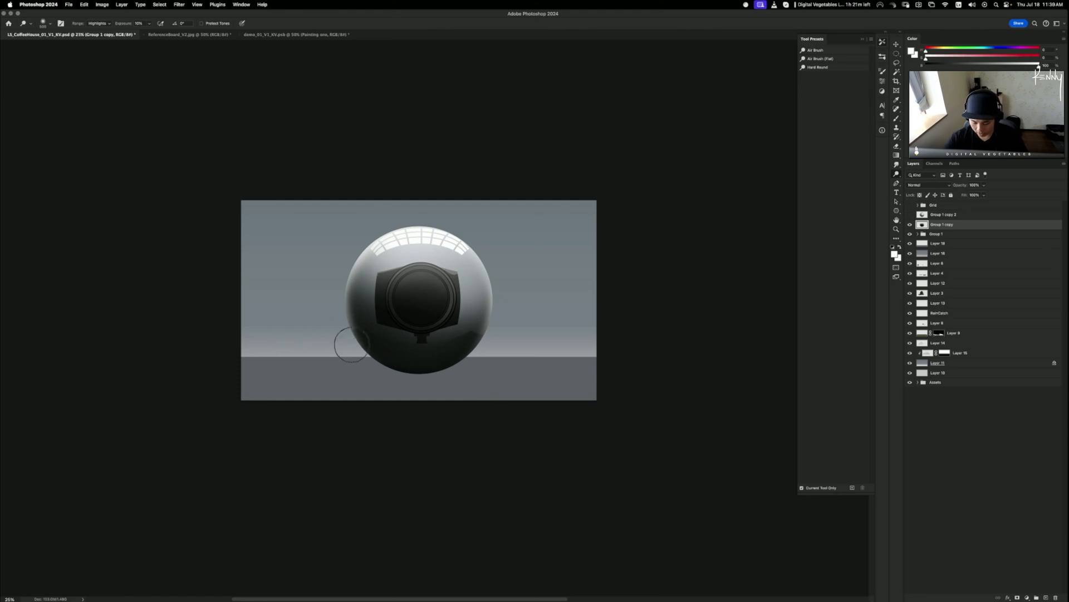
key("bracketright")
key("bracketright")
key("bracketright")
key("bracketright")
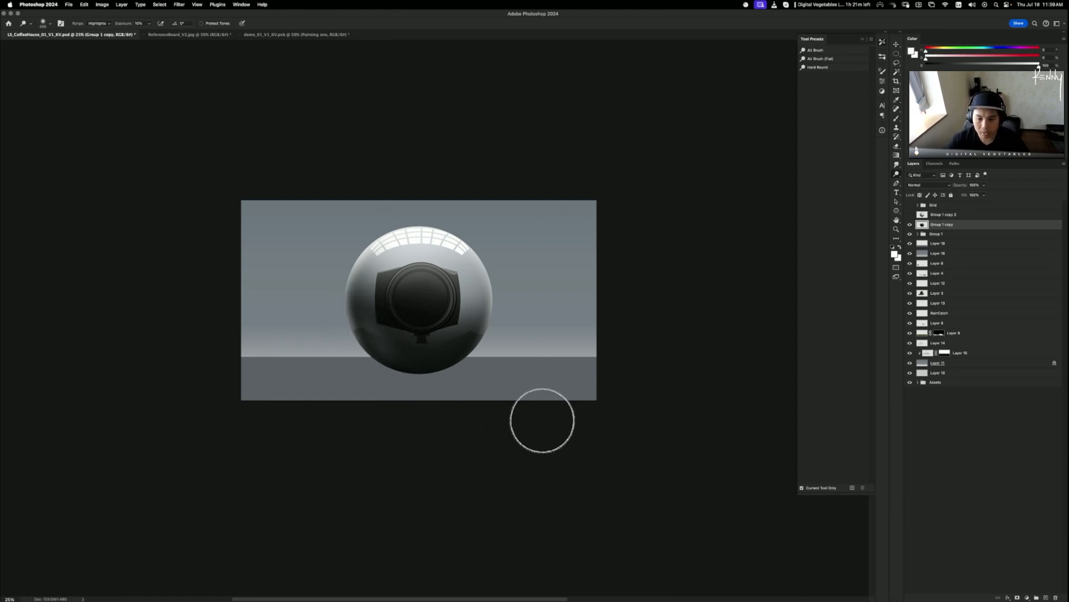
key("super+z")
key("super+z")
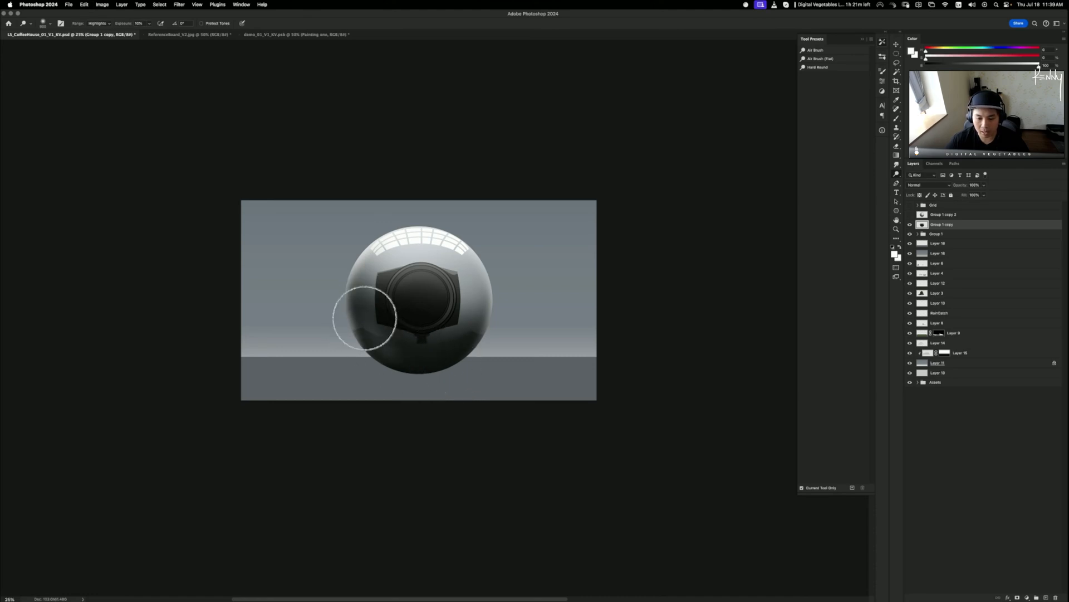
mouse_move(359, 286)
left_mouse_down()
mouse_move(385, 239)
mouse_move(431, 198)
left_mouse_up()
key("super+z")
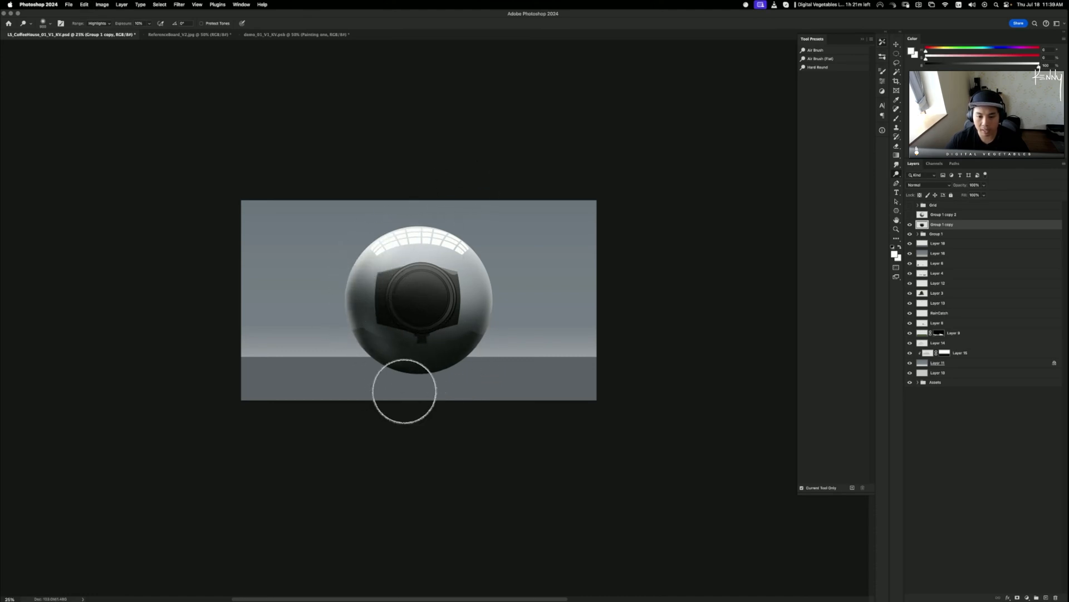
left_click(911, 215)
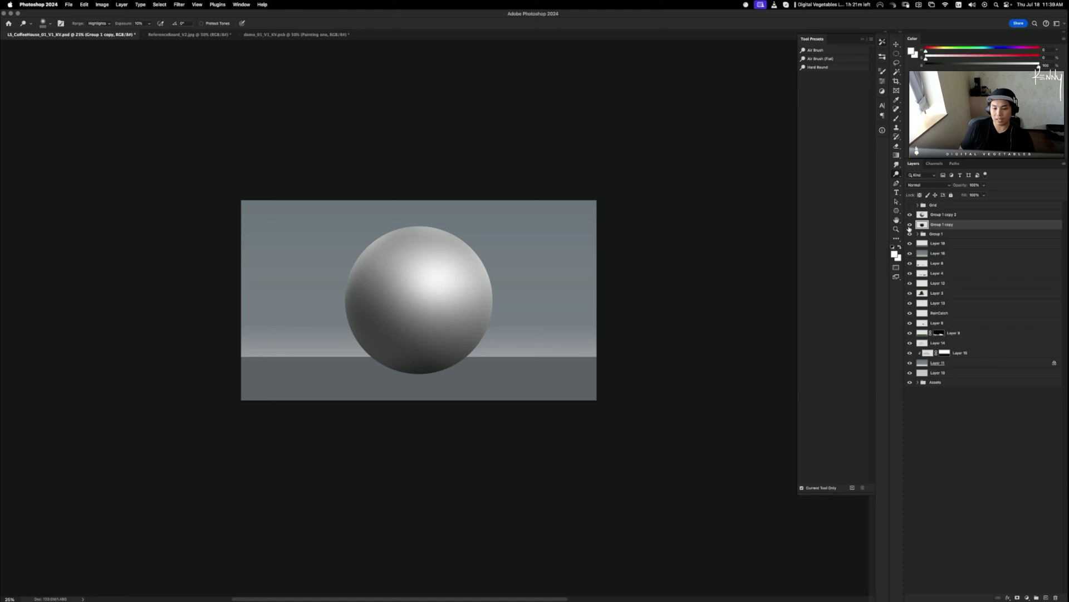
left_click(911, 215)
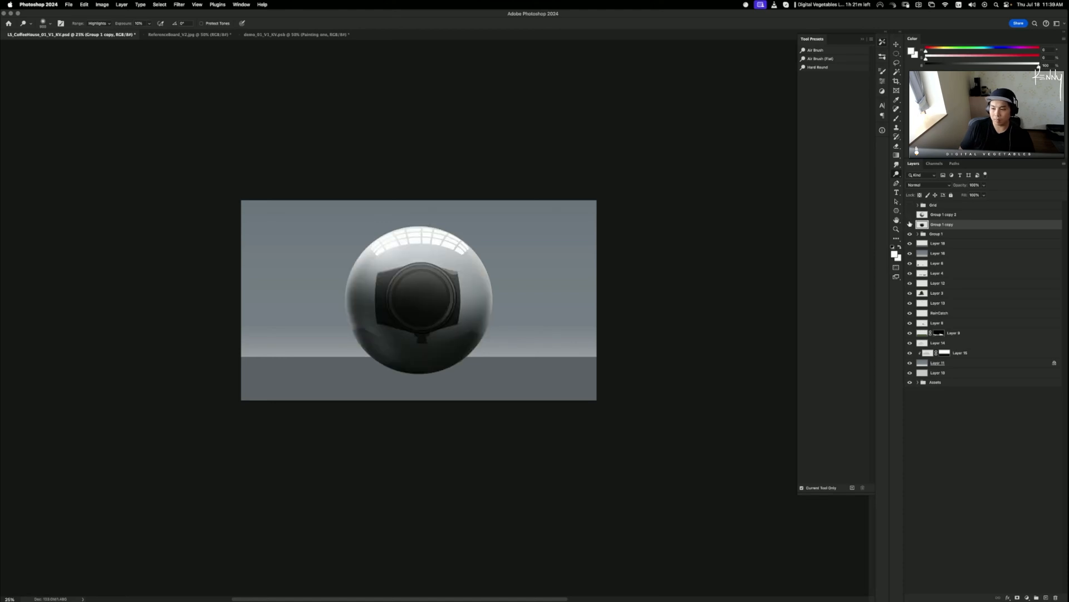
left_click(910, 224)
left_click(910, 224)
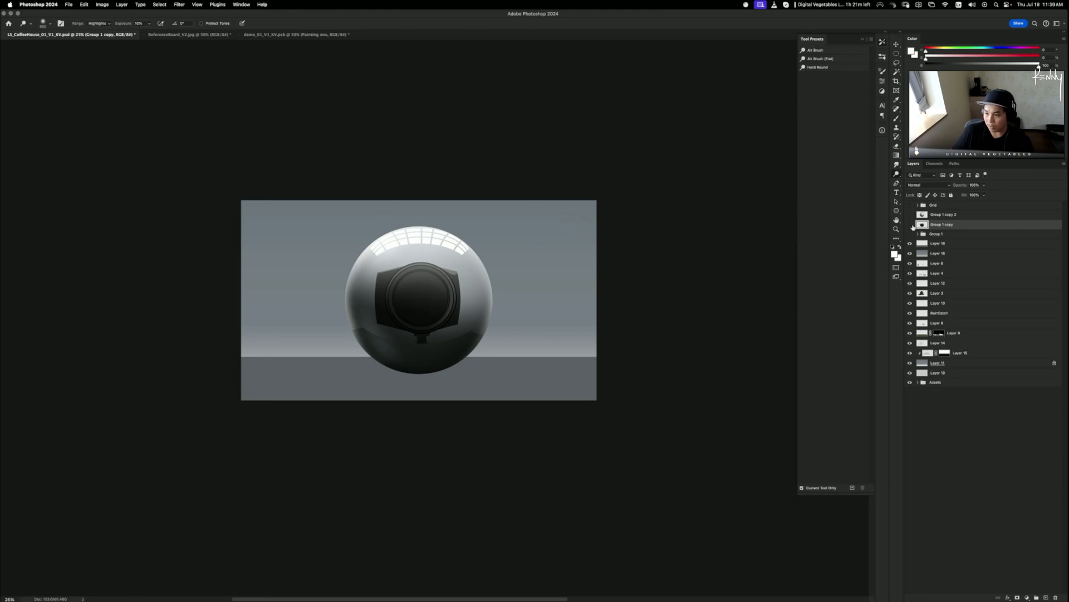
- Compare the sphere against the building scene by toggling Group 1 copy, Layer 18 and Layer 16
left_click(911, 225)
left_click(910, 243)
left_click(910, 254)
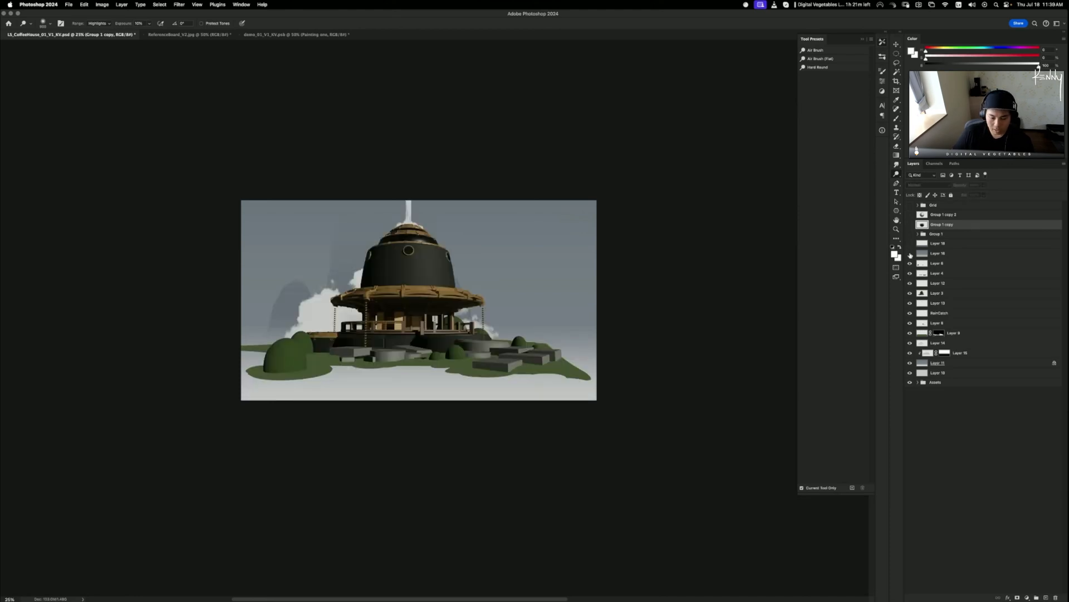
left_click(911, 224)
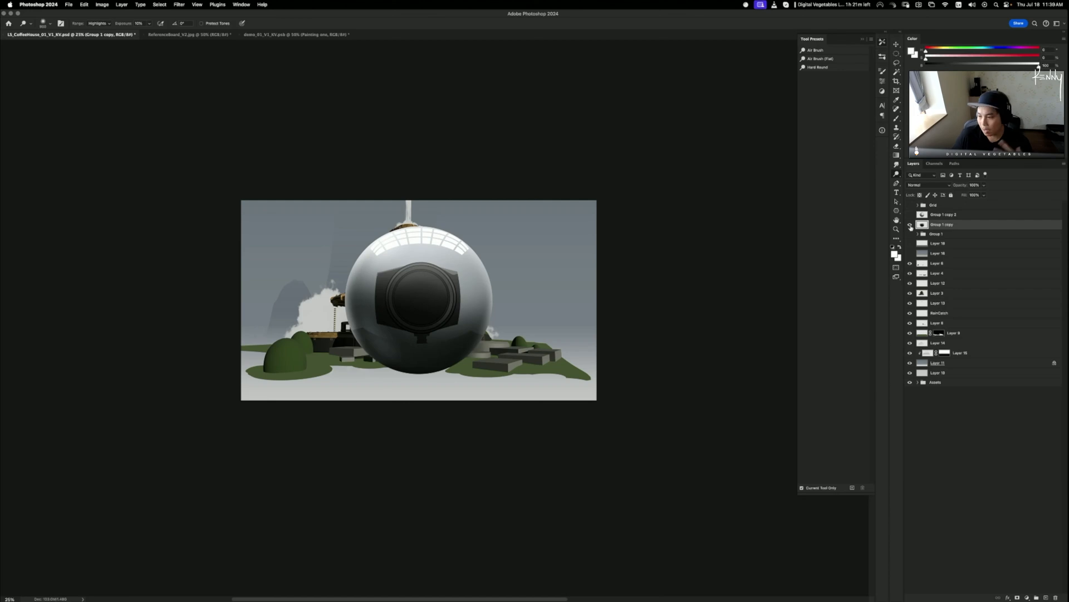
left_click(910, 244)
left_click(910, 253)
- Duplicate the reflective sphere layer and merge the copy back down into it
left_click(910, 225)
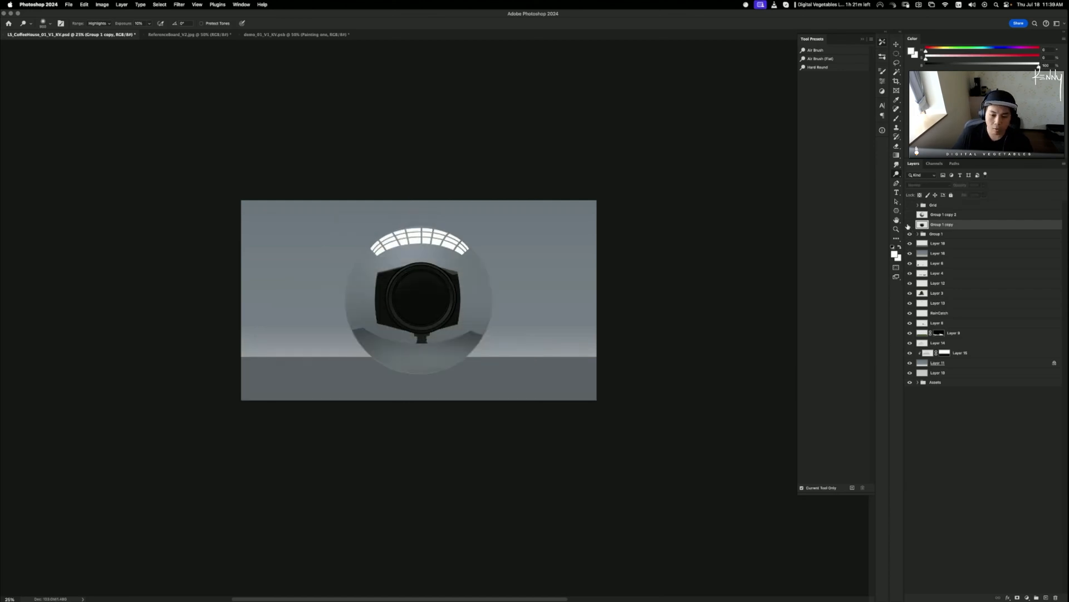
left_click(910, 225)
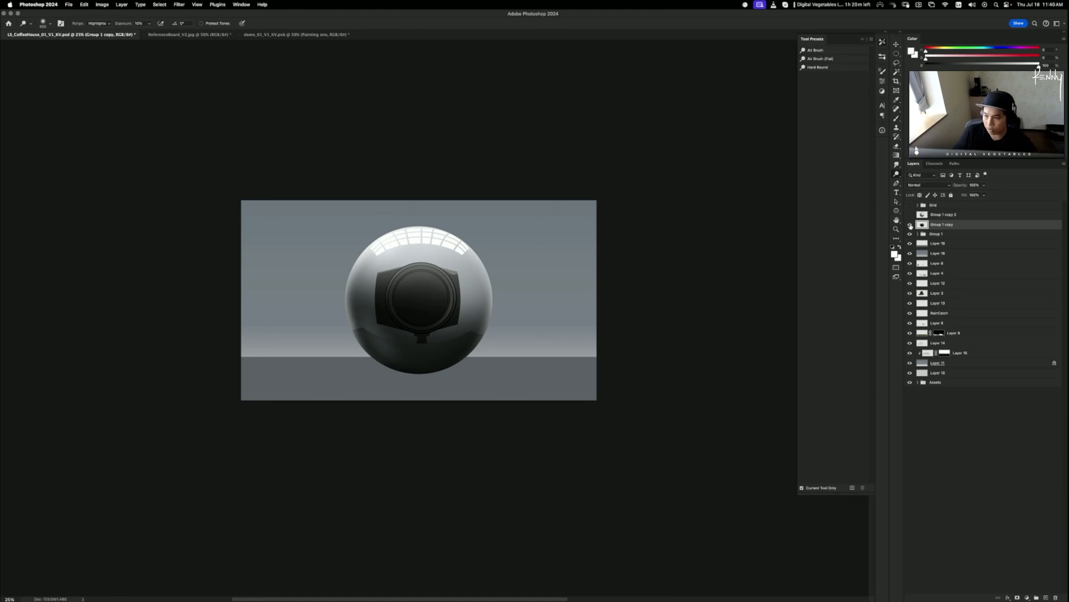
key("super+j")
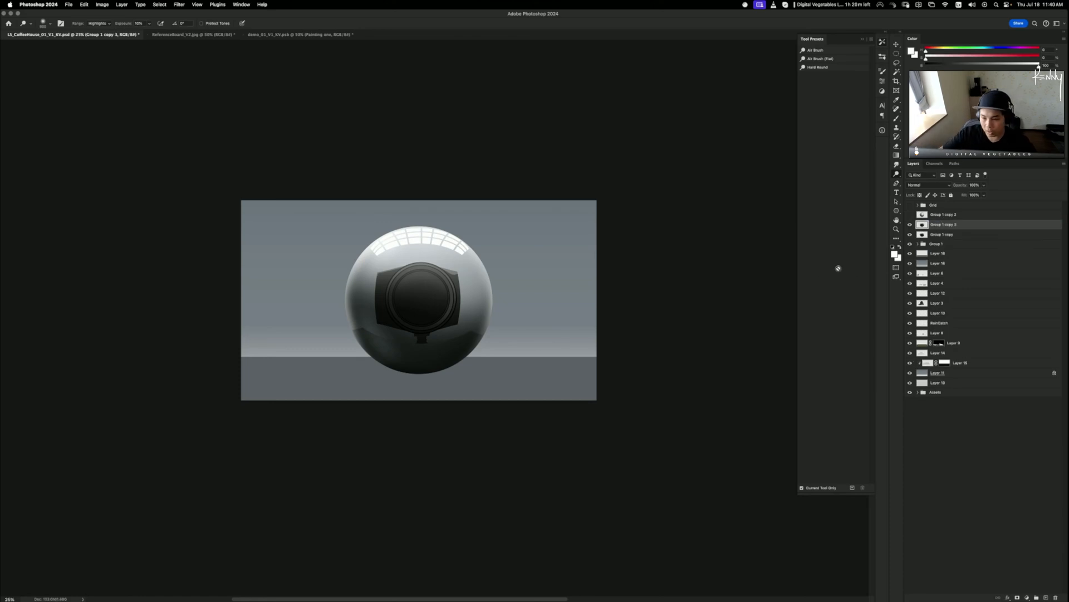
key("super+e")
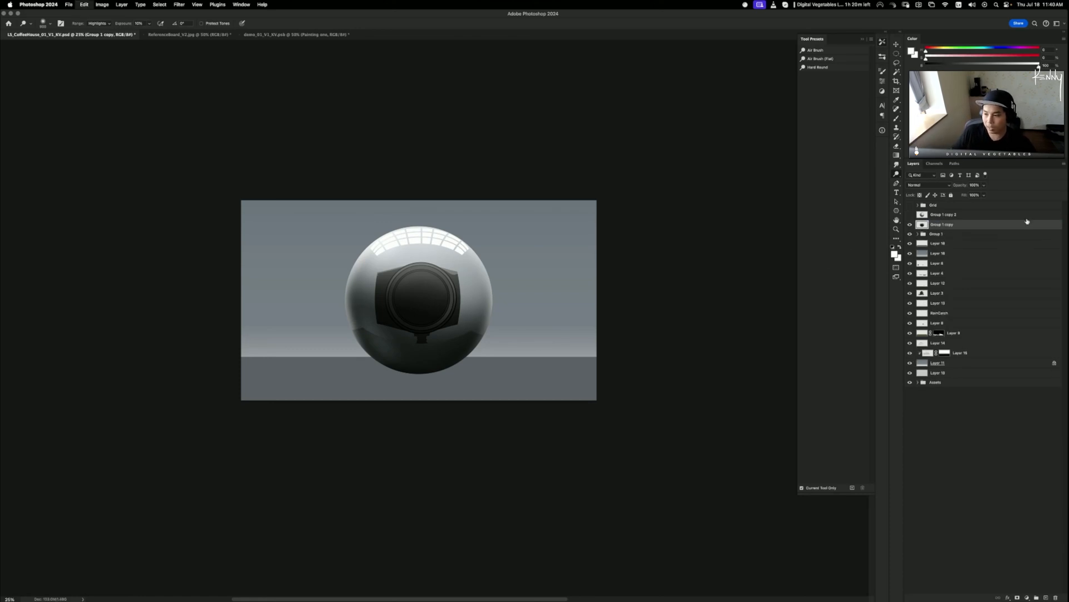
- Apply a very slight midtone Yellow–Blue Color Balance shift to the sphere
key("super+b")
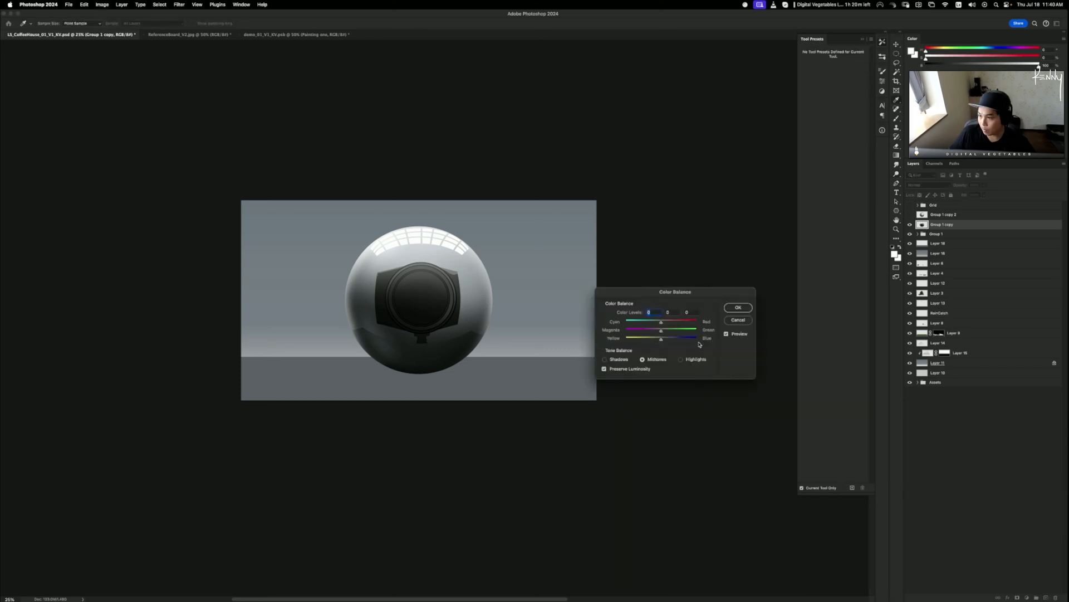
left_click_drag(661, 341, 667, 341)
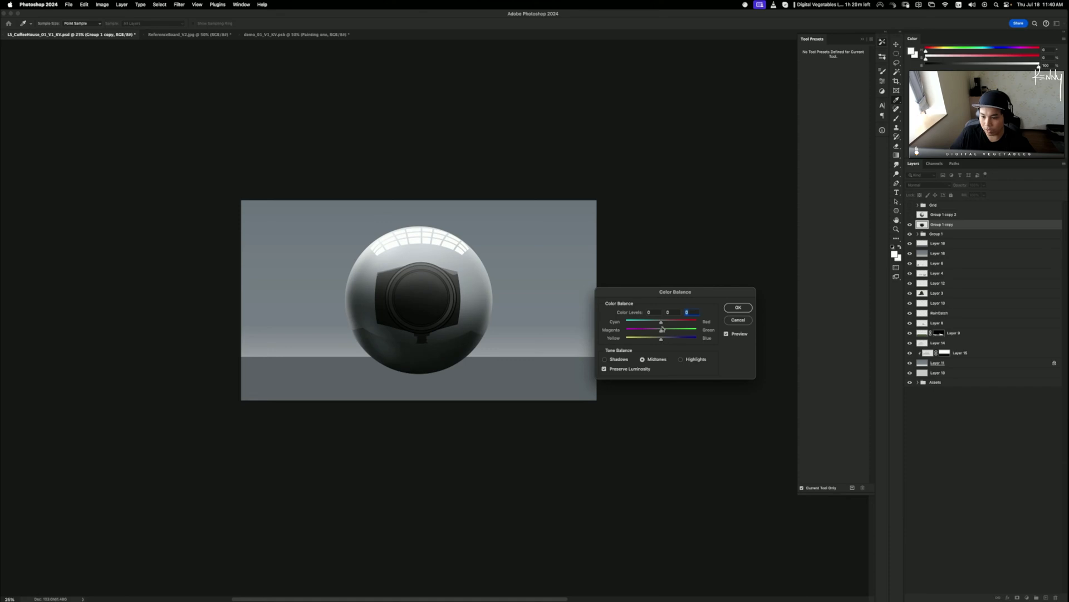
left_click_drag(664, 340, 663, 340)
left_click(737, 308)
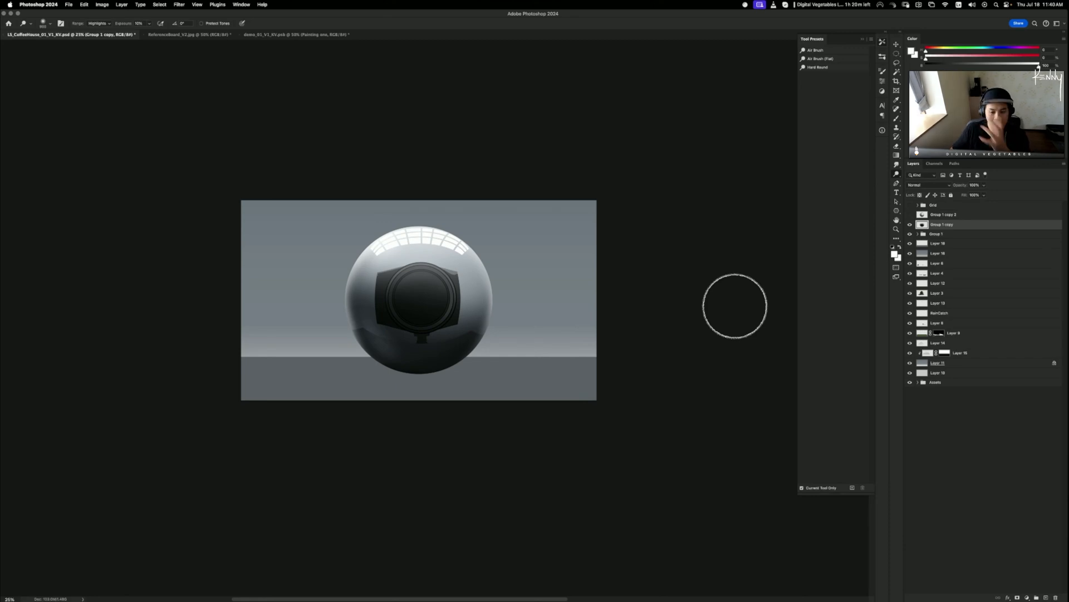
- Add a new layer above Group 1 and set up a large AirBrush
left_click(939, 235)
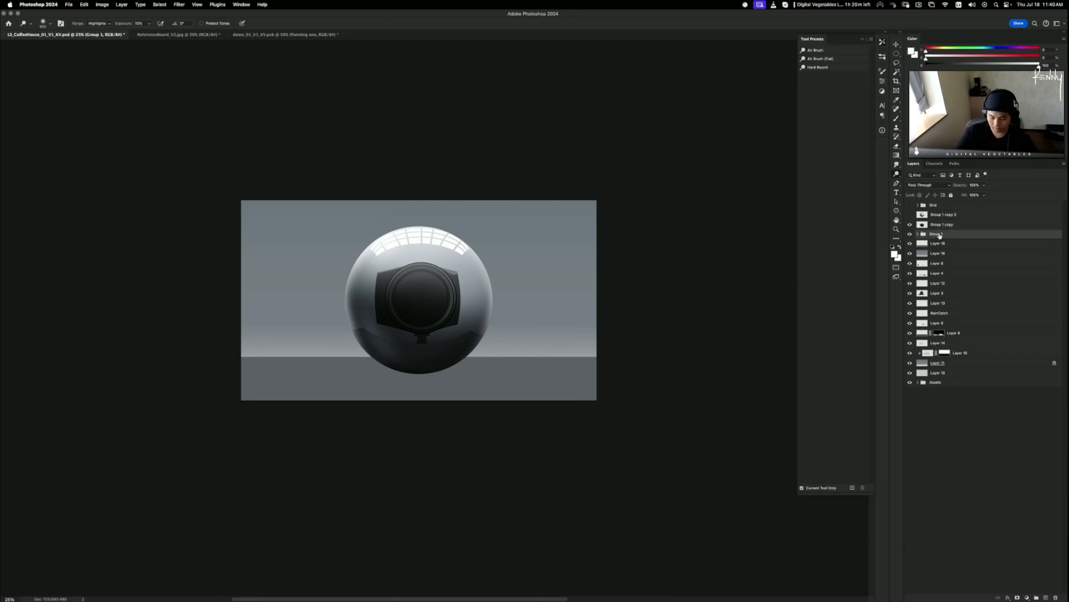
key("super+shift+alt+n")
key("b")
left_click(827, 52)
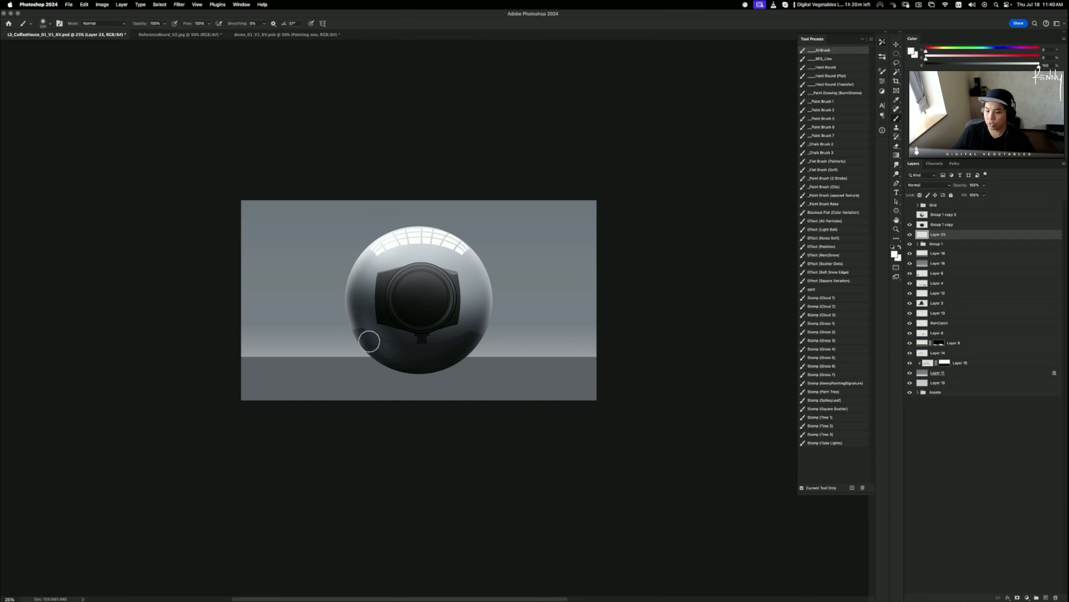
key("bracketright")
key("bracketright")
key("bracketright")
key("bracketright")
key("bracketright")
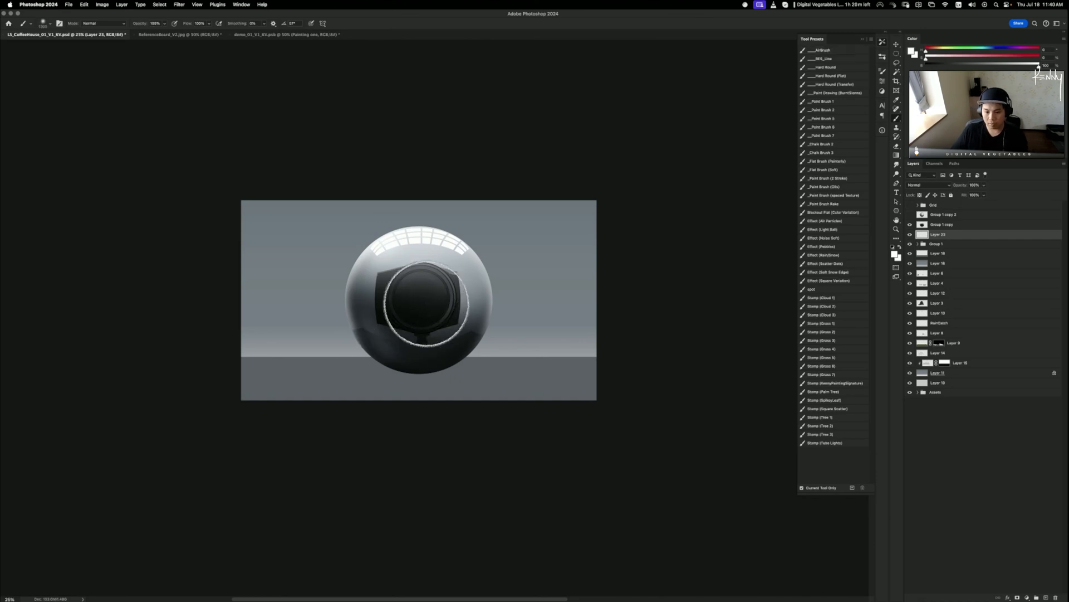
- Flatten the white blob under the sphere, invert it into a dark shadow at about 60% opacity
key("ctrl+t")
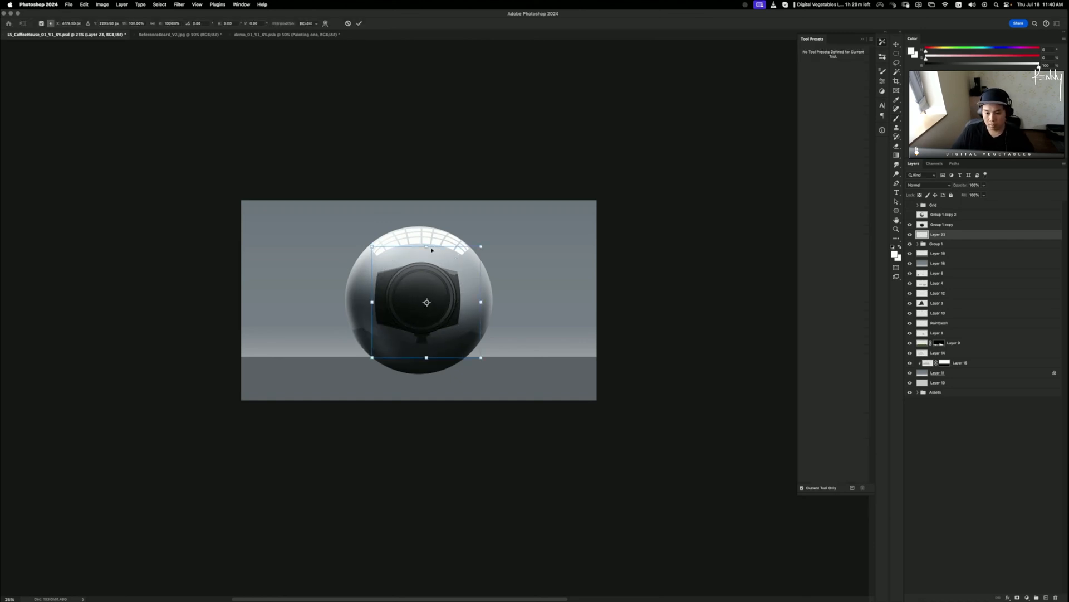
left_click_drag(427, 247, 549, 307)
left_click_drag(453, 331, 432, 351)
left_click_drag(406, 314, 440, 361)
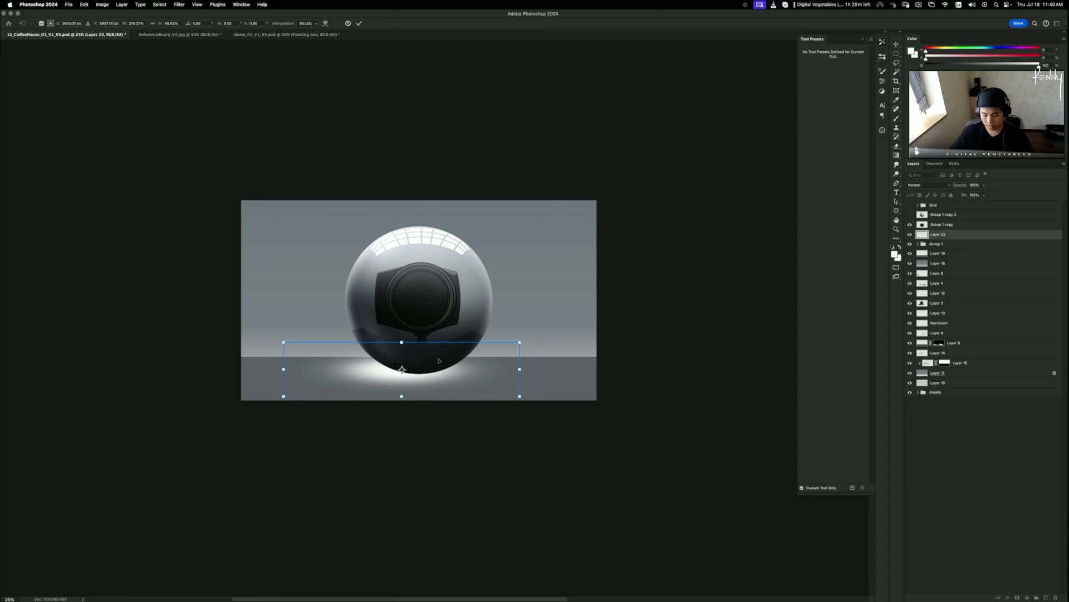
key("Return")
key("super+i")
key("super+t")
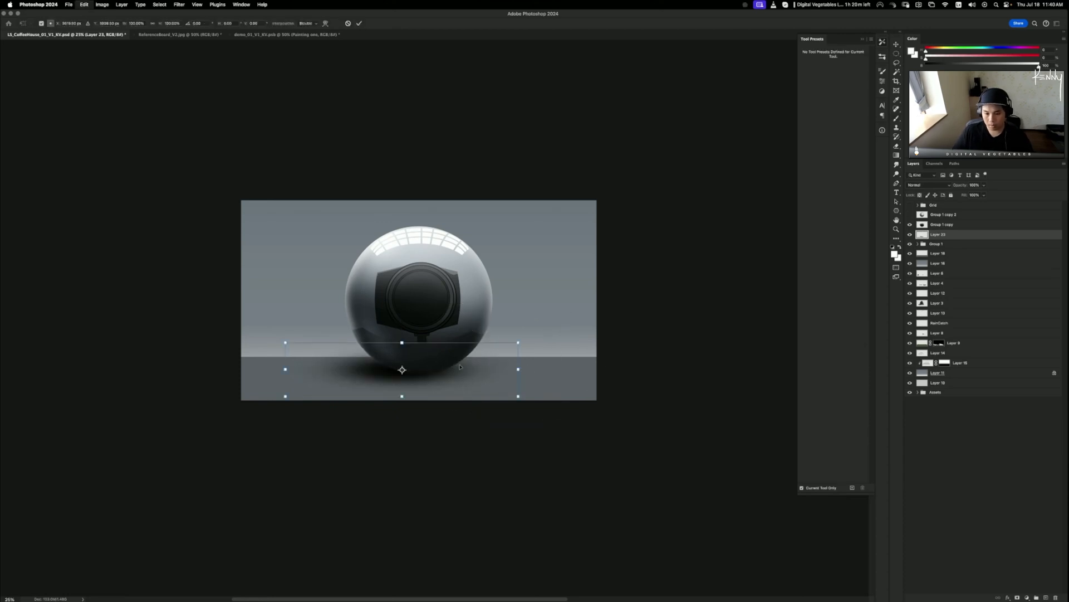
left_click_drag(403, 343, 456, 365)
key("Return")
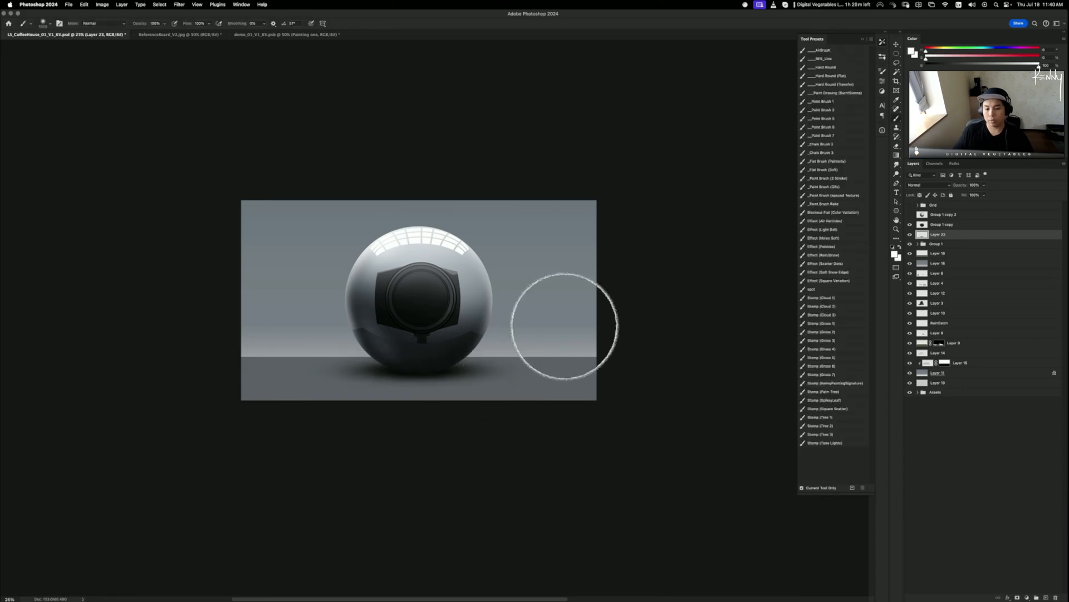
left_click_drag(959, 185, 952, 186)
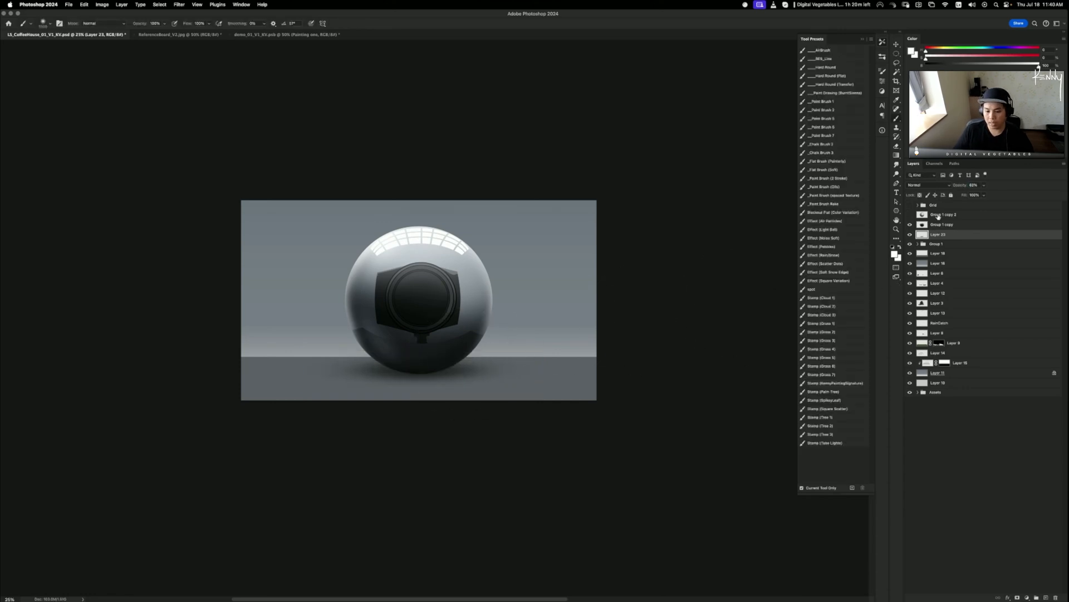
- Duplicate the shadow, shrink the copy under the sphere, and raise its opacity to 100%
key("super+j")
key("super+t")
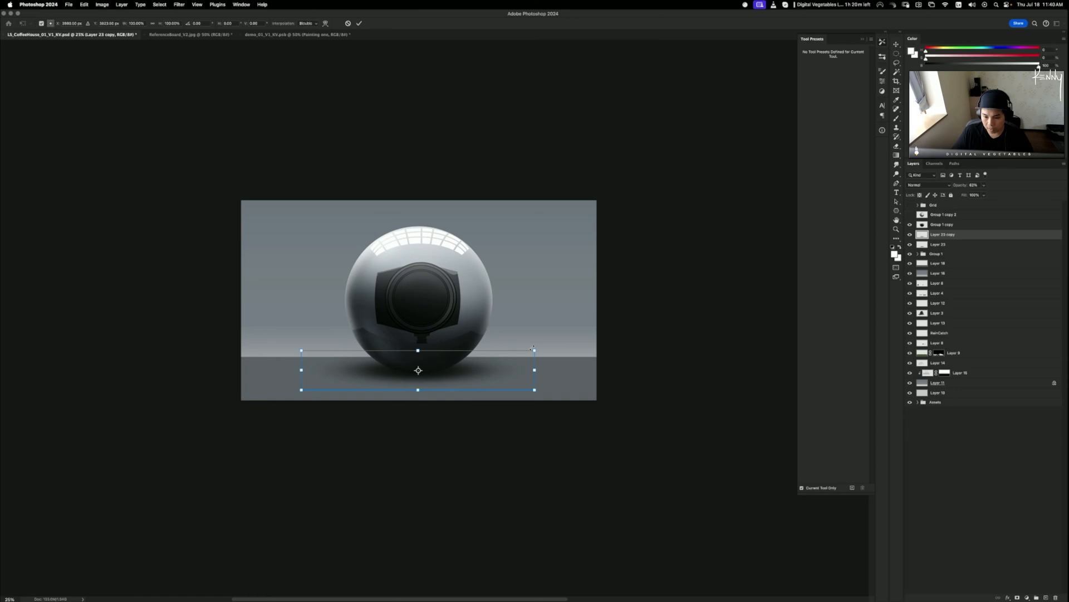
left_click_drag(530, 370, 476, 369)
key("b")
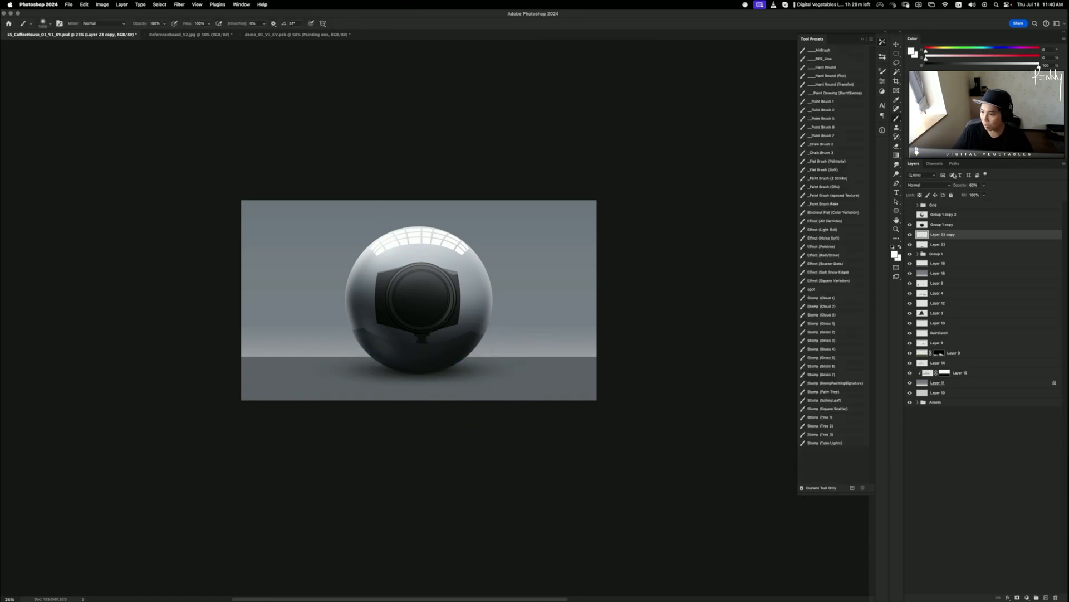
left_click_drag(985, 186, 993, 186)
left_click_drag(500, 258, 566, 272)
- Select the reflective sphere layer and dismiss the Stroke dialog without applying it
key("alt+bracketleft")
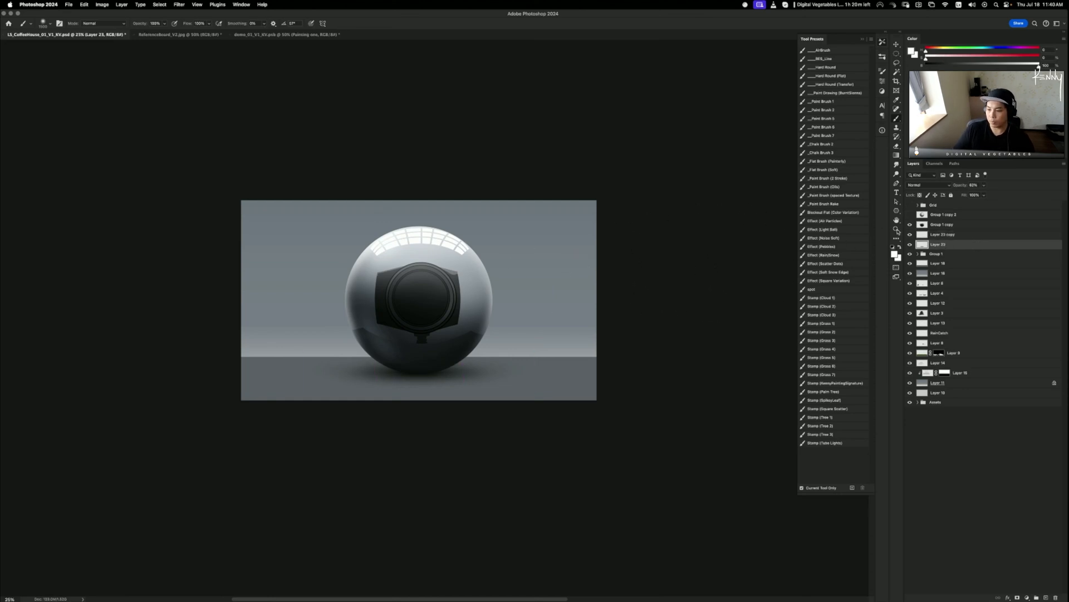
left_click(943, 224)
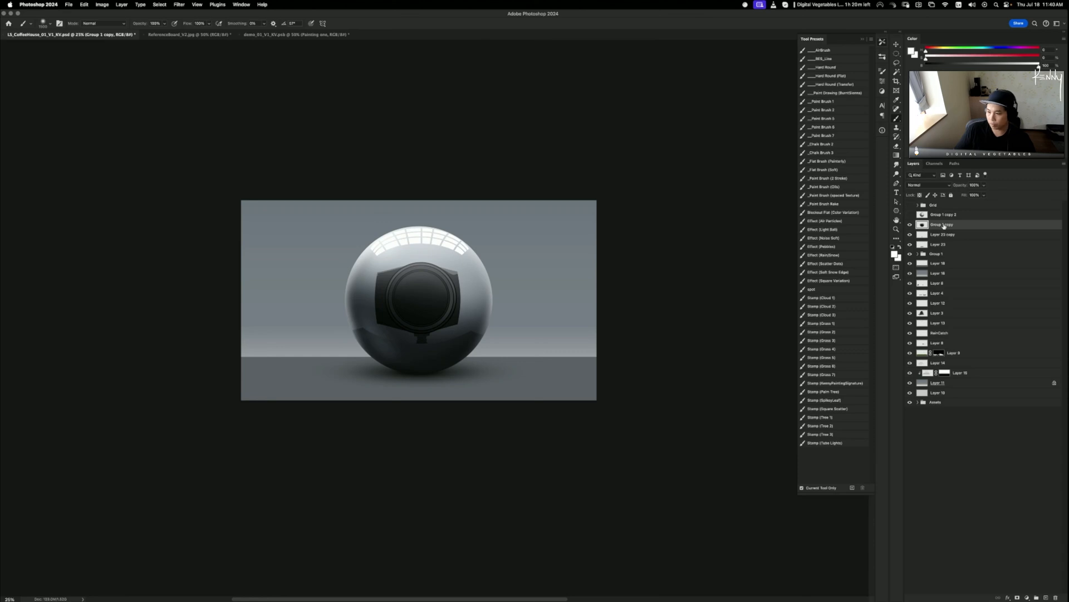
key("alt+super+s")
left_click(568, 244)
- Duplicate the sphere layer as Group 1 copy 3 and lock it
key("b")
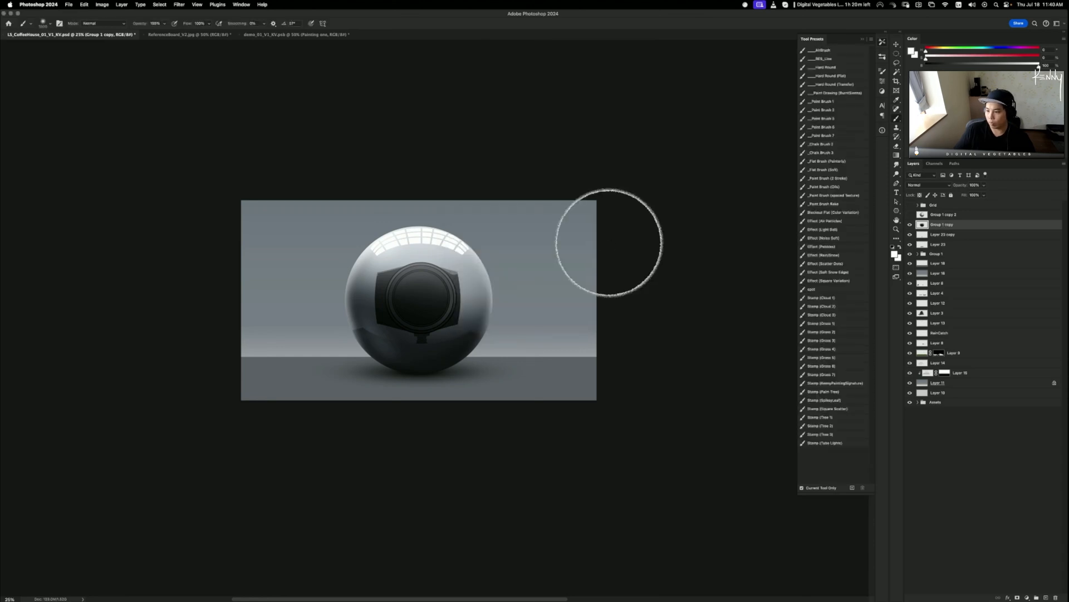
key("super+j")
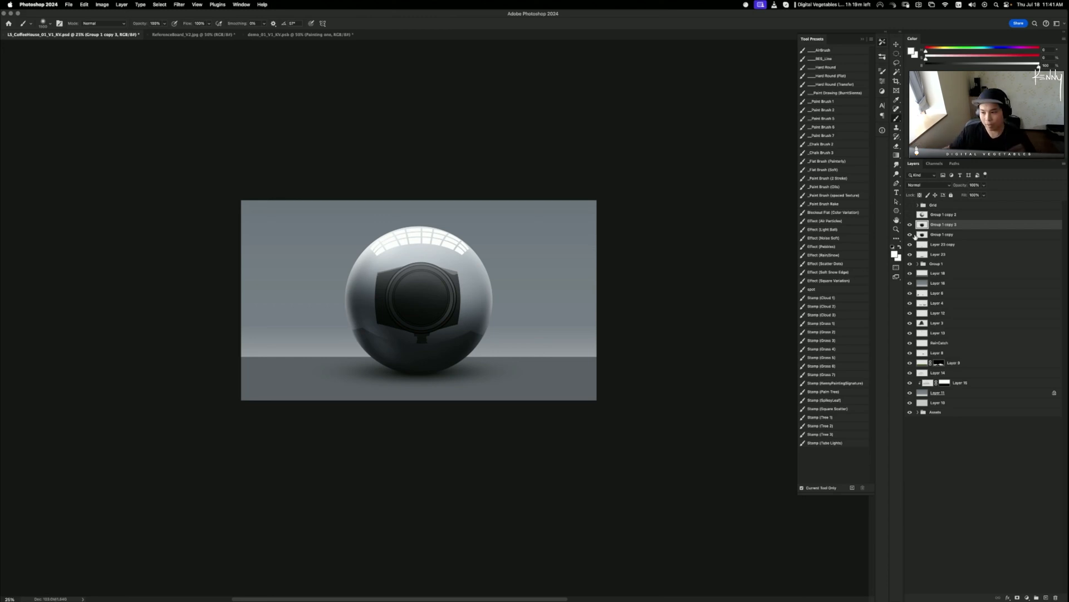
left_click(920, 195)
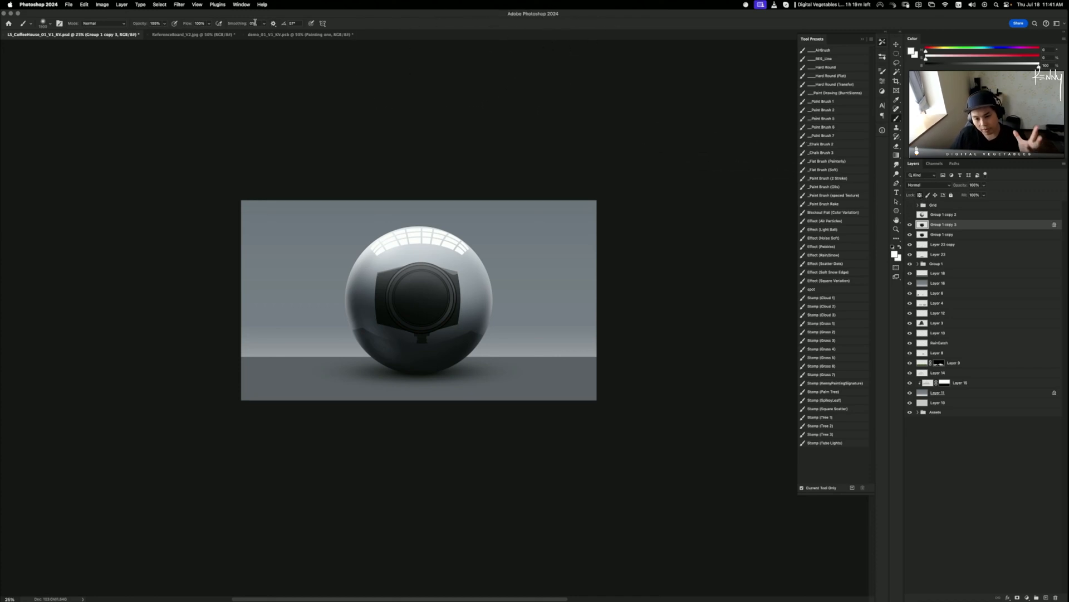
- Apply a Gaussian Blur of about 318 px radius to the locked sphere copy
left_click(180, 4)
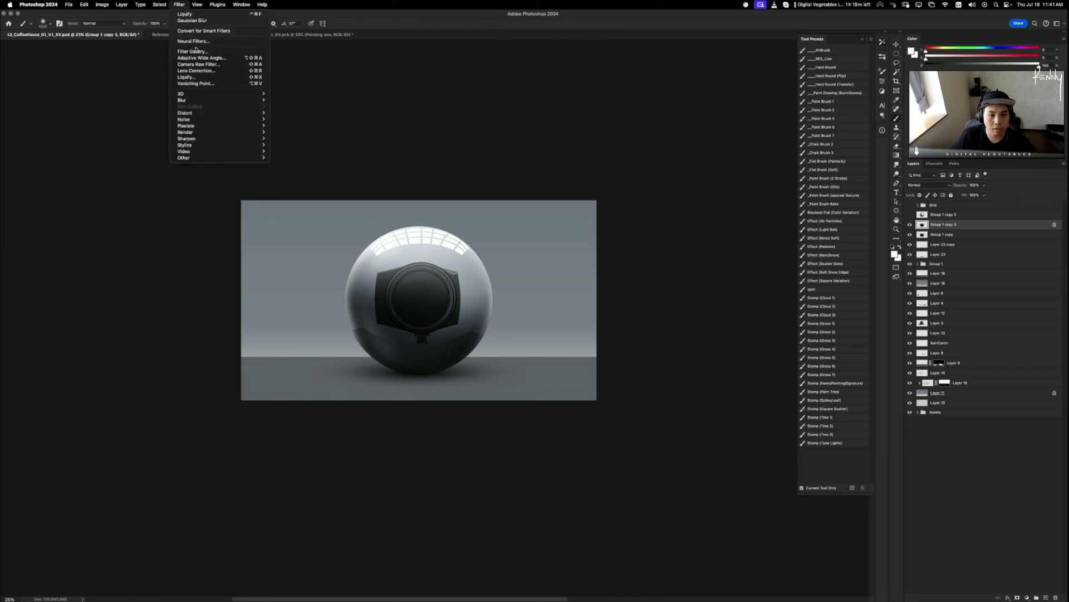
mouse_move(197, 104)
left_click(294, 125)
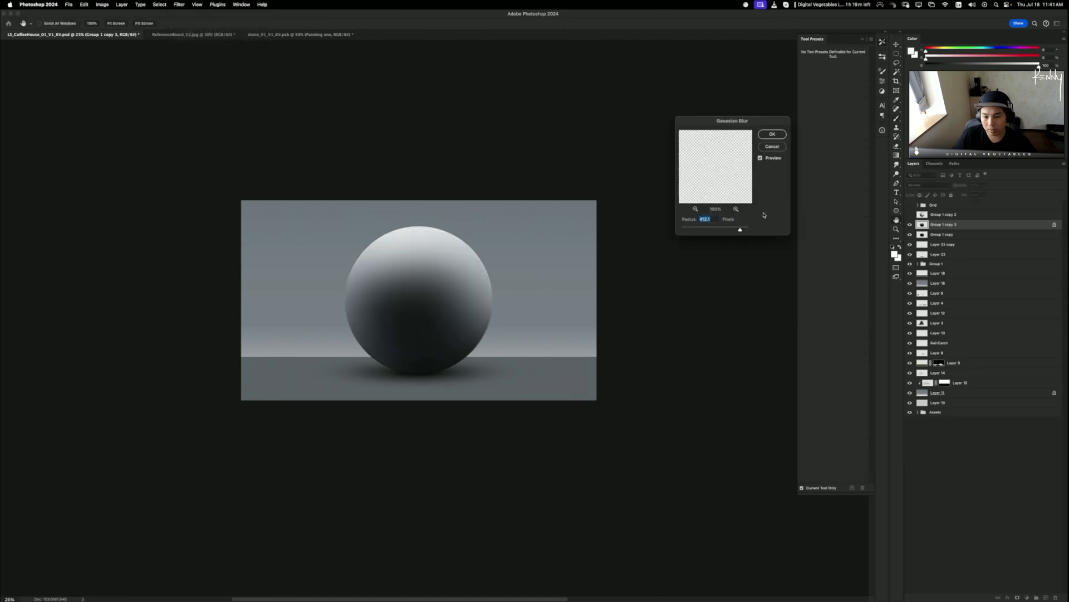
left_click_drag(740, 230, 662, 230)
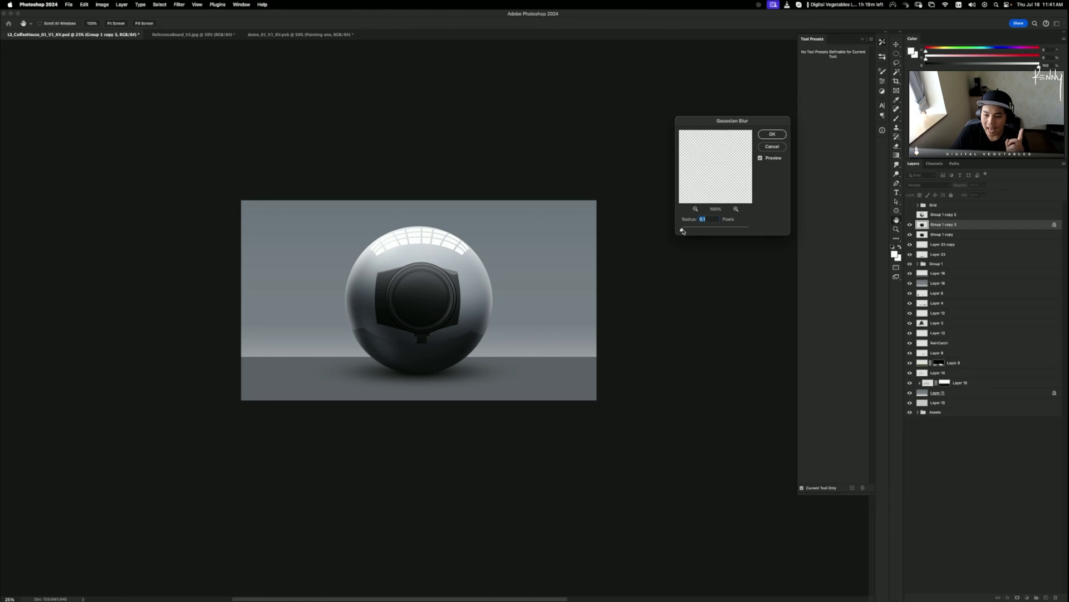
left_click_drag(682, 230, 739, 228)
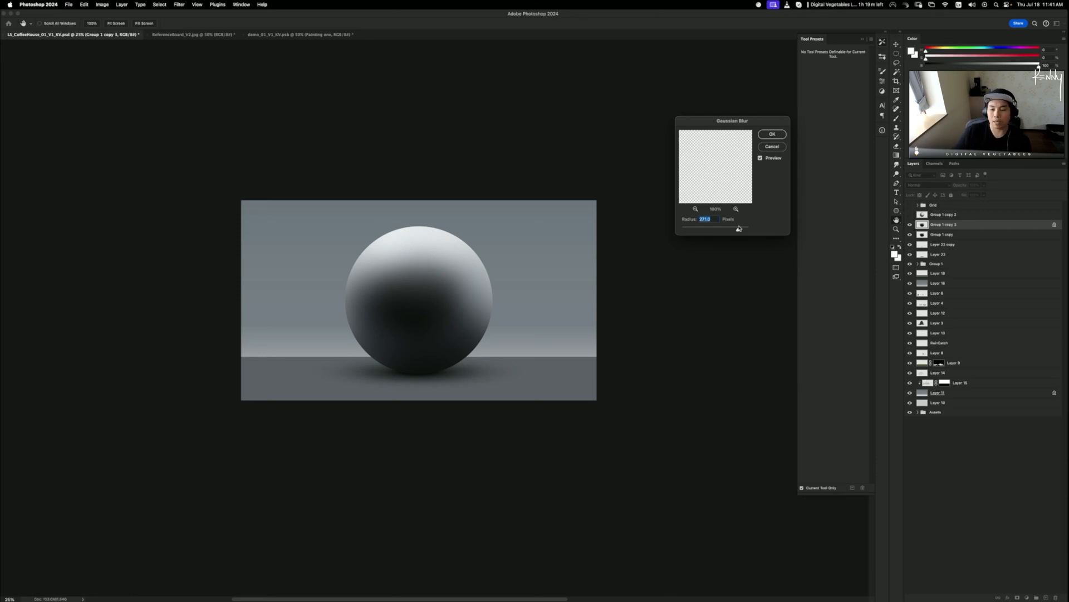
left_click_drag(738, 228, 741, 228)
- Apply the Gaussian blur to the sphere copy and add a new empty Layer 24 above it
left_click(772, 135)
key("b")
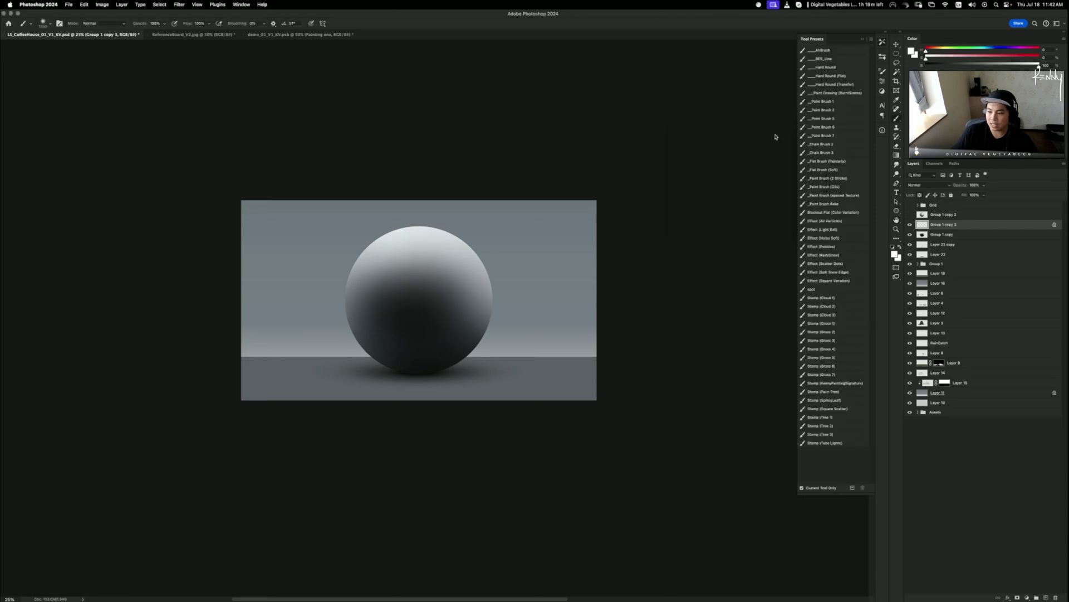
key("ctrl+shift+n")
key("Return")
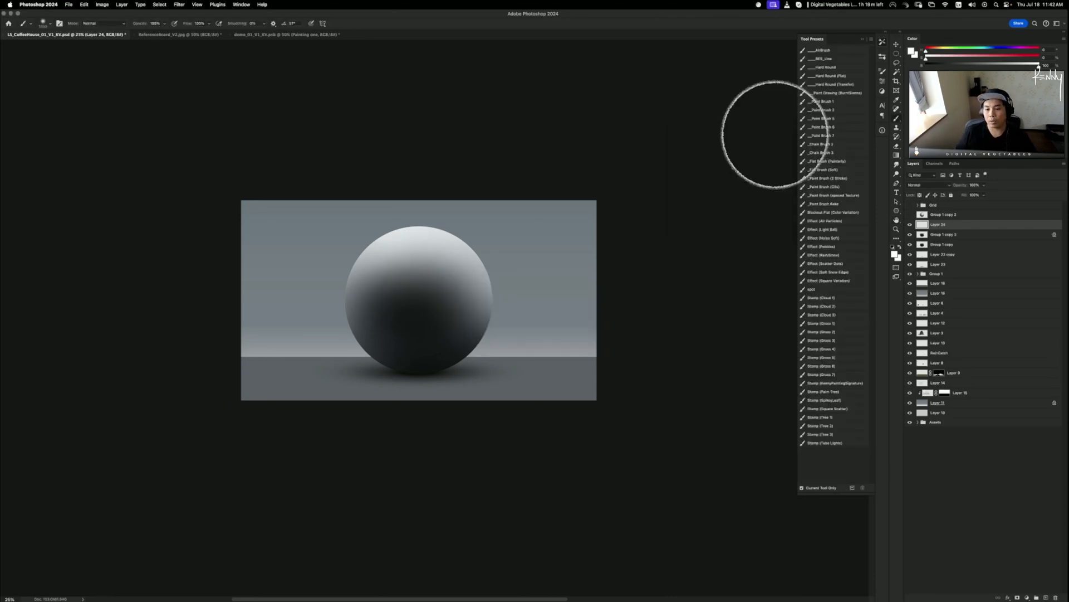
- Pick the Paint Brush 1 preset and sketch red loops around the sphere, undoing each
left_click(825, 102)
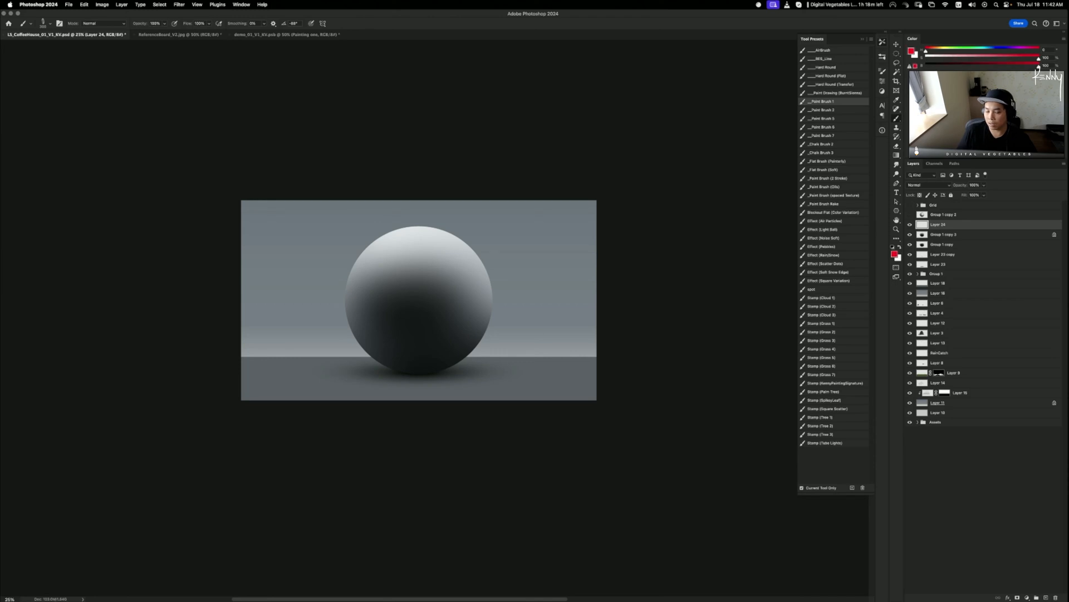
left_click_drag(490, 241, 390, 303)
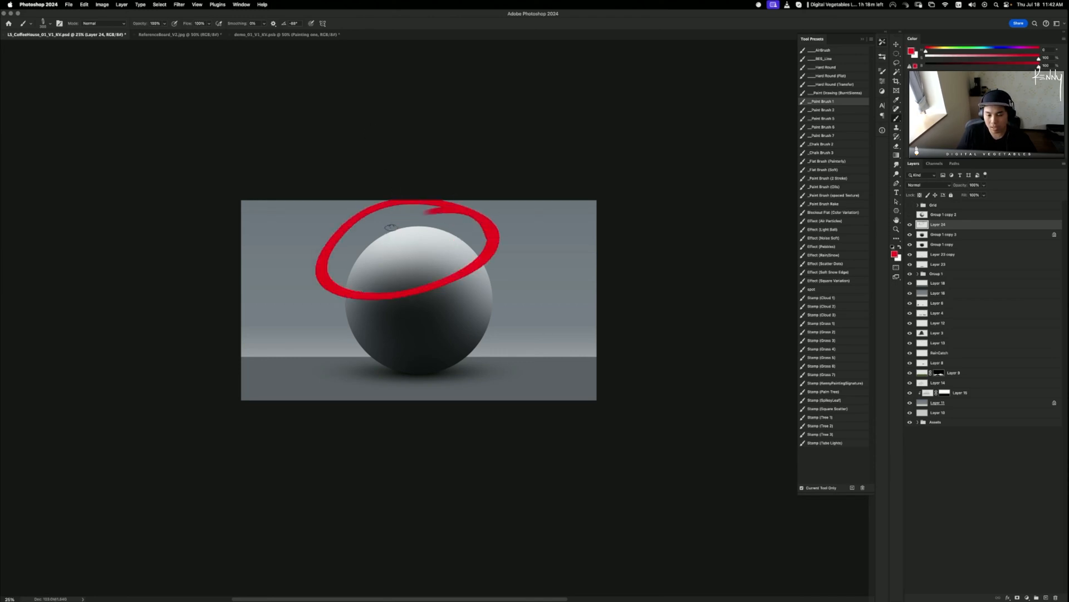
key("ctrl+z")
left_click_drag(467, 329, 414, 288)
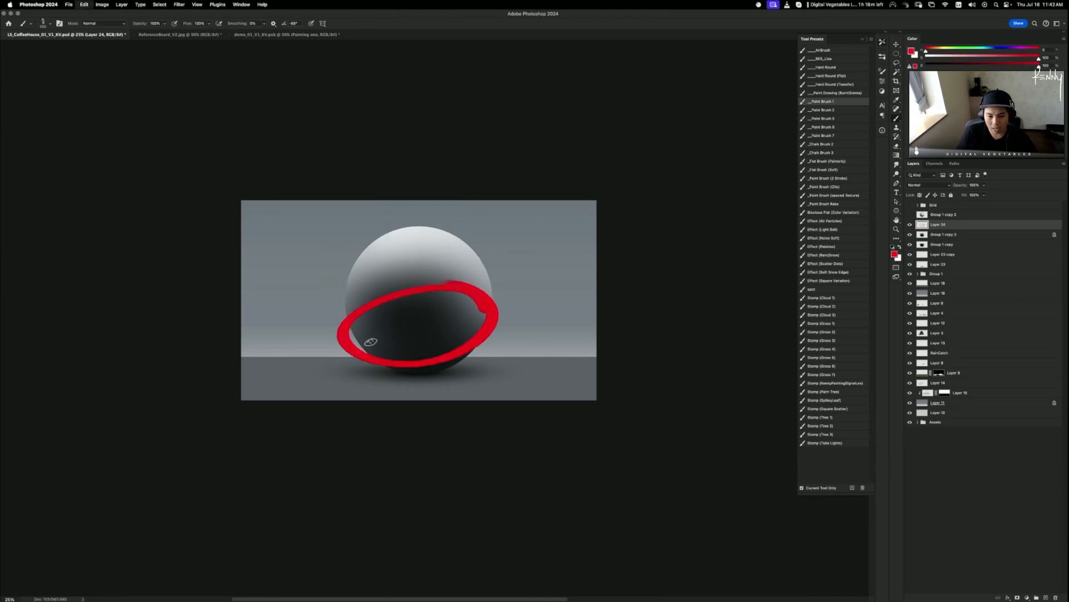
key("ctrl+z")
mouse_move(379, 366)
left_mouse_down()
mouse_move(313, 417)
mouse_move(364, 352)
mouse_move(341, 322)
left_mouse_up()
key("ctrl+z")
key("ctrl+z")
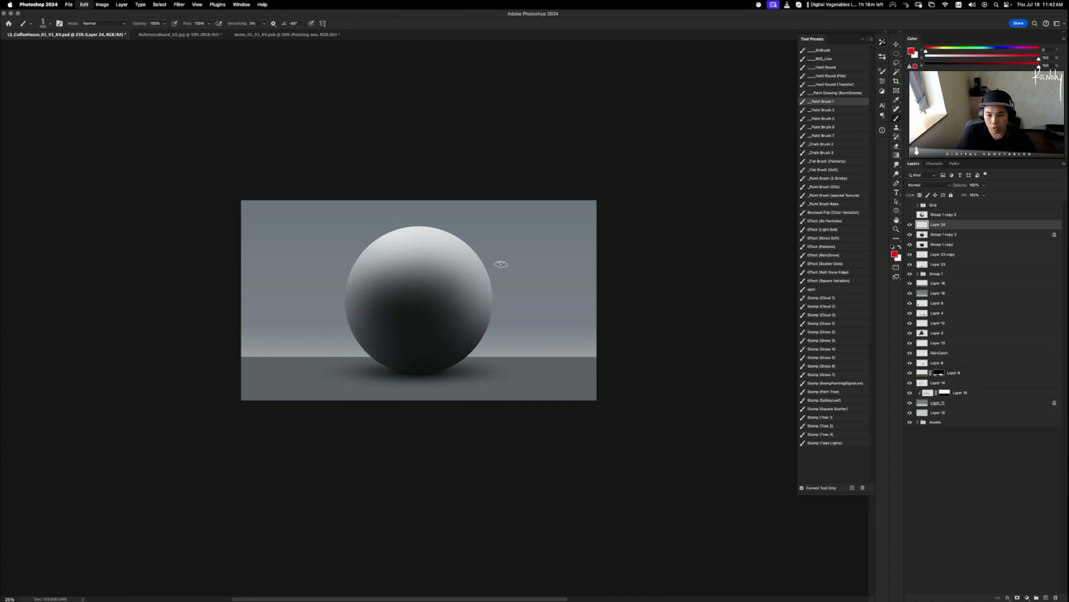
mouse_move(548, 225)
left_mouse_down()
mouse_move(476, 191)
mouse_move(430, 226)
mouse_move(430, 264)
left_mouse_up()
- Try red arrows, loops and marks on the sphere, undoing each stroke
key("ctrl+z")
left_click_drag(415, 221, 442, 225)
key("ctrl+z")
mouse_move(396, 361)
left_mouse_down()
mouse_move(372, 359)
mouse_move(390, 370)
left_mouse_up()
key("ctrl+z")
left_click_drag(304, 400, 341, 376)
left_click_drag(393, 342, 401, 341)
mouse_move(359, 345)
left_mouse_down()
mouse_move(382, 358)
mouse_move(373, 320)
mouse_move(448, 338)
left_mouse_up()
key("super+z")
key("super+z")
key("super+z")
left_click_drag(469, 294, 458, 318)
key("super+z")
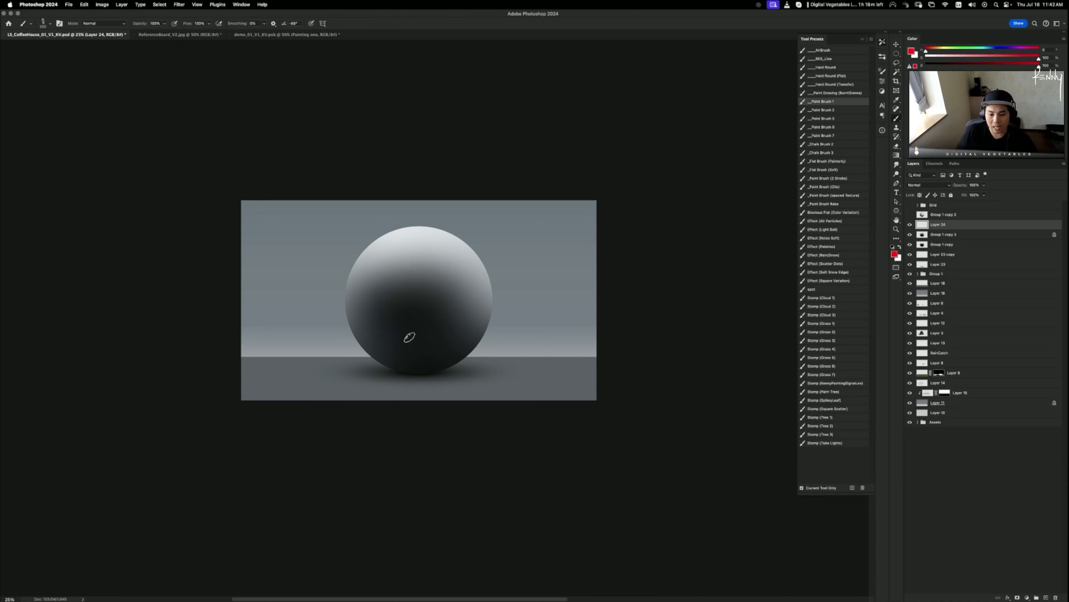
mouse_move(372, 315)
left_mouse_down()
mouse_move(418, 322)
mouse_move(383, 324)
mouse_move(406, 333)
mouse_move(443, 329)
mouse_move(470, 312)
left_mouse_up()
key("super+z")
key("super+z")
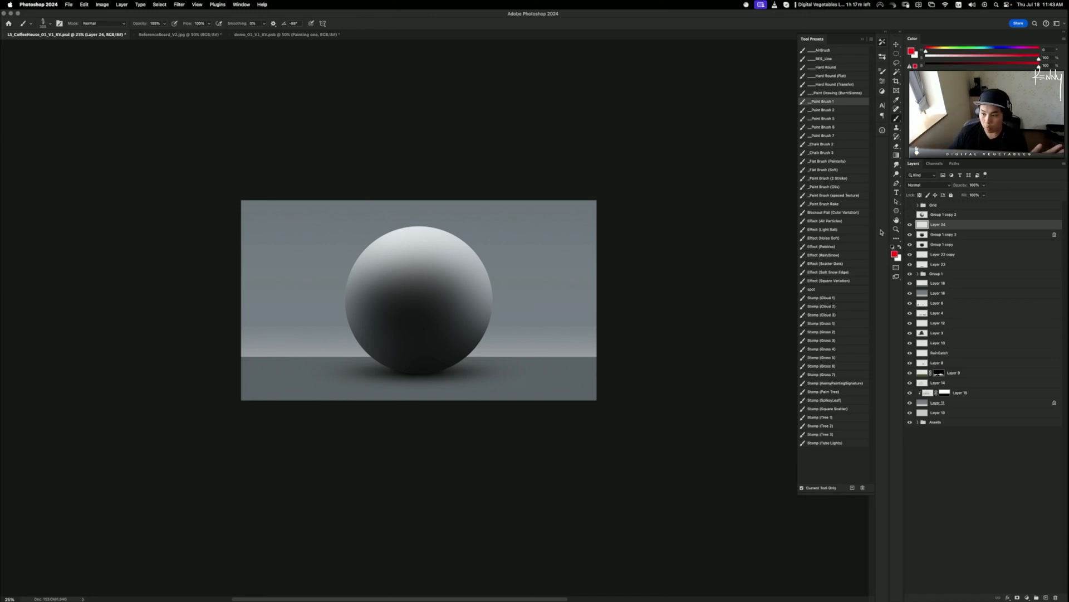
- Hide the blurred Group 1 copy 3 layer and select Group 1 copy
left_click(910, 235)
left_click(948, 247)
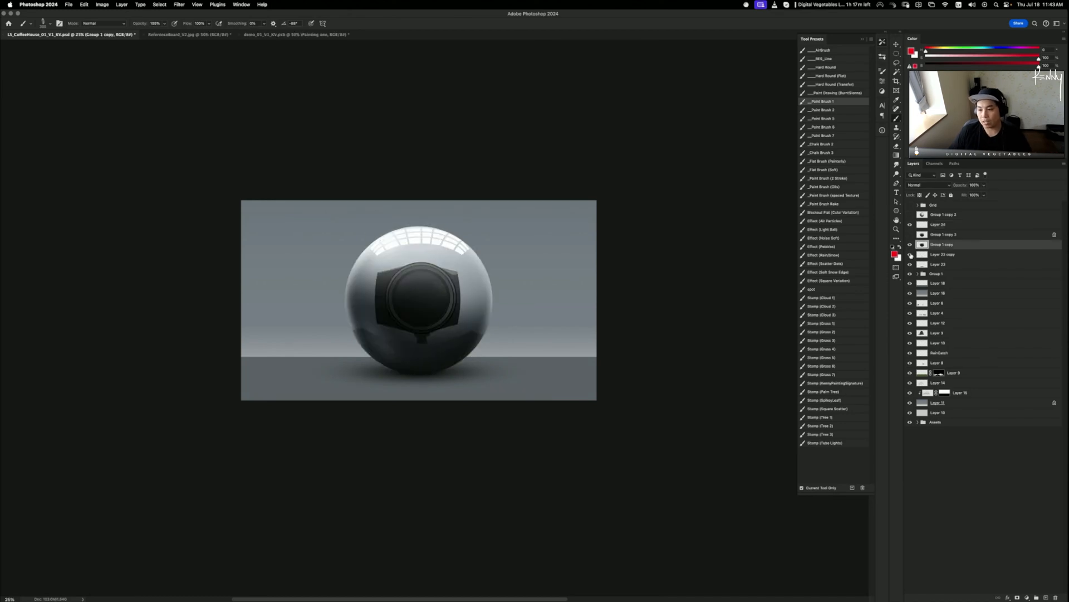
left_click(910, 245)
left_click(910, 245)
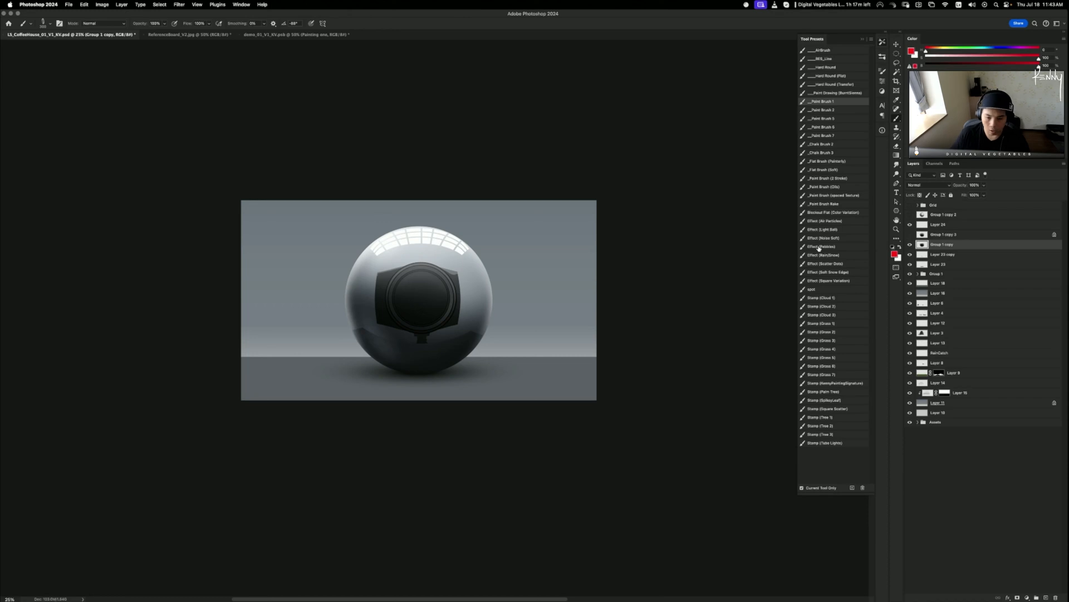
- Try a gold Hue/Saturation colorize (saturation 67) on Group 1 copy, then undo it
key("super+u")
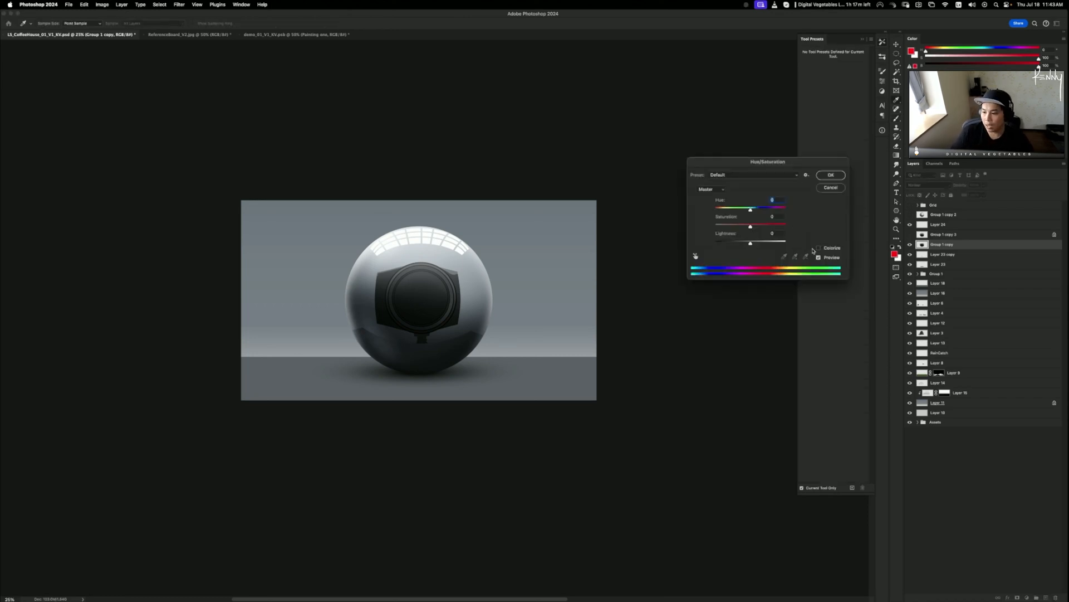
left_click(819, 248)
mouse_move(734, 226)
left_mouse_down()
mouse_move(756, 227)
mouse_move(744, 243)
left_mouse_up()
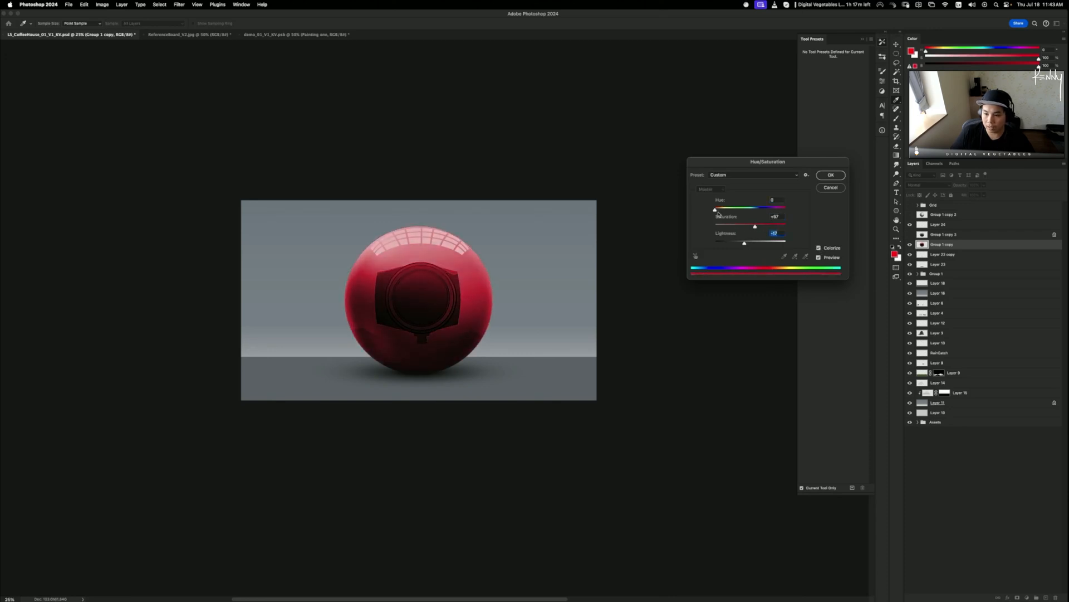
left_click_drag(715, 210, 724, 210)
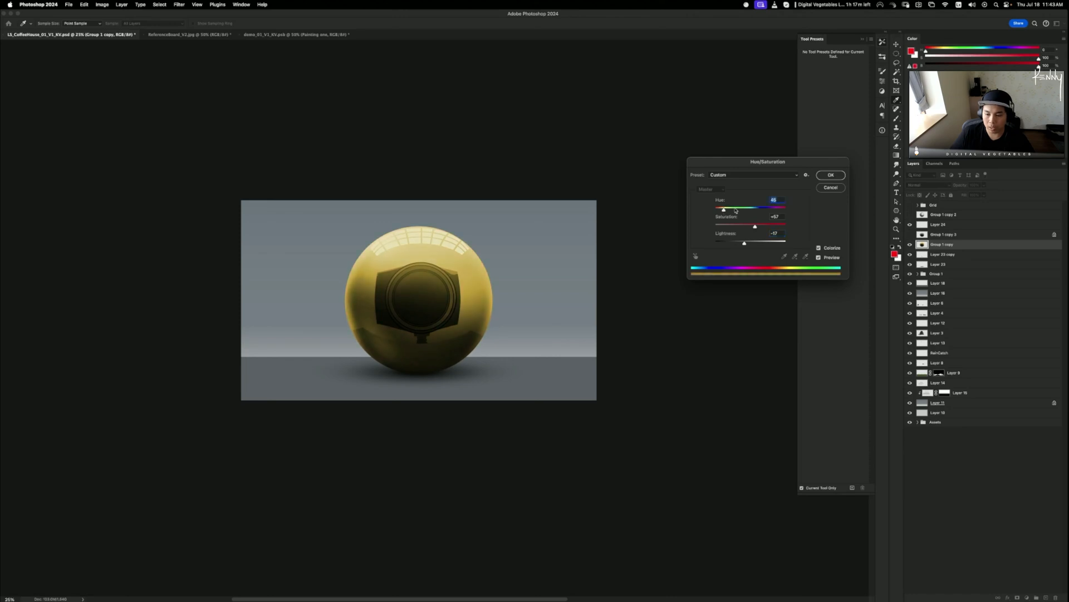
left_click(831, 175)
key("b")
key("super+z")
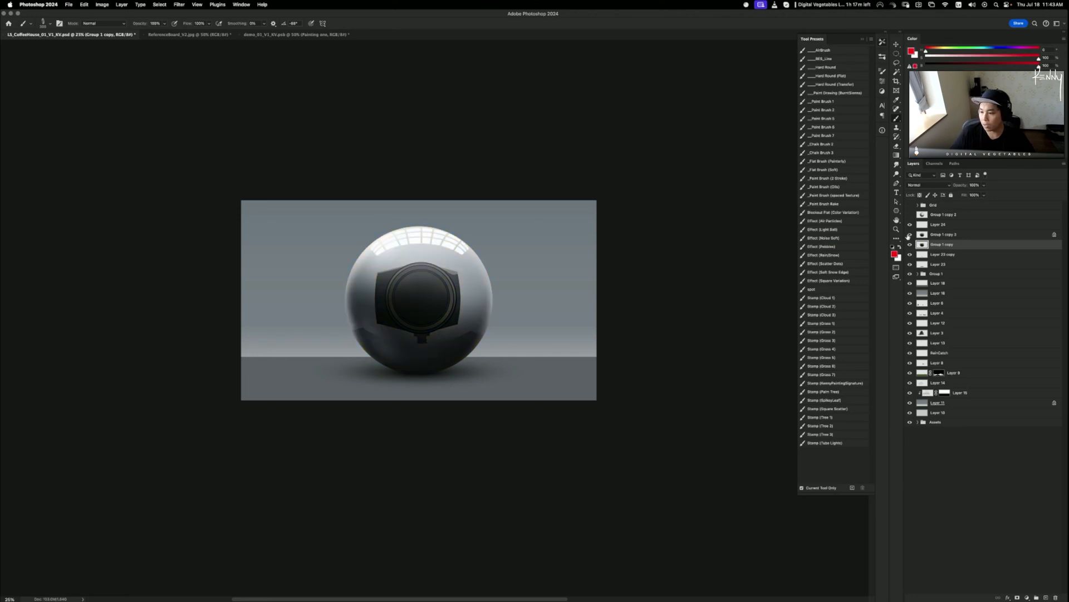
left_click(910, 234)
- Duplicate the sphere as Group 1 copy 4 and colorize it yellow at saturation 79
left_click(911, 235)
key("super+j")
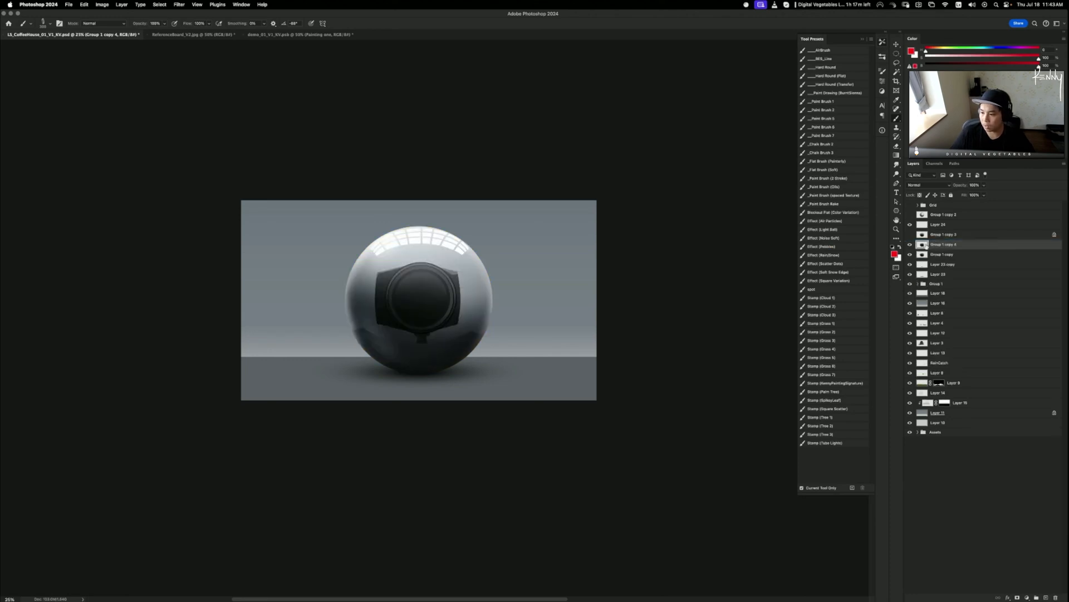
key("super+u")
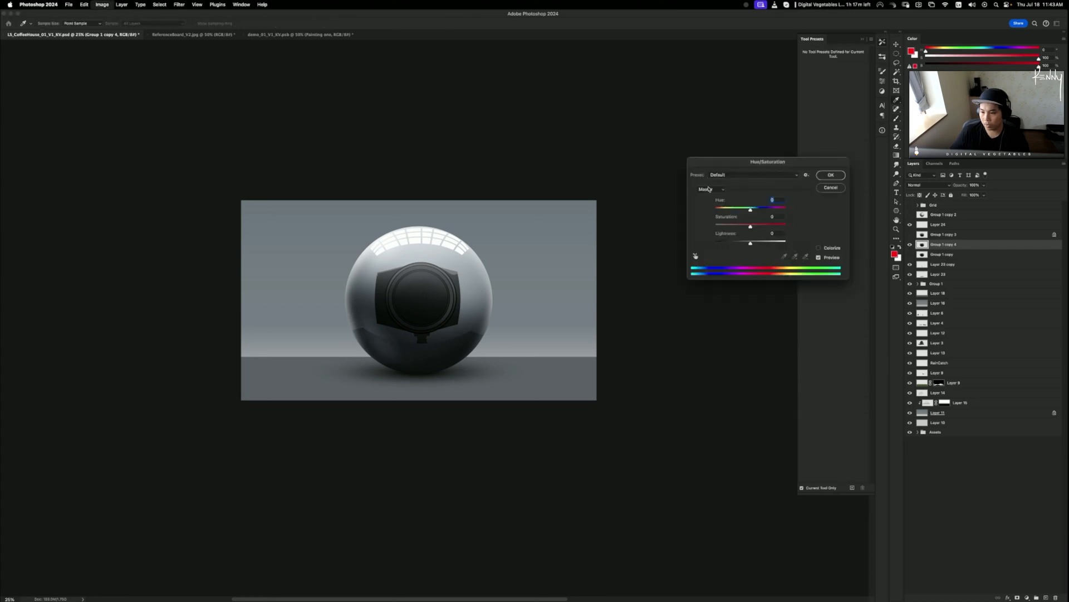
left_click(818, 248)
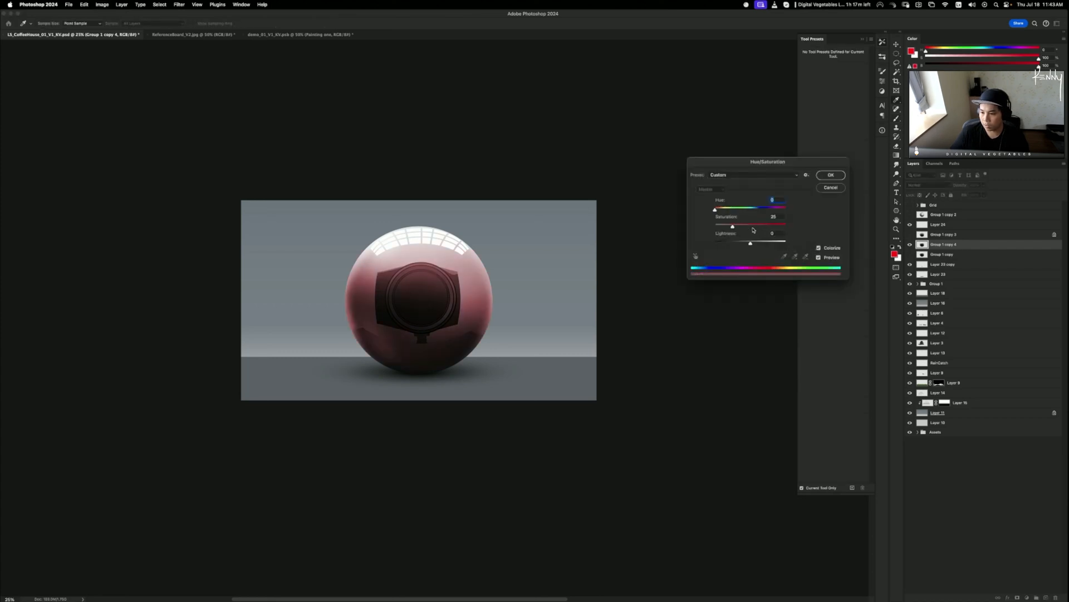
mouse_move(733, 227)
left_mouse_down()
mouse_move(745, 227)
mouse_move(743, 243)
left_mouse_up()
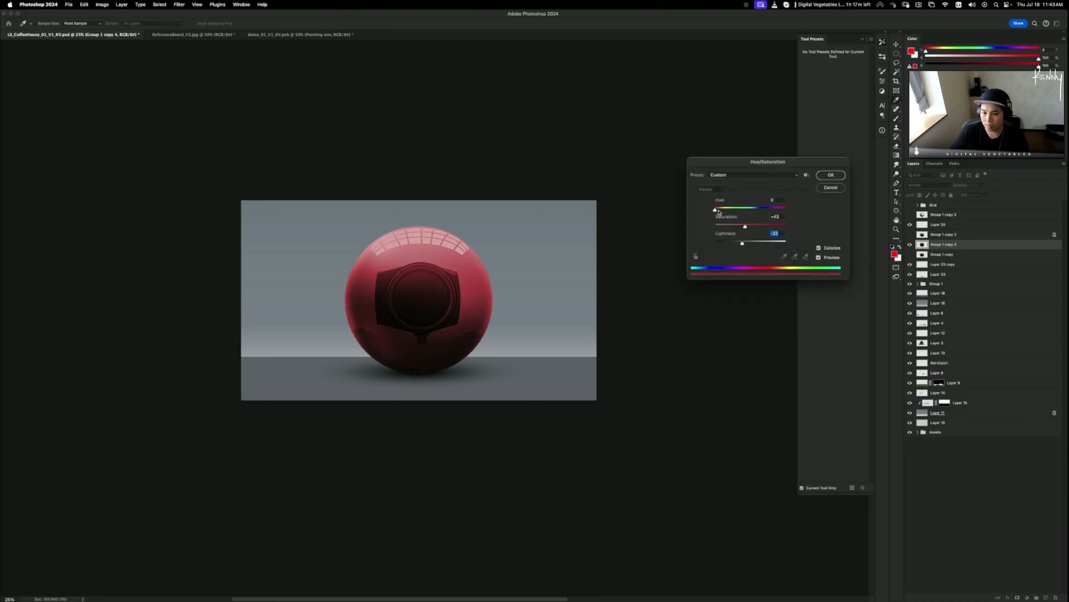
mouse_move(715, 210)
left_mouse_down()
mouse_move(772, 227)
mouse_move(725, 210)
left_mouse_up()
left_click(774, 217)
left_click(831, 174)
key("b")
- Brighten the yellow copy with Levels, setting the white input to 234
key("ctrl+l")
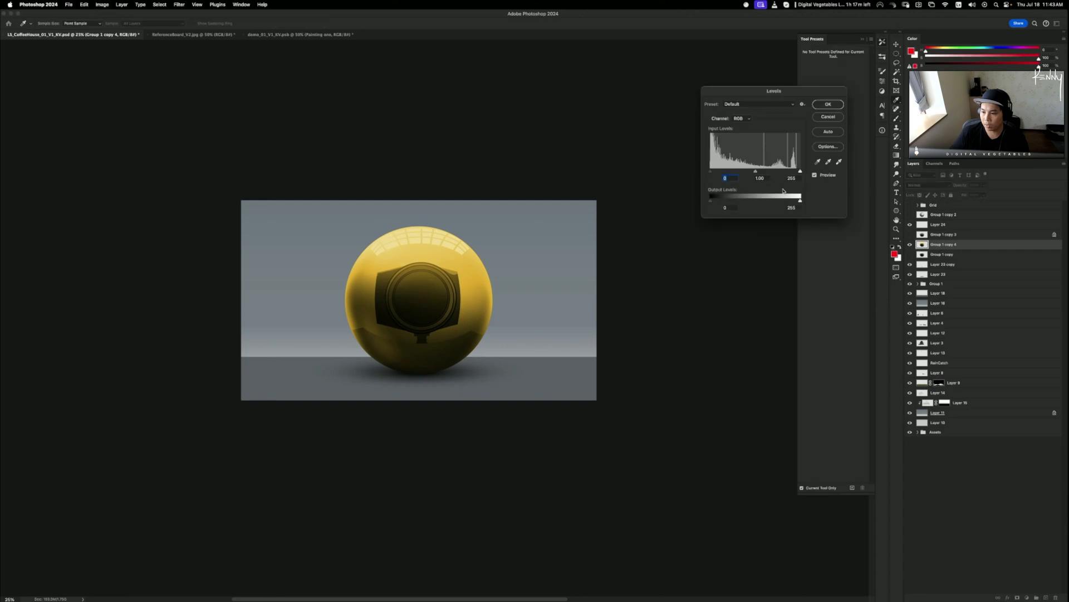
left_click_drag(800, 171, 788, 171)
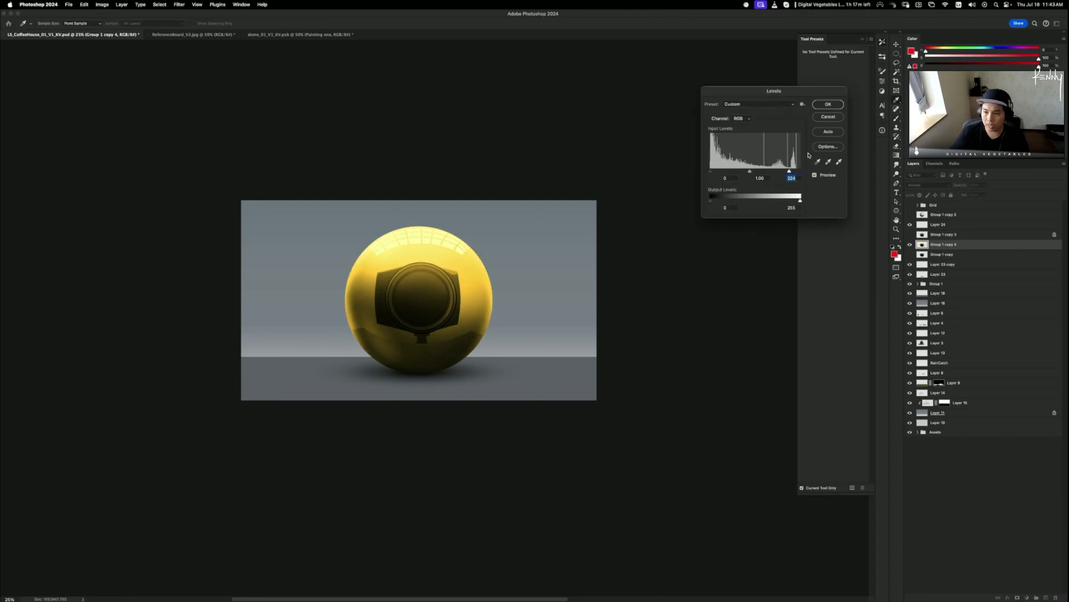
left_click(828, 105)
key("b")
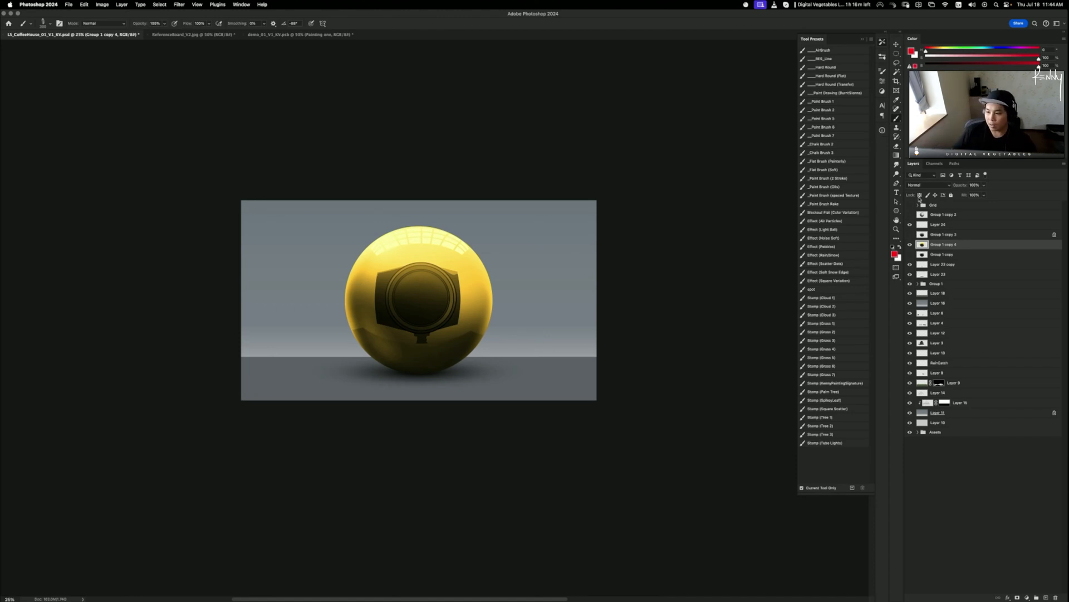
left_click(181, 5)
- Apply a Gaussian Blur of about 4.1 px radius to the yellow Group 1 copy 4 sphere
mouse_move(234, 100)
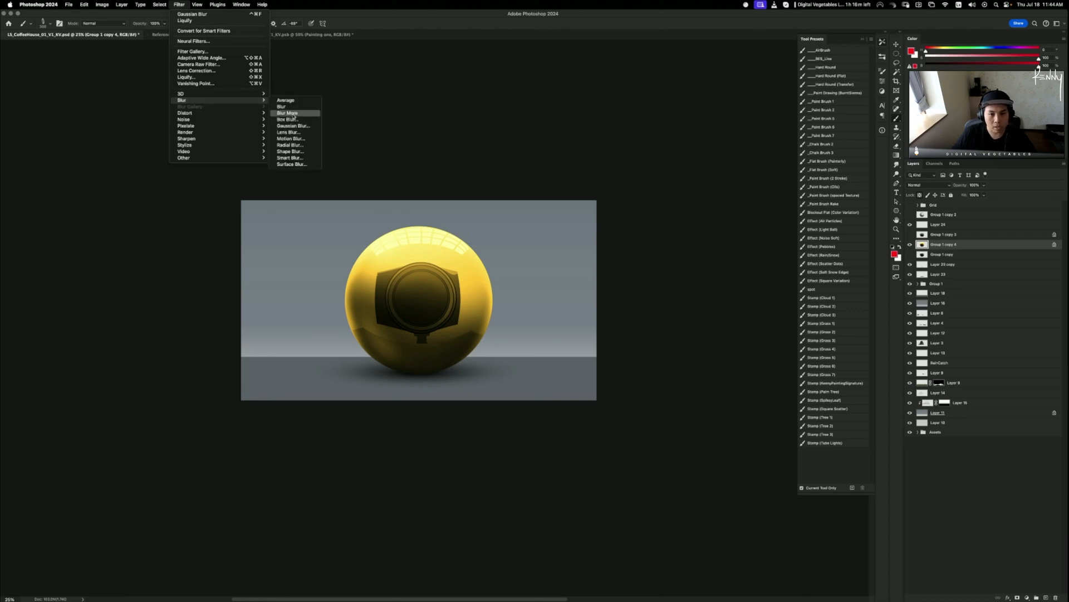
left_click(312, 128)
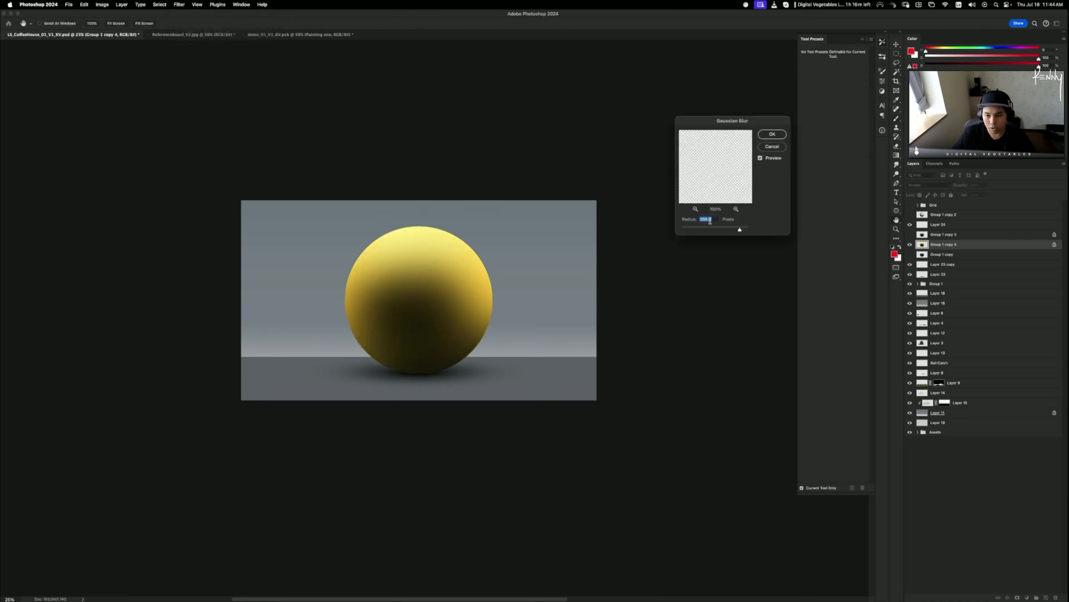
mouse_move(740, 231)
left_mouse_down()
mouse_move(663, 230)
mouse_move(723, 229)
left_mouse_up()
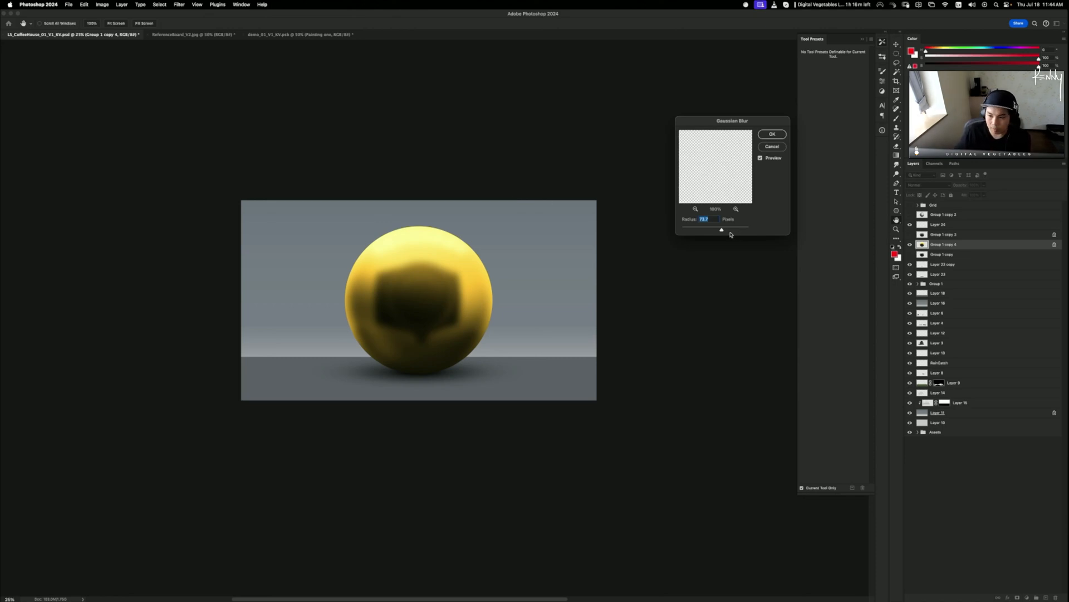
mouse_move(723, 231)
left_mouse_down()
mouse_move(696, 231)
mouse_move(733, 228)
left_mouse_up()
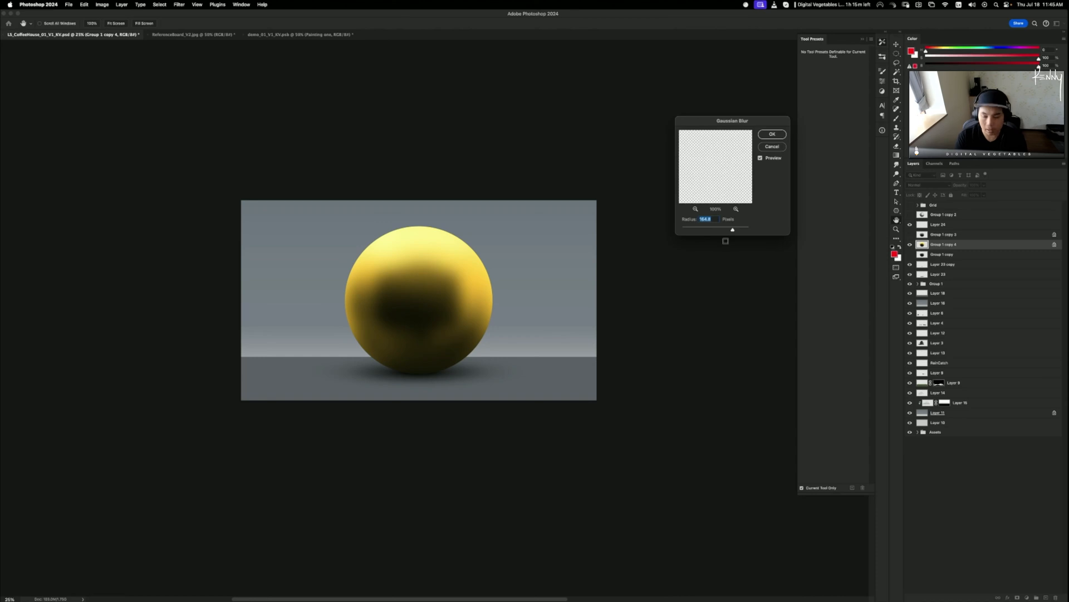
left_click(771, 136)
- Toggle the yellow Group 1 copy 4 and Group 1 copy on and off to compare them
left_click(910, 245)
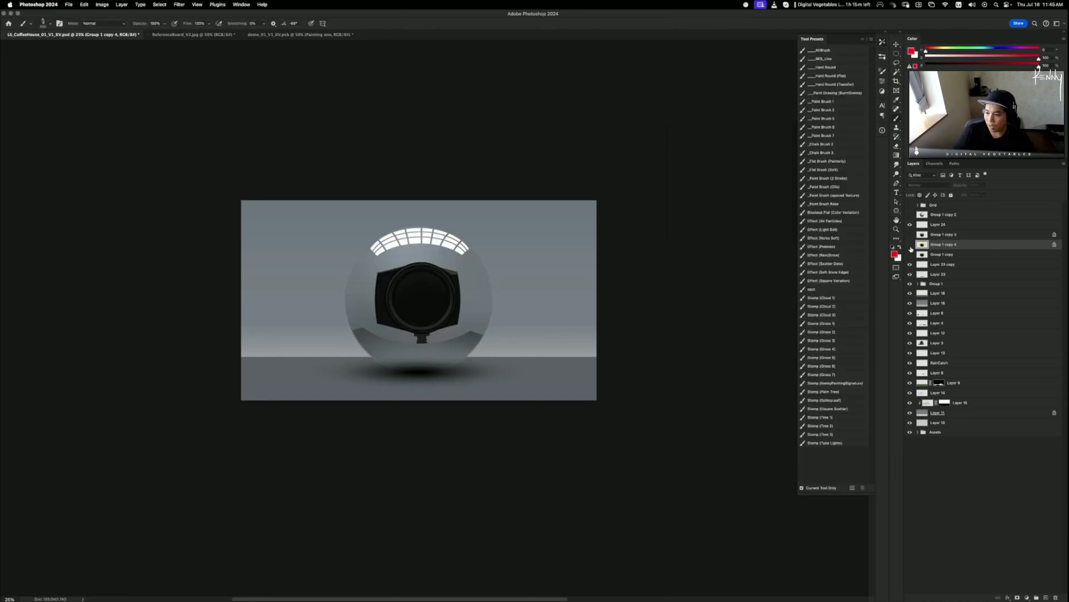
left_click(910, 254)
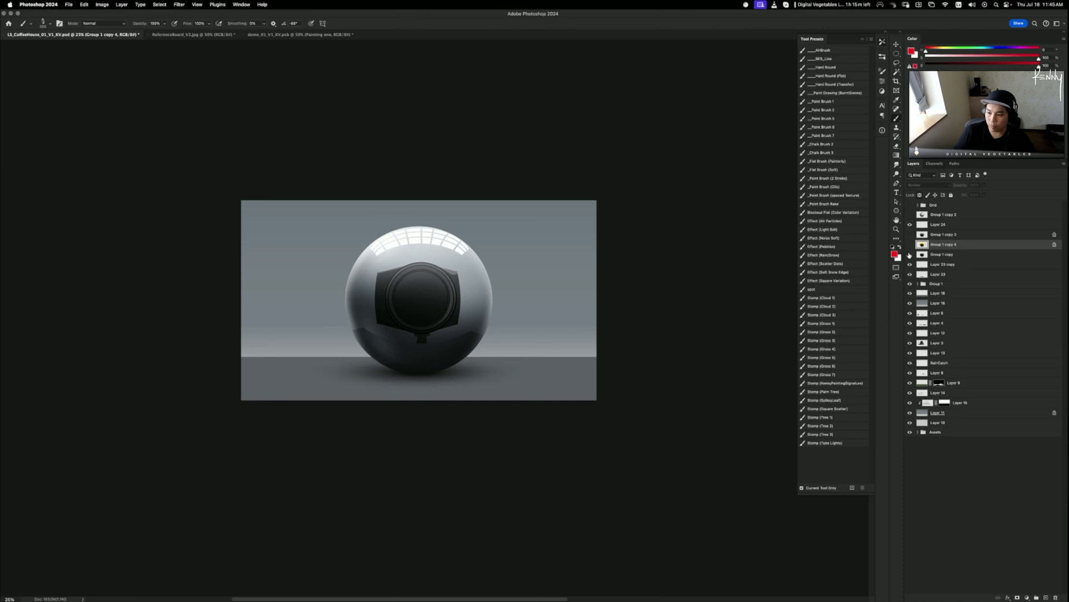
left_click(909, 254)
left_click(910, 245)
left_click(910, 243)
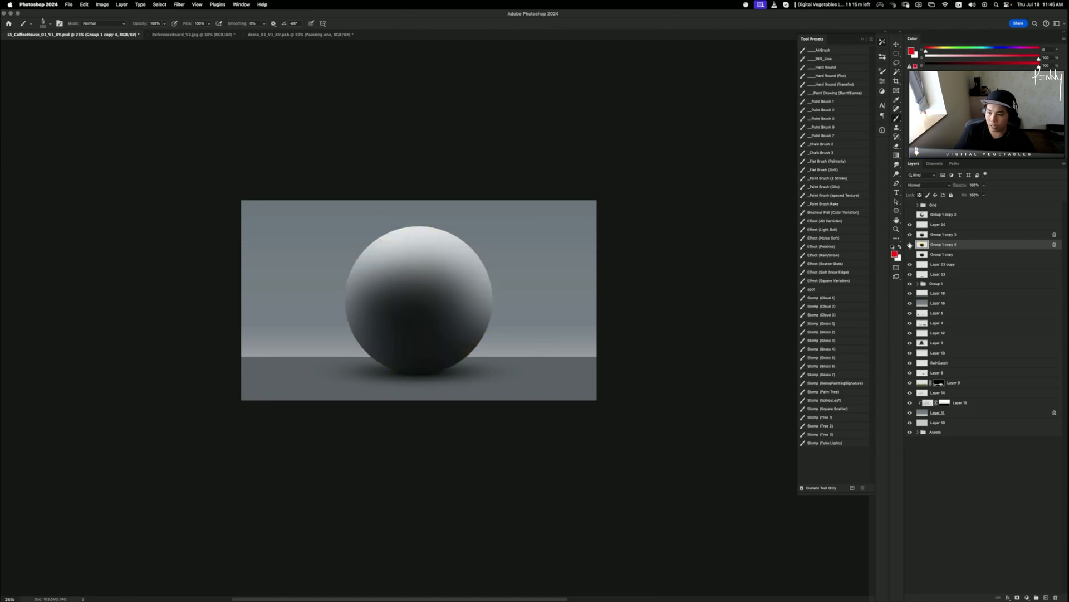
left_click(910, 254)
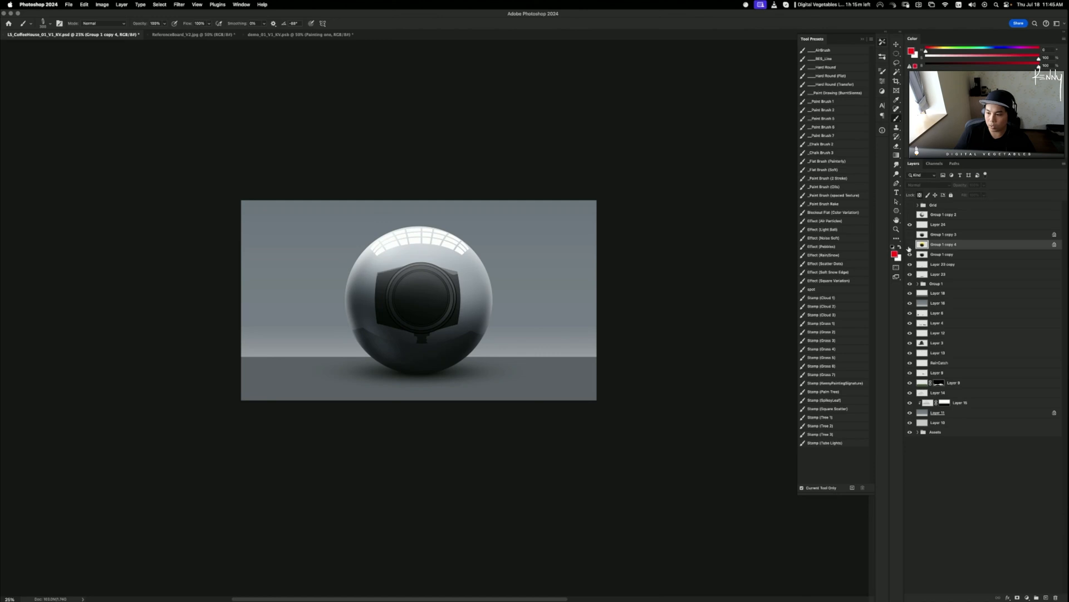
left_click(910, 244)
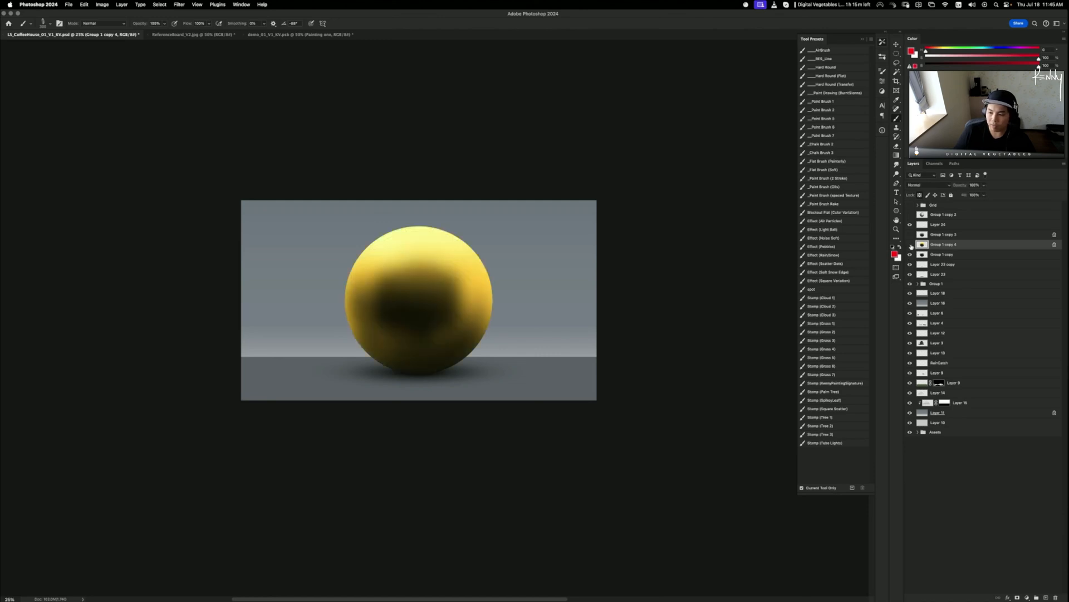
left_click(911, 244)
- Compare the matte and dark-shaded sphere versions, leaving the yellow copy hidden
left_click(910, 215)
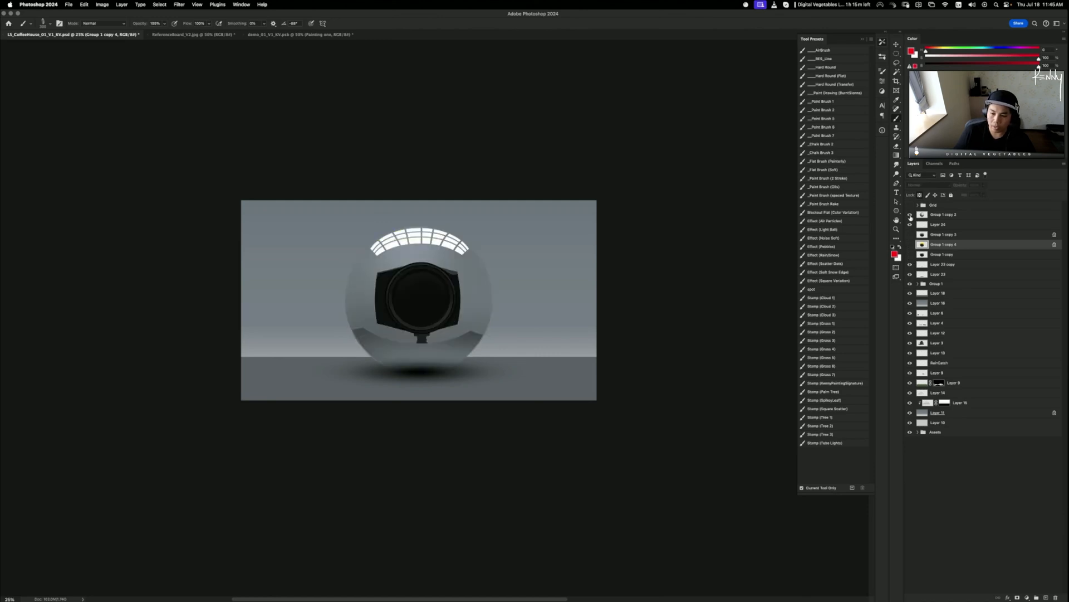
left_click(910, 215)
left_click(910, 215)
left_click(911, 234)
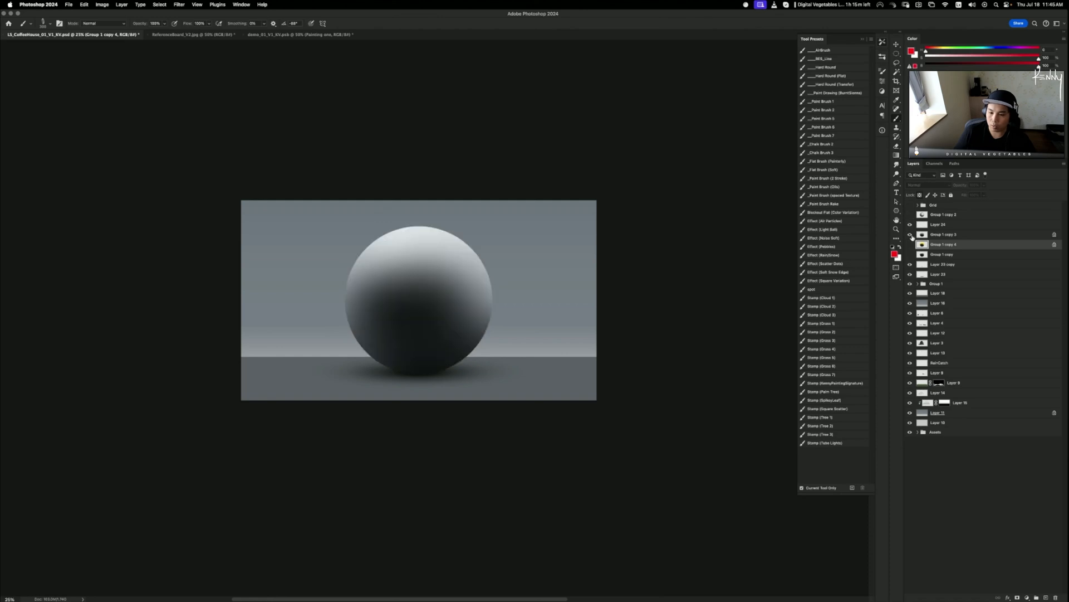
left_click(910, 244)
left_click(910, 244)
- Turn Group 1 copy's visibility back on to show the chrome sphere
left_click(911, 254)
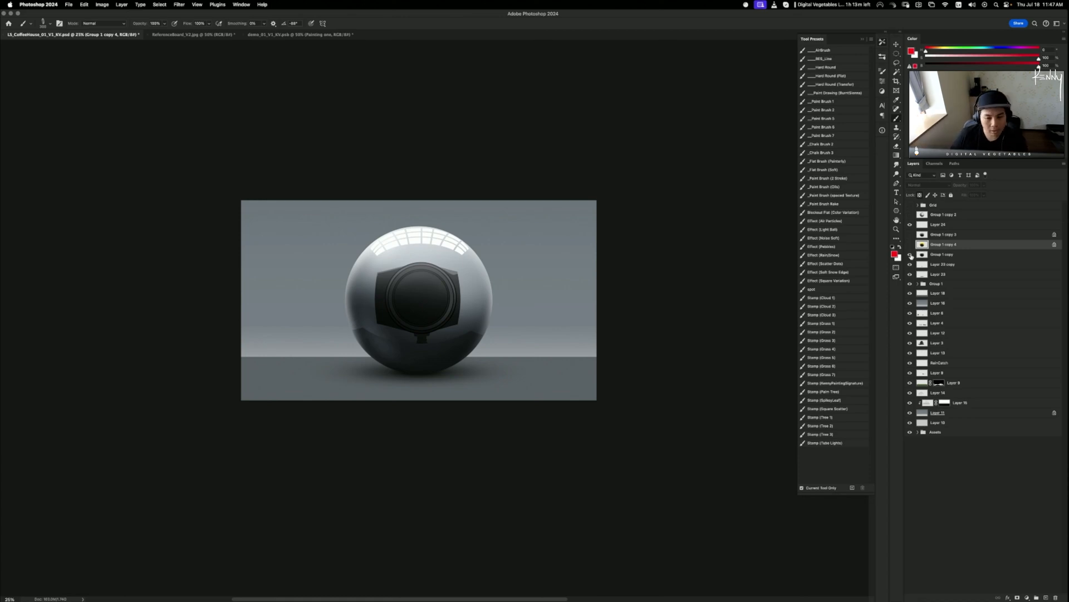
- Turn on the chrome, yellow, matte and shiny sphere versions together
left_click(911, 255)
left_click(910, 254)
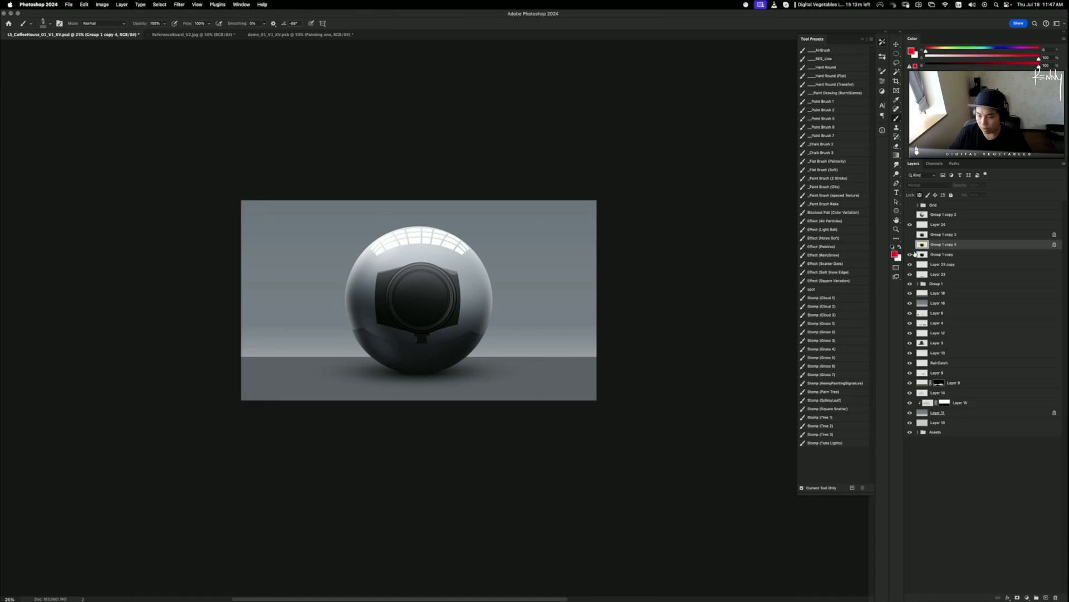
left_click(910, 244)
left_click(910, 234)
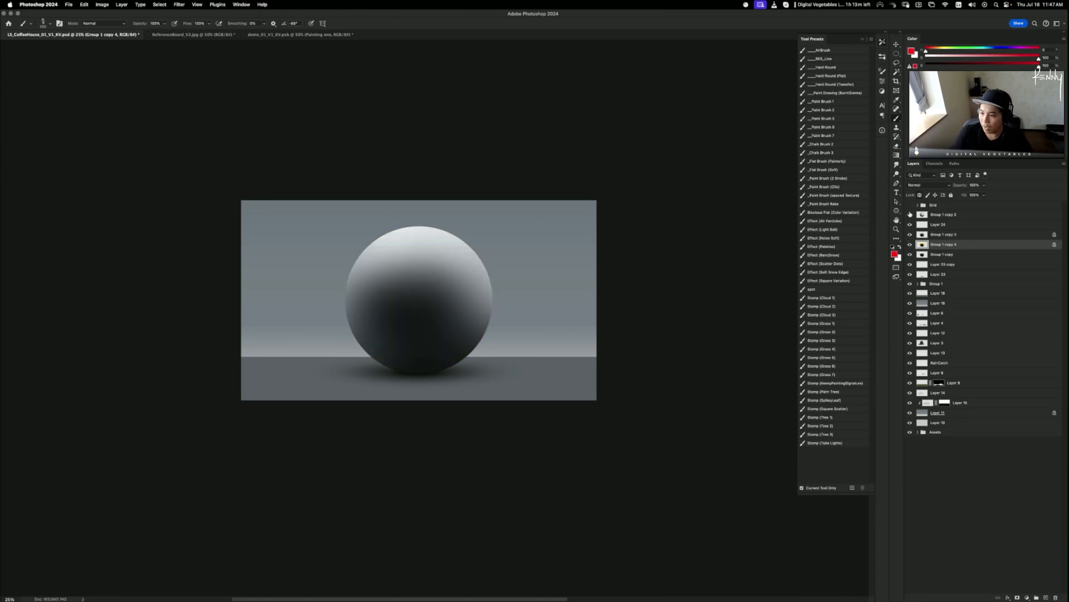
left_click(910, 214)
- Select Group 1 copy 2 through Group 1 and group them into Group 2
left_click(958, 217)
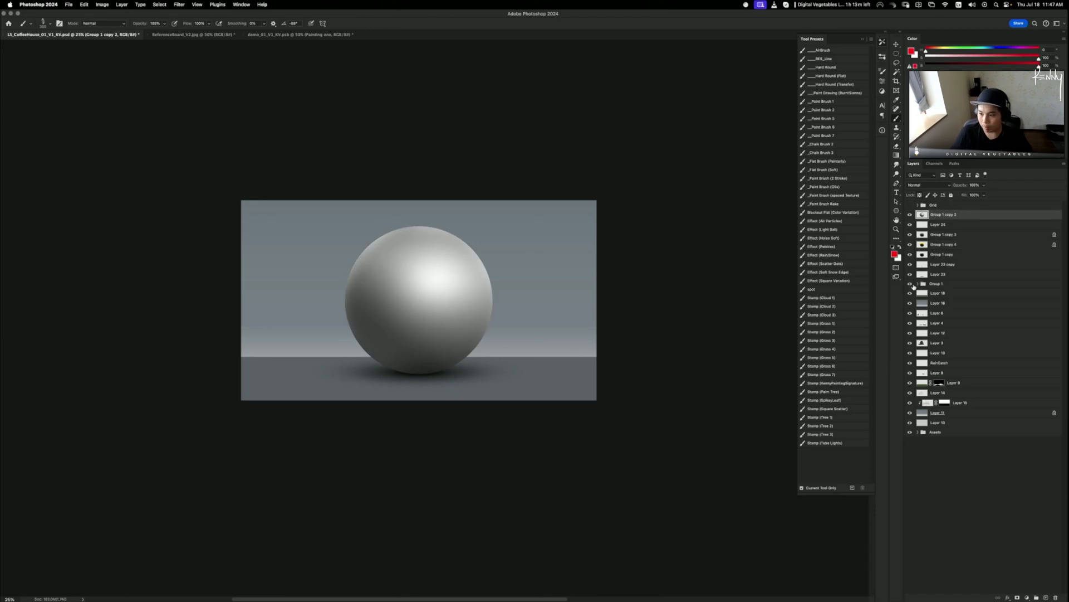
left_click(950, 281, "shift")
key("super+g")
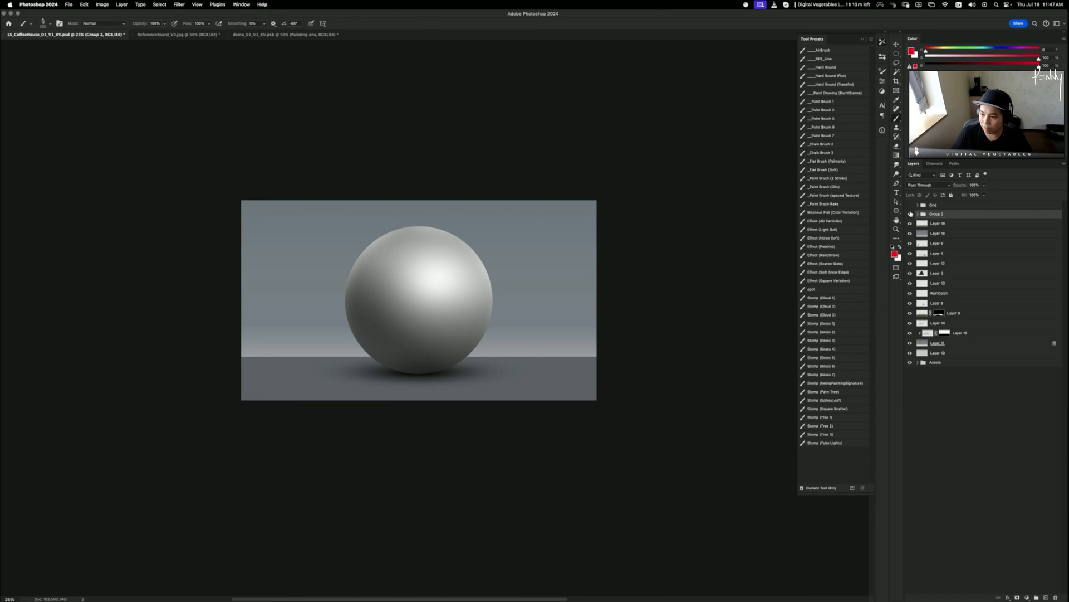
left_click(911, 214)
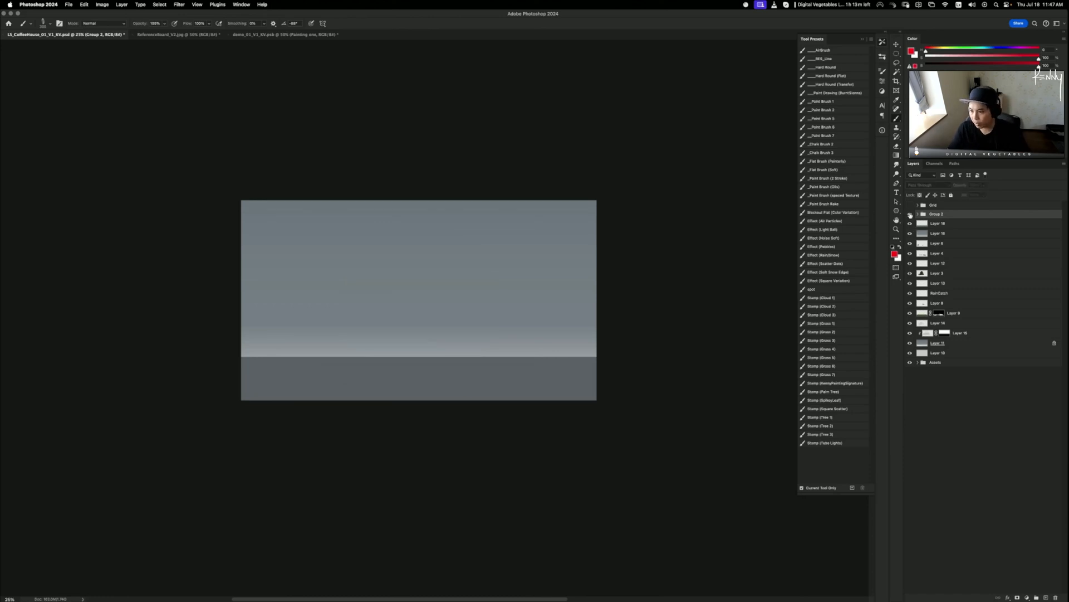
left_click(910, 214)
- Add Layers 16 and 18 to Group 2, collapse it and hide it
left_click(941, 245)
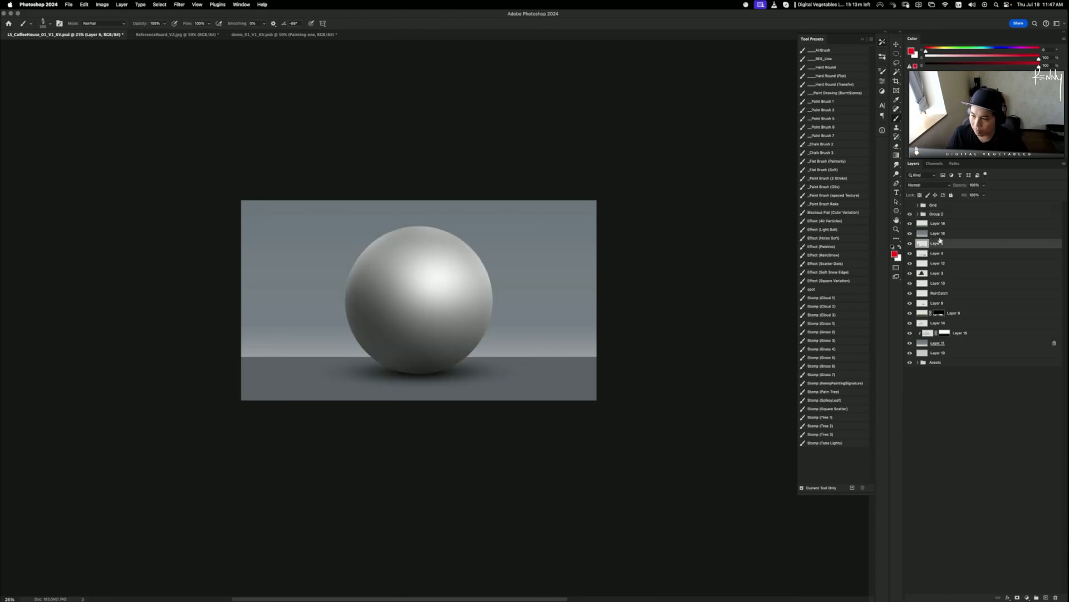
left_click(940, 234)
left_click(917, 214)
left_click(938, 302, "shift")
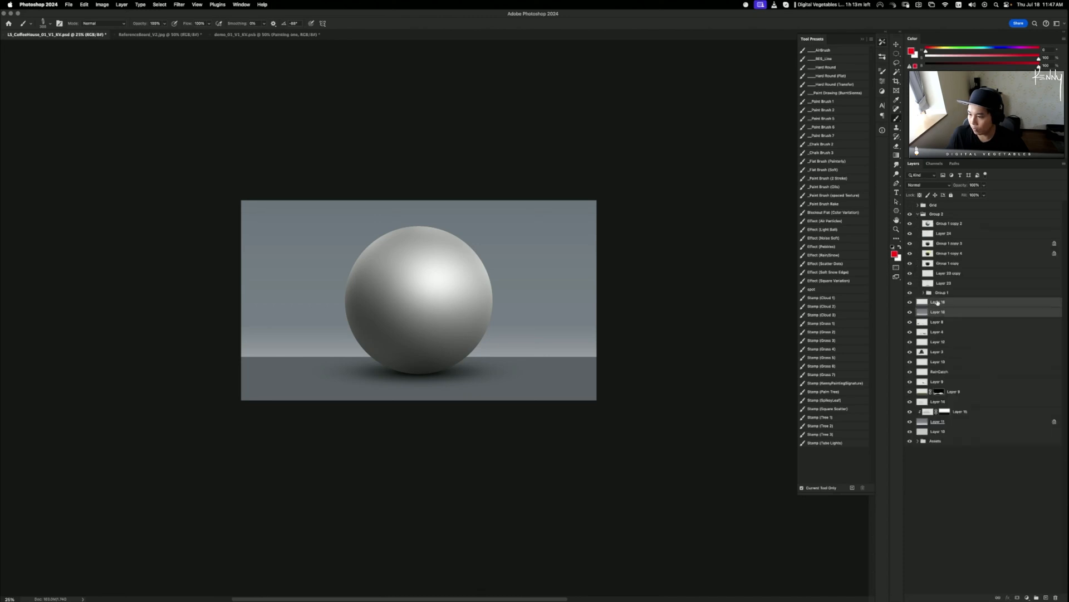
left_click(922, 214)
left_click(917, 214)
left_click(911, 215)
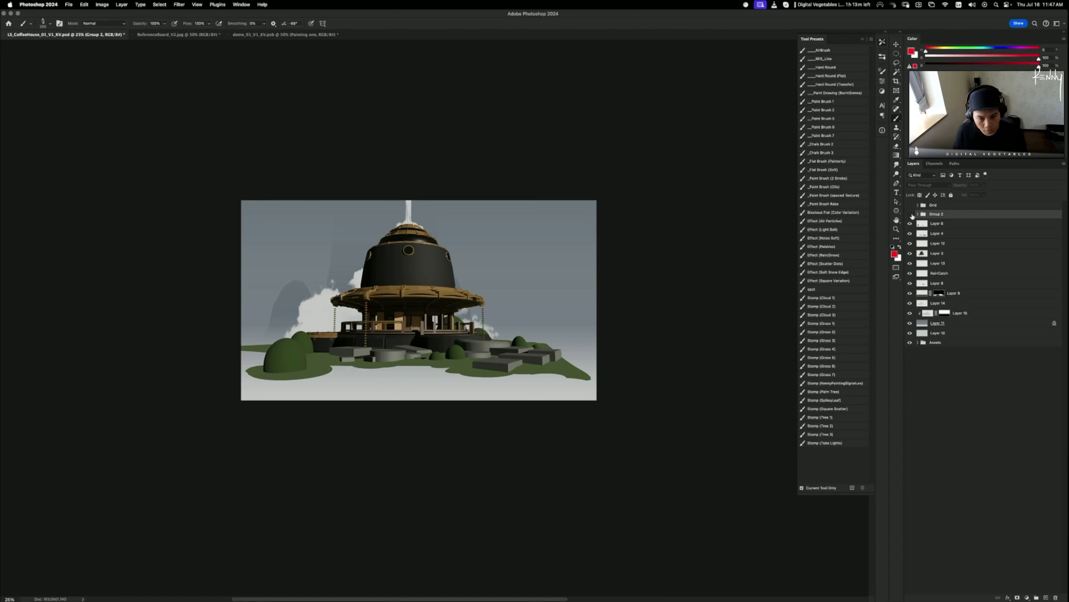
- Zoom in on the coffee-house dome and make Layer 3 the active layer
key("super+1")
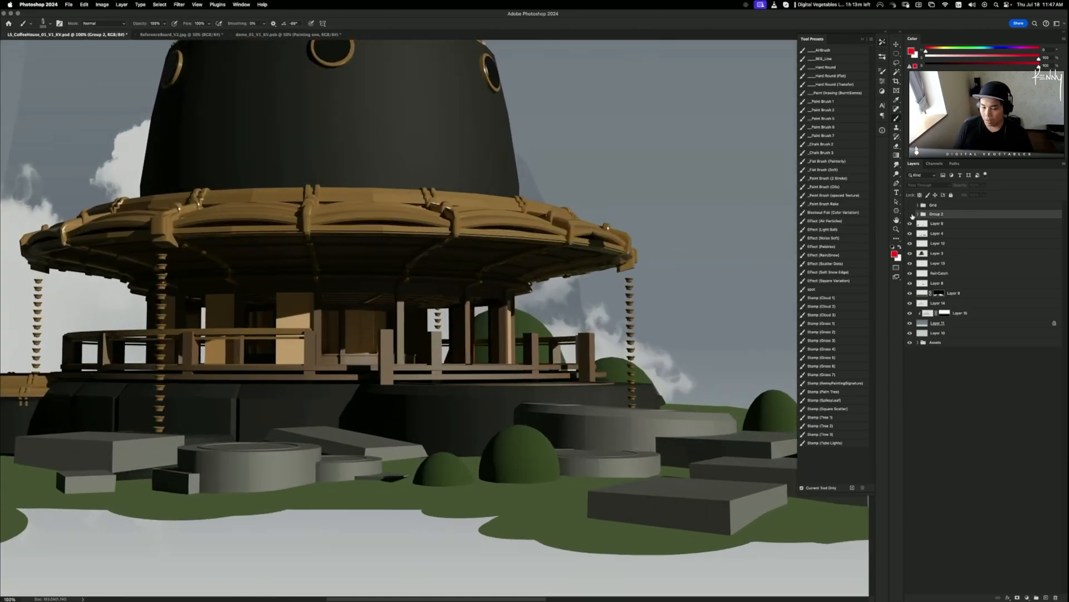
left_click_drag(425, 223, 513, 444)
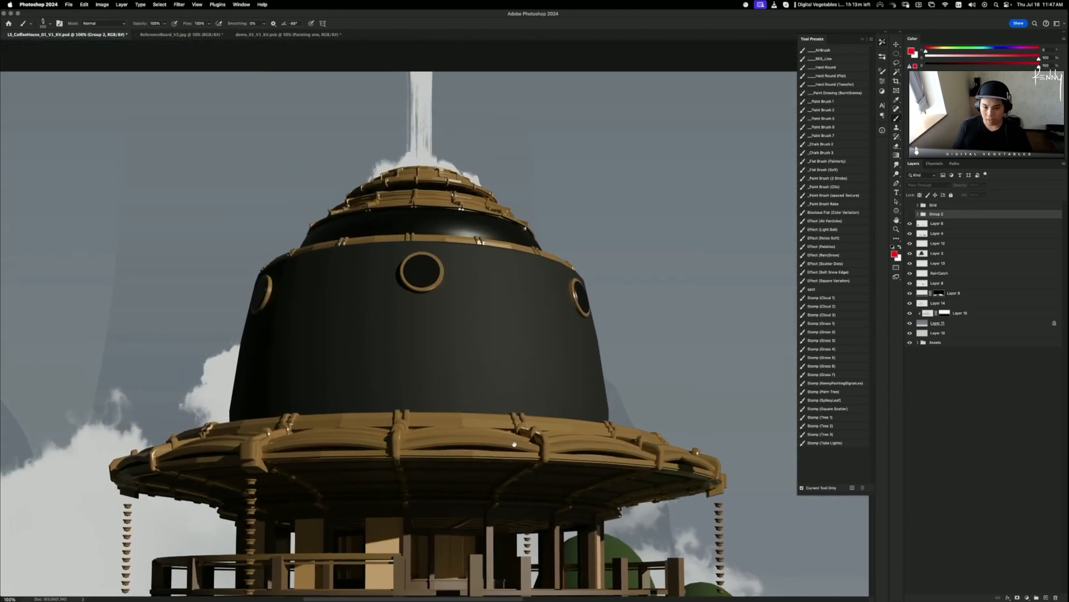
key("v")
left_click(911, 254)
left_click(910, 254)
left_click(937, 254)
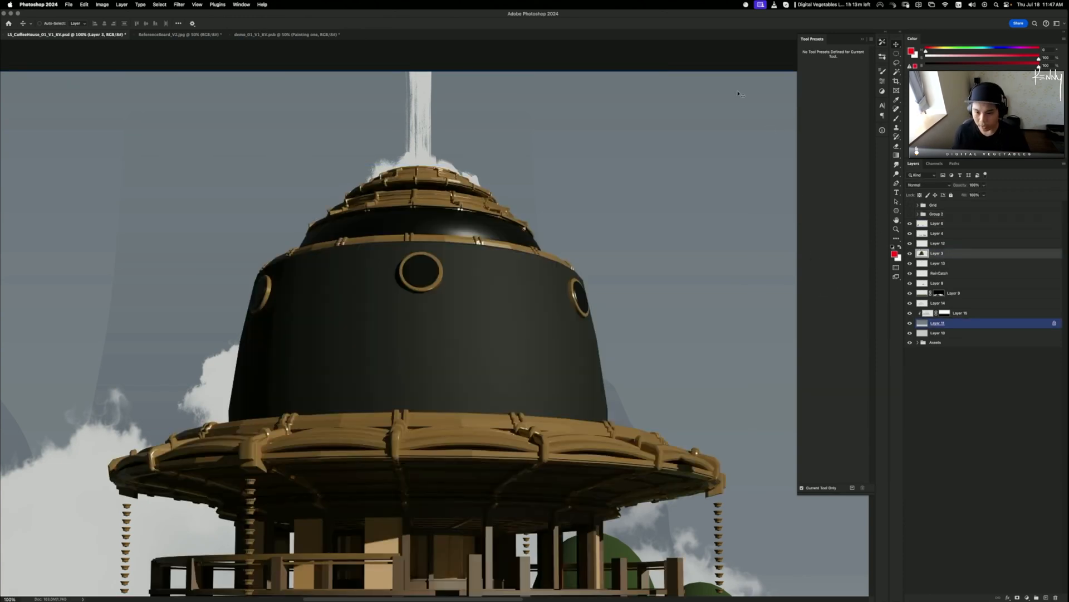
mouse_move(627, 360)
left_mouse_down()
mouse_move(613, 339)
mouse_move(543, 307)
left_mouse_up()
- Lasso the lower dome wall along the upper edge of the wooden rim
key("l")
key("super+equal")
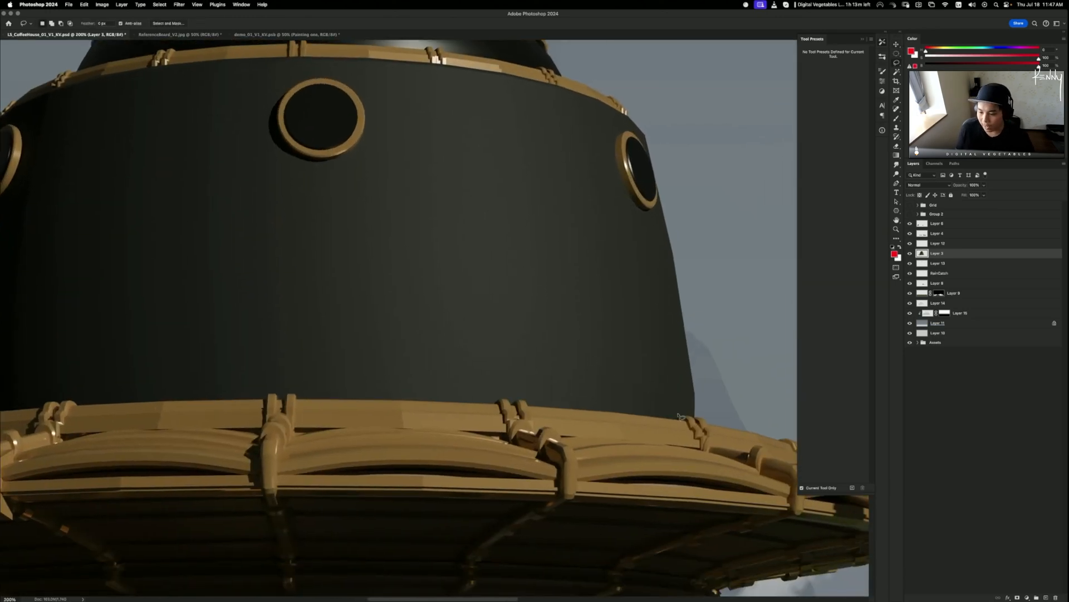
mouse_move(713, 382)
left_mouse_down()
mouse_move(698, 419)
mouse_move(679, 422)
mouse_move(675, 401)
mouse_move(556, 396)
mouse_move(657, 406)
mouse_move(615, 415)
mouse_move(531, 410)
left_mouse_up()
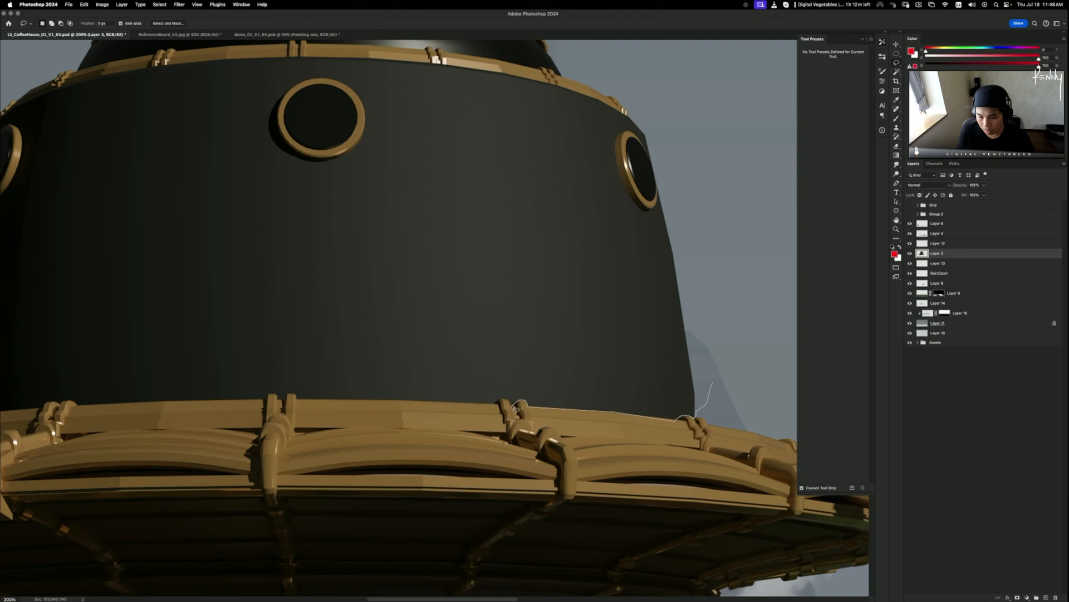
mouse_move(497, 405)
left_mouse_down()
mouse_move(350, 406)
mouse_move(409, 411)
mouse_move(351, 387)
mouse_move(294, 394)
left_mouse_up()
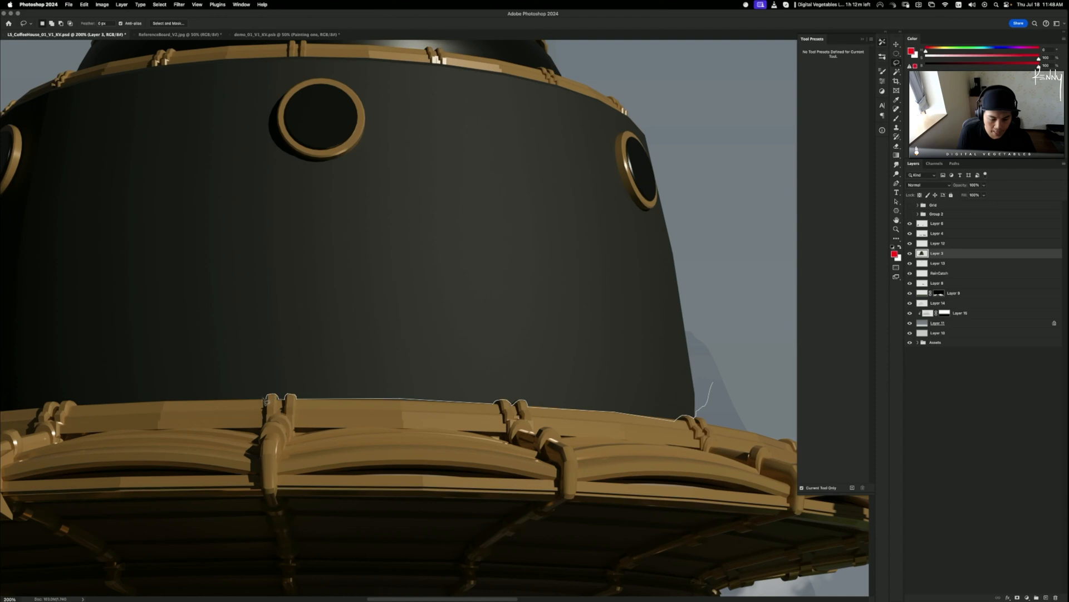
mouse_move(266, 400)
left_mouse_down()
mouse_move(190, 385)
mouse_move(153, 394)
mouse_move(163, 401)
mouse_move(62, 362)
mouse_move(78, 408)
left_mouse_up()
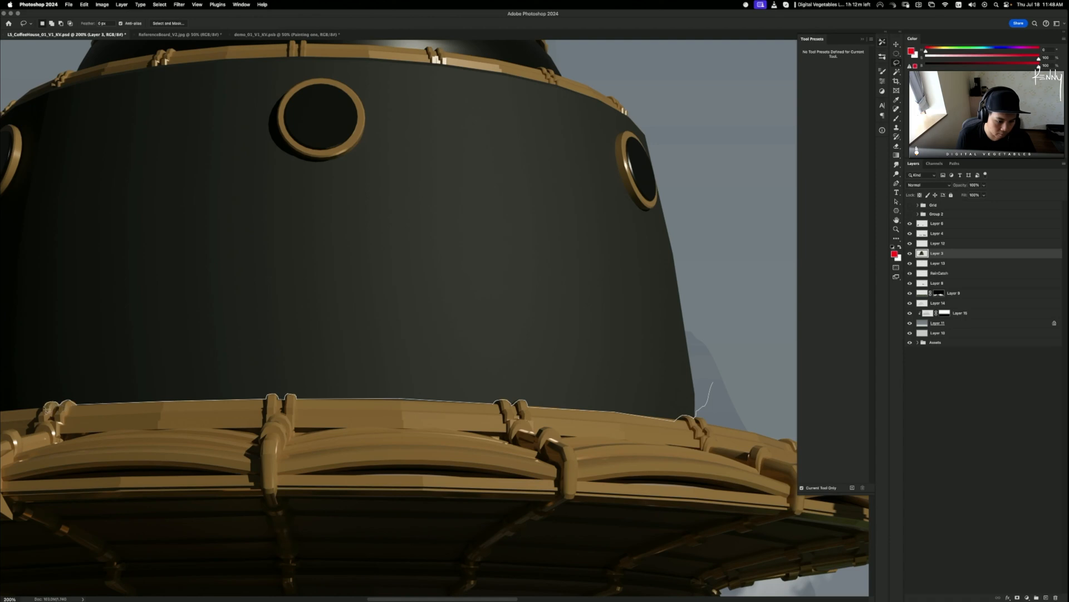
mouse_move(47, 410)
left_mouse_down()
mouse_move(4, 415)
mouse_move(108, 260)
mouse_move(602, 255)
mouse_move(696, 305)
left_mouse_up()
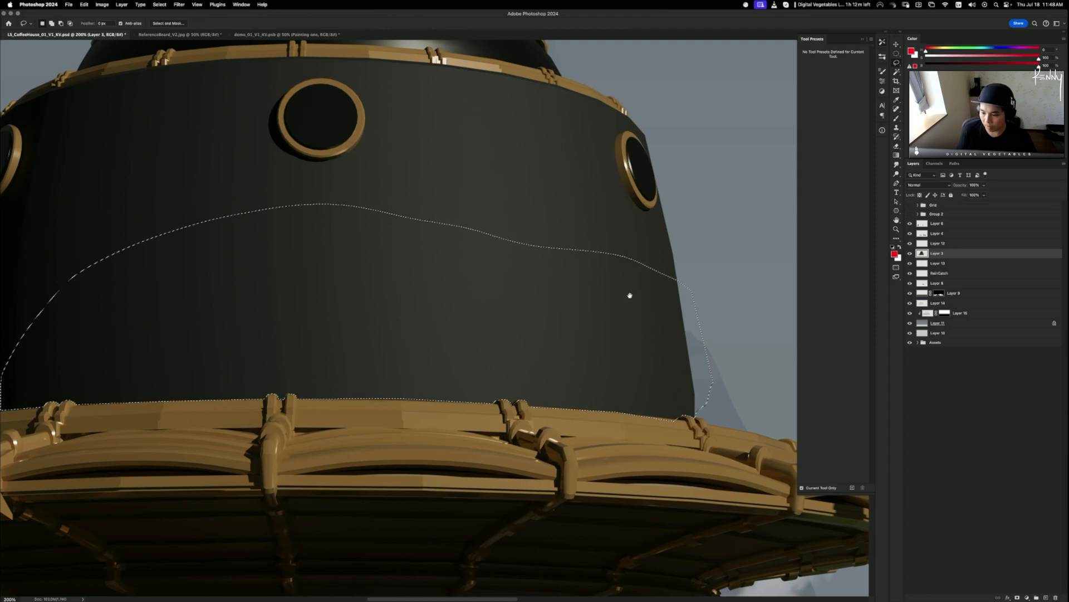
- Close the dome-wall selection and subtract the wooden rim near the wall's right edge
mouse_move(410, 367)
left_mouse_down()
mouse_move(641, 284)
mouse_move(381, 363)
mouse_move(367, 354)
left_mouse_up()
key("super+plus")
key("super+plus")
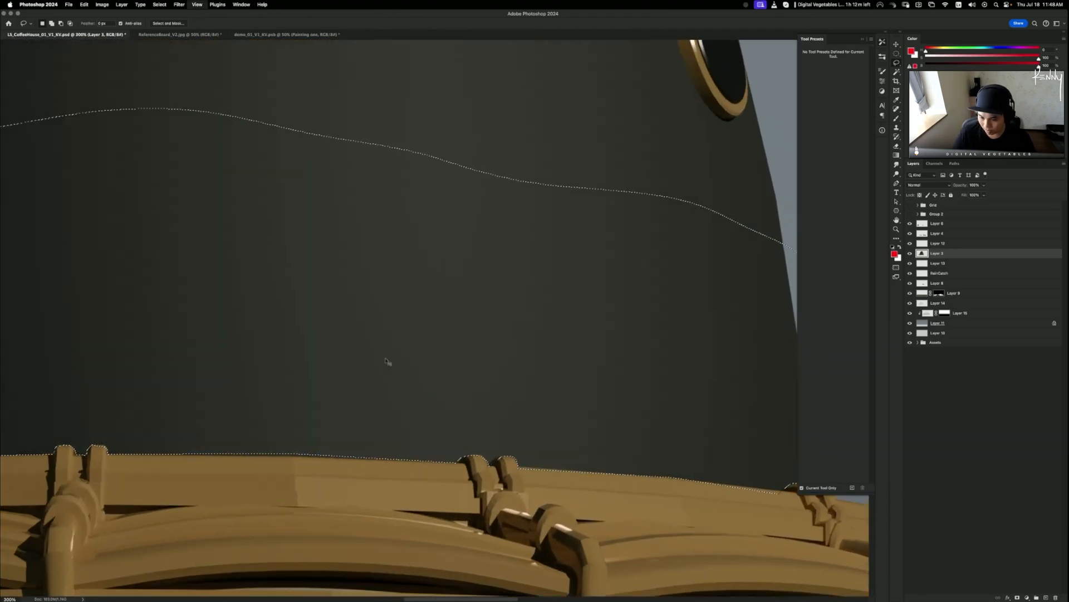
left_click_drag(545, 277, 193, 230)
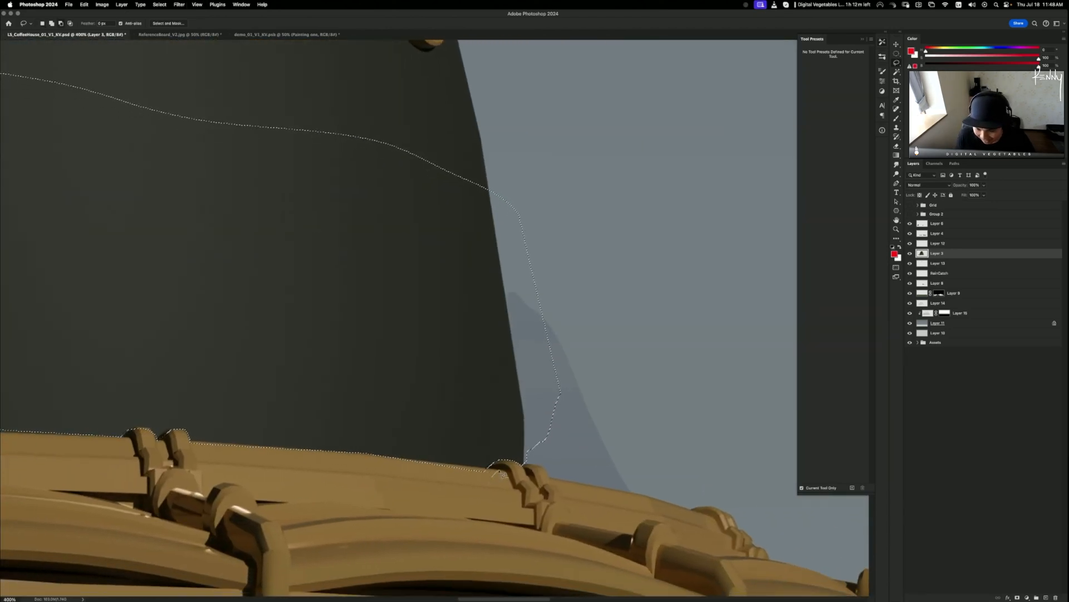
left_click(500, 471, "alt")
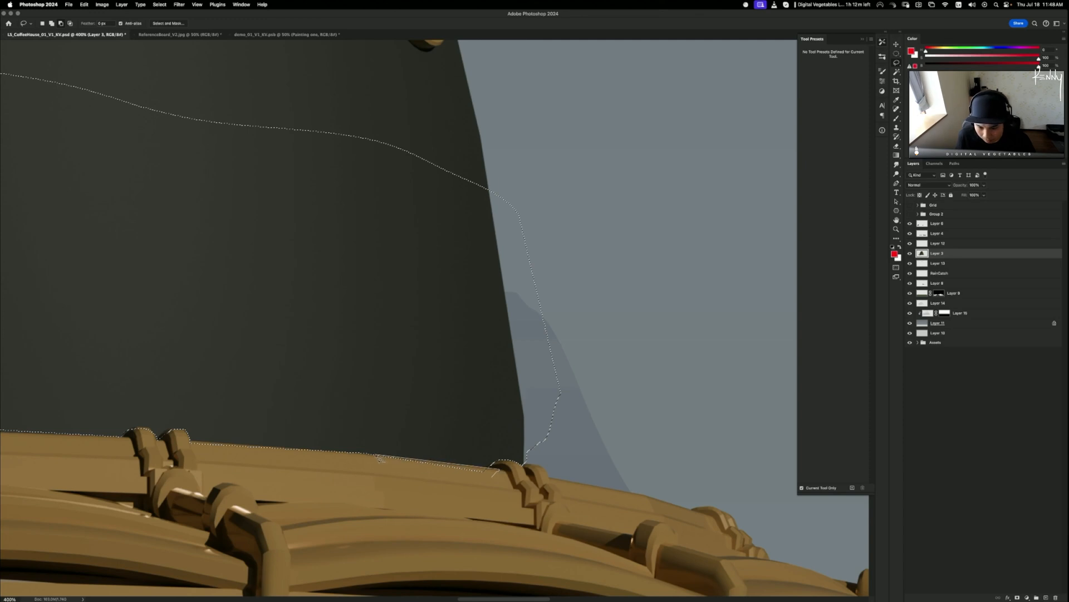
left_click(361, 456, "alt")
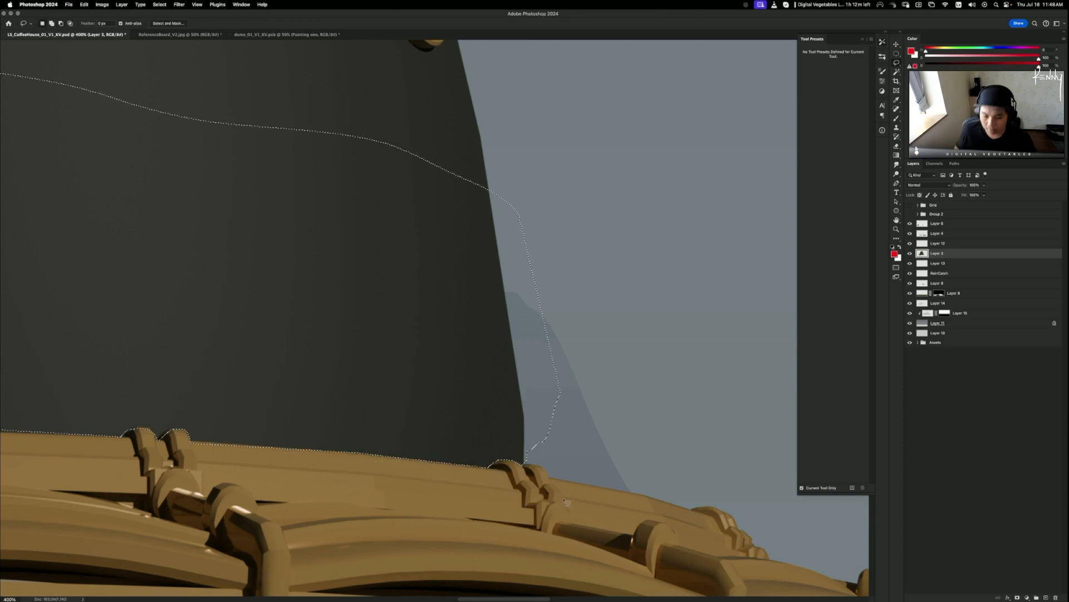
- Zoom back out to 50% with rulers shown to check the trimmed selection
left_click_drag(437, 373, 647, 336)
left_click_drag(399, 490, 647, 390)
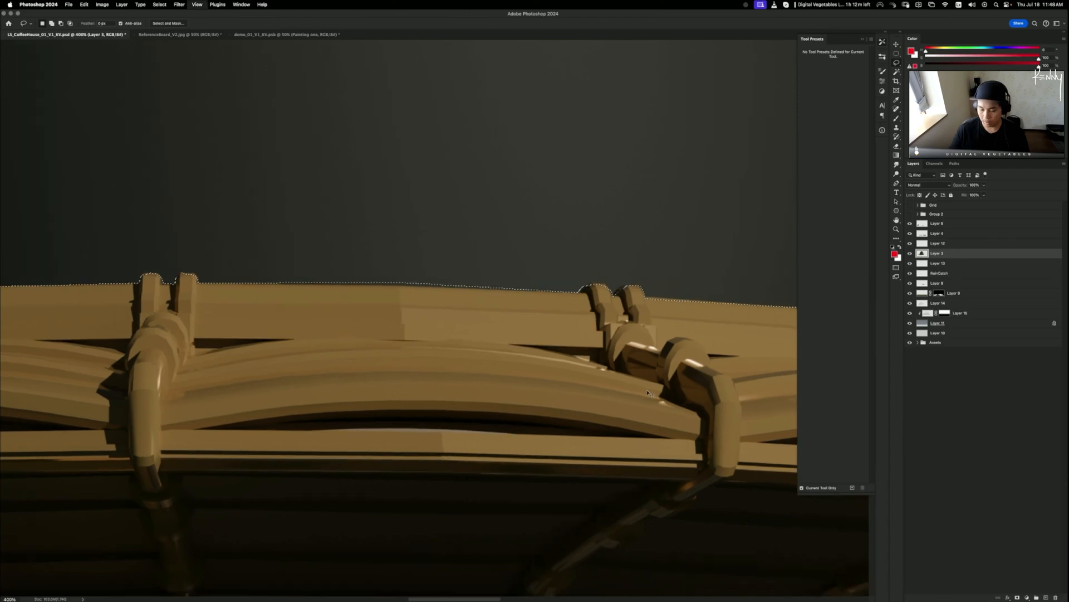
key("super+minus")
key("super+minus")
key("super+r")
left_click_drag(237, 407, 327, 462)
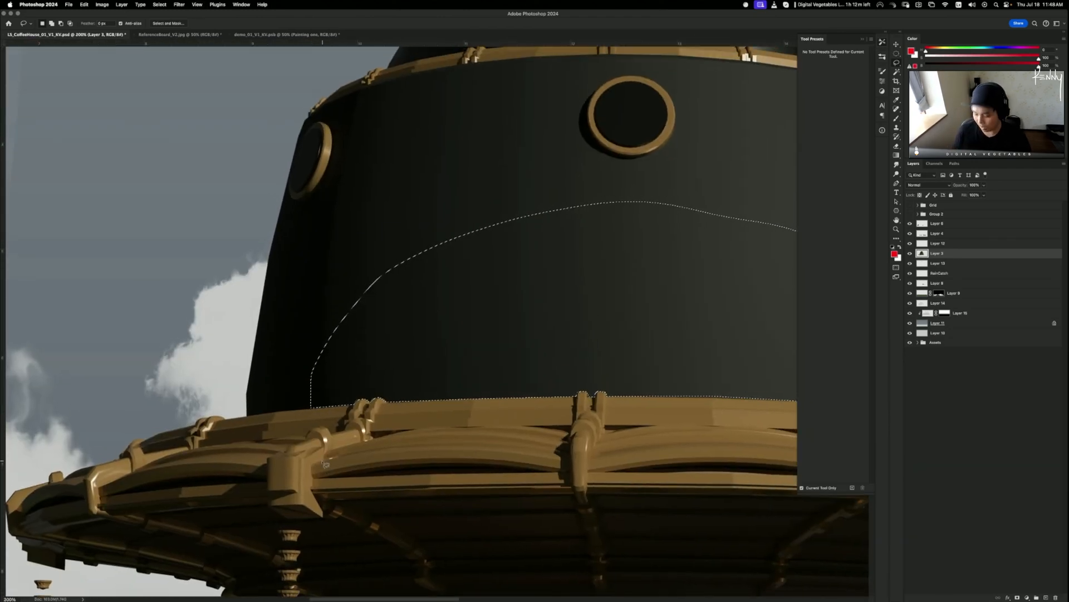
key("super+minus")
key("super+minus")
key("super+minus")
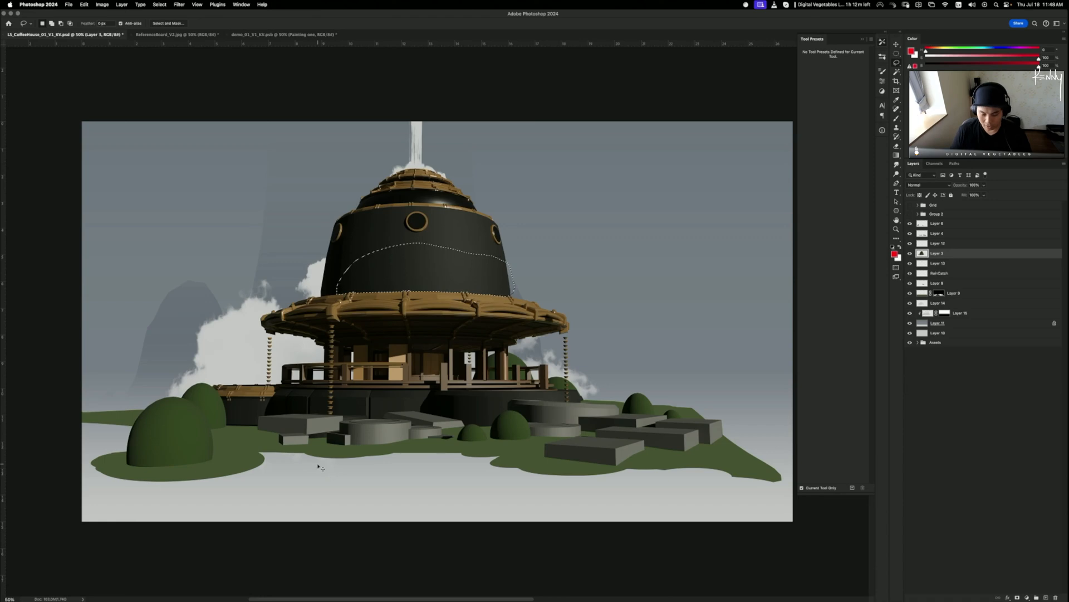
- Zoom in on the dome wall and draw another freehand outline across it
key("super+equal")
key("super+equal")
key("super+equal")
key("super+equal")
left_click_drag(509, 228, 453, 425)
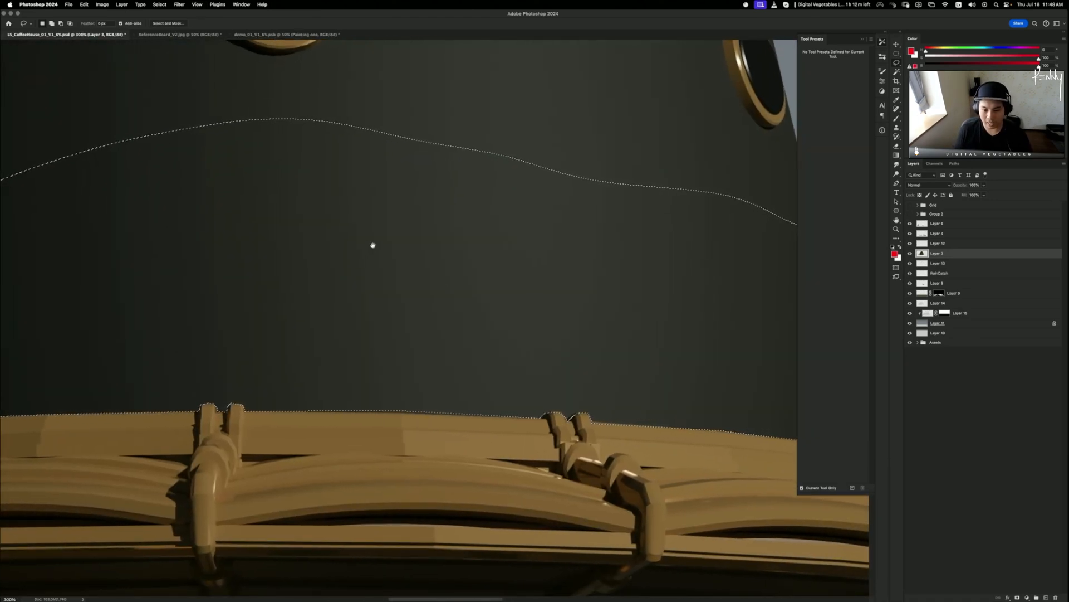
left_click_drag(372, 245, 432, 239)
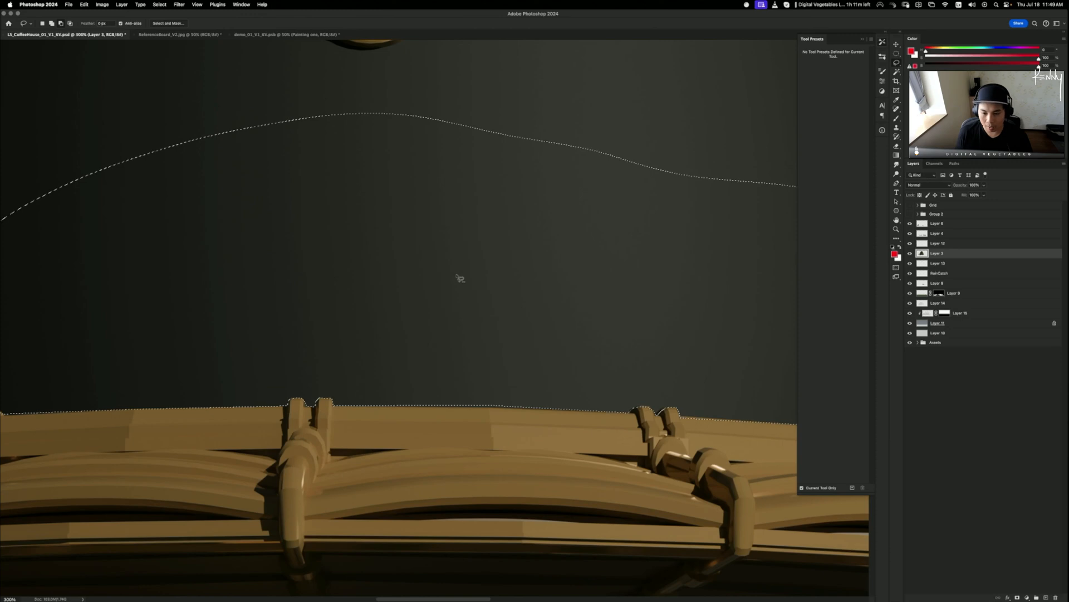
mouse_move(471, 273)
left_mouse_down()
mouse_move(442, 286)
mouse_move(4, 342)
mouse_move(5, 323)
mouse_move(4, 340)
mouse_move(21, 349)
mouse_move(4, 370)
mouse_move(7, 170)
mouse_move(3, 358)
left_mouse_up()
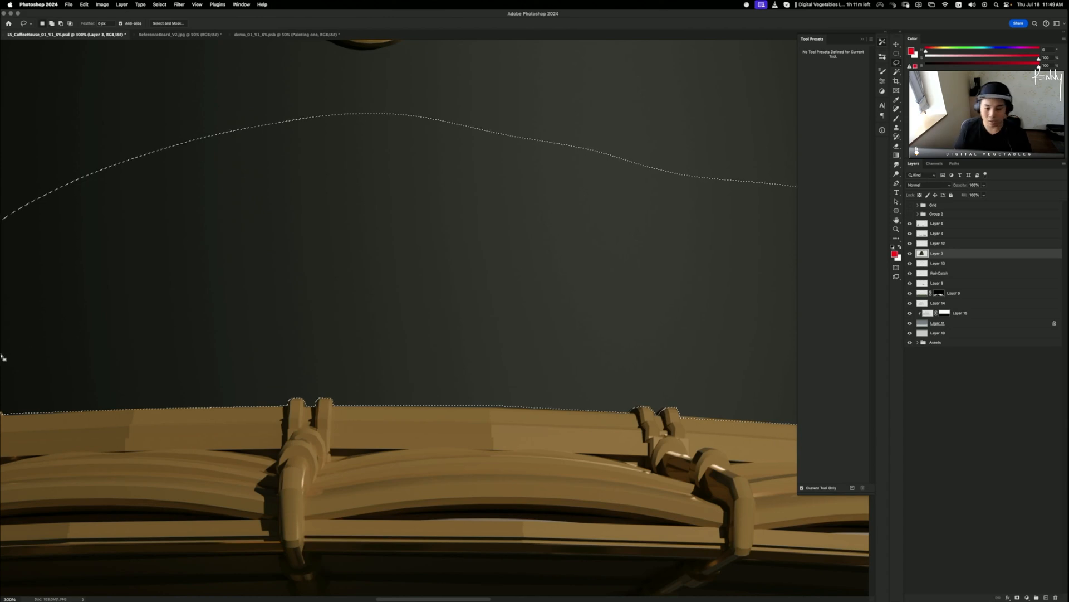
key("super+r")
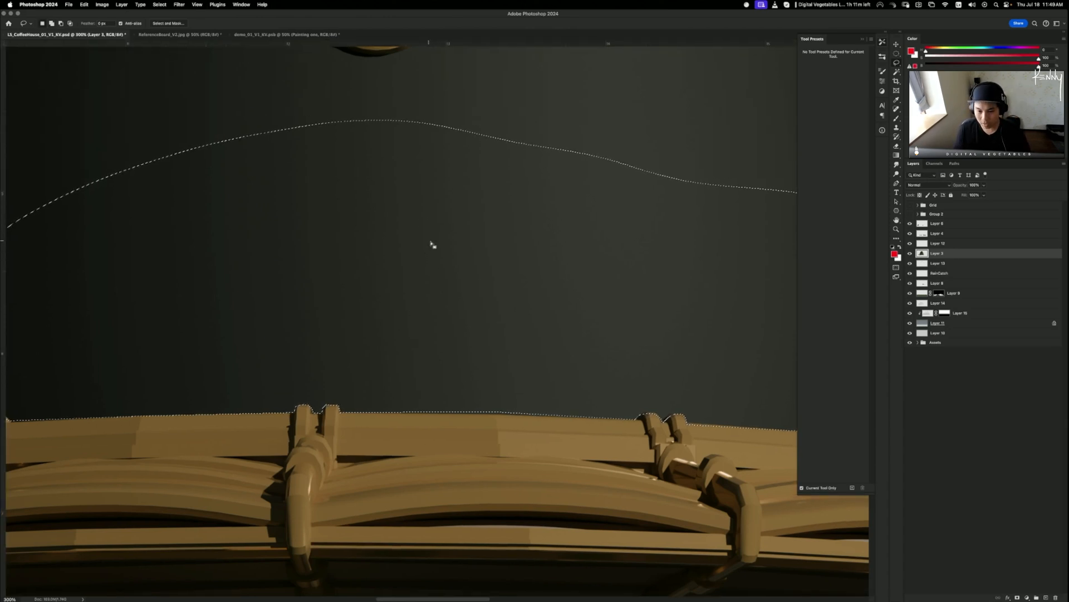
mouse_move(450, 200)
left_mouse_down()
mouse_move(413, 346)
mouse_move(50, 344)
left_mouse_up()
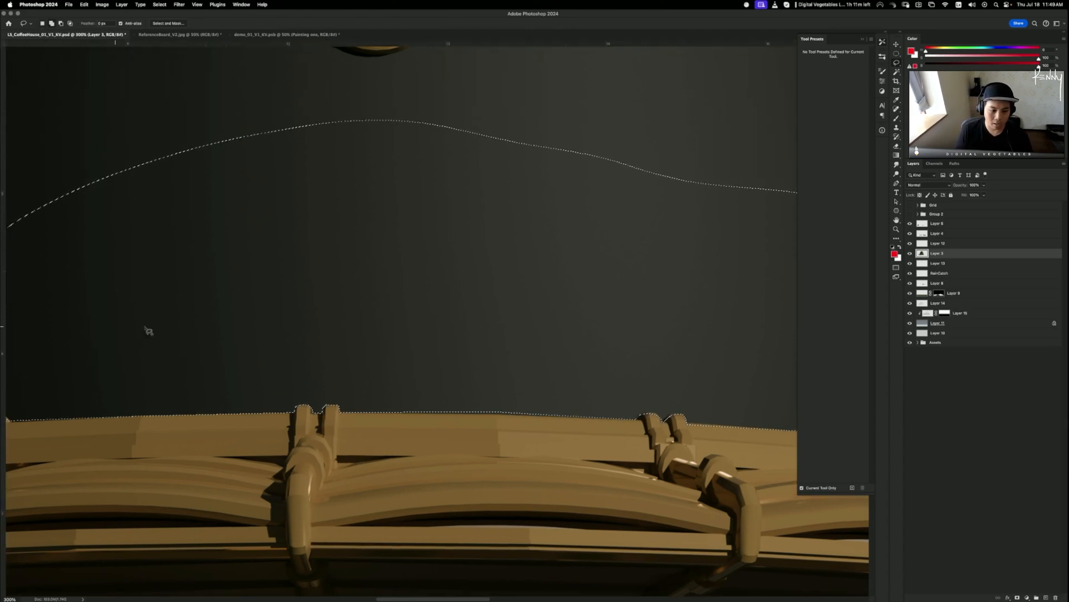
- Try sliver and rim corrections on the dome selection, undoing the stray strokes
mouse_move(423, 216)
left_mouse_down()
mouse_move(442, 283)
mouse_move(418, 304)
left_mouse_up()
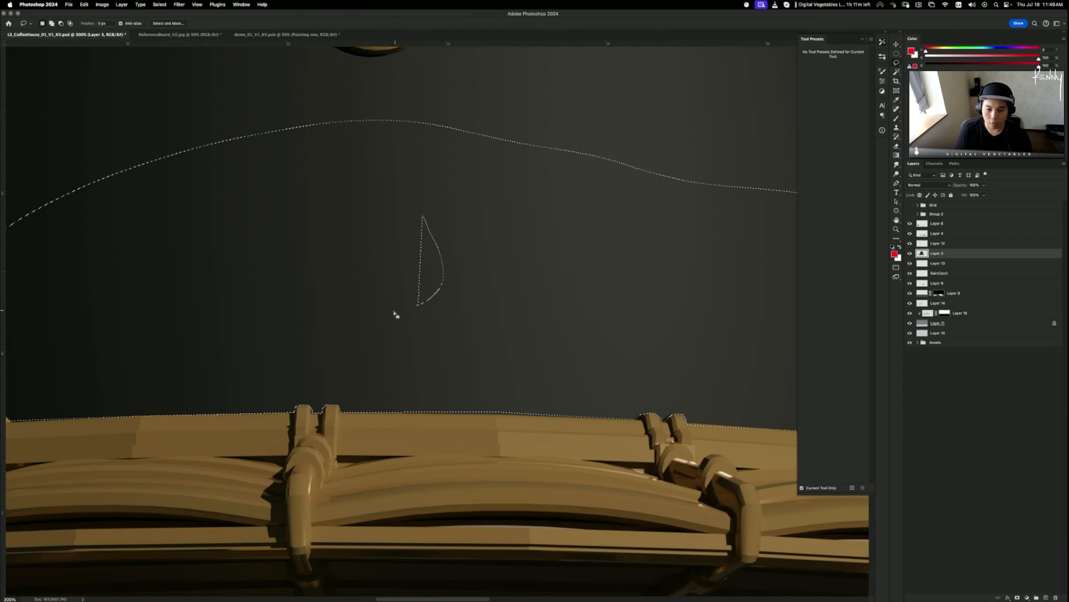
key("super+z")
mouse_move(445, 248)
left_mouse_down()
mouse_move(458, 292)
mouse_move(444, 312)
left_mouse_up()
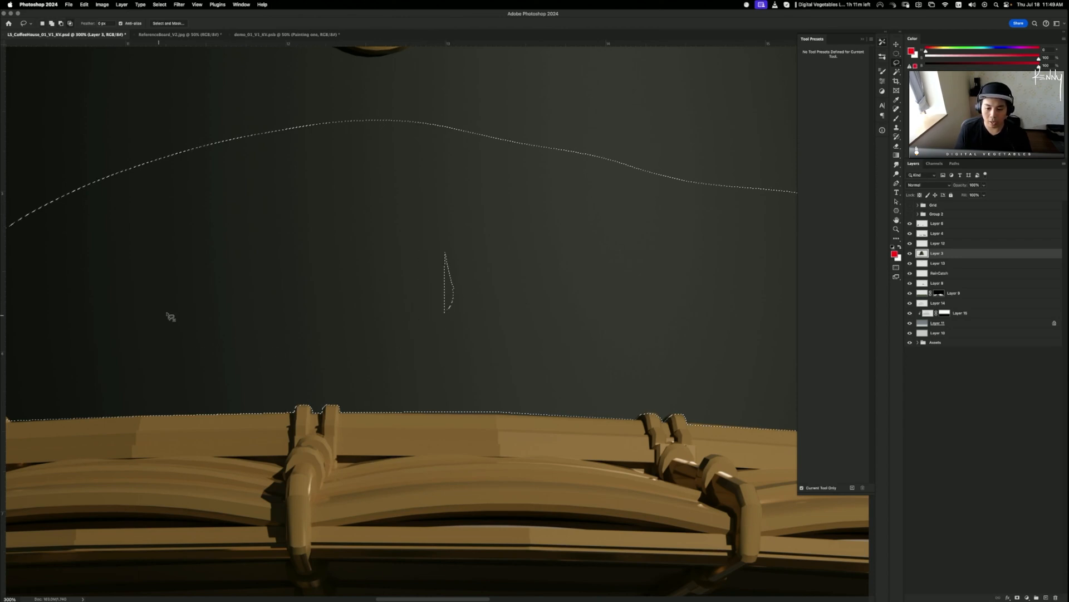
key("super+z")
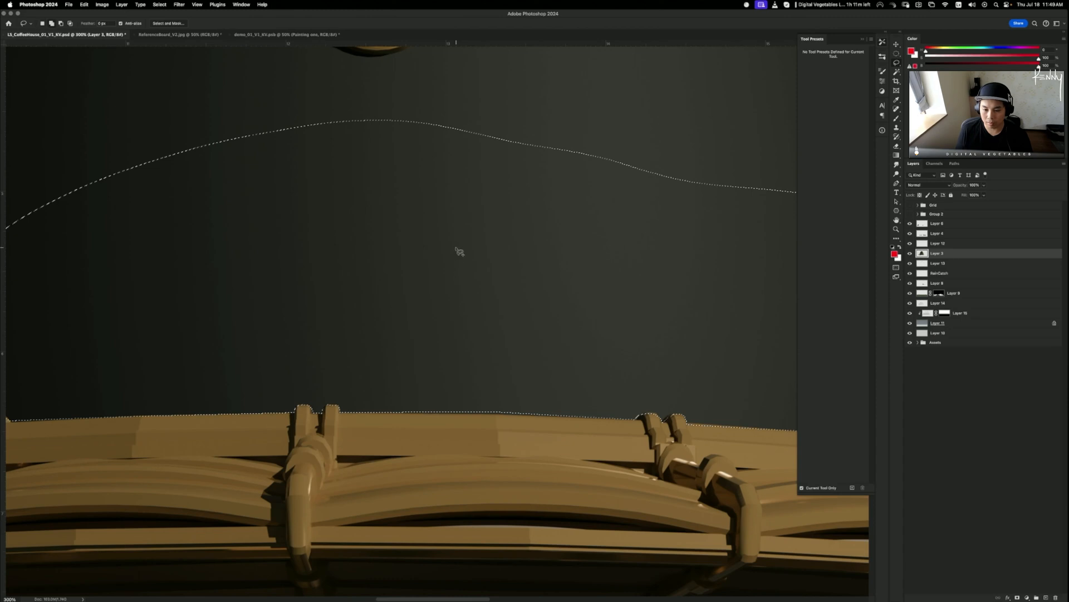
mouse_move(458, 247)
left_mouse_down()
mouse_move(468, 301)
mouse_move(458, 309)
left_mouse_up()
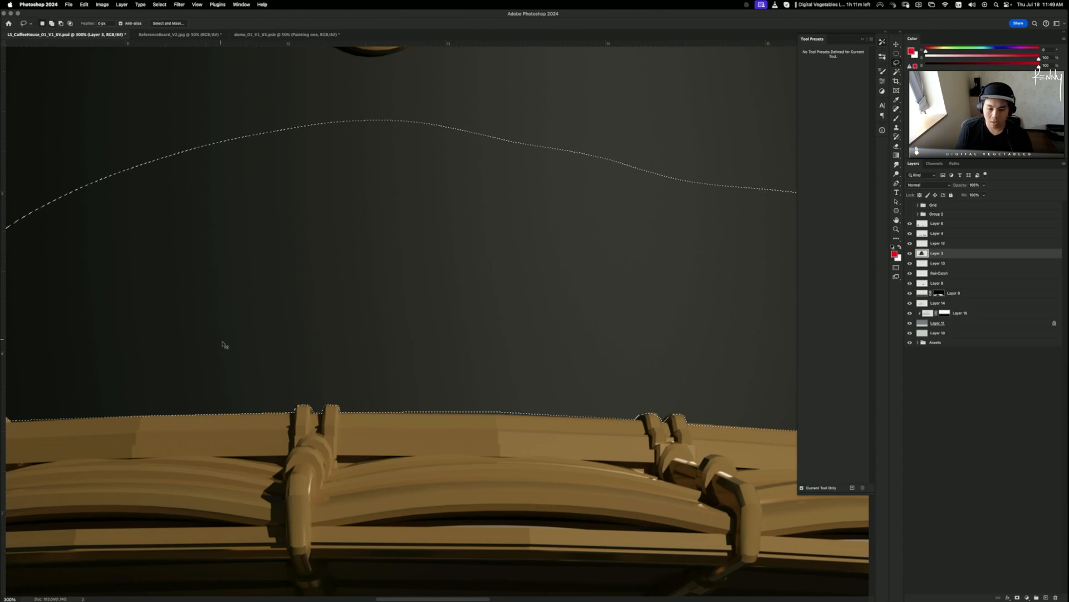
mouse_move(402, 433)
left_mouse_down()
mouse_move(361, 503)
mouse_move(339, 490)
left_mouse_up()
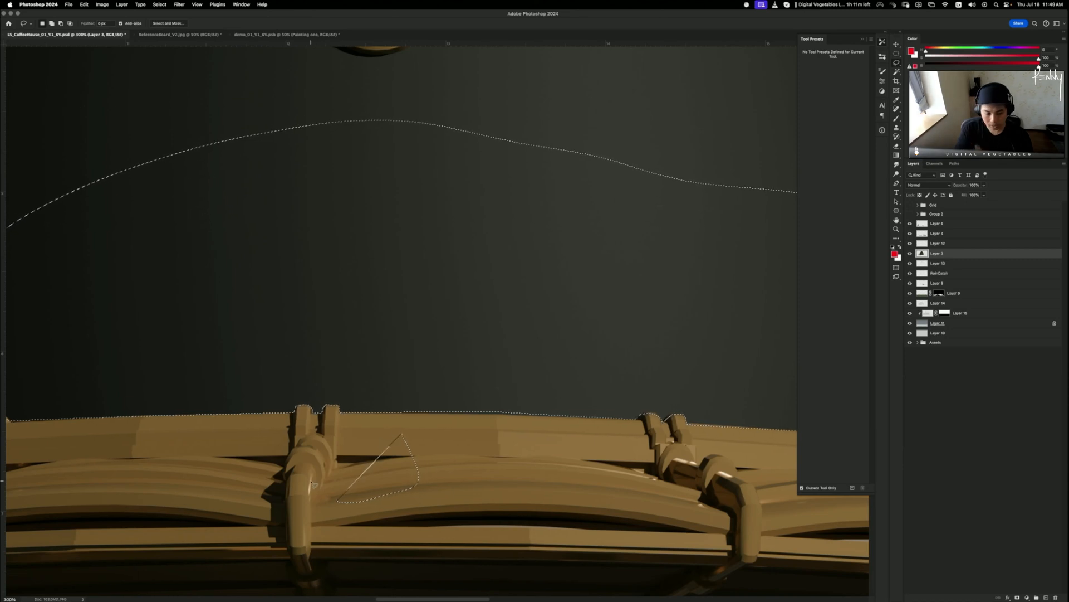
left_click_drag(60, 435, 6, 491)
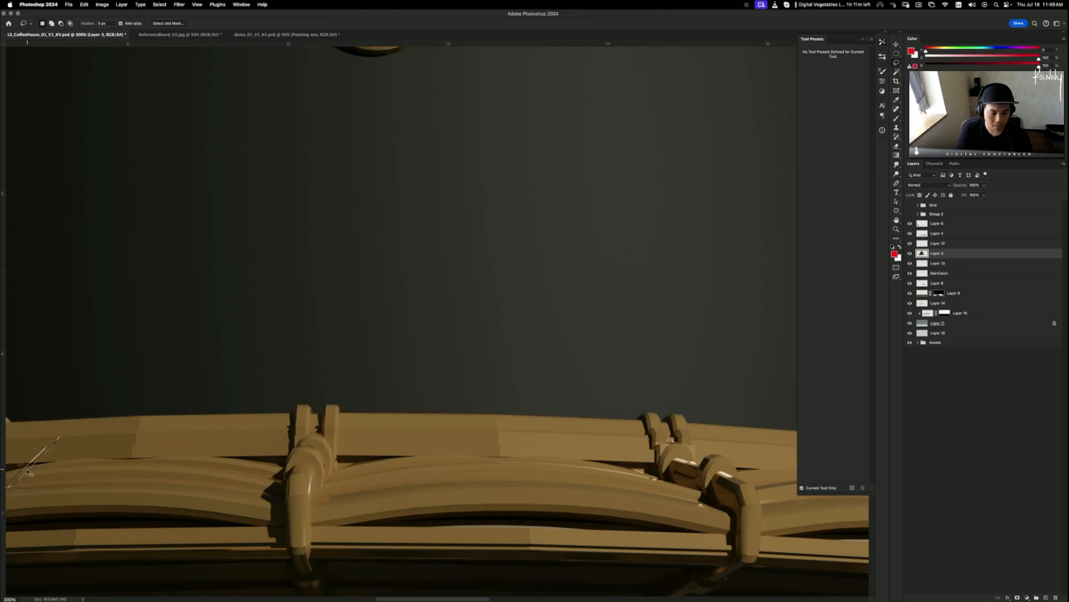
key("super+z")
mouse_move(79, 436)
left_mouse_down()
mouse_move(4, 500)
mouse_move(16, 471)
left_mouse_up()
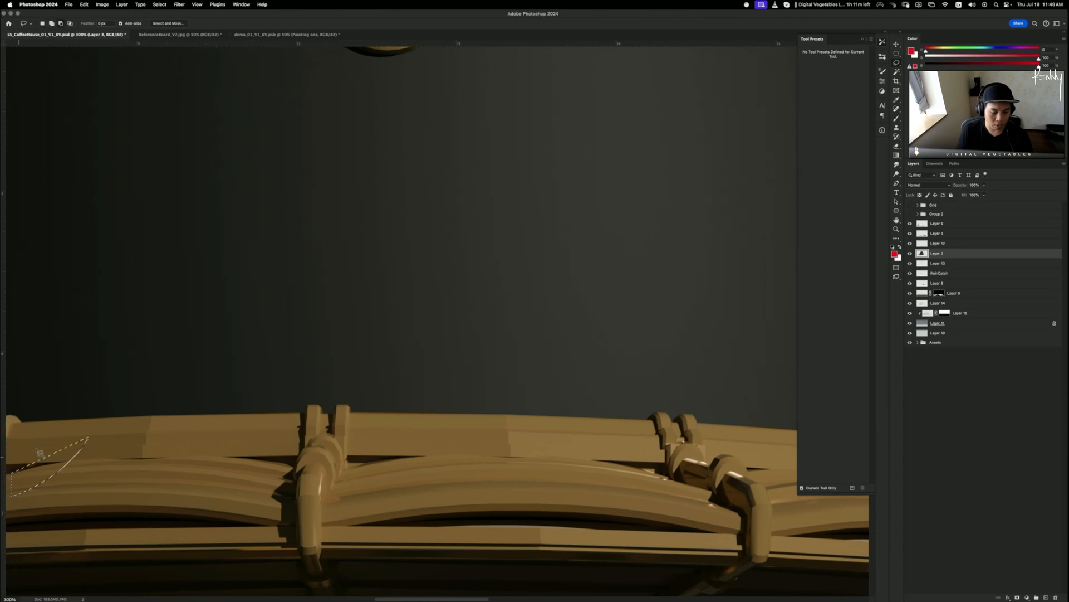
key("super+z")
- Add regions along the rim's left end to the selection and cut out a small sliver
mouse_move(172, 352)
left_mouse_down()
mouse_move(129, 473)
mouse_move(6, 501)
left_mouse_up()
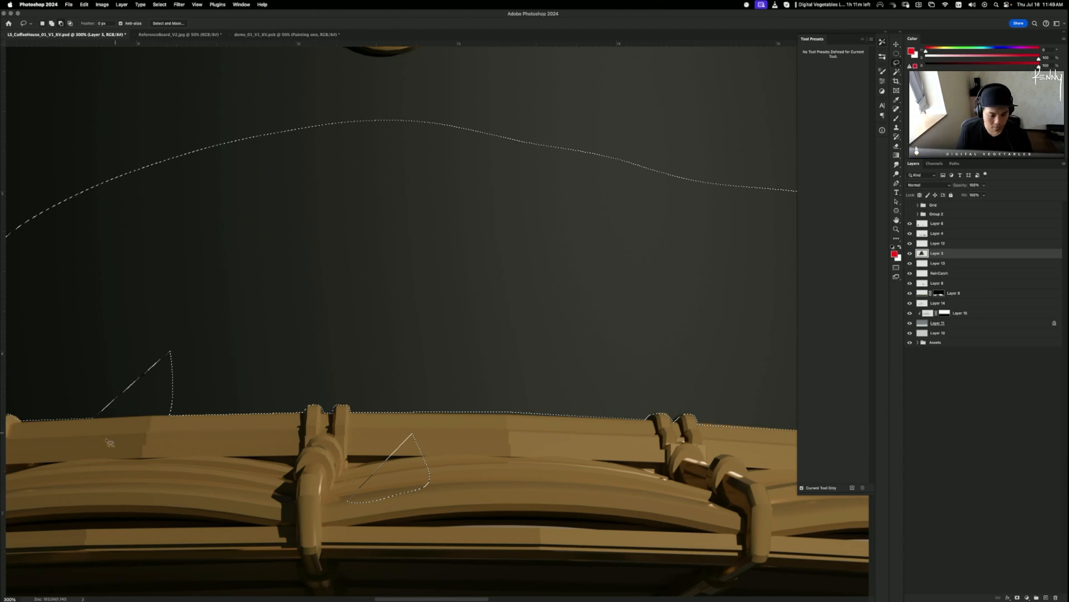
mouse_move(118, 443)
left_mouse_down()
mouse_move(124, 501)
mouse_move(35, 510)
mouse_move(17, 496)
left_mouse_up()
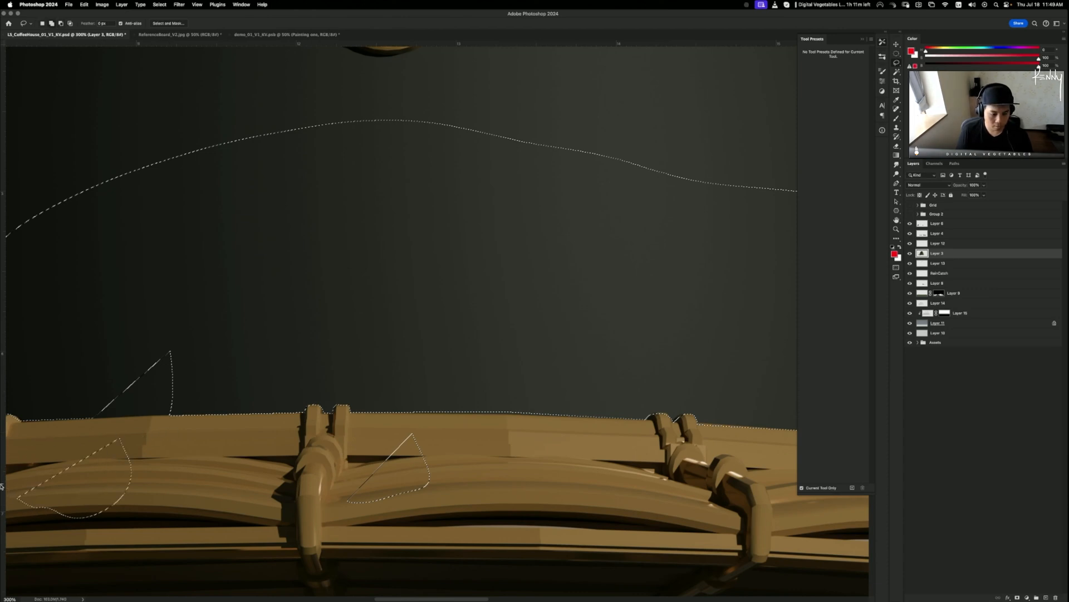
mouse_move(67, 451)
left_mouse_down()
mouse_move(97, 467)
mouse_move(75, 528)
mouse_move(56, 520)
left_mouse_up()
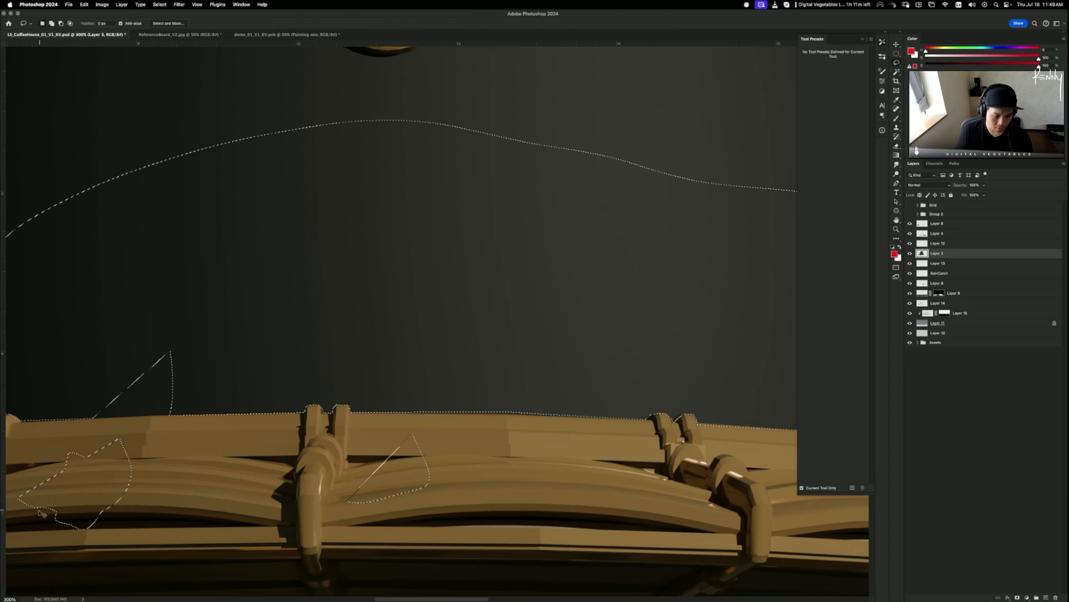
mouse_move(57, 433)
left_mouse_down()
mouse_move(85, 505)
mouse_move(45, 519)
mouse_move(2, 490)
left_mouse_up()
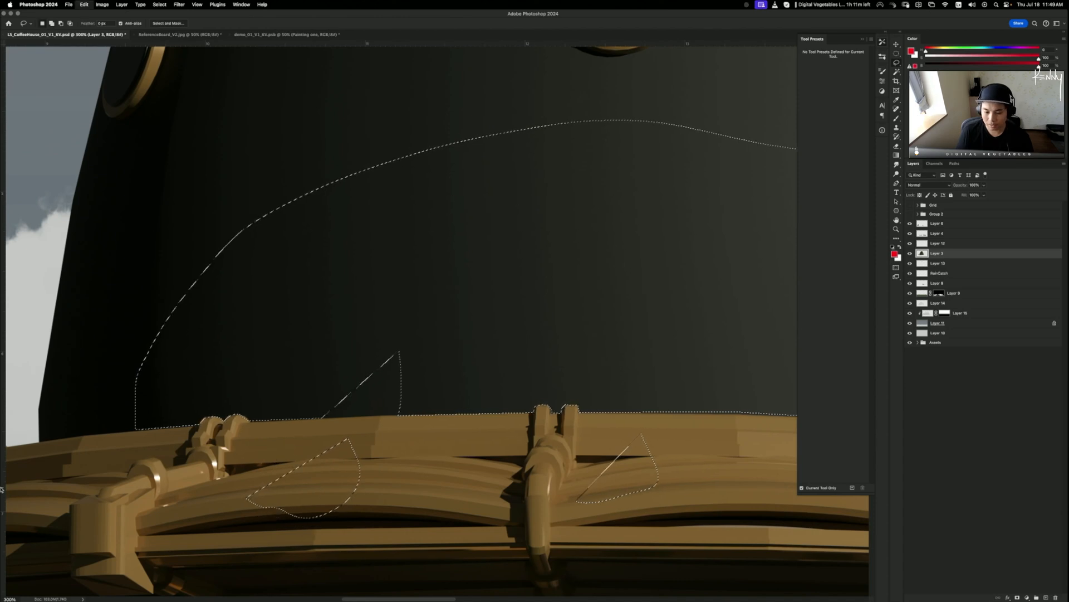
scroll(609, 380, "left", 10)
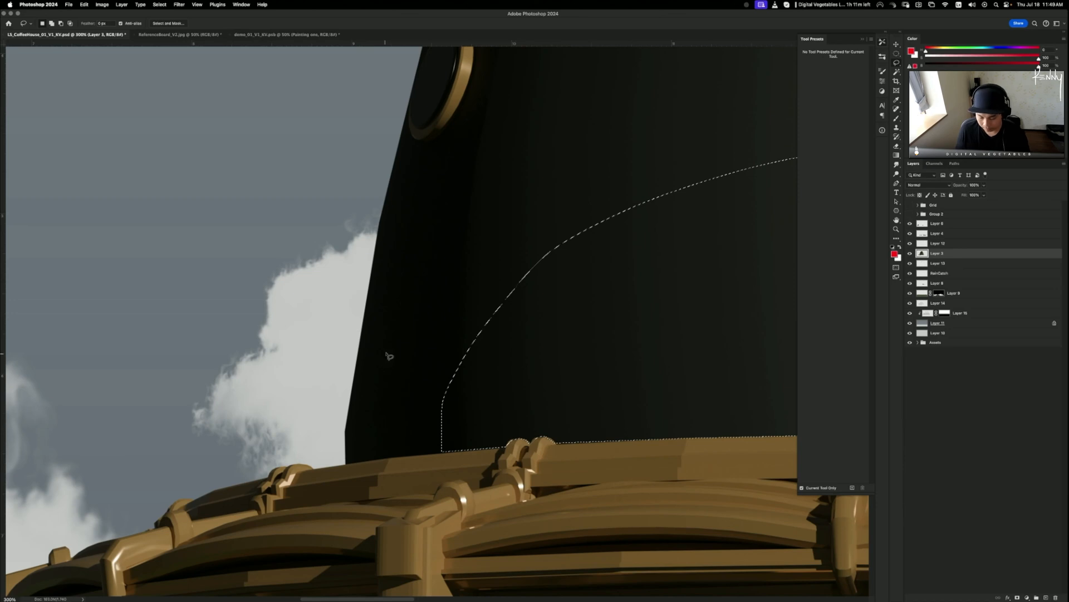
left_click_drag(480, 395, 494, 411)
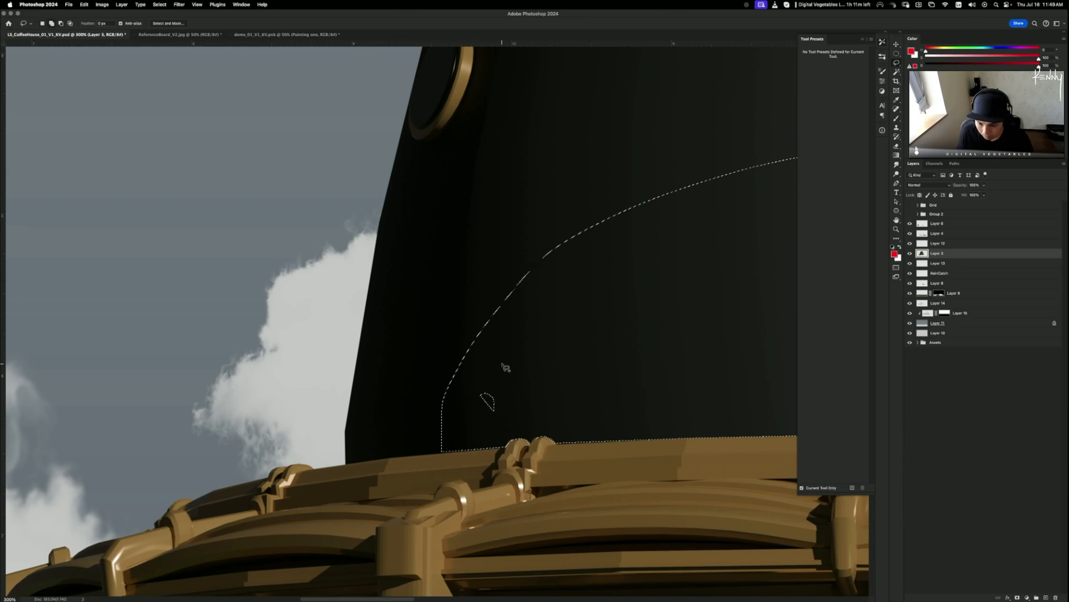
- Trace along the gold rim top and down the dome's right side to fill the notch
mouse_move(503, 362)
left_mouse_down()
mouse_move(508, 450)
mouse_move(336, 466)
mouse_move(316, 304)
mouse_move(352, 51)
mouse_move(380, 4)
mouse_move(374, 176)
mouse_move(430, 183)
left_mouse_up()
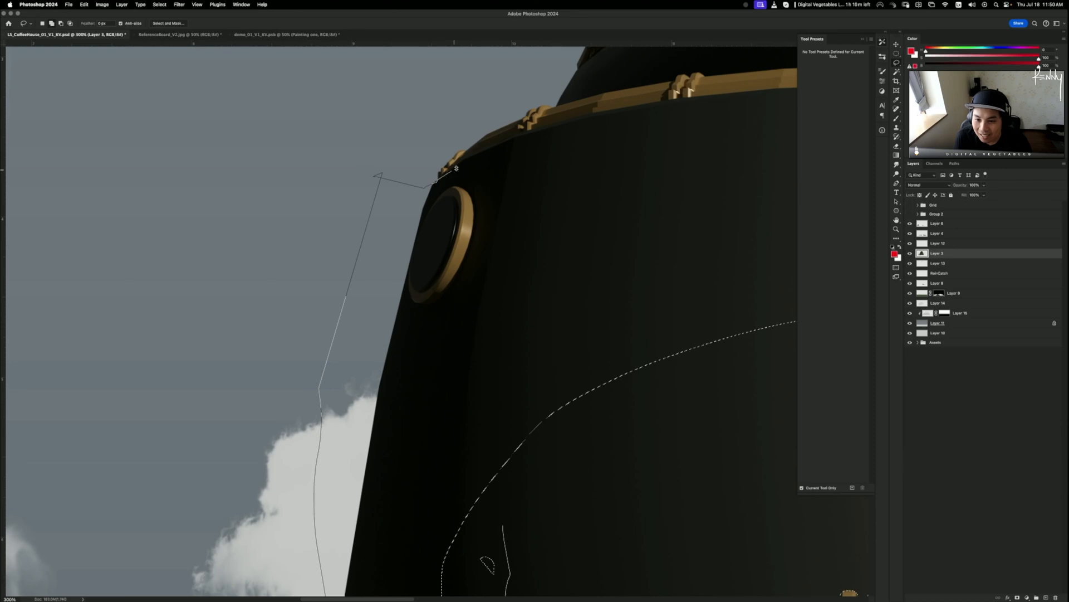
mouse_move(490, 144)
left_mouse_down()
mouse_move(712, 87)
mouse_move(659, 99)
mouse_move(763, 84)
mouse_move(907, 110)
mouse_move(633, 100)
mouse_move(779, 87)
mouse_move(561, 73)
mouse_move(472, 55)
mouse_move(489, 88)
mouse_move(787, 124)
mouse_move(643, 123)
mouse_move(657, 151)
left_mouse_up()
mouse_move(712, 182)
left_mouse_down()
mouse_move(765, 232)
mouse_move(765, 320)
mouse_move(796, 346)
left_mouse_up()
mouse_move(759, 330)
left_mouse_down()
mouse_move(555, 378)
mouse_move(797, 451)
mouse_move(819, 283)
left_mouse_up()
key("super+0")
- Zoom in on the rim and trace the lasso selection tightly around the gold rim knobs
key("super+minus")
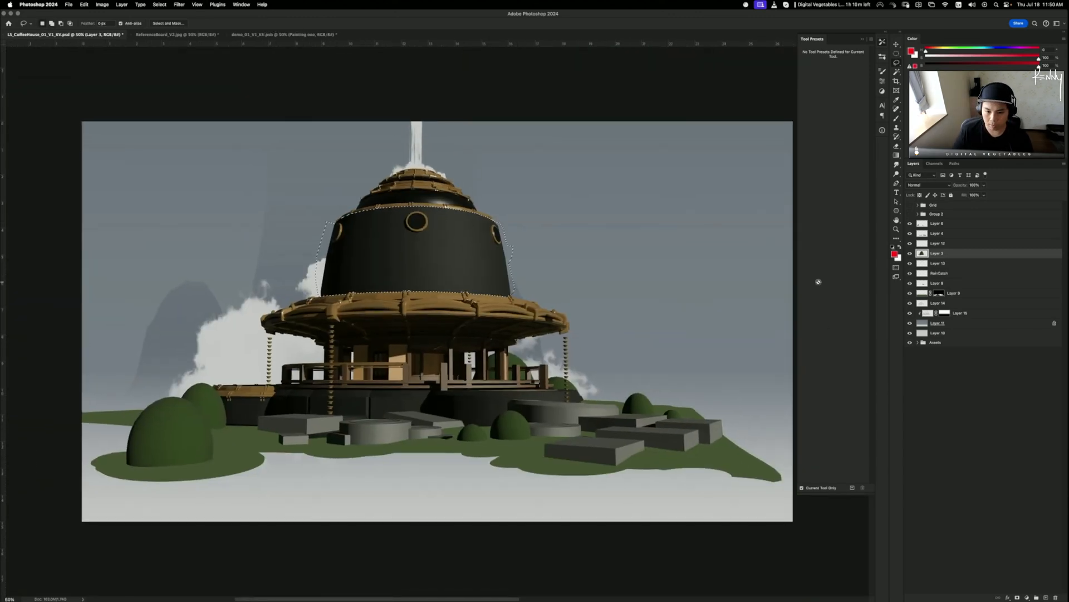
key("super+plus")
key("super+plus")
key("super+plus")
left_click_drag(249, 240, 463, 422)
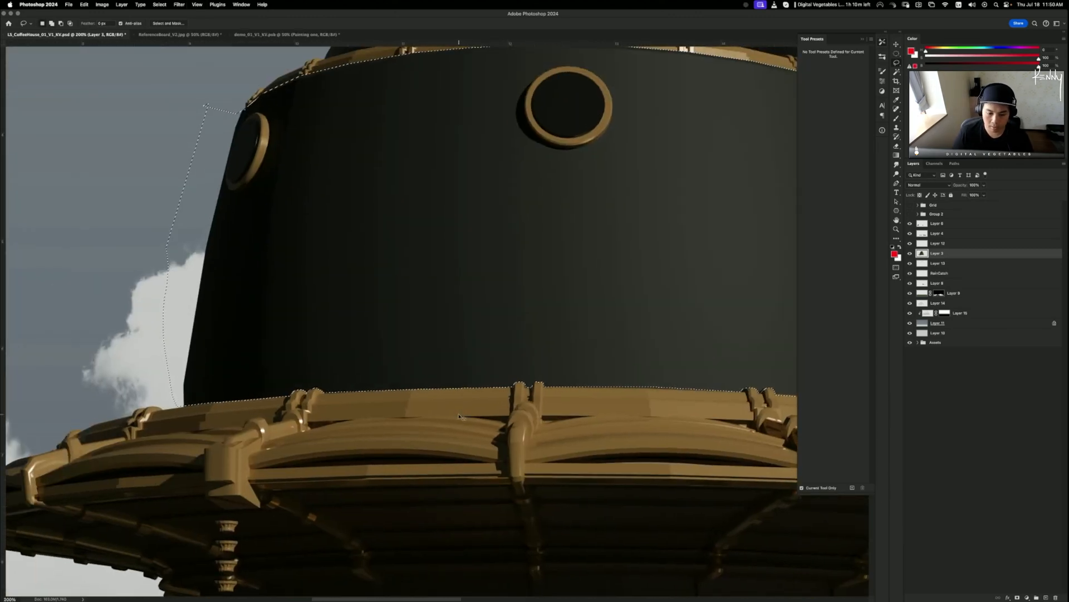
key("super+plus")
key("super+plus")
key("super+plus")
left_click_drag(174, 451, 516, 265)
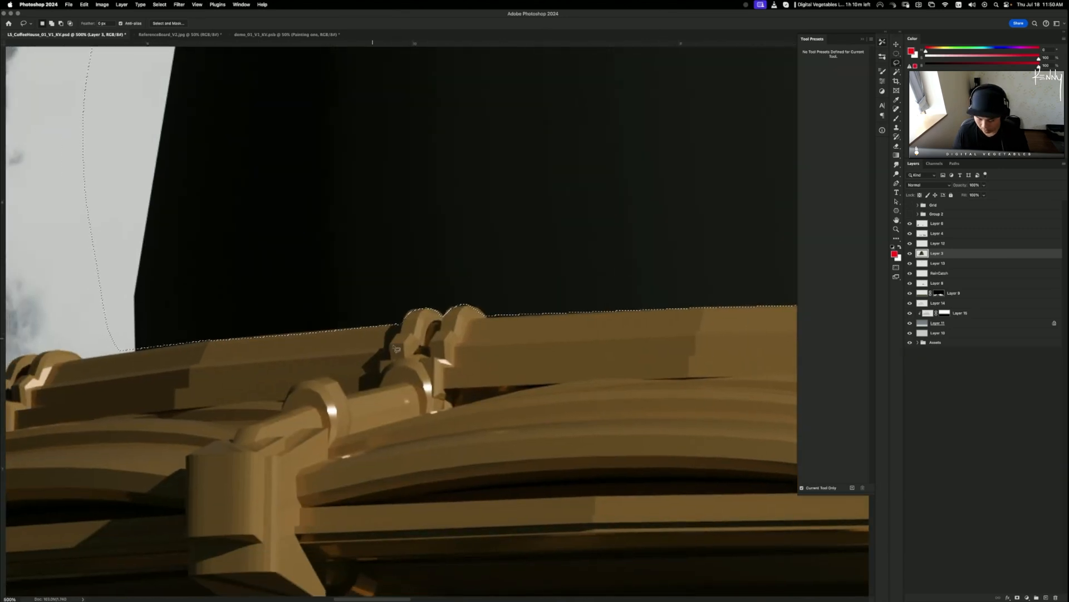
mouse_move(407, 328)
left_mouse_down()
mouse_move(425, 312)
mouse_move(433, 328)
left_mouse_up()
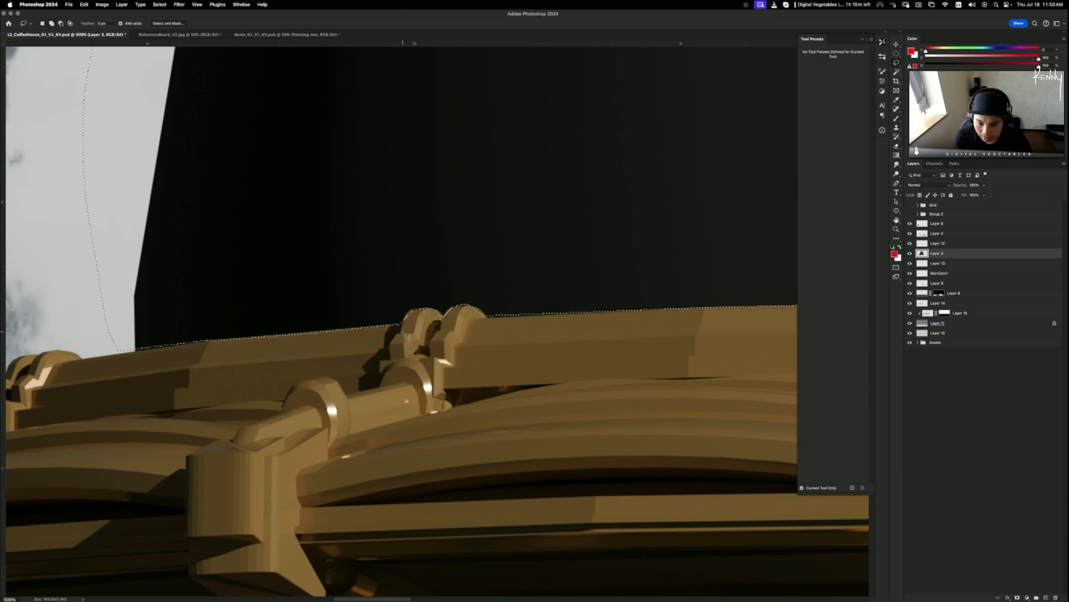
mouse_move(406, 321)
left_mouse_down()
mouse_move(424, 310)
mouse_move(413, 333)
mouse_move(410, 316)
mouse_move(432, 308)
mouse_move(445, 324)
mouse_move(392, 335)
mouse_move(475, 305)
mouse_move(490, 318)
mouse_move(482, 337)
left_mouse_up()
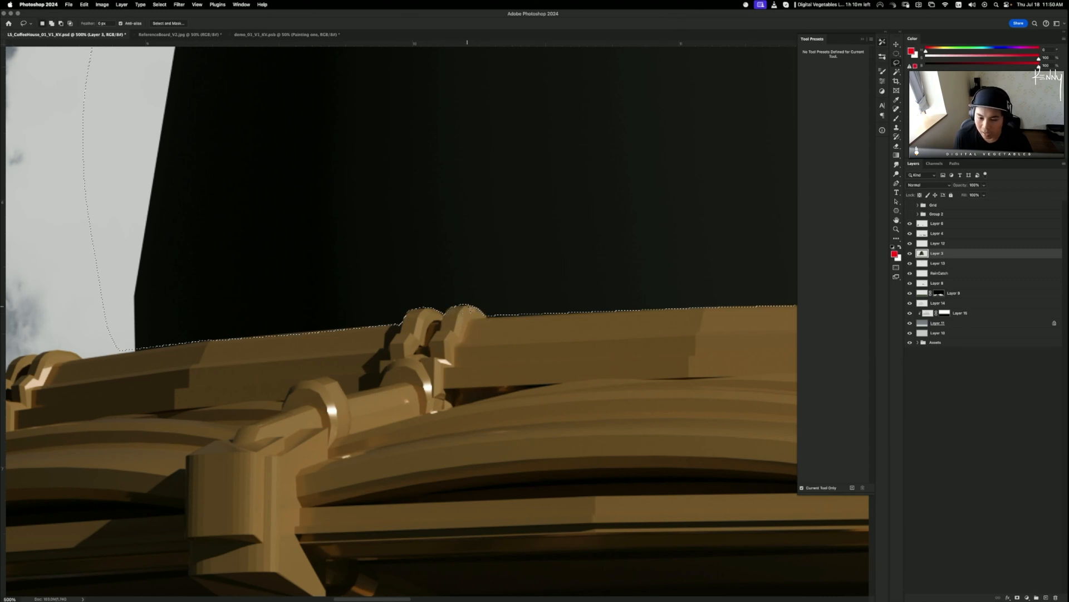
mouse_move(449, 297)
left_mouse_down()
mouse_move(483, 313)
mouse_move(491, 240)
mouse_move(435, 291)
mouse_move(455, 310)
mouse_move(484, 309)
mouse_move(490, 265)
mouse_move(438, 308)
left_mouse_up()
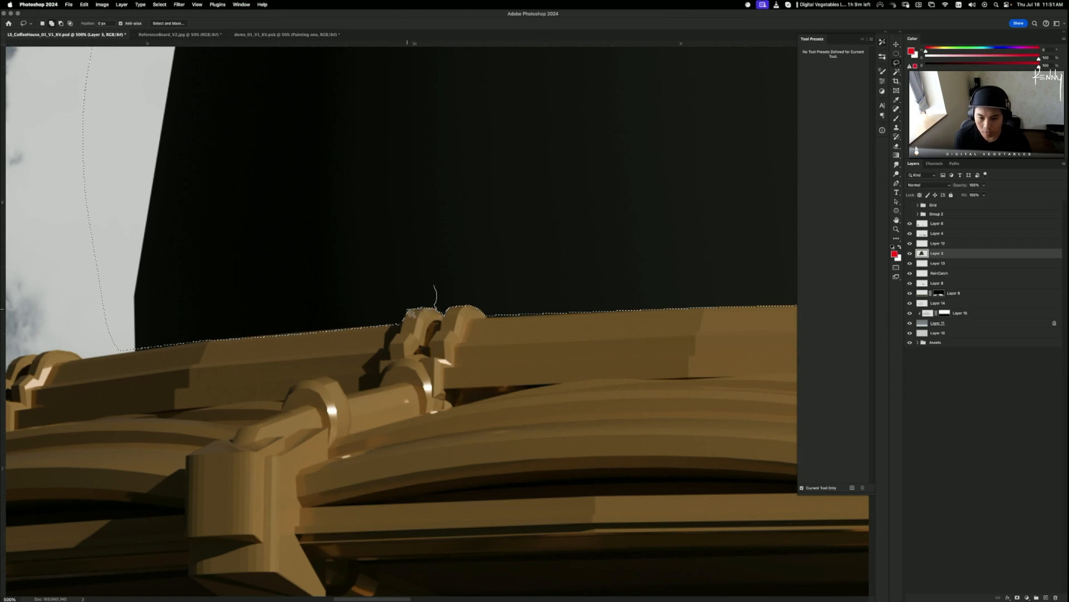
left_click_drag(411, 313, 404, 320)
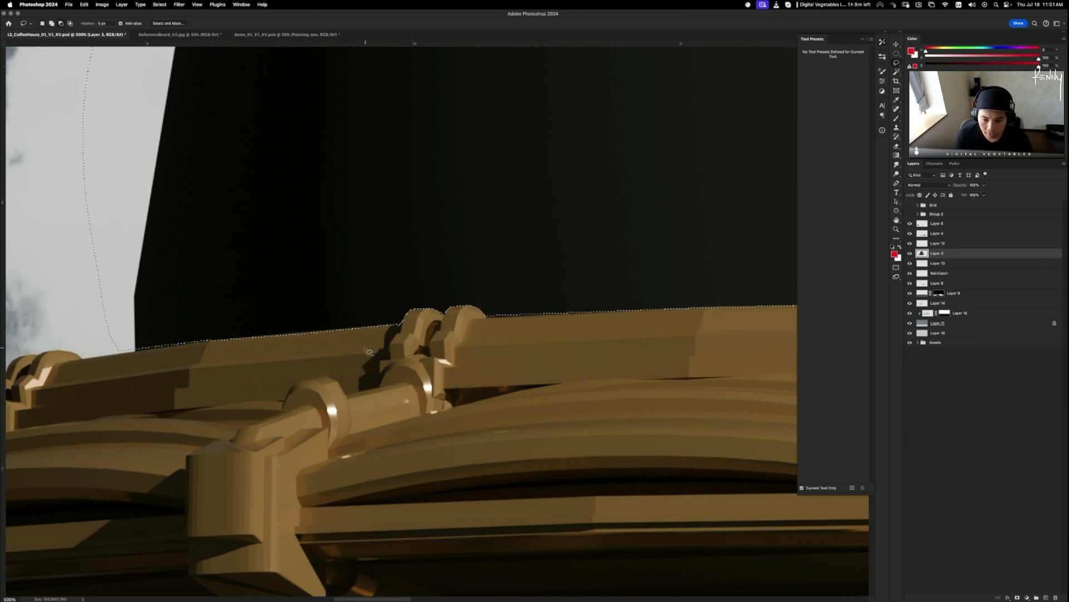
mouse_move(366, 348)
left_mouse_down()
mouse_move(408, 324)
mouse_move(220, 336)
mouse_move(195, 355)
mouse_move(257, 412)
left_mouse_up()
- Refine the selection edge along the beam's top edge, correcting it back to the boundary
key("space")
left_click_drag(215, 337, 231, 361)
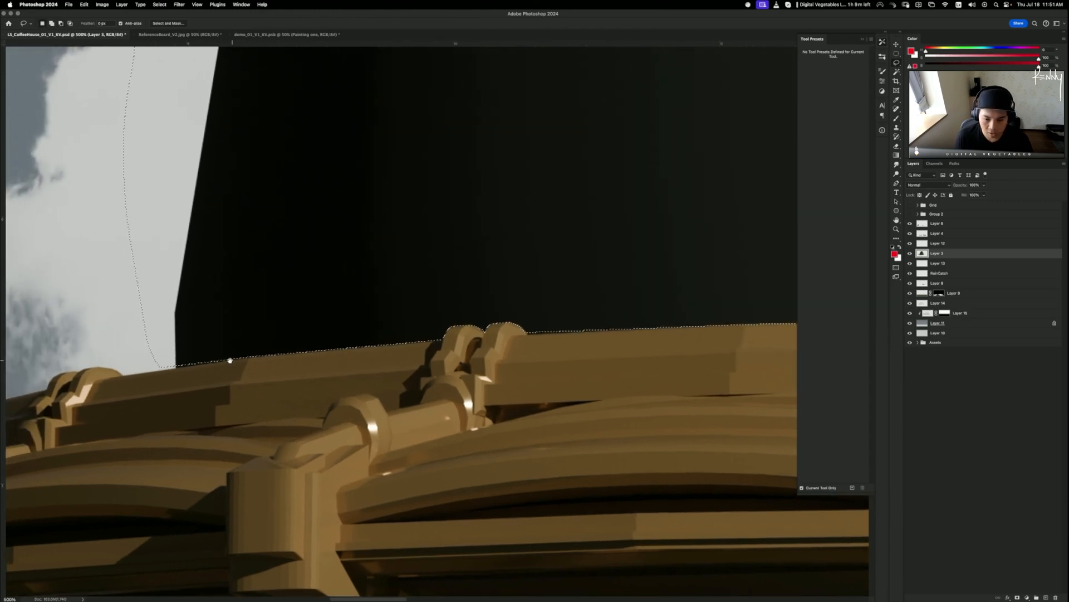
mouse_move(388, 281)
left_mouse_down()
mouse_move(442, 338)
mouse_move(201, 356)
mouse_move(176, 370)
left_mouse_up()
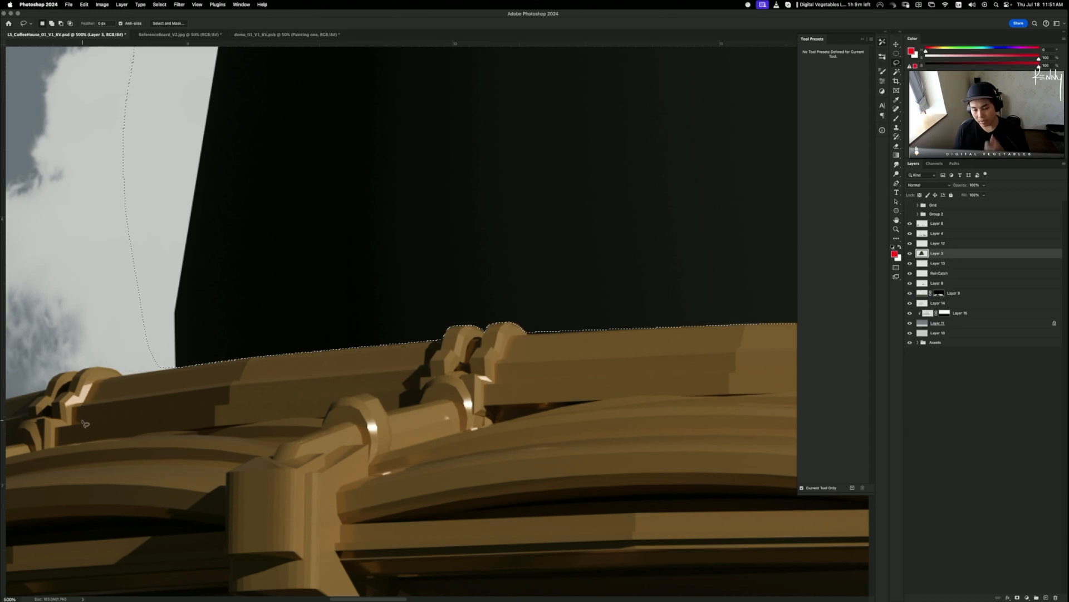
left_click_drag(331, 339, 189, 322)
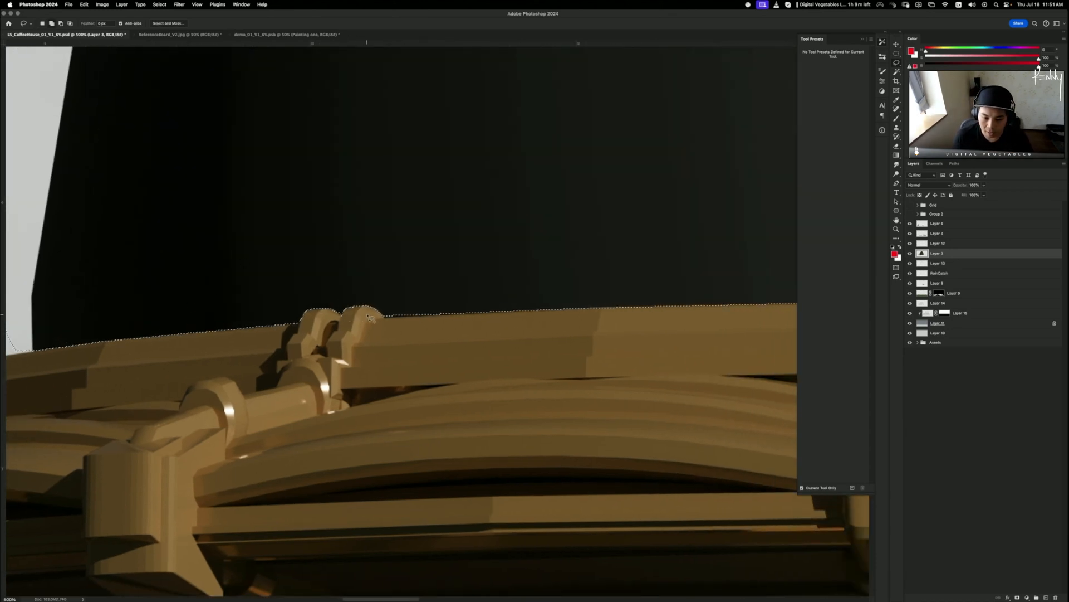
mouse_move(369, 285)
left_mouse_down()
mouse_move(387, 318)
mouse_move(604, 308)
mouse_move(617, 226)
mouse_move(580, 232)
left_mouse_up()
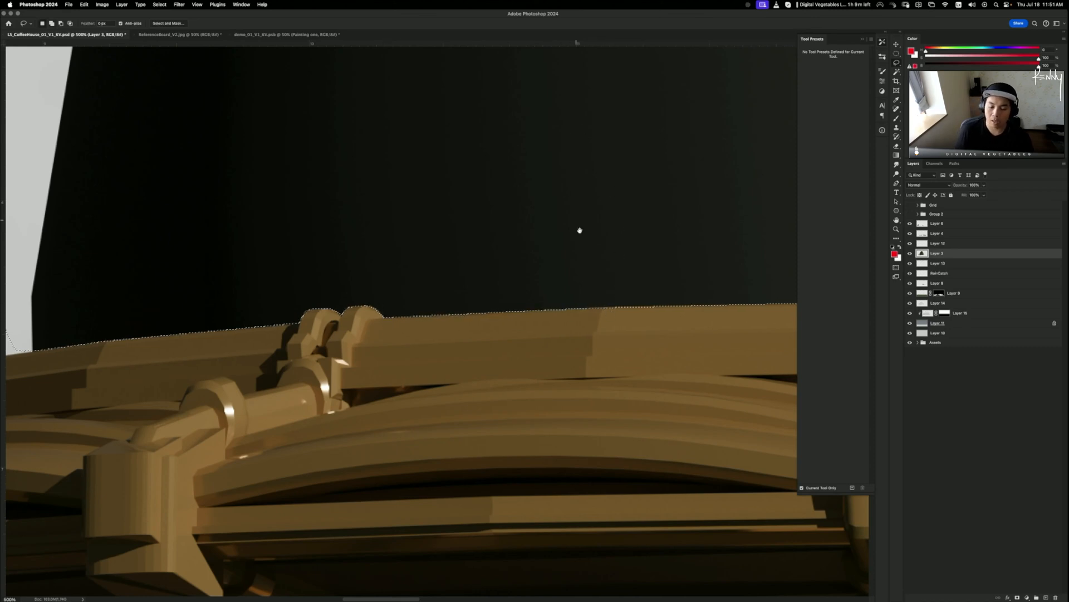
scroll(513, 303, "right", 5)
scroll(524, 326, "right", 5)
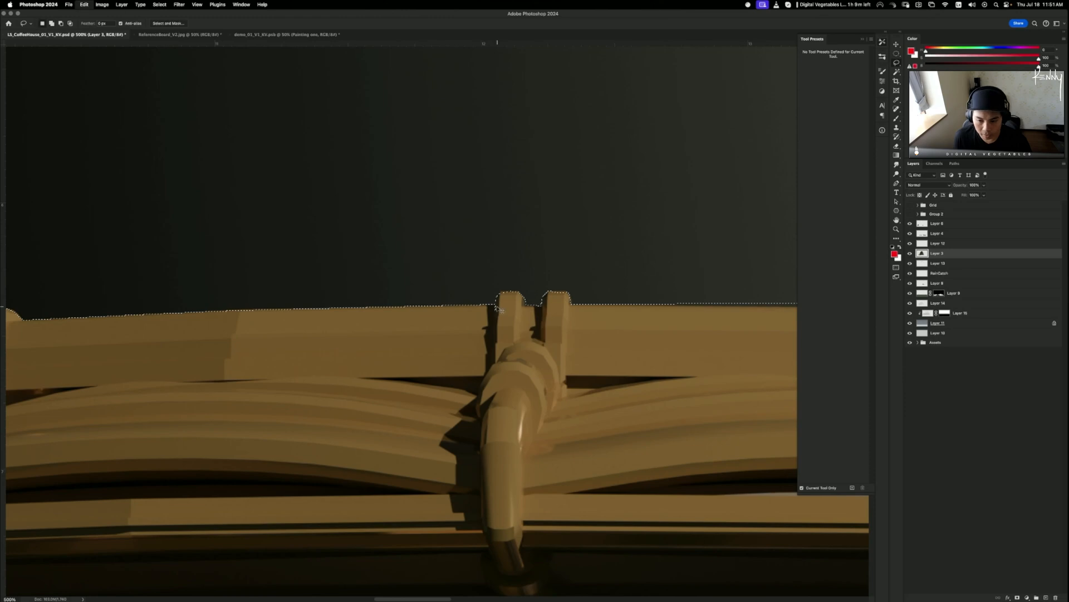
- Fit the selection edge around the left ring prong, undoing a dip and trimming around it
mouse_move(495, 313)
left_mouse_down()
mouse_move(527, 302)
mouse_move(504, 335)
mouse_move(544, 315)
mouse_move(552, 295)
mouse_move(577, 303)
left_mouse_up()
scroll(446, 301, "right", 8)
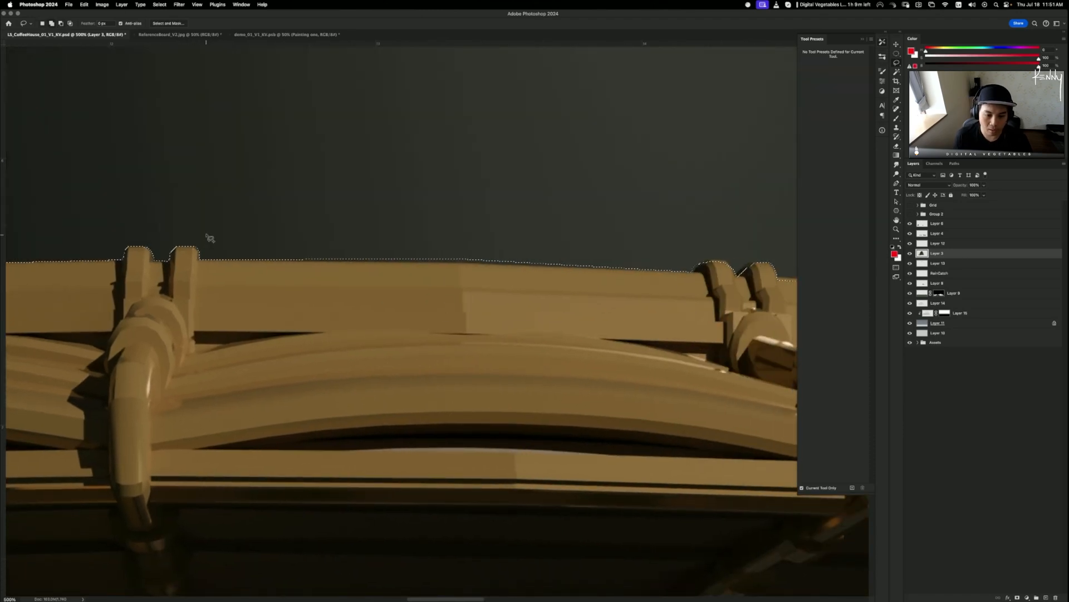
mouse_move(207, 228)
left_mouse_down()
mouse_move(201, 262)
mouse_move(372, 270)
mouse_move(466, 255)
mouse_move(456, 265)
mouse_move(698, 276)
mouse_move(659, 206)
left_mouse_up()
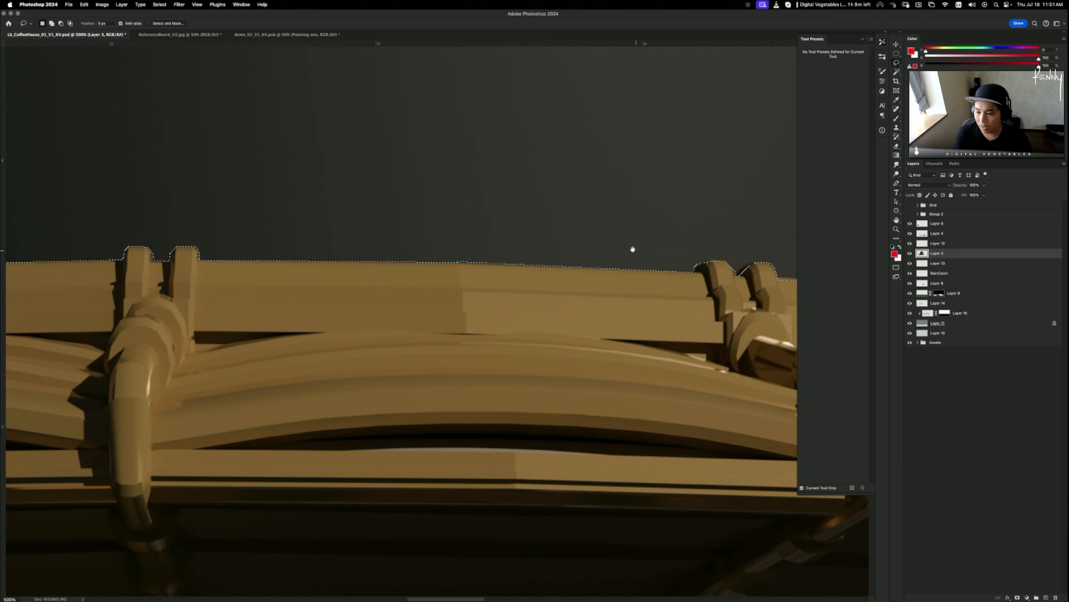
scroll(633, 249, "right", 8)
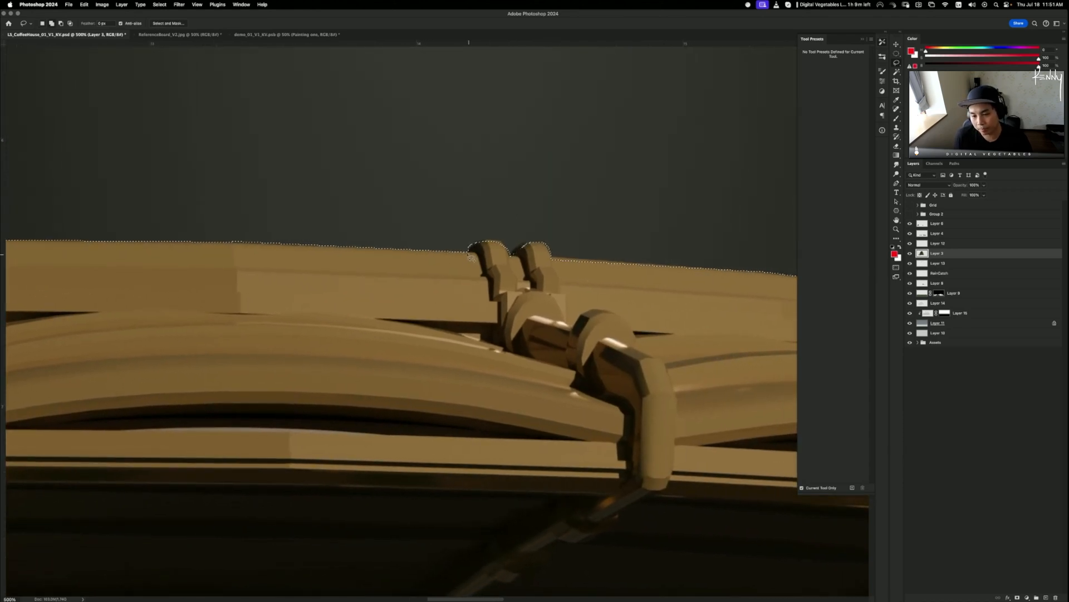
left_click_drag(468, 231, 470, 250)
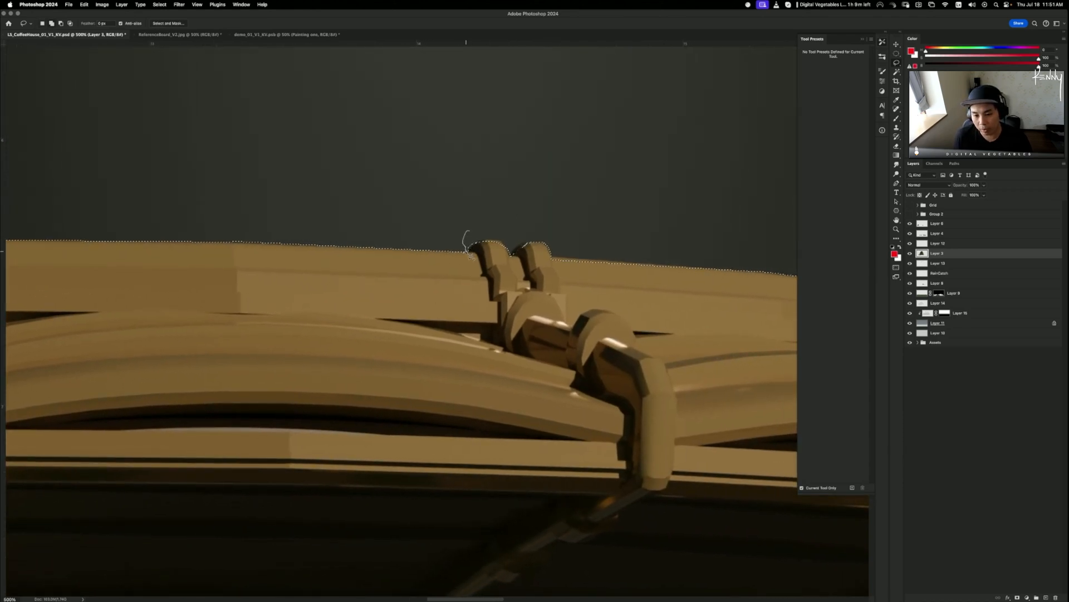
mouse_move(478, 248)
left_mouse_down()
mouse_move(516, 253)
mouse_move(491, 283)
mouse_move(470, 276)
mouse_move(474, 246)
left_mouse_up()
key("super+z")
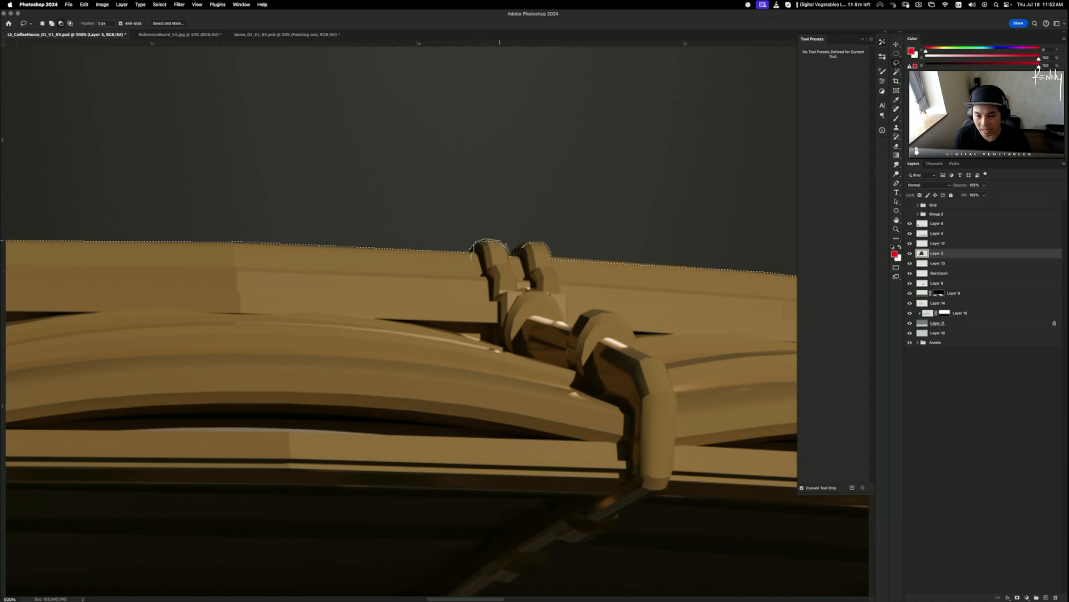
mouse_move(511, 252)
left_mouse_down()
mouse_move(490, 285)
mouse_move(423, 328)
left_mouse_up()
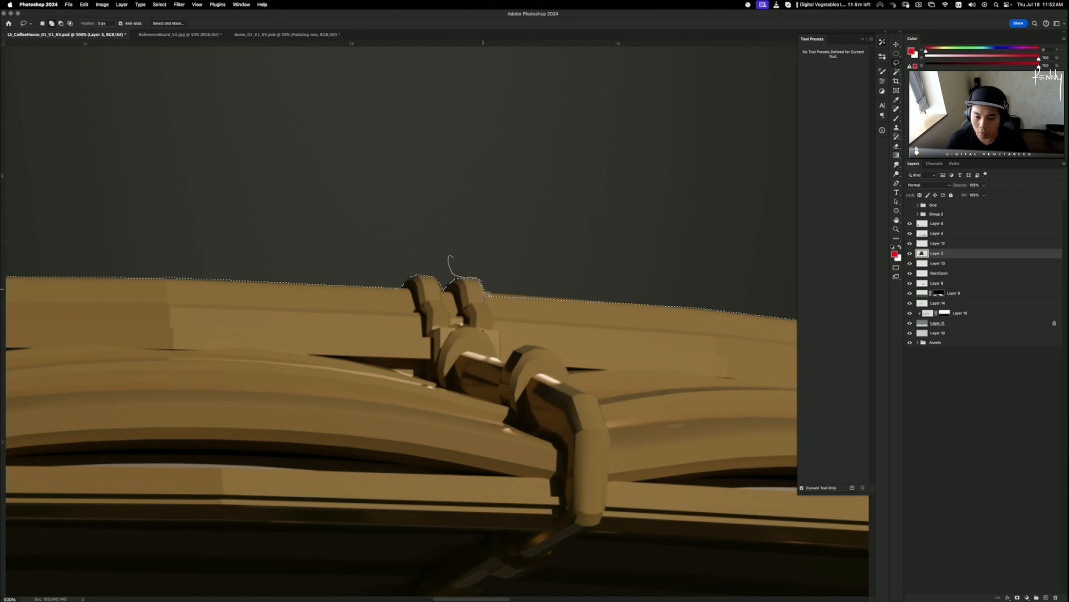
- Add the right prong and extend the selection along the gold trim's top edge
mouse_move(484, 292)
left_mouse_down()
mouse_move(476, 248)
mouse_move(383, 264)
left_mouse_up()
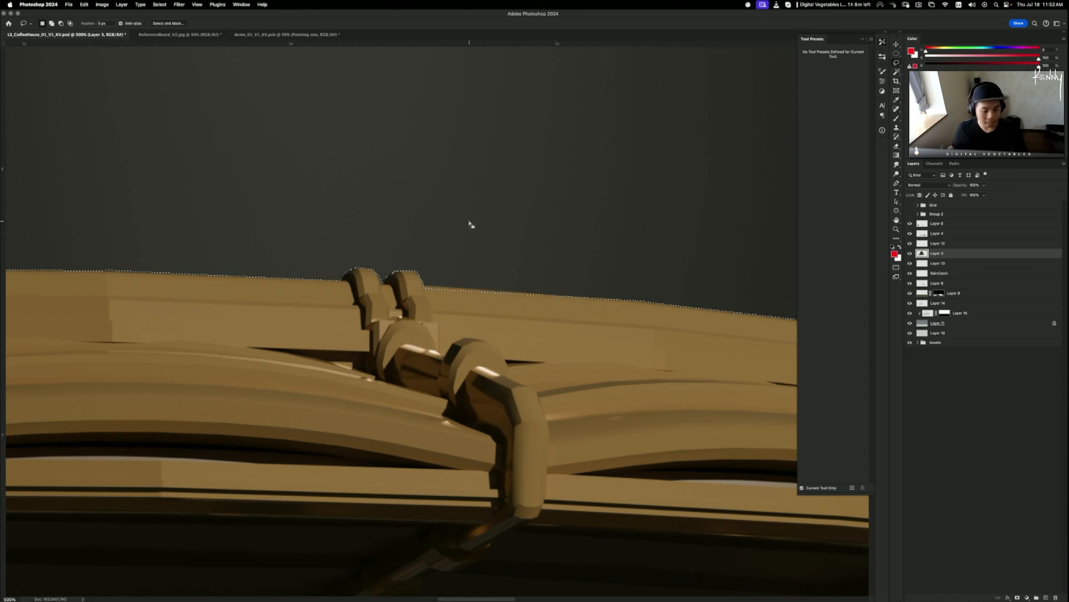
mouse_move(395, 296)
left_mouse_down()
mouse_move(405, 283)
mouse_move(646, 307)
left_mouse_up()
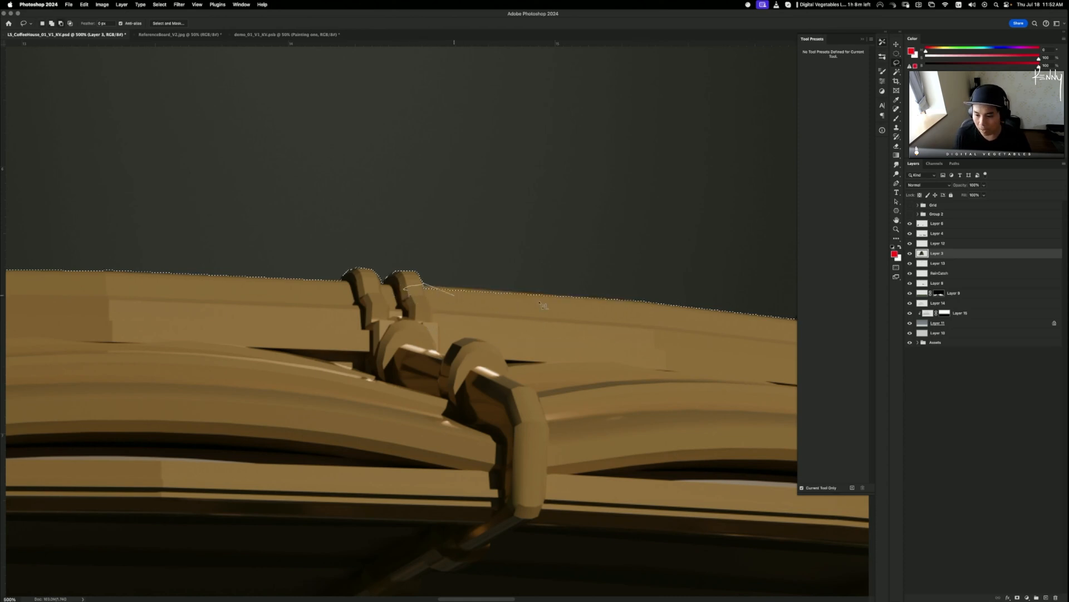
mouse_move(543, 306)
left_mouse_down()
mouse_move(672, 307)
mouse_move(629, 307)
mouse_move(651, 313)
left_mouse_up()
left_click_drag(697, 385, 248, 343)
left_click_drag(413, 385, 479, 484)
left_click_drag(372, 105, 441, 512)
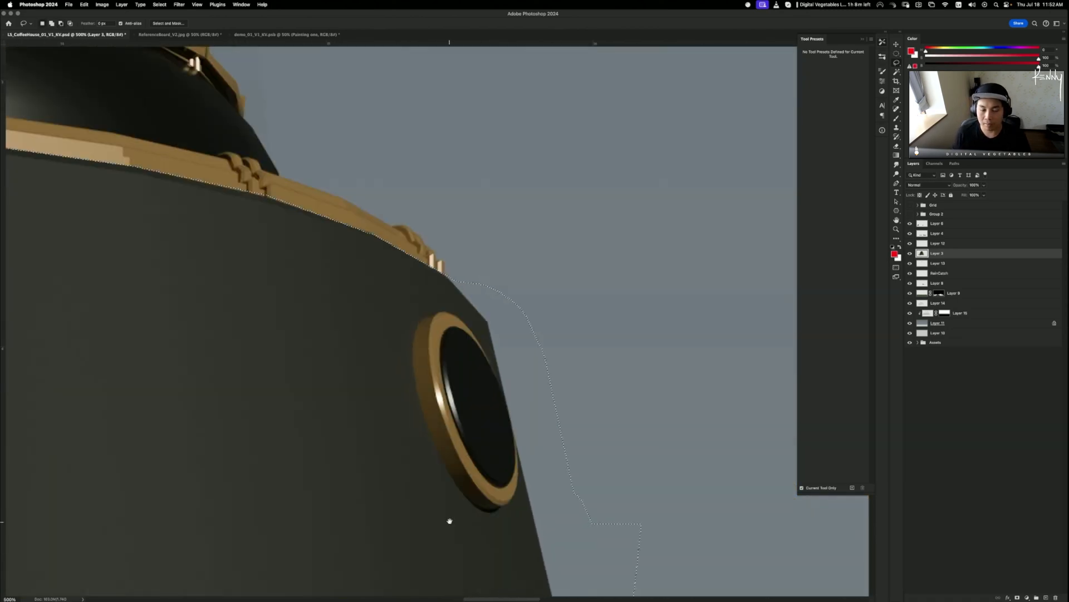
left_click_drag(389, 436, 453, 455)
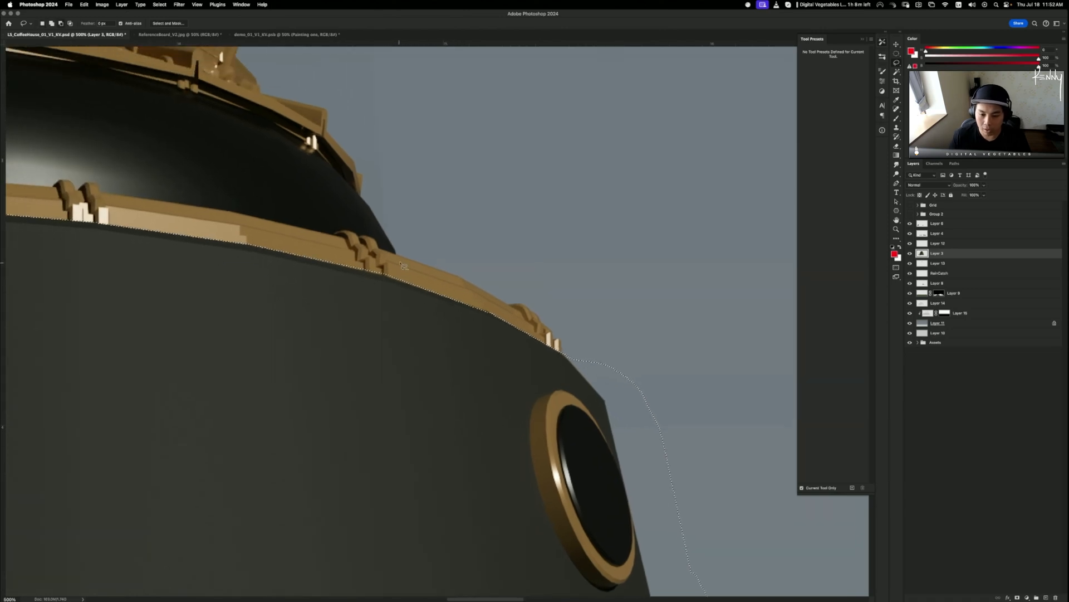
mouse_move(401, 260)
left_mouse_down()
mouse_move(448, 263)
mouse_move(493, 312)
mouse_move(341, 261)
mouse_move(249, 249)
left_mouse_up()
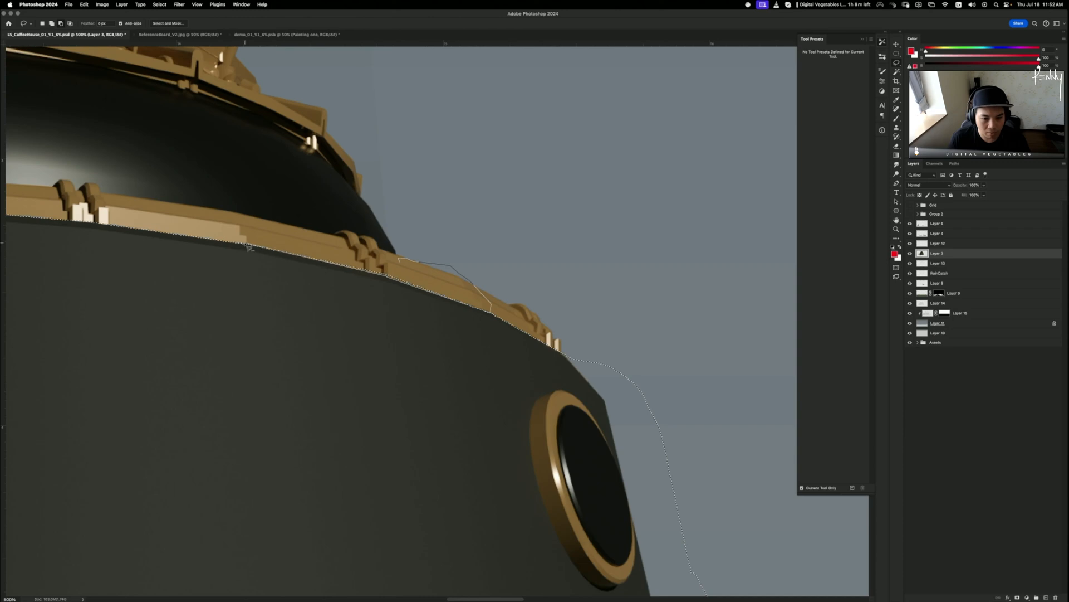
- At 100% zoom, use Layer Via Cut to move the selected dome wall onto Layer 25
key("super+minus")
key("super+minus")
key("super+minus")
key("super+minus")
key("super+minus")
key("super+minus")
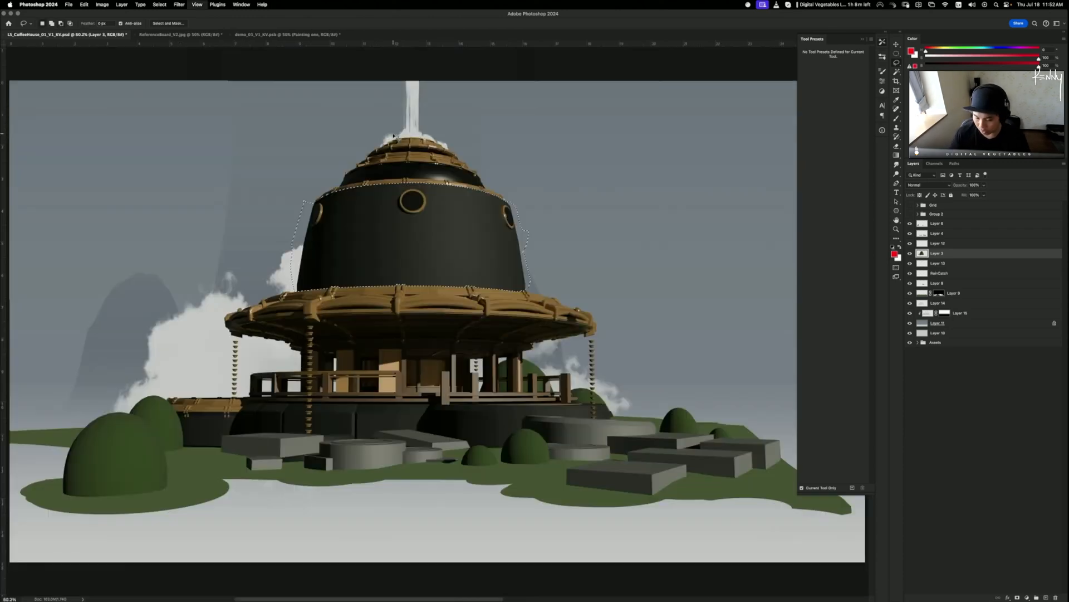
key("super+plus")
key("super+plus")
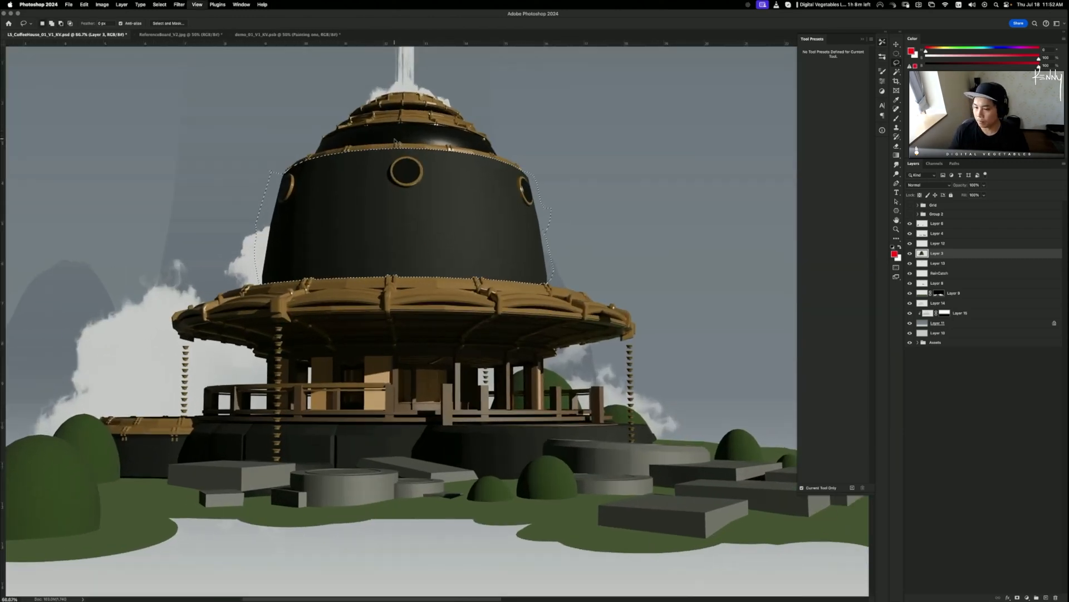
left_click_drag(429, 241, 462, 320)
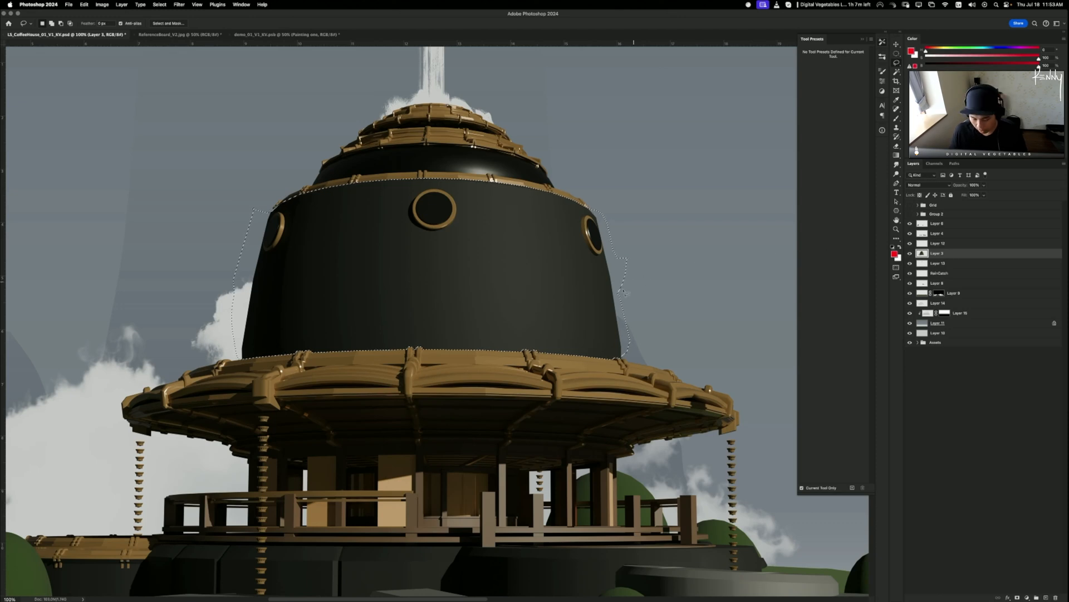
right_click(577, 295)
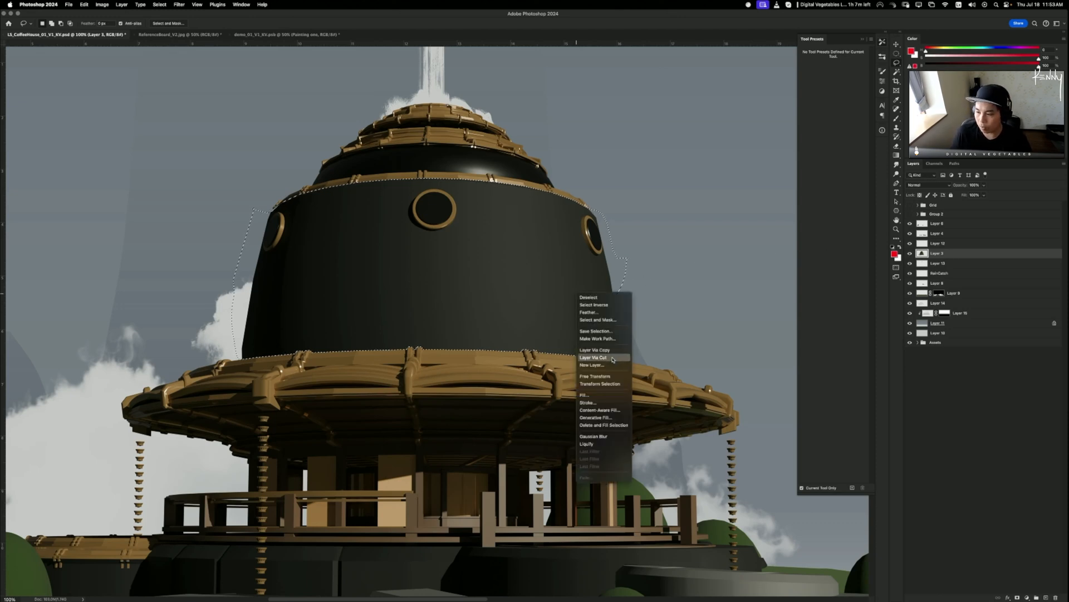
left_click(612, 359)
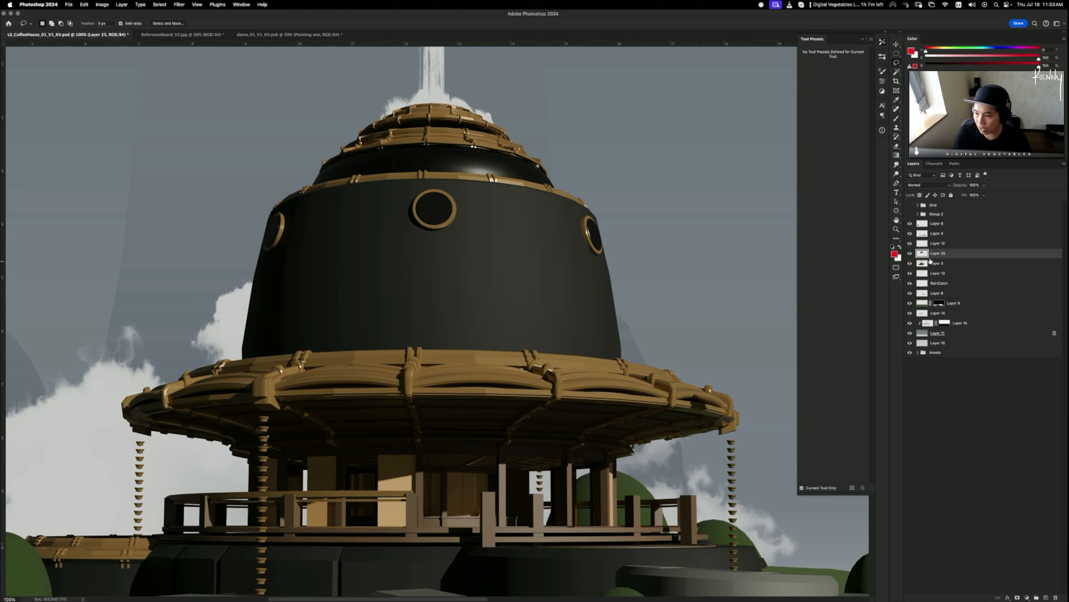
- Move Layer 25 below Layer 3 in the Layers panel
left_click_drag(943, 258, 941, 268)
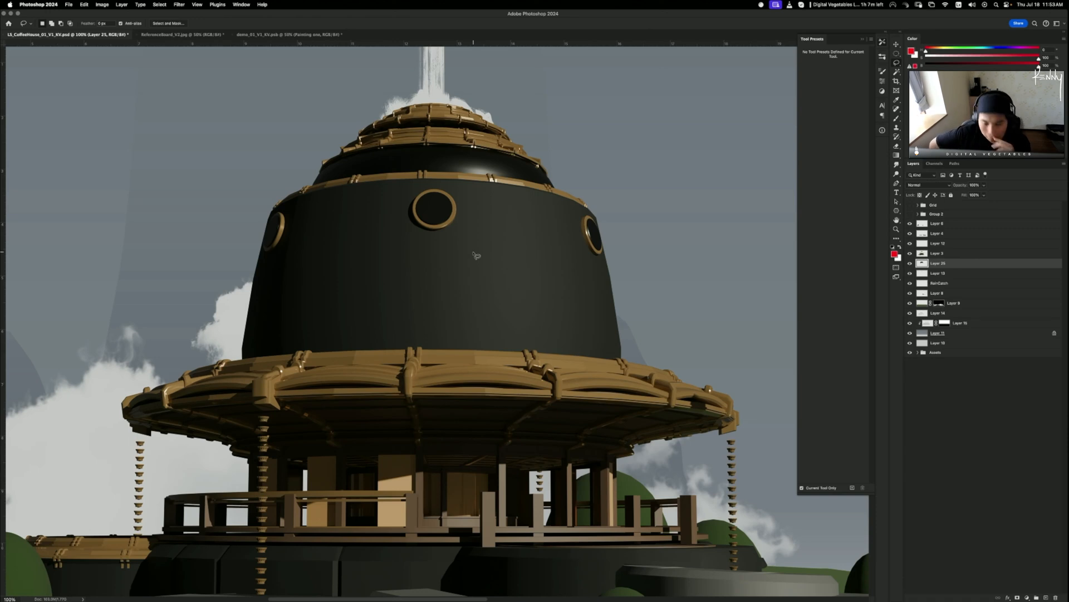
left_click(910, 263)
left_click(911, 263)
left_click(930, 274)
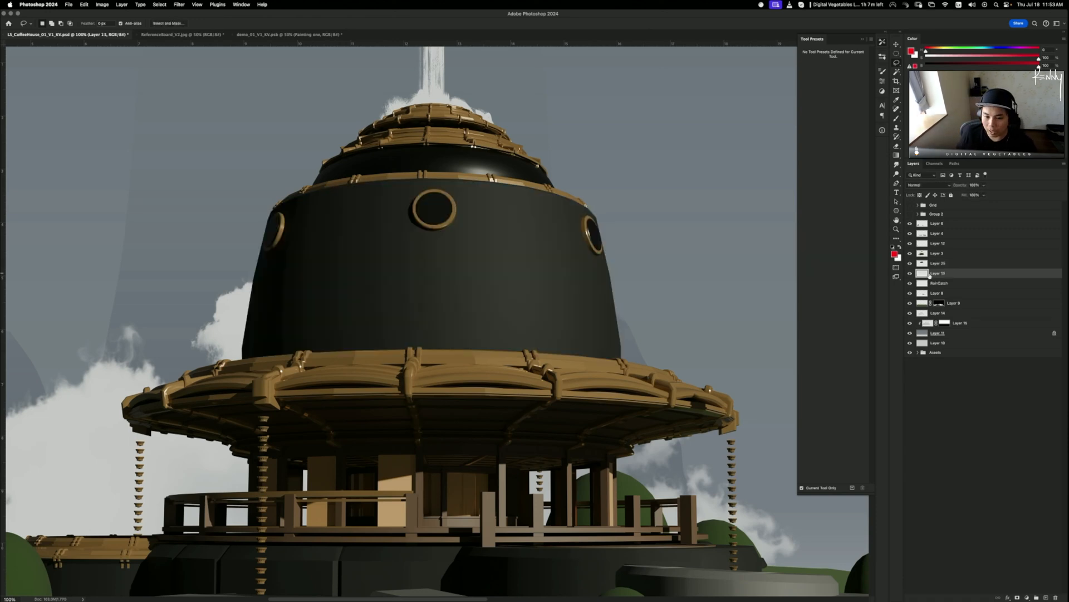
- Toggle Layer 25 and Layer 3 visibility to check the cut, then make Layer 25 active
left_click(910, 264)
left_click(910, 263)
left_click(909, 263)
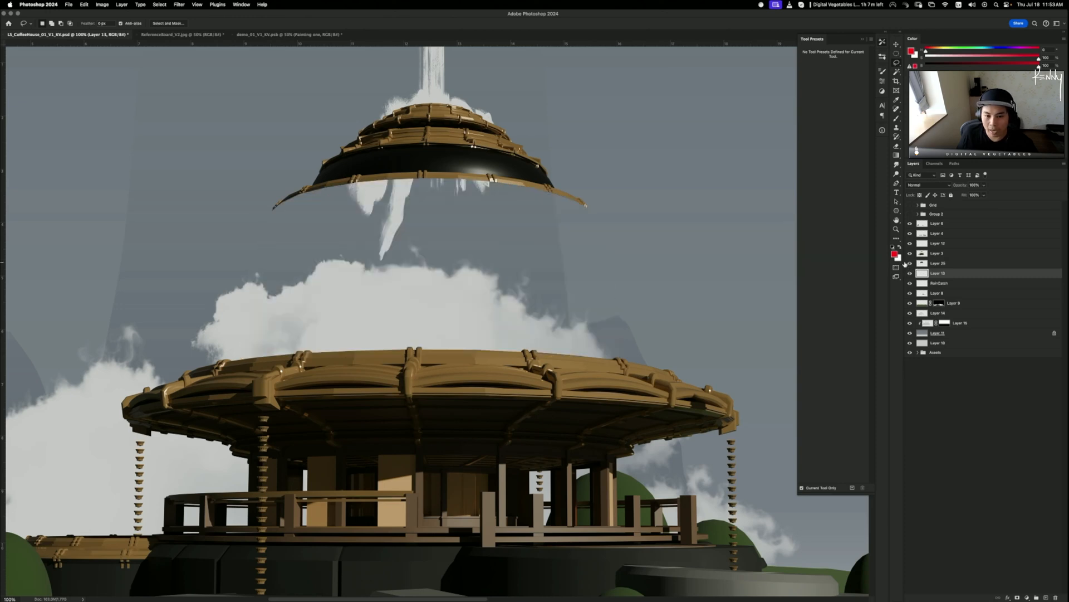
left_click(910, 263)
left_click(910, 254)
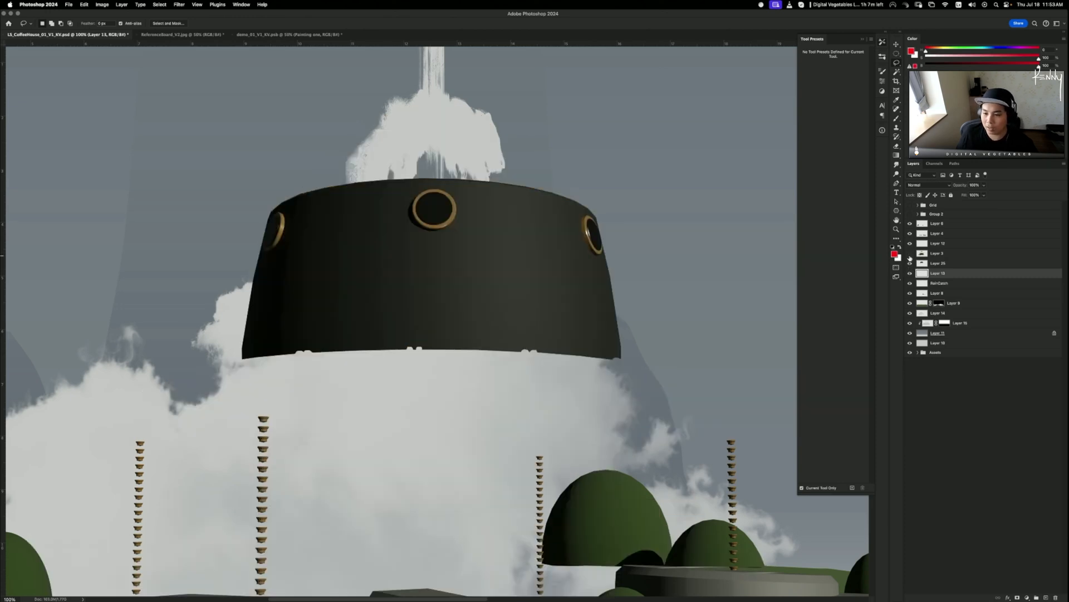
left_click(910, 254)
left_click(910, 263)
left_click(909, 263)
left_click(925, 265)
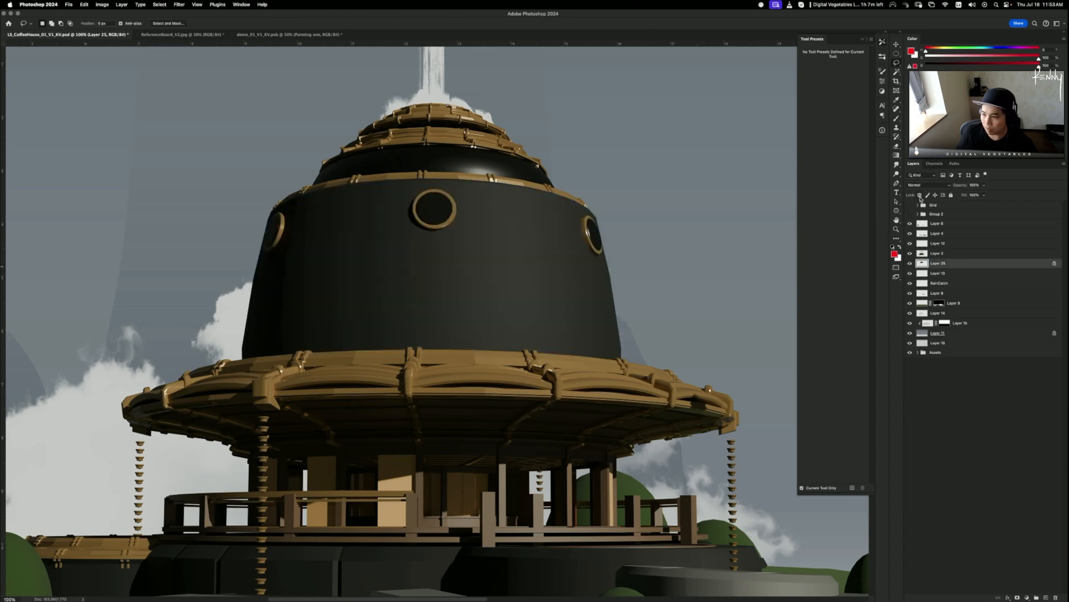
- With the Smudge tool, smear the central round window into the dark dome wall
key("b")
key("r")
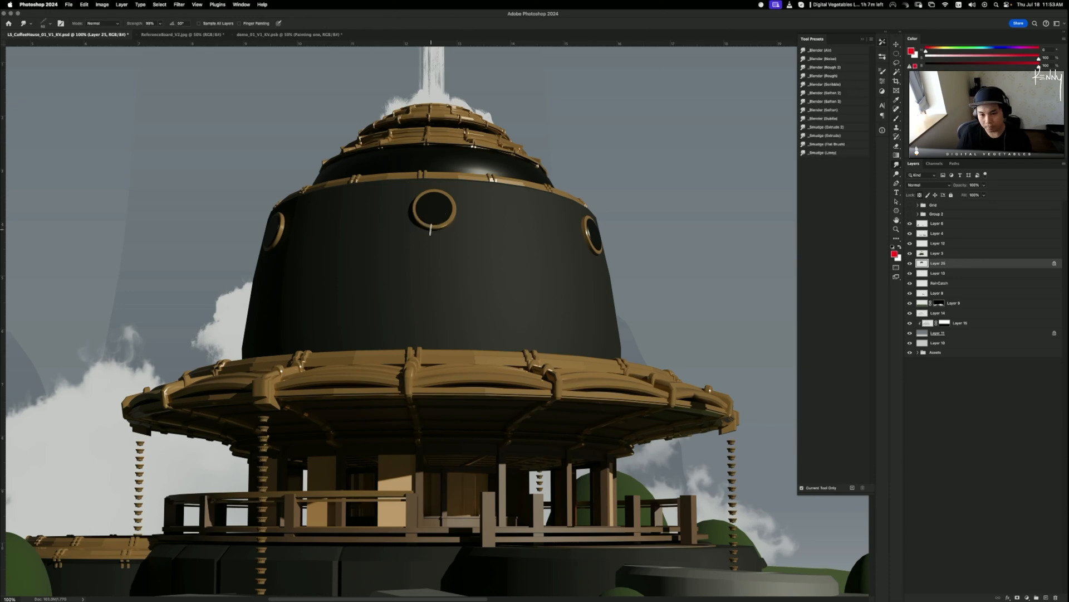
left_click_drag(433, 239, 431, 182)
key("super+z")
left_click_drag(432, 221, 431, 185)
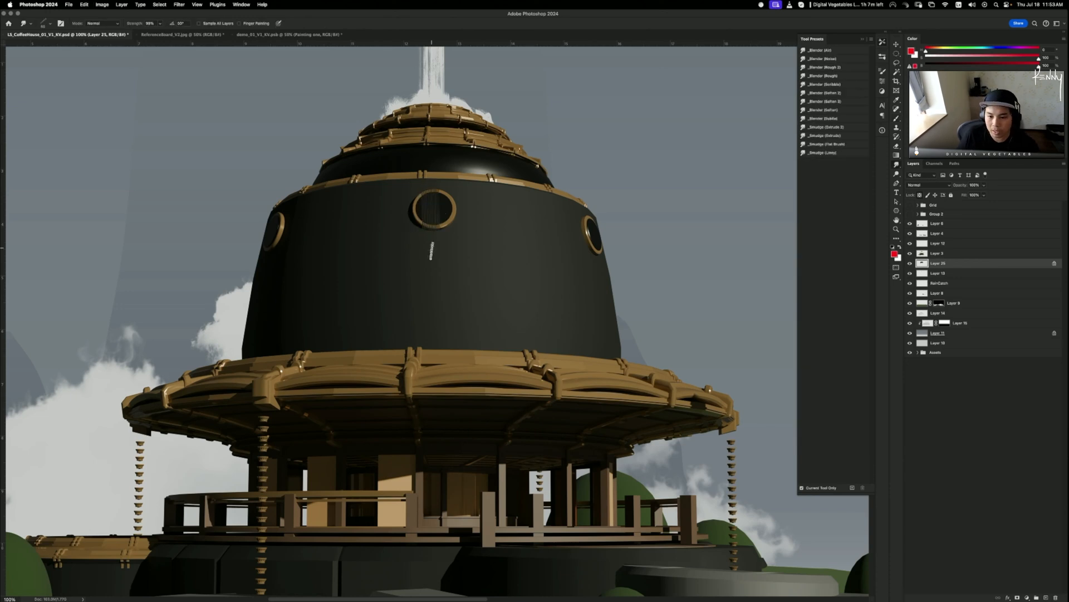
mouse_move(431, 251)
left_mouse_down()
mouse_move(427, 172)
mouse_move(432, 259)
mouse_move(442, 185)
left_mouse_up()
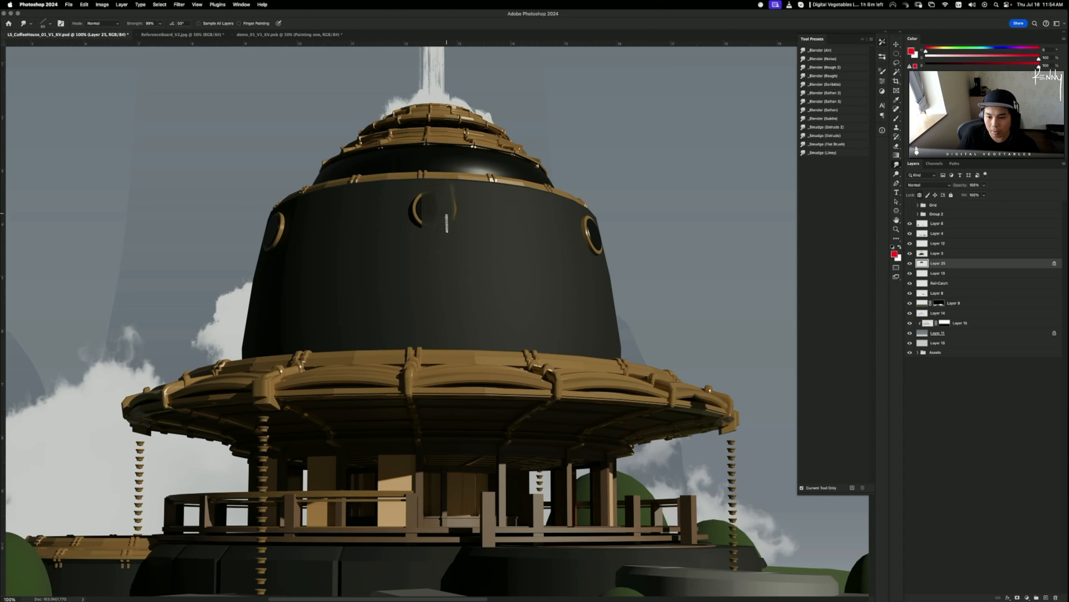
mouse_move(450, 233)
left_mouse_down()
mouse_move(450, 177)
mouse_move(438, 216)
mouse_move(427, 184)
left_mouse_up()
left_click_drag(418, 219, 421, 194)
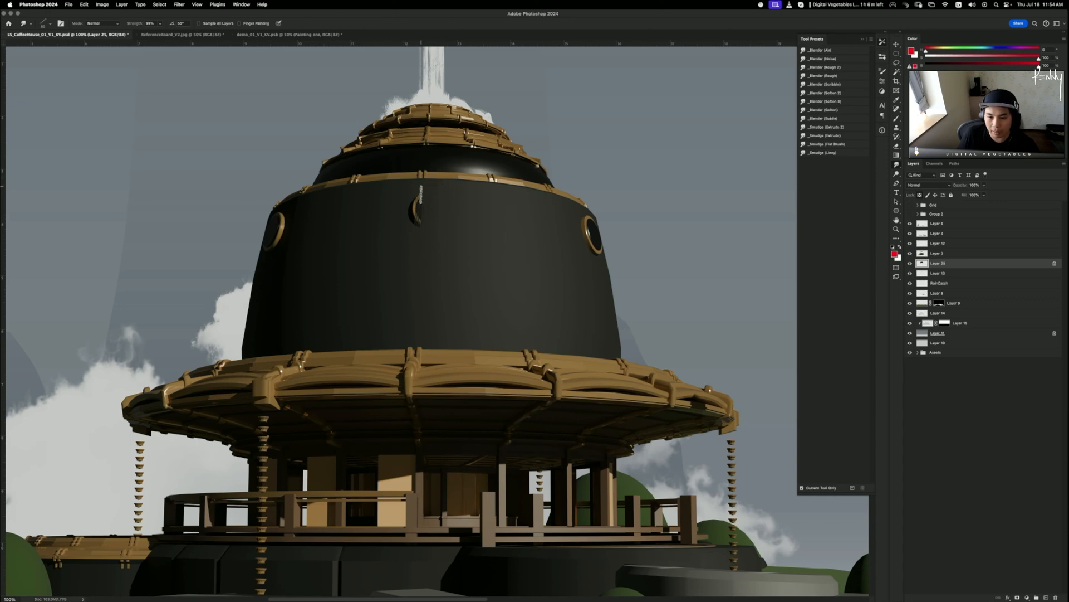
left_click_drag(411, 240, 425, 165)
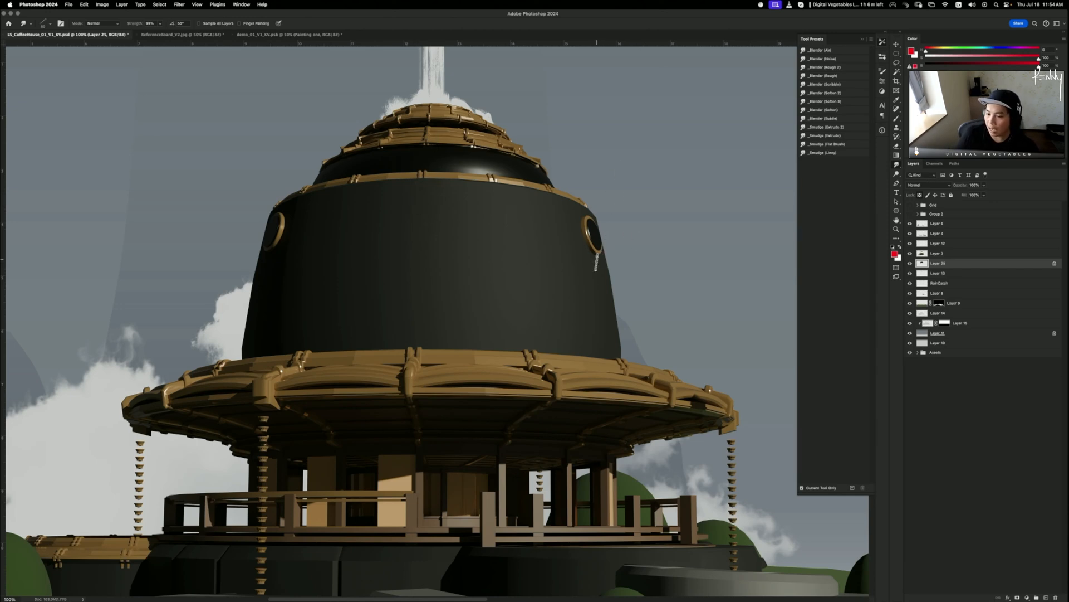
- Smudge away the right and left portholes' gold rings into the wall
left_click_drag(596, 262, 586, 184)
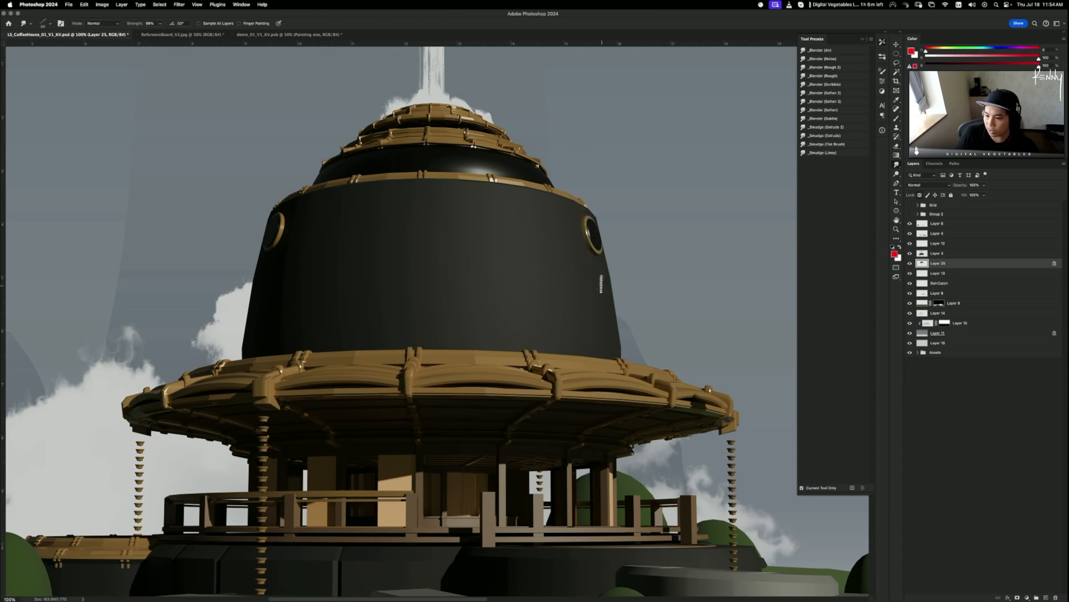
mouse_move(594, 256)
left_mouse_down()
mouse_move(575, 196)
mouse_move(582, 204)
left_mouse_up()
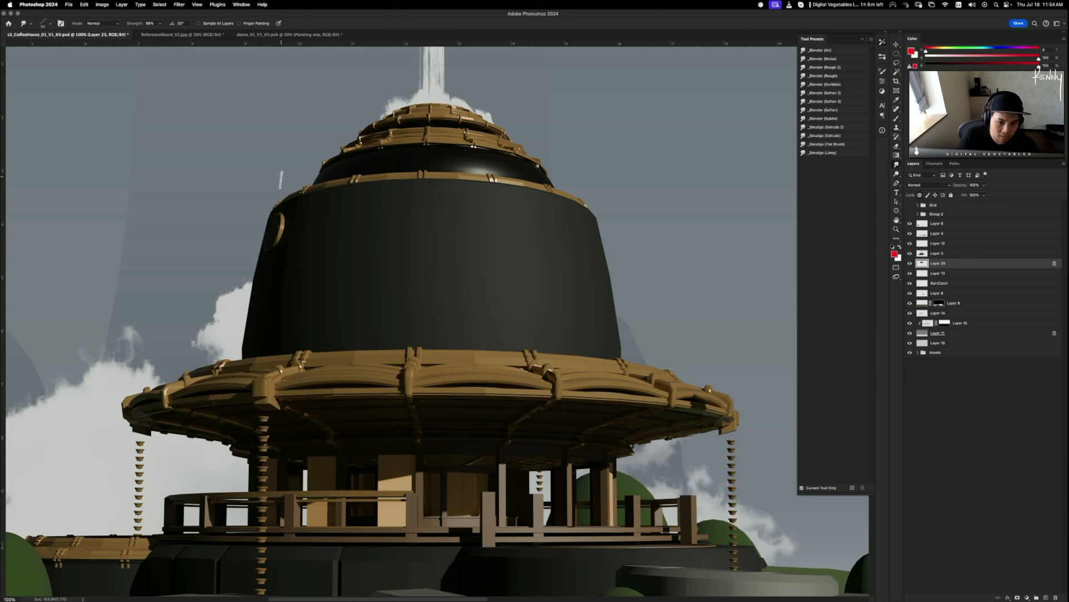
mouse_move(269, 256)
left_mouse_down()
mouse_move(286, 193)
mouse_move(283, 220)
left_mouse_up()
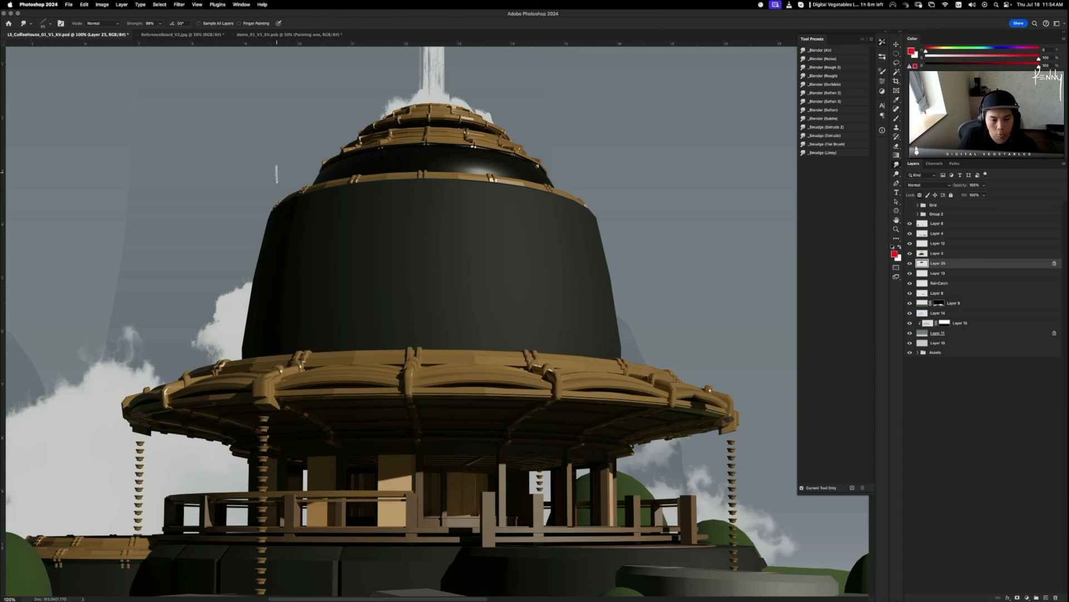
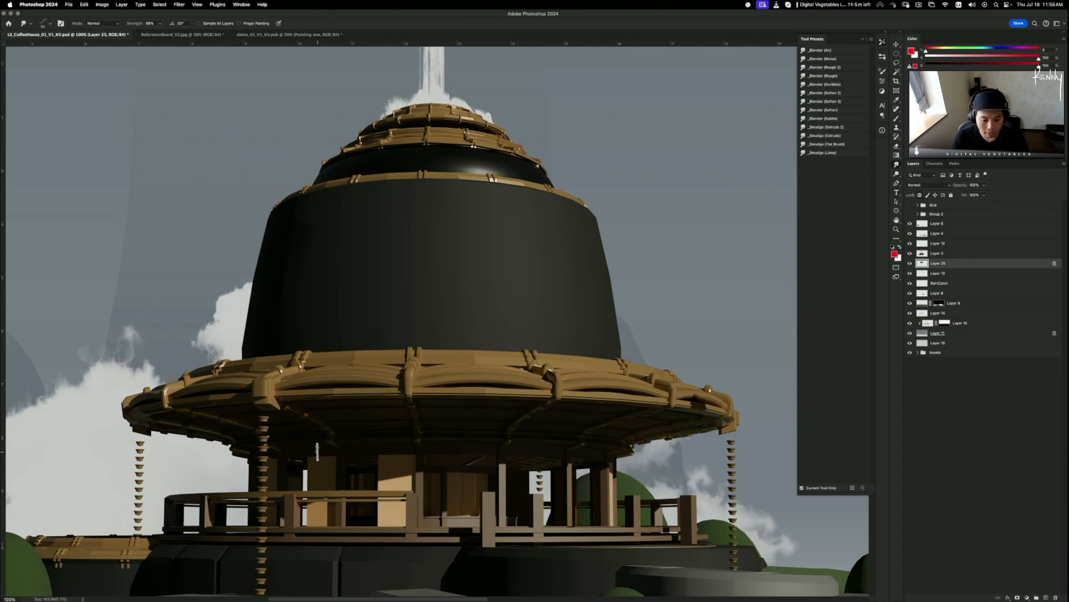
- Zoom out to view the whole coffee-house scene, zoom back in, and switch to the Brush tool
key("super+minus")
key("super+minus")
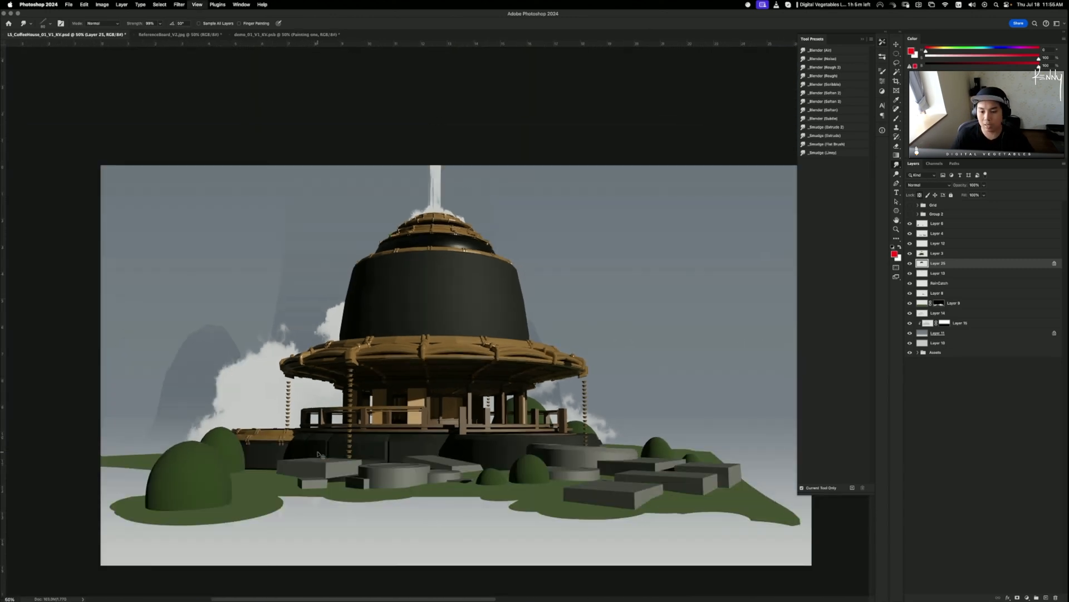
key("super+equal")
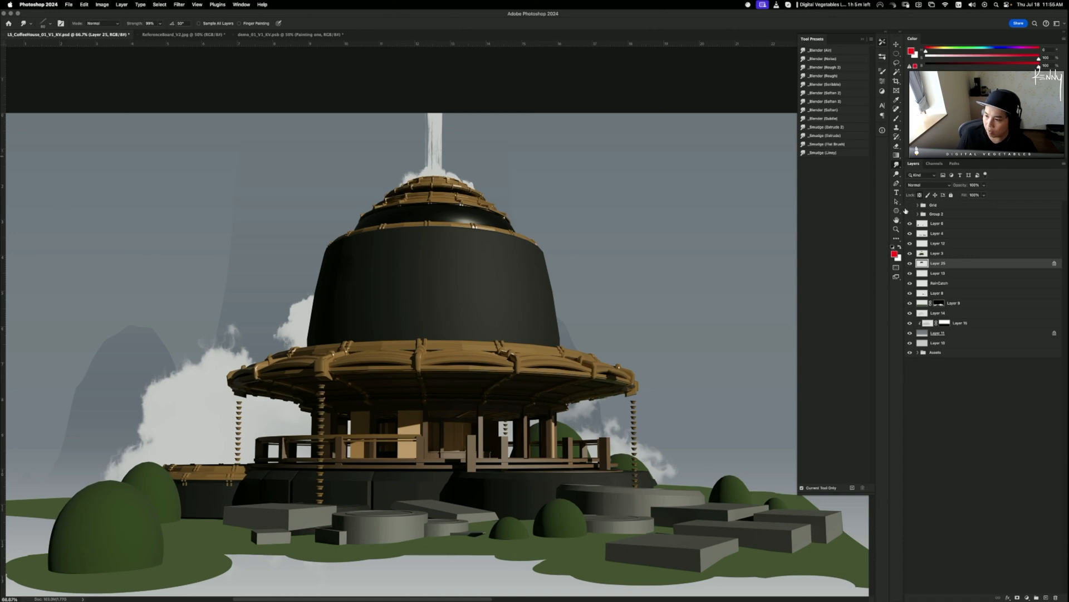
key("b")
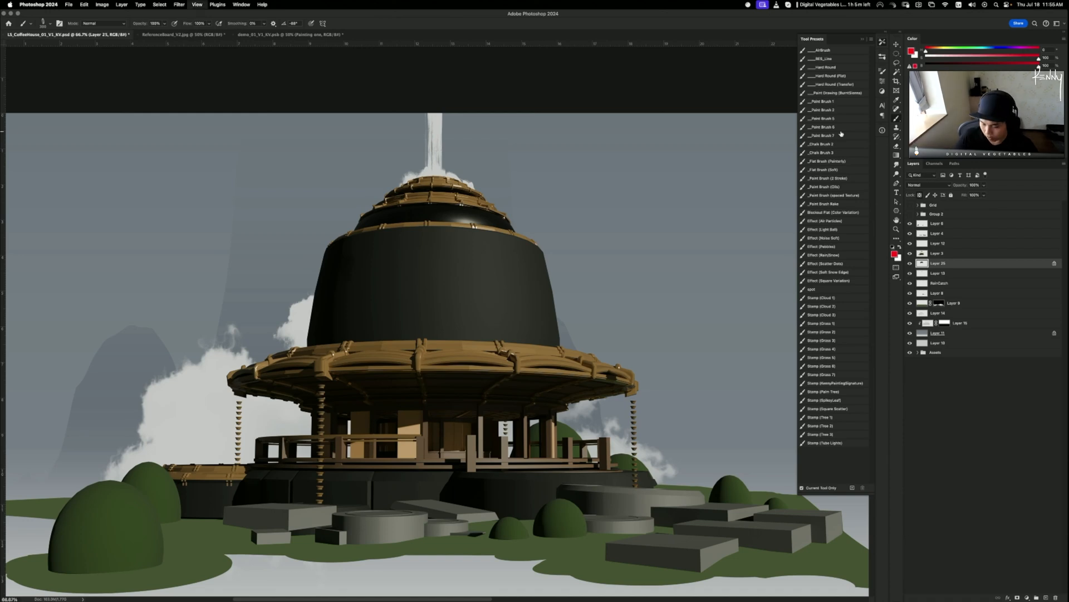
- Add a layer mask to the cloud layer, Layer 14, and apply it
key("super+minus")
key("super+plus")
key("v")
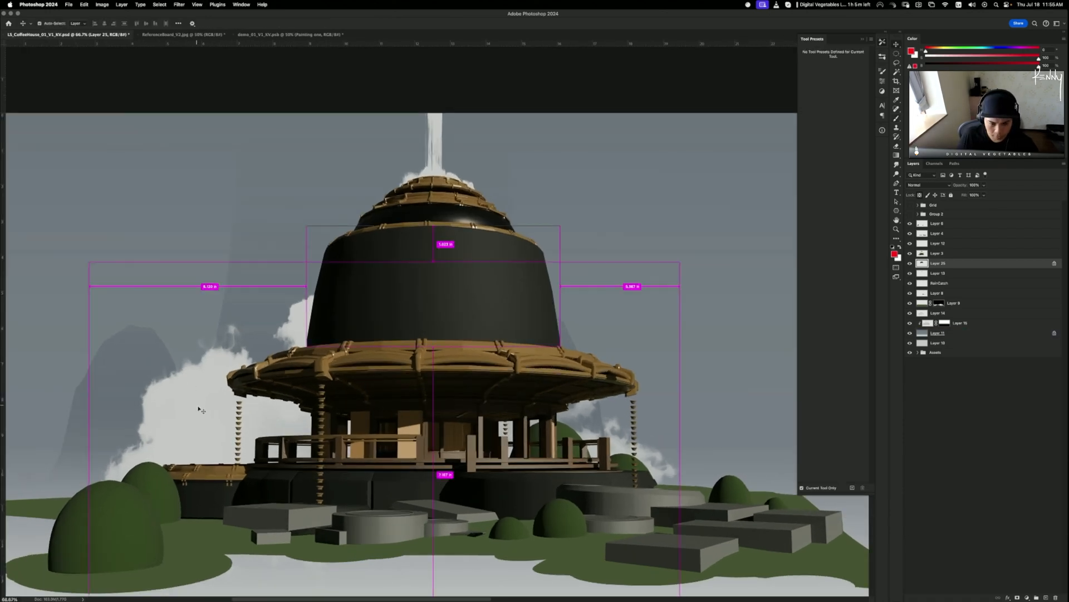
left_click_drag(200, 409, 197, 397)
key("super+z")
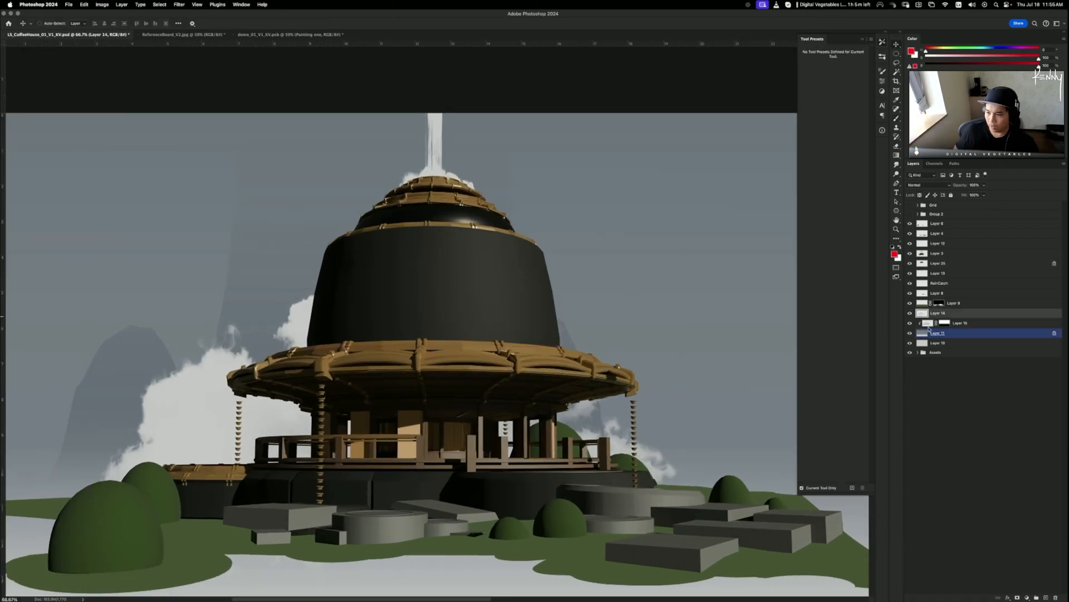
left_click(1017, 598)
key("d")
key("b")
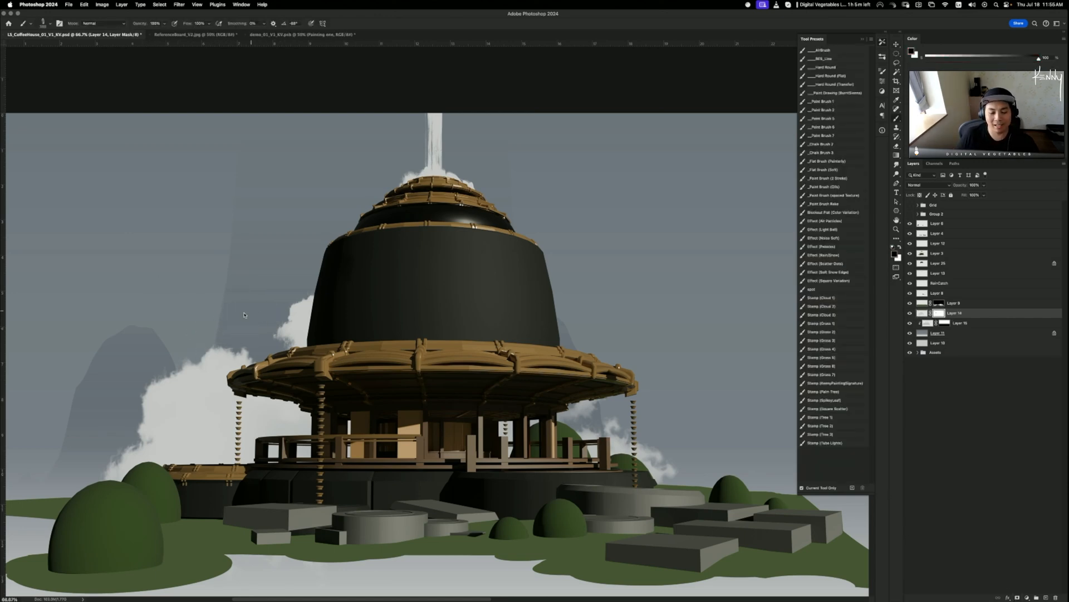
key("super+z")
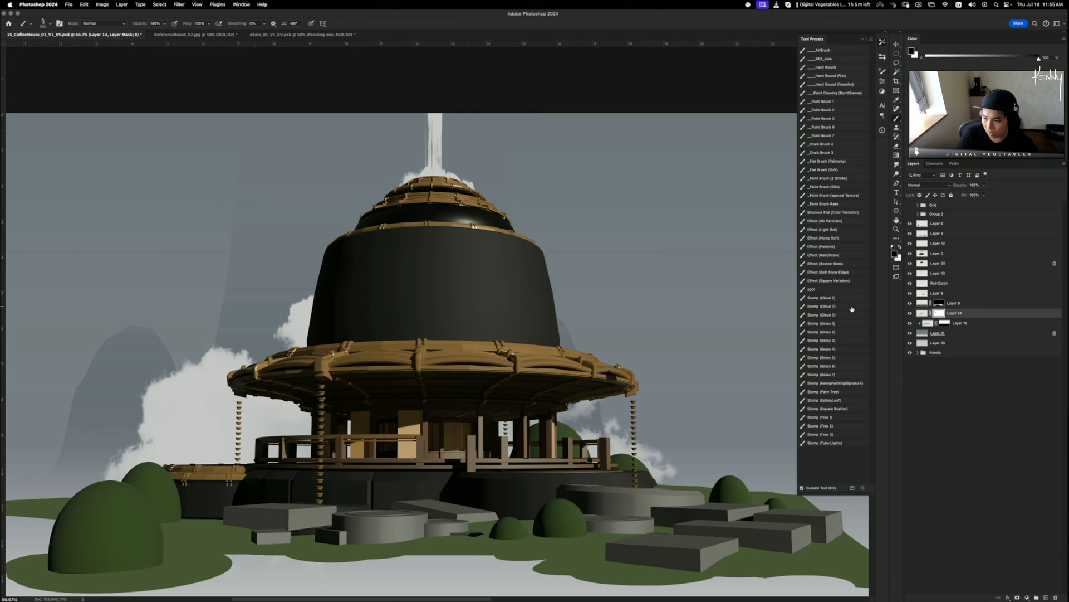
right_click(938, 314)
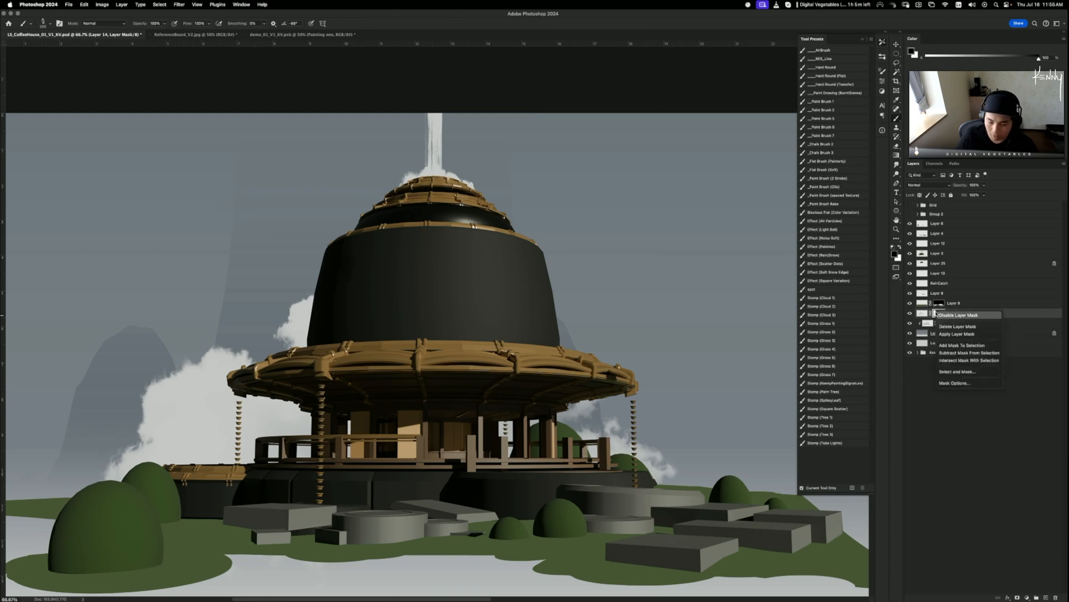
left_click(957, 334)
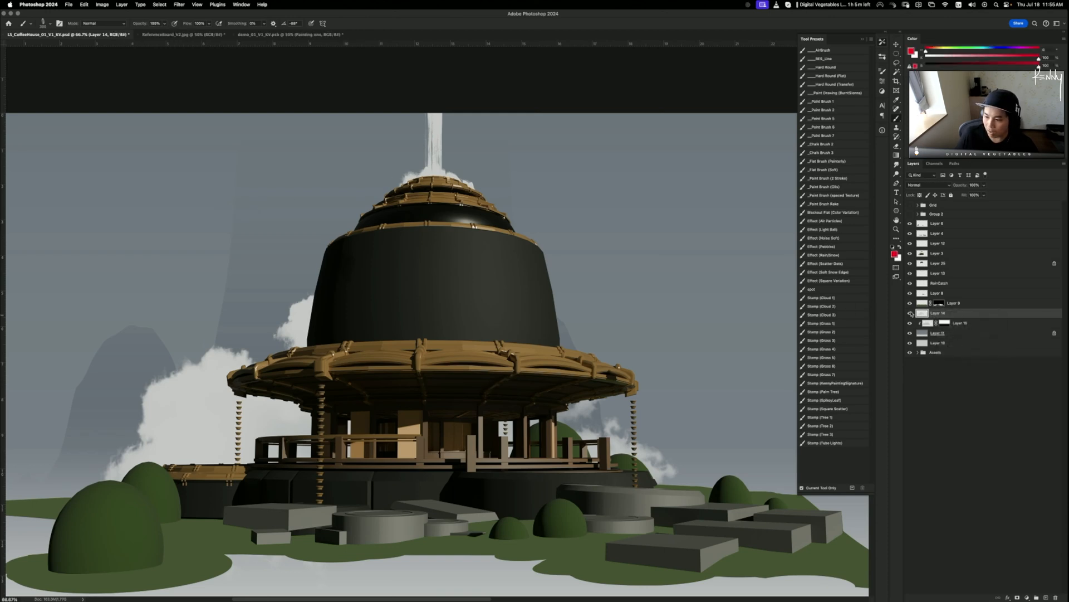
- Check Layer 25 and Layer 3 visibility, make Layer 25 active, and sample the dome's dark colour
scroll(429, 286, "left", 5)
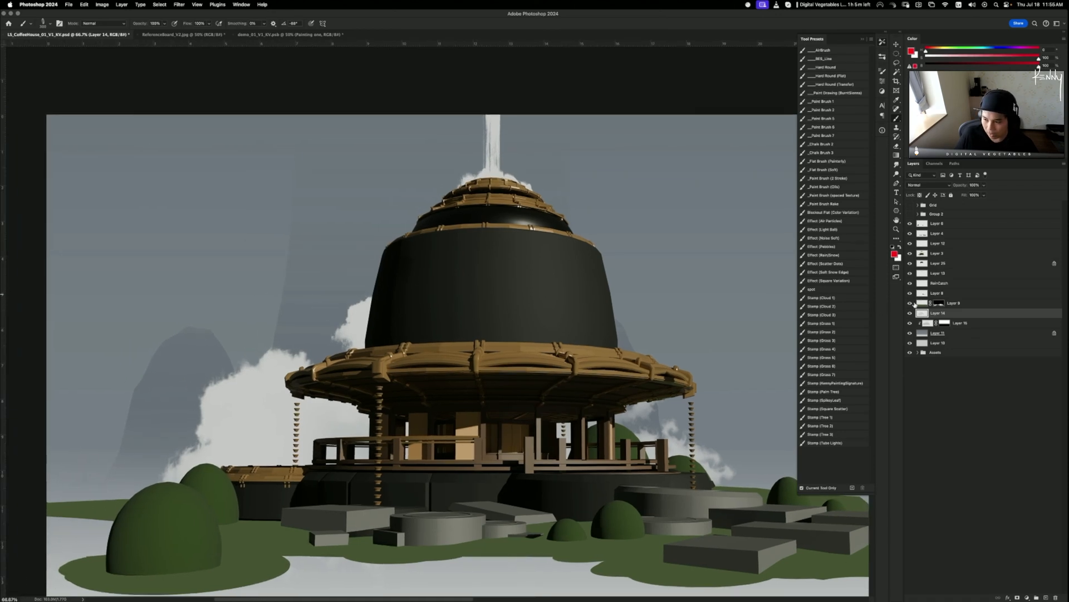
left_click(911, 264)
left_click(911, 263)
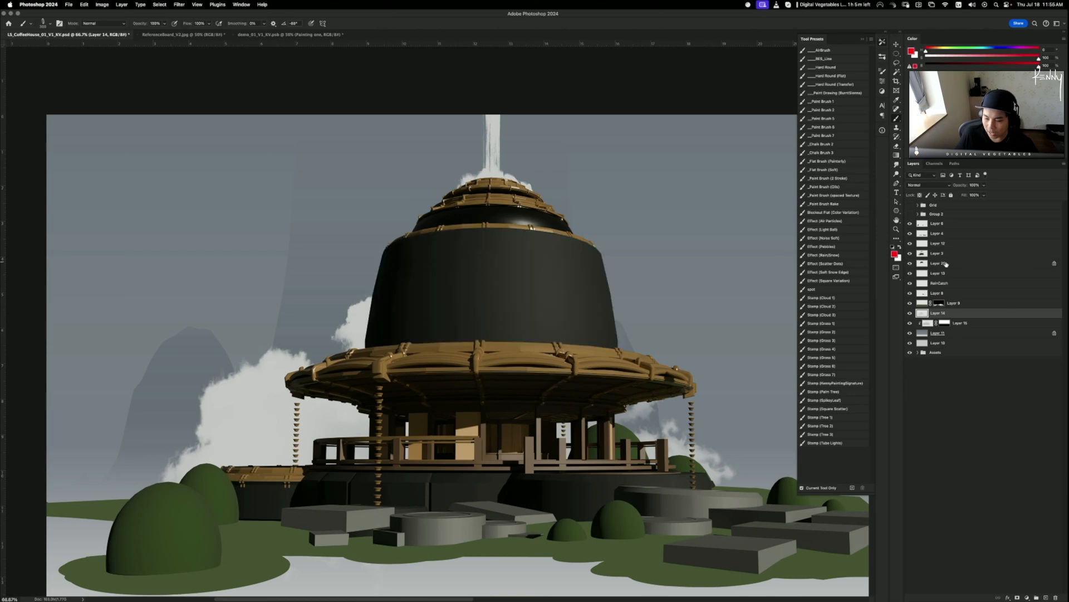
left_click(938, 263)
left_click(911, 254)
left_click(911, 254)
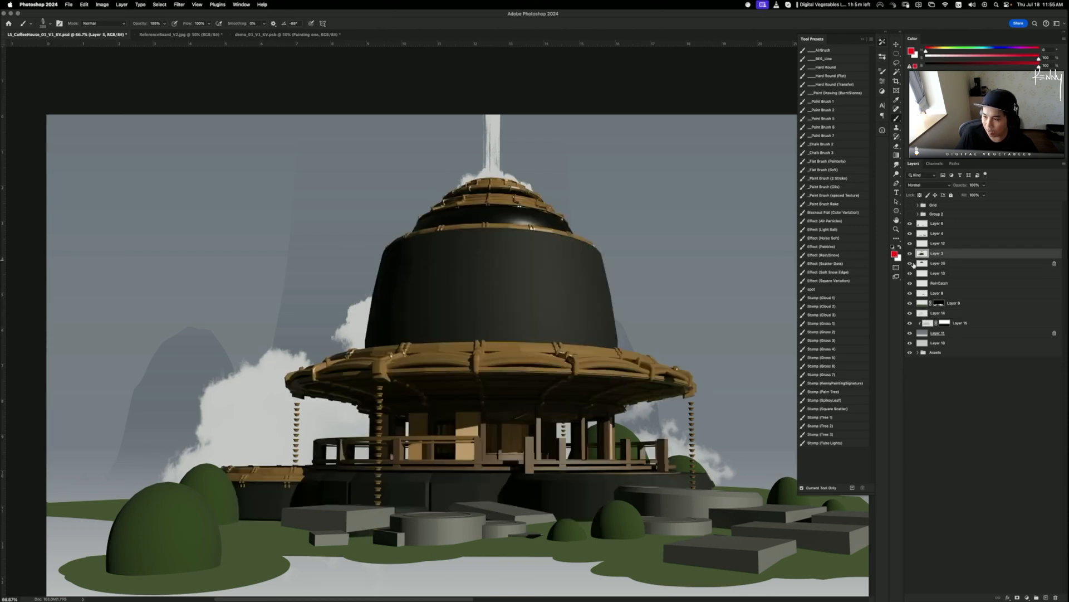
left_click(911, 263)
left_click(911, 264)
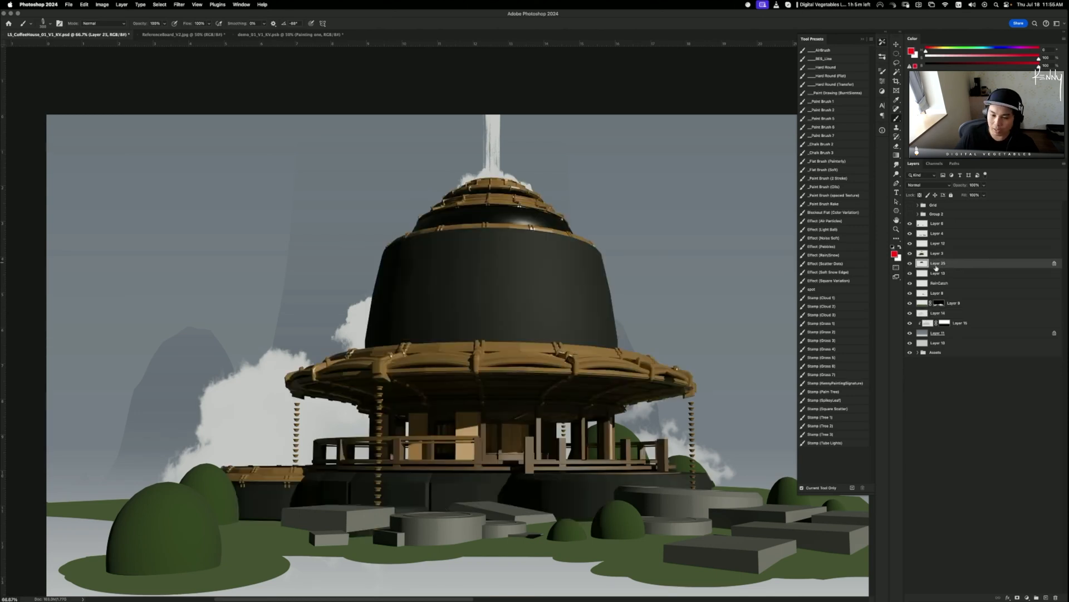
left_click(536, 285, "alt")
- With a larger brush in the dome's dark colour, paint mottled texture across the dome, undoing unwanted dabs
left_click(539, 288, "alt")
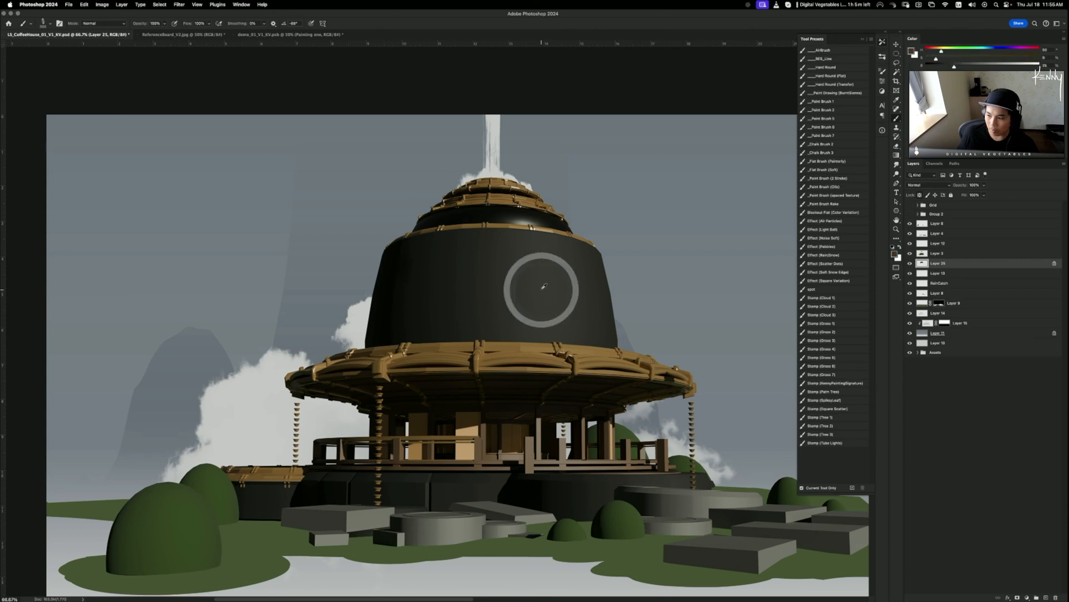
key("bracketright")
key("bracketright")
key("bracketright")
key("bracketright")
key("bracketright")
key("bracketright")
key("bracketright")
key("bracketright")
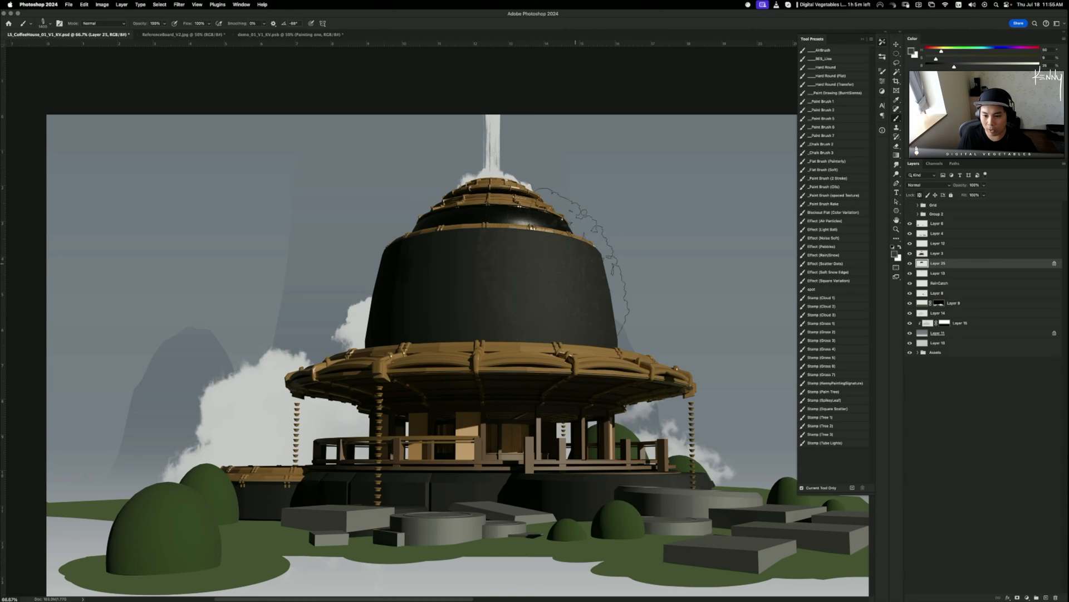
mouse_move(479, 286)
left_mouse_down()
mouse_move(568, 259)
mouse_move(504, 271)
left_mouse_up()
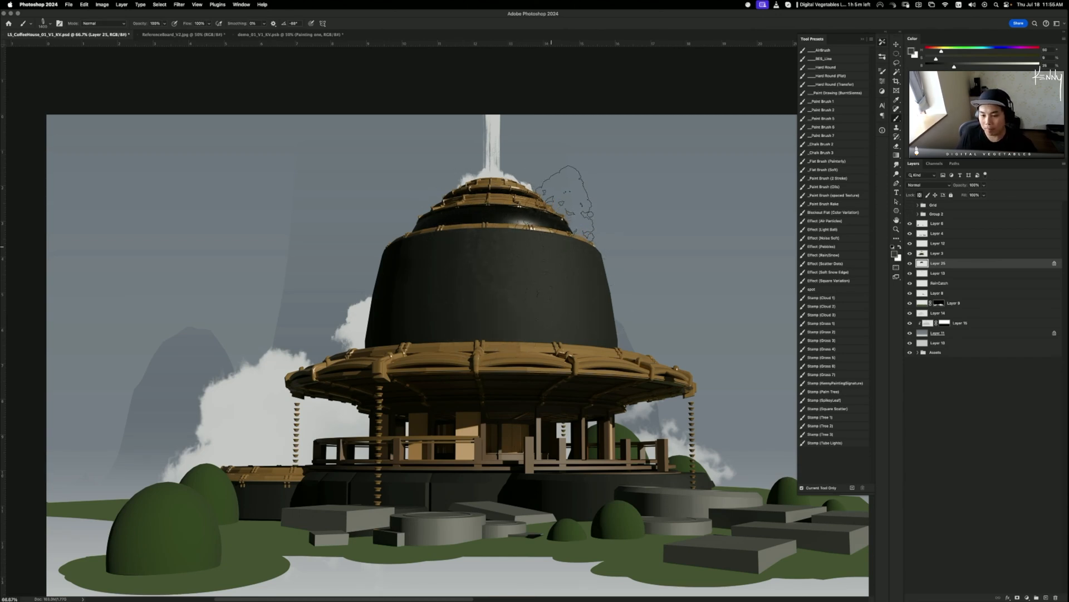
mouse_move(570, 299)
left_mouse_down()
mouse_move(504, 294)
mouse_move(474, 307)
mouse_move(474, 319)
mouse_move(502, 302)
left_mouse_up()
left_click(444, 264, "alt")
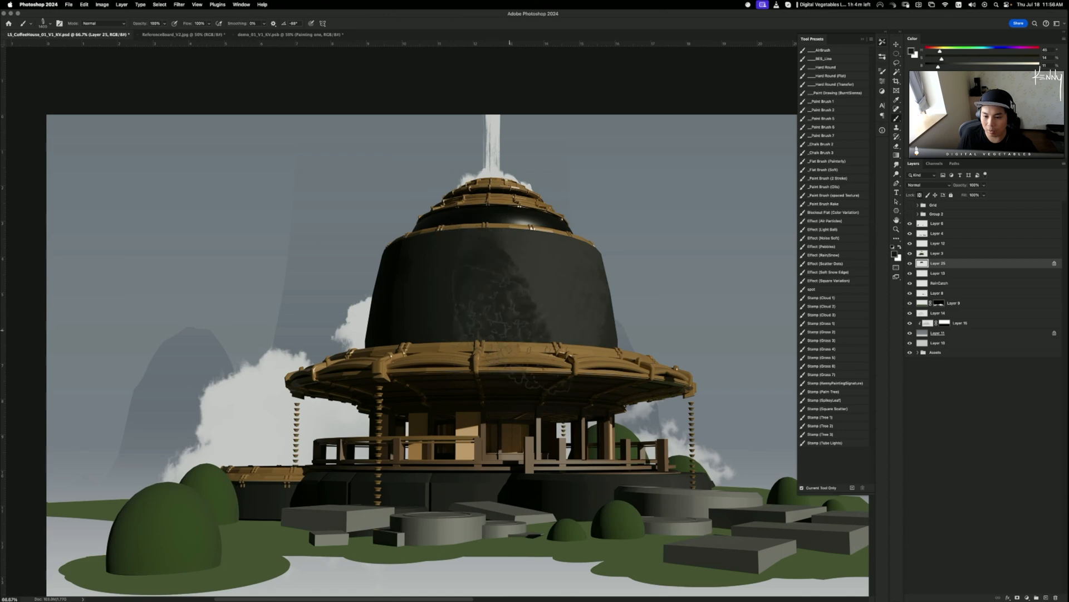
key("super+z")
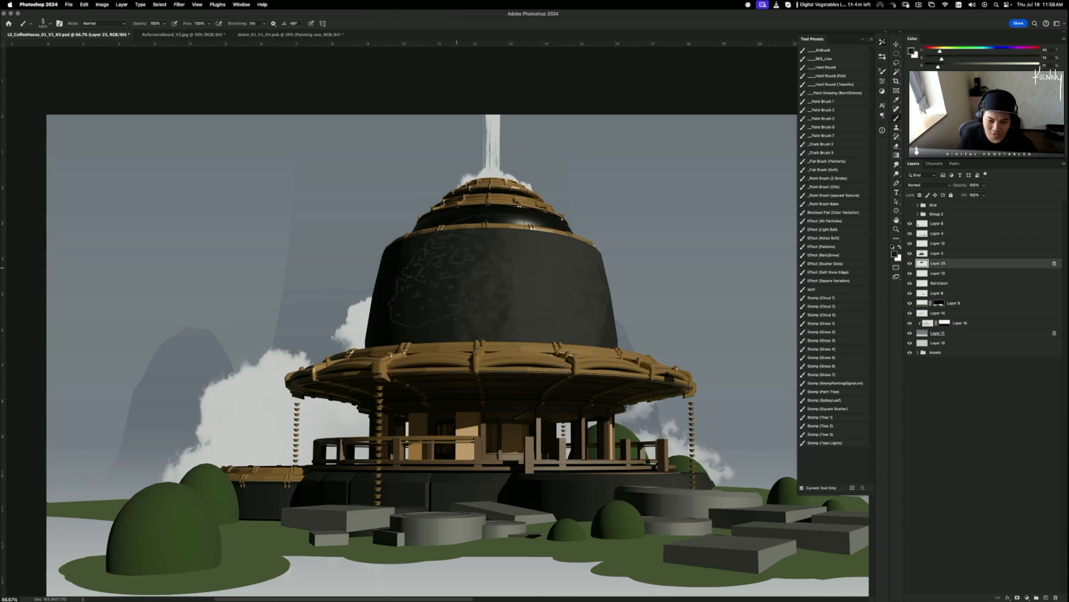
left_click_drag(486, 264, 478, 301)
key("super+z")
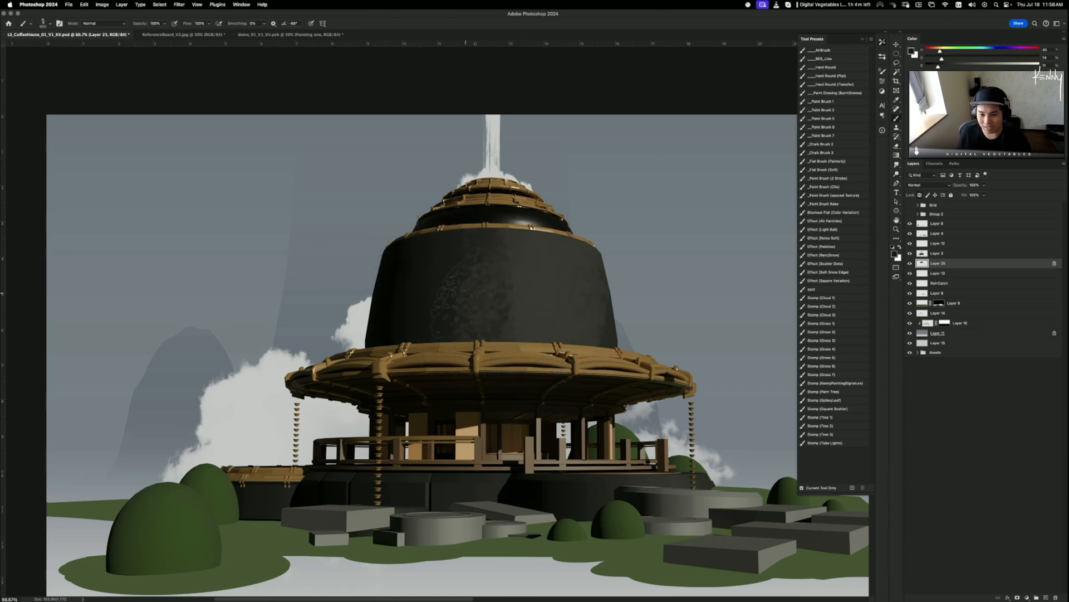
key("bracketleft")
mouse_move(475, 284)
left_mouse_down()
mouse_move(479, 340)
mouse_move(470, 309)
left_mouse_up()
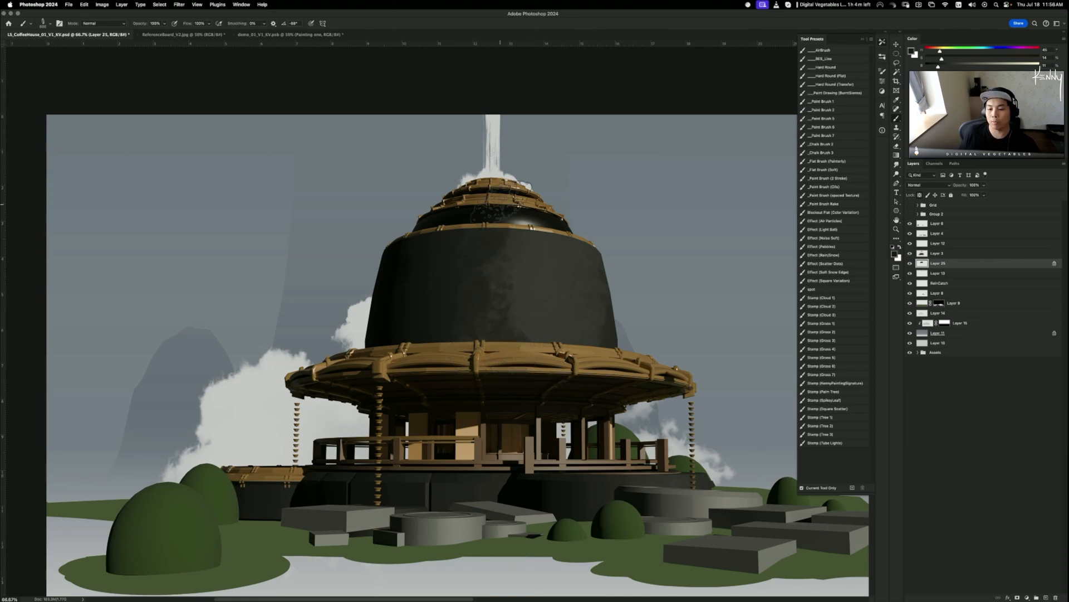
key("super+z")
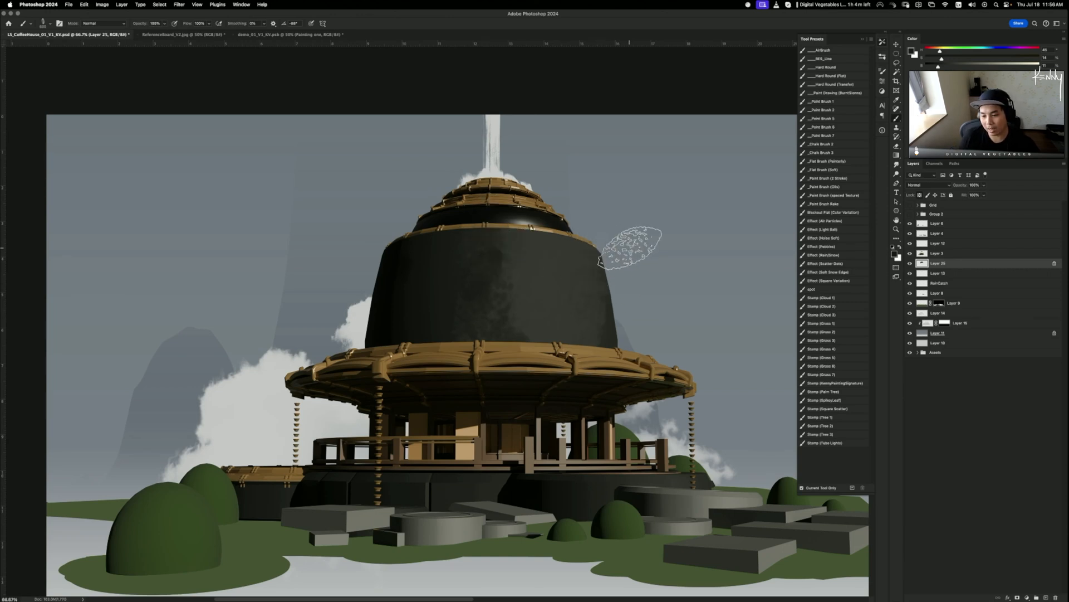
- Try lighter grey shading on the dome's right side, undo it, and pan toward the dome's base
left_click(609, 326, "alt")
mouse_move(591, 267)
left_mouse_down()
mouse_move(621, 236)
mouse_move(600, 242)
mouse_move(619, 255)
mouse_move(595, 255)
left_mouse_up()
key("super+z")
key("super+z")
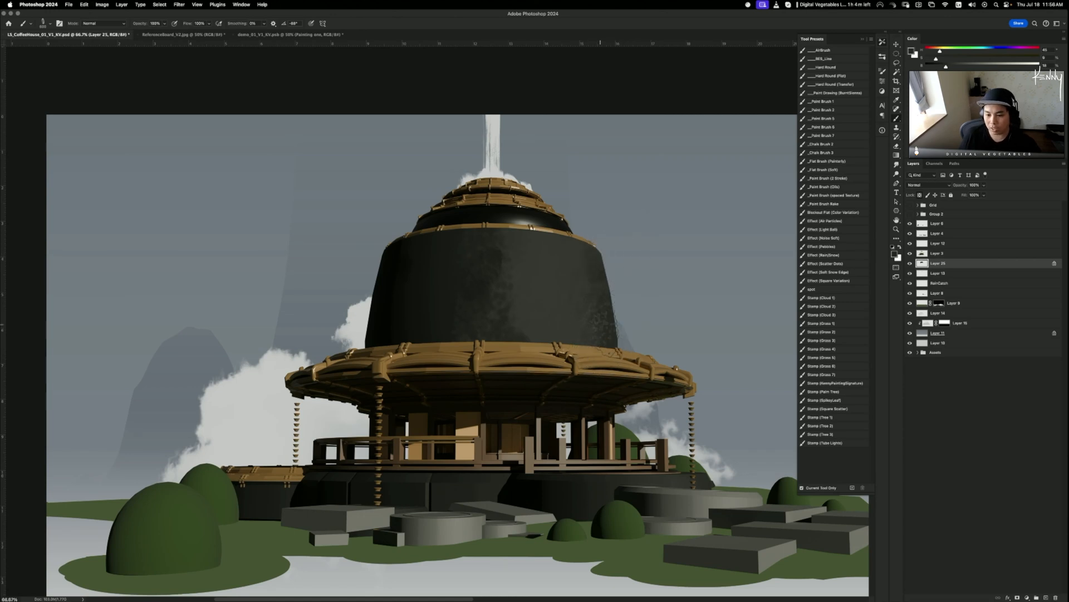
key("super+z")
left_click_drag(602, 284, 607, 334)
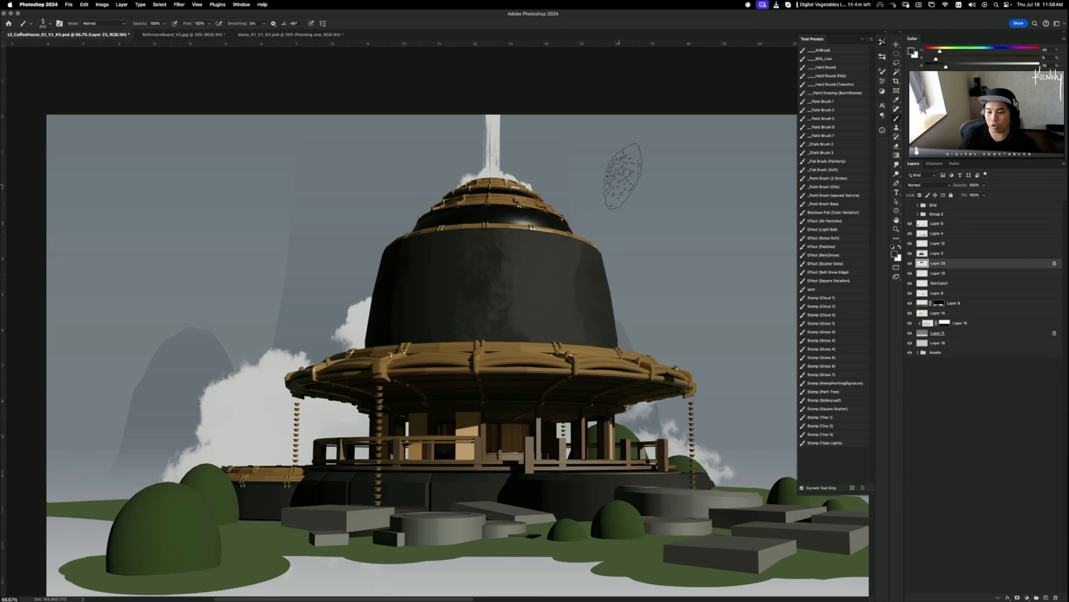
key("super+z")
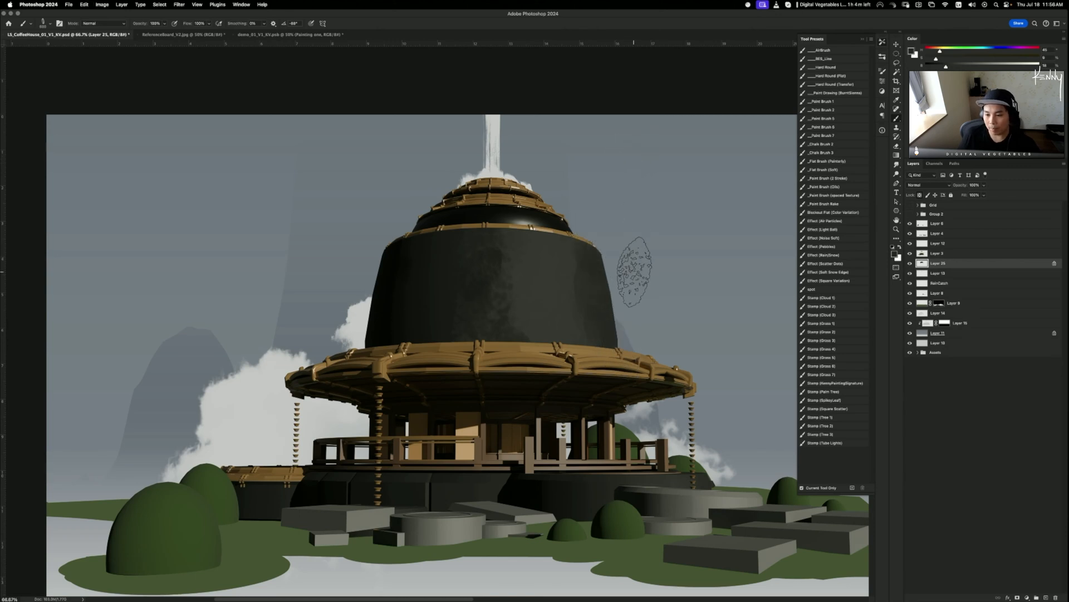
key("super+z")
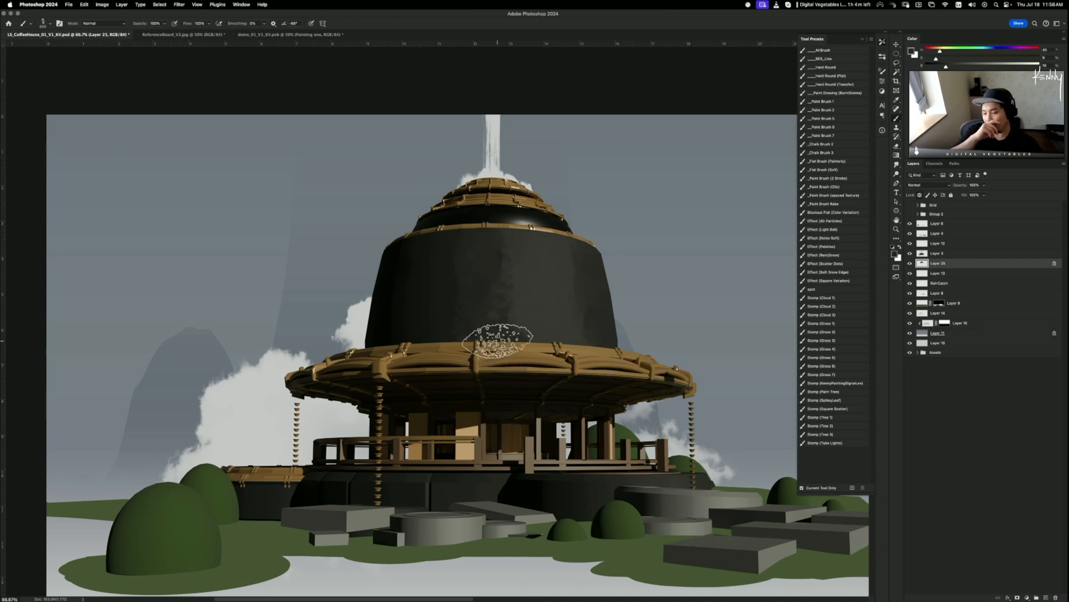
left_click_drag(561, 405, 535, 384)
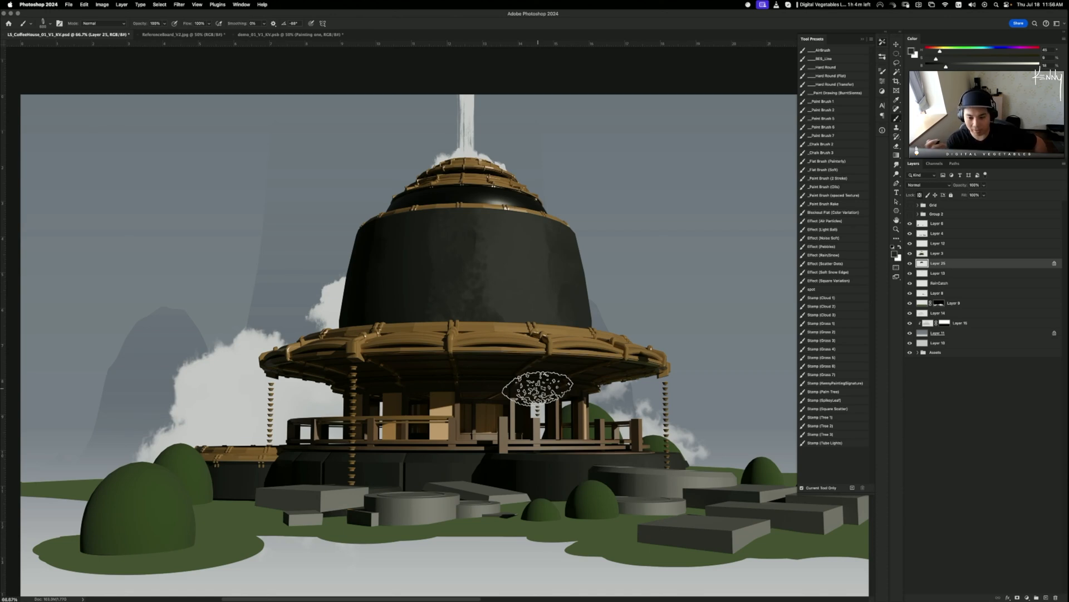
key("r")
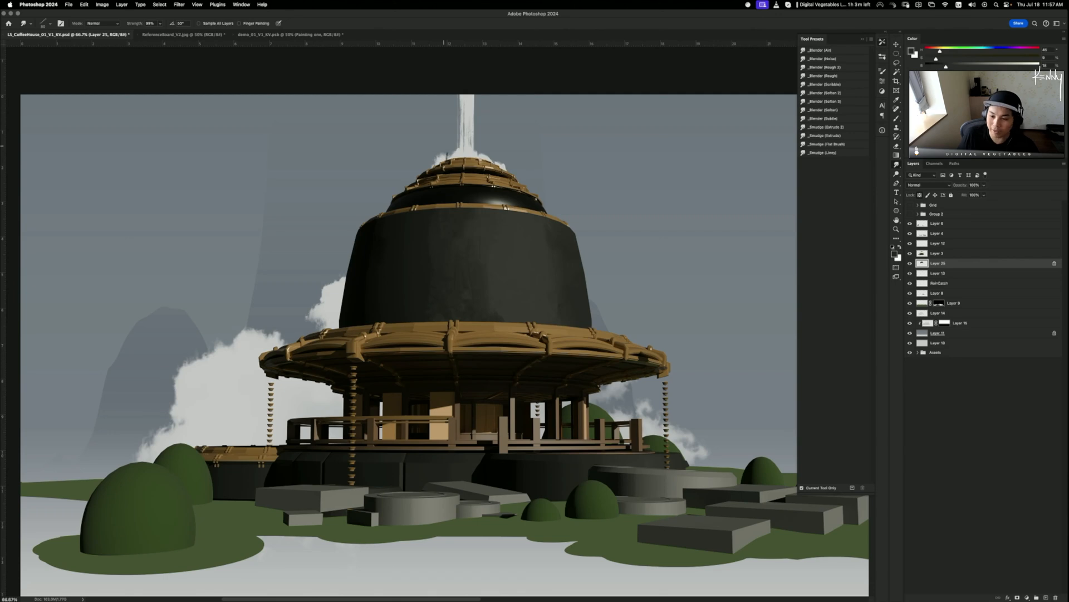
- Scroll the view while blending the dome's mottled texture smooth with the Smudge tool
scroll(470, 248, "down", 2)
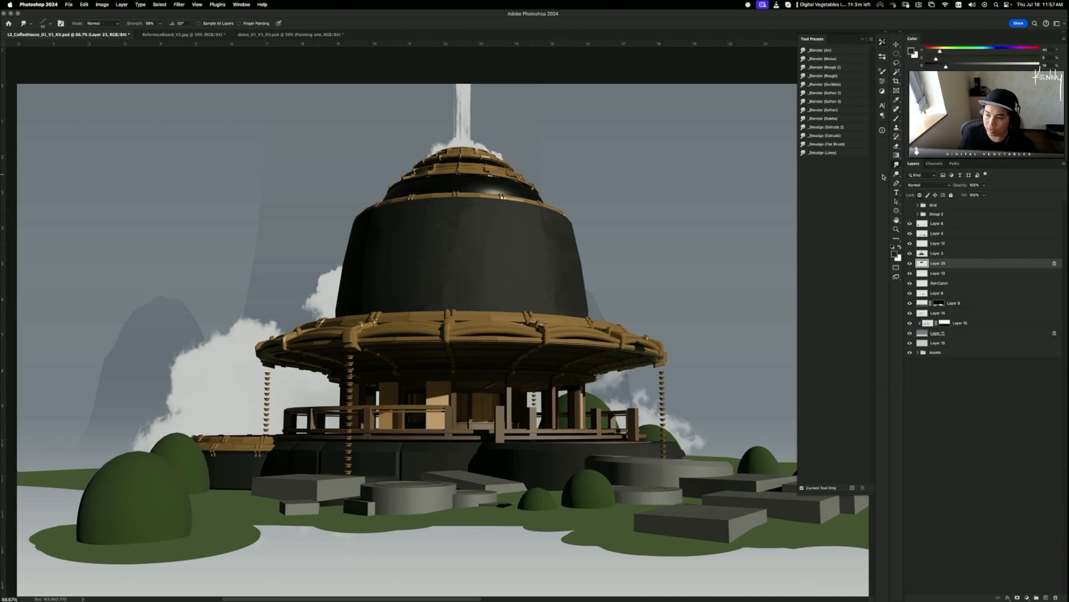
- Test airbrush lightening strokes down the dome's left edge at size 700, undoing each one
key("b")
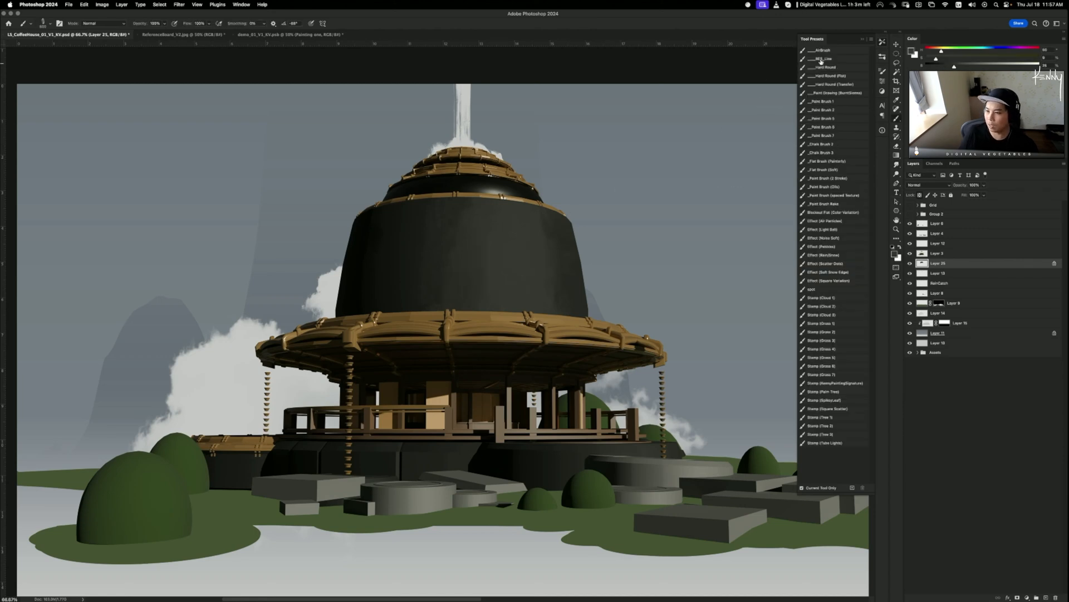
left_click(823, 50)
left_click_drag(355, 215, 328, 338)
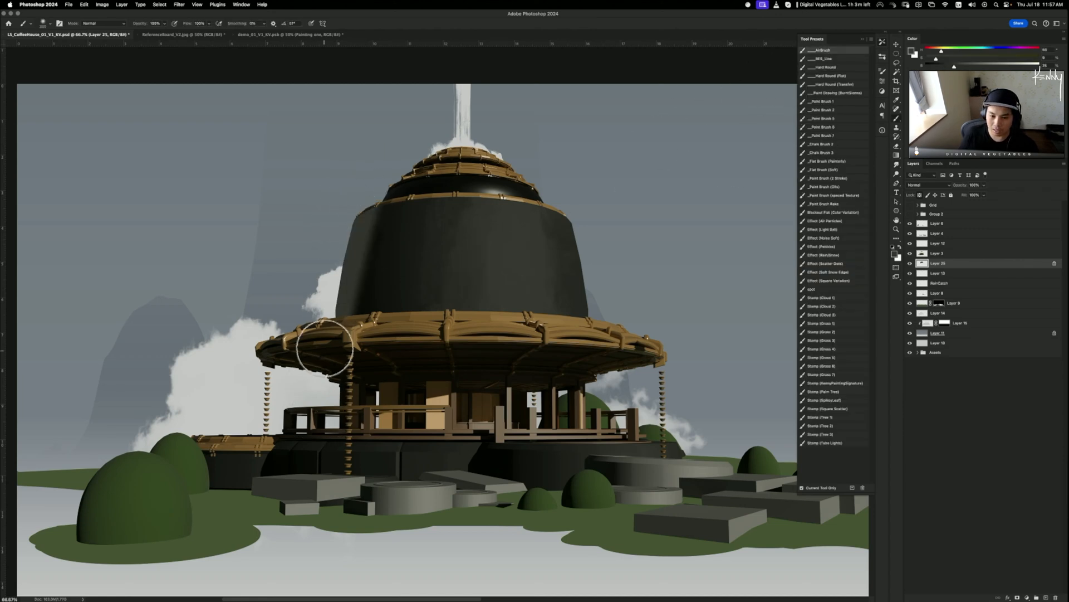
key("super+z")
left_click_drag(355, 174, 307, 357)
key("super+z")
key("bracketright")
key("bracketright")
key("bracketright")
key("bracketright")
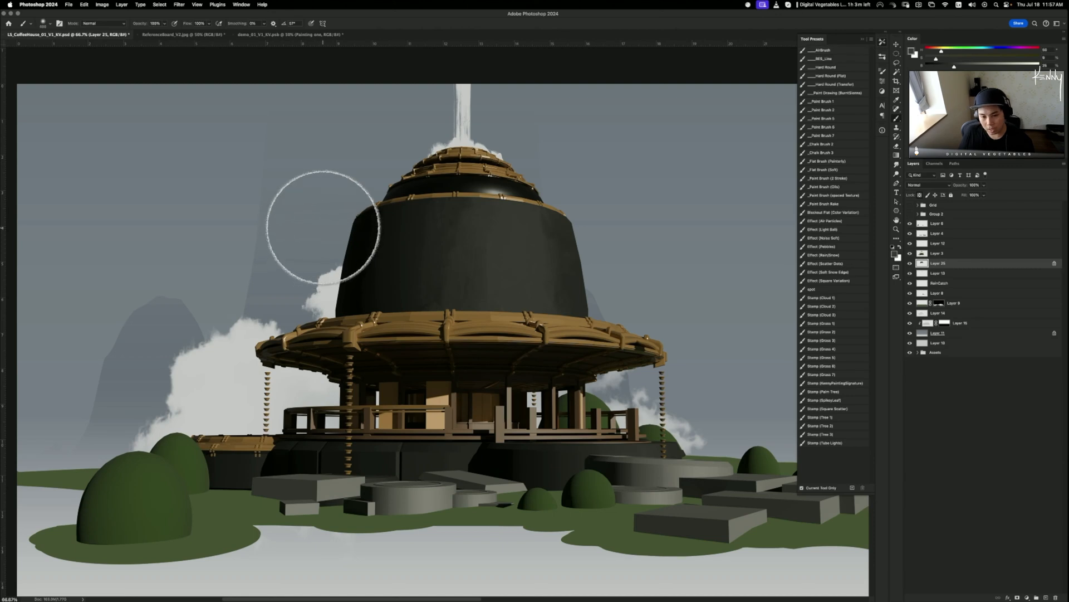
left_click_drag(339, 142, 284, 361)
key("super+z")
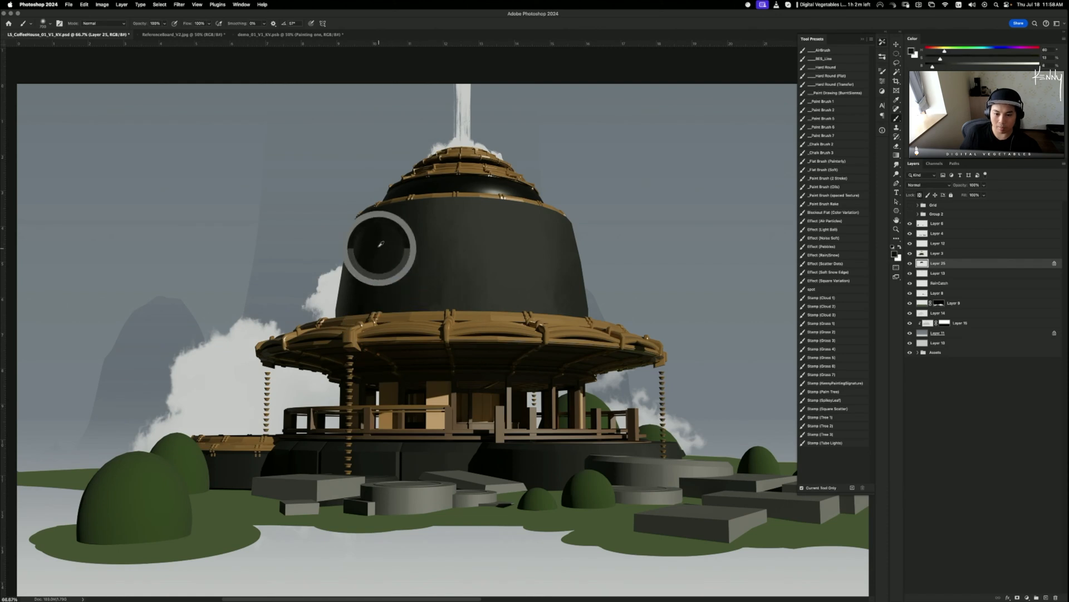
- Sample a darker tone from the dome's left side and zoom in on the dome
left_click(458, 233, "alt")
left_click(371, 223, "alt")
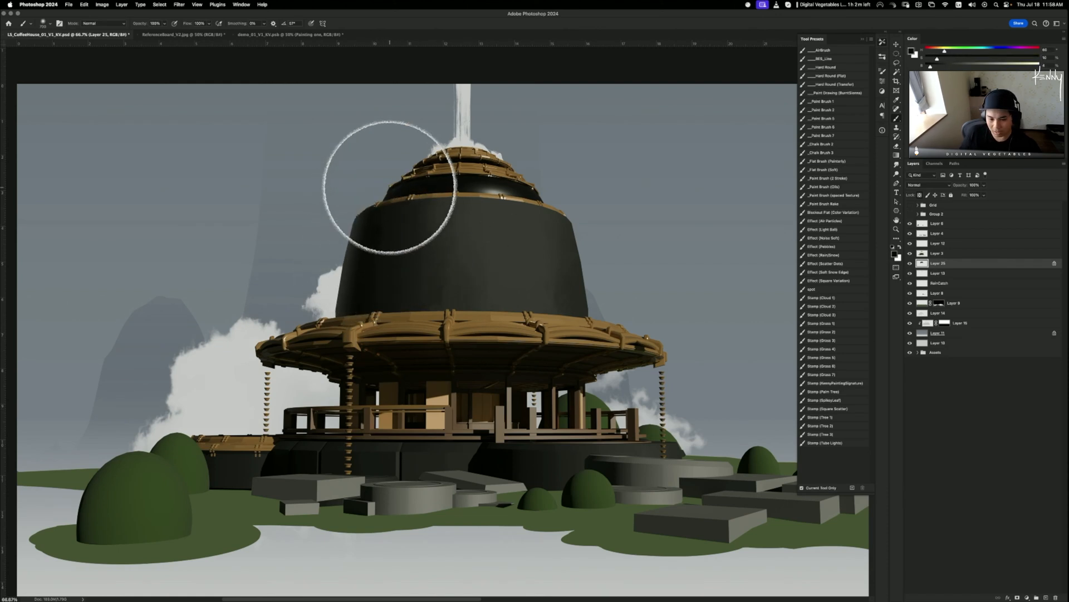
key("super+minus")
key("super+minus")
key("super+minus")
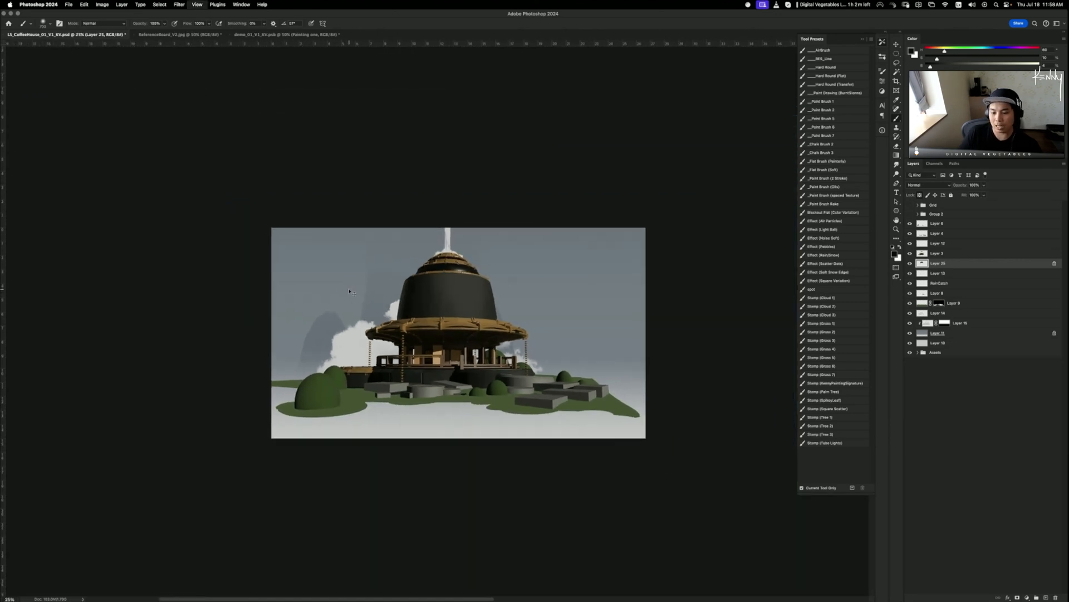
key("super+plus")
key("super+plus")
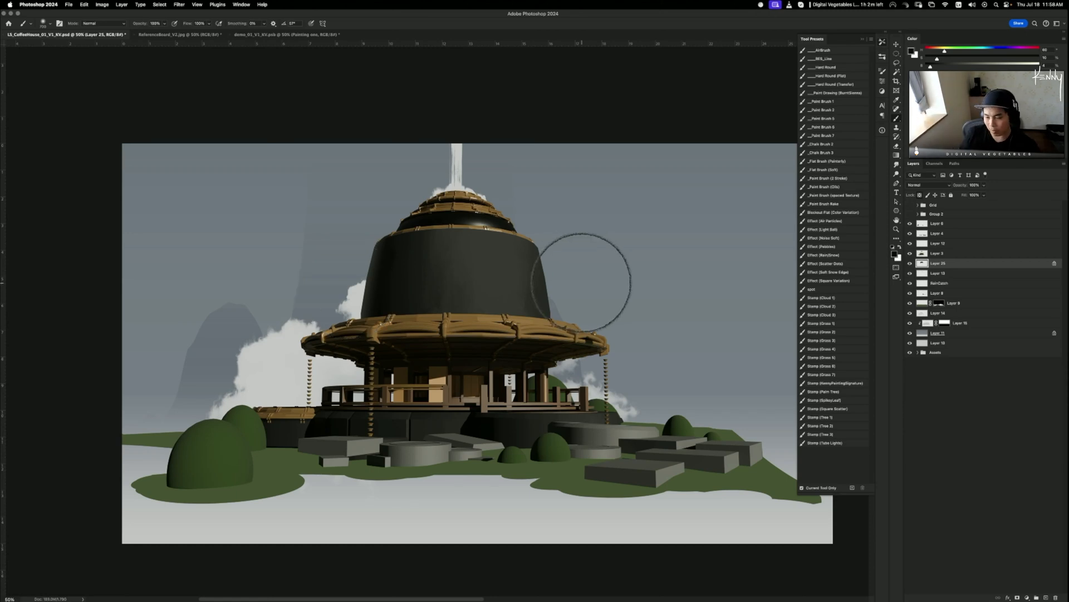
key("super+plus")
key("super+plus")
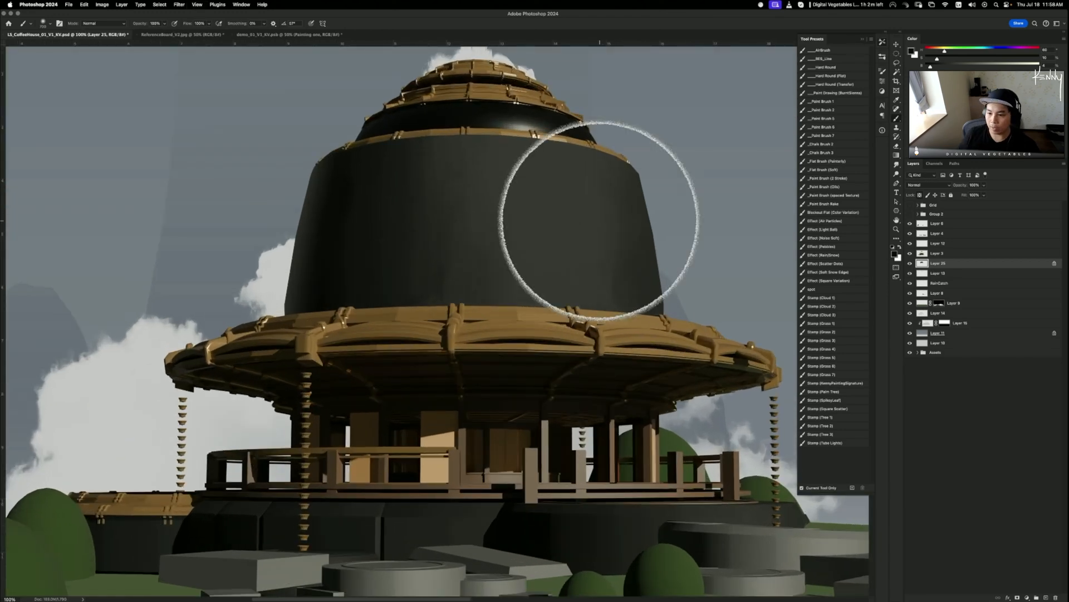
key("r")
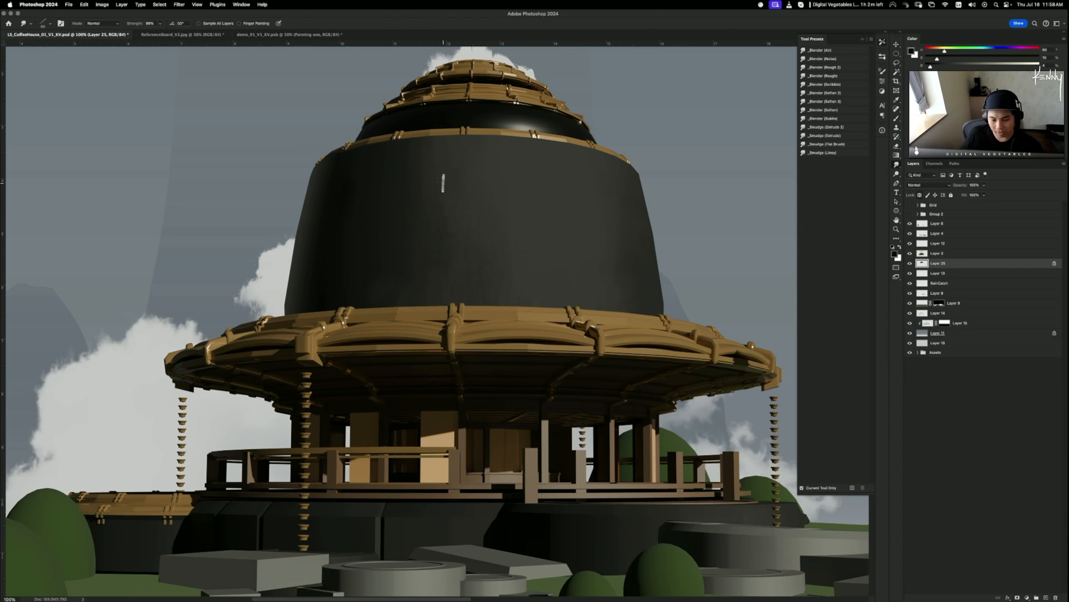
- Sample the dome's colour, raise its Brightness to about 38%, and brush a soft lighter stroke down the dome
key("v")
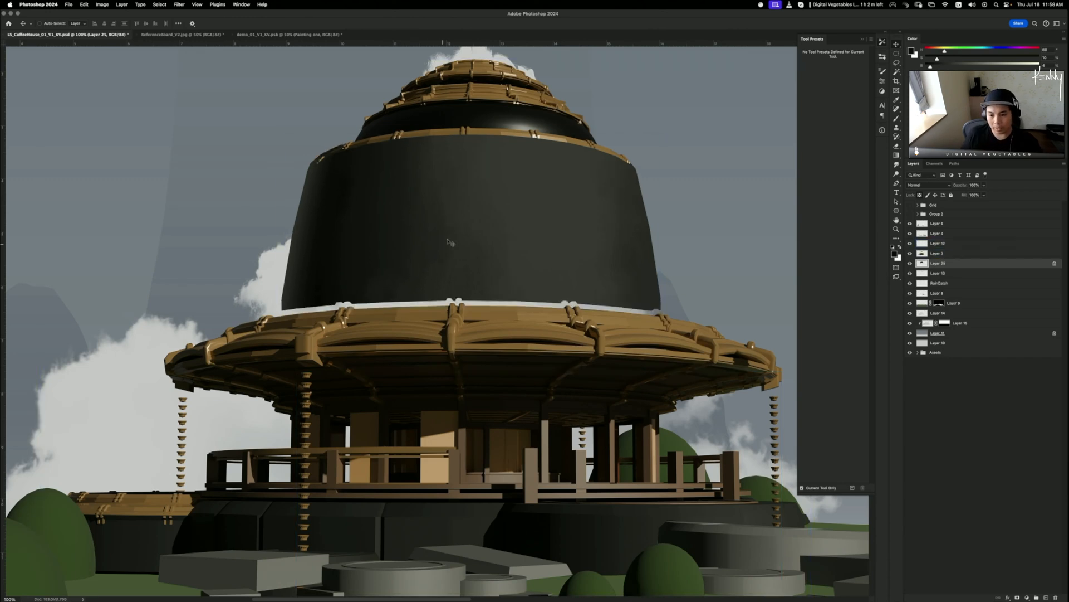
key("b")
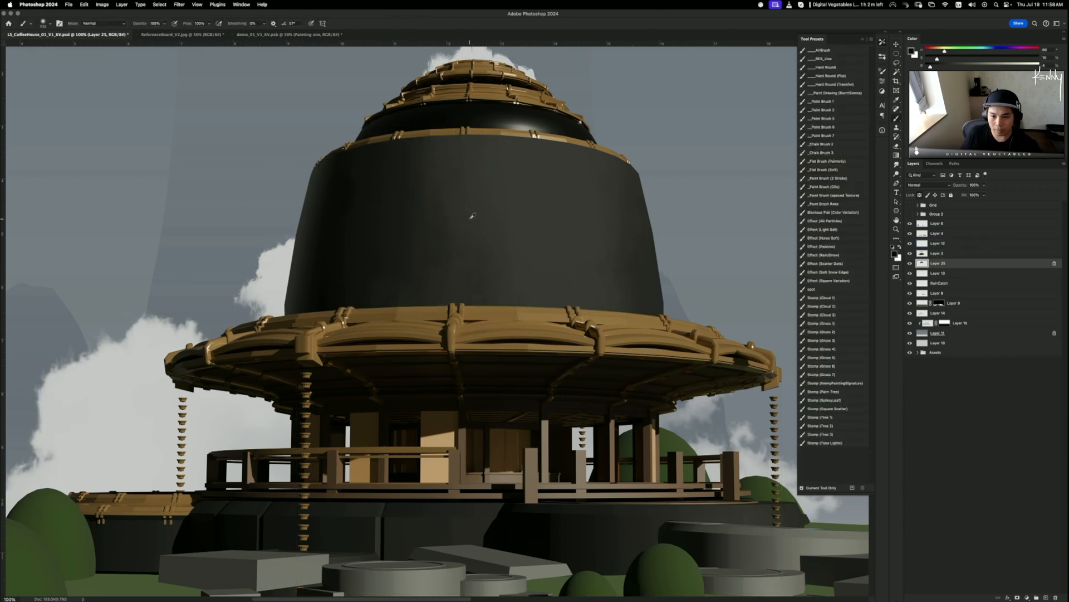
left_click(467, 218, "alt")
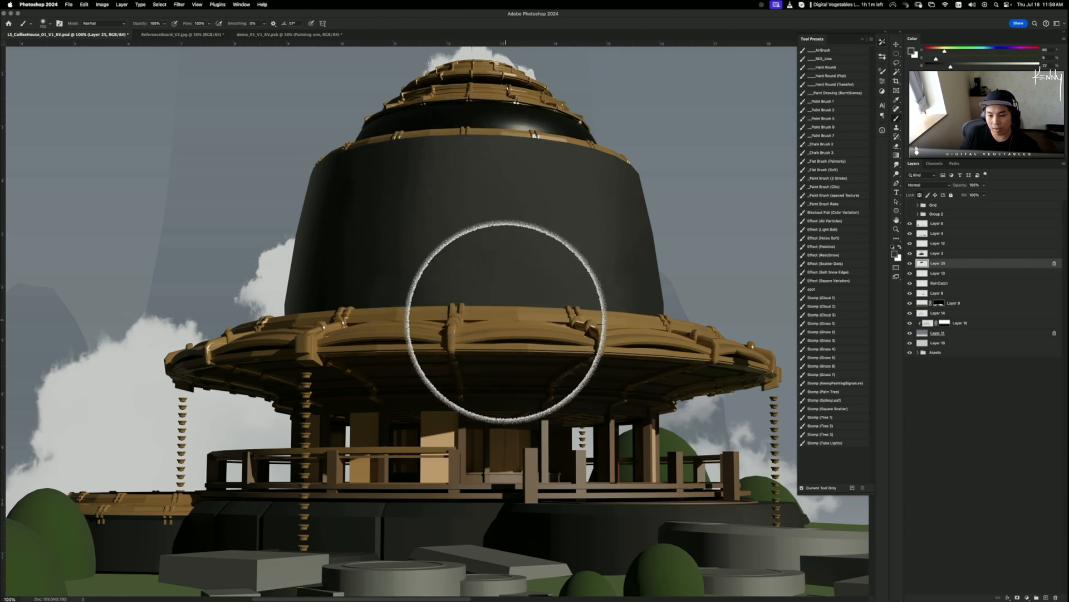
left_click(526, 158, "alt")
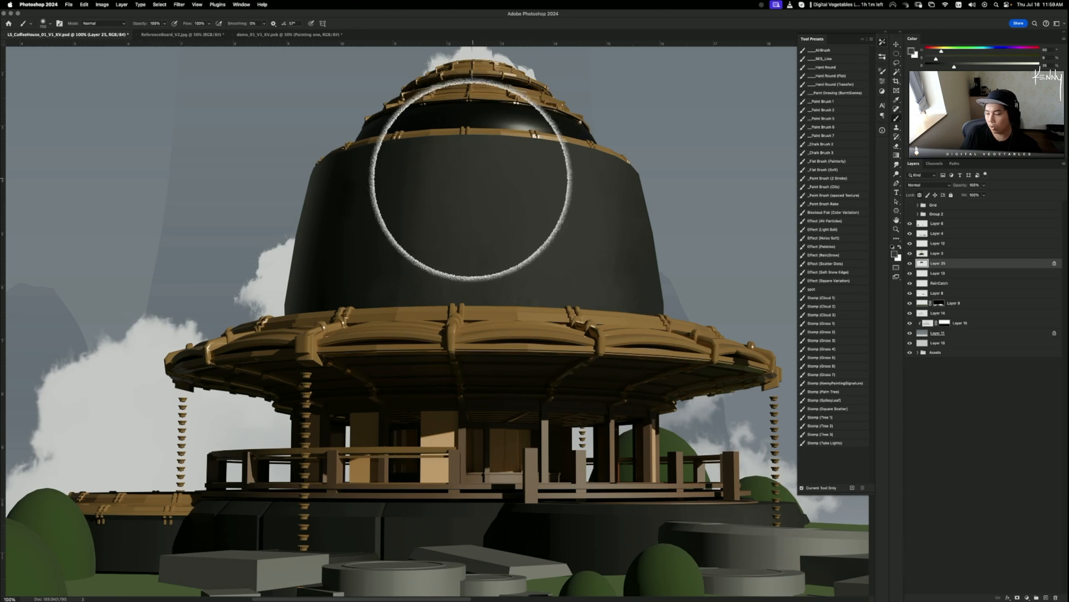
left_click(509, 174, "alt")
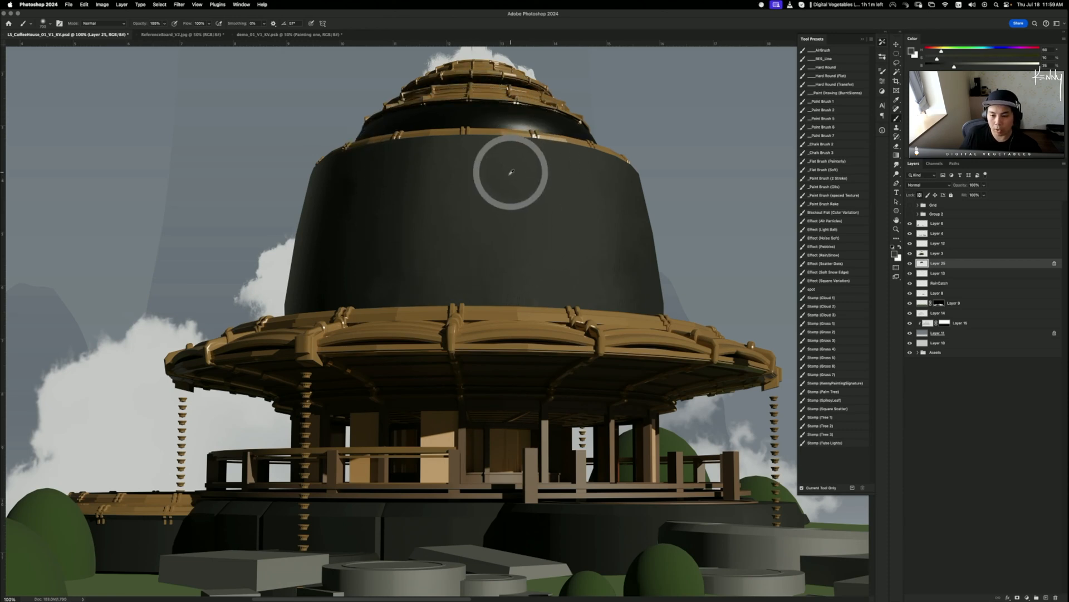
key("super+z")
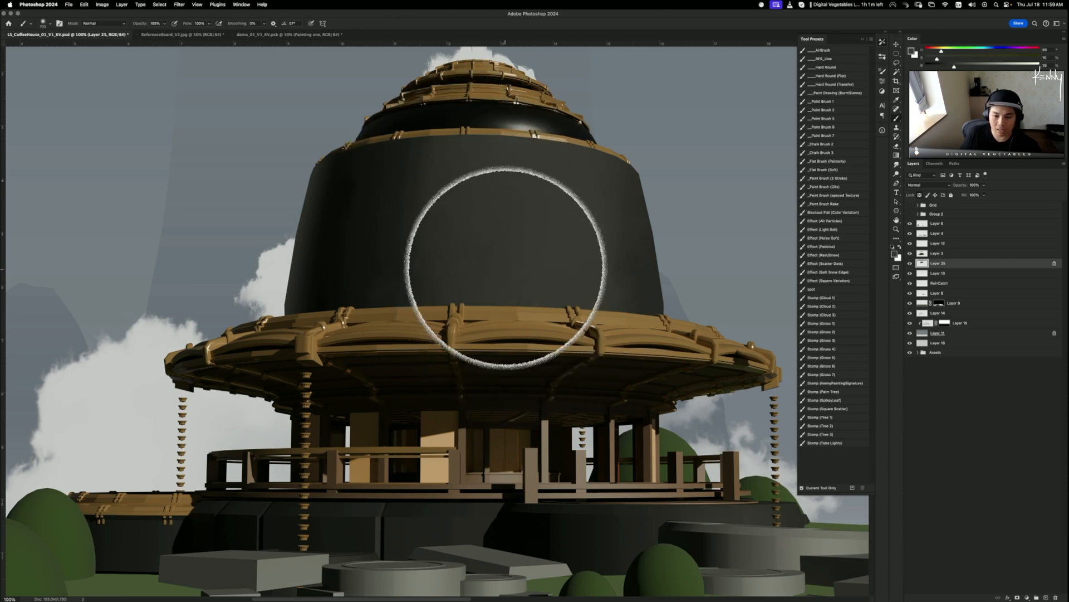
key("super+z")
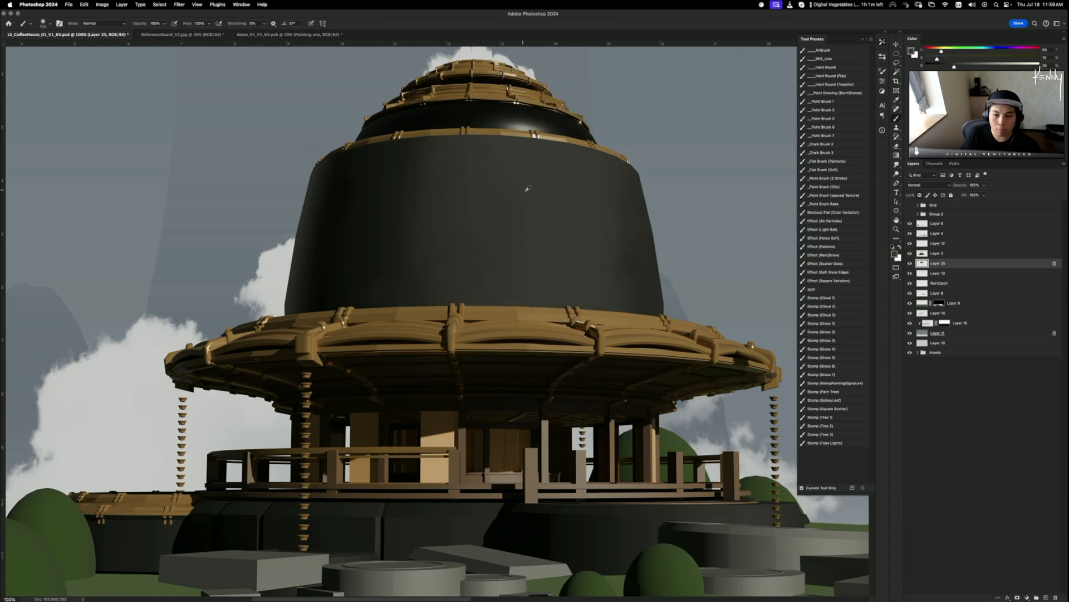
left_click_drag(955, 67, 969, 67)
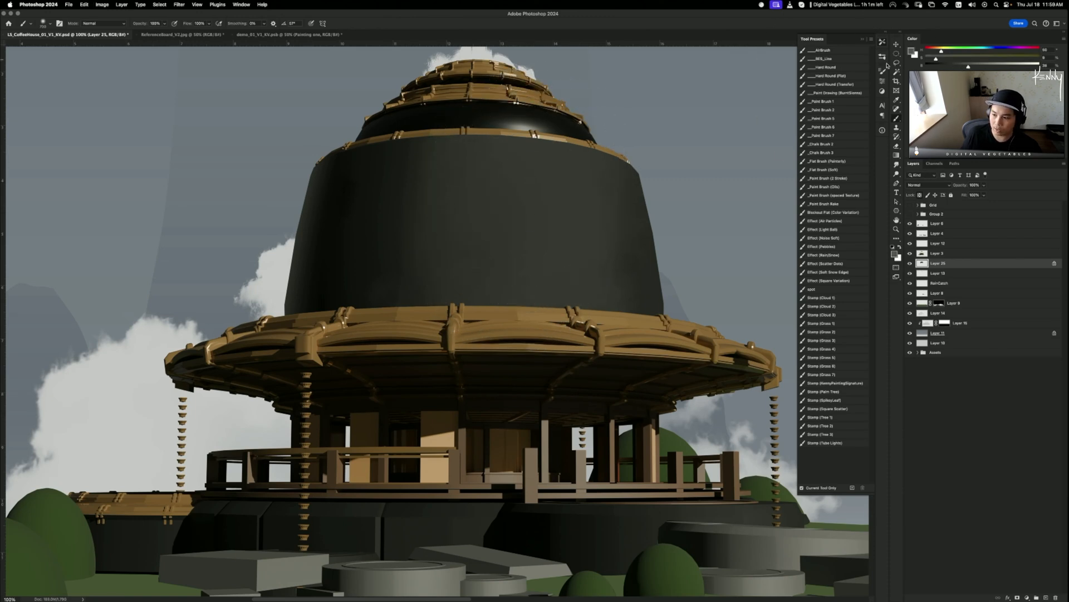
mouse_move(544, 168)
left_mouse_down()
mouse_move(542, 299)
mouse_move(530, 162)
mouse_move(548, 340)
left_mouse_up()
key("super+z")
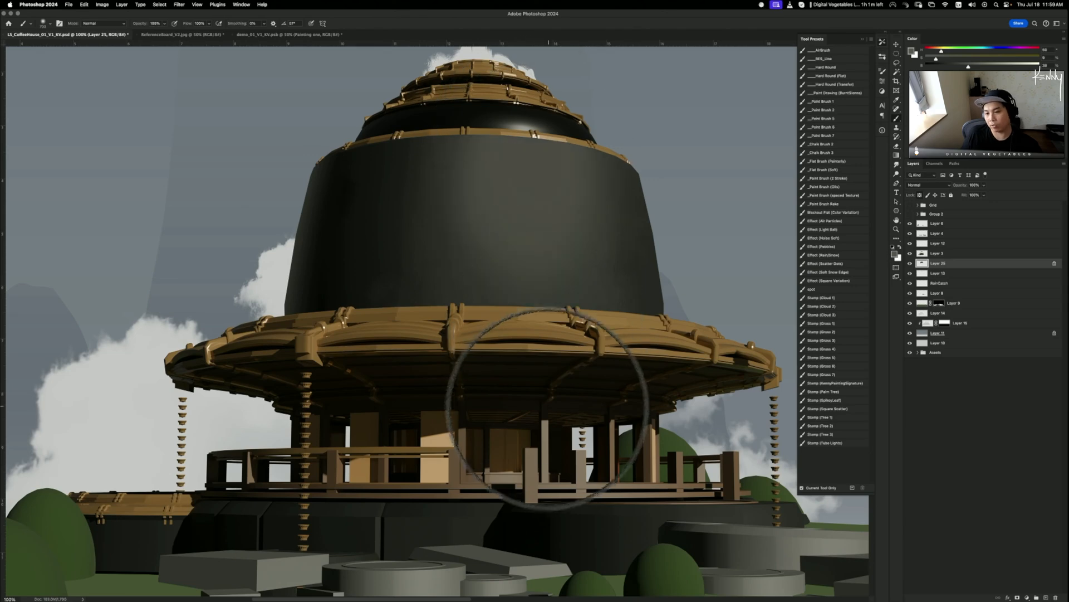
key("super+minus")
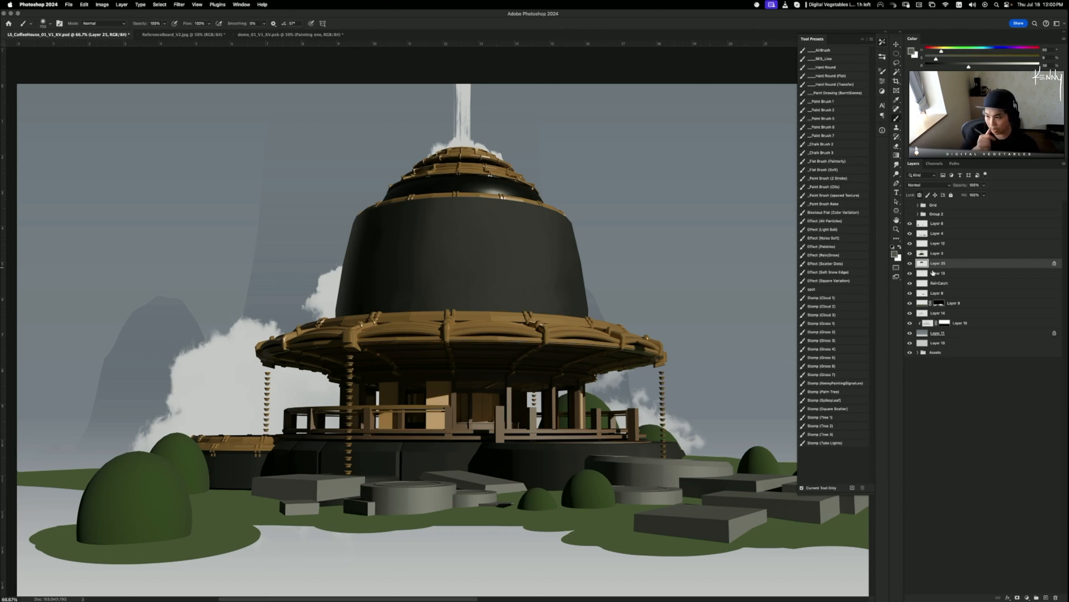
- Trace a closed Pen path around the rim band where the dome meets the ring roof
key("m")
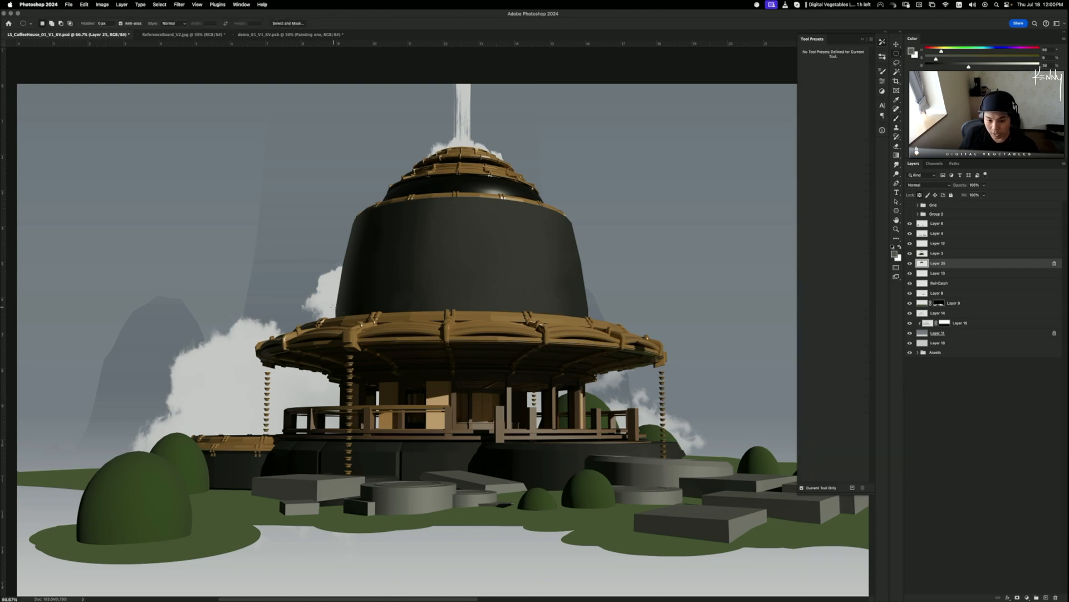
left_click_drag(337, 308, 340, 314)
key("p")
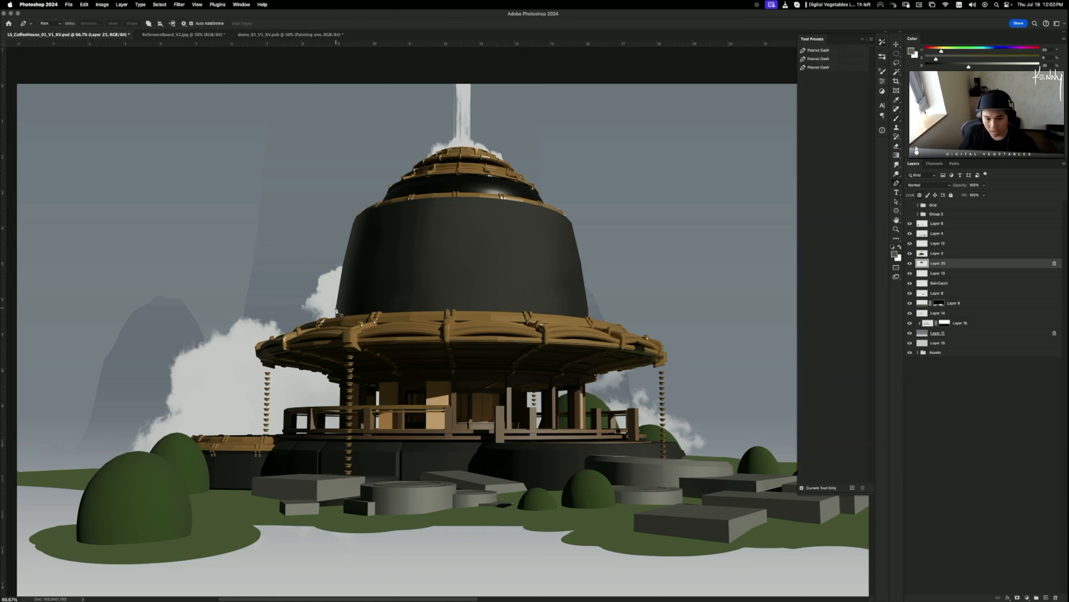
left_click(336, 308)
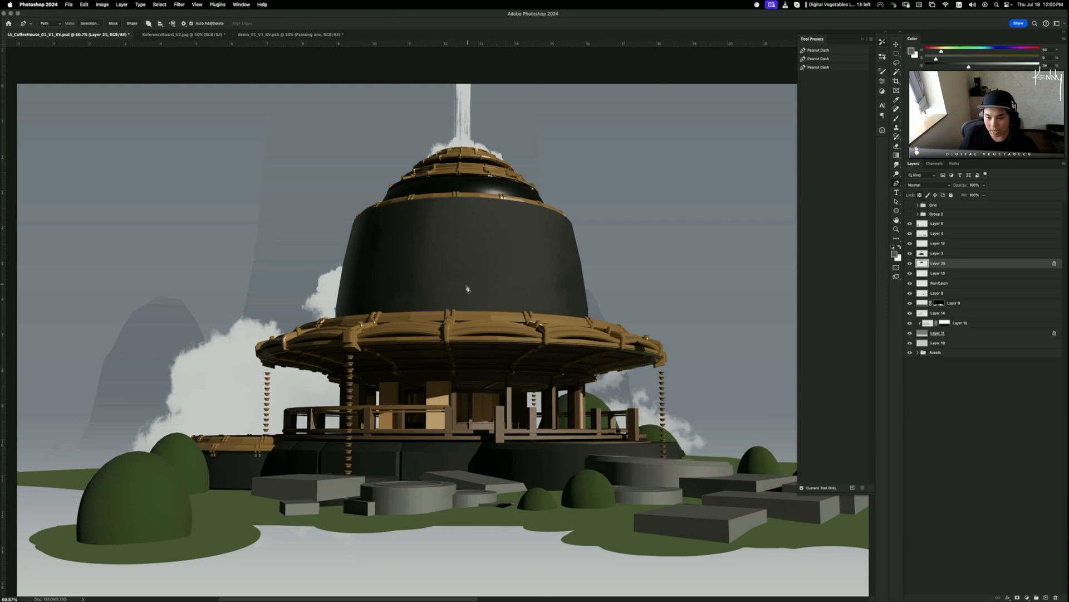
left_click_drag(470, 291, 593, 297)
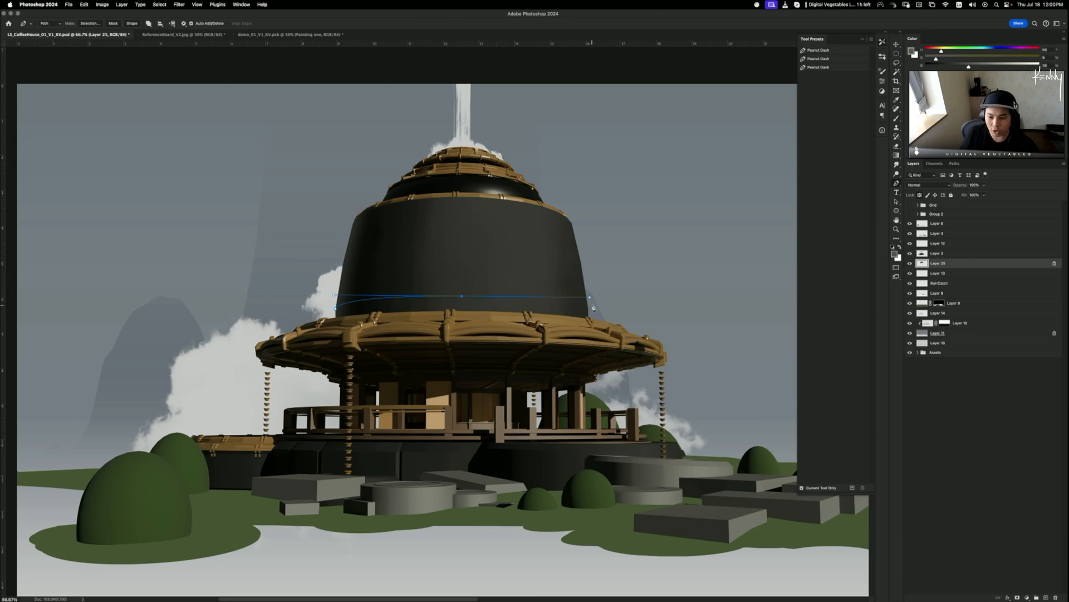
left_click(590, 309)
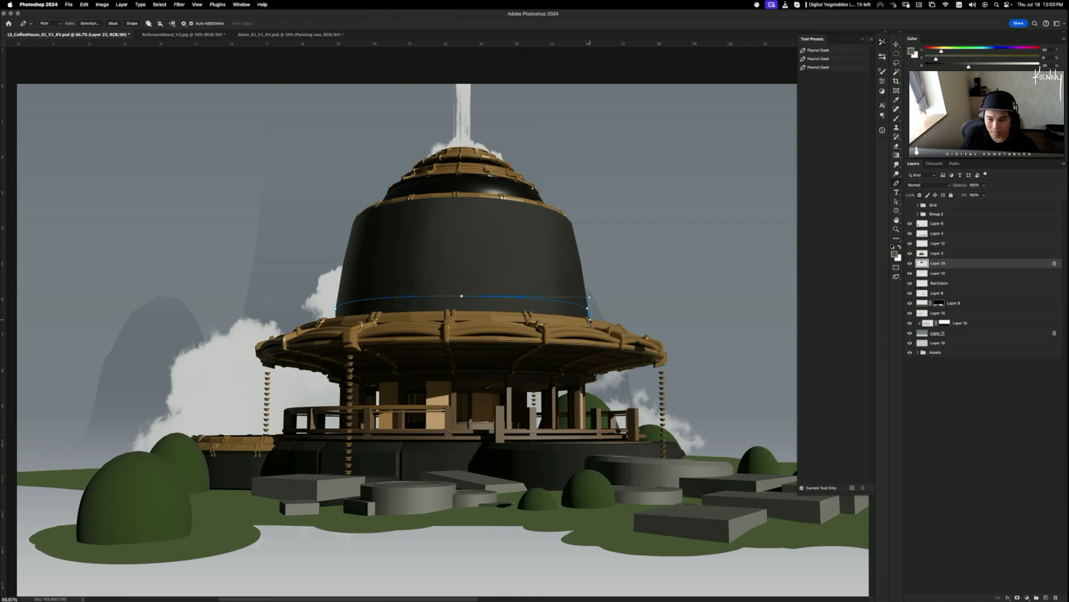
left_click_drag(588, 335, 528, 362)
left_click_drag(413, 367, 354, 366)
left_click_drag(328, 354, 323, 306)
- Turn the rim path into a selection and add a new Layer 26 clipped to Layer 25
key("super+Return")
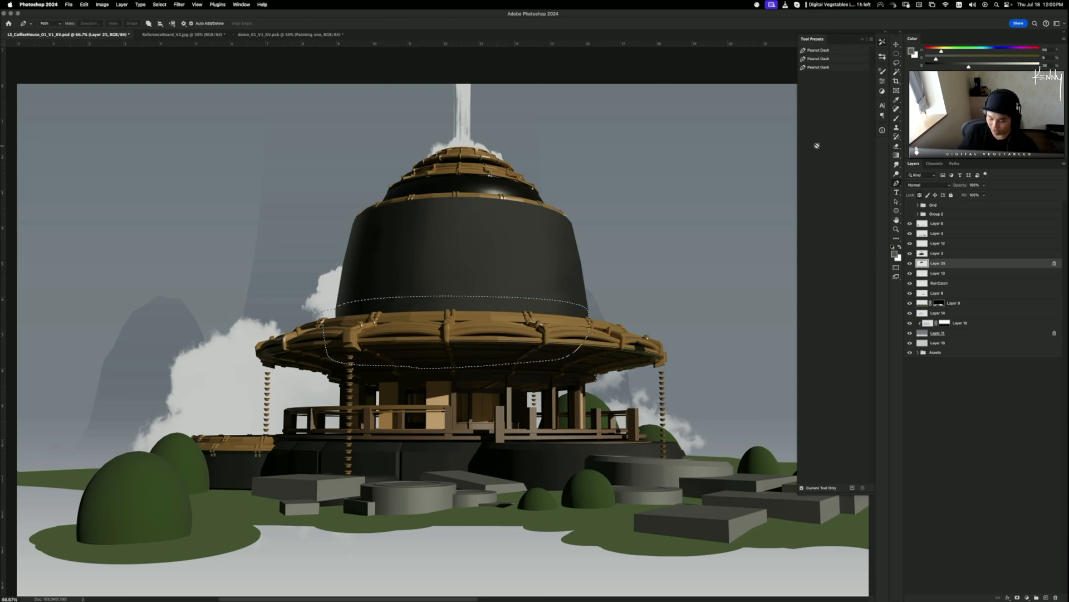
key("super+shift+alt+n")
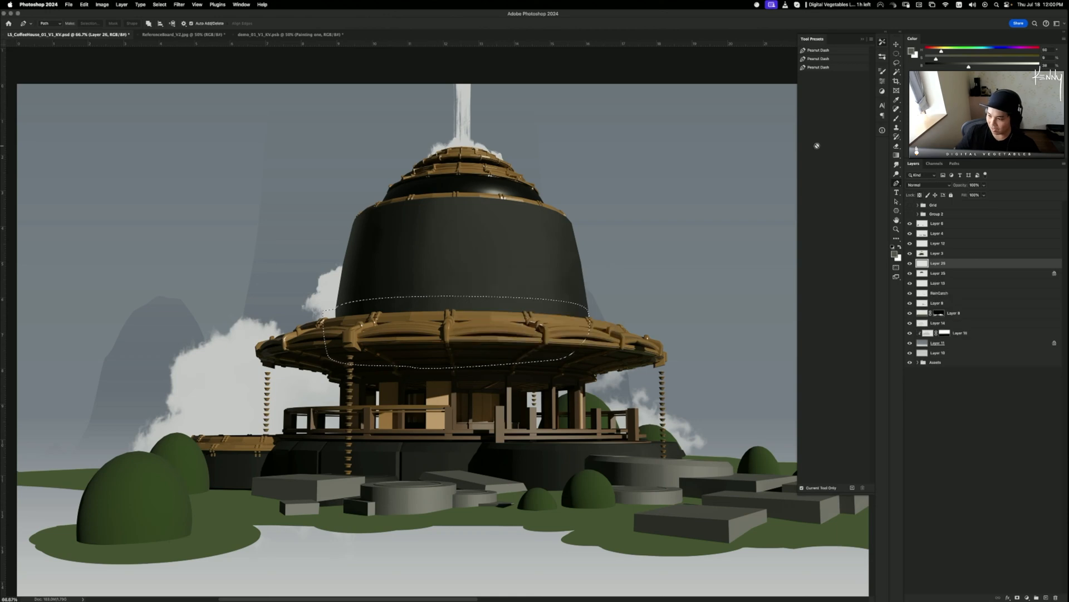
left_click(944, 268, "alt")
- Deselect, stretch Layer 26's rim band about 118% taller, and bring up the Filter > Blur submenu
key("g")
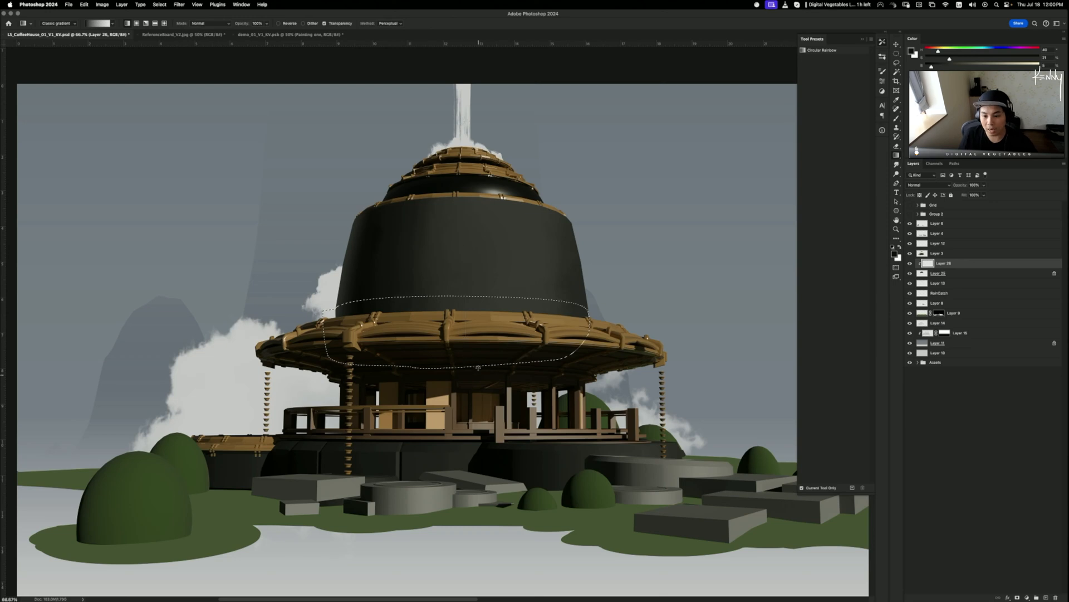
key("ctrl+d")
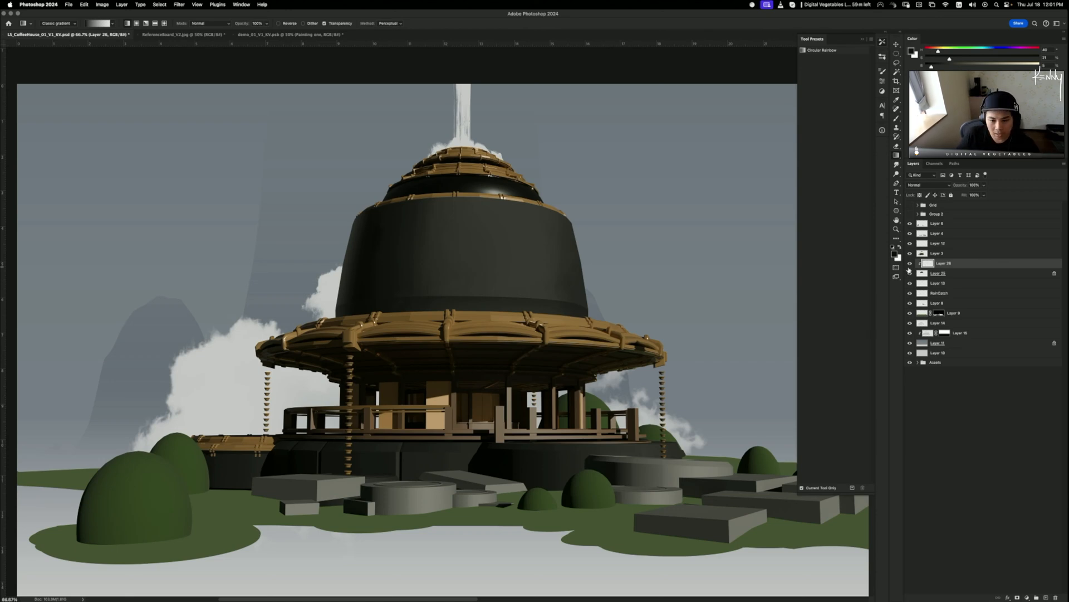
key("super+t")
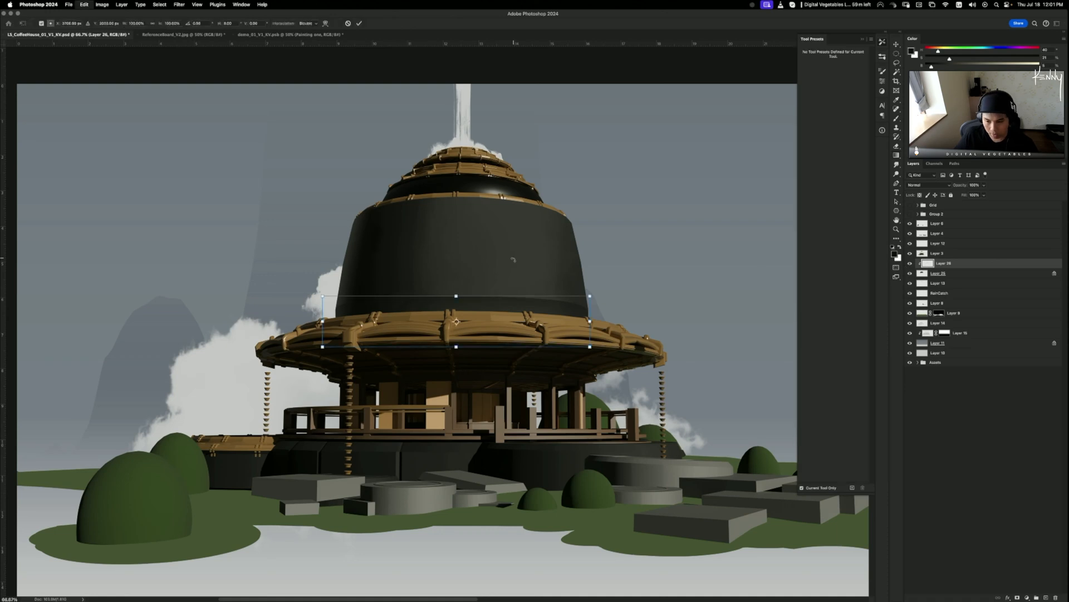
left_click_drag(455, 295, 467, 305)
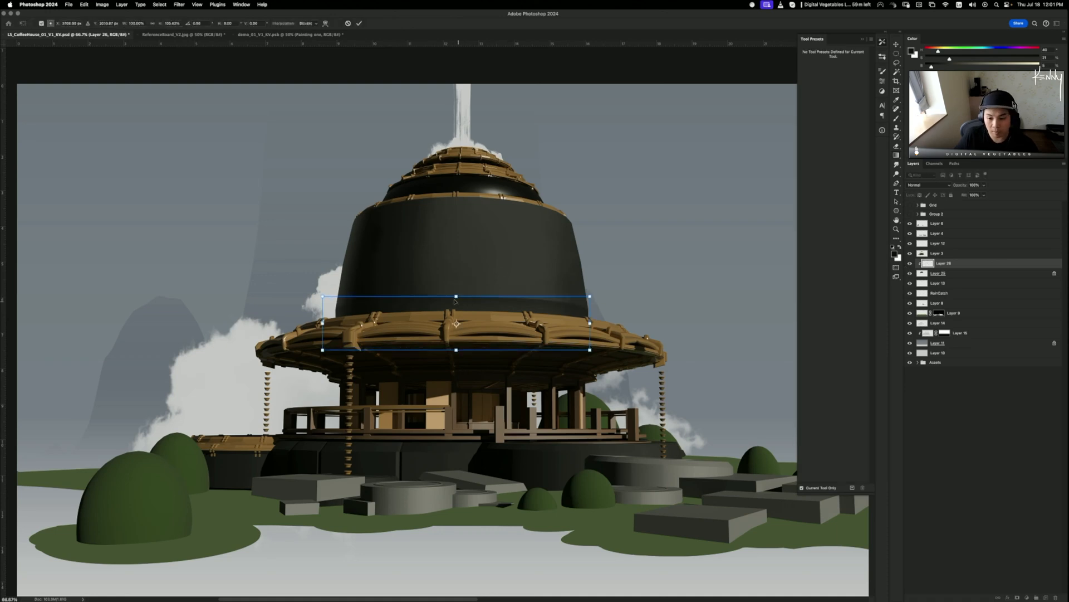
key("Return")
key("g")
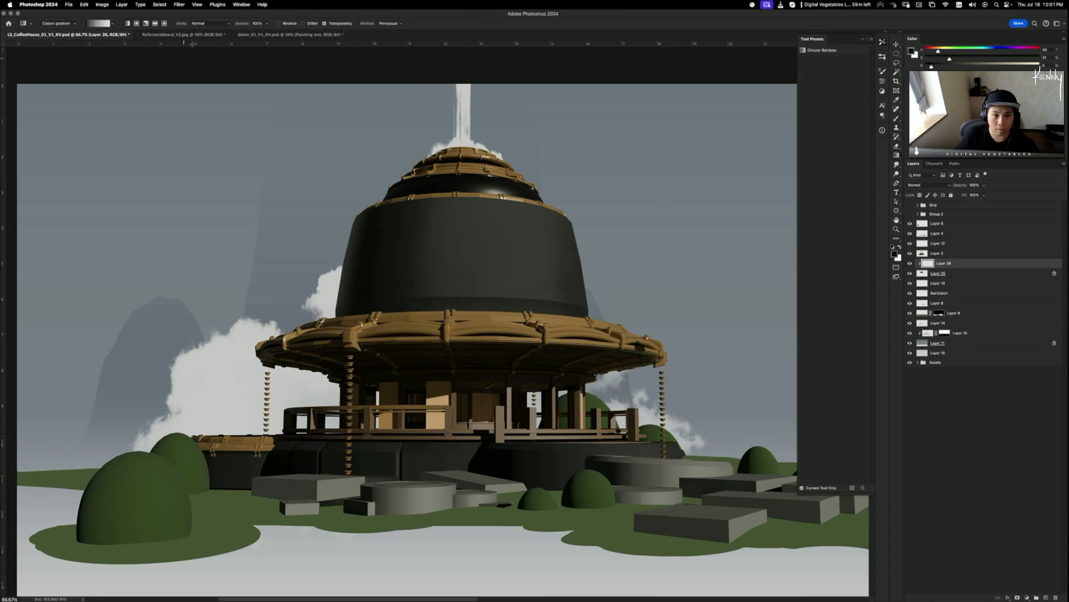
left_click(183, 5)
mouse_move(206, 104)
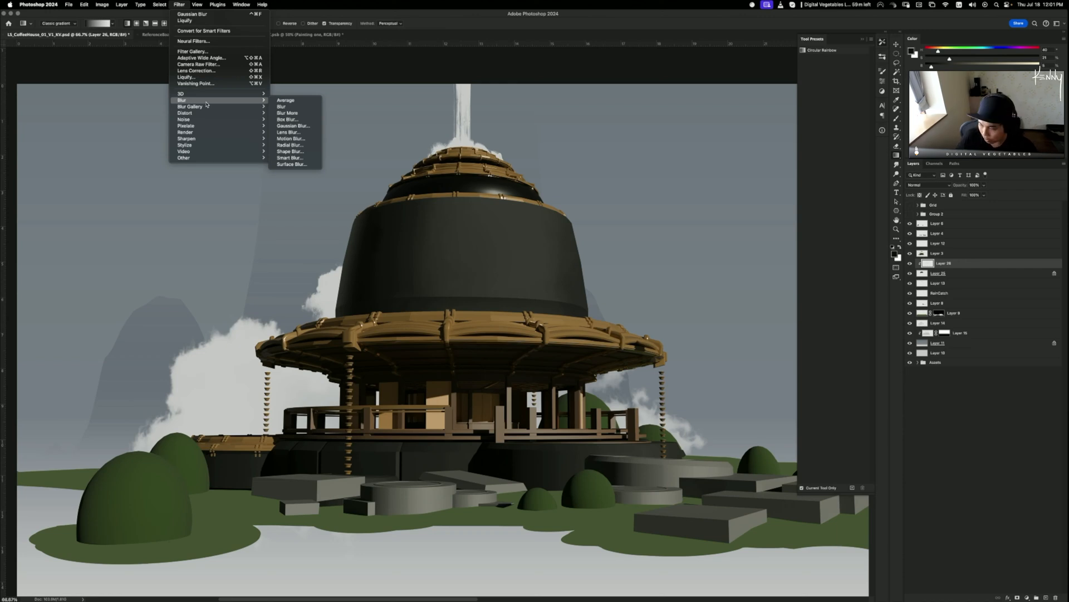
- Apply a Gaussian Blur of about 14.8 px radius to the Layer 26 rim band
left_click(297, 126)
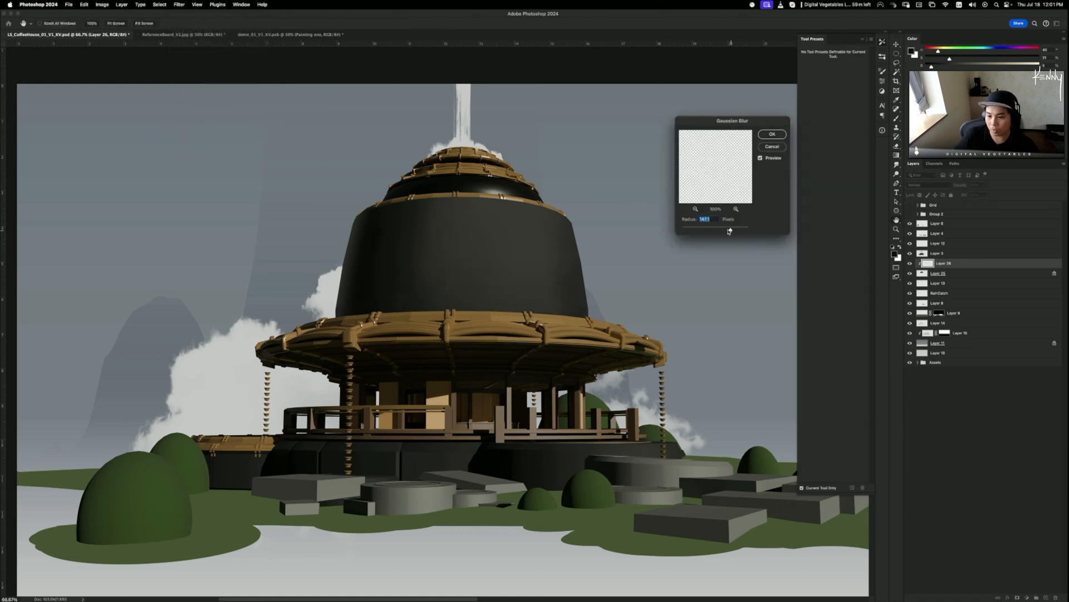
left_click_drag(733, 229, 713, 231)
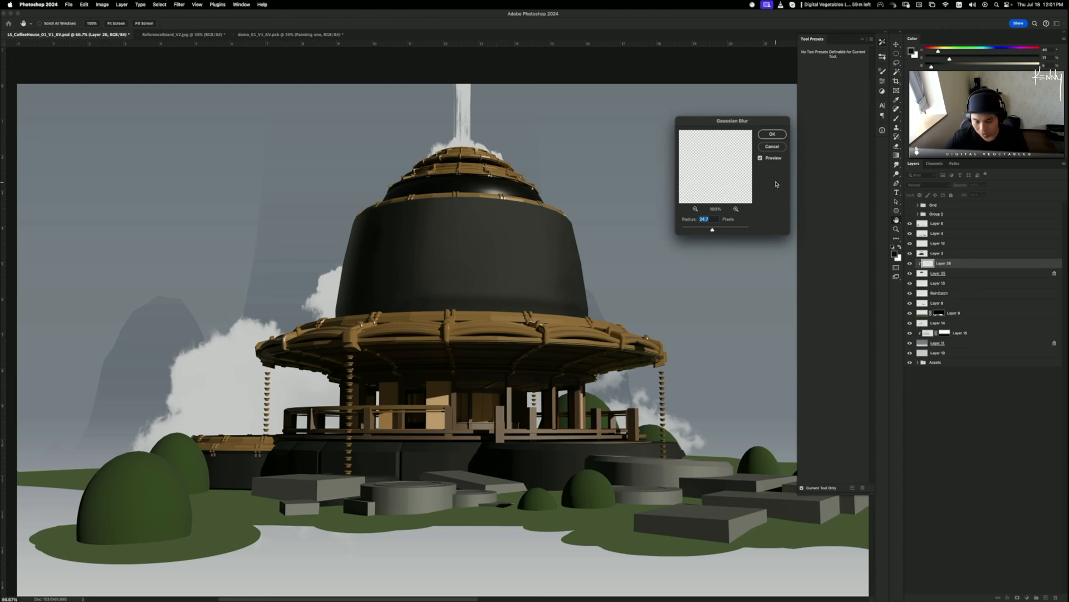
left_click(772, 134)
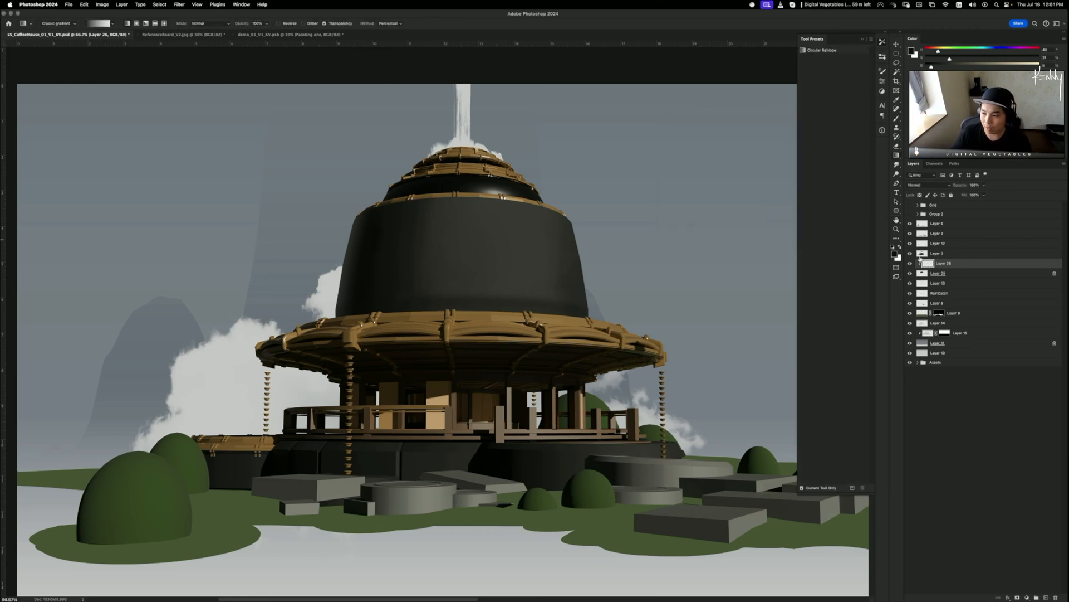
left_click(910, 265)
left_click(910, 264)
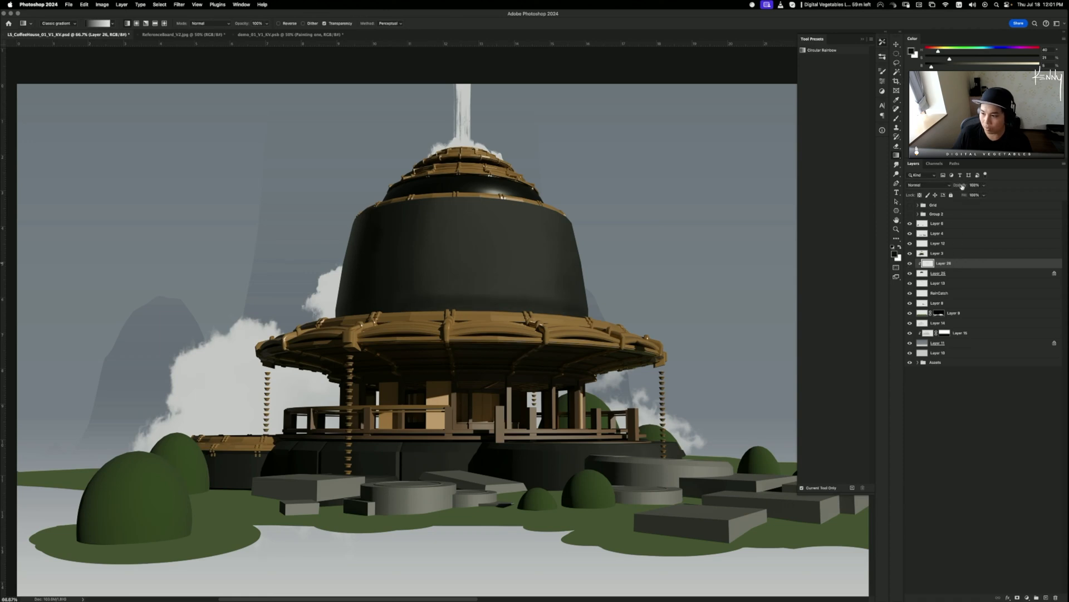
- Lower Layer 26's opacity to 57% and toggle it to compare the result
left_click_drag(961, 187, 945, 187)
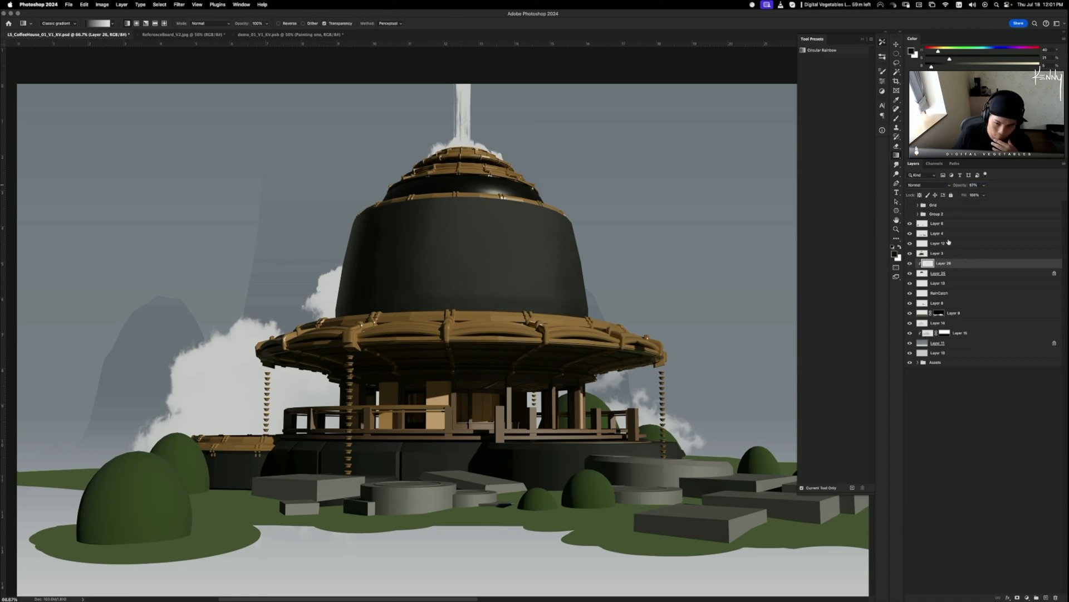
left_click(910, 265)
left_click(911, 264)
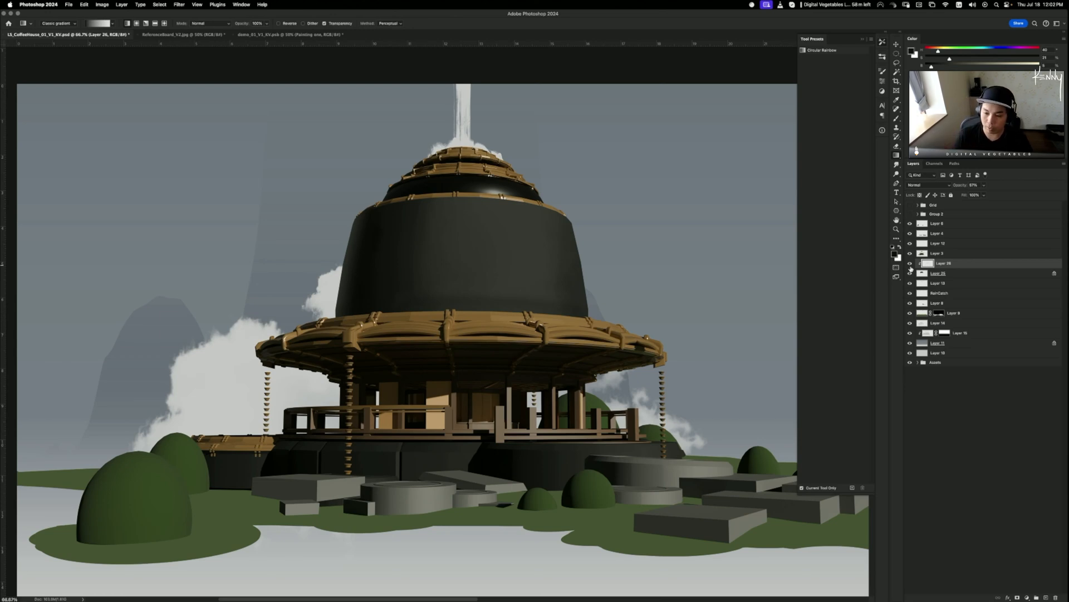
left_click(910, 263)
left_click(910, 263)
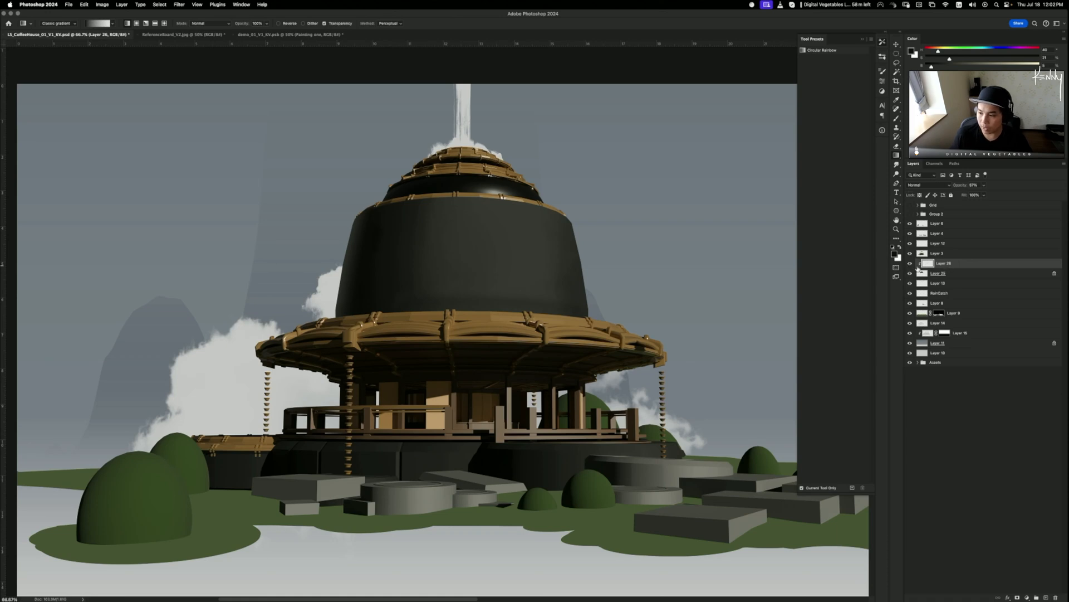
left_click(910, 262)
- Select the front rain chains layer together with RainCatch and nudge the chains slightly upward
left_click(910, 263)
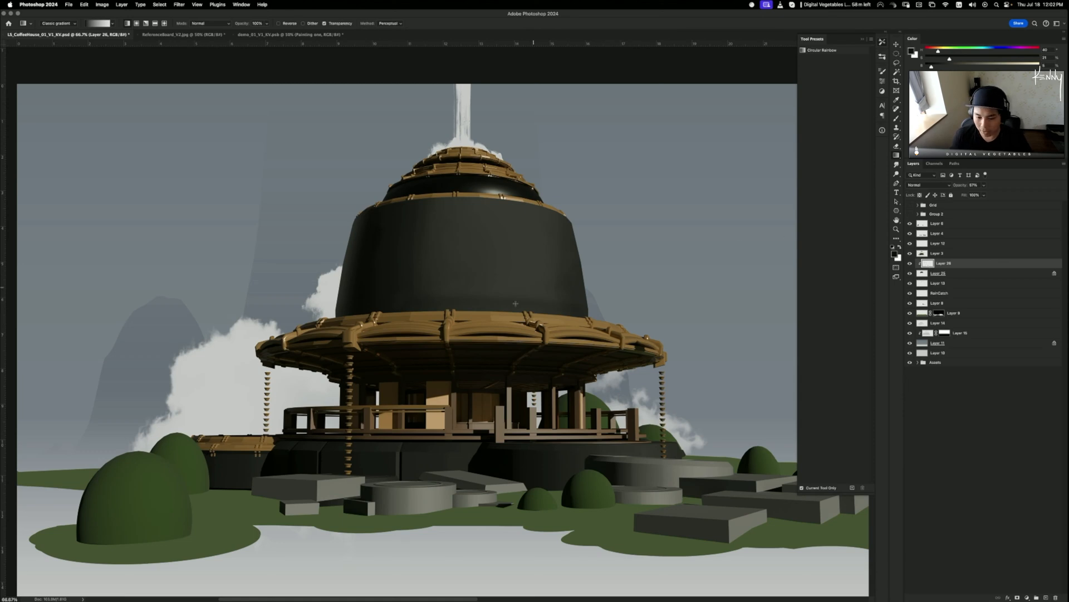
left_click(351, 356, "super")
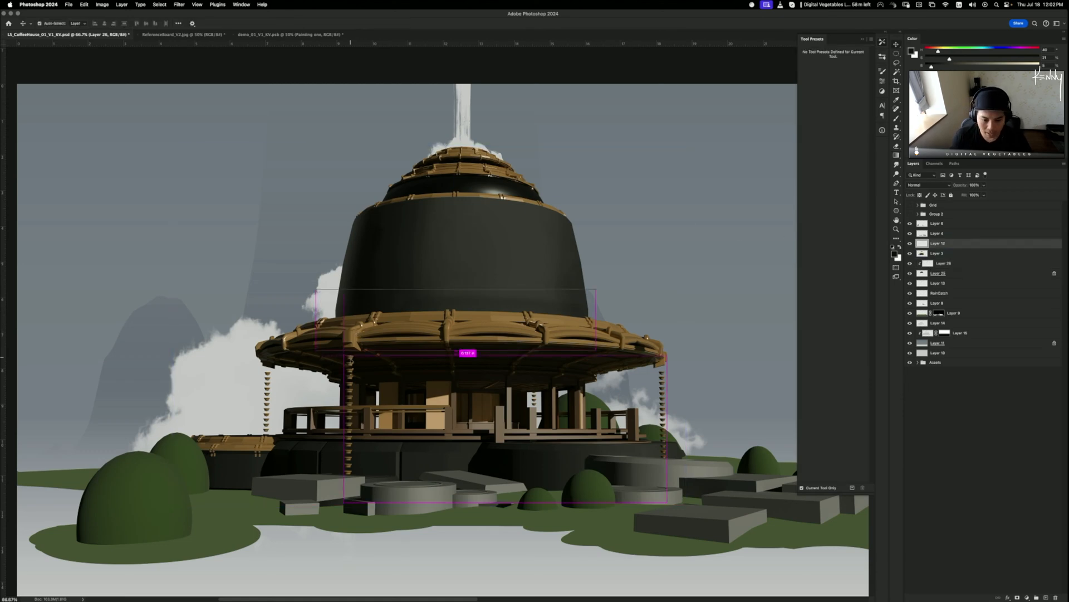
key("super+t")
key("b")
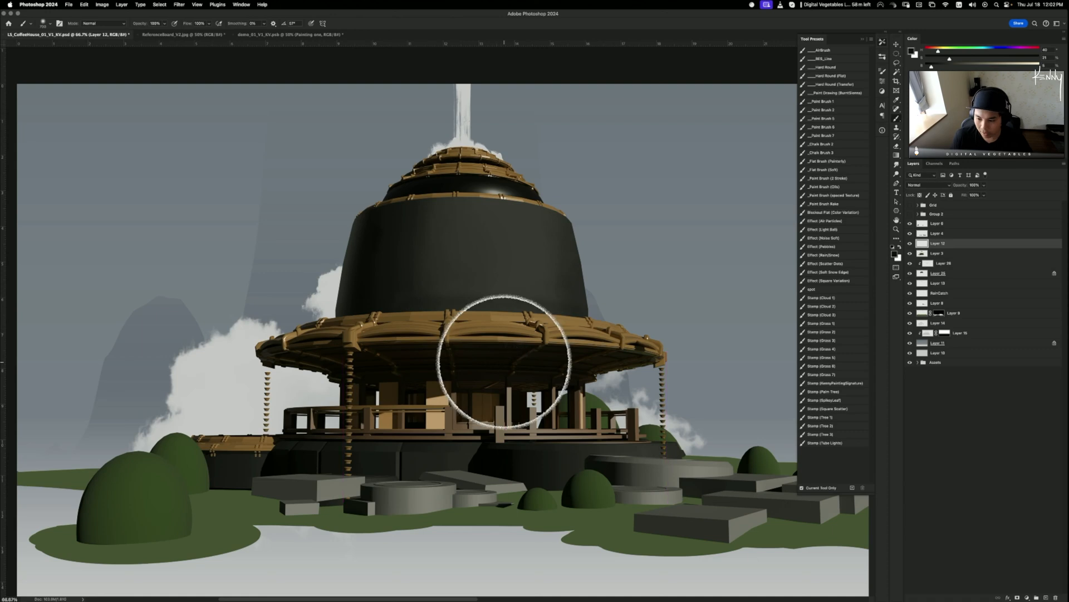
key("v")
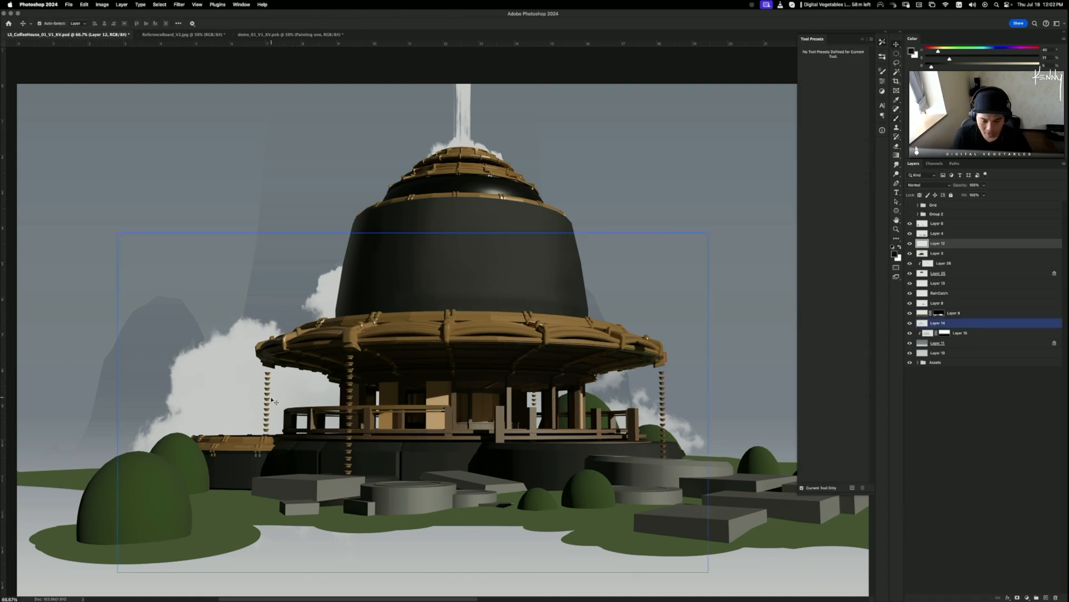
left_click(269, 389, "shift")
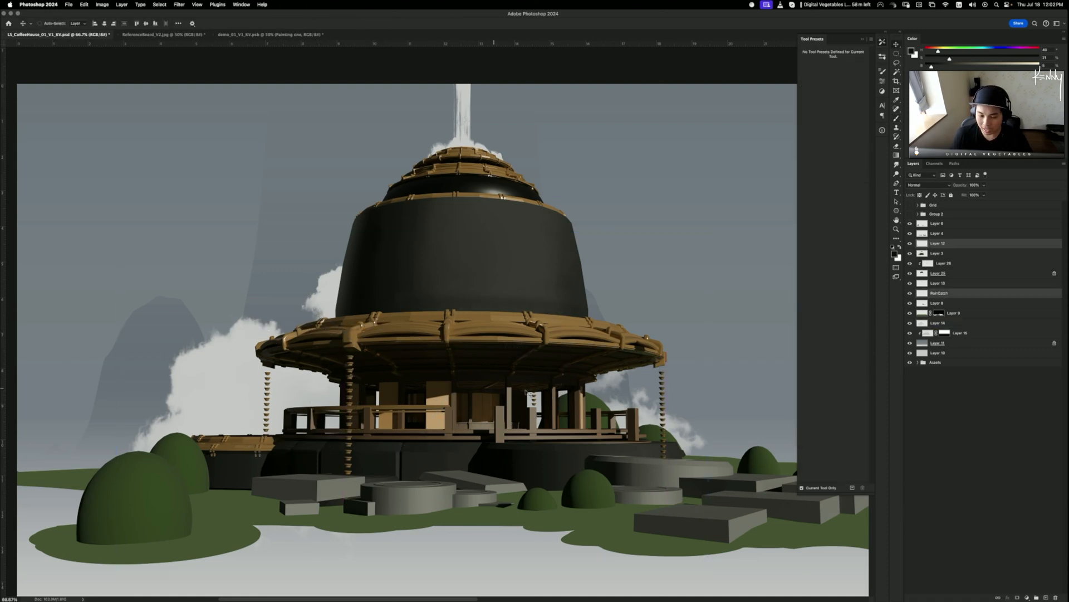
key("b")
left_click_drag(548, 406, 549, 403)
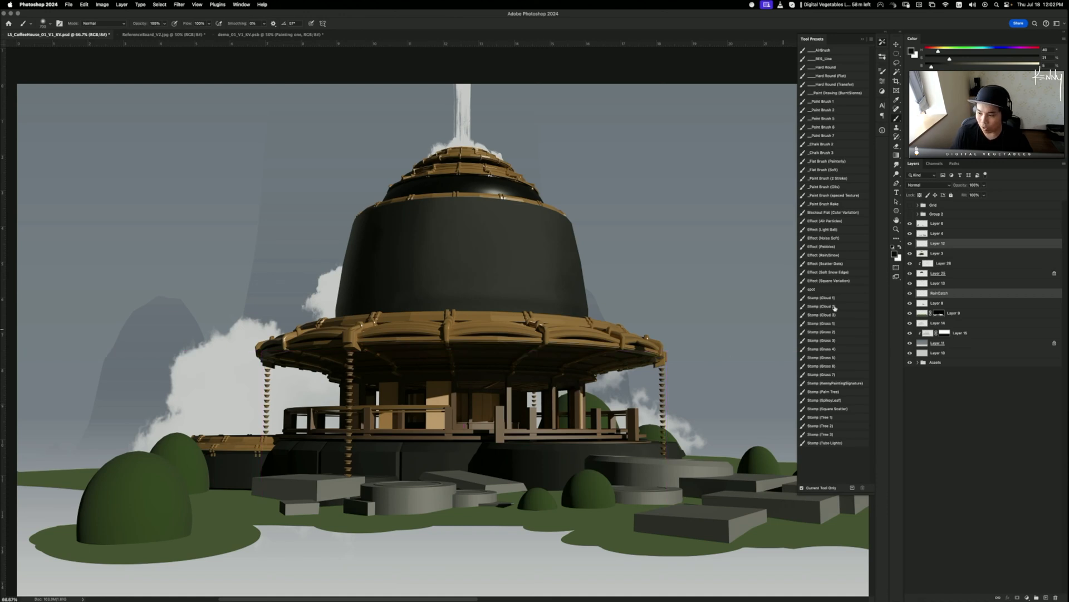
- Scale only Layer 12's front rain chains down to 99%
left_click(911, 244)
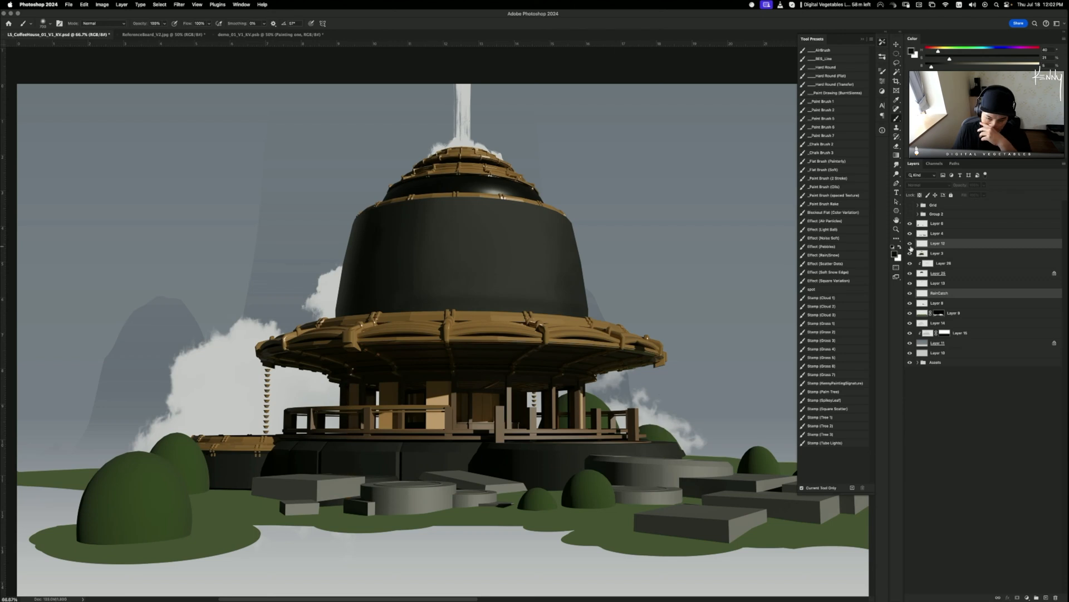
left_click(911, 244)
left_click(932, 244)
key("ctrl+t")
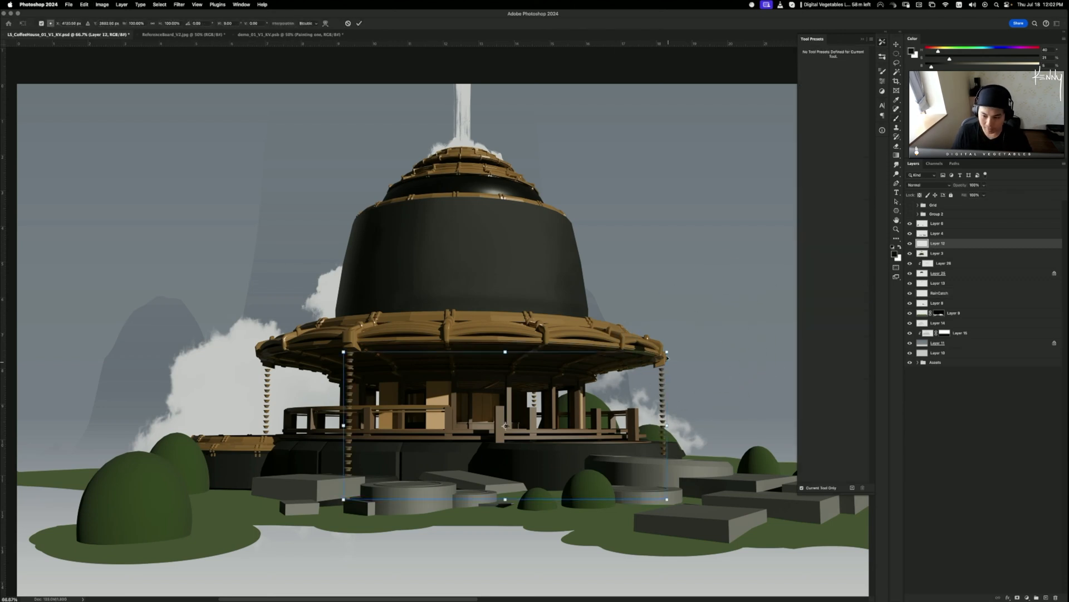
left_click_drag(666, 352, 666, 352)
key("Return")
- Make RainCatch the active layer
key("b")
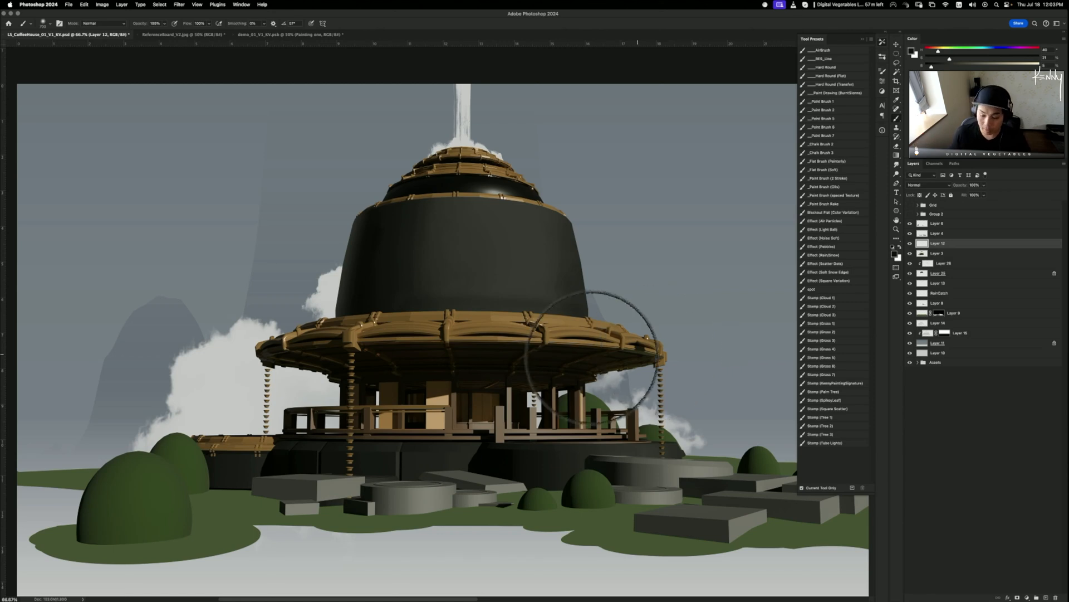
key("v")
left_click(275, 379, "super")
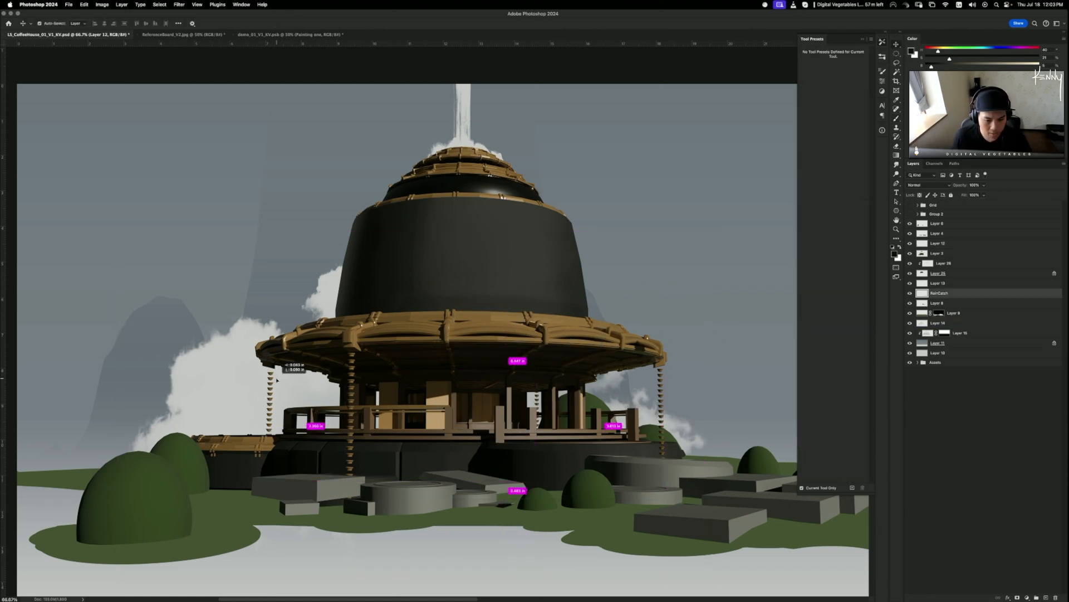
- Create a new Layer 27 clipped to RainCatch
key("super+shift+n")
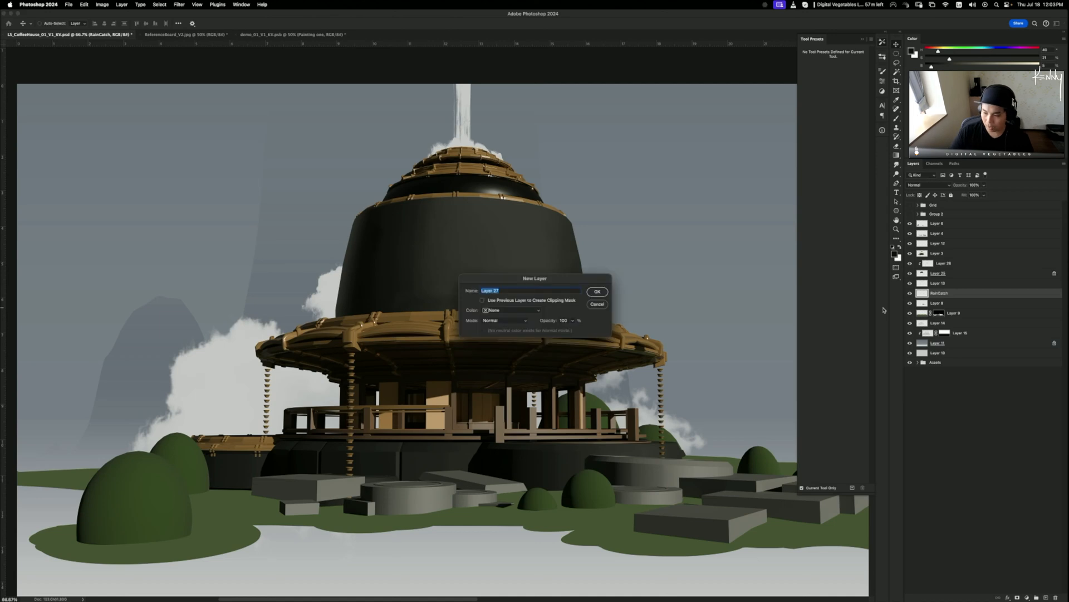
key("Return")
left_click(939, 297, "alt")
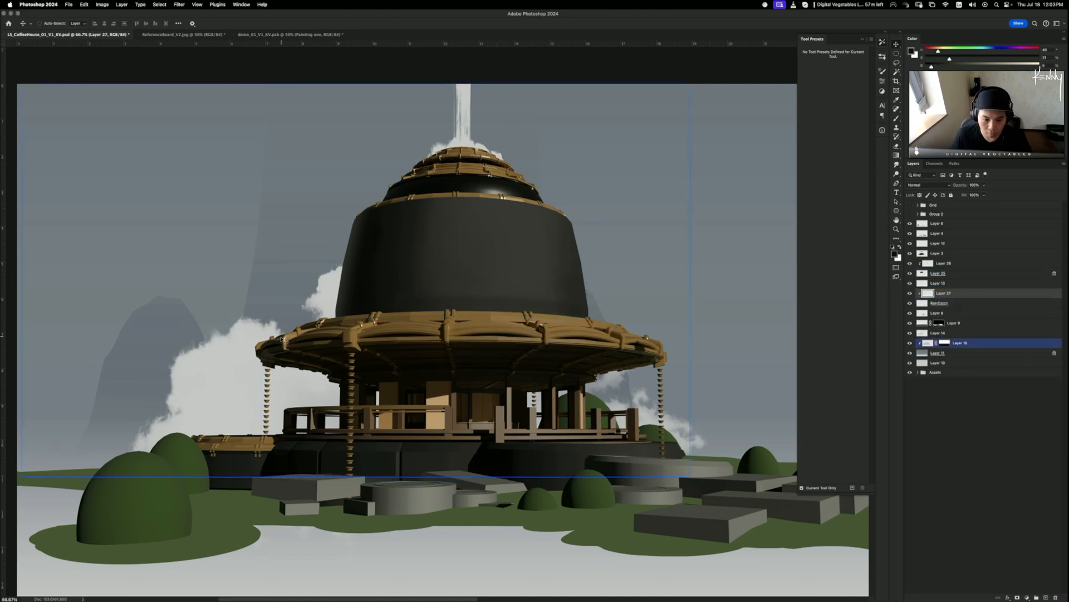
- Sample the roof rim's brown as the Brush colour, then delete the clipped Layer 27
key("b")
left_click(304, 341, "alt")
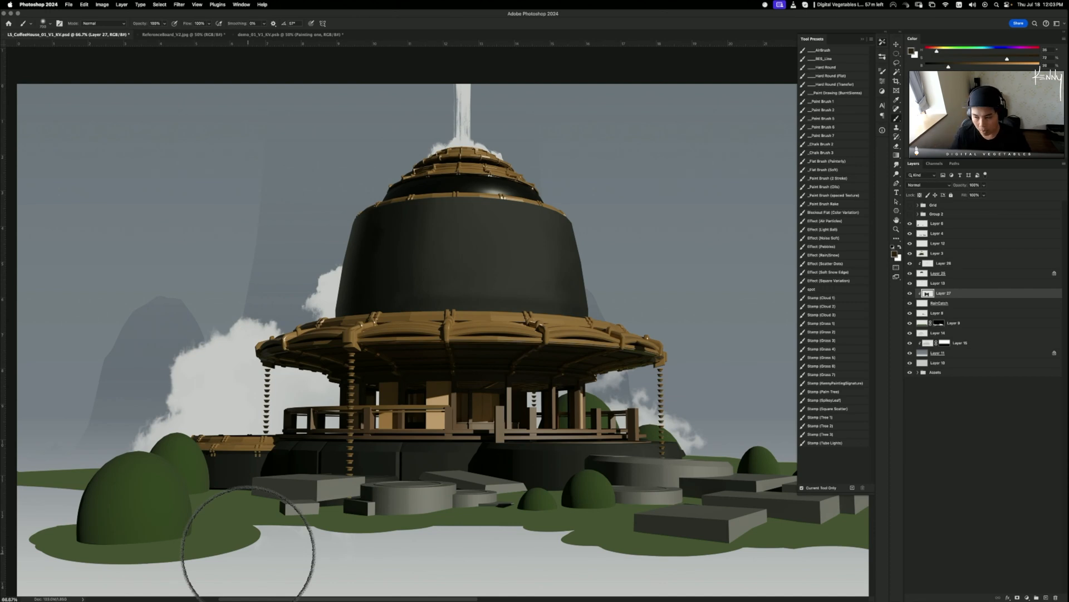
key("ctrl+e")
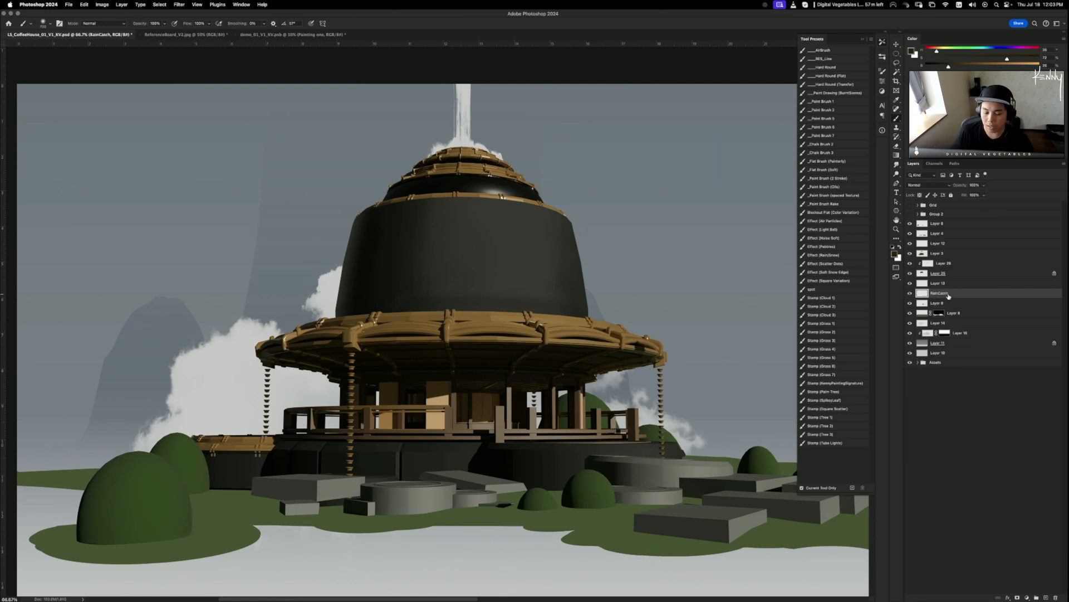
key("super+minus")
key("super+minus")
key("super+minus")
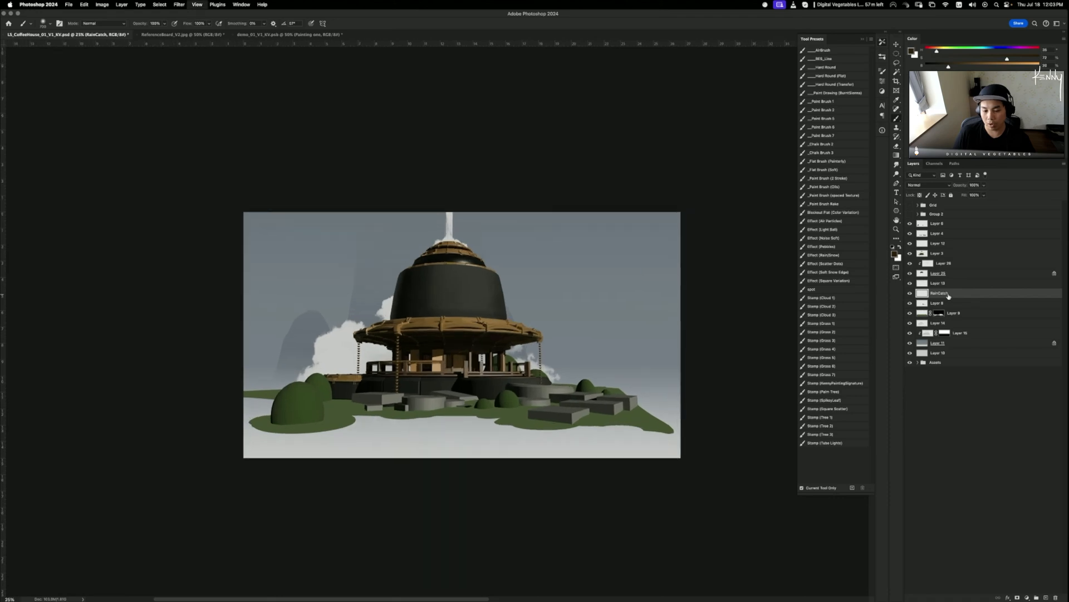
key("super+plus")
key("super+plus")
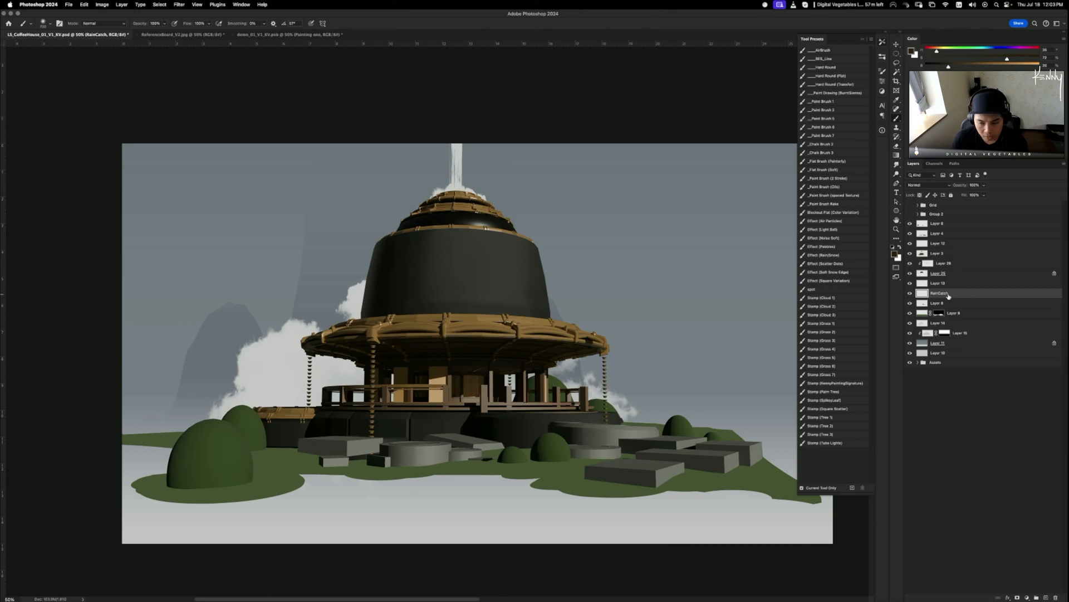
key("super+plus")
key("super+plus")
key("super+plus")
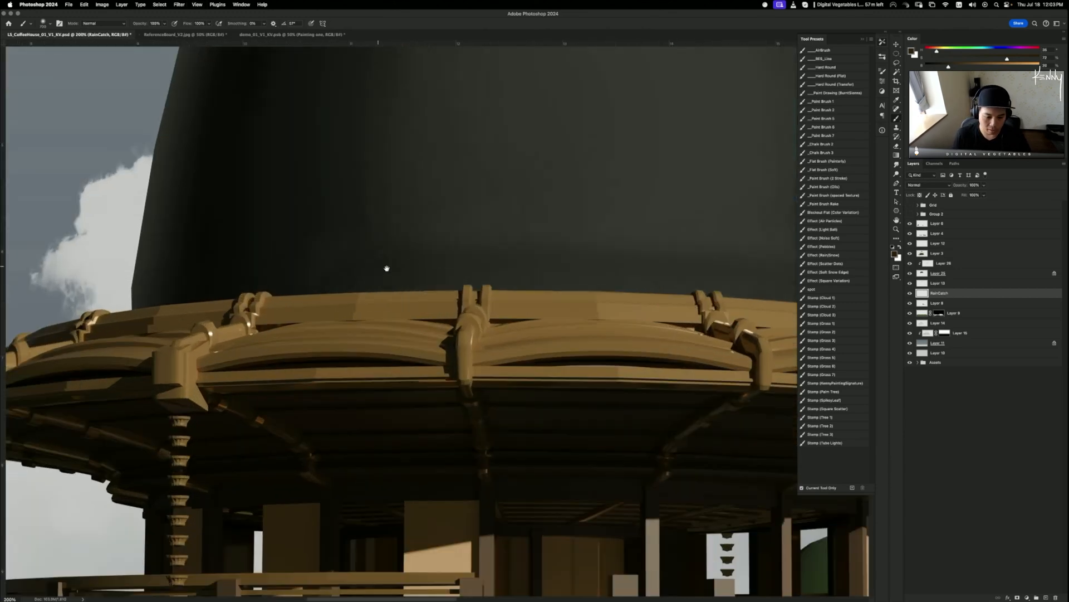
left_click_drag(387, 267, 532, 182)
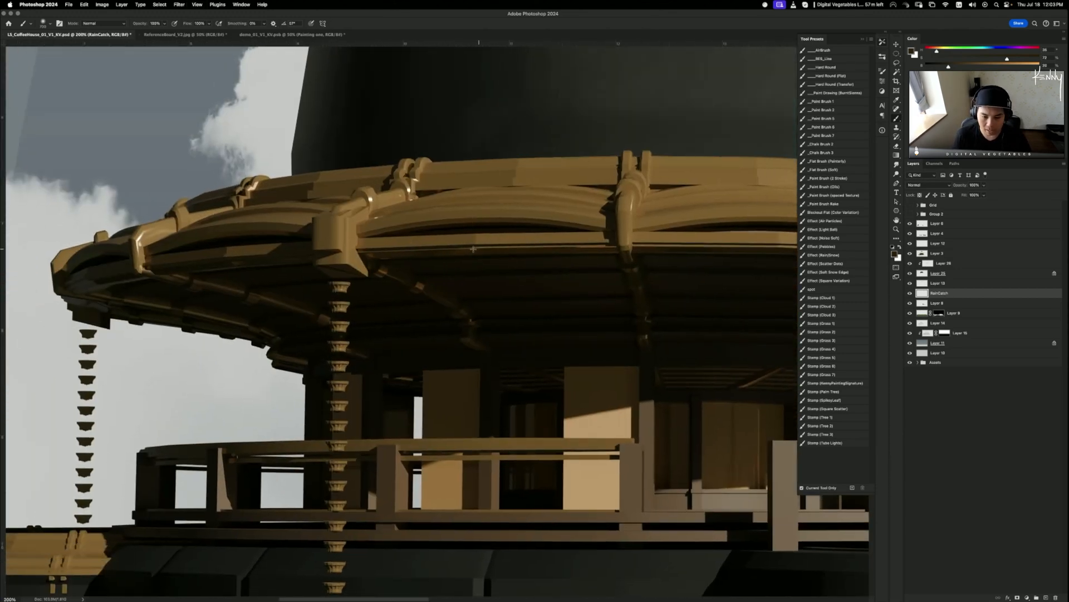
scroll(384, 351, "up", 8)
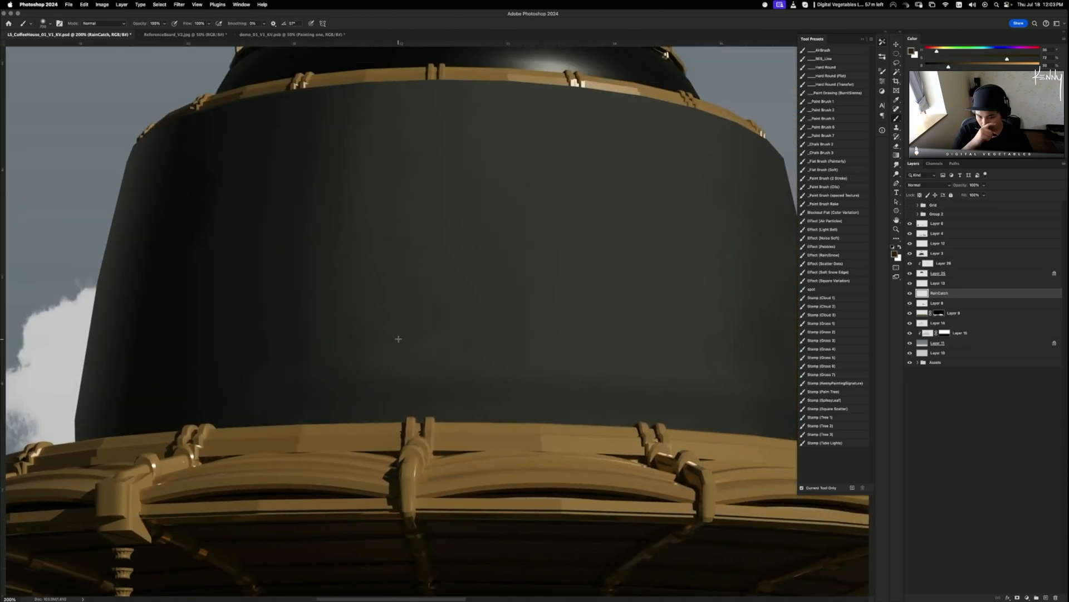
key("super+minus")
key("super+minus")
key("super+plus")
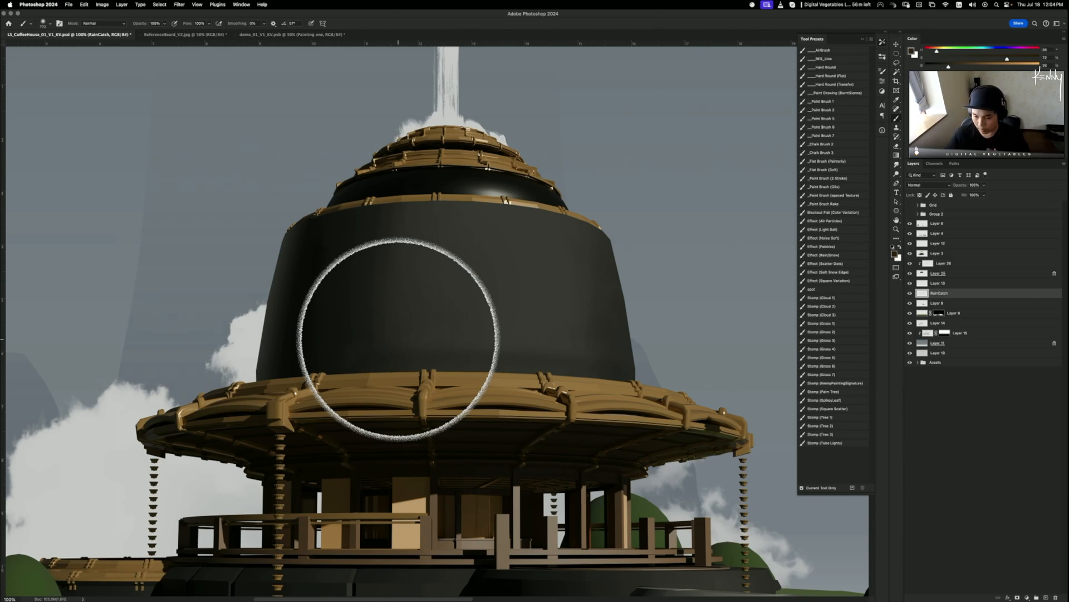
key("super+minus")
key("super+minus")
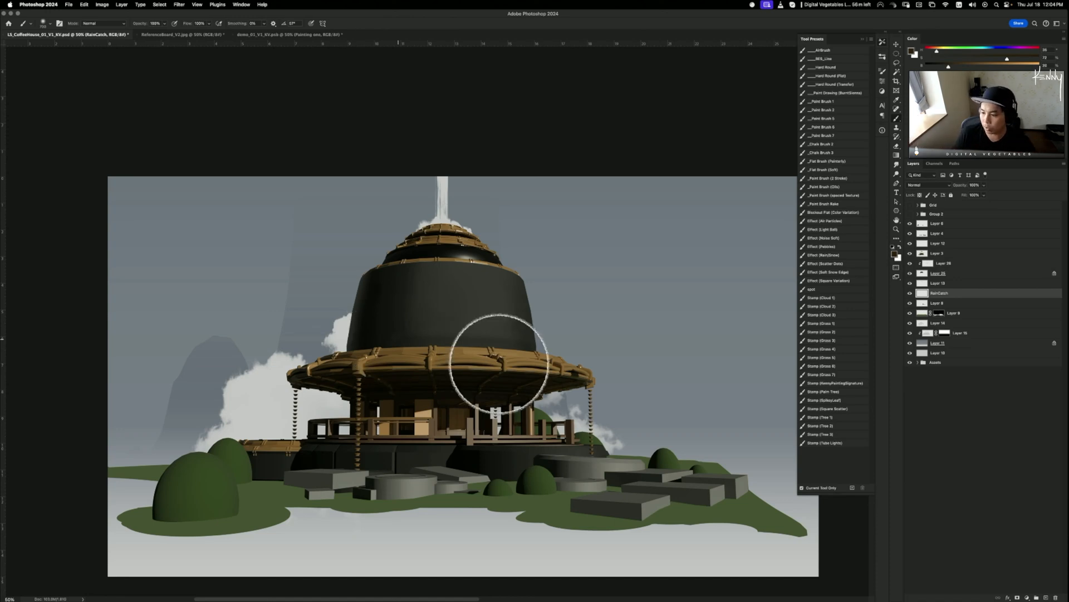
left_click(910, 293)
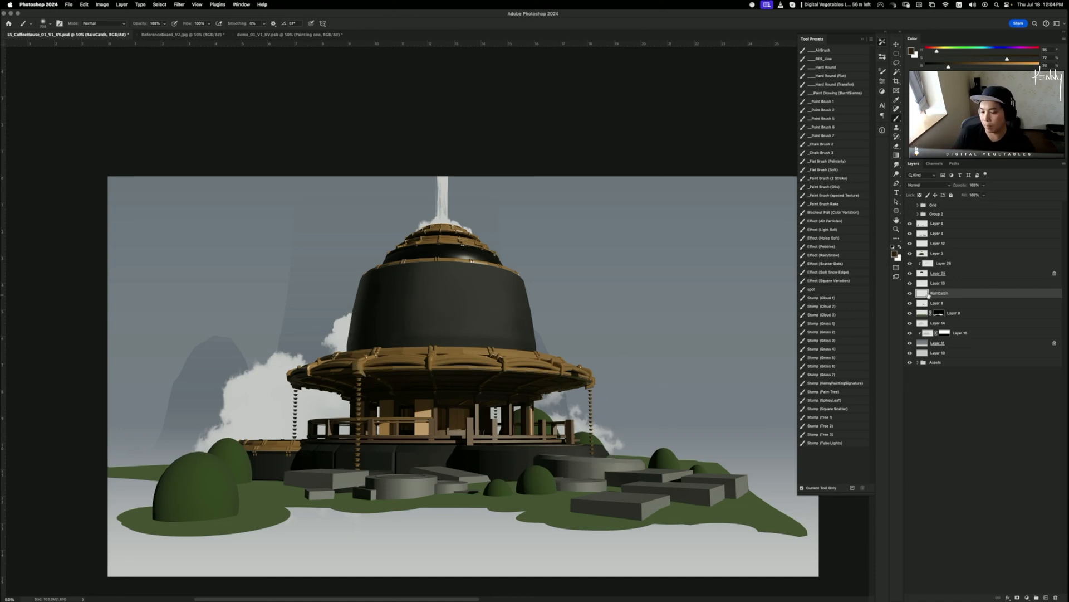
key("super+equal")
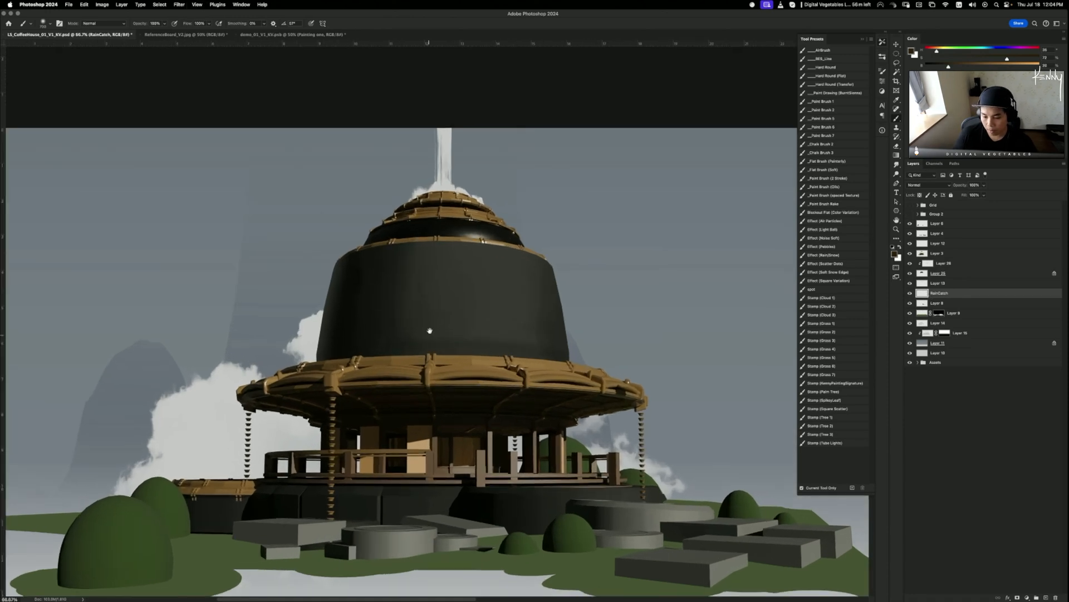
left_click_drag(429, 331, 432, 308)
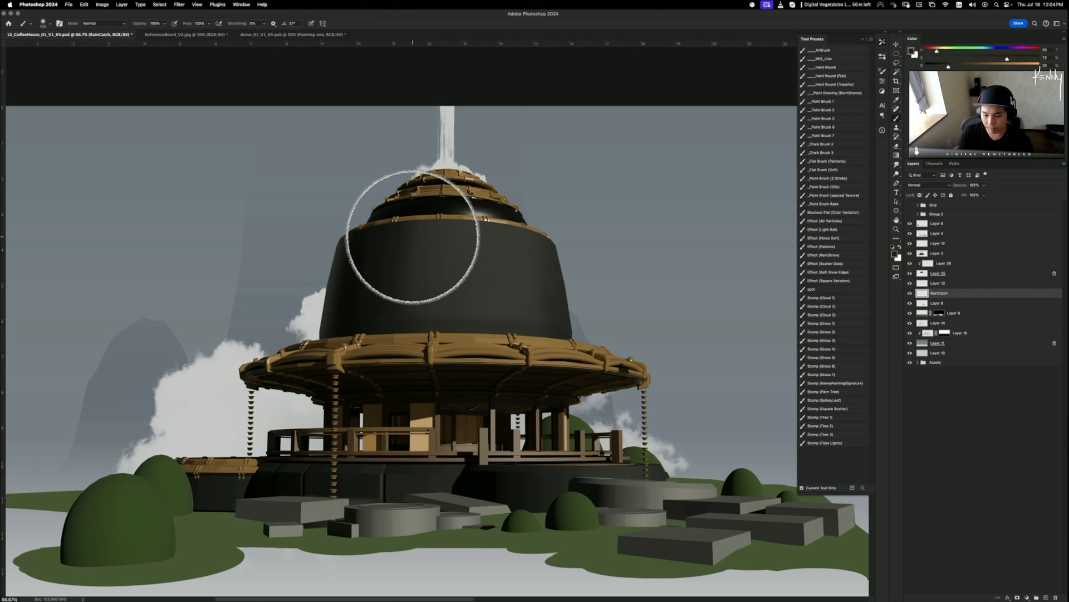
key("o")
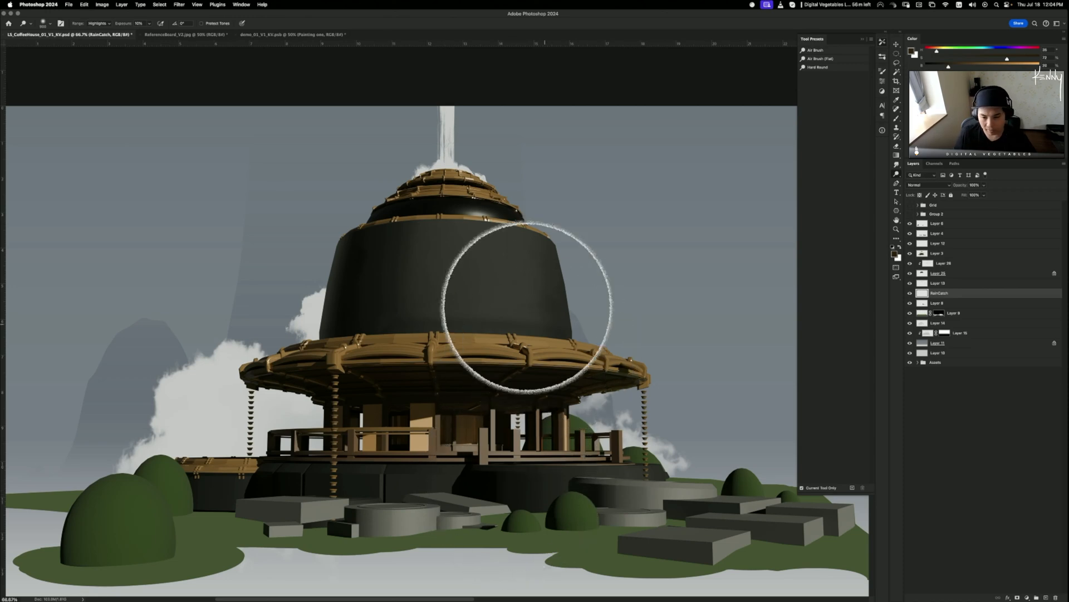
key("v")
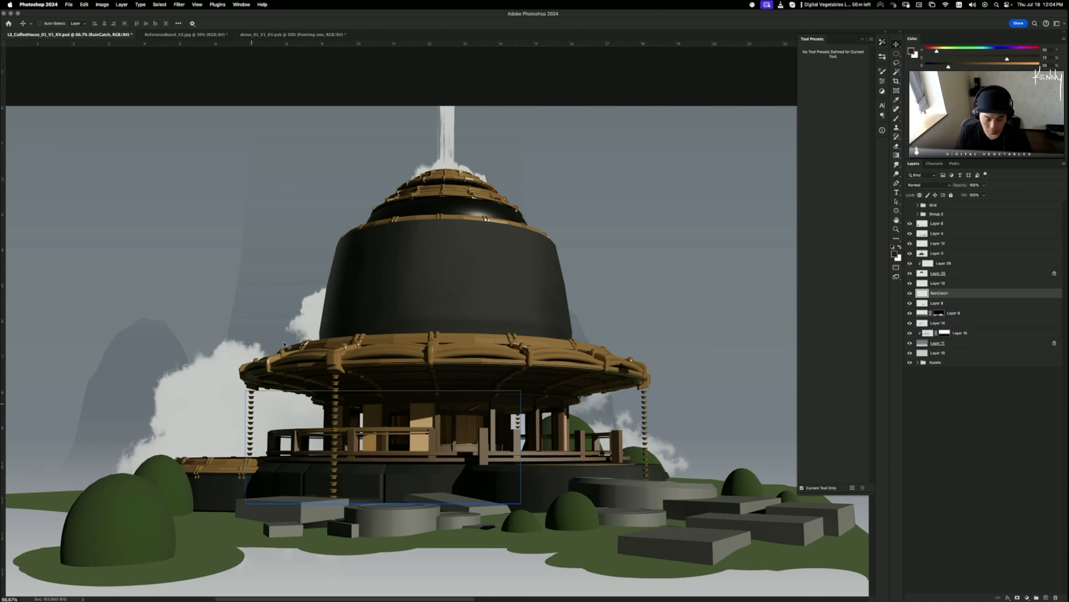
key("o")
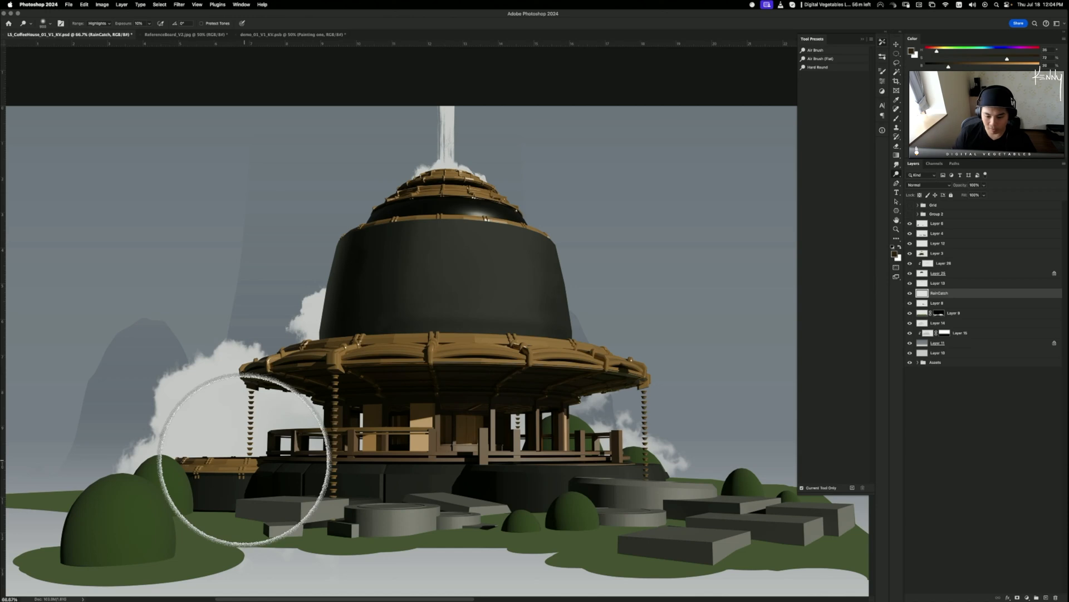
key("super+minus")
key("super+minus")
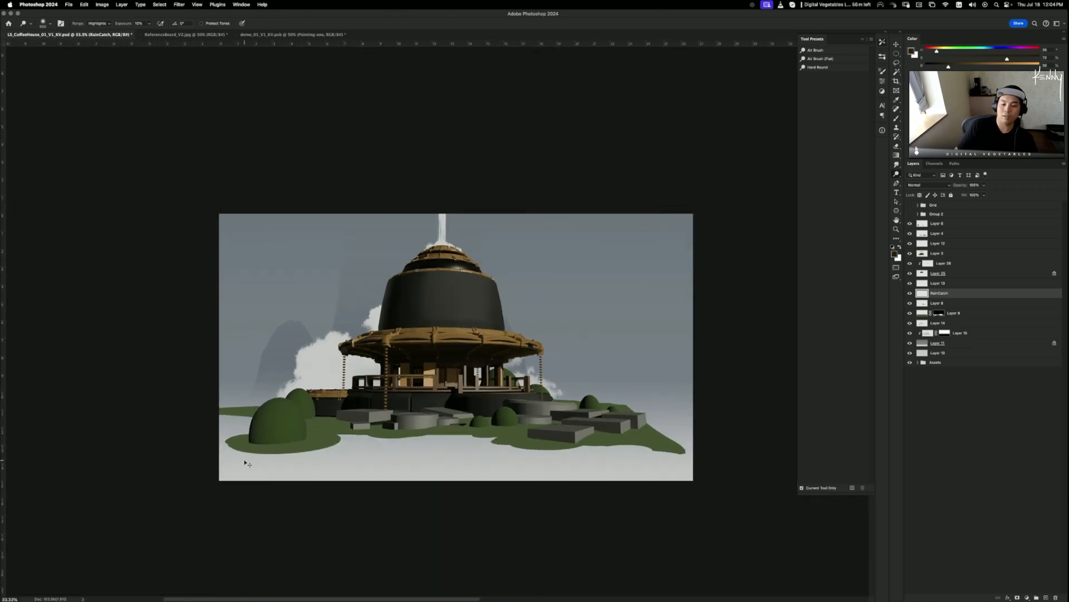
key("super+plus")
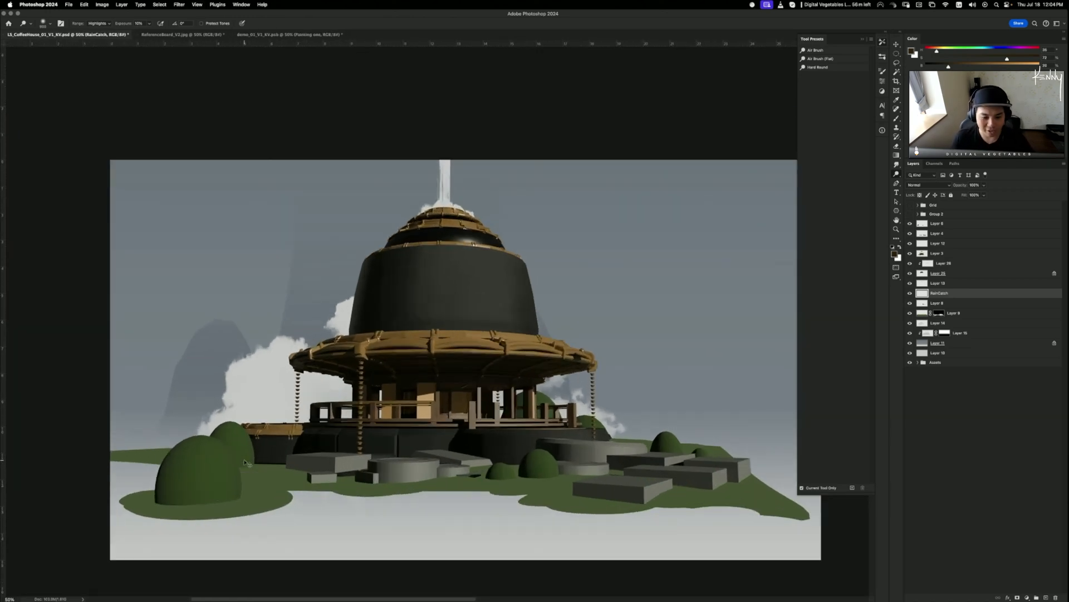
key("super+minus")
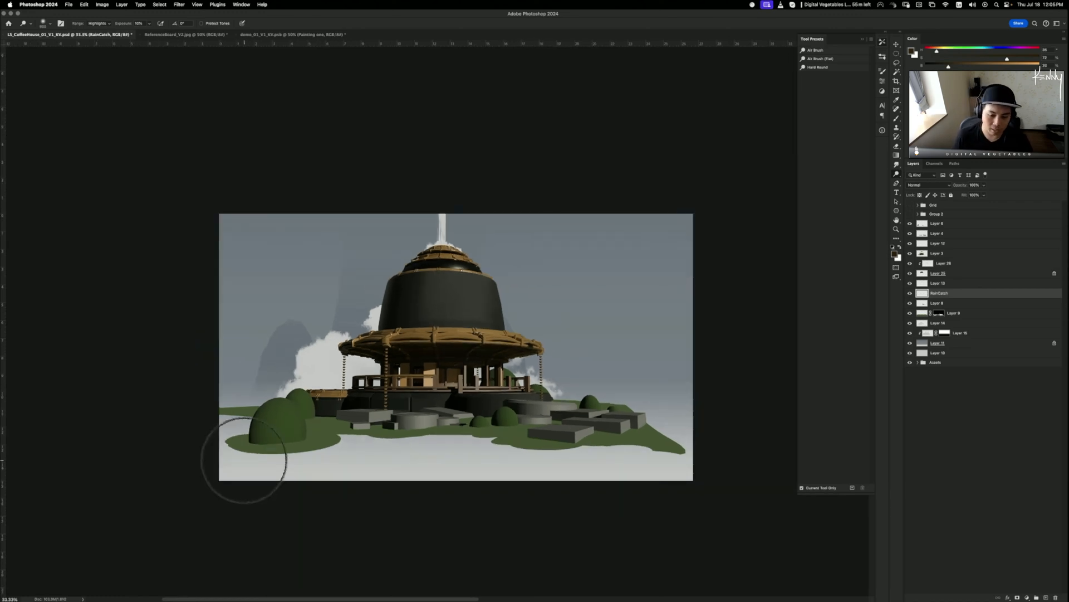
key("super+plus")
key("super+plus")
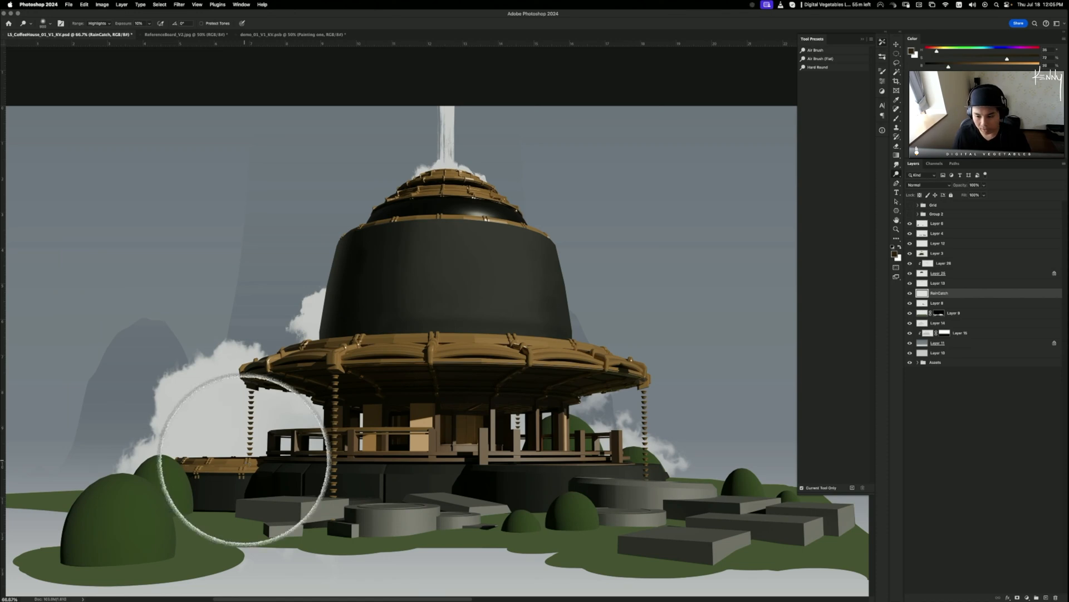
left_click_drag(522, 254, 518, 292)
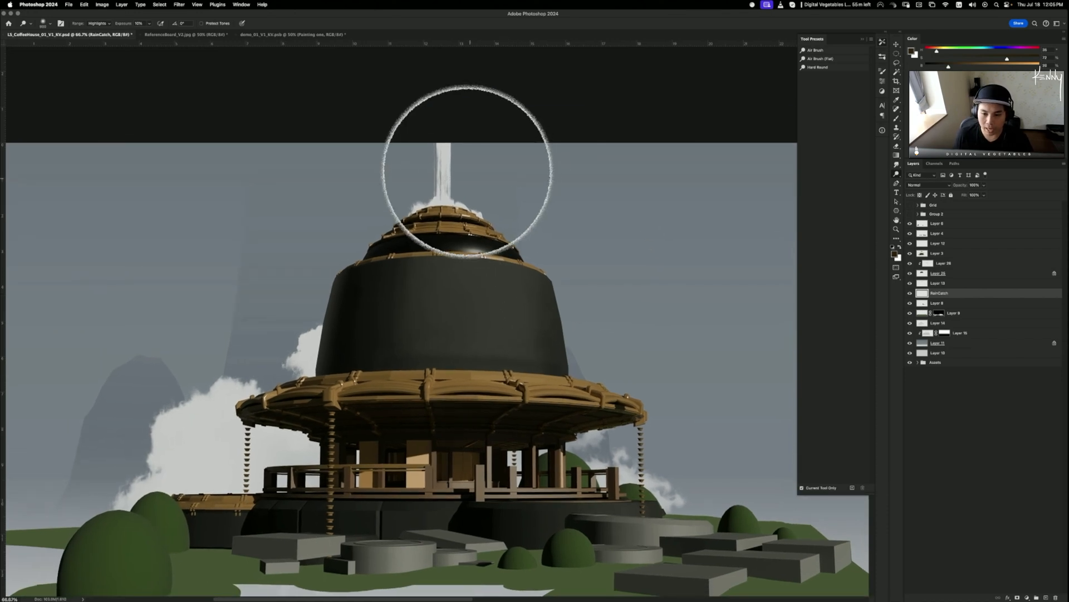
- Add a new layer clipped to the dome's layer, leaving the dome in place
key("v")
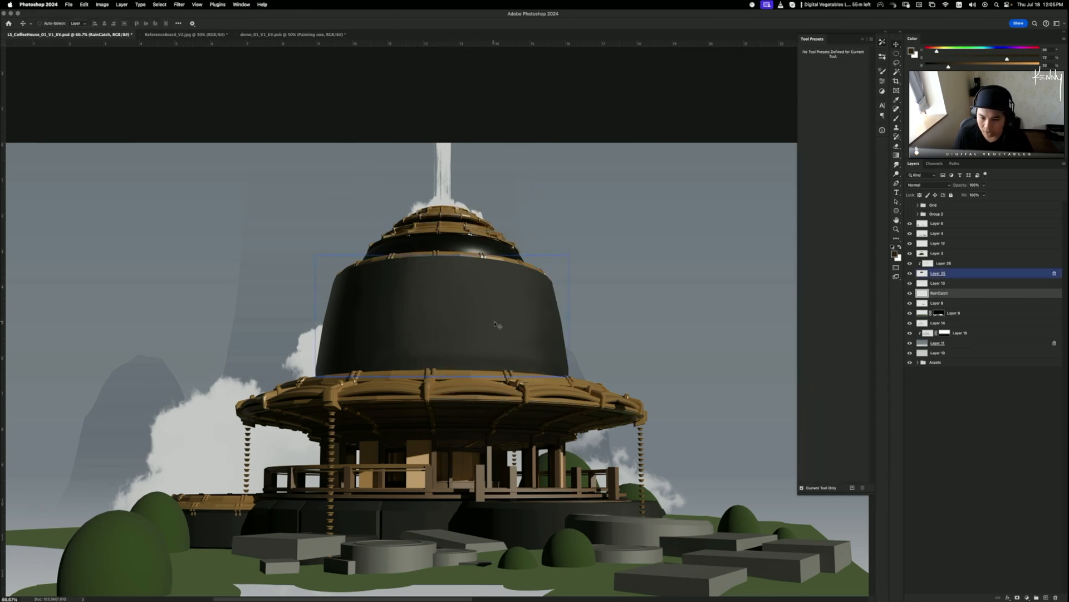
left_click_drag(499, 326, 509, 302)
key("super+z")
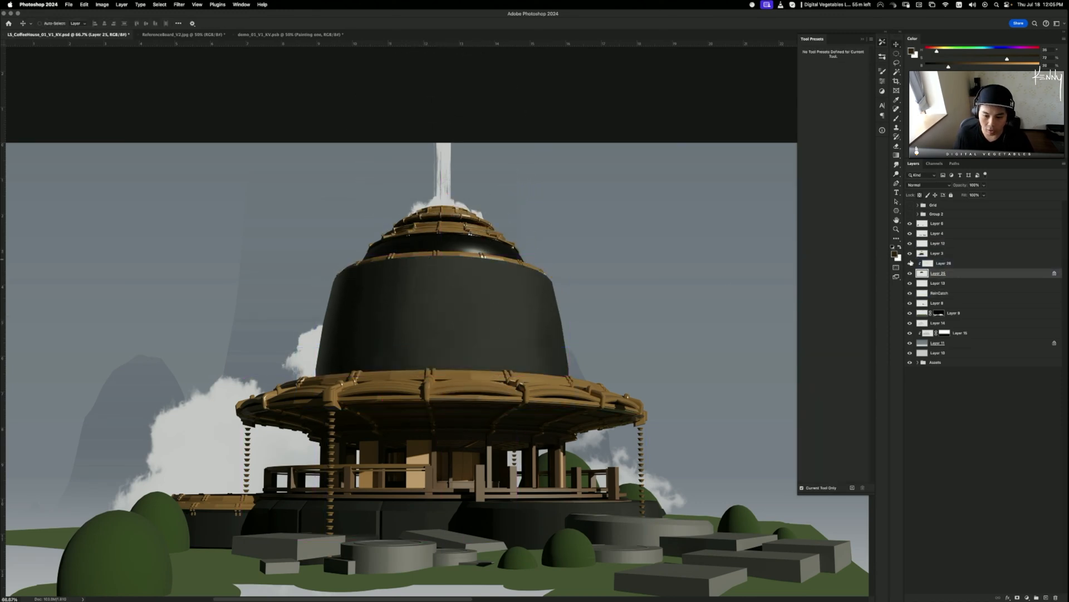
key("super+shift+alt+n")
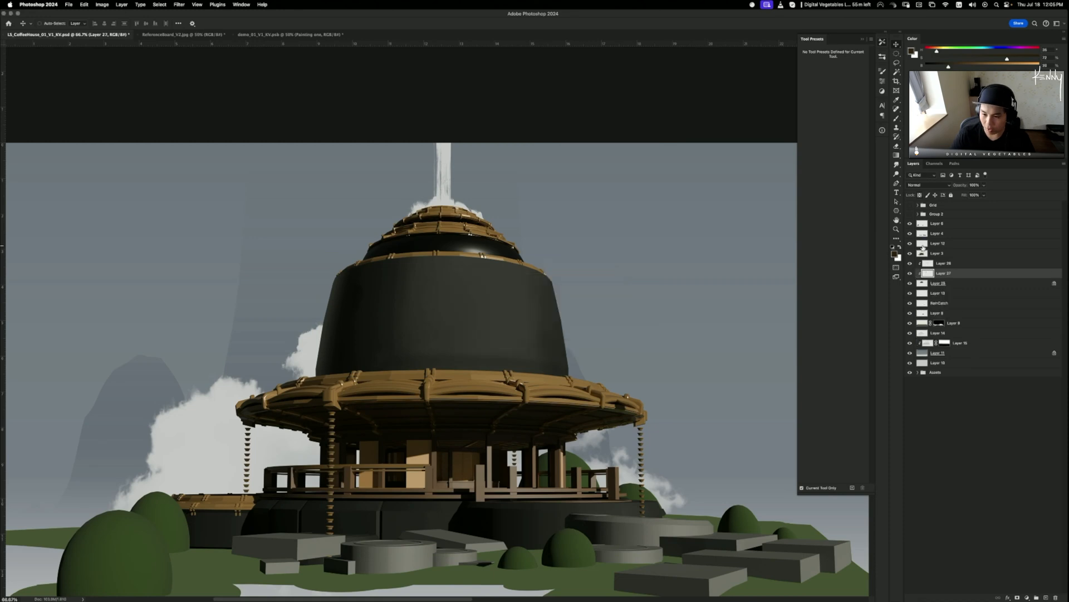
key("b")
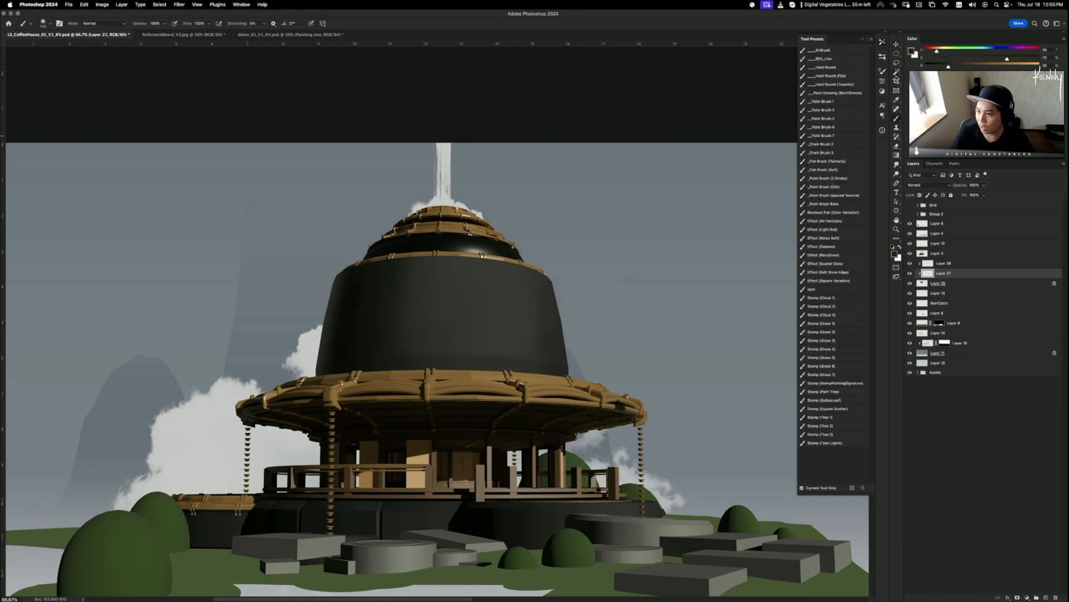
- Choose the back trees brush from the BES Brushes set in the brush library
left_click(883, 60)
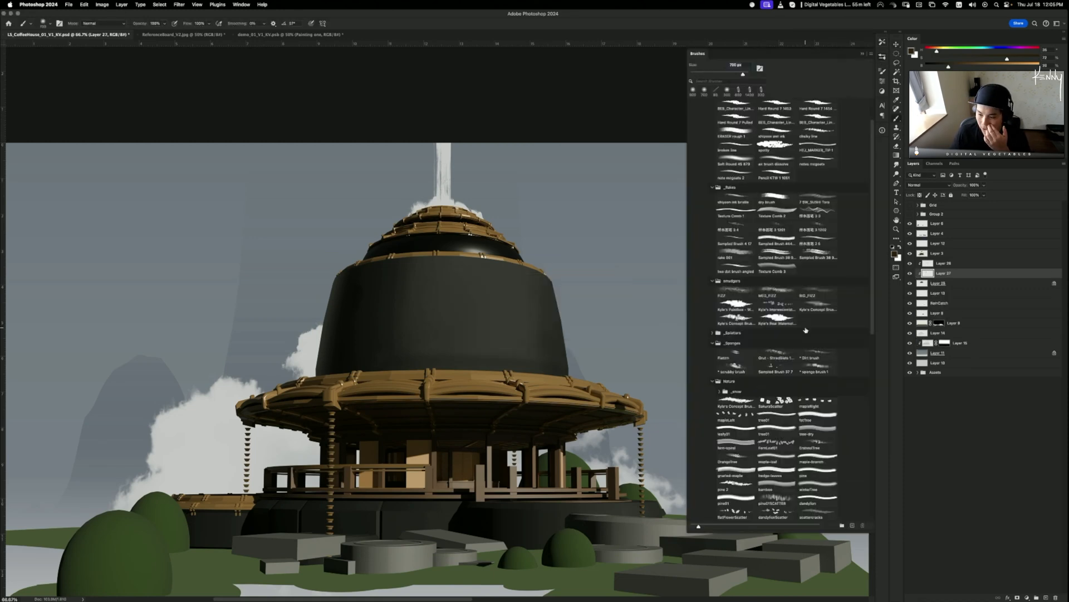
scroll(805, 329, "down", 10)
scroll(819, 346, "down", 3)
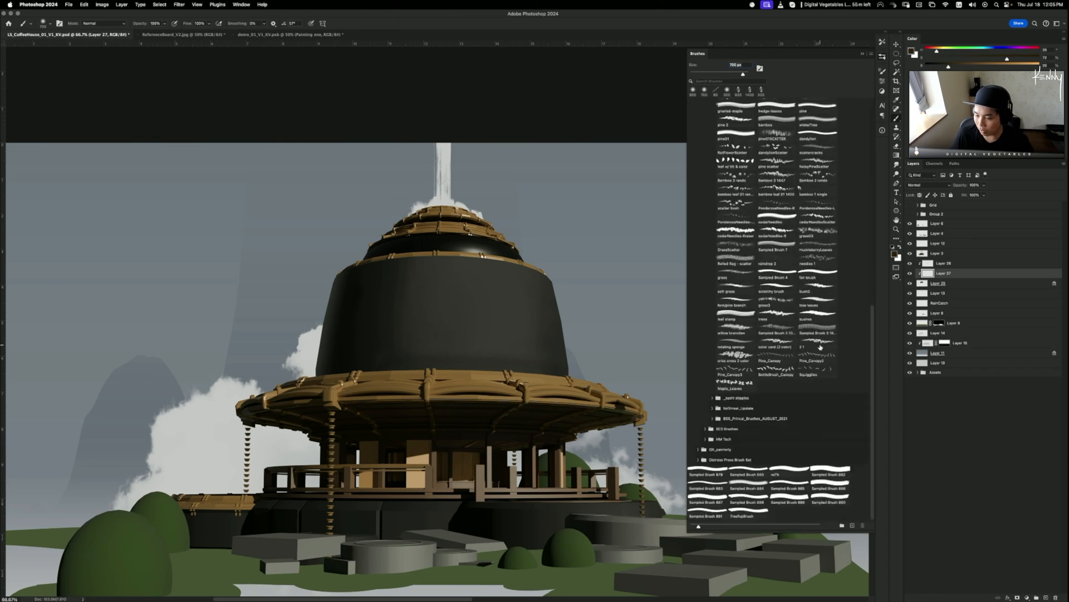
left_click(819, 316)
left_click(782, 316)
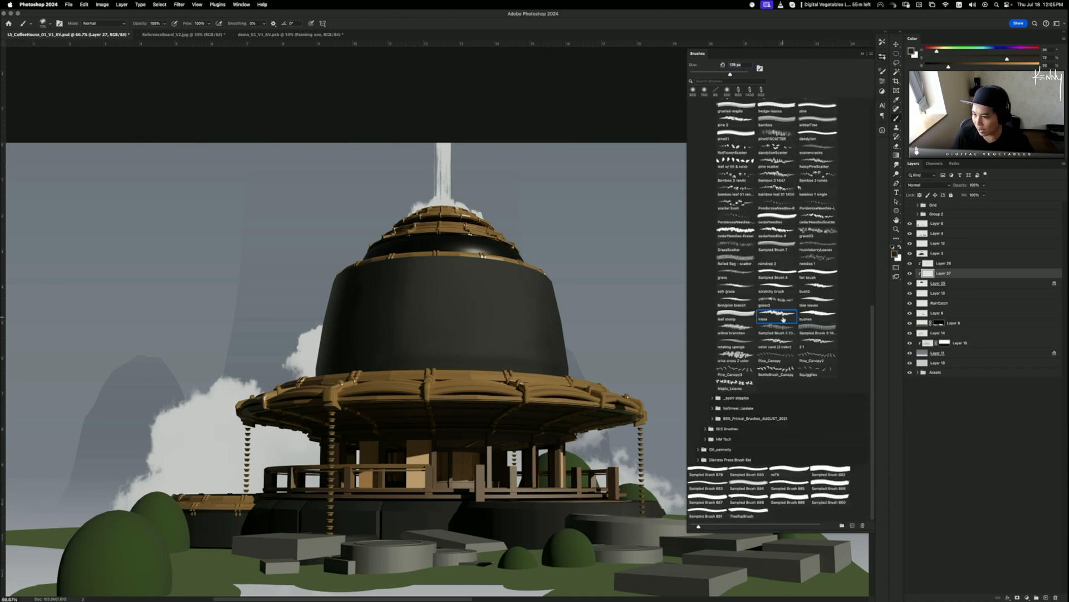
left_click(706, 429)
scroll(818, 392, "down", 10)
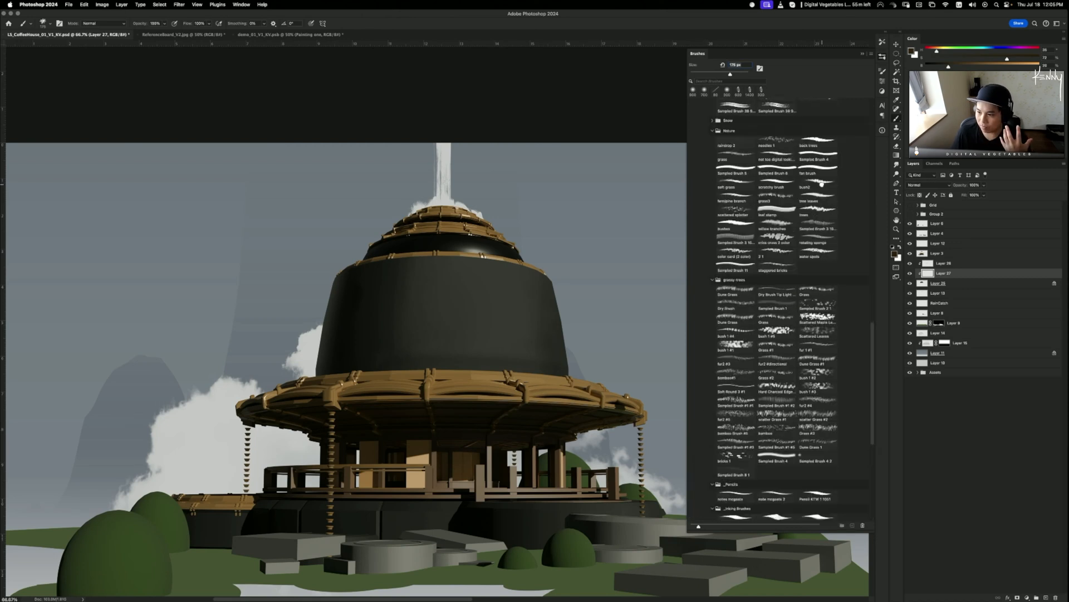
left_click(823, 197)
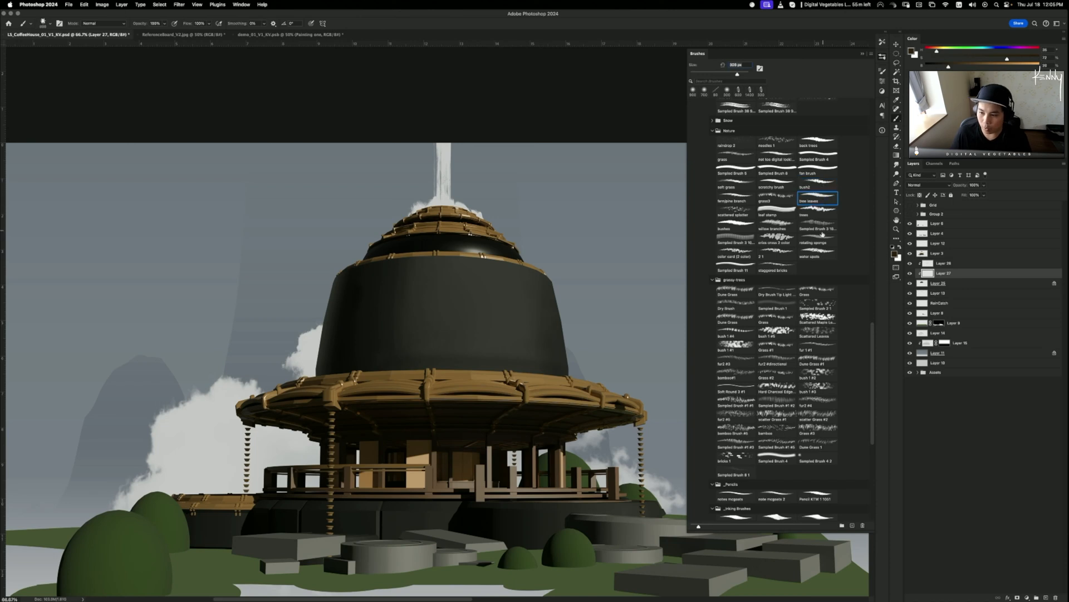
left_click(811, 253)
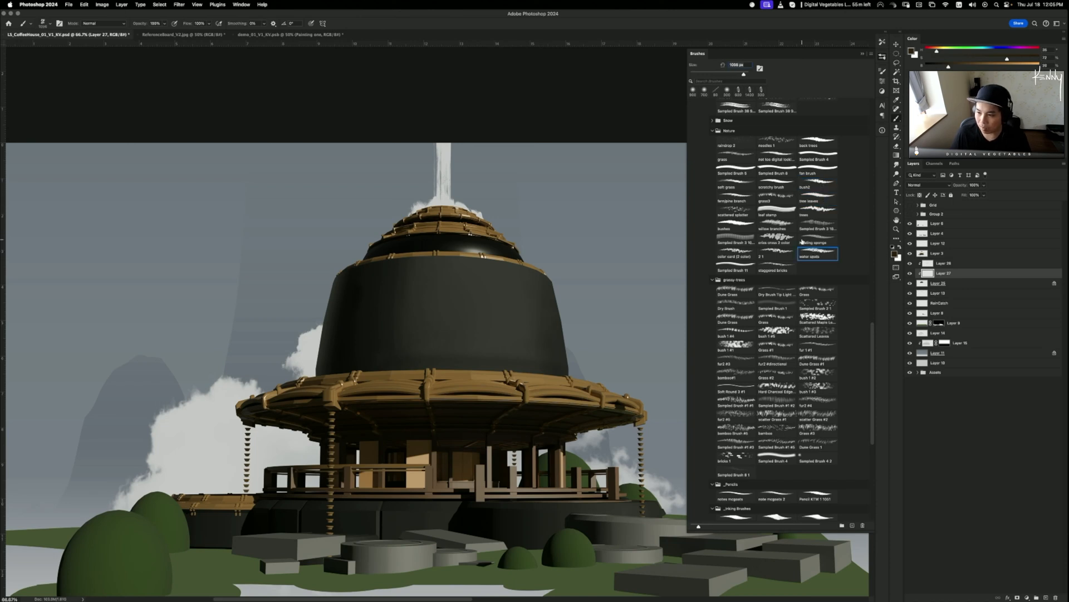
left_click(824, 142)
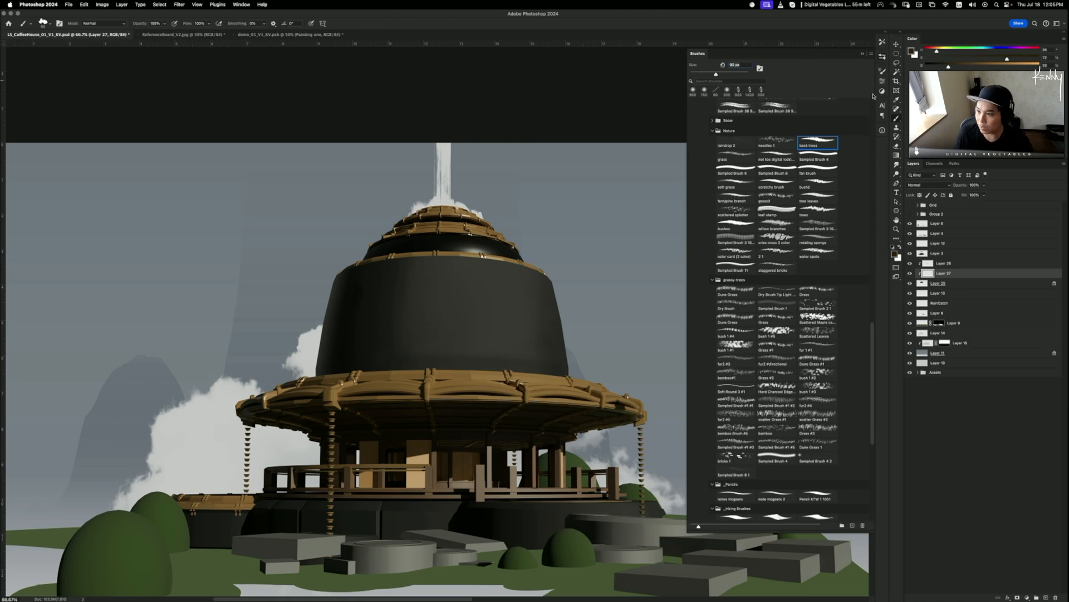
- Set the brush spacing to 159% and the size to 250 px
left_click(883, 71)
left_click_drag(817, 185, 846, 190)
key("bracketright")
key("bracketright")
key("bracketright")
key("bracketright")
key("bracketright")
key("bracketright")
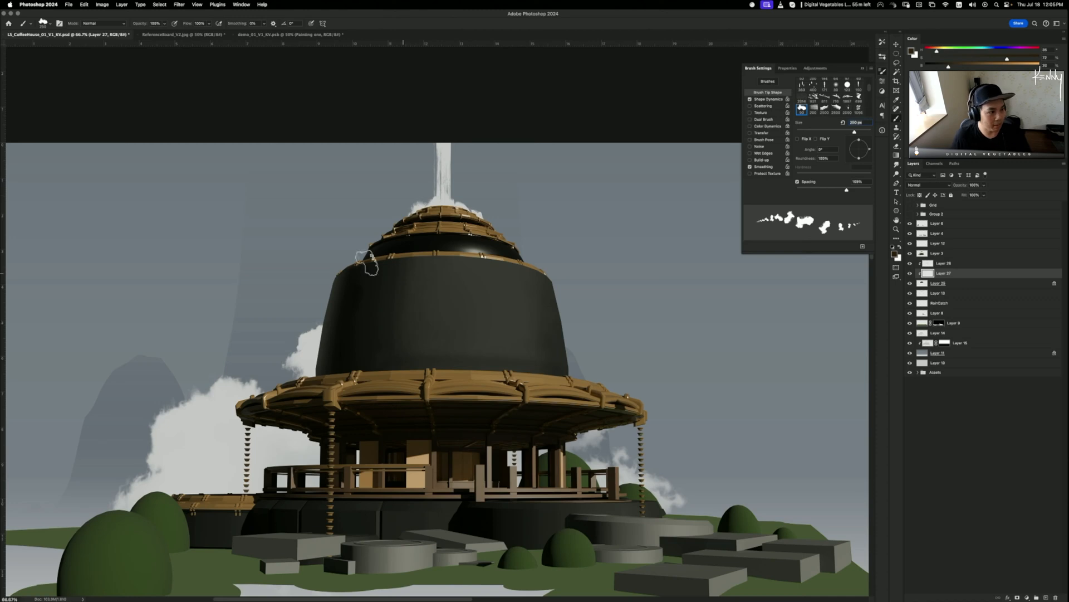
- Create Layer 28 above Layer 27 and show Brush Settings with the 200 px leafy brush
key("F5")
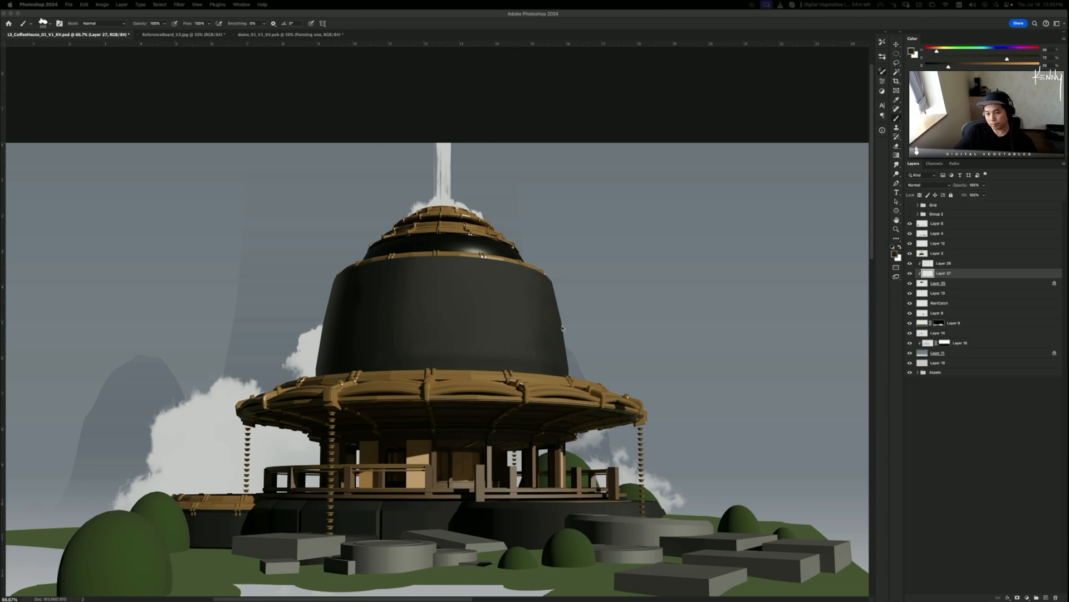
key("F5")
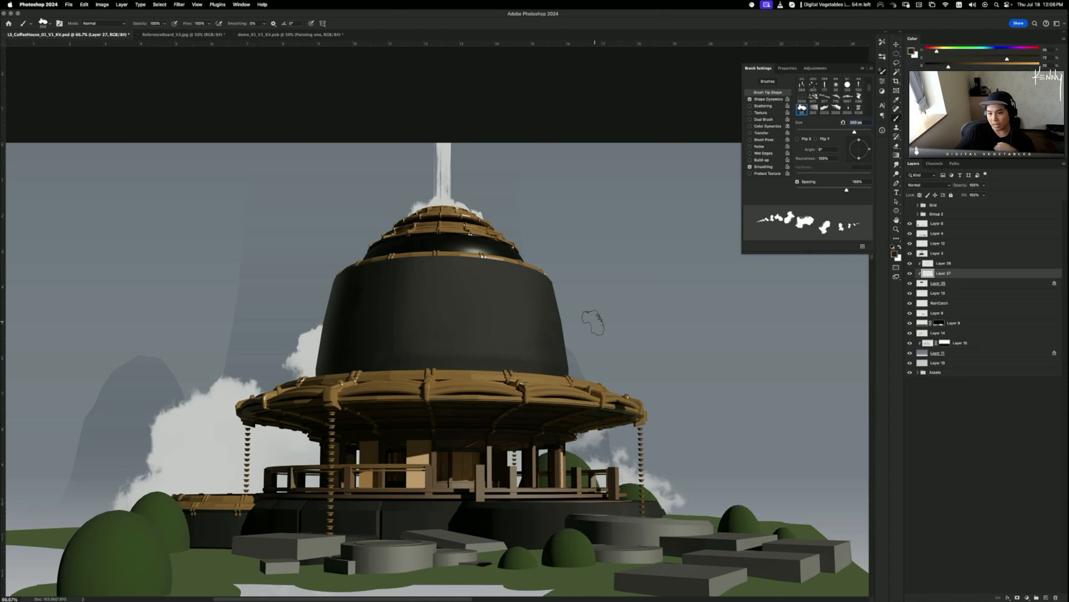
left_click(862, 69)
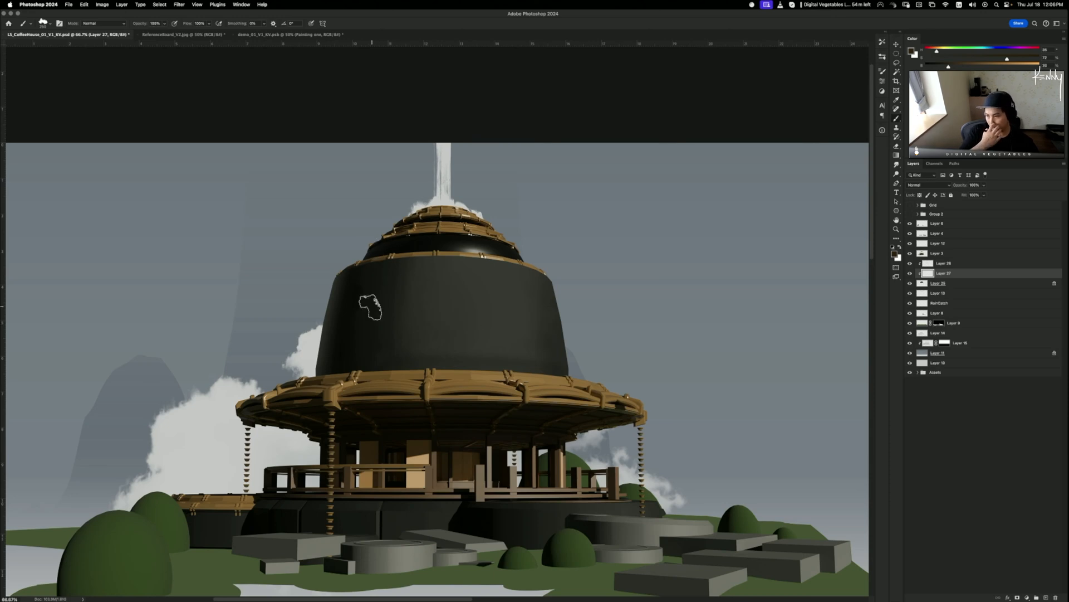
key("super+shift+n")
key("Return")
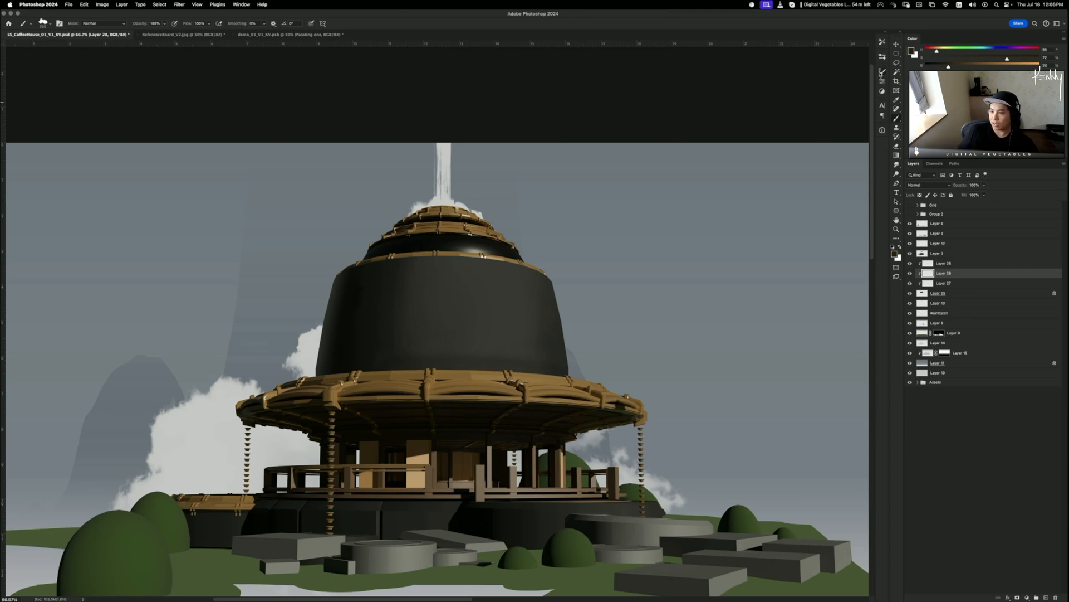
left_click(883, 72)
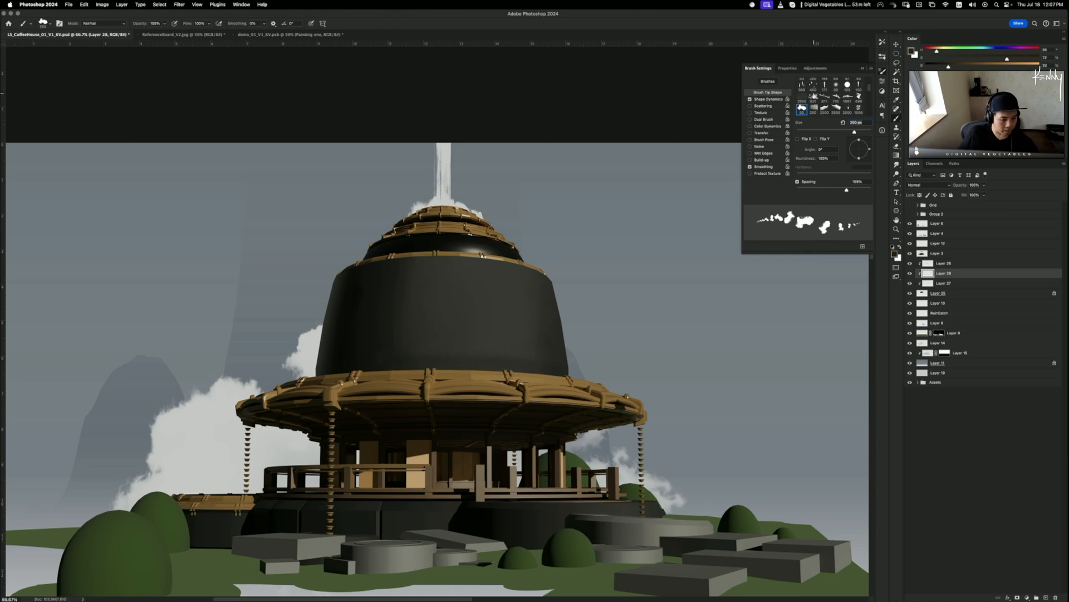
- Turn on Color Dynamics and paint a faint patch in the dome's sampled dark colour
left_click(765, 127)
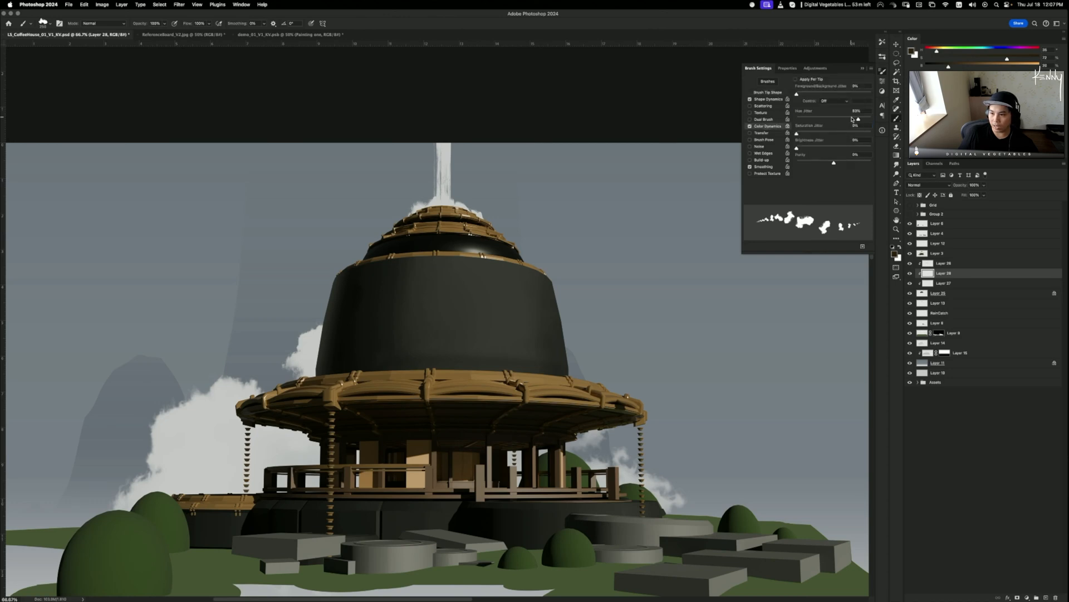
left_click(863, 69)
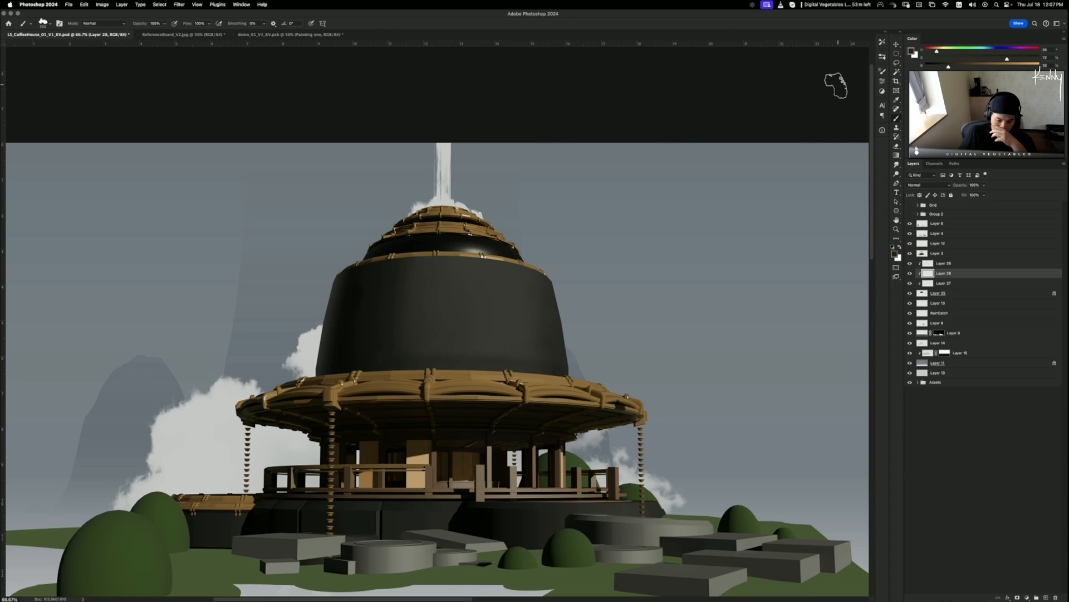
left_click(413, 331, "alt")
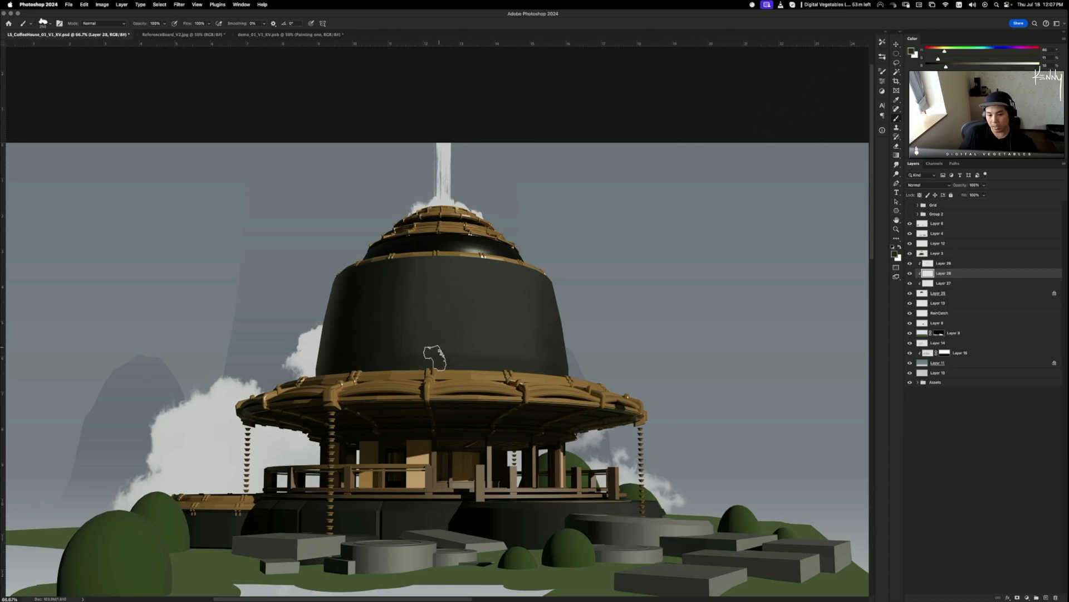
mouse_move(450, 347)
left_mouse_down()
mouse_move(432, 334)
mouse_move(438, 299)
mouse_move(416, 320)
mouse_move(400, 312)
mouse_move(365, 326)
mouse_move(385, 340)
mouse_move(434, 323)
mouse_move(391, 280)
mouse_move(375, 336)
left_mouse_up()
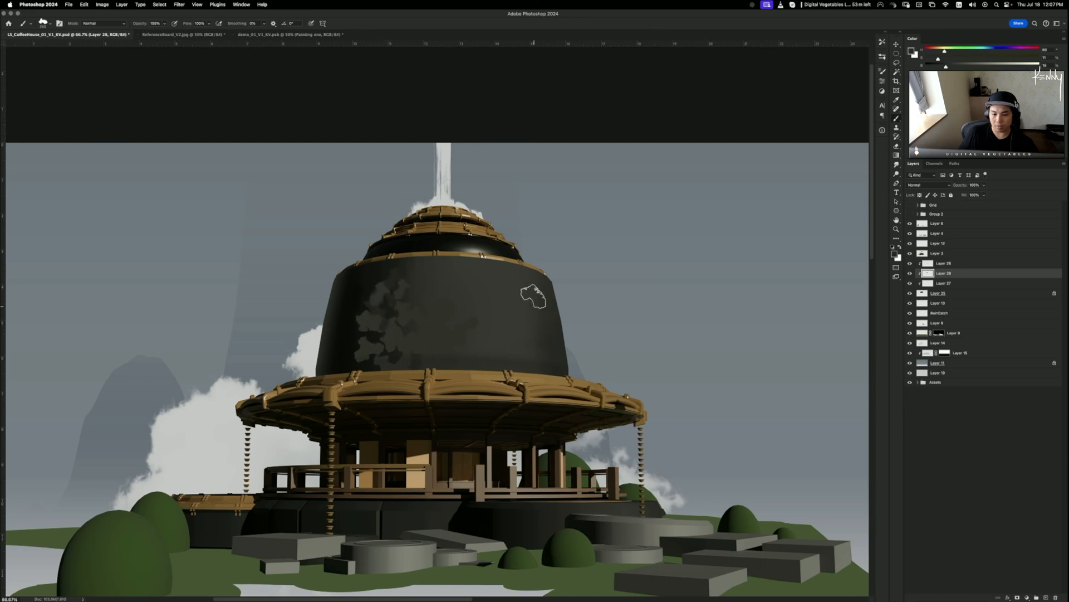
- Paint darker patchy texture across the dome's left side and reduce the brush size
left_click(882, 71)
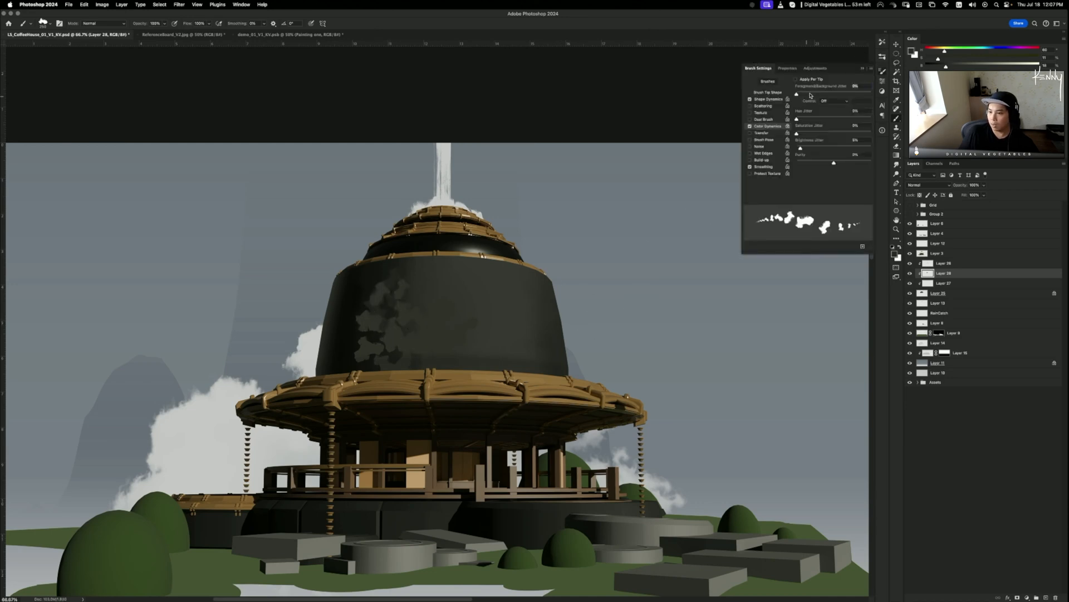
left_click(862, 69)
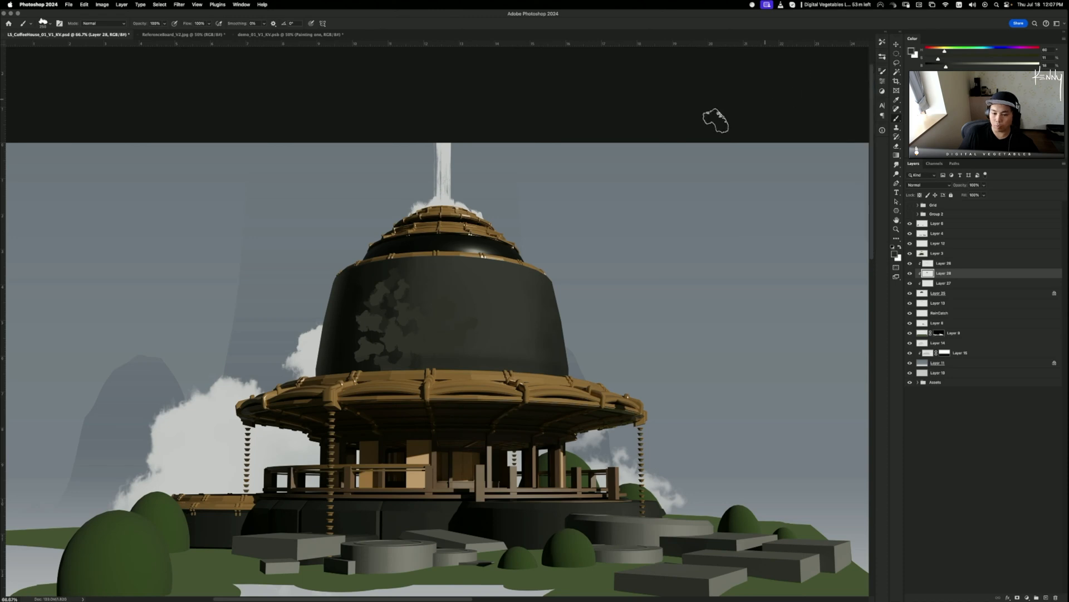
mouse_move(379, 329)
left_mouse_down()
mouse_move(381, 361)
mouse_move(397, 352)
mouse_move(377, 334)
mouse_move(342, 343)
mouse_move(340, 357)
mouse_move(347, 362)
mouse_move(344, 291)
mouse_move(374, 268)
mouse_move(371, 283)
mouse_move(398, 269)
mouse_move(386, 264)
mouse_move(357, 269)
mouse_move(400, 277)
mouse_move(418, 300)
mouse_move(418, 164)
mouse_move(449, 344)
mouse_move(413, 321)
mouse_move(406, 354)
mouse_move(439, 328)
mouse_move(445, 353)
mouse_move(476, 348)
mouse_move(493, 362)
mouse_move(487, 370)
mouse_move(501, 357)
mouse_move(488, 332)
mouse_move(517, 372)
mouse_move(529, 366)
mouse_move(552, 328)
mouse_move(549, 338)
mouse_move(541, 309)
mouse_move(531, 323)
mouse_move(548, 293)
mouse_move(531, 308)
mouse_move(522, 282)
mouse_move(487, 249)
left_mouse_up()
key("bracketleft")
key("bracketleft")
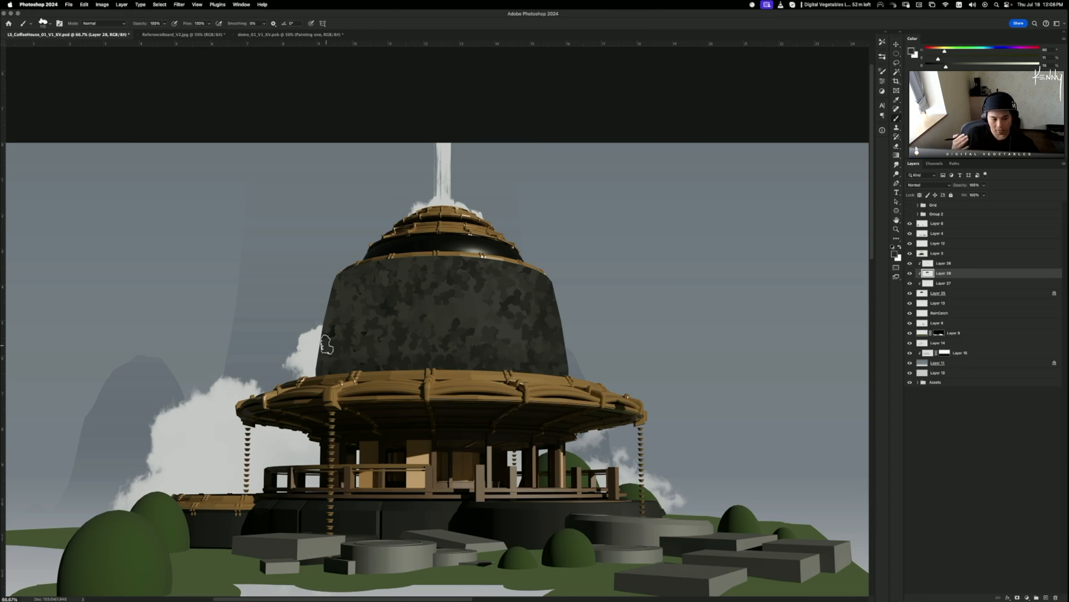
- Sample a lighter grey from the dome and dab lighter patches, shrinking the brush to 35
left_click(491, 309, "alt")
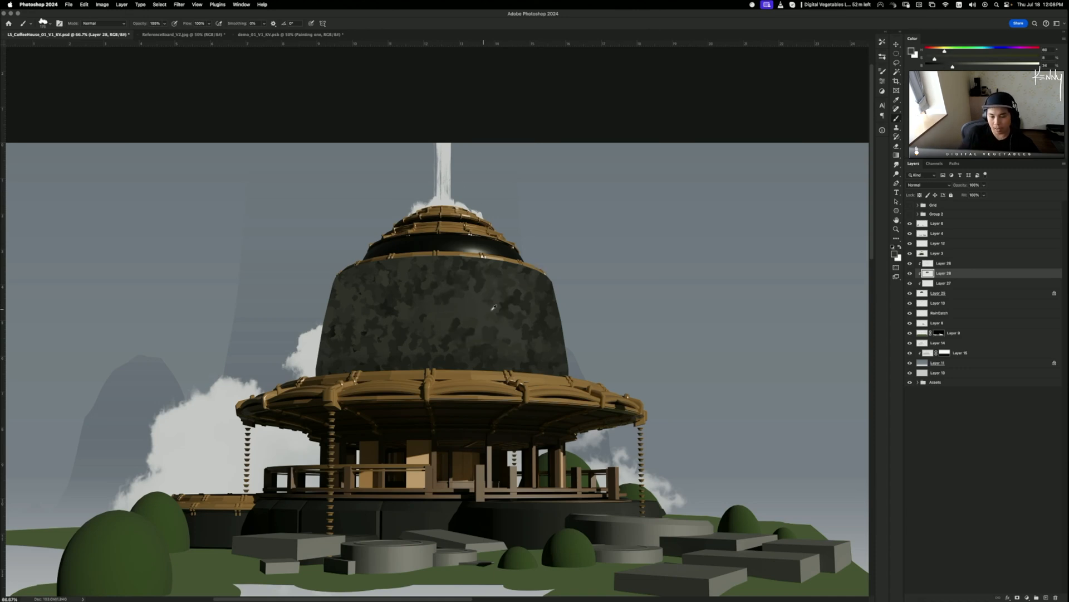
mouse_move(479, 297)
left_mouse_down()
mouse_move(490, 310)
mouse_move(486, 332)
left_mouse_up()
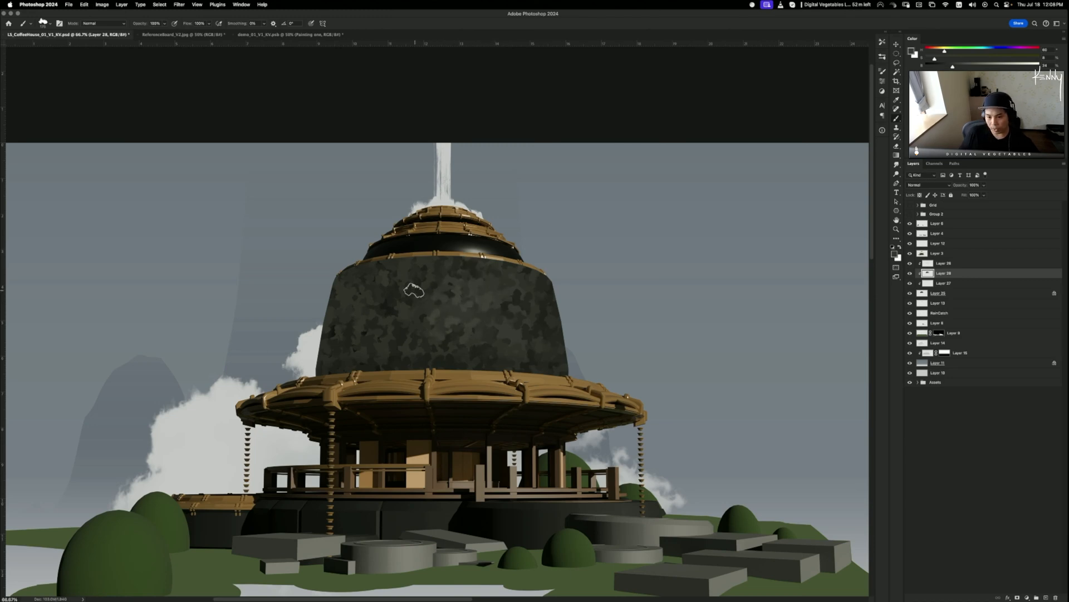
key("bracketleft")
key("bracketleft")
key("bracketleft")
key("bracketleft")
key("bracketleft")
key("bracketleft")
key("bracketleft")
key("bracketleft")
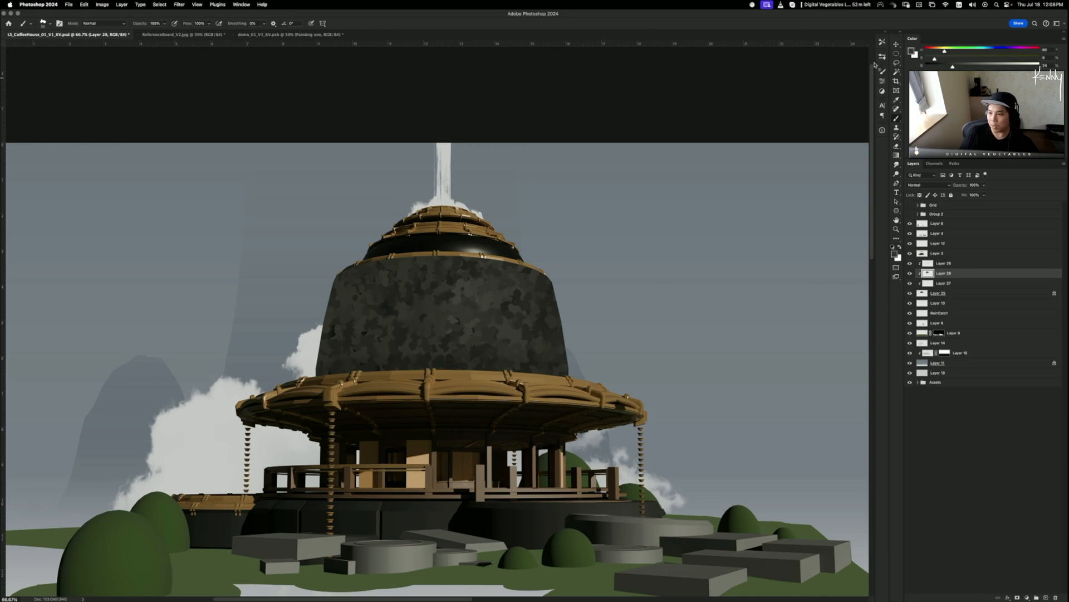
key("F5")
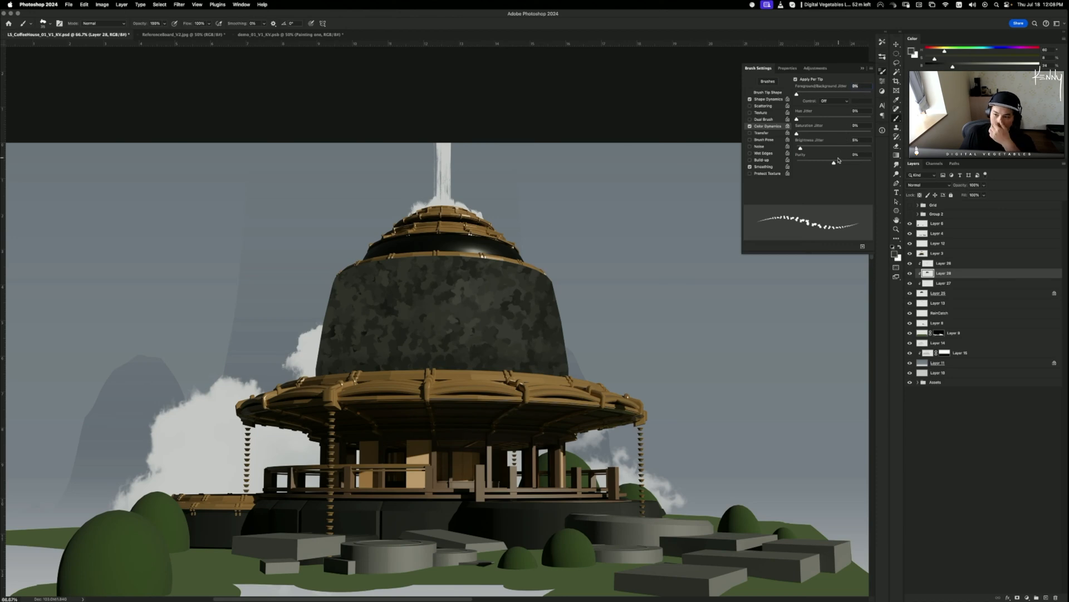
- Raise the brush tip spacing to 1000% and switch to the Smudge tool
left_click(780, 93)
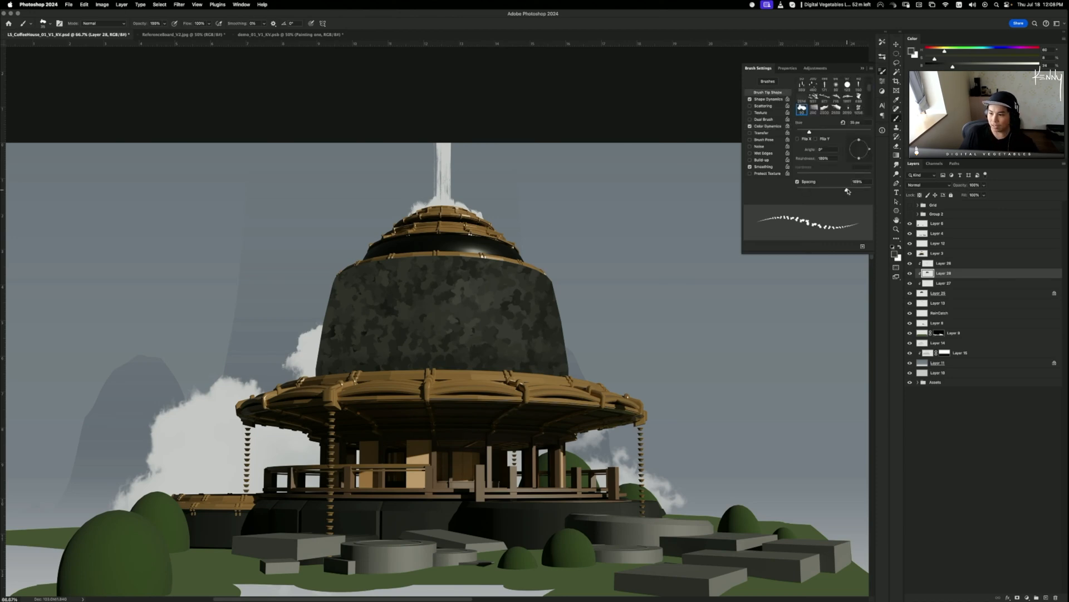
left_click_drag(847, 191, 885, 188)
left_click(862, 68)
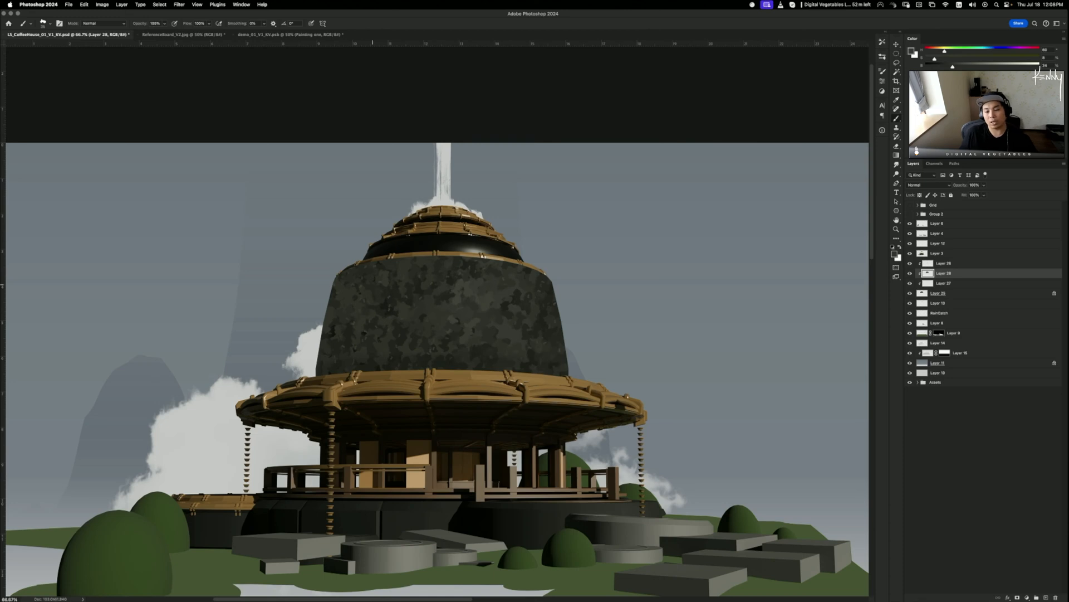
key("r")
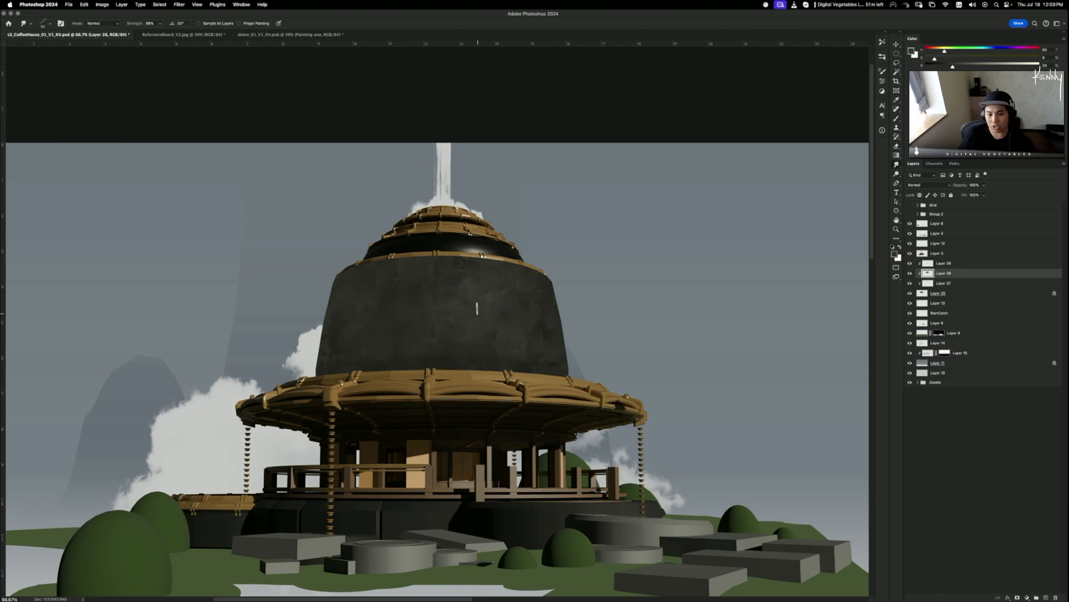
- Undo the last change and start a new layer with the '_Paint Brush 1' preset
key("super+z")
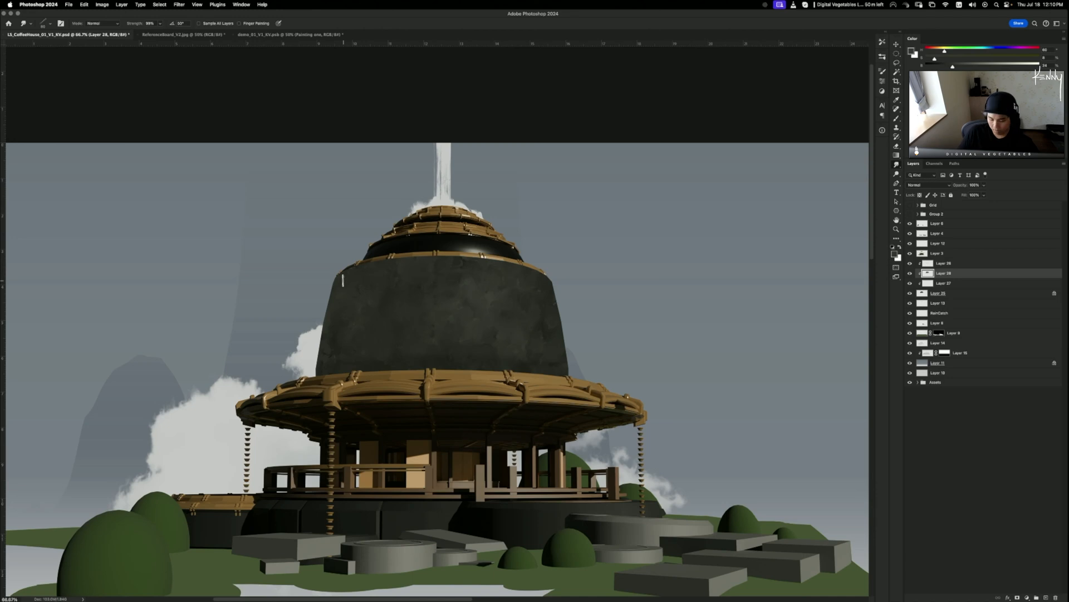
key("super+shift+alt+n")
key("b")
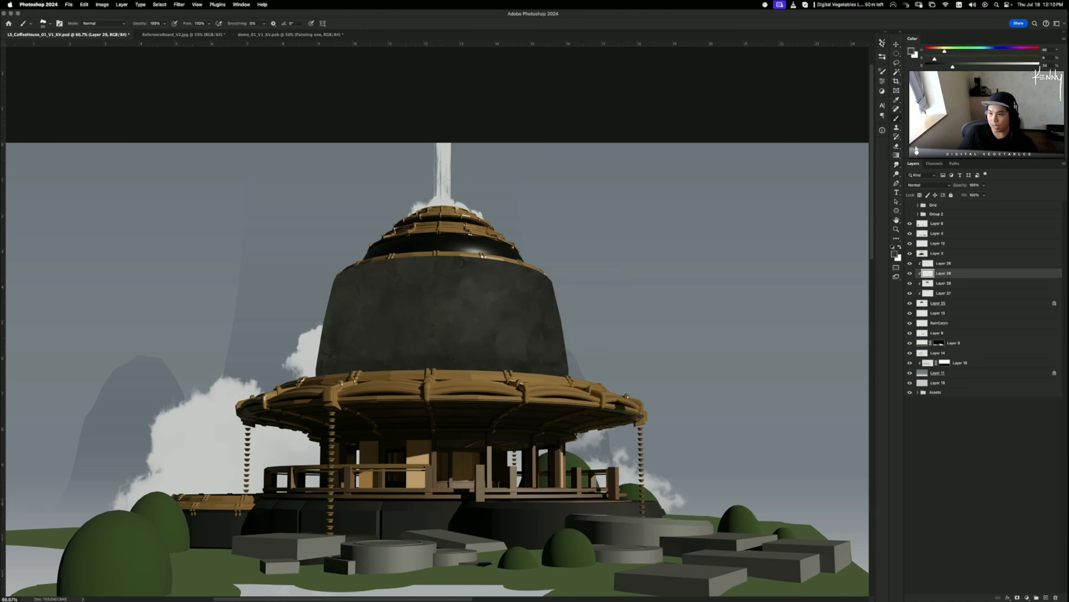
left_click(882, 43)
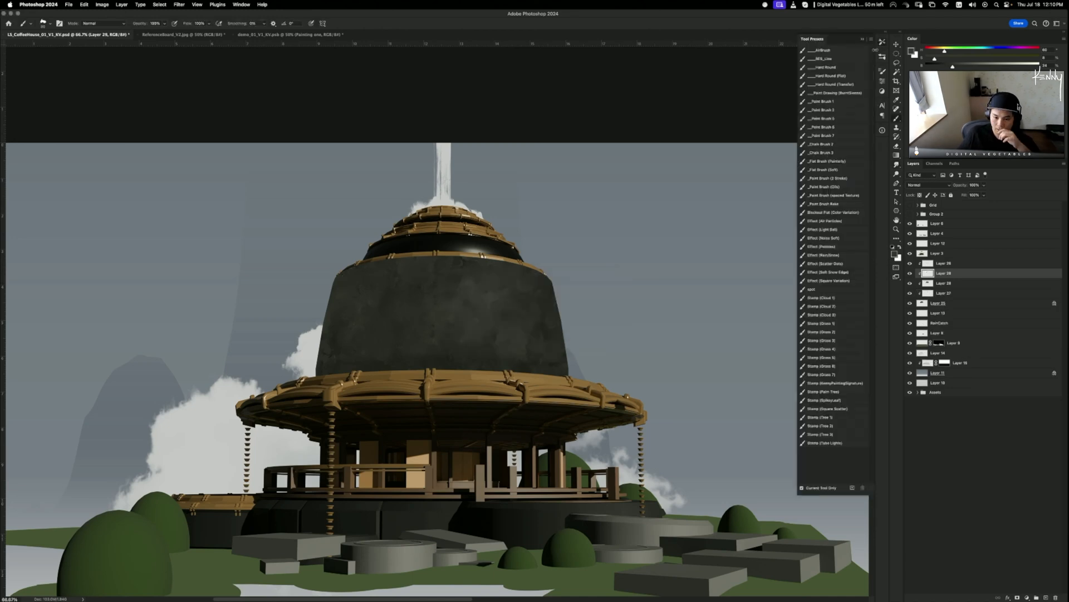
left_click(845, 103)
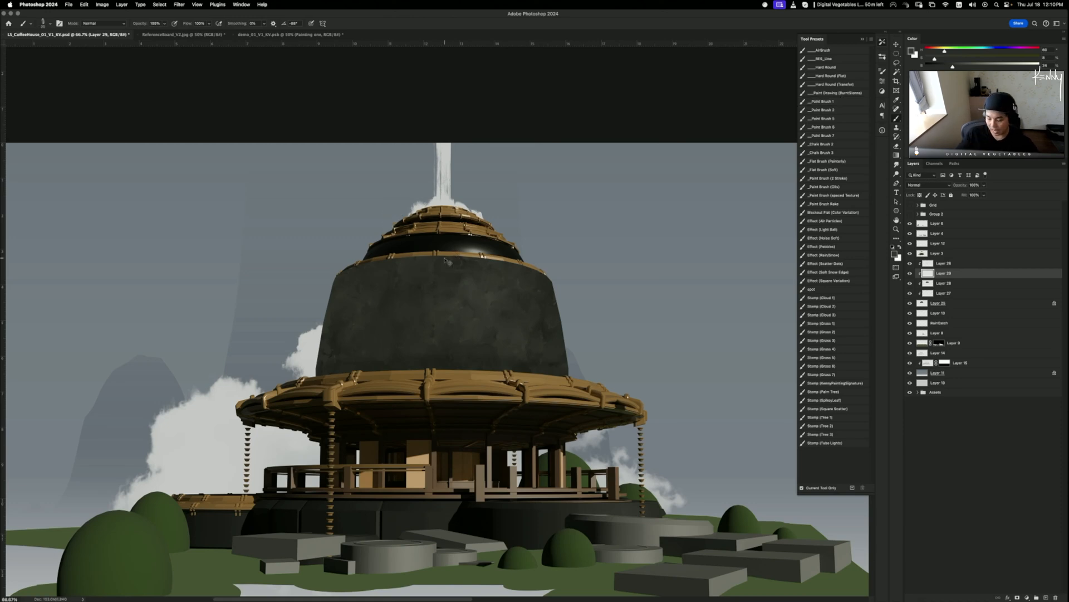
- Zoom to 300% on the dome's upper edge and sample a dome colour for cracks
key("super+plus")
key("super+plus")
key("super+plus")
left_click_drag(575, 272, 263, 432)
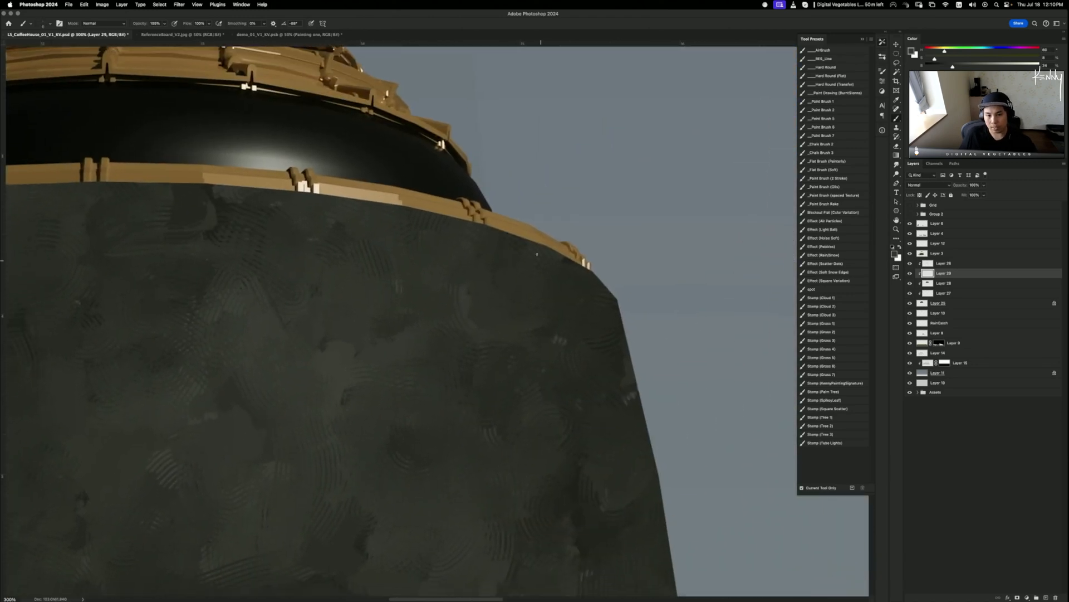
left_click(215, 203, "alt")
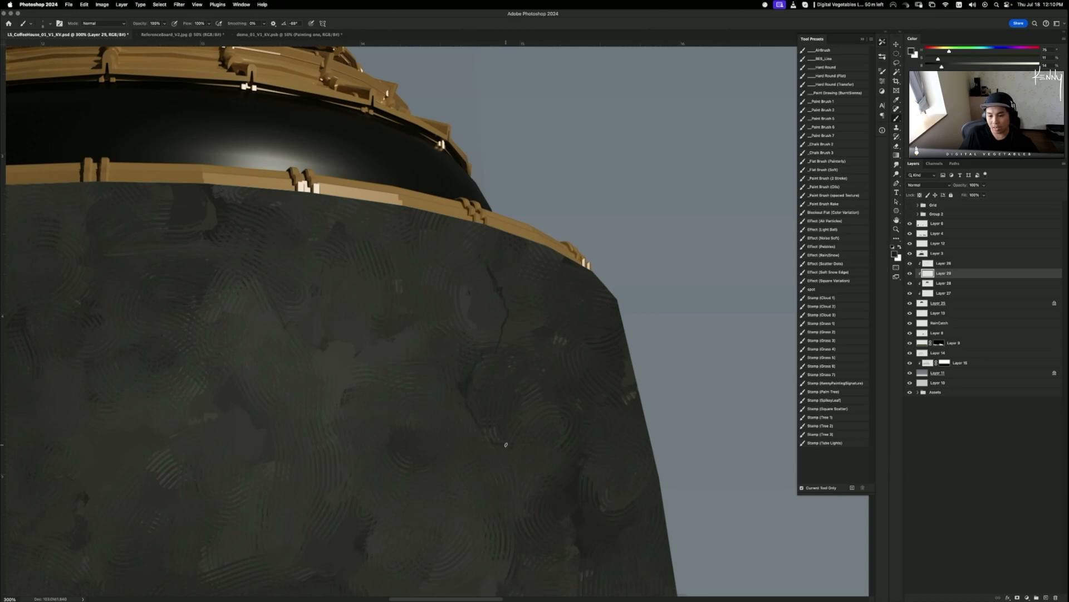
scroll(516, 406, "down", 3)
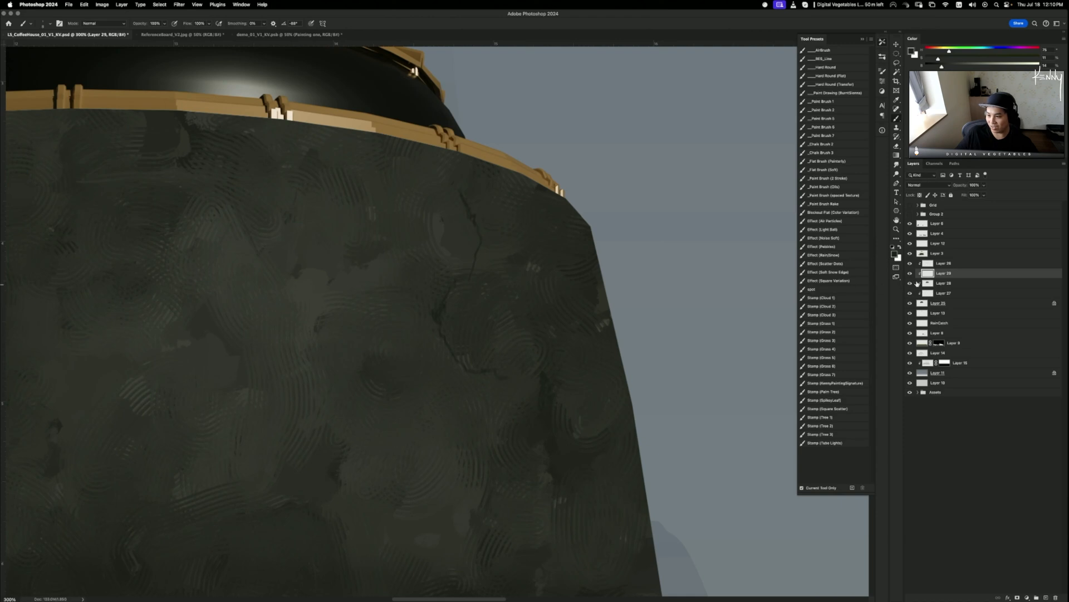
- Merge the clipped texture and crack layers down into Layer 25
left_click(939, 303)
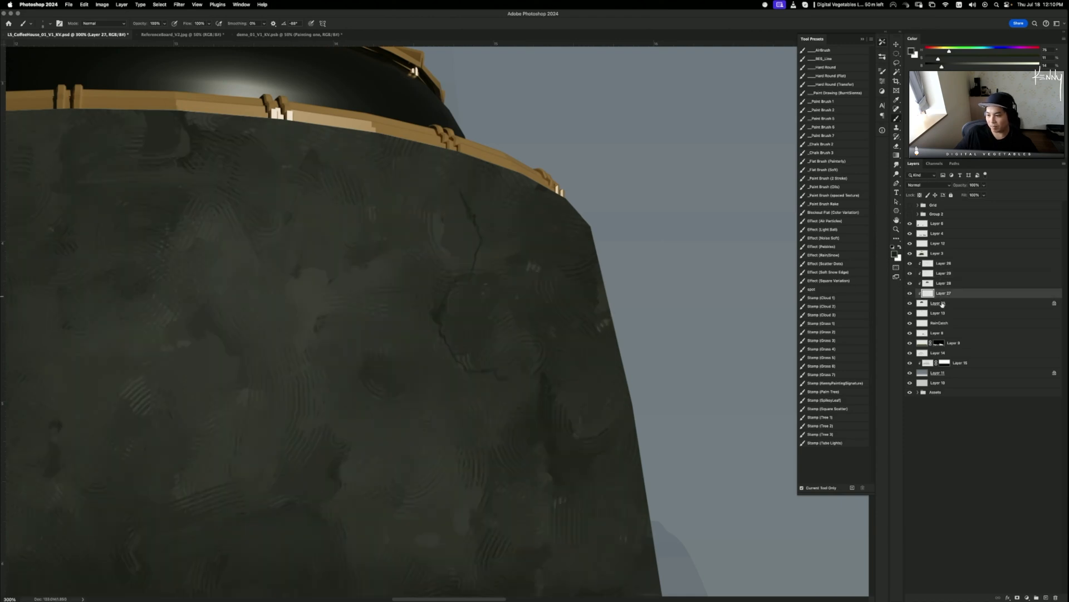
key("ctrl+e")
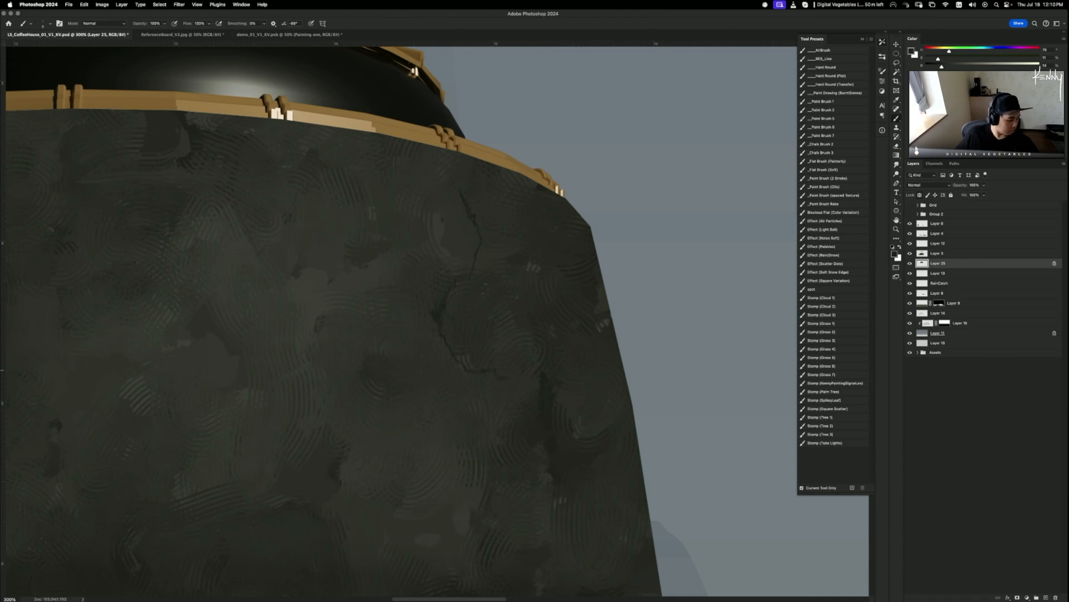
key("super+Tab")
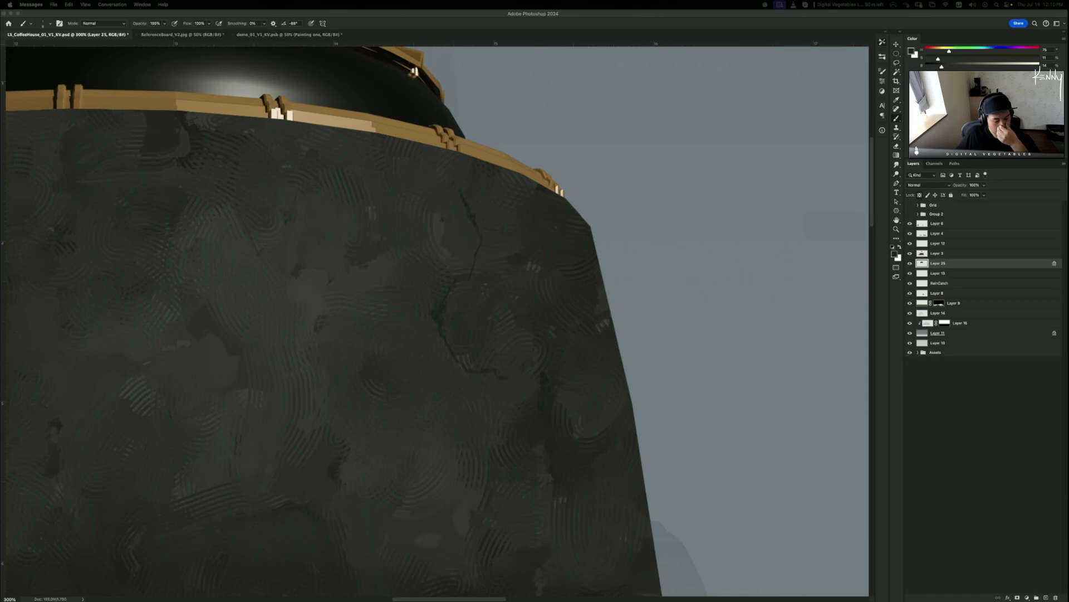
key("super+Tab")
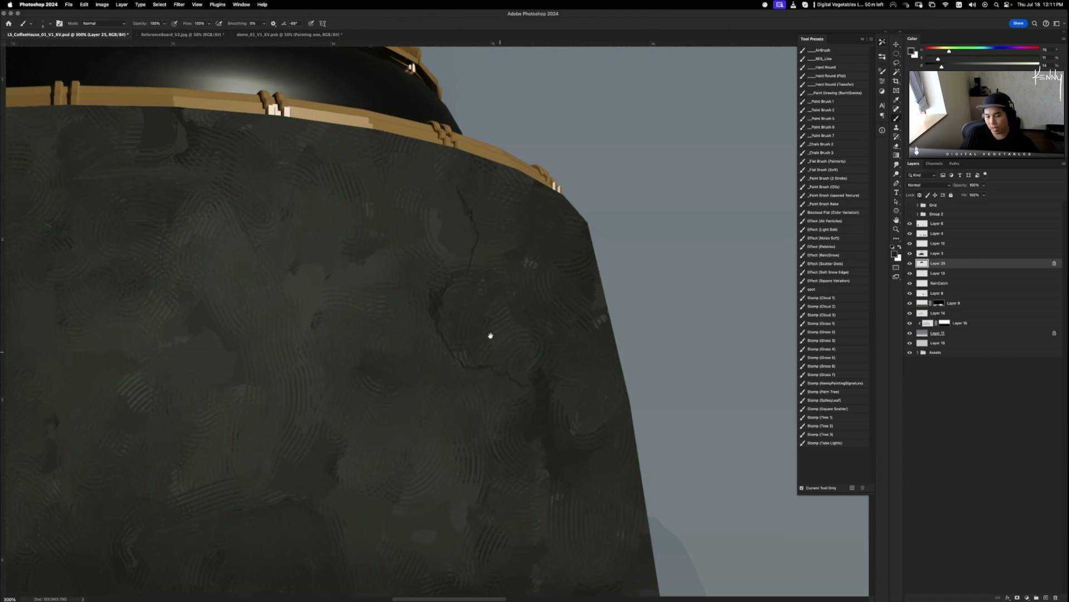
- Pan around the lower and upper-right dome and sample a dome surface colour
left_click_drag(491, 337, 462, 282)
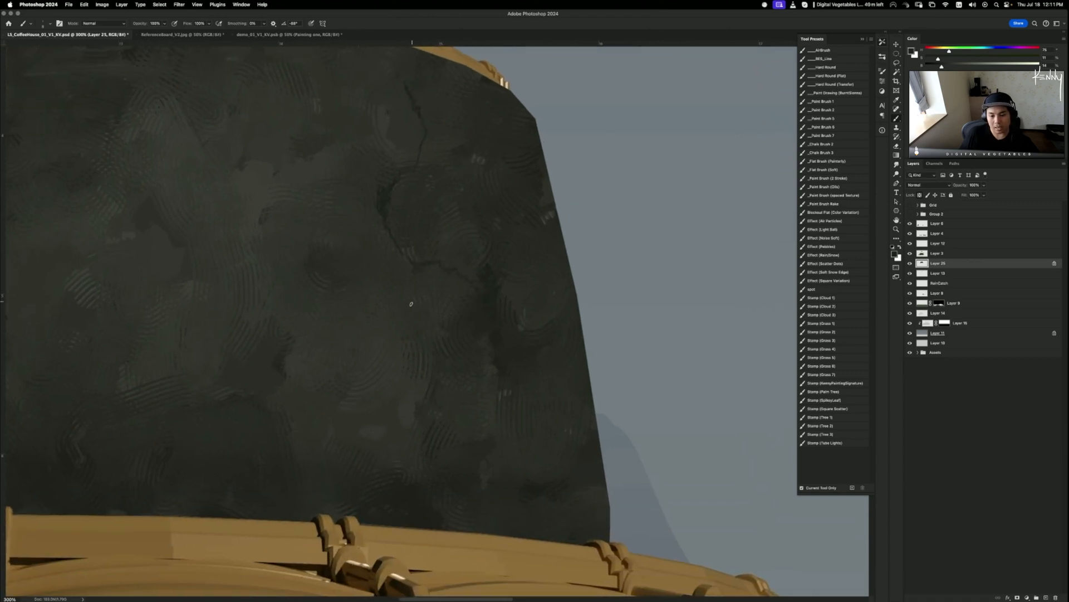
scroll(439, 374, "up", 5)
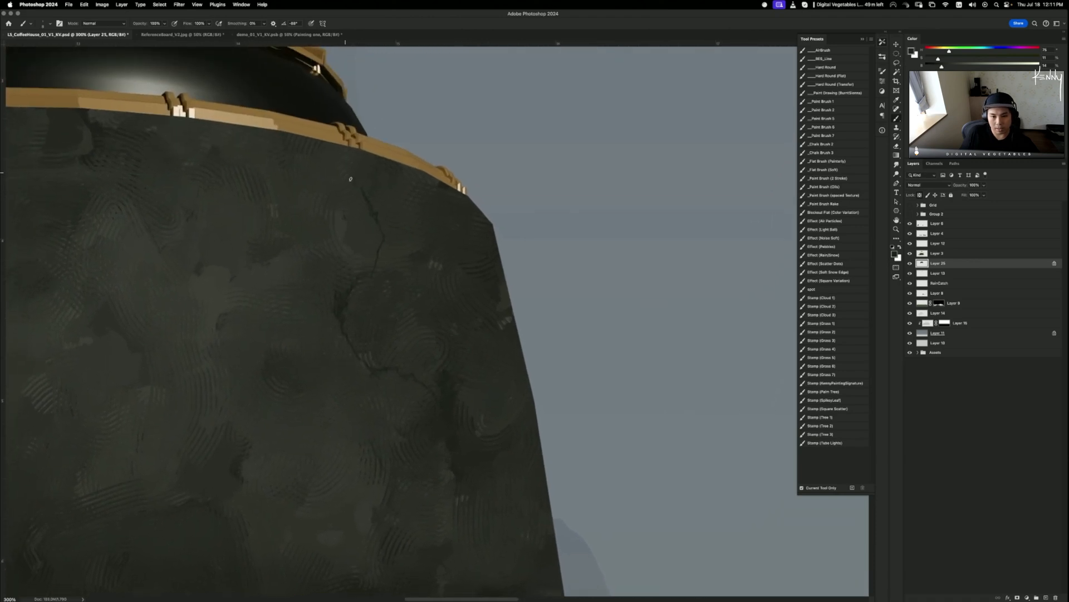
left_click(94, 130, "alt")
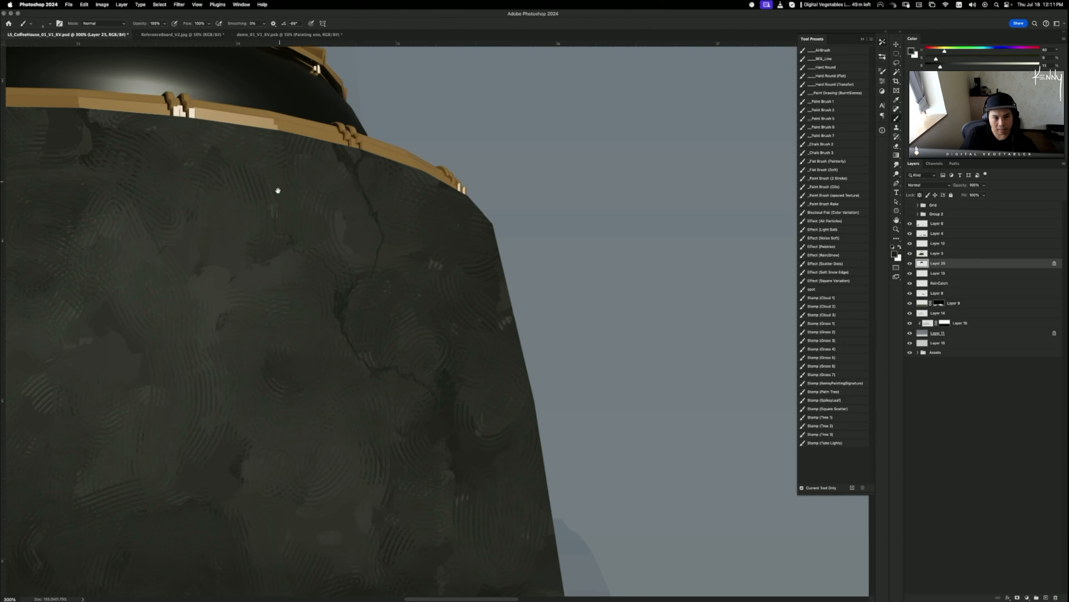
mouse_move(276, 188)
left_mouse_down()
mouse_move(369, 279)
mouse_move(469, 290)
left_mouse_up()
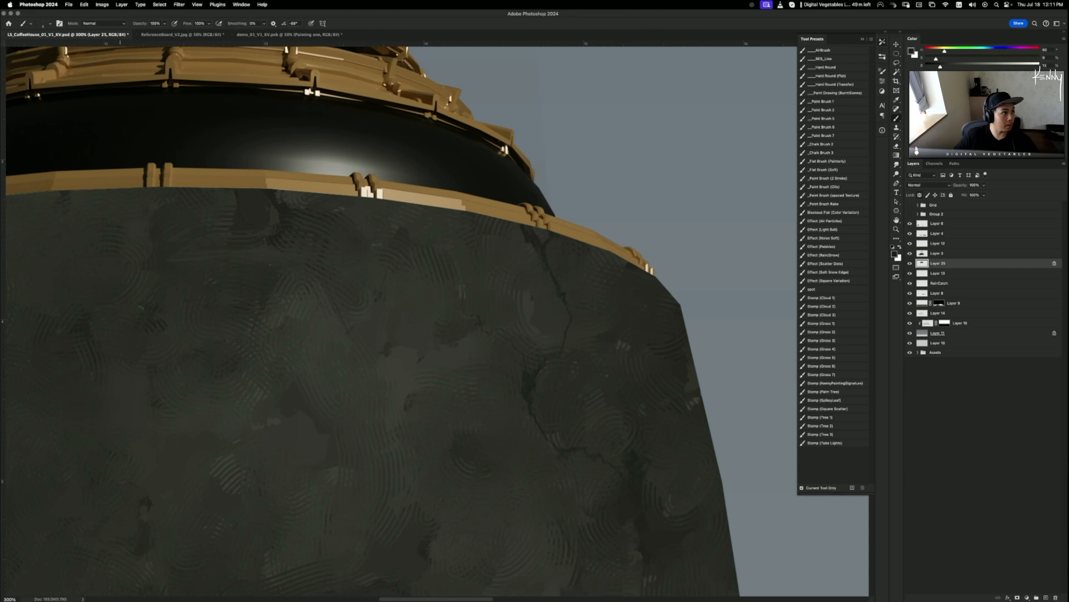
key("super+Tab")
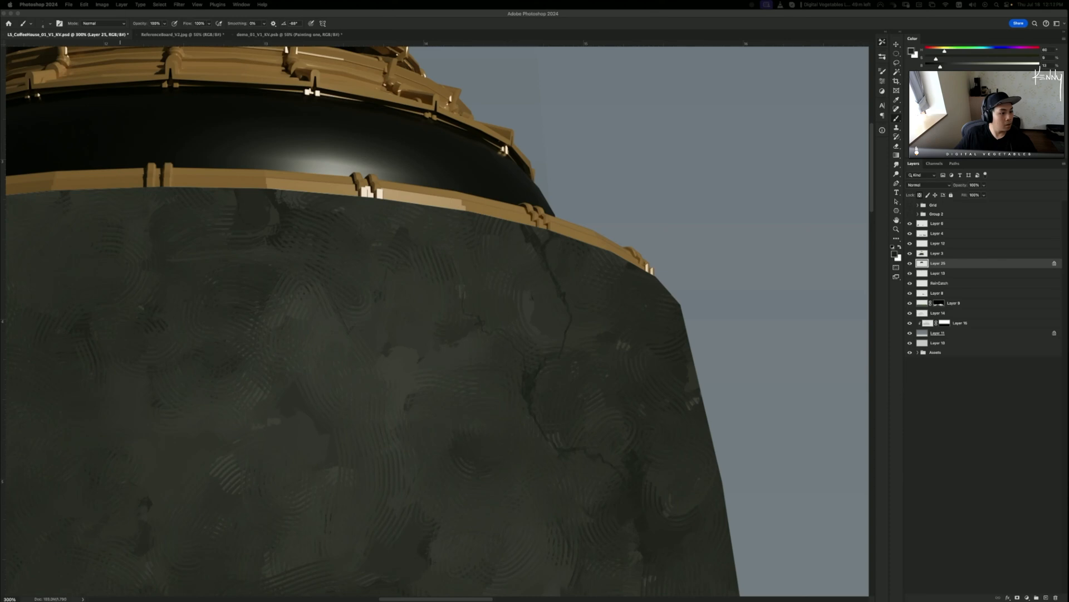
left_click_drag(510, 5, 578, 13)
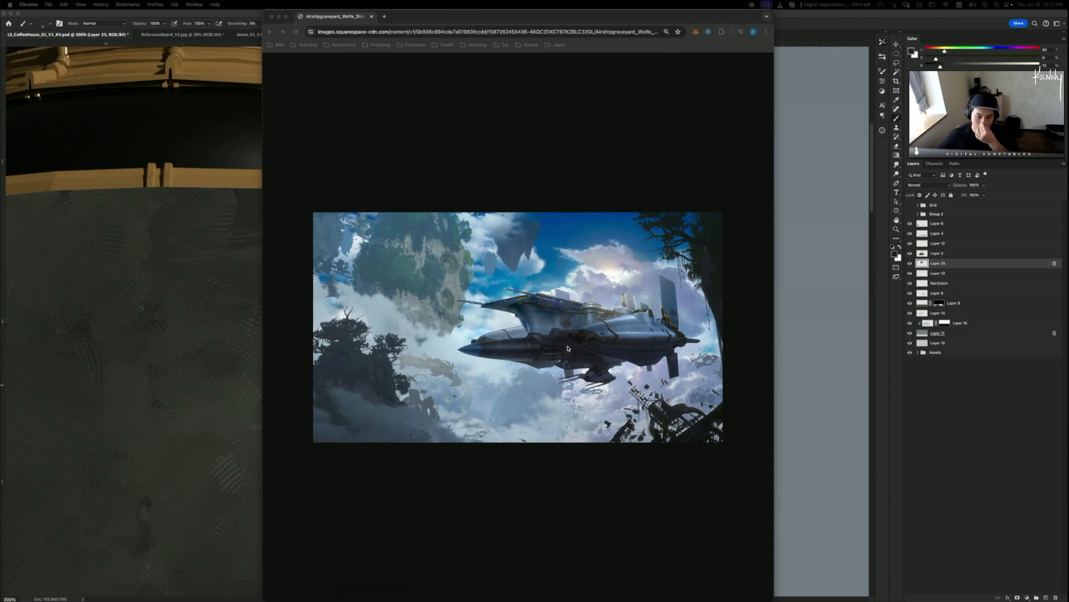
left_click(372, 16)
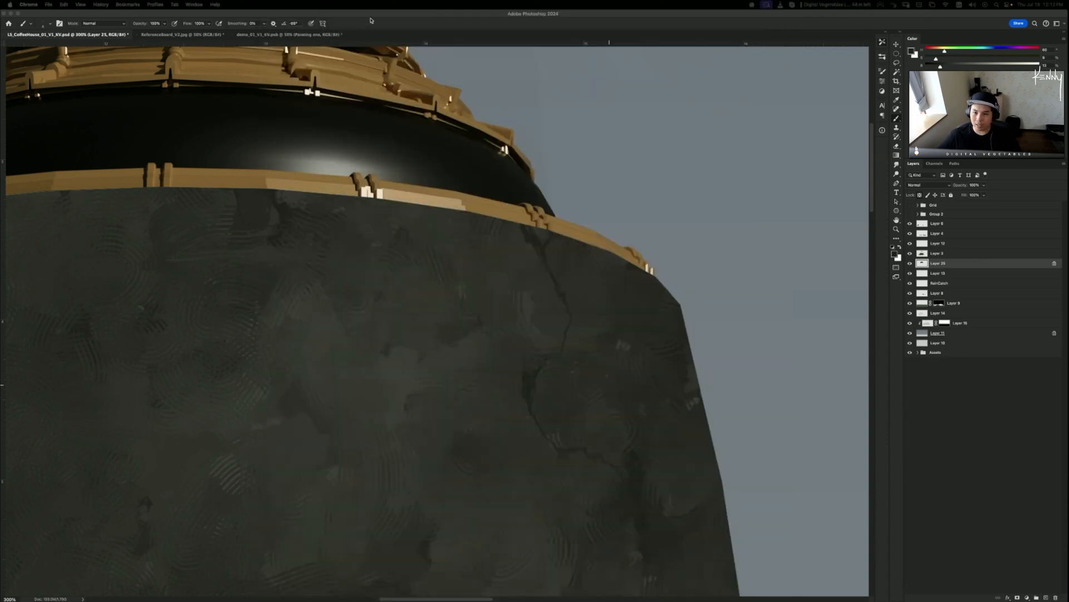
- Zoom to 300% on the dome, sample a dark stone tone, and bring Chrome over the canvas
left_click(459, 276)
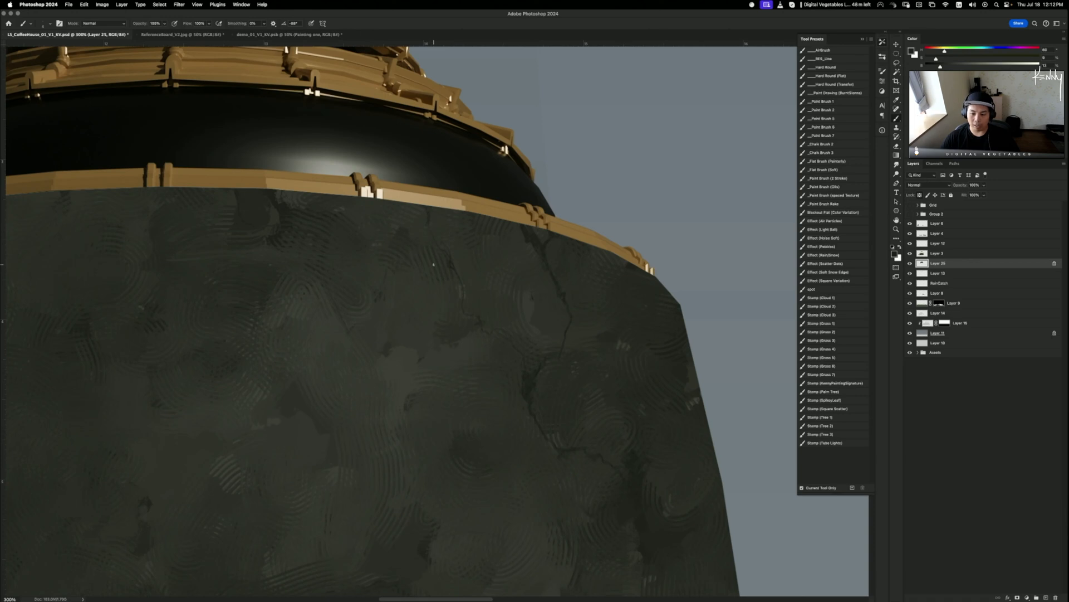
key("super+minus")
key("super+minus")
key("super+minus")
key("super+equal")
key("super+equal")
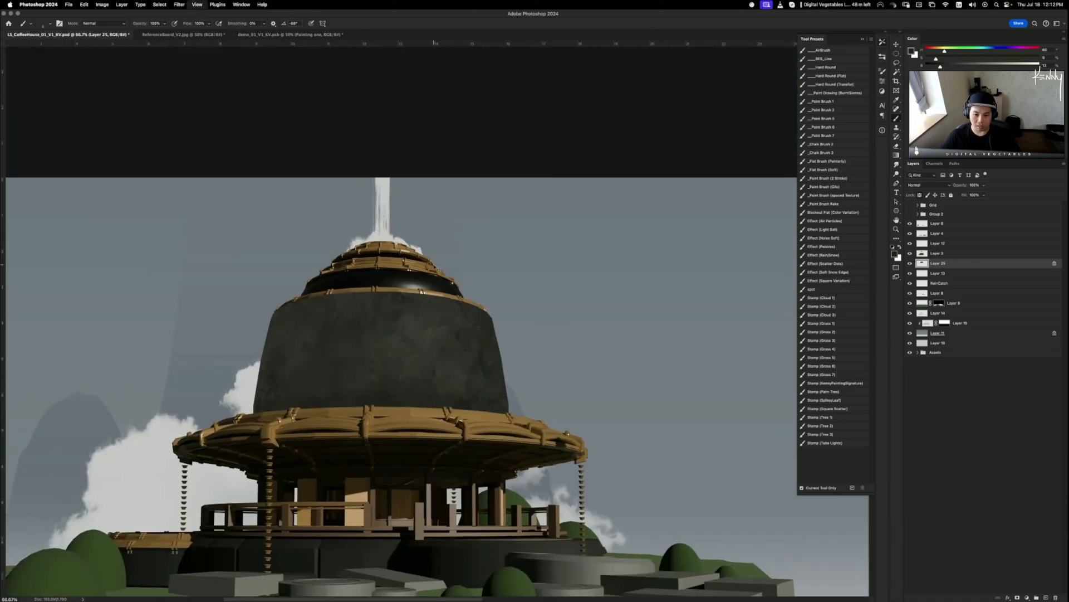
key("super+equal")
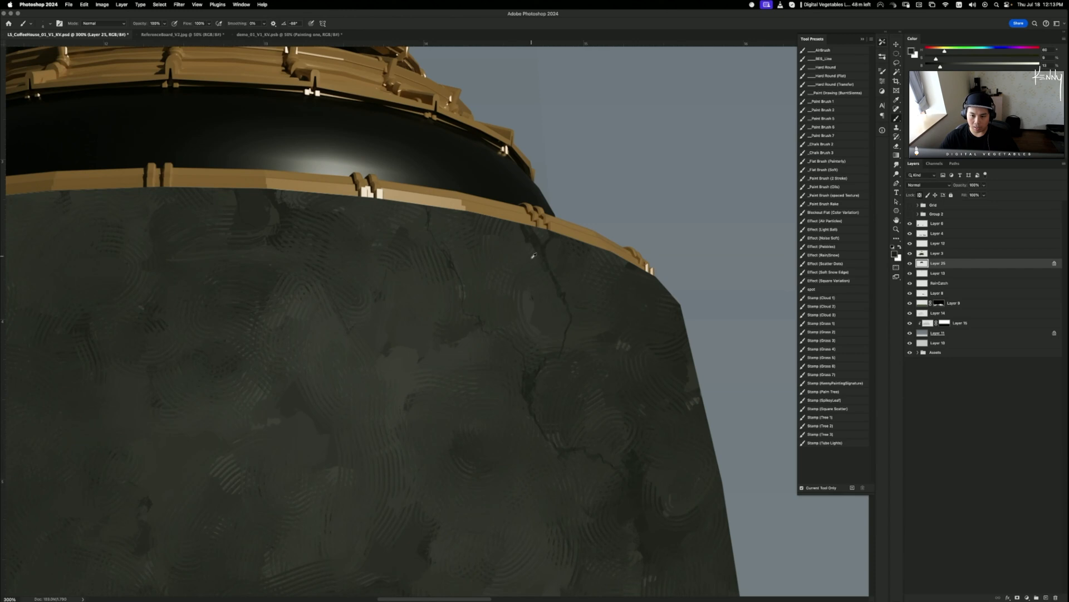
left_click(529, 298, "alt")
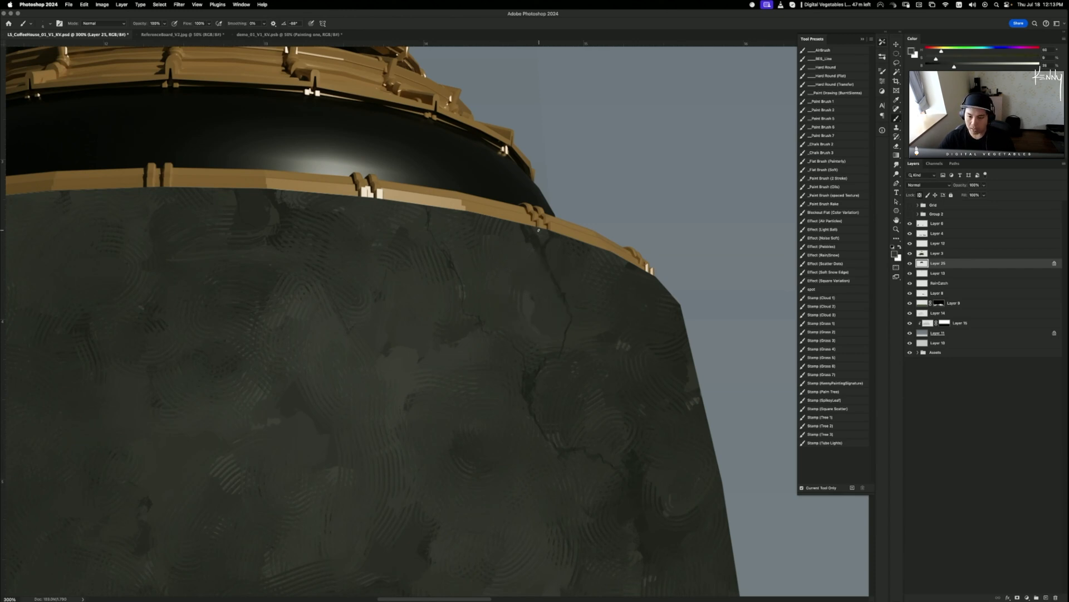
left_click(522, 237, "alt")
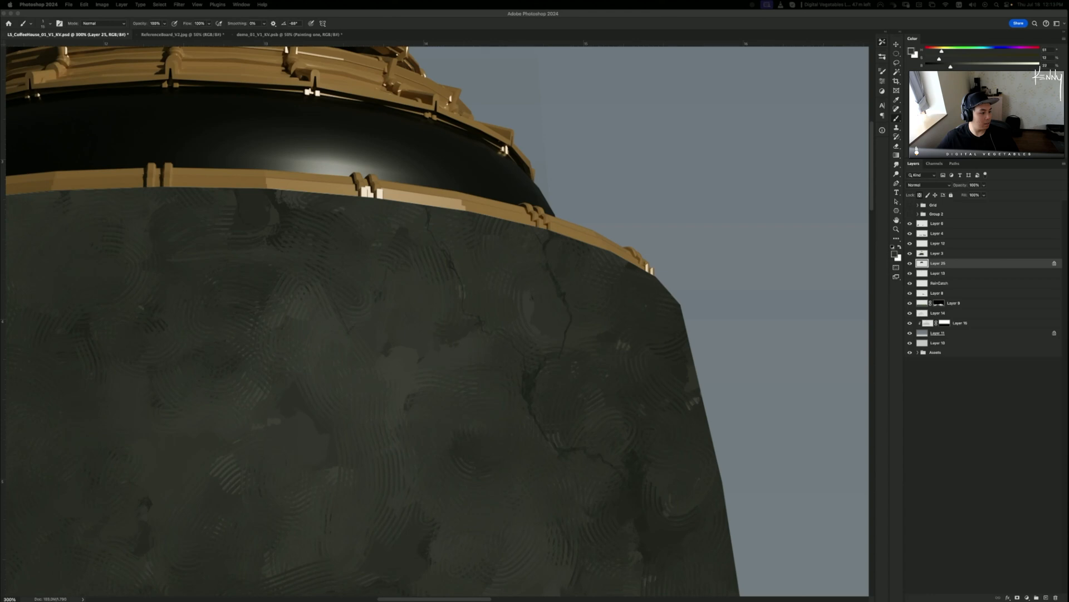
left_click_drag(0, 16, 597, 51)
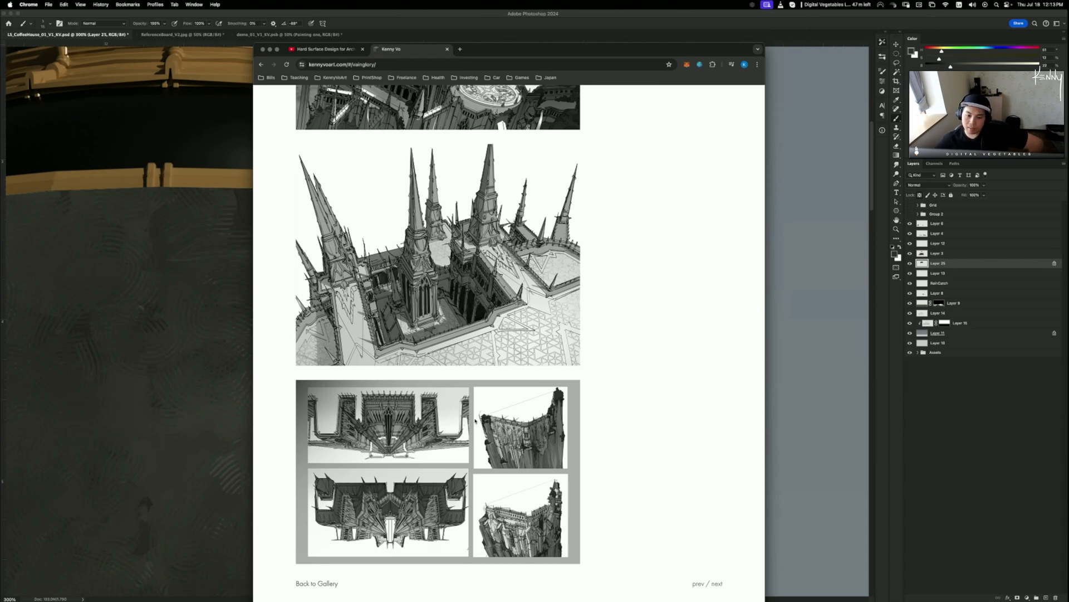
- Browse the Vainglory portfolio gallery, then move Chrome off to the other display
scroll(469, 431, "up", 3)
scroll(542, 365, "up", 1)
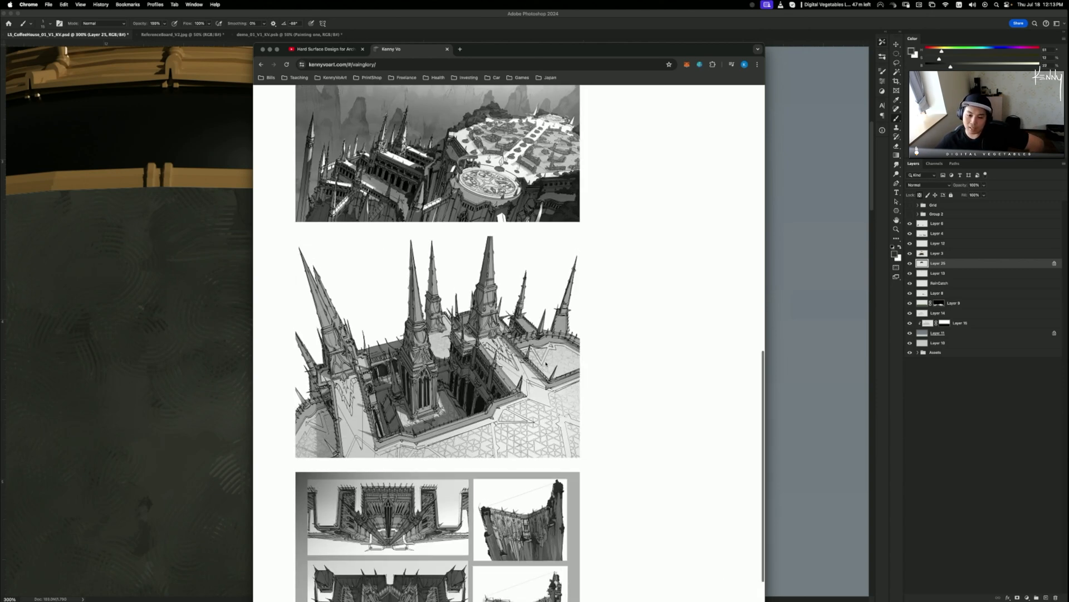
scroll(549, 363, "down", 5)
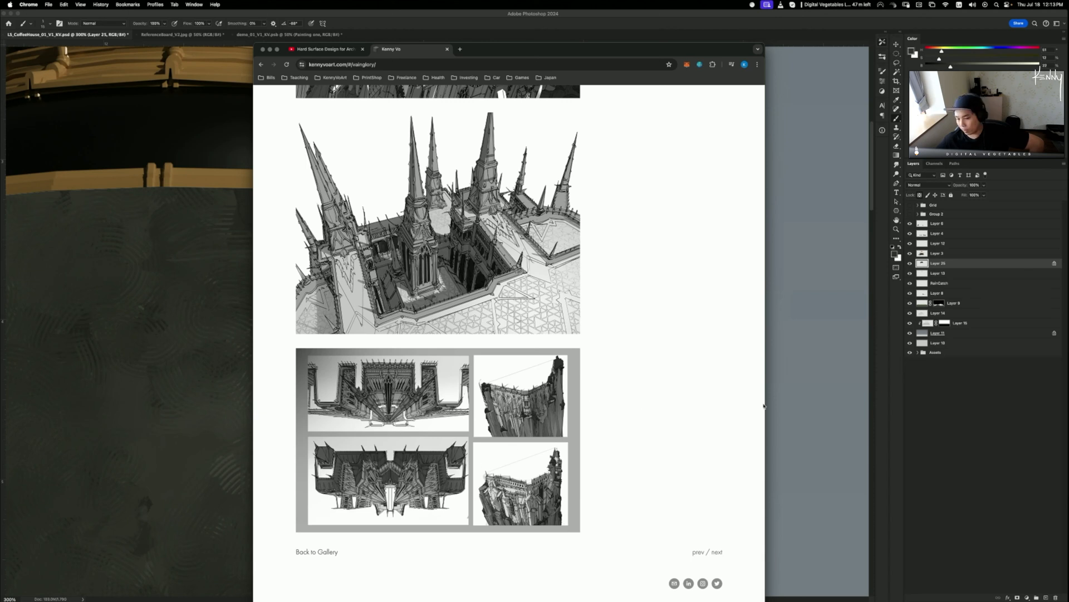
scroll(447, 391, "up", 1)
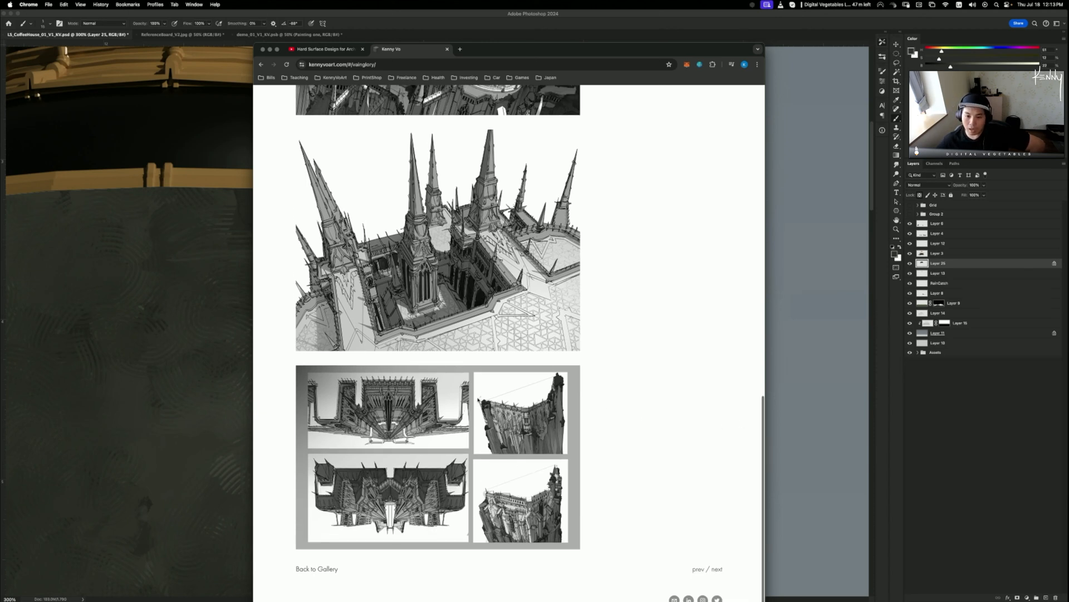
scroll(532, 358, "up", 2)
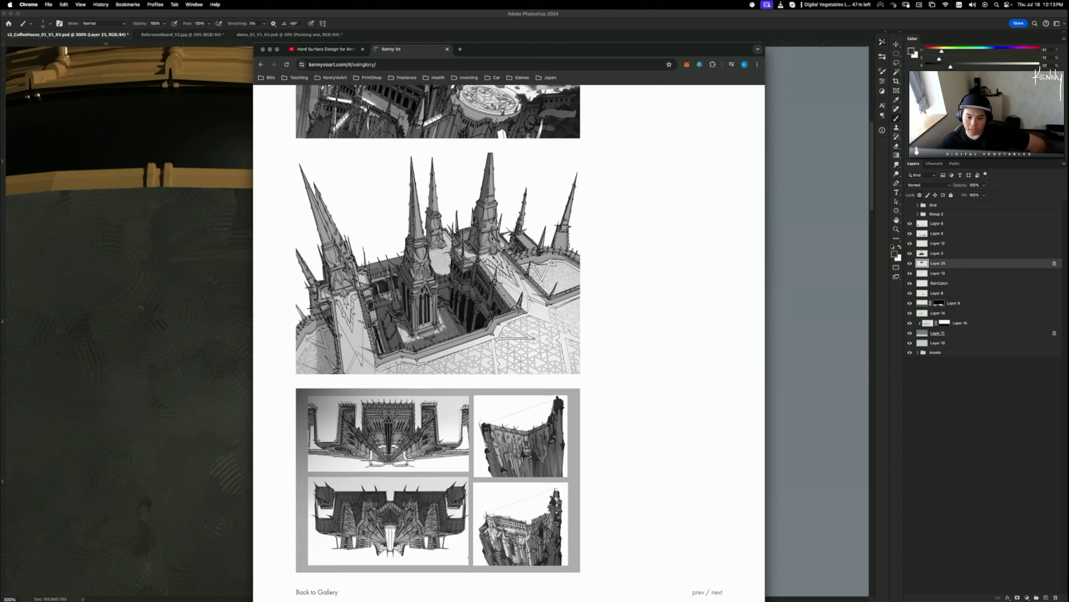
scroll(501, 293, "up", 5)
scroll(528, 317, "up", 8)
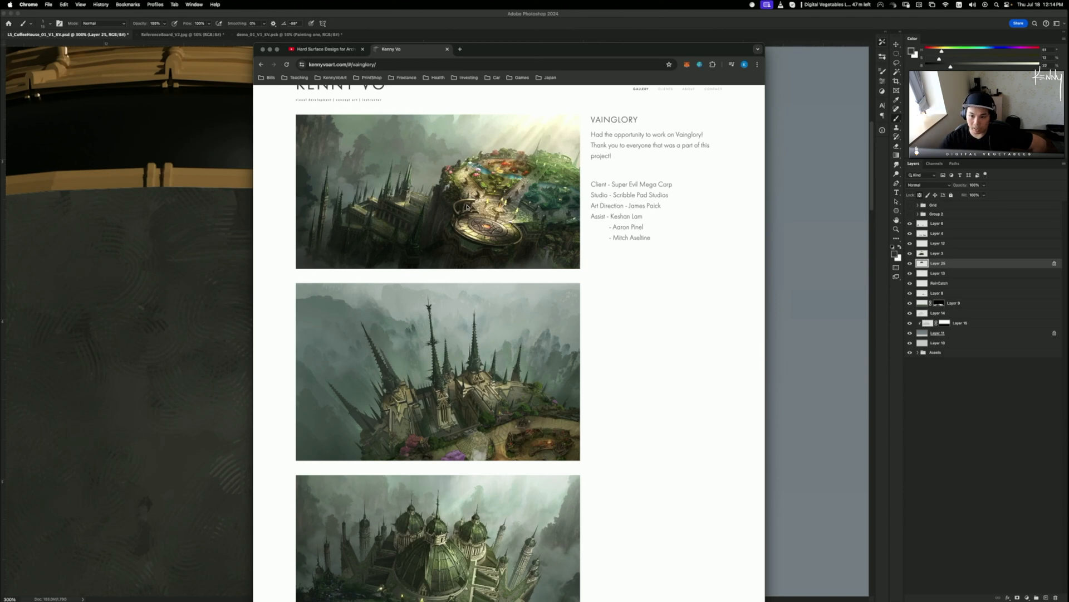
left_click_drag(644, 238, 600, 198)
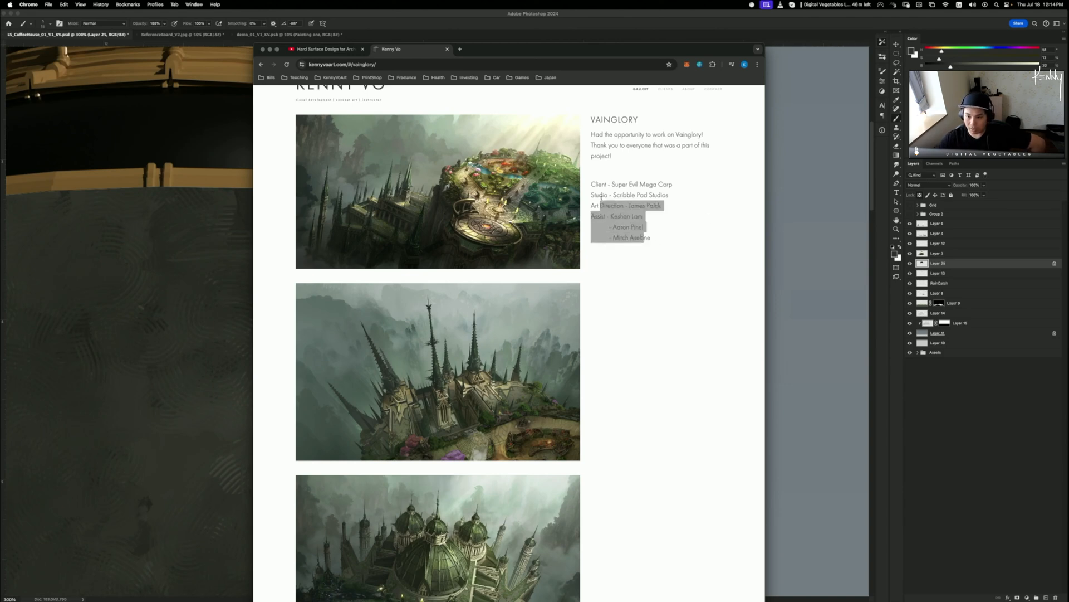
left_click(591, 336)
scroll(454, 381, "down", 4)
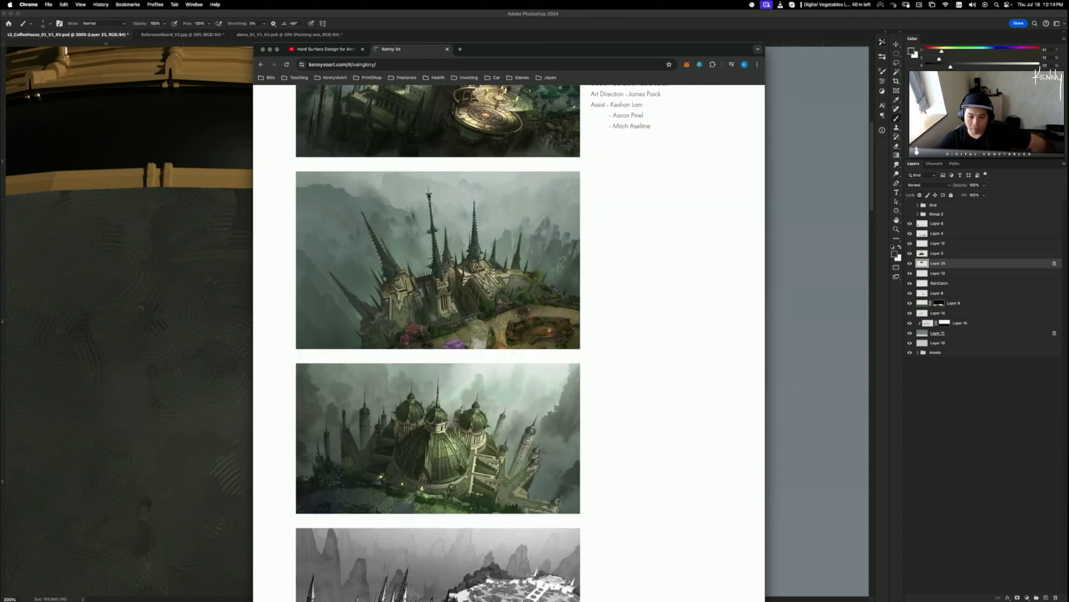
left_click_drag(514, 53, 0, 0)
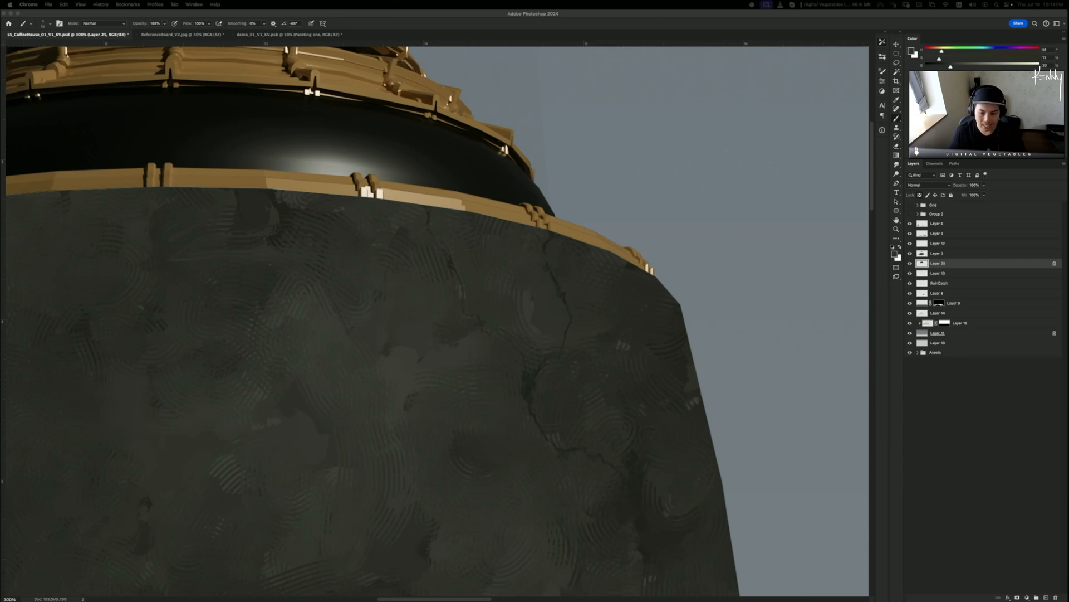
- Turn off Color Dynamics for the brush in Brush Settings
left_click(564, 249)
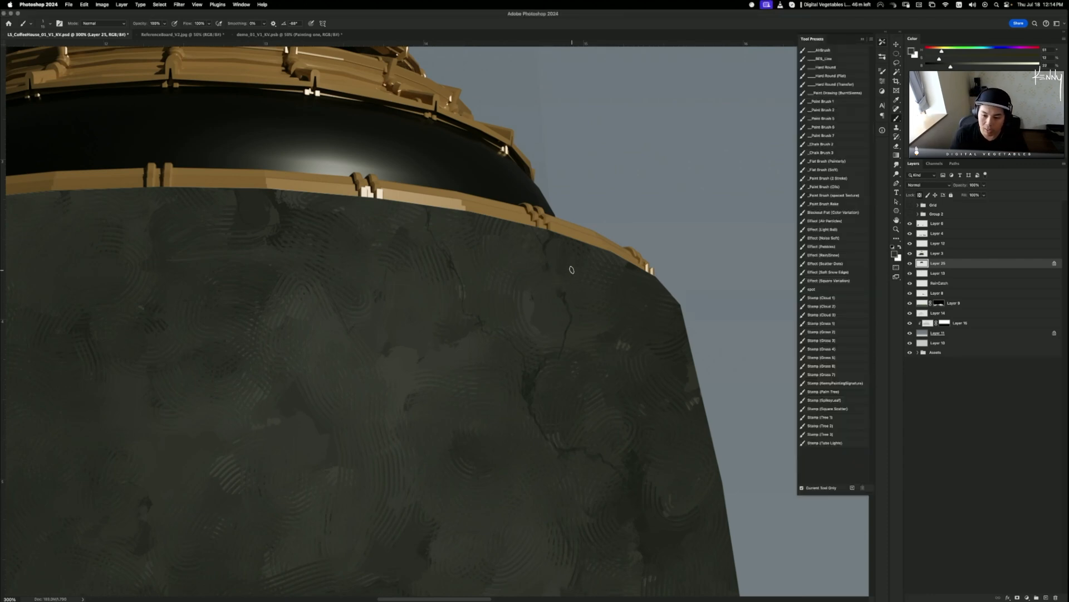
left_click(883, 70)
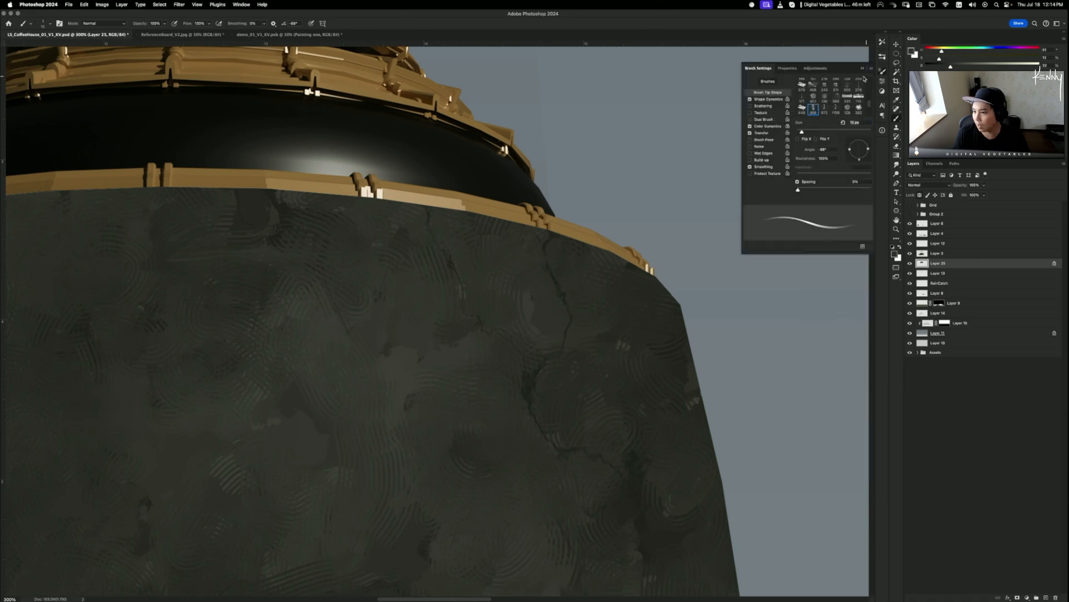
left_click(758, 126)
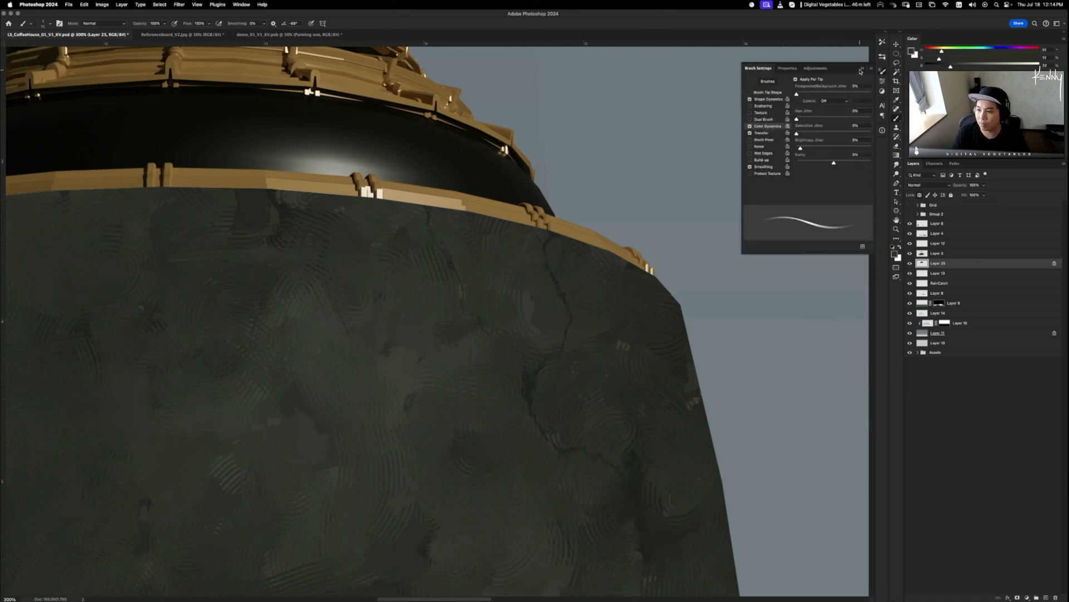
left_click(861, 70)
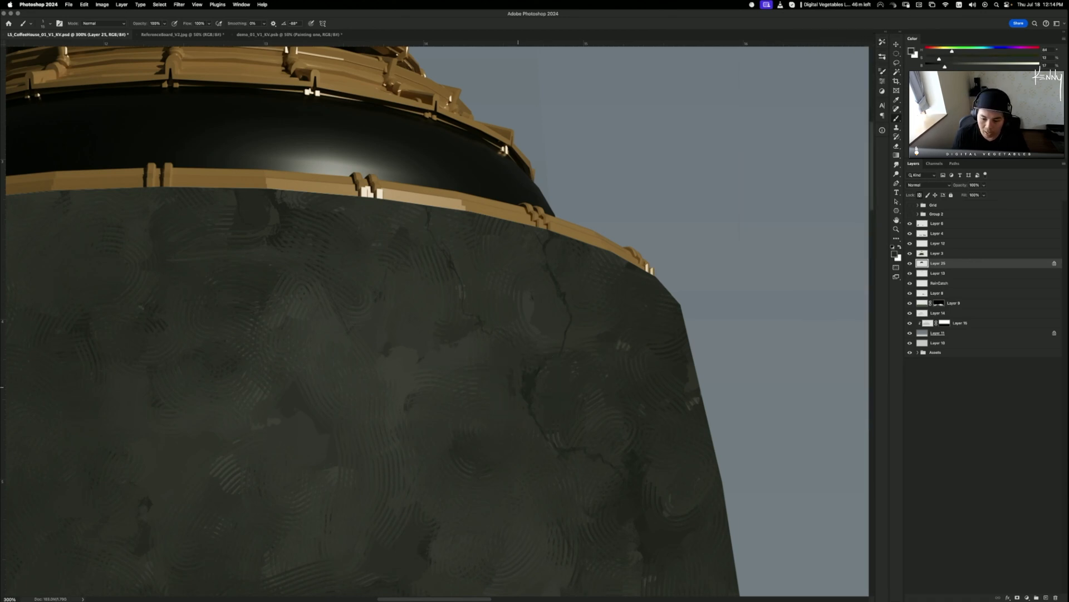
left_click(882, 71)
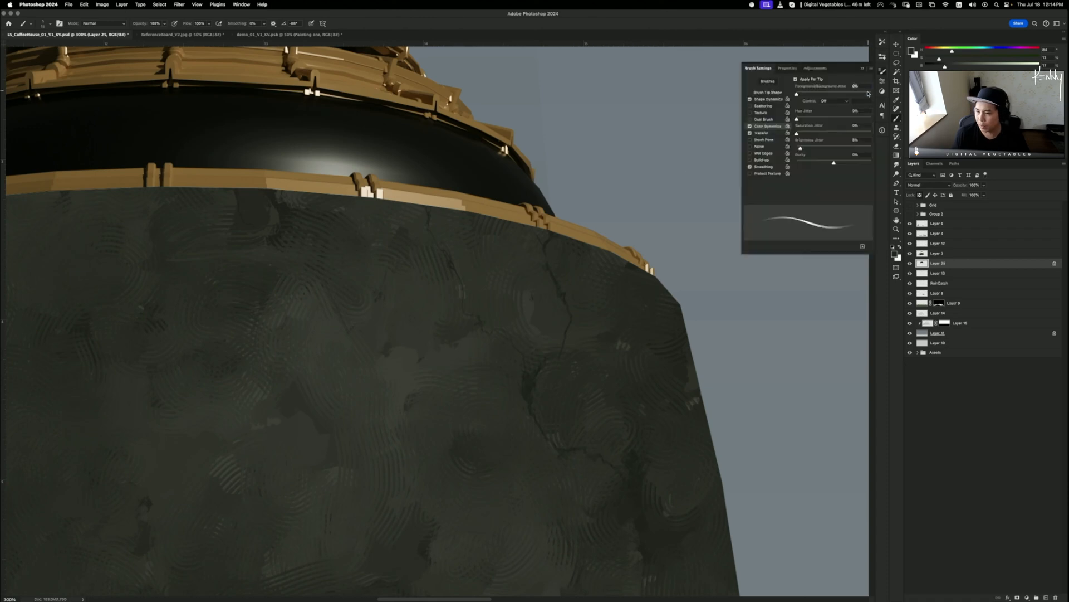
left_click(749, 126)
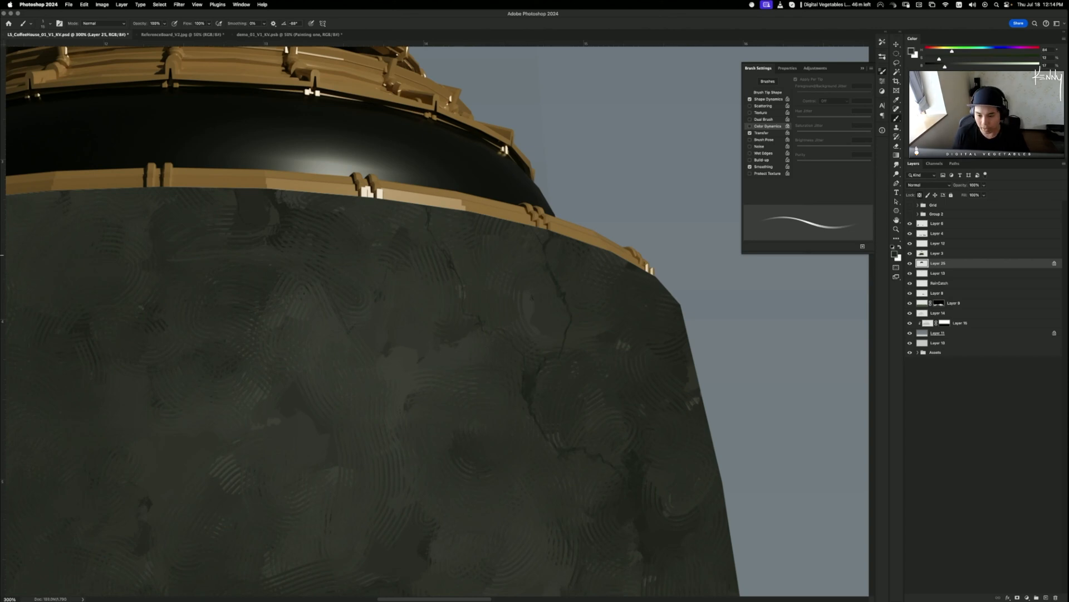
- Lasso a small area beside the crack, paint a lighter patch inside it, and deselect
key("l")
mouse_move(524, 372)
left_mouse_down()
mouse_move(535, 377)
mouse_move(532, 395)
mouse_move(524, 372)
mouse_move(529, 388)
left_mouse_up()
key("b")
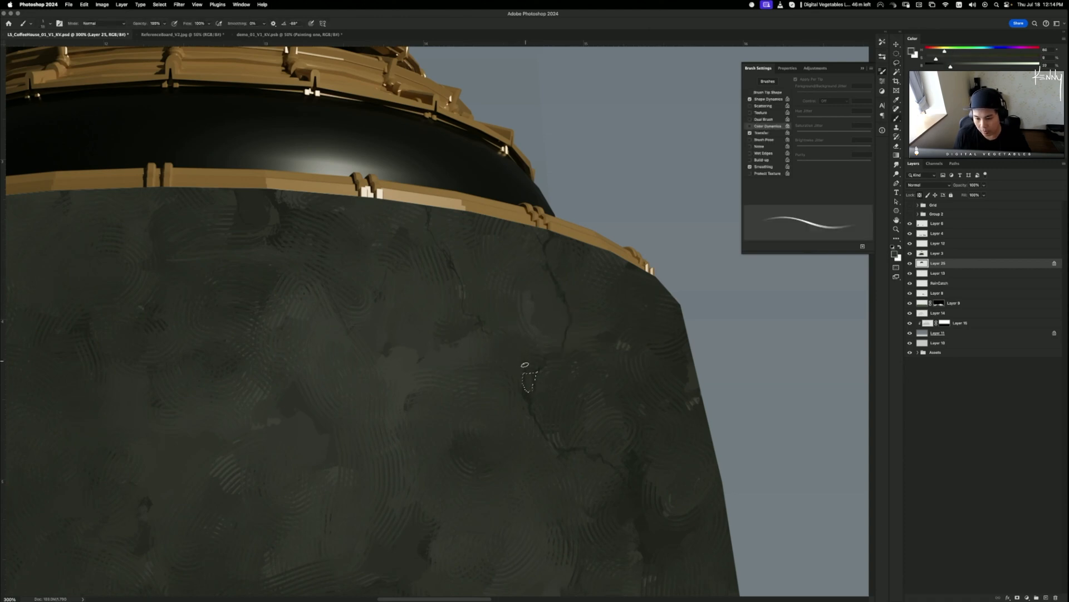
key("super+d")
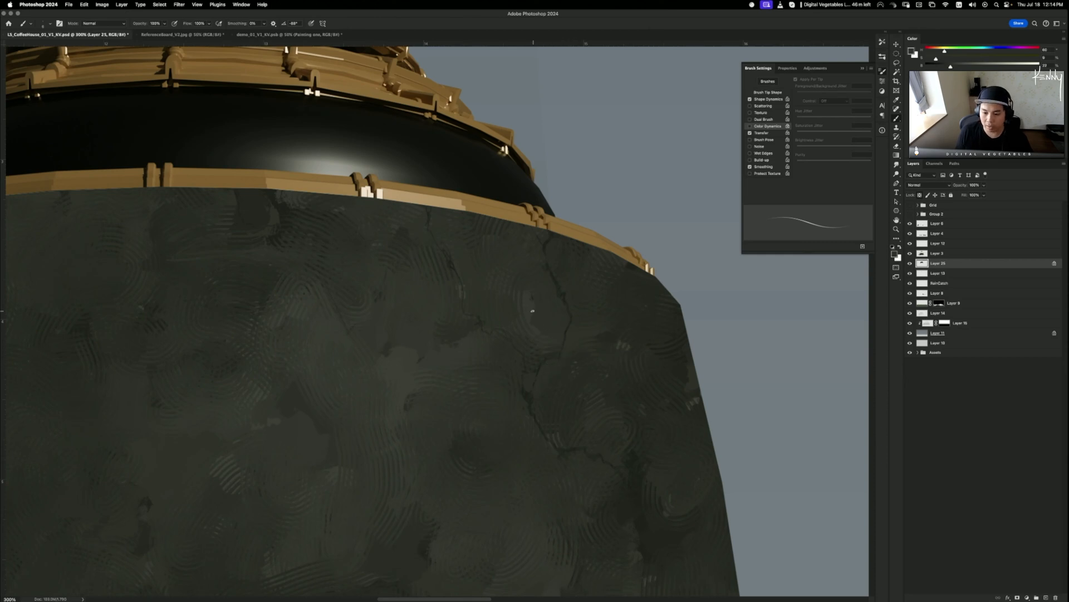
- Lasso the stone along the upper crack and repaint it with a tone sampled inside the selection
left_click(490, 183, "alt")
key("l")
mouse_move(544, 349)
left_mouse_down()
mouse_move(570, 317)
mouse_move(539, 239)
mouse_move(513, 222)
mouse_move(432, 210)
mouse_move(440, 252)
mouse_move(458, 262)
mouse_move(468, 289)
mouse_move(468, 317)
mouse_move(511, 335)
mouse_move(535, 363)
mouse_move(560, 348)
left_mouse_up()
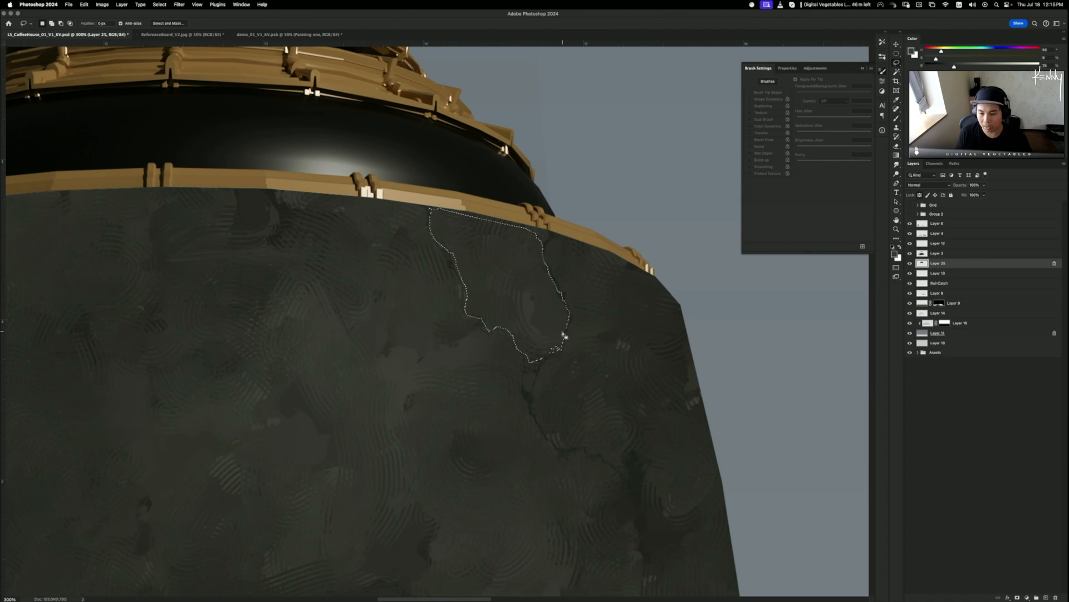
key("b")
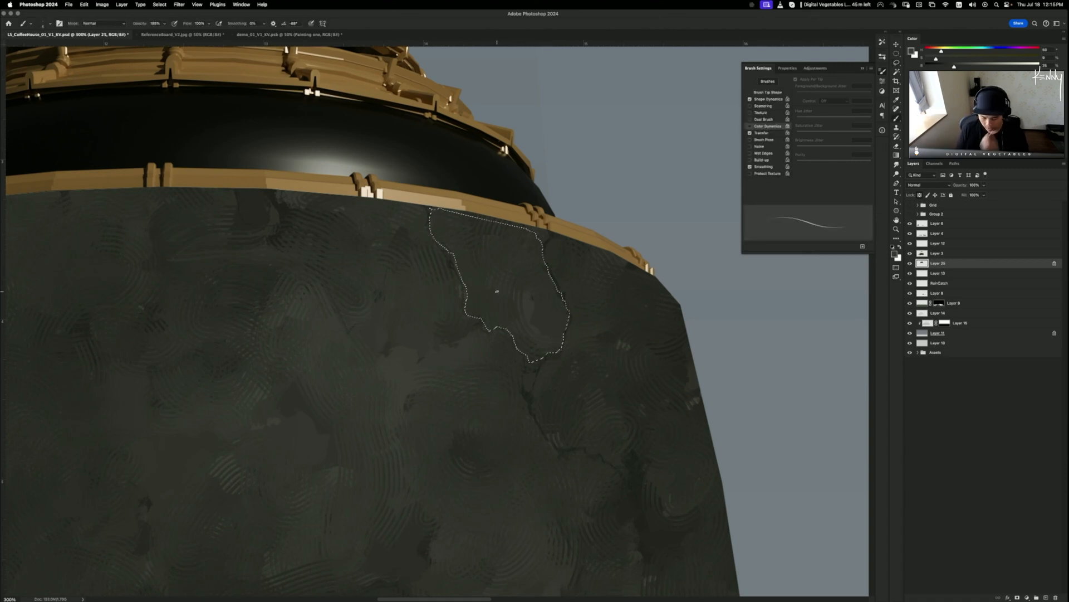
key("bracketright")
key("bracketright")
key("bracketright")
key("bracketright")
key("bracketright")
key("bracketright")
key("bracketright")
key("bracketright")
key("bracketright")
key("bracketright")
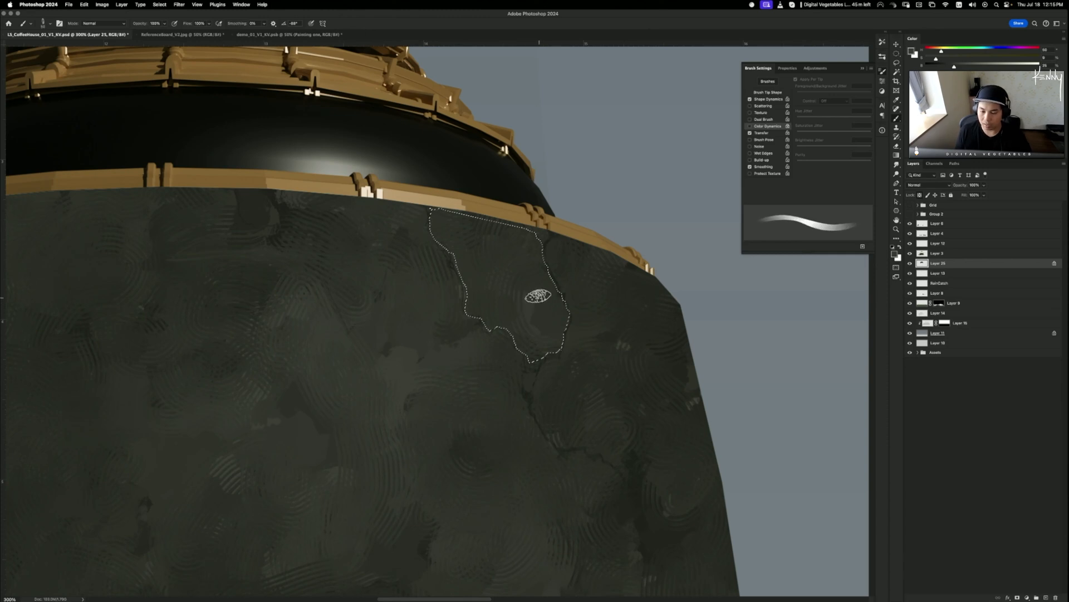
left_click(529, 305, "alt")
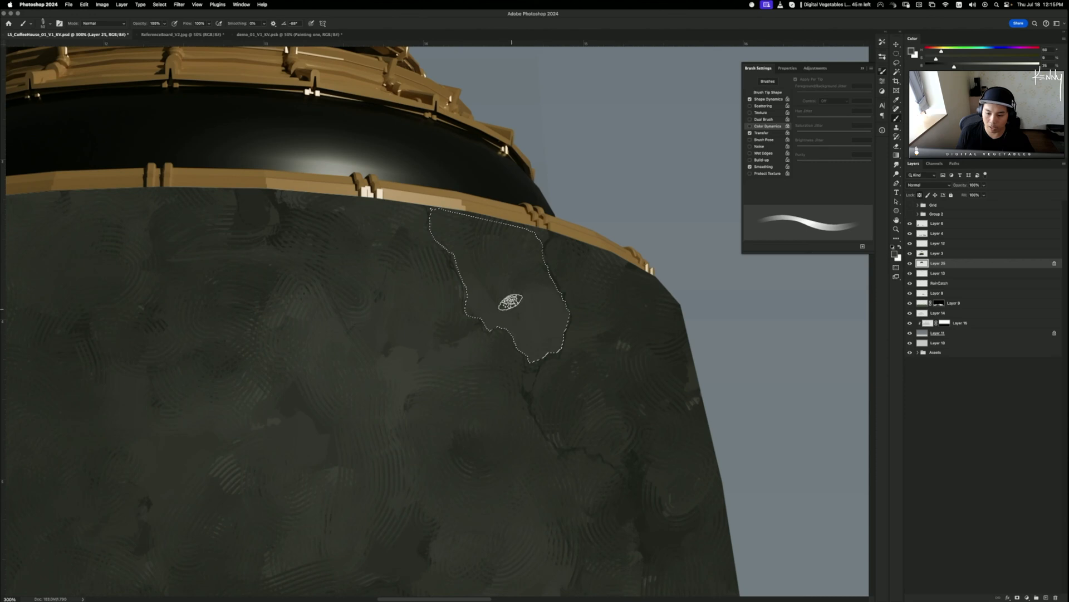
key("ctrl+d")
- Sample nearby dark stone tones and paint over the lighter grey patch beside the crack
left_click(592, 298, "alt")
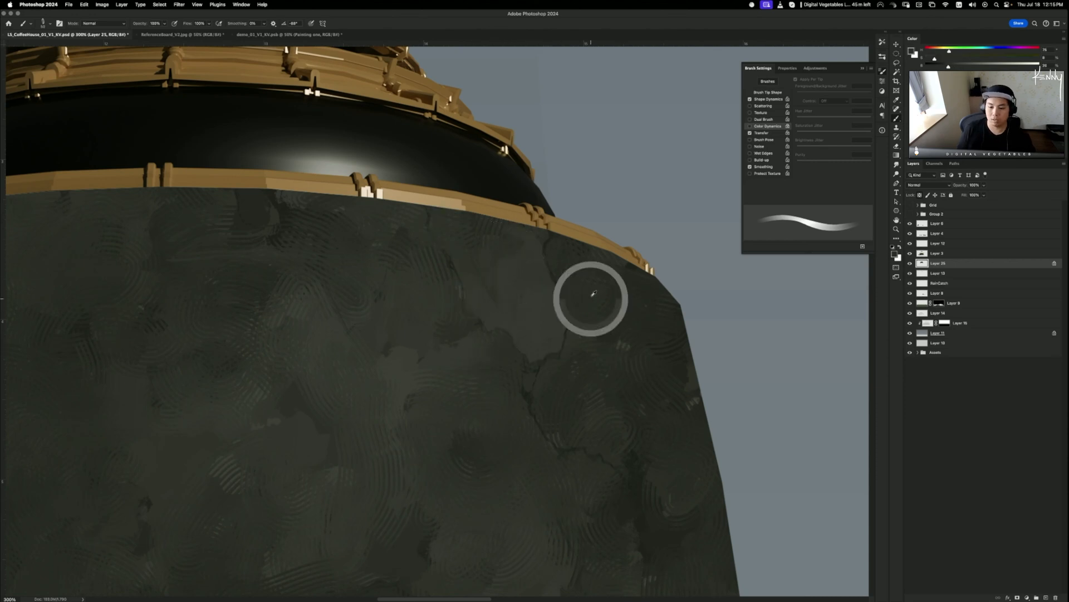
left_click(473, 231, "alt")
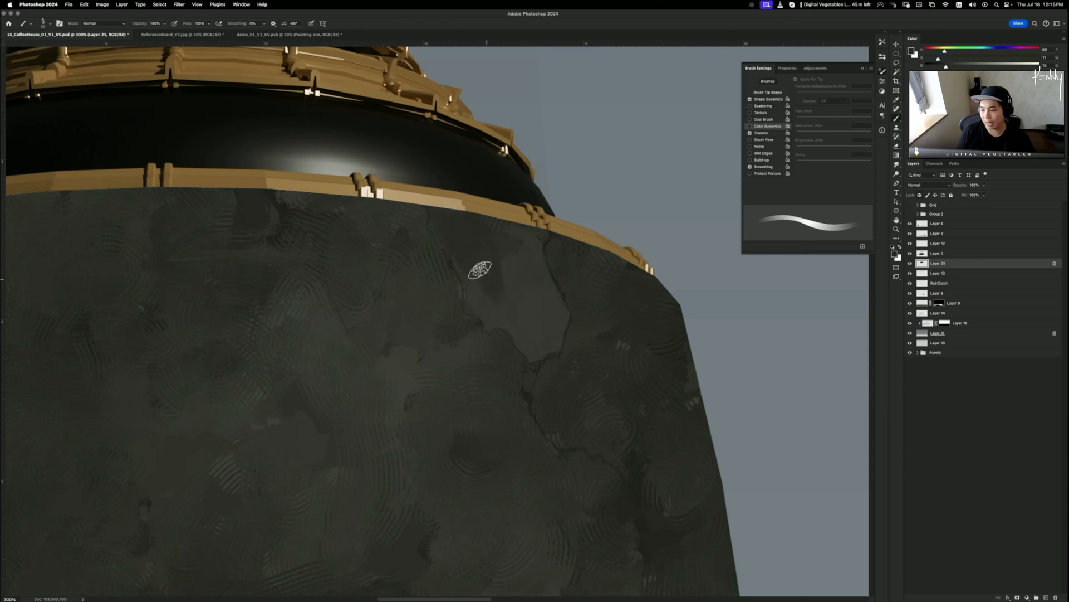
mouse_move(508, 320)
left_mouse_down()
mouse_move(533, 341)
mouse_move(498, 238)
mouse_move(533, 309)
mouse_move(547, 317)
mouse_move(541, 281)
mouse_move(558, 324)
left_mouse_up()
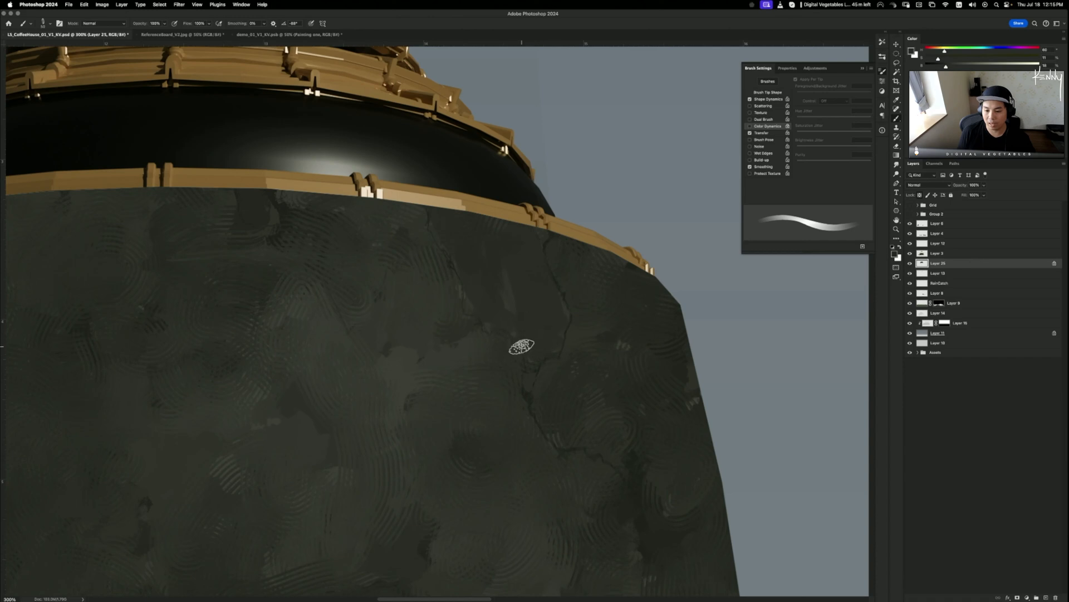
key("super+minus")
key("super+minus")
key("super+minus")
key("super+minus")
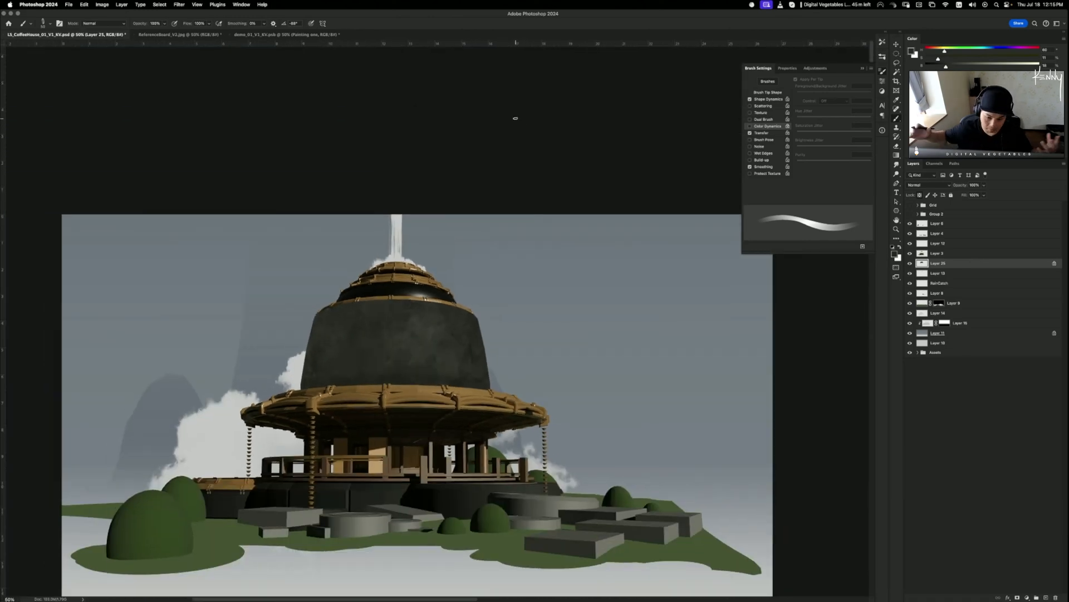
key("super+plus")
key("super+plus")
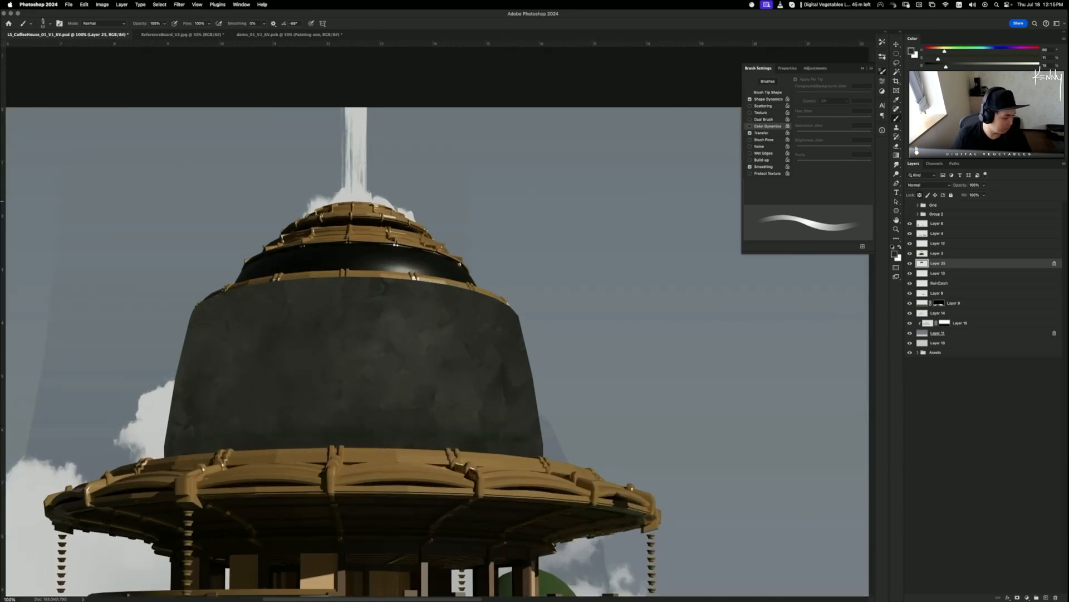
key("F5")
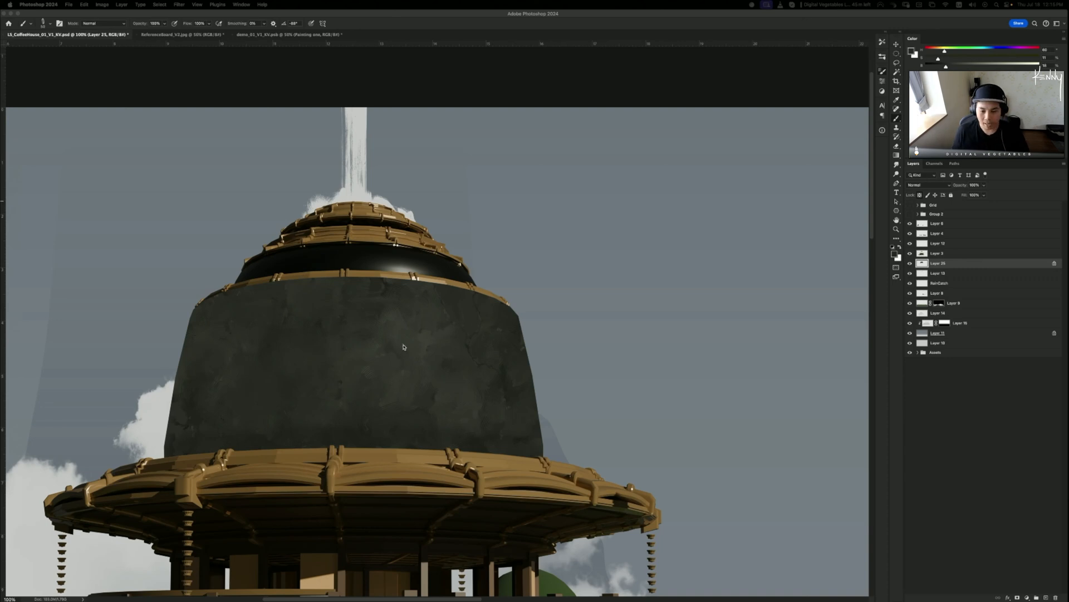
- Sample a lighter wall tone and try strokes along the wall's upper edge, undoing two
key("F5")
scroll(429, 340, "up", 5)
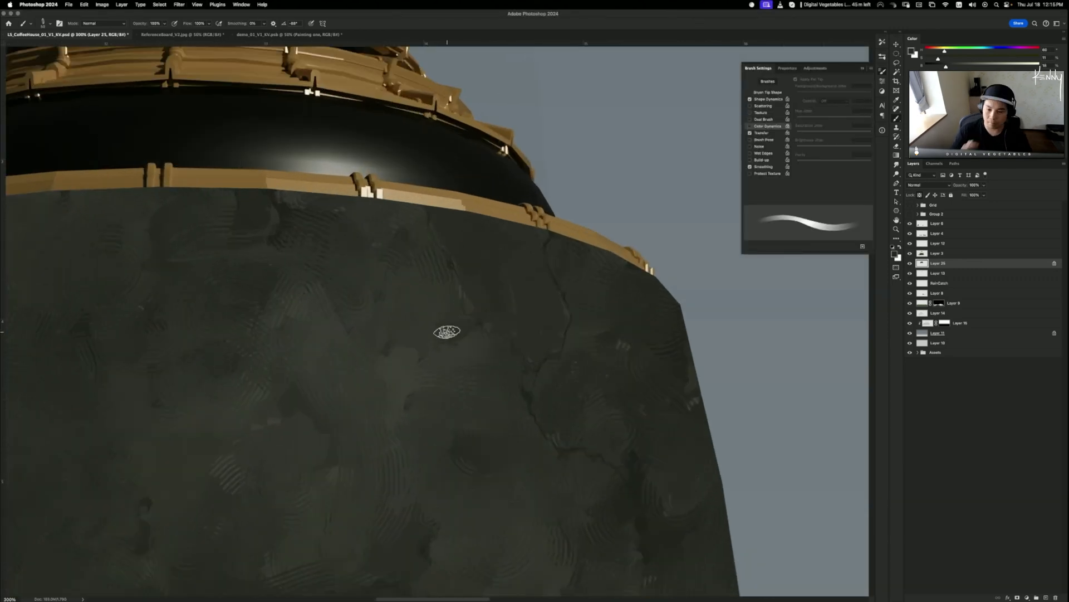
left_click(399, 354, "alt")
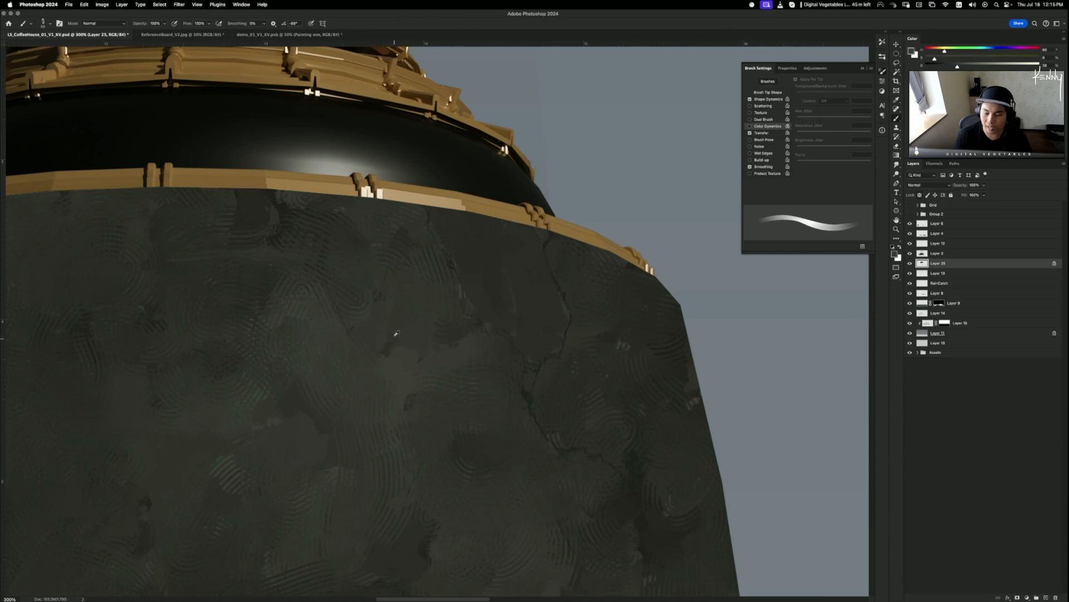
key("super+minus")
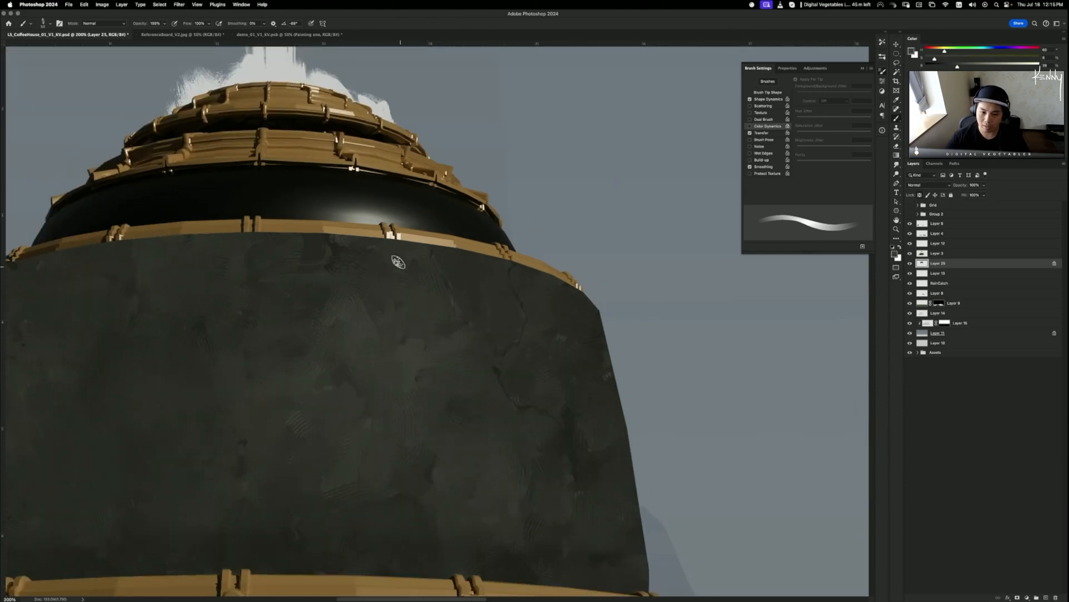
mouse_move(604, 308)
left_mouse_down()
mouse_move(518, 257)
mouse_move(593, 297)
mouse_move(526, 264)
left_mouse_up()
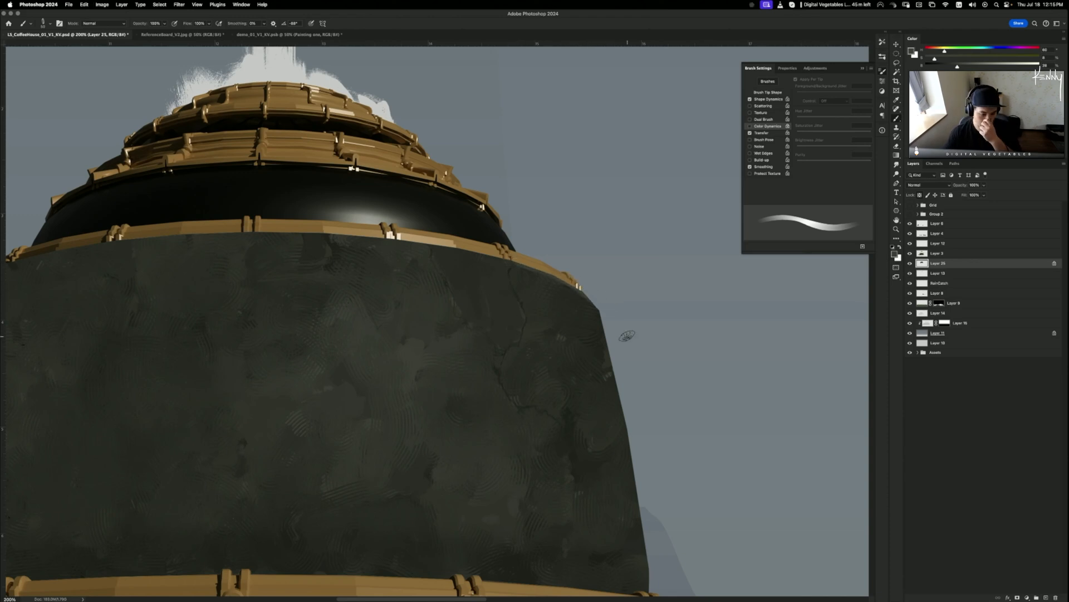
mouse_move(439, 243)
left_mouse_down()
mouse_move(530, 265)
mouse_move(458, 251)
left_mouse_up()
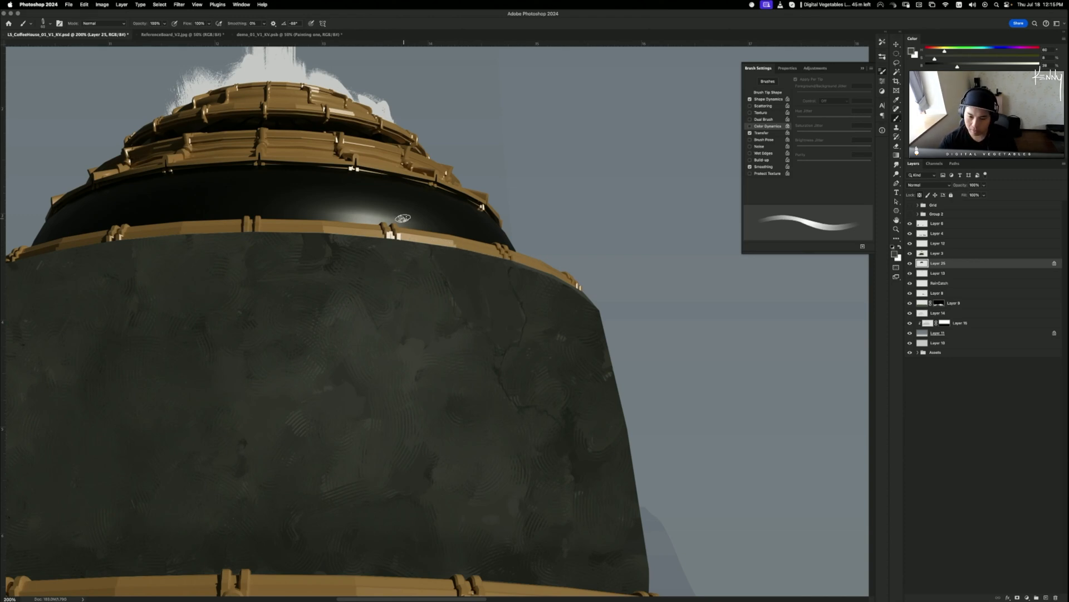
key("bracketleft")
key("bracketleft")
key("bracketleft")
key("bracketleft")
left_click_drag(437, 245, 497, 262)
key("super+z")
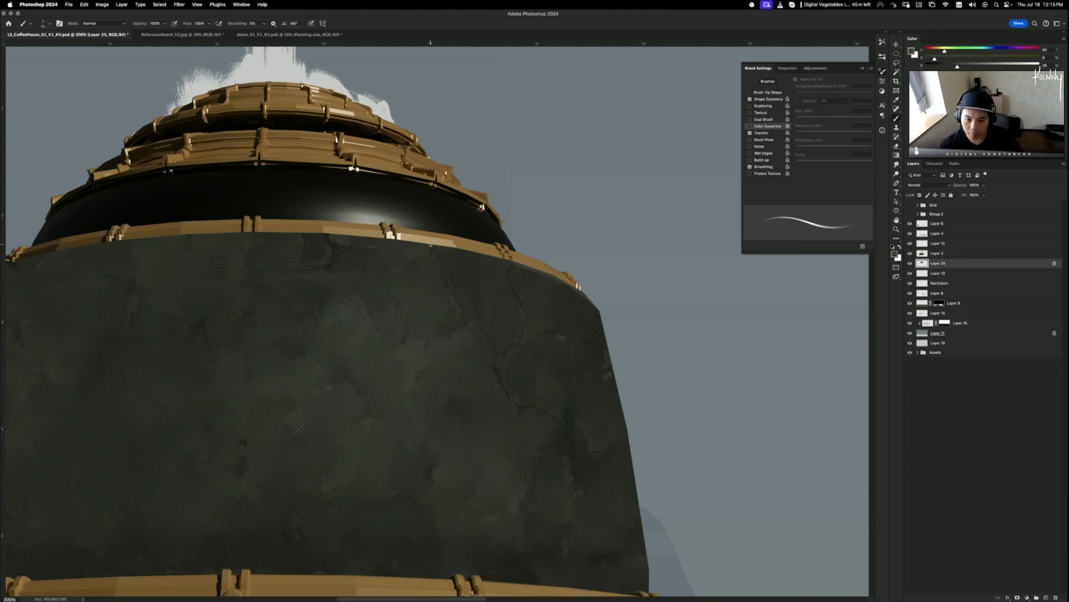
key("super+z")
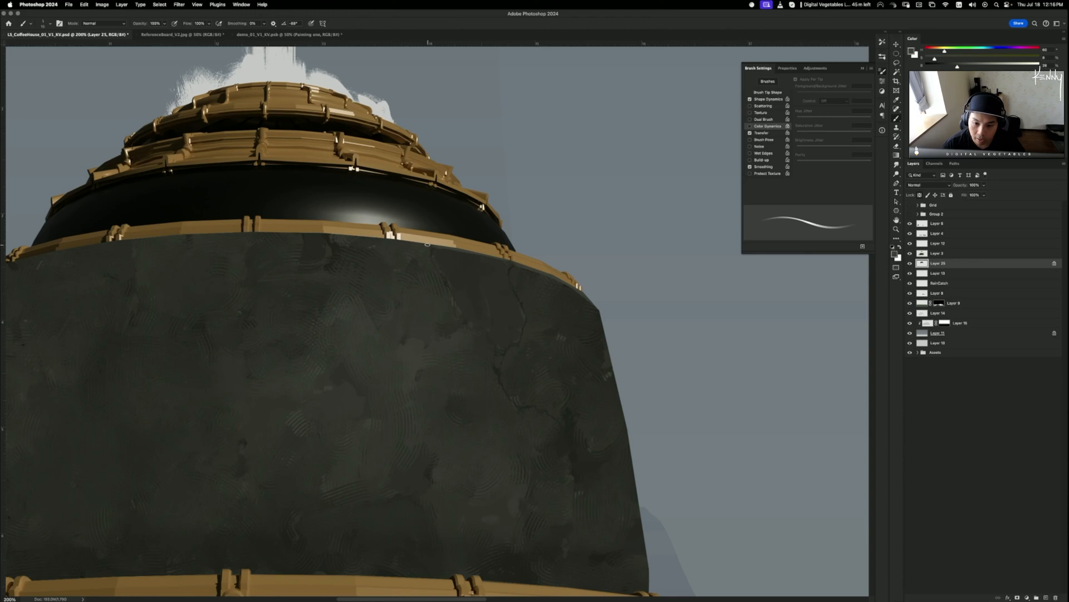
- Paint a thin, faint lighter line just under the gold rim, undoing the failed tries
mouse_move(322, 226)
left_mouse_down()
mouse_move(484, 235)
mouse_move(470, 229)
left_mouse_up()
mouse_move(400, 313)
left_mouse_down()
mouse_move(492, 340)
mouse_move(483, 336)
left_mouse_up()
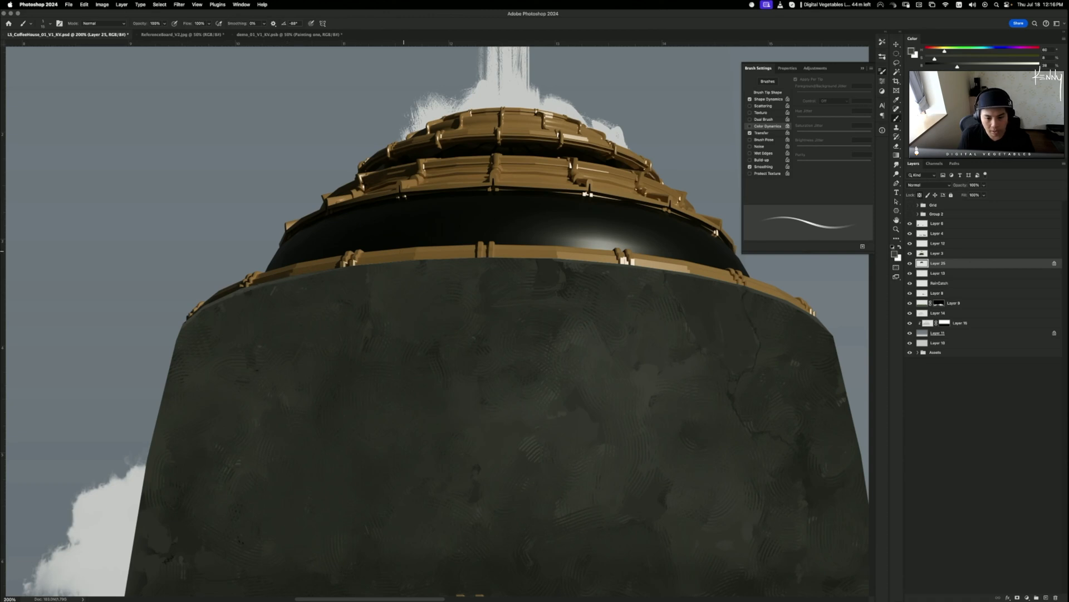
left_click_drag(449, 372, 360, 397)
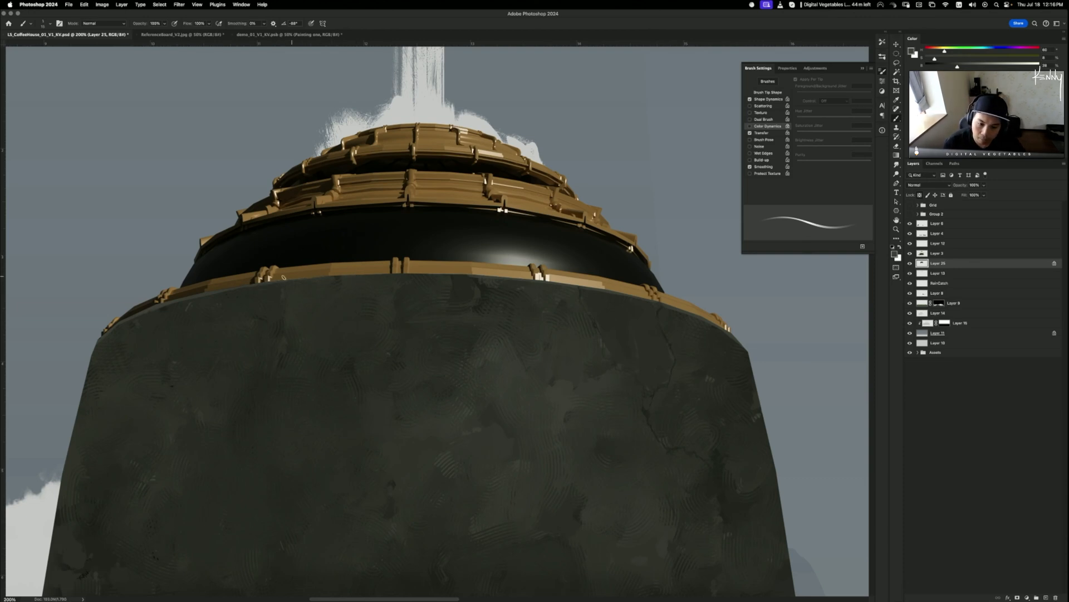
left_click_drag(283, 279, 428, 276)
key("super+z")
key("super+z")
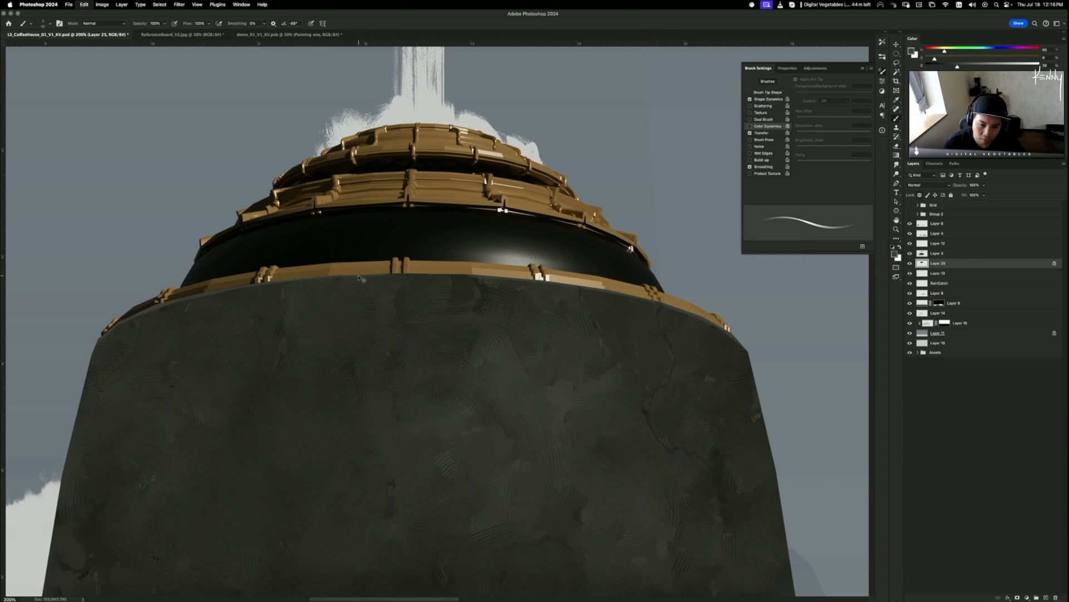
left_click_drag(334, 278, 472, 277)
key("super+z")
key("super+z")
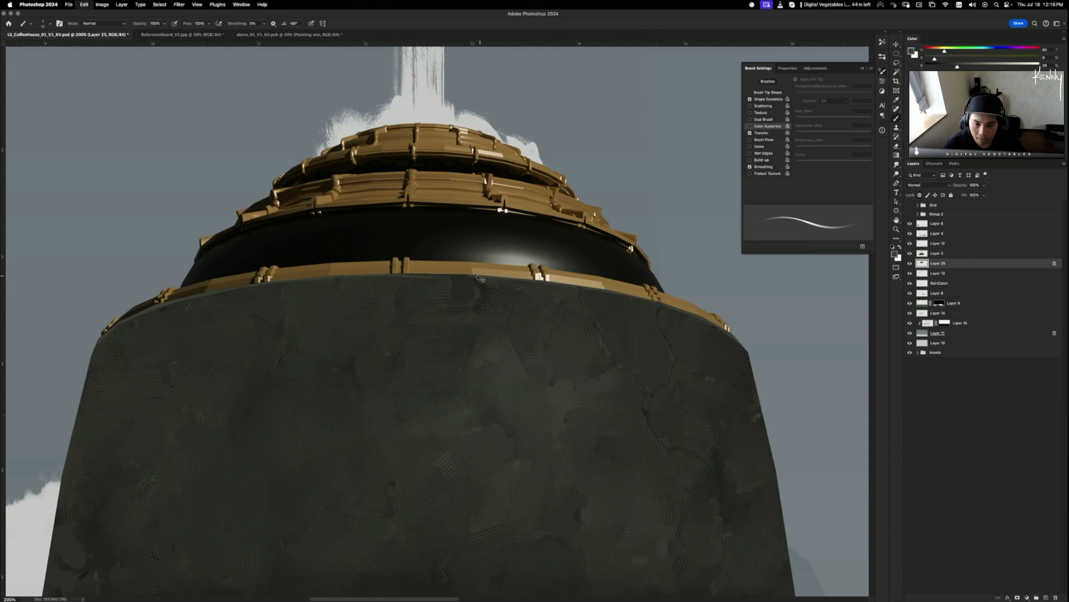
left_click_drag(375, 276, 477, 277)
key("super+z")
left_click_drag(408, 275, 478, 277)
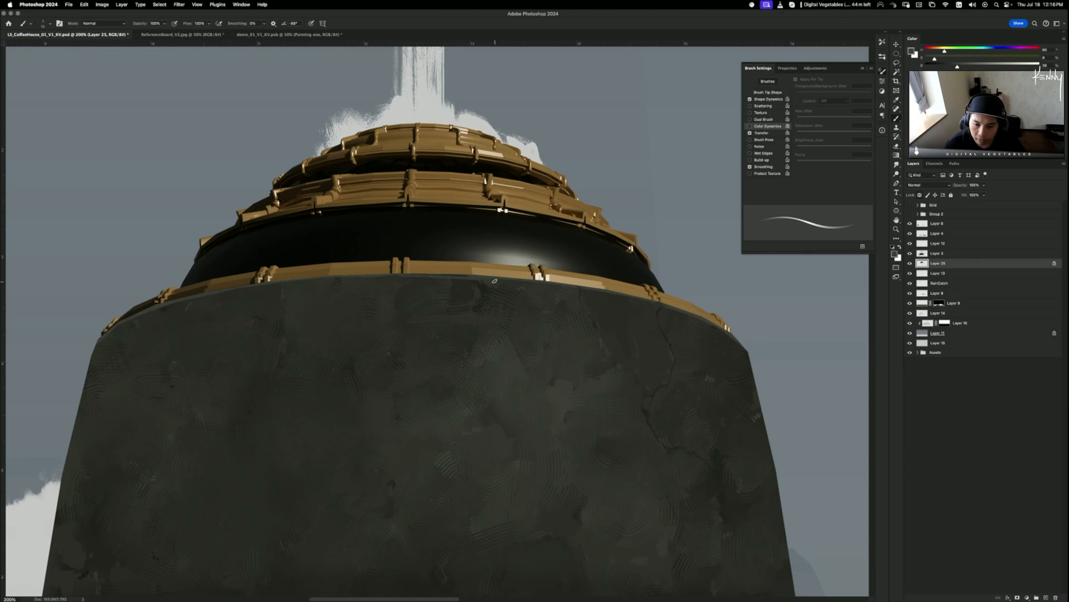
key("super+z")
left_click_drag(404, 275, 479, 277)
left_click_drag(408, 276, 479, 277)
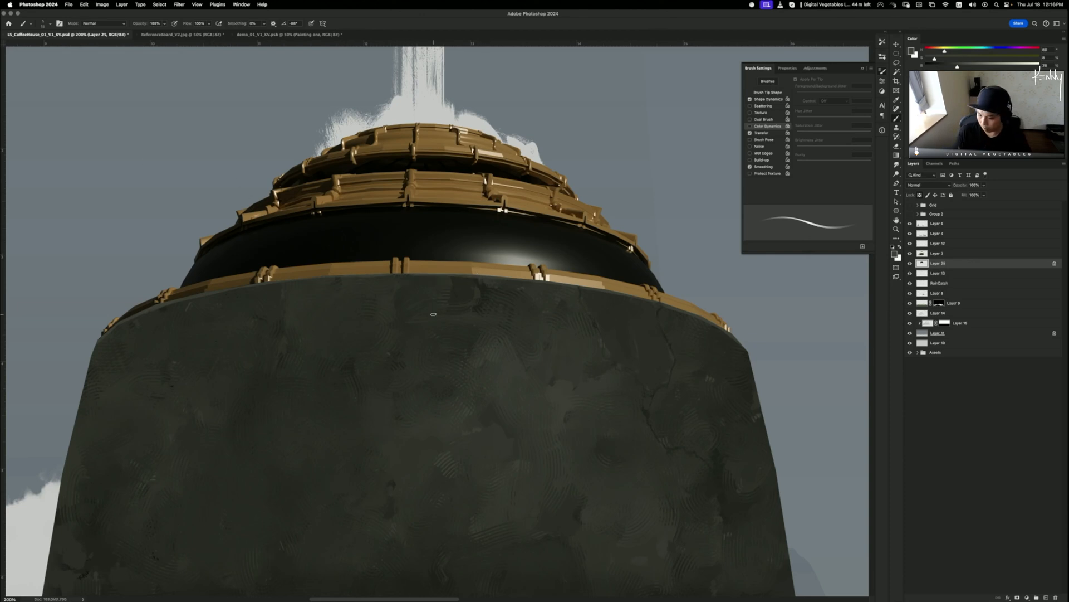
scroll(433, 314, "down", 5)
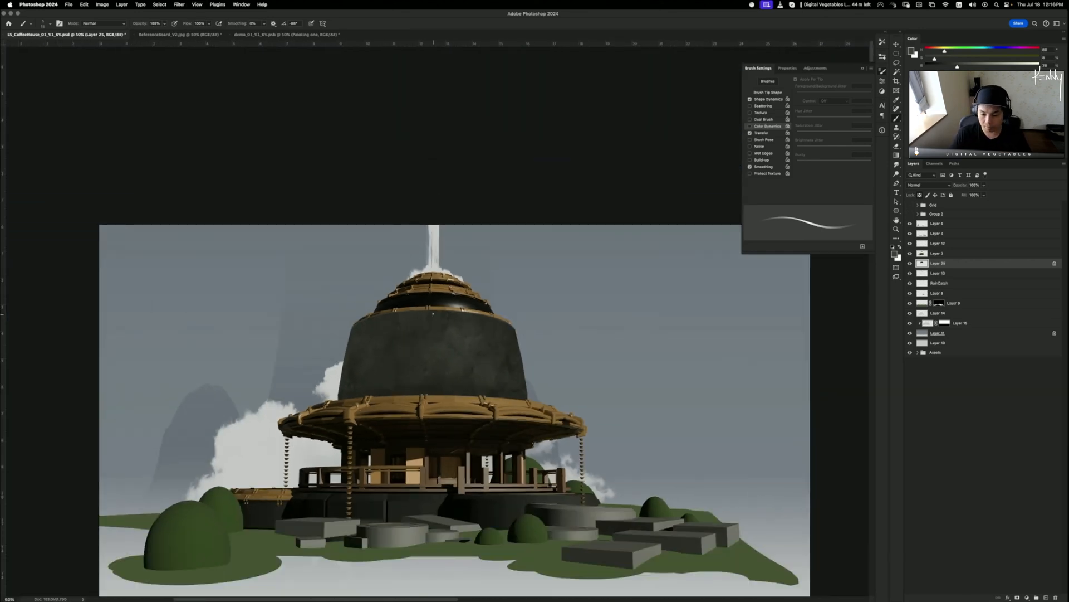
scroll(434, 314, "up", 6)
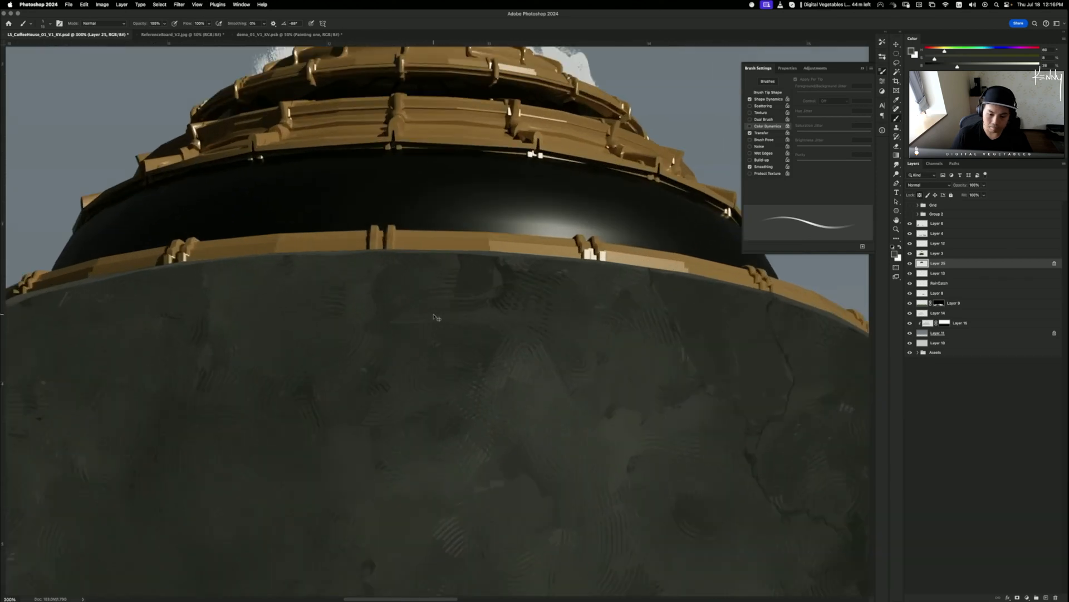
- Switch to the Smudge tool with a smaller brush, undoing an accidental shift of the wall
key("r")
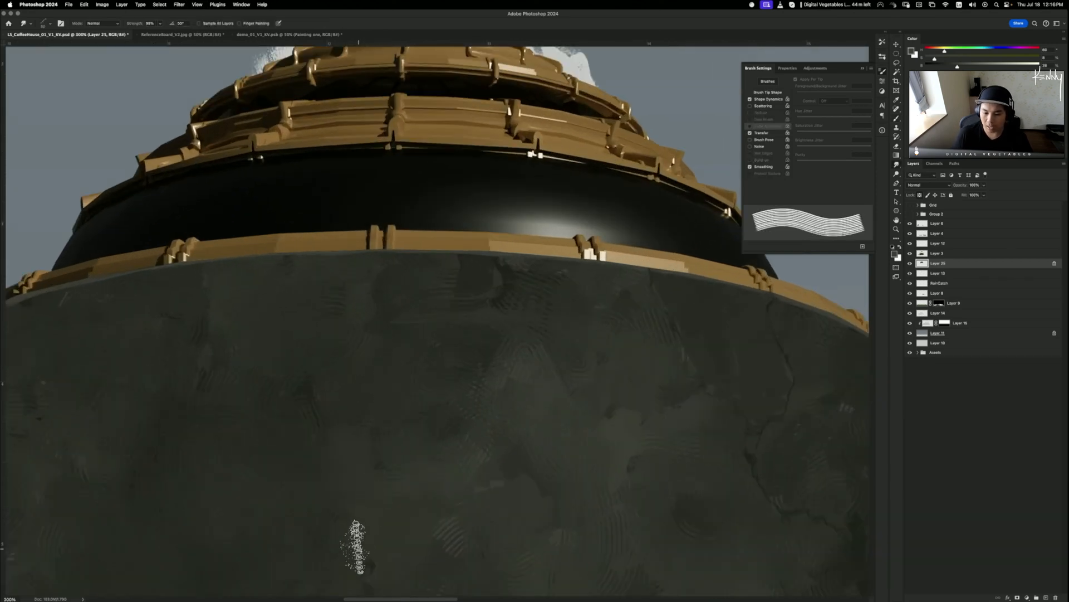
scroll(356, 547, "down", 4)
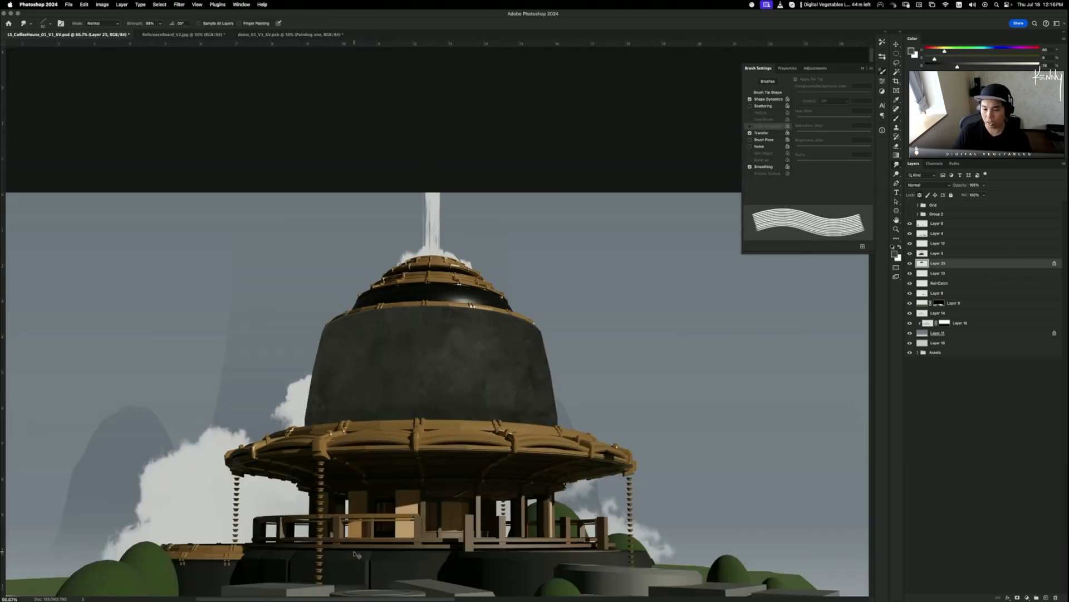
scroll(356, 554, "down", 2)
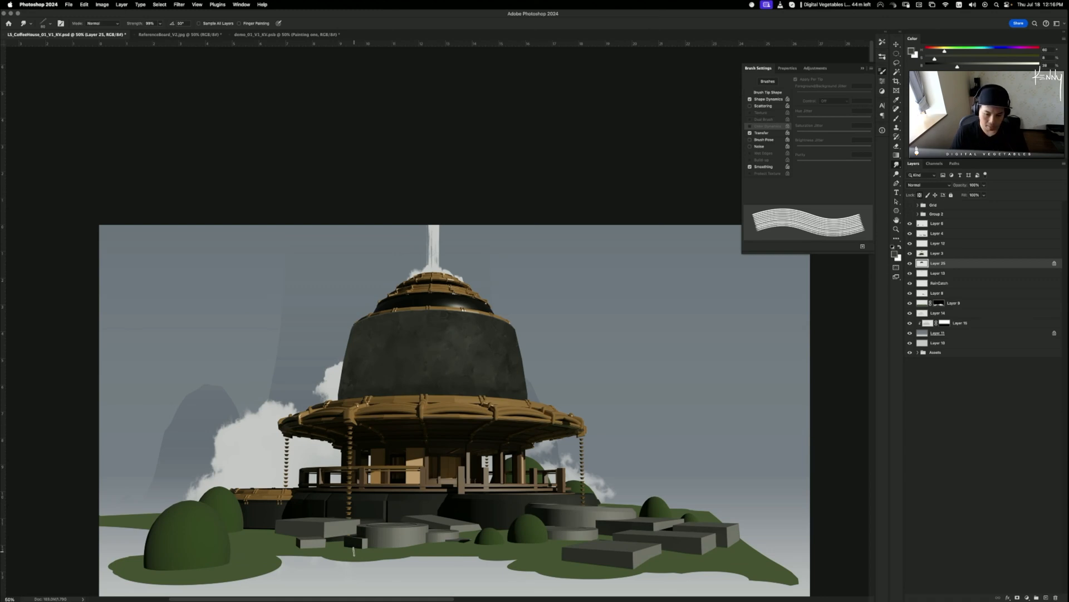
scroll(356, 551, "down", 1)
scroll(357, 551, "up", 2)
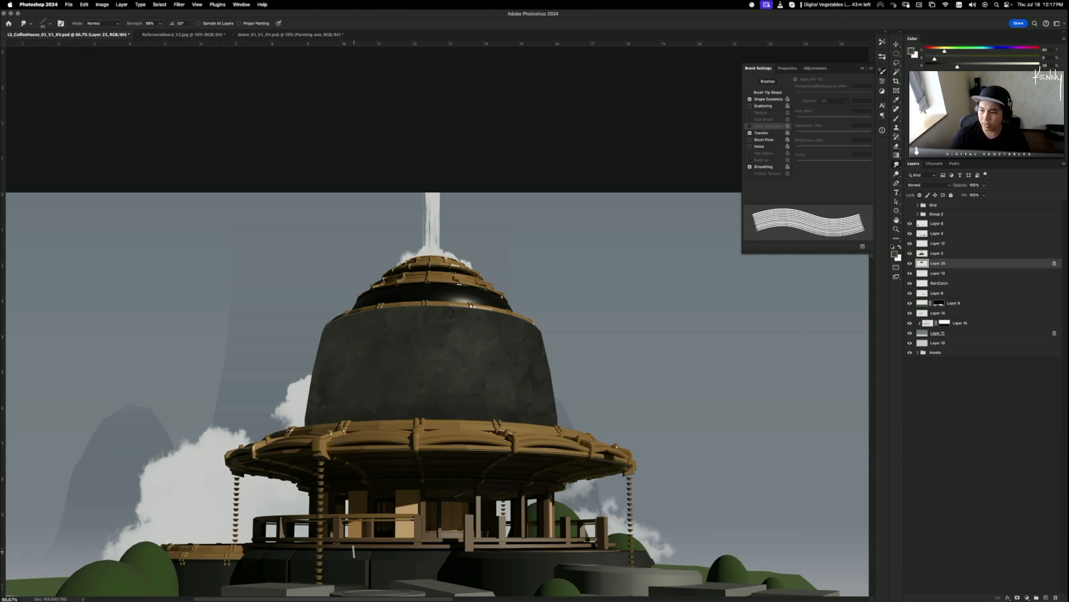
key("super+plus")
key("super+plus")
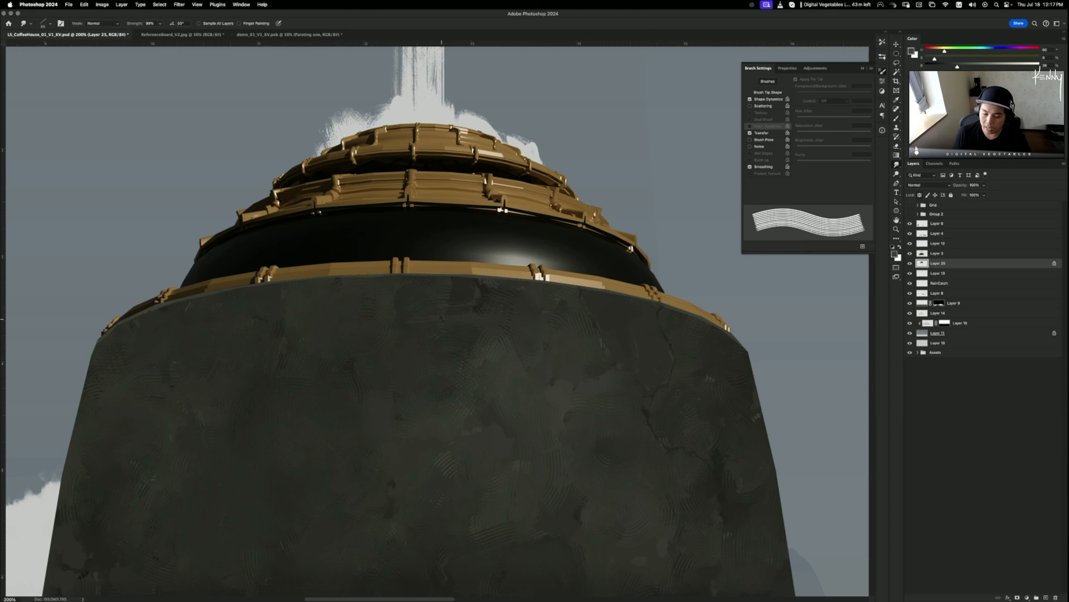
key("[")
key("[")
key("[")
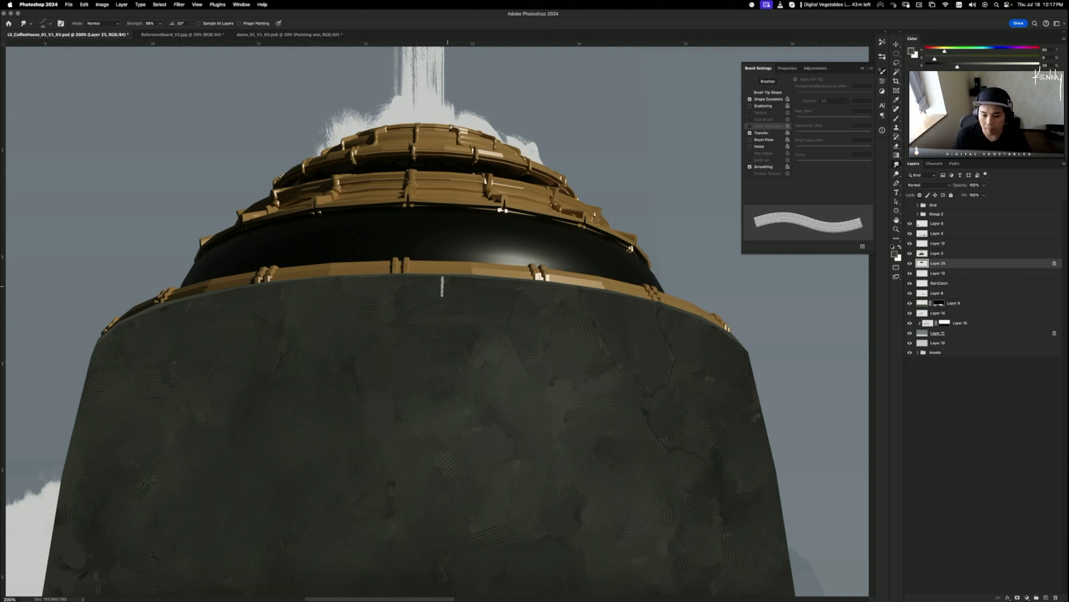
left_click_drag(402, 279, 453, 287)
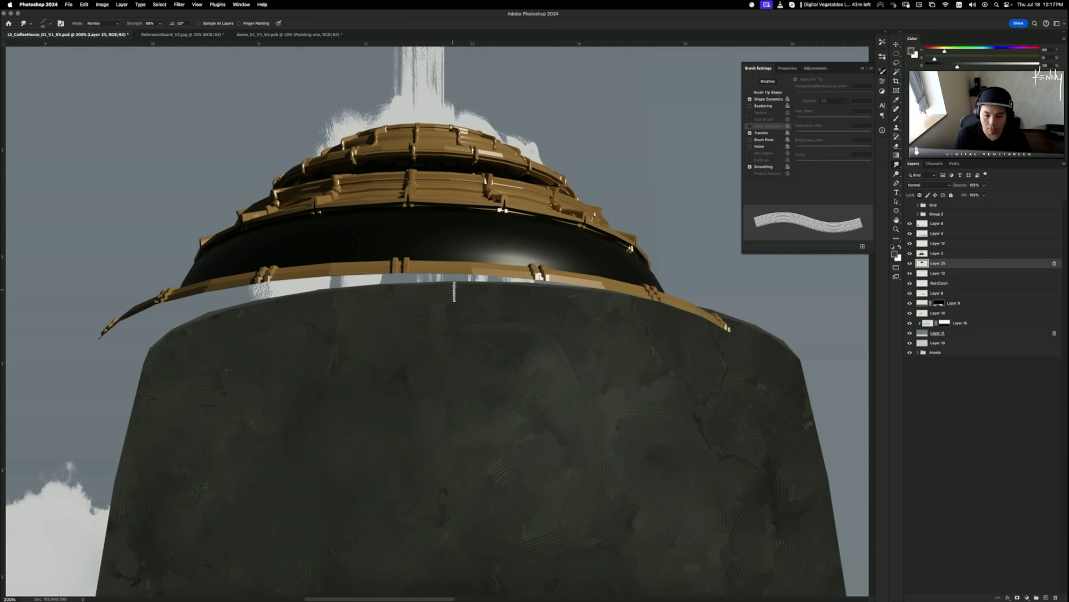
key("super+z")
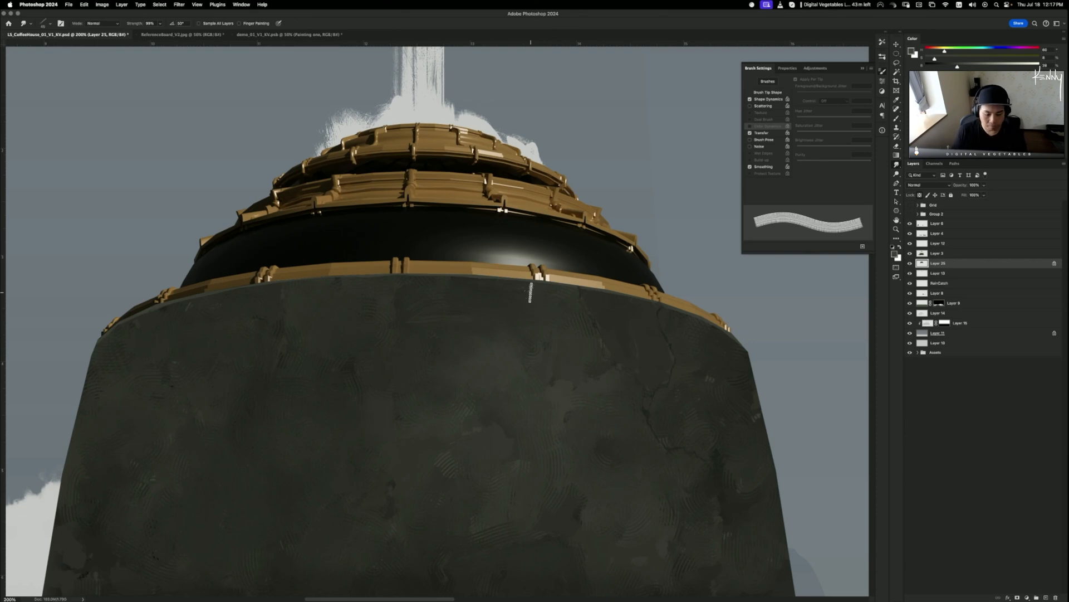
- Trace a pen path along the wall's top edge and around the upper dome, then load it as a selection
key("p")
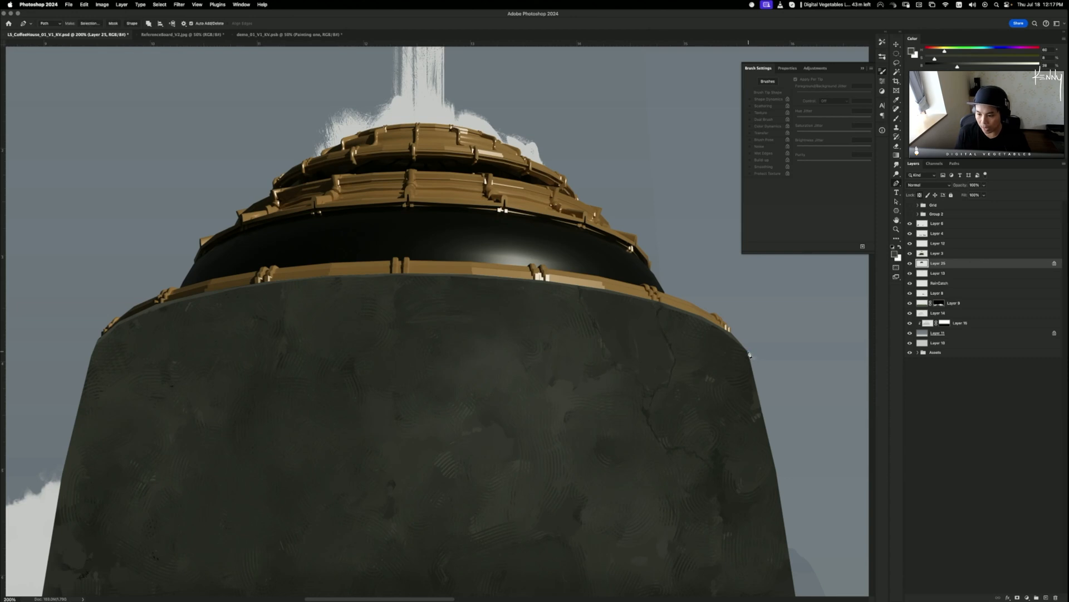
key("super+minus")
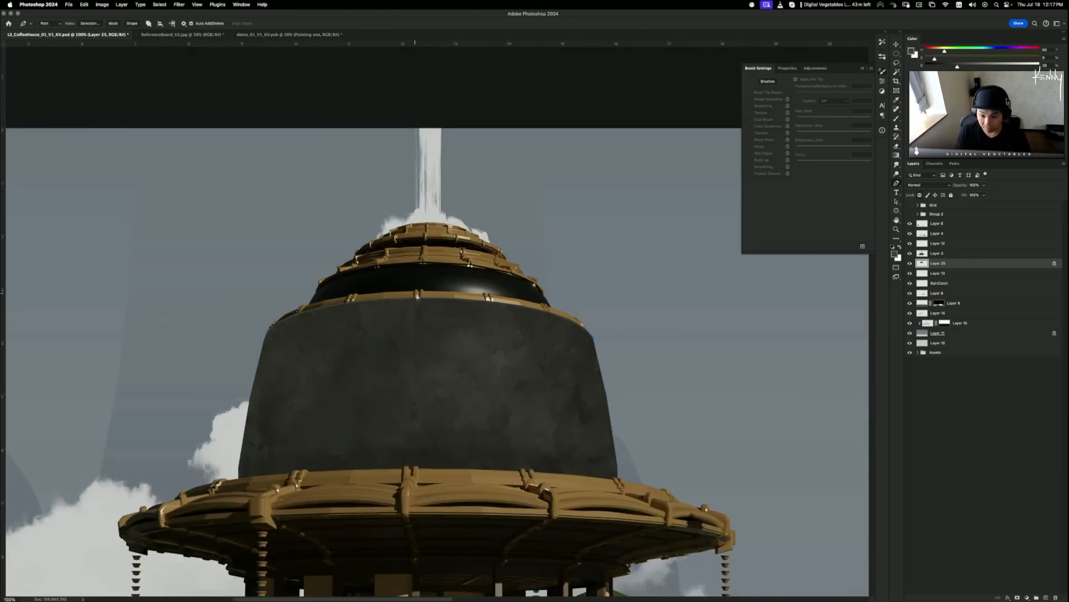
left_click_drag(424, 299, 304, 306)
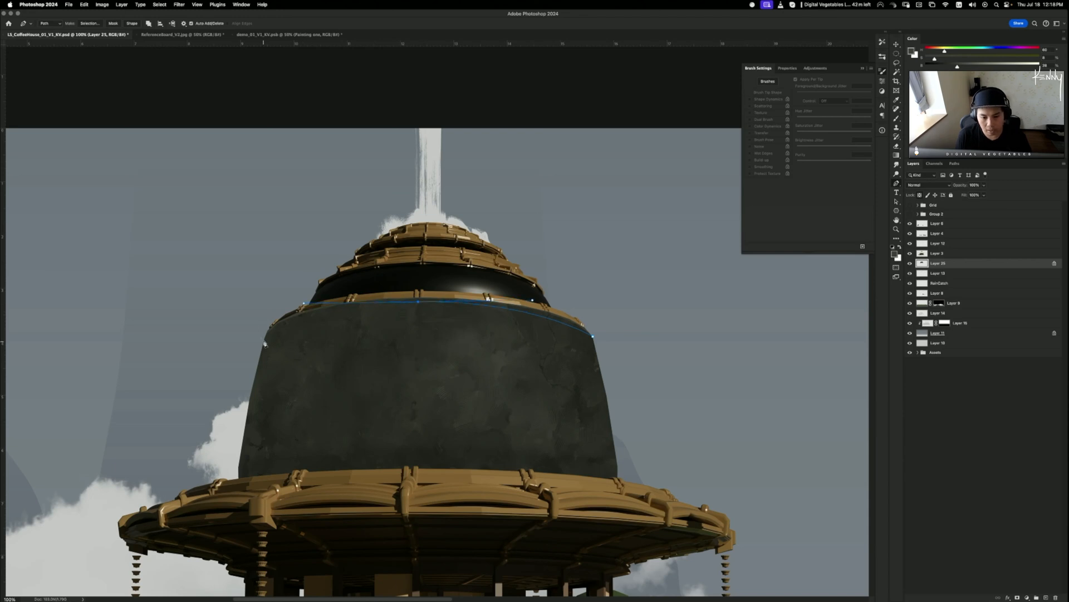
mouse_move(264, 339)
left_mouse_down()
mouse_move(242, 355)
mouse_move(264, 339)
left_mouse_up()
left_click(243, 333)
left_click_drag(306, 241, 362, 216)
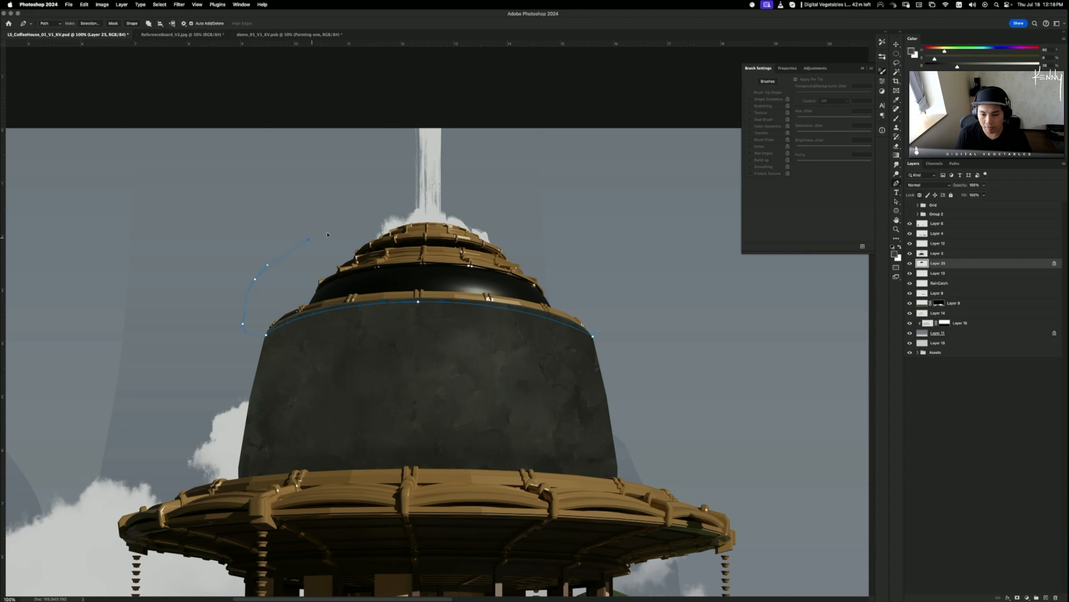
left_click_drag(637, 258, 668, 287)
left_click(656, 348)
left_click(594, 336)
key("super+Return")
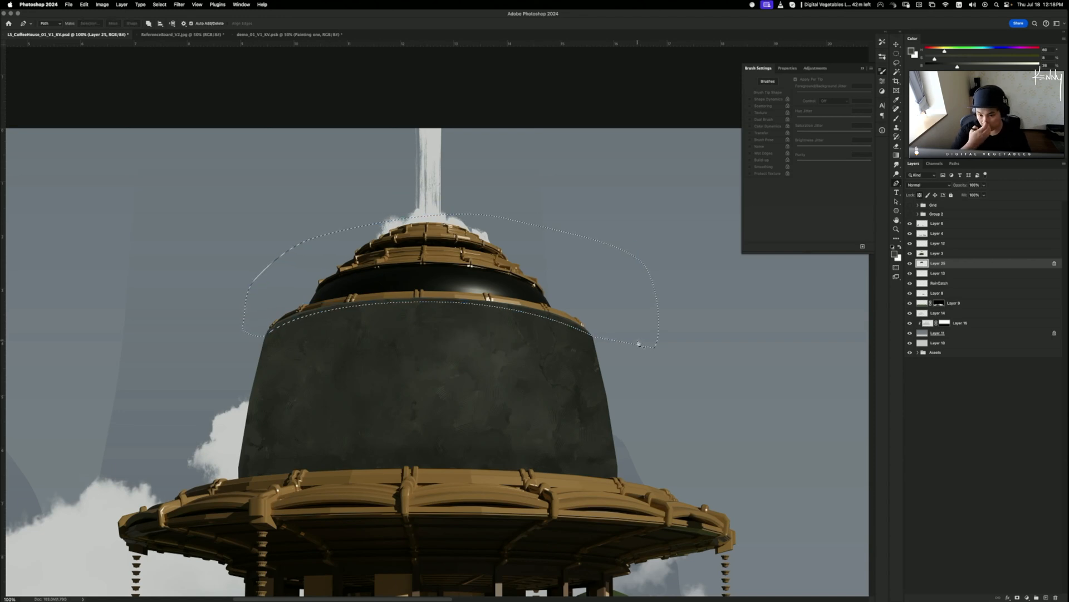
key("super+equal")
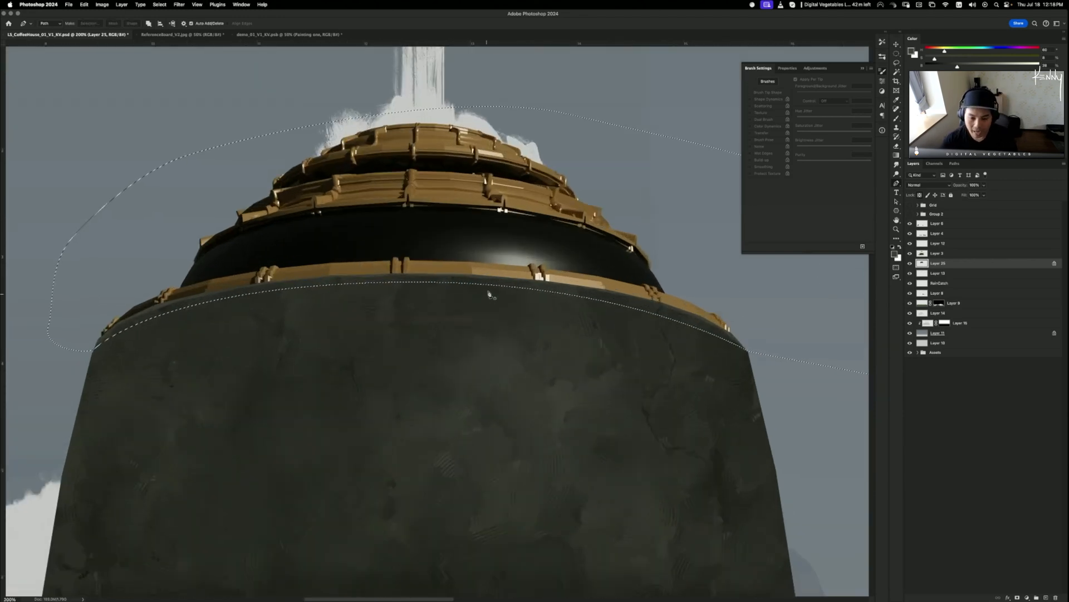
key("b")
key("bracketright")
key("bracketright")
key("bracketright")
key("bracketright")
key("bracketright")
key("bracketright")
key("bracketright")
key("bracketright")
key("bracketright")
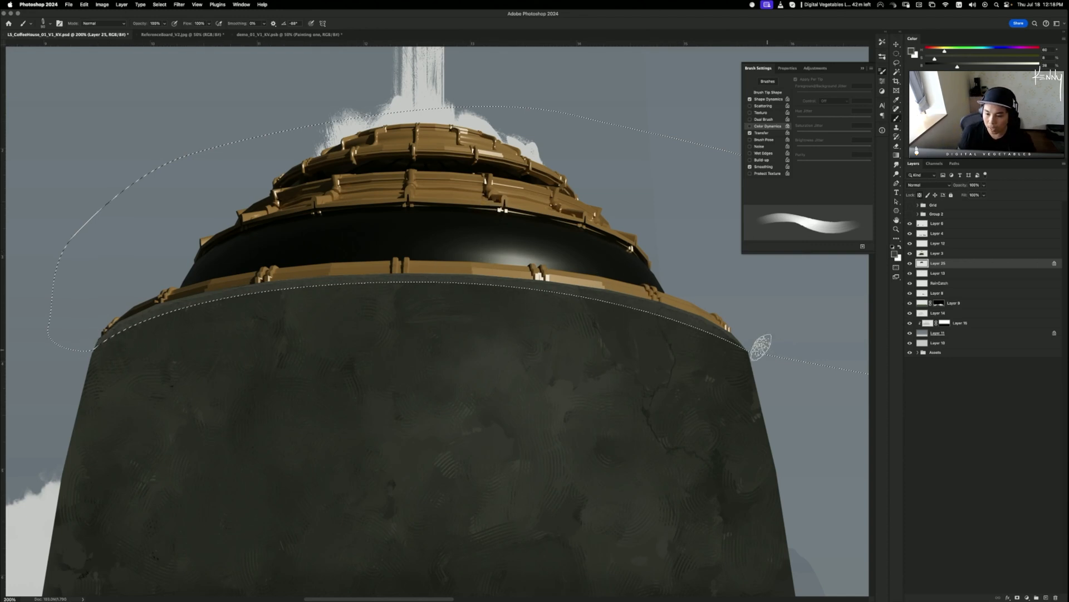
- Deselect and paint short strokes along the rim band, undoing and repainting the bad ones
key("super+d")
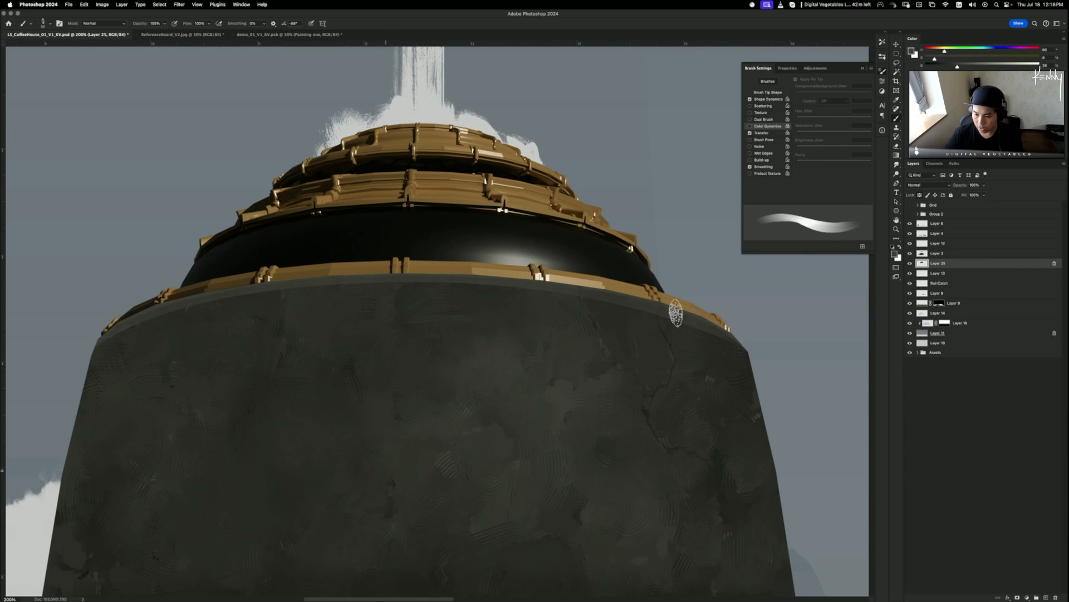
key("bracketleft")
key("bracketleft")
key("bracketleft")
key("bracketleft")
key("bracketleft")
key("bracketleft")
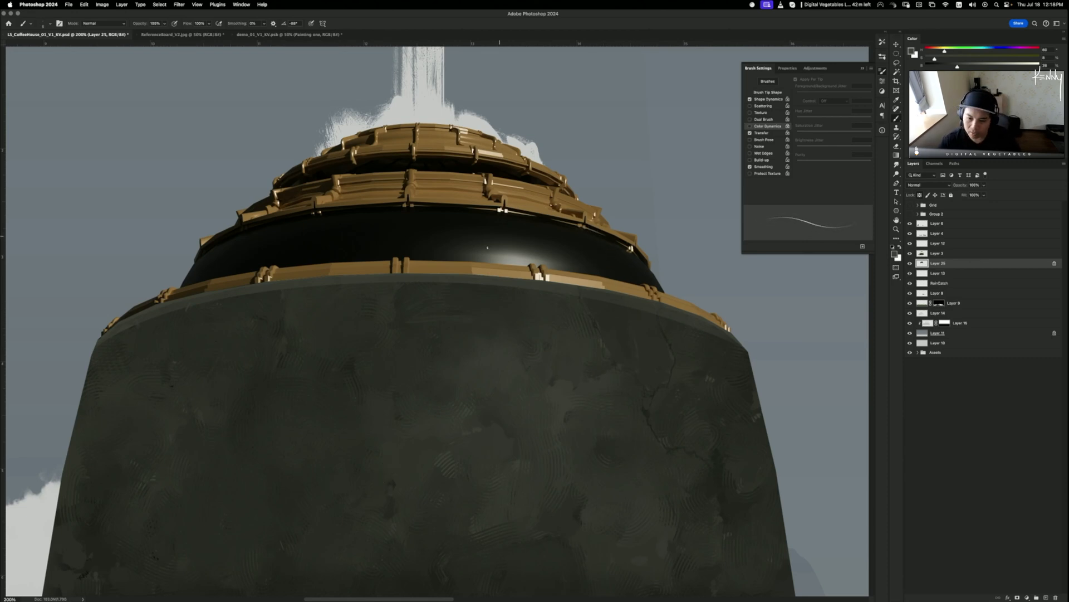
left_click(543, 284)
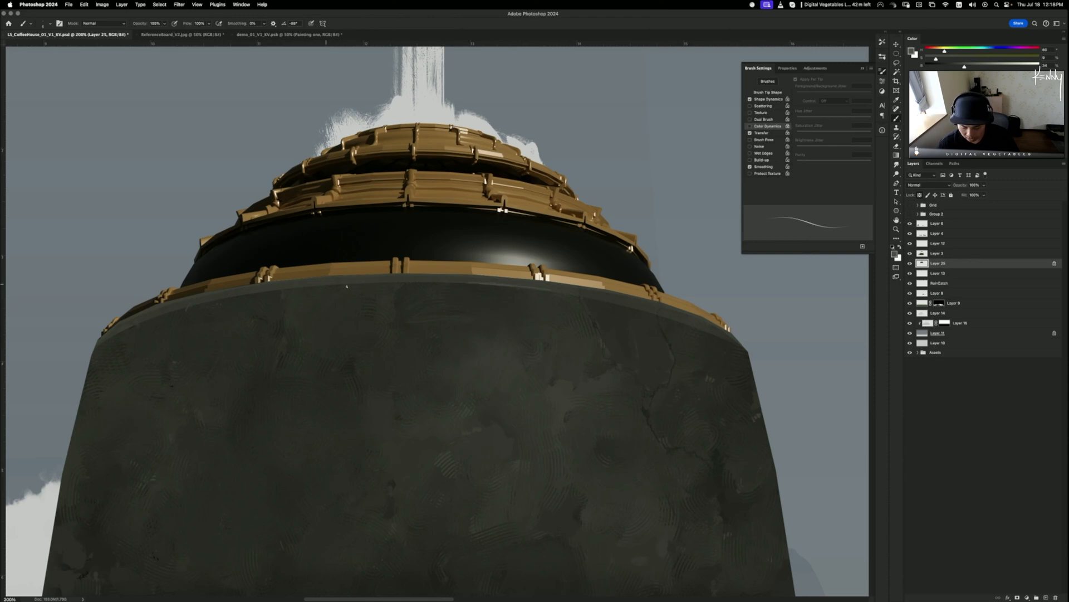
key("]")
key("]")
key("]")
key("]")
key("]")
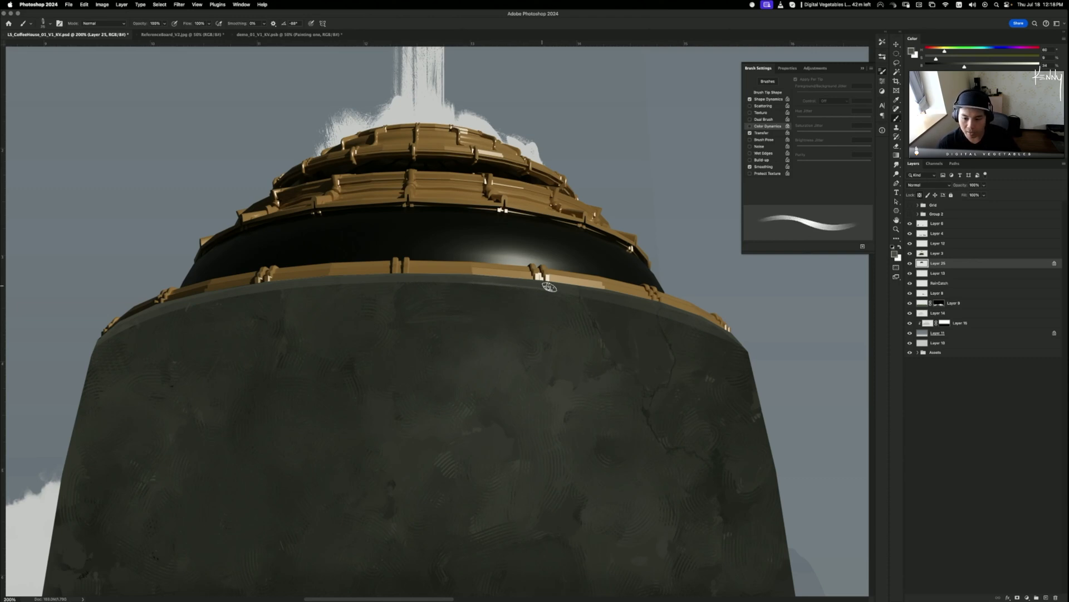
key("super+z")
left_click_drag(474, 281, 538, 287)
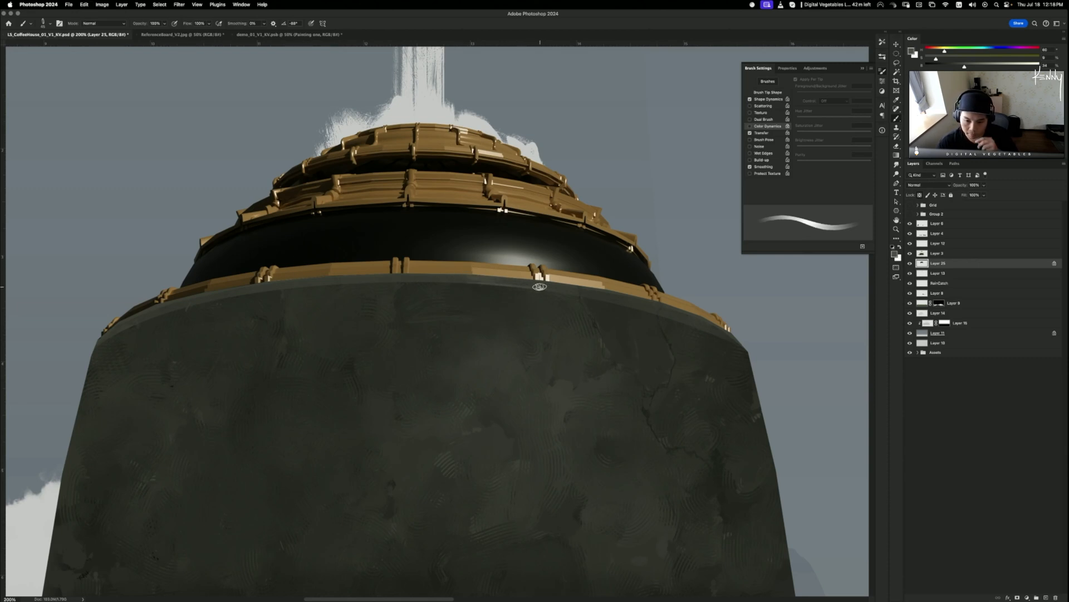
left_click_drag(471, 280, 552, 289)
key("]")
key("super+z")
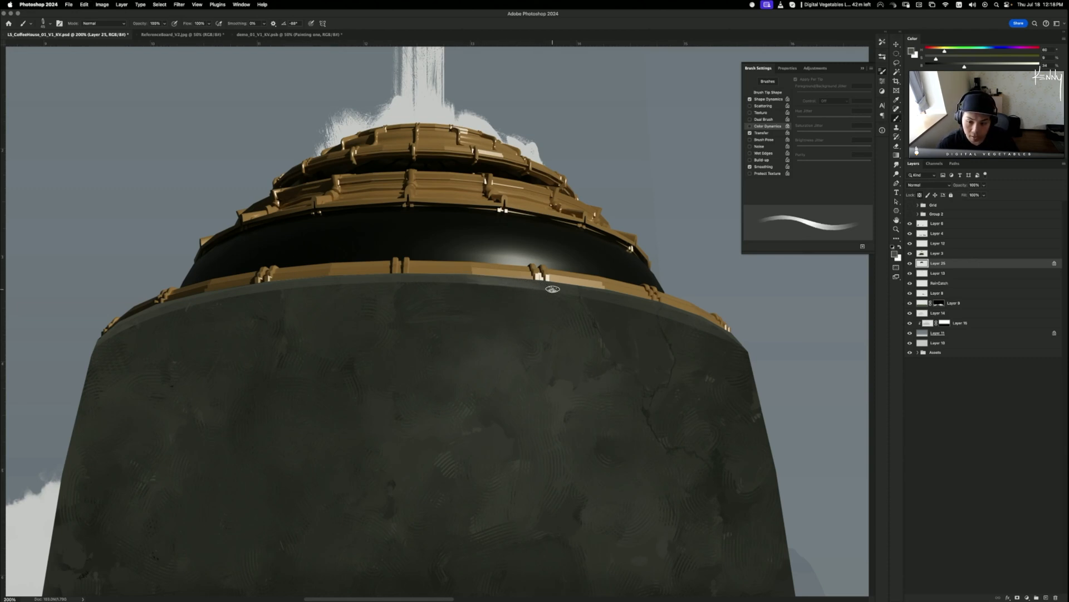
key("]")
key("super+z")
left_click_drag(480, 282, 549, 289)
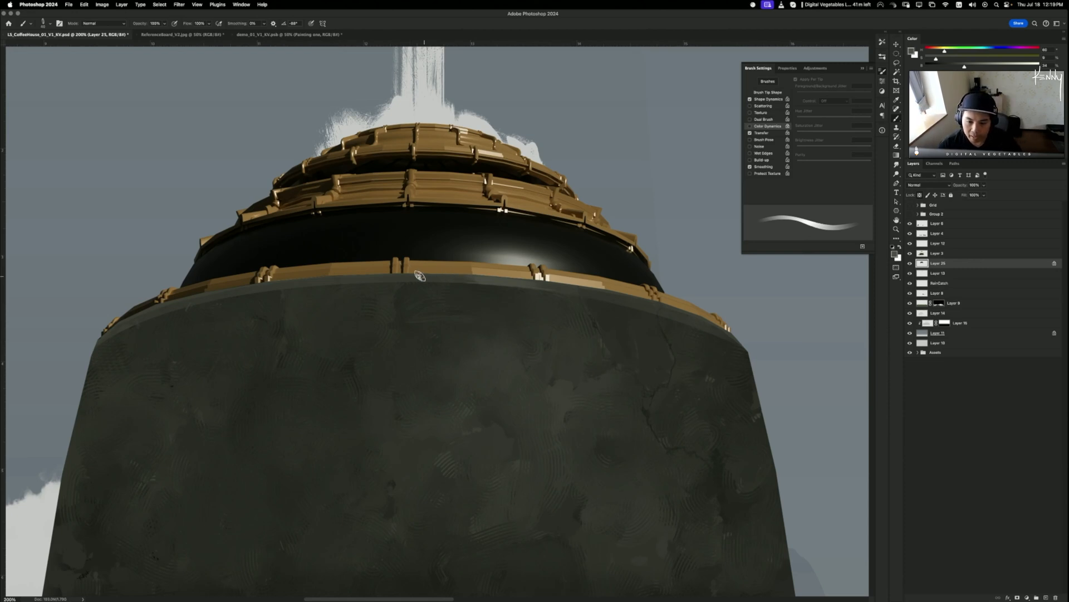
- Lighten the top edge of the grey band with a rim-sampled colour, painting rightward
mouse_move(420, 277)
left_mouse_down()
mouse_move(509, 280)
mouse_move(460, 278)
left_mouse_up()
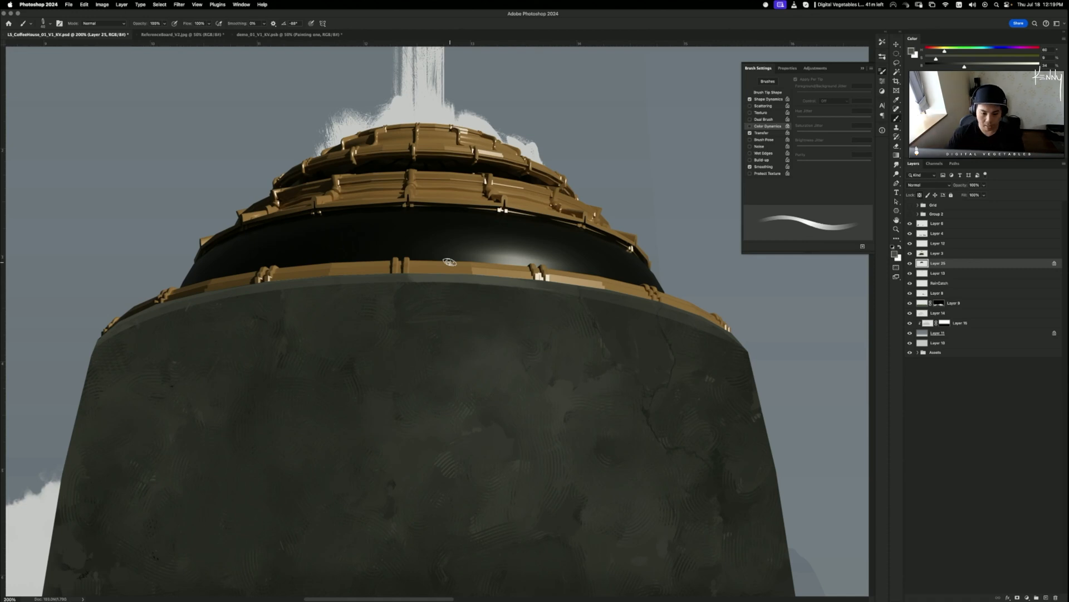
left_click(409, 280, "alt")
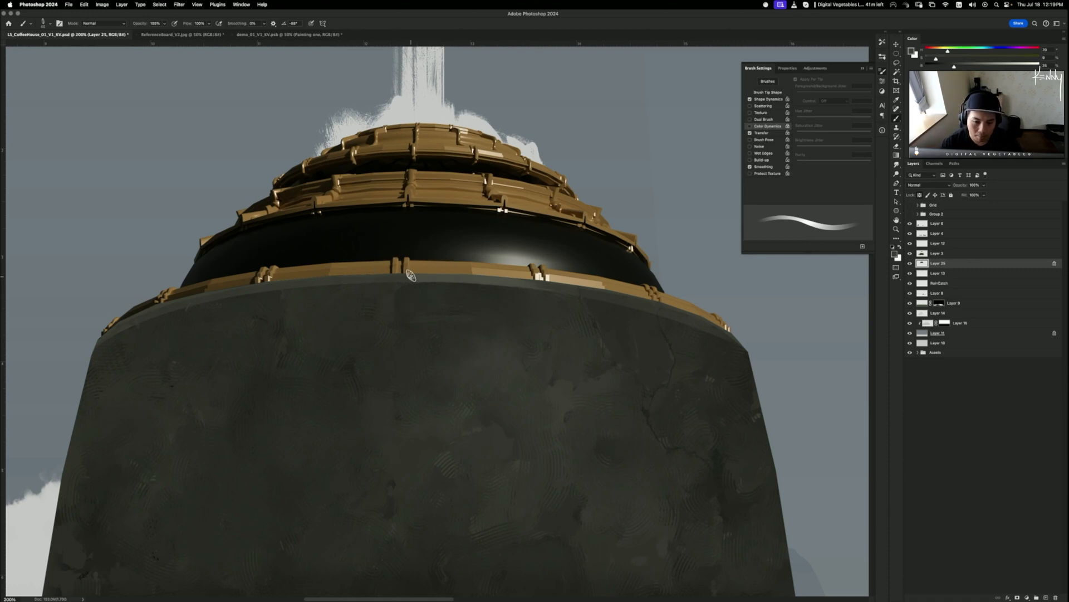
key("super+z")
left_click_drag(412, 278, 559, 288)
key("super+z")
key("super+z")
key("super+z")
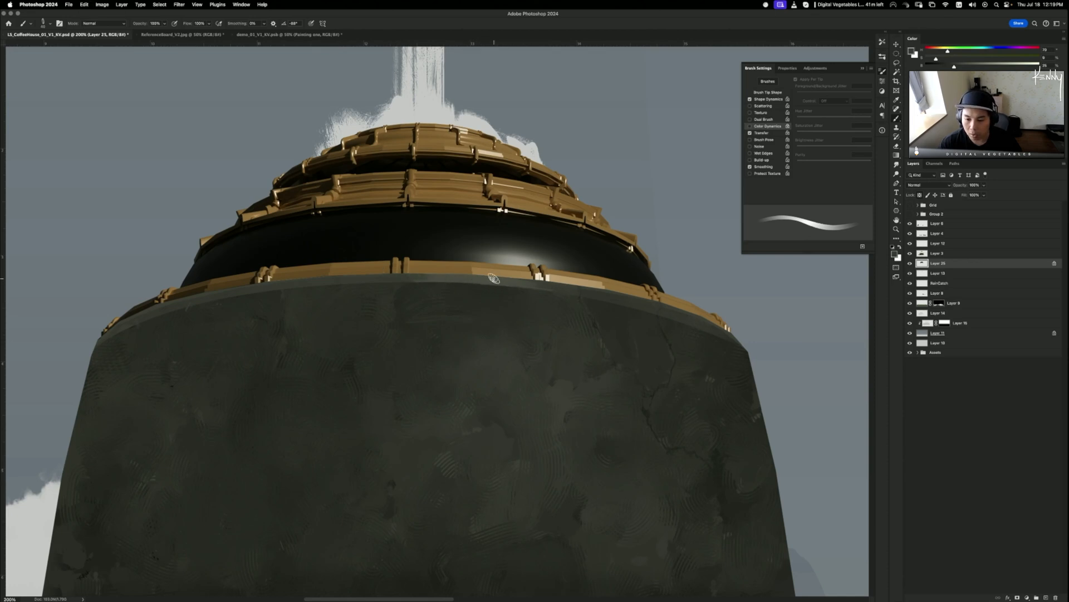
left_click_drag(495, 280, 574, 292)
key("super+z")
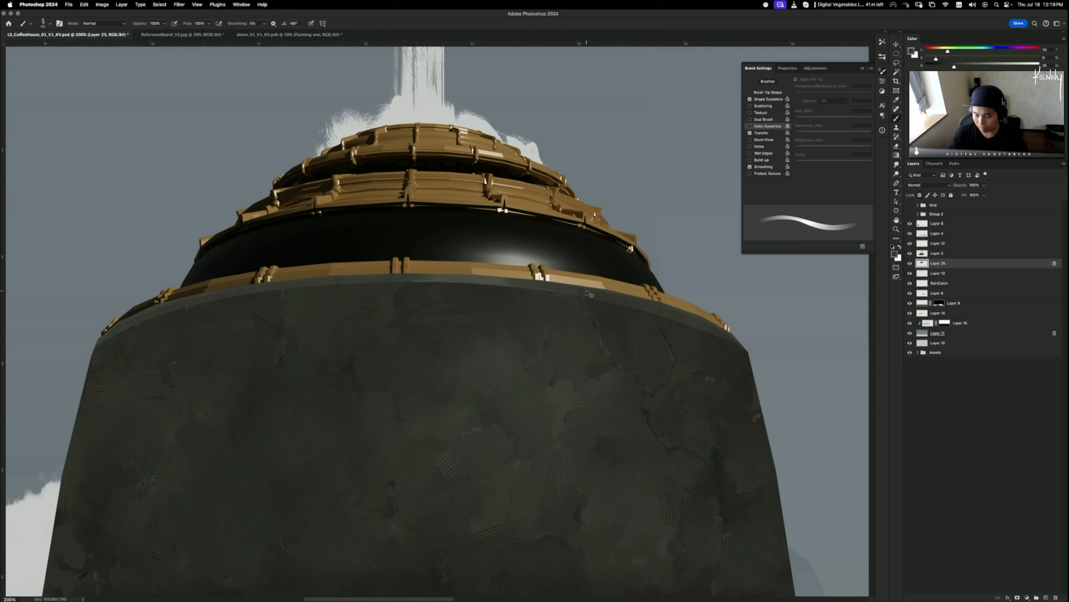
key("super+minus")
key("super+minus")
key("super+minus")
key("super+plus")
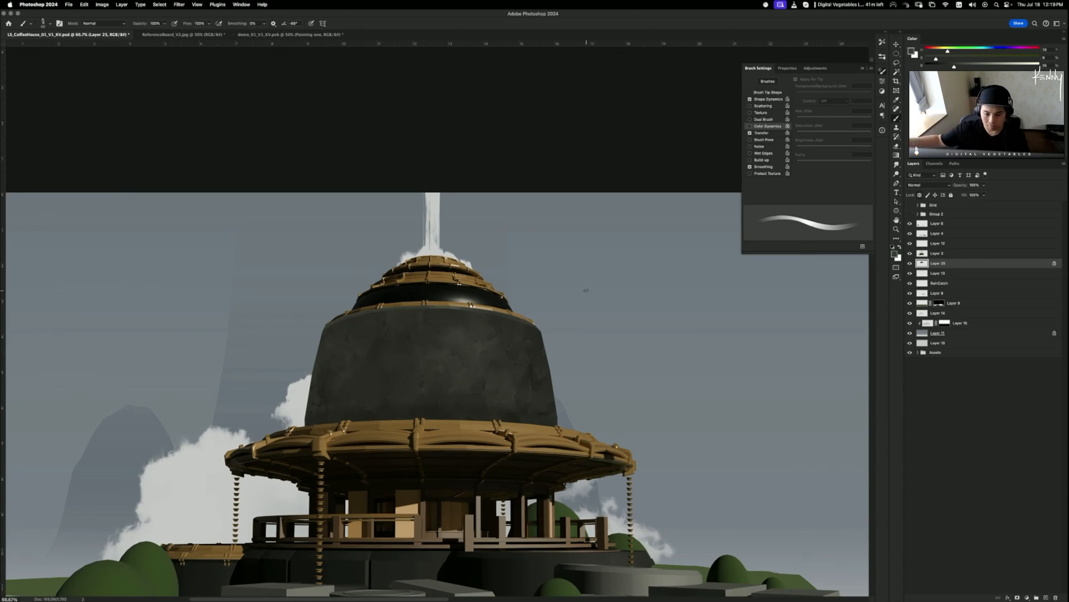
key("super+plus")
key("super+plus")
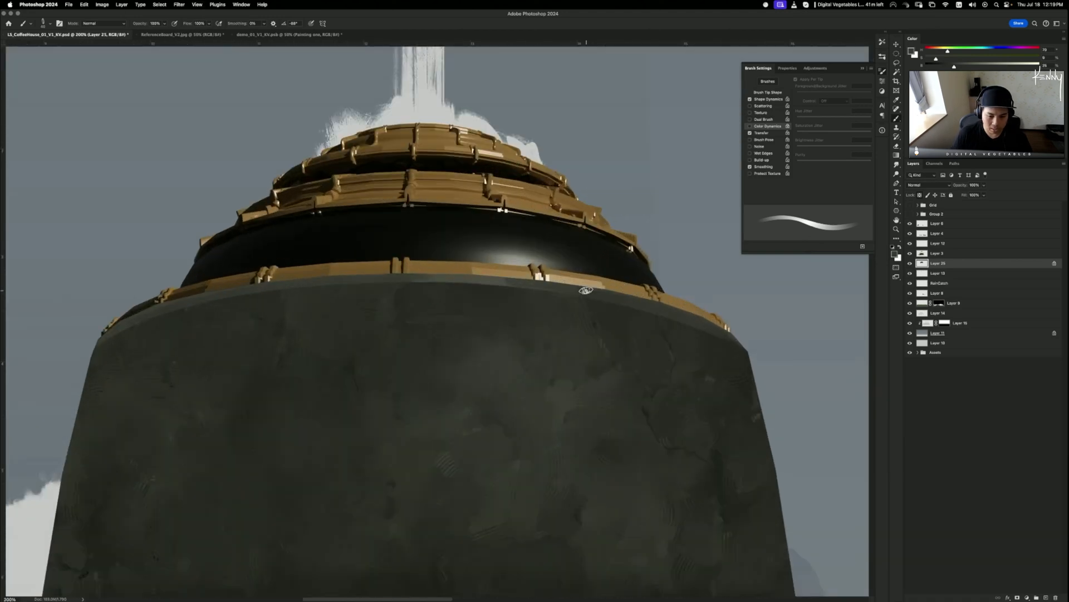
scroll(453, 320, "right", 3)
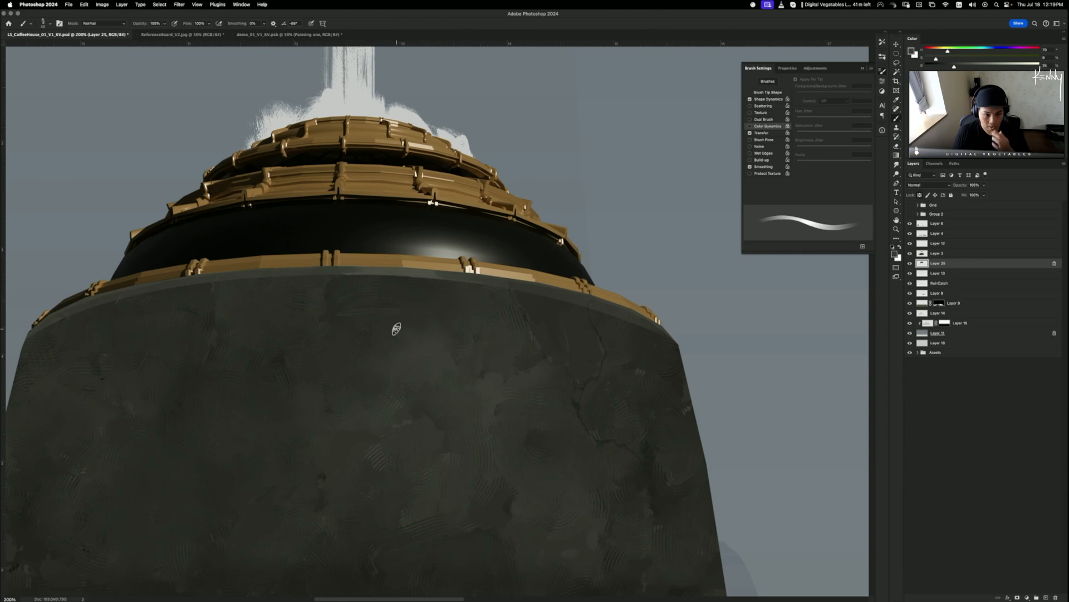
- Shrink to a fine brush and sample darker and lighter greys from the rim
key("bracketleft")
key("bracketleft")
key("bracketleft")
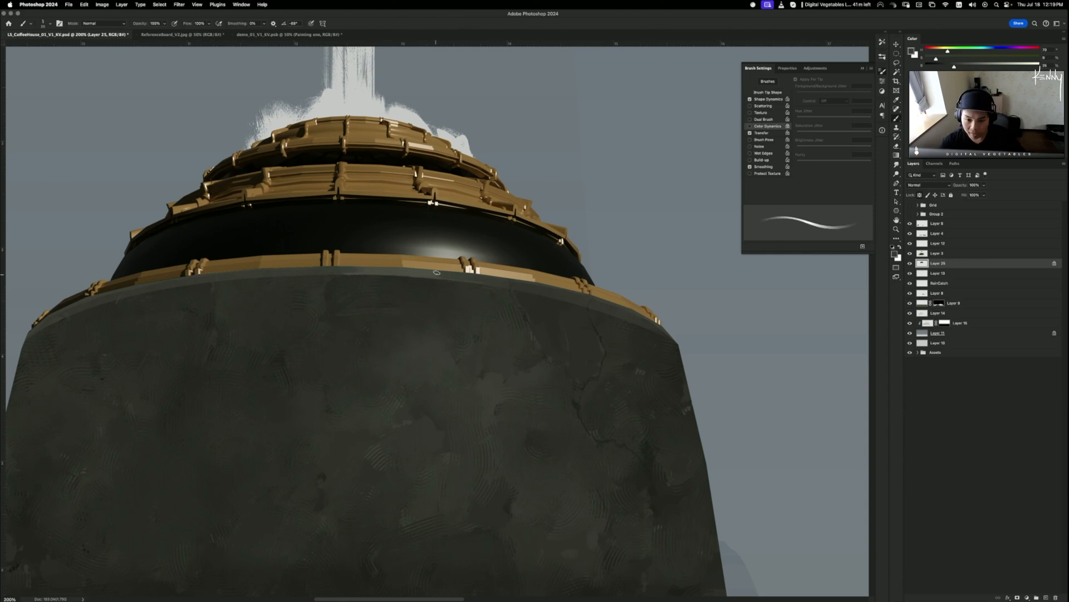
left_click(444, 272, "alt")
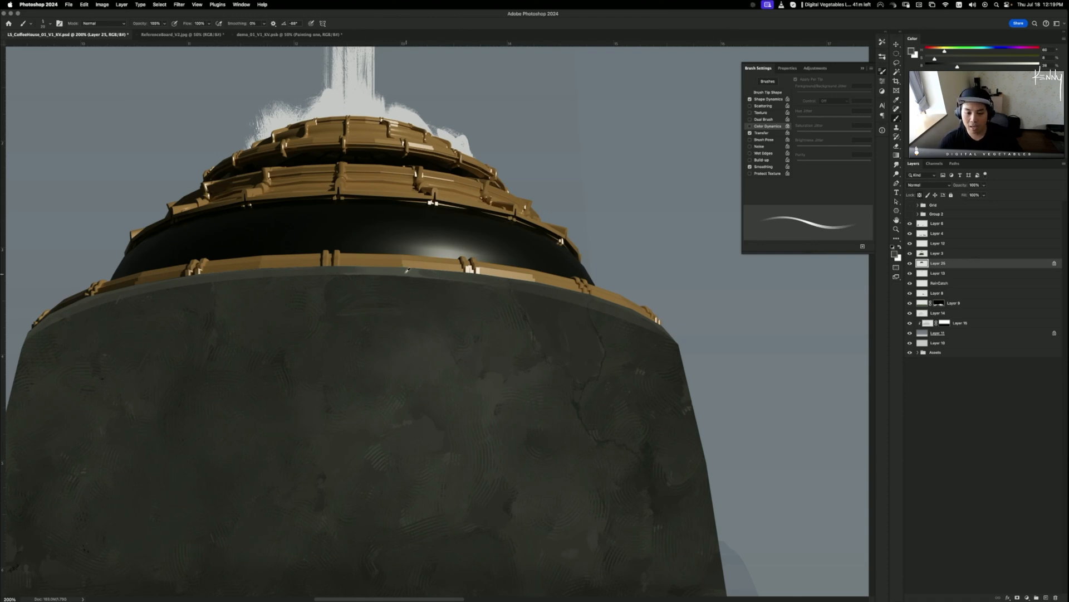
left_click(472, 276, "alt")
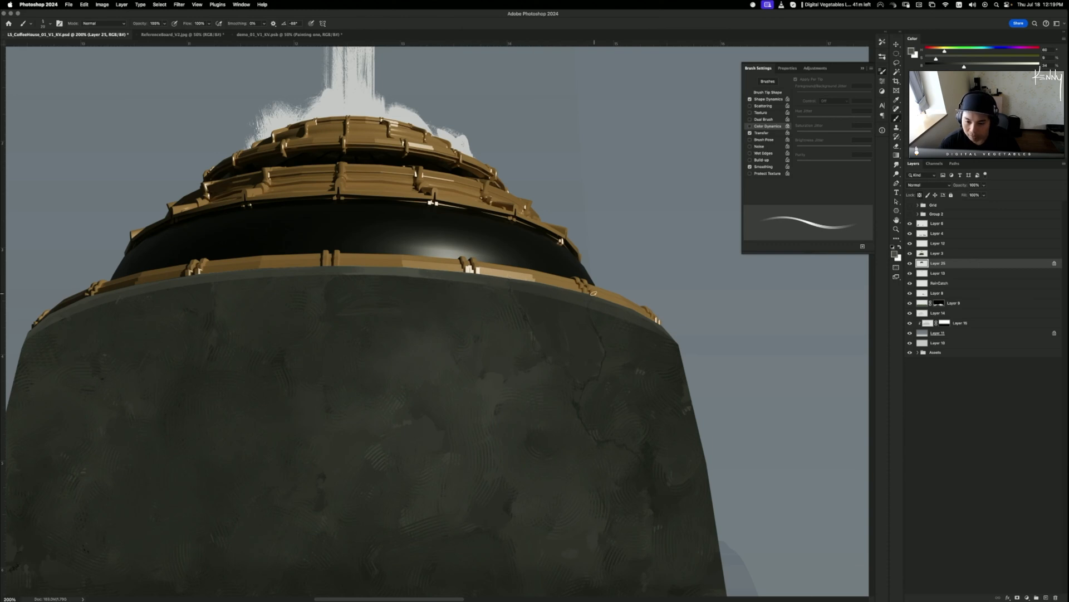
scroll(603, 297, "left", 5)
scroll(602, 297, "up", 1)
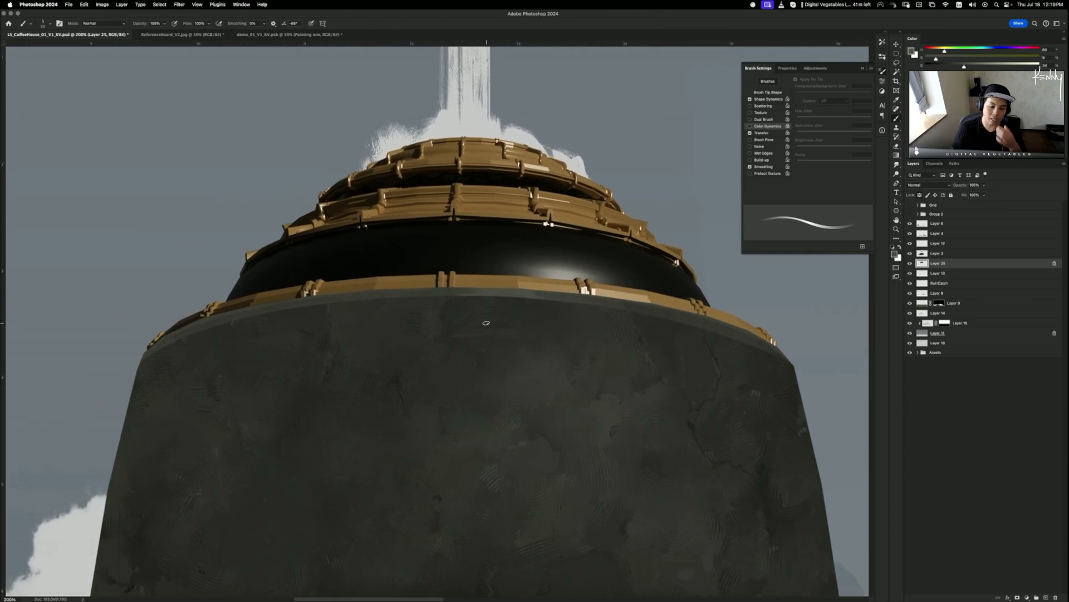
key("bracketleft")
key("bracketleft")
key("bracketleft")
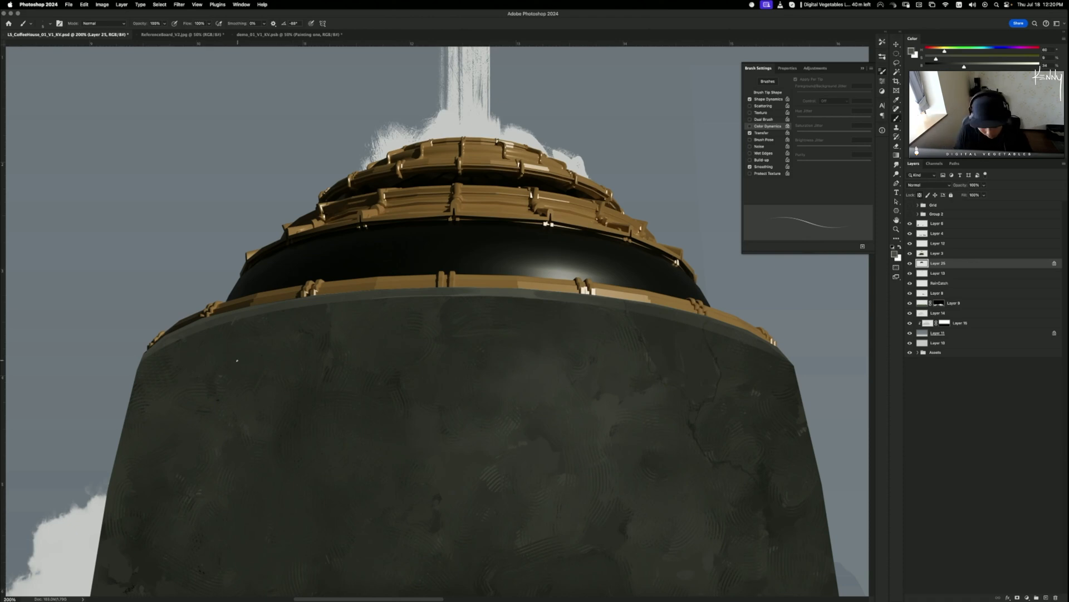
key("r")
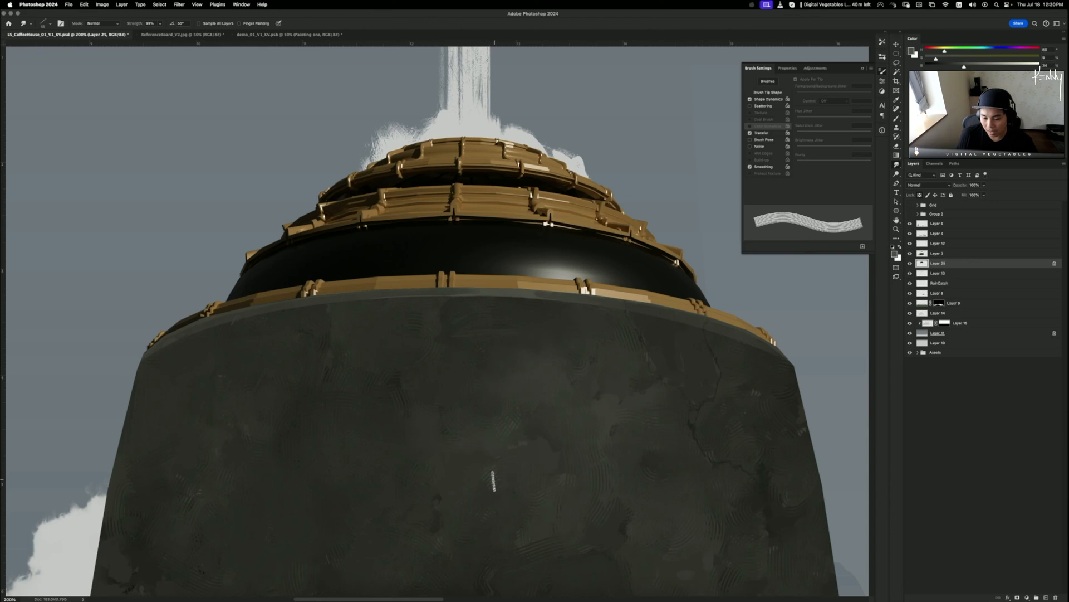
scroll(374, 352, "down", 3)
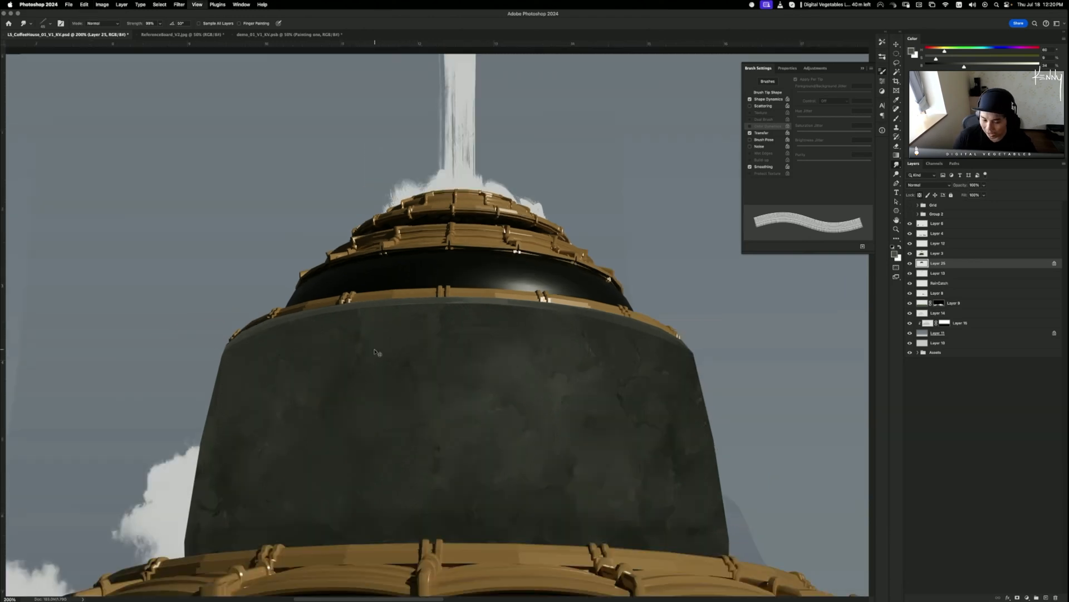
scroll(375, 352, "up", 1)
scroll(375, 352, "down", 1)
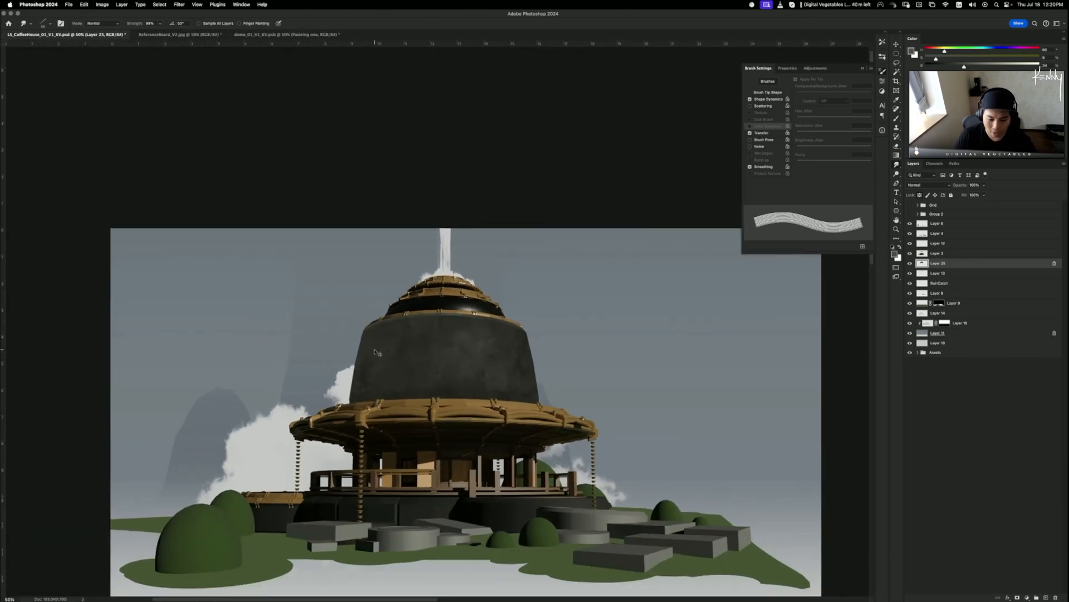
left_click_drag(442, 411, 422, 322)
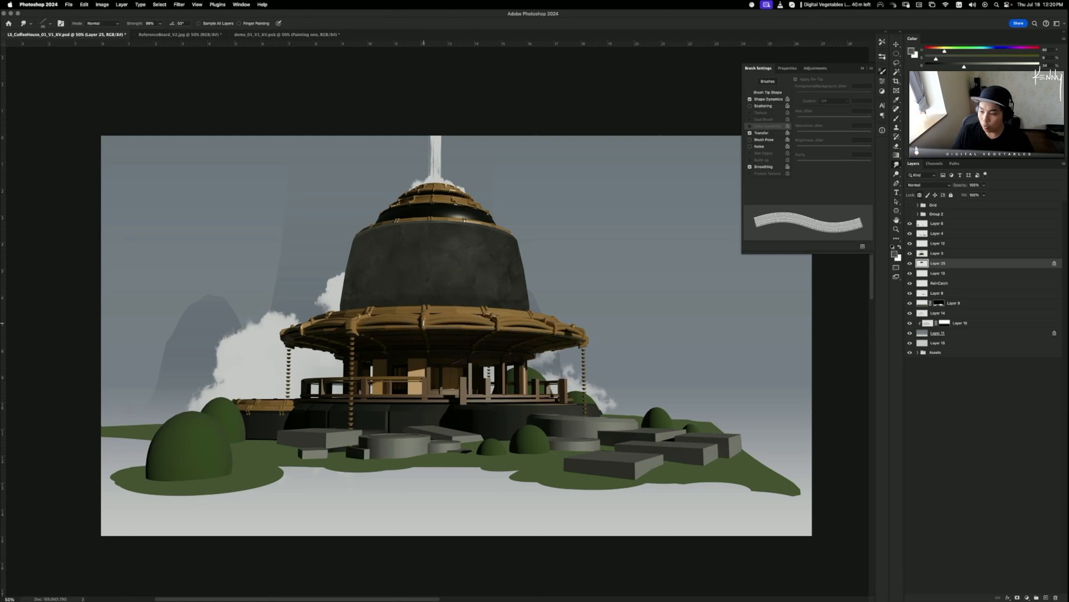
key("super+plus")
key("super+plus")
key("super+plus")
key("super+plus")
left_click_drag(368, 107, 481, 367)
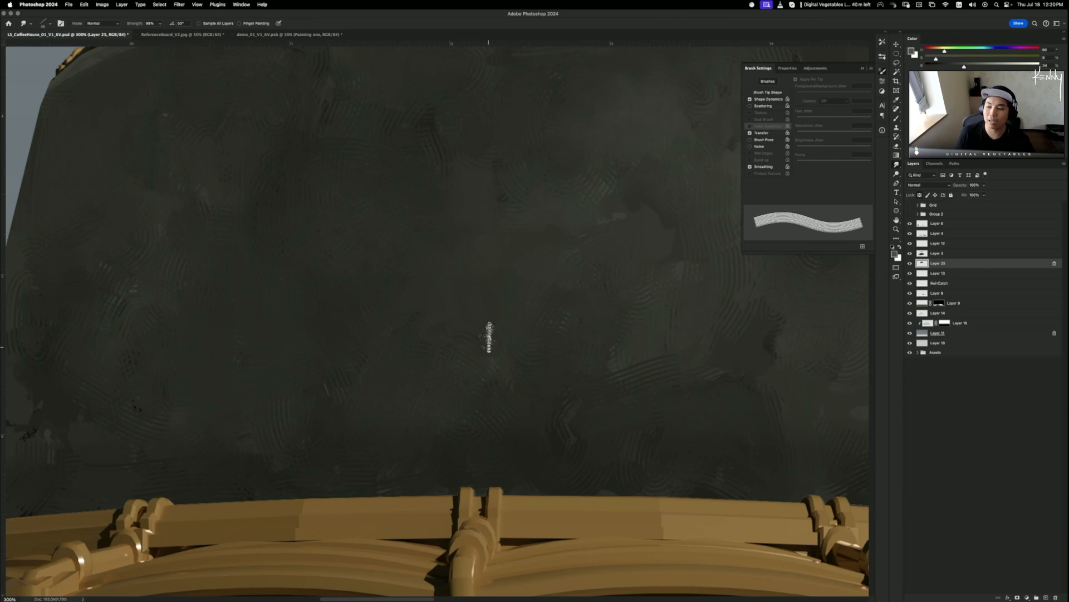
scroll(501, 358, "up", 10)
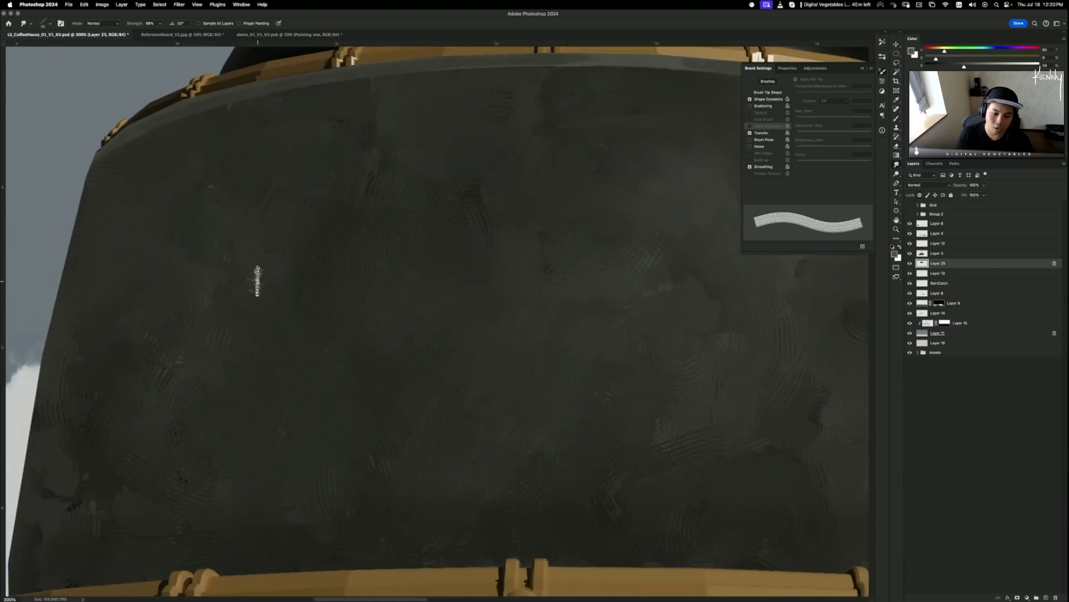
key("super+minus")
key("super+minus")
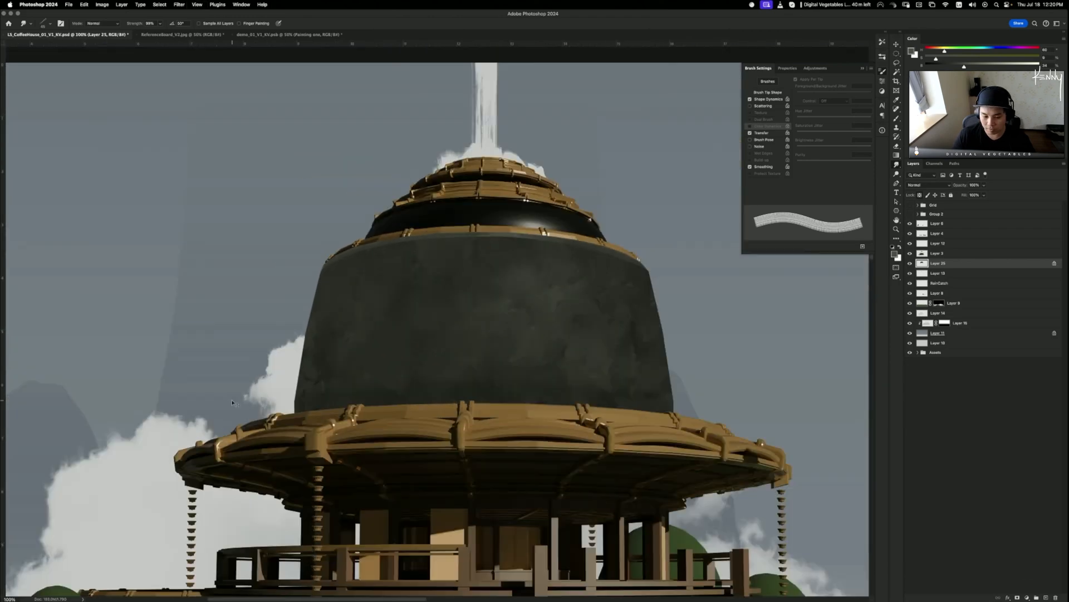
key("super+minus")
key("b")
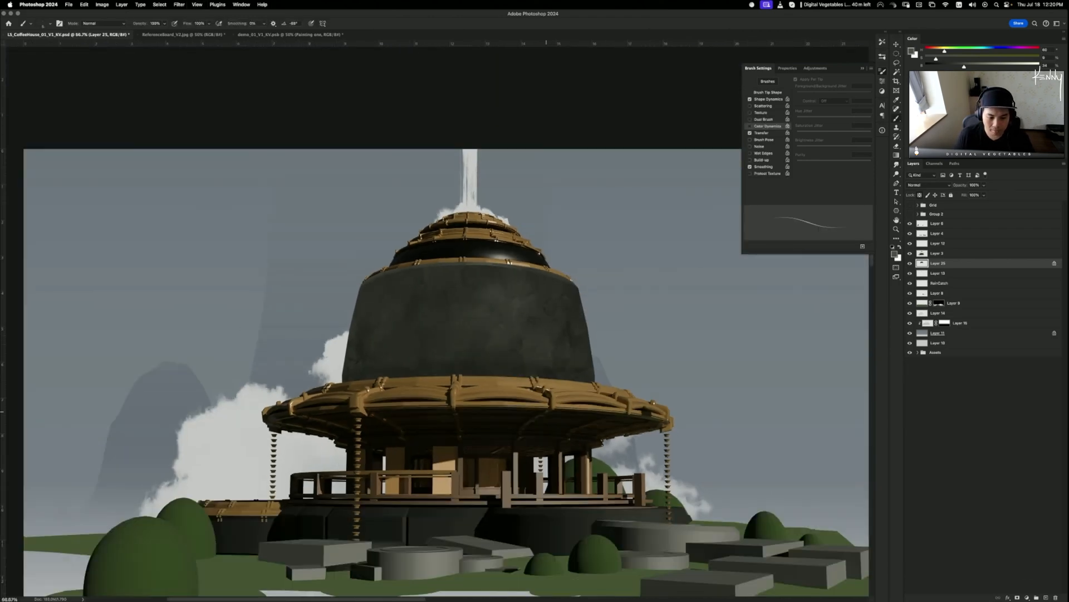
- Stamp the visible layers onto a new layer and mark the mountain in red, then undo the marks
left_click(941, 225)
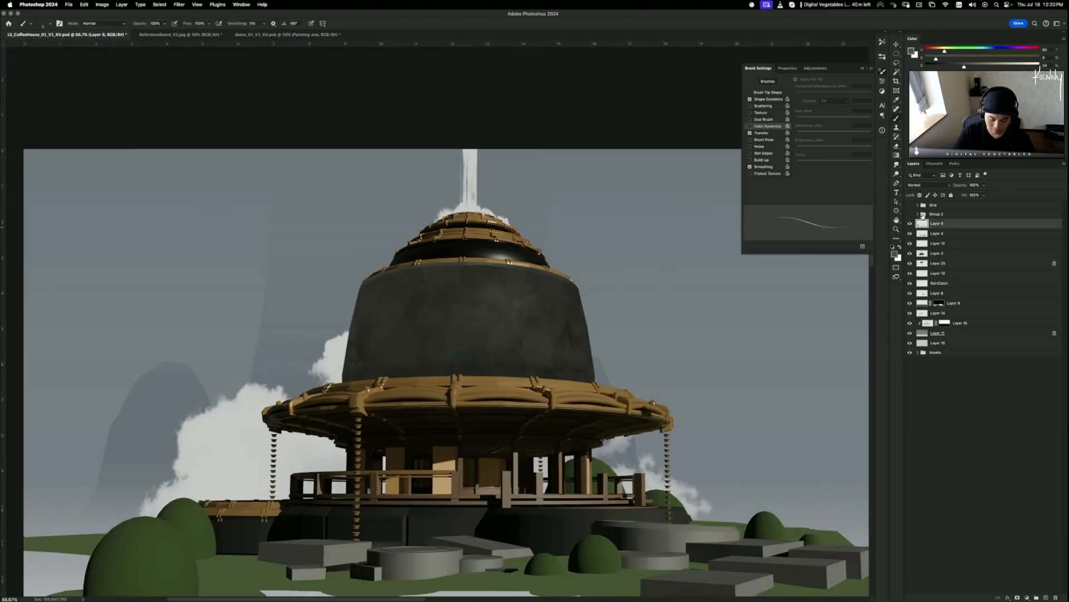
key("alt+shift+super+e")
left_click_drag(327, 401, 538, 379)
key("d")
key("x")
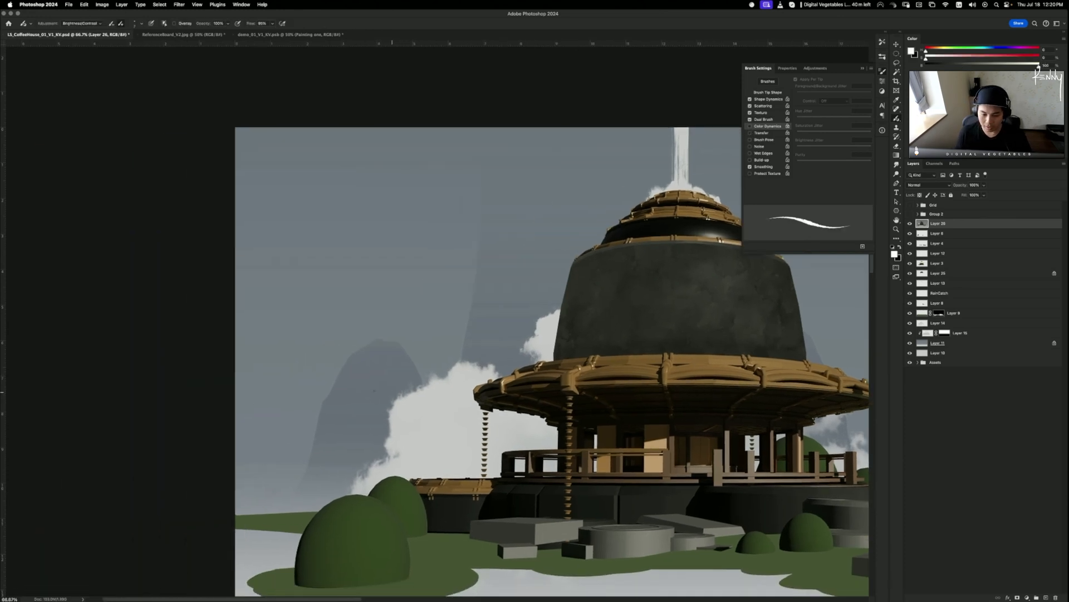
key("[")
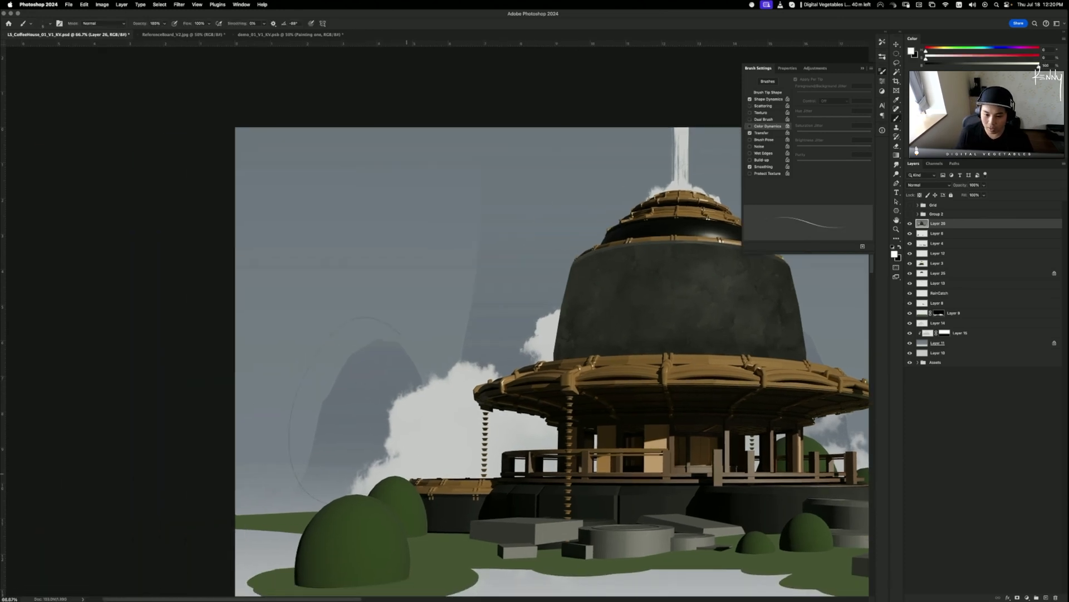
left_click(1039, 56)
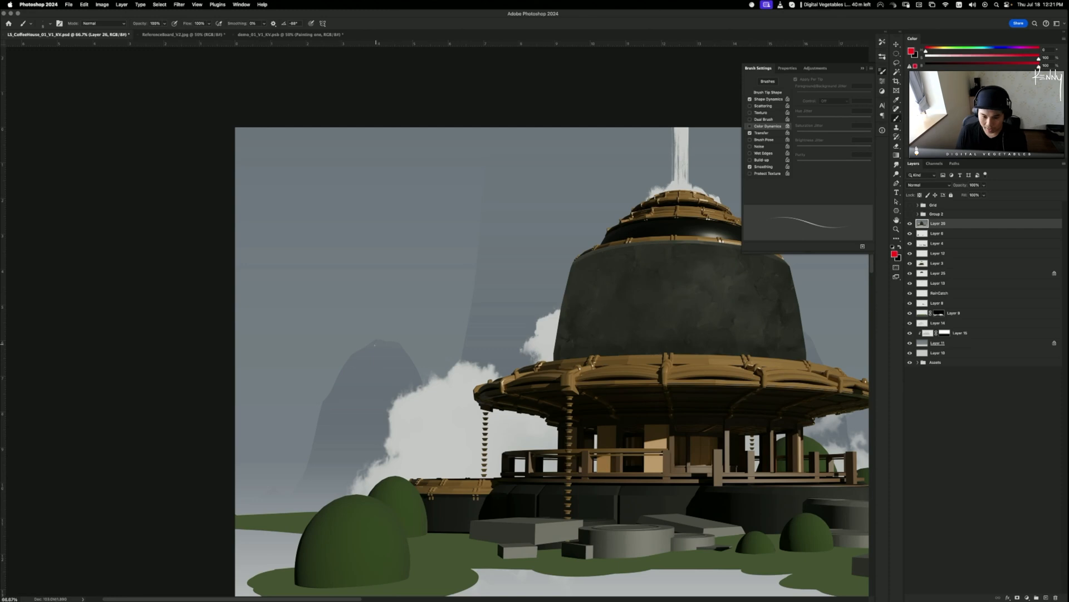
key("]")
key("]")
mouse_move(308, 472)
left_mouse_down()
mouse_move(449, 371)
mouse_move(275, 428)
left_mouse_up()
key("super+z")
left_click_drag(404, 374, 412, 461)
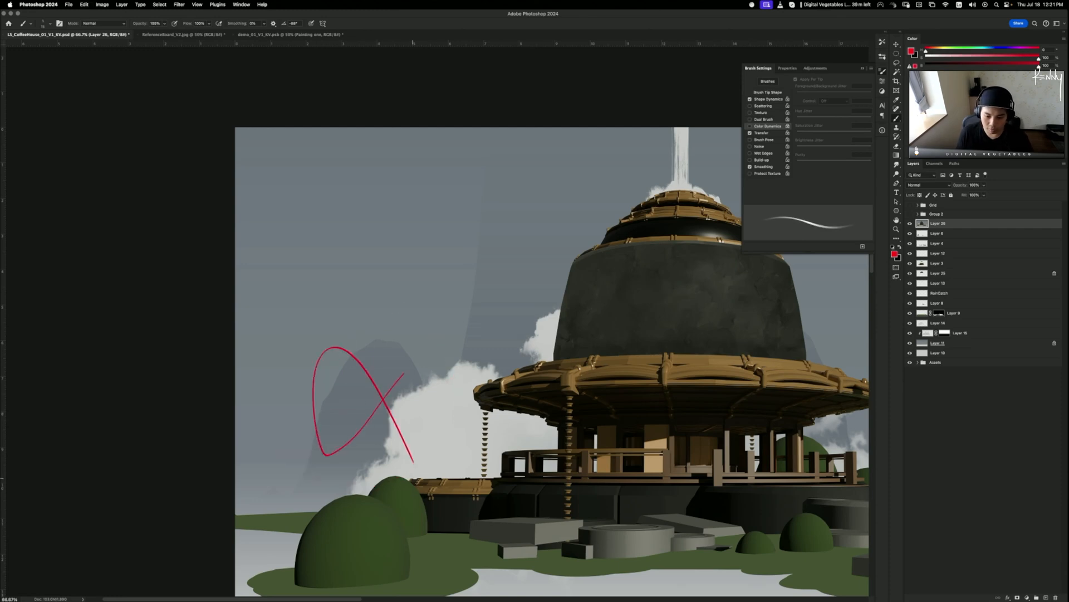
key("super+z")
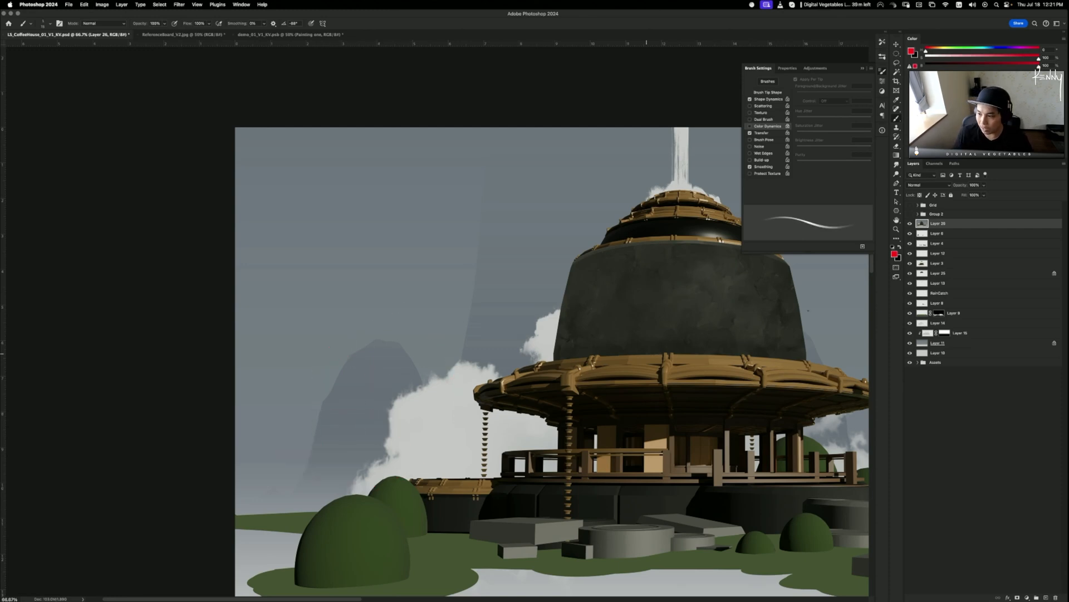
- Hide and re-show Layer 26 and the mountain's Layer 15 to compare them
left_click(910, 224)
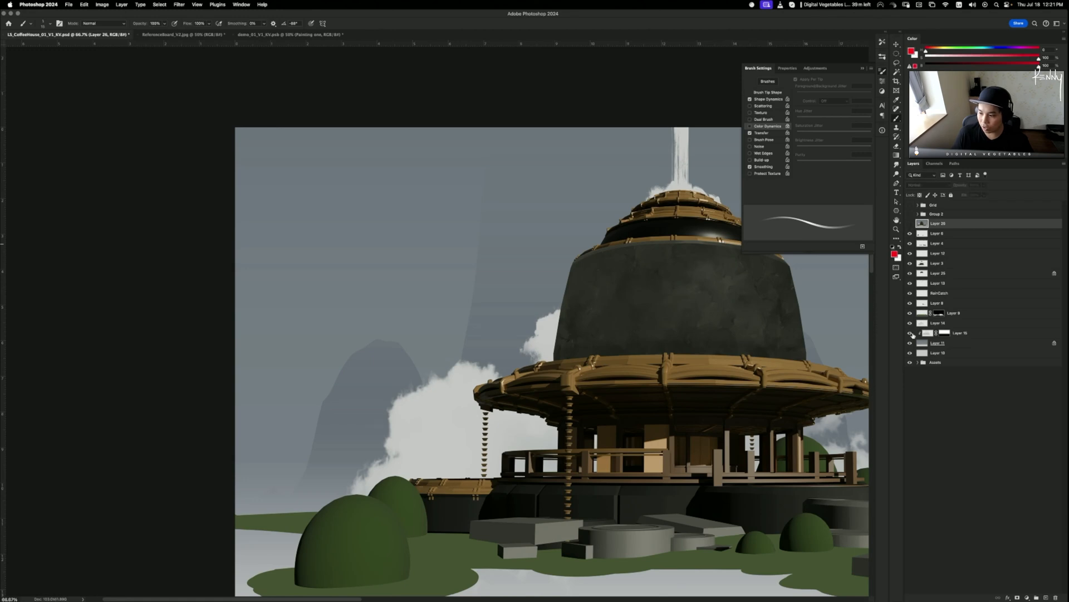
left_click(911, 333)
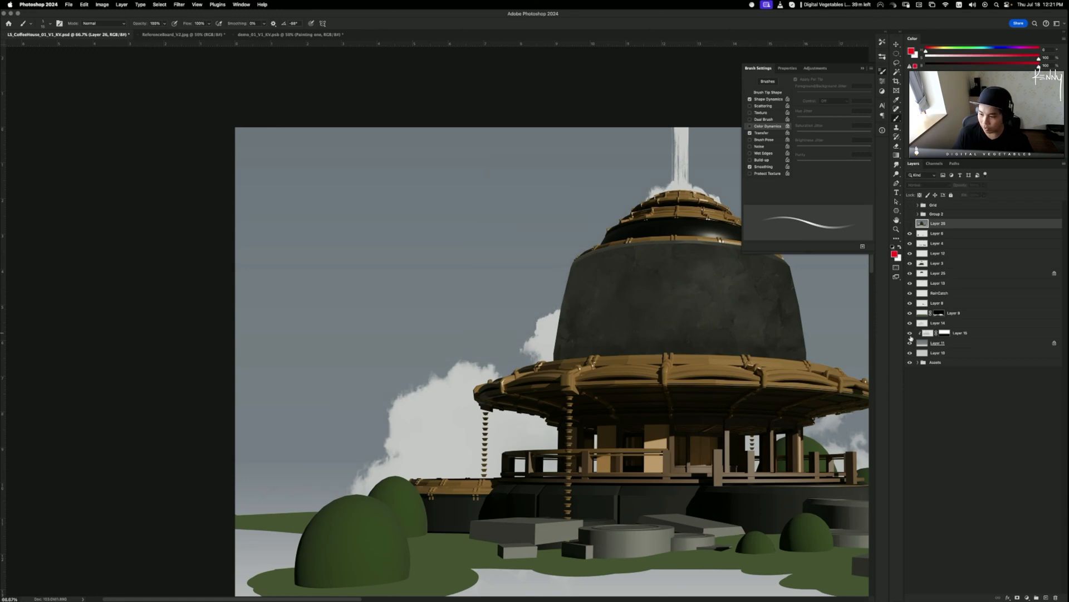
left_click(911, 335)
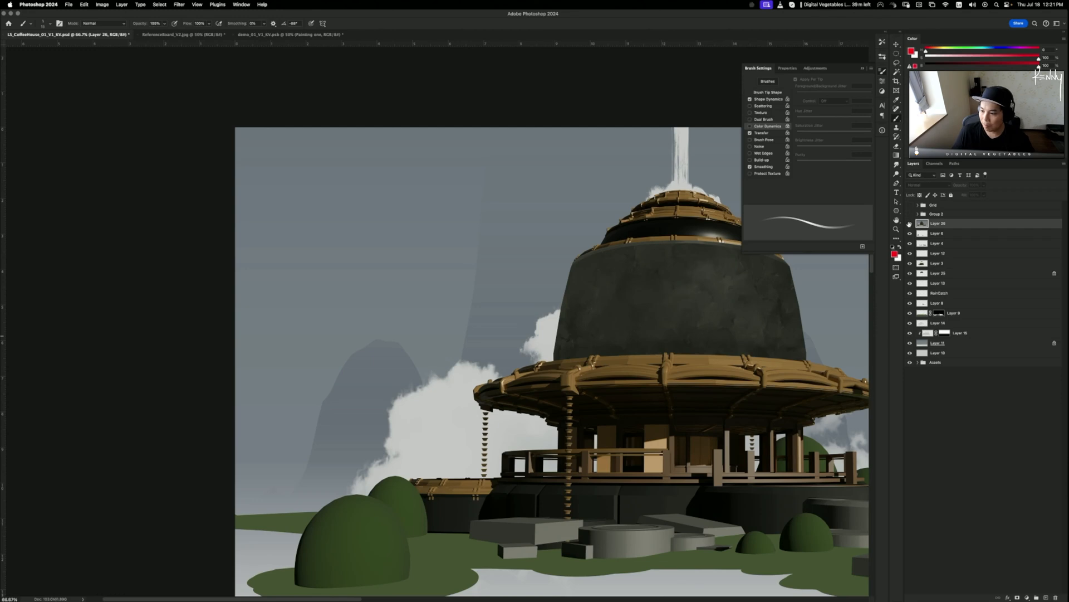
left_click(910, 223)
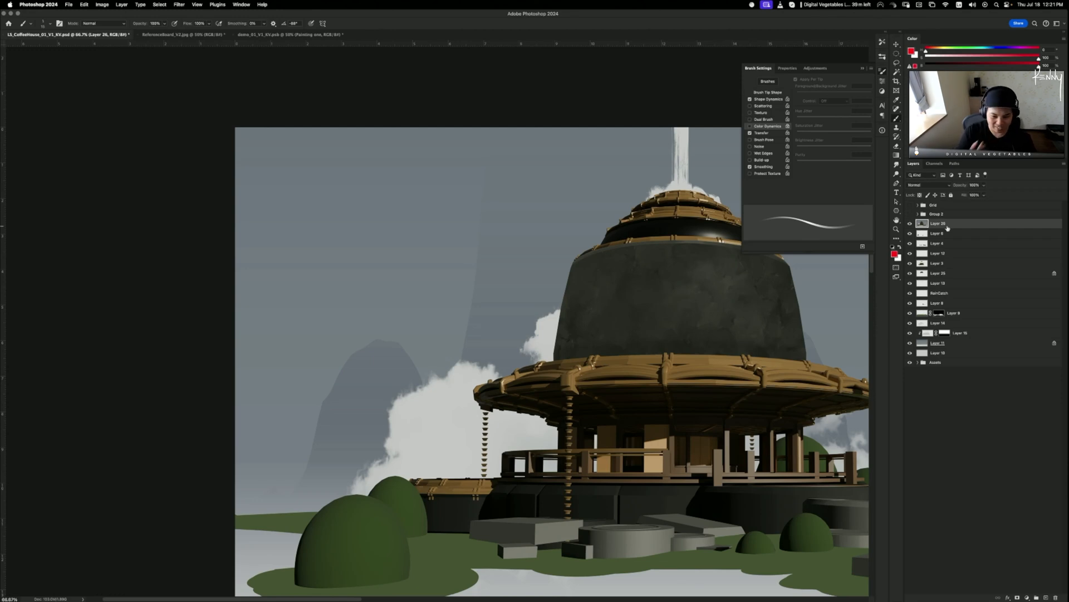
- Paint sampled sky colour over the mountain peak with a 200 brush, then delete that trial layer
left_click(316, 356, "alt")
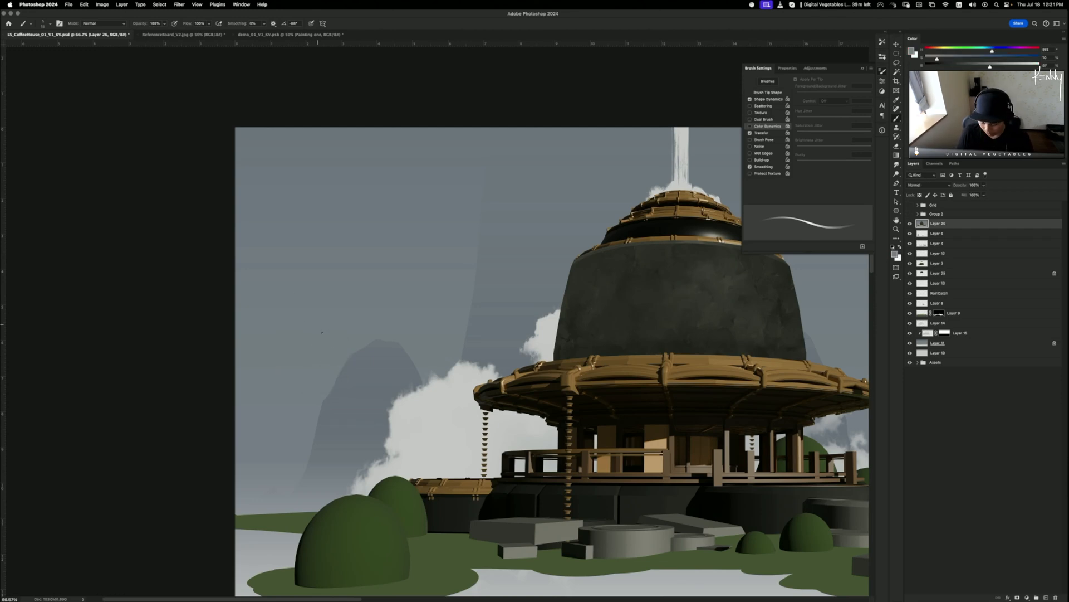
key("bracketright")
key("bracketright")
key("bracketright")
key("bracketright")
key("bracketright")
key("bracketright")
key("bracketright")
key("bracketright")
key("bracketright")
key("bracketright")
key("bracketright")
key("bracketright")
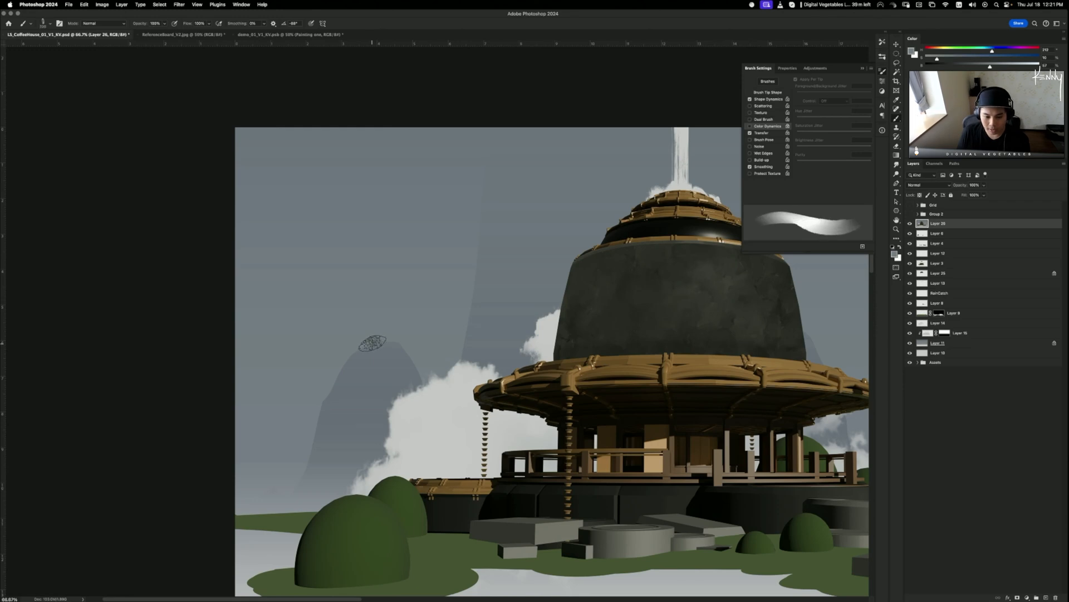
left_click(360, 337, "alt")
left_click(356, 343, "alt")
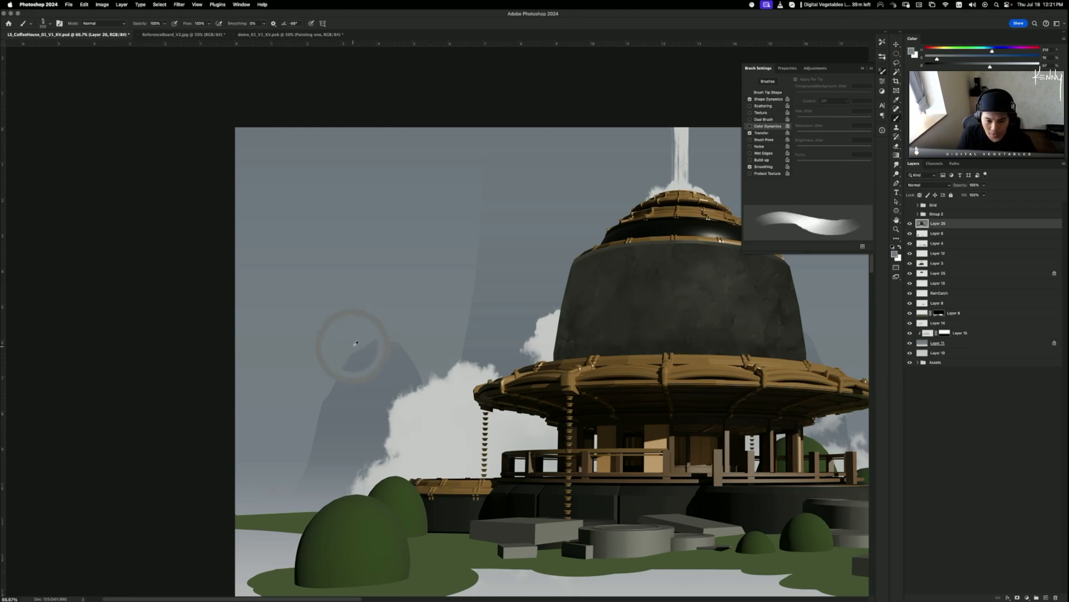
mouse_move(356, 346)
left_mouse_down()
mouse_move(397, 348)
mouse_move(354, 357)
mouse_move(392, 362)
mouse_move(341, 377)
left_mouse_up()
mouse_move(315, 479)
left_mouse_down()
mouse_move(314, 455)
mouse_move(285, 473)
left_mouse_up()
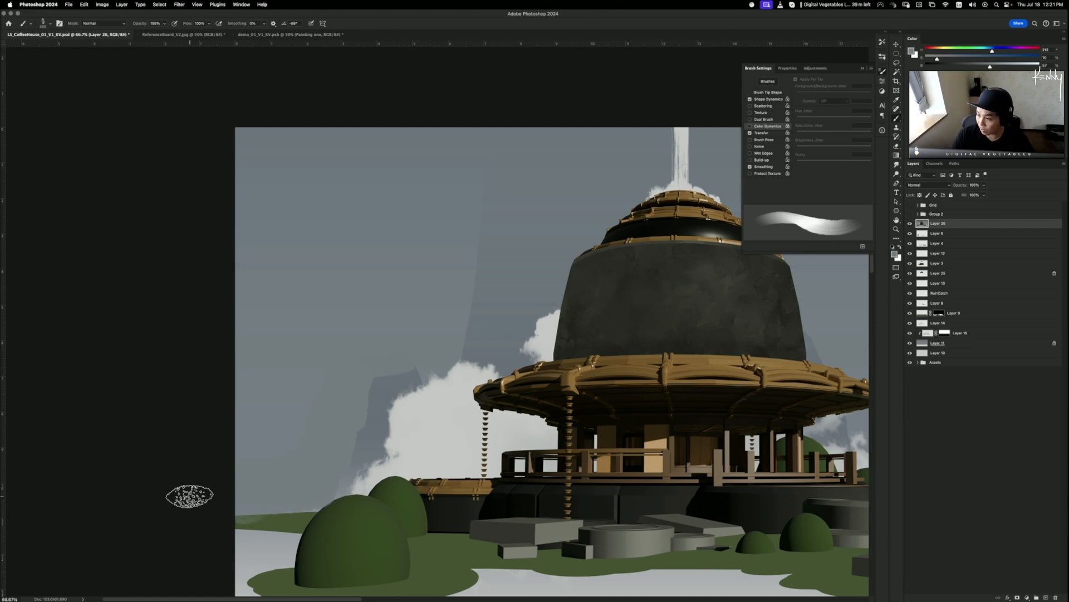
key("Delete")
key("super+minus")
key("super+minus")
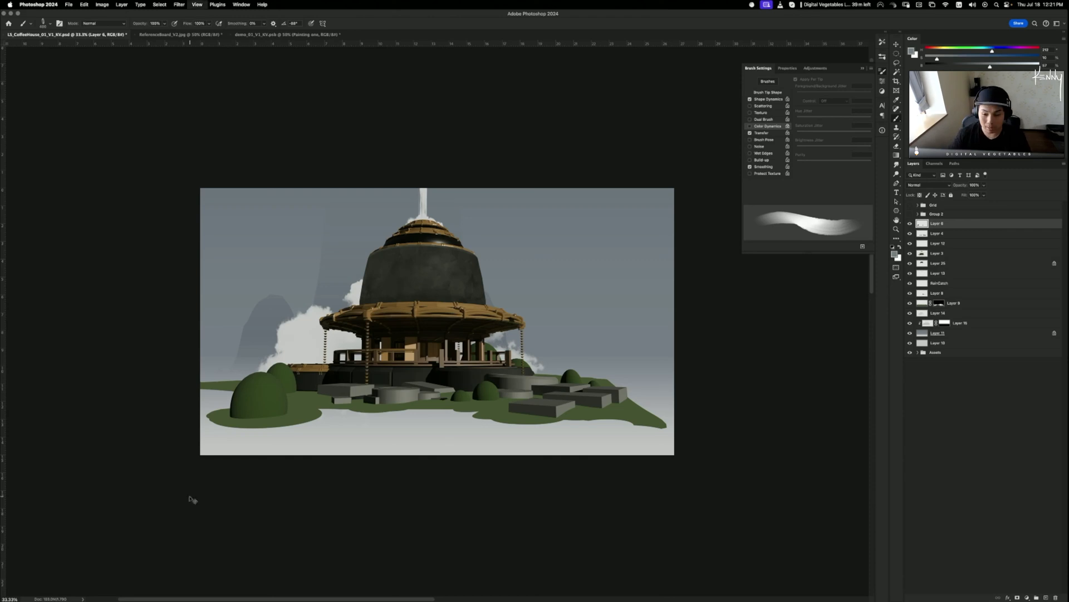
- On Layer 25, select the dome base with an ellipse plus a rectangle over the rim, then invert
key("super+equal")
scroll(482, 356, "up", 3)
key("v")
left_click(457, 331, "super")
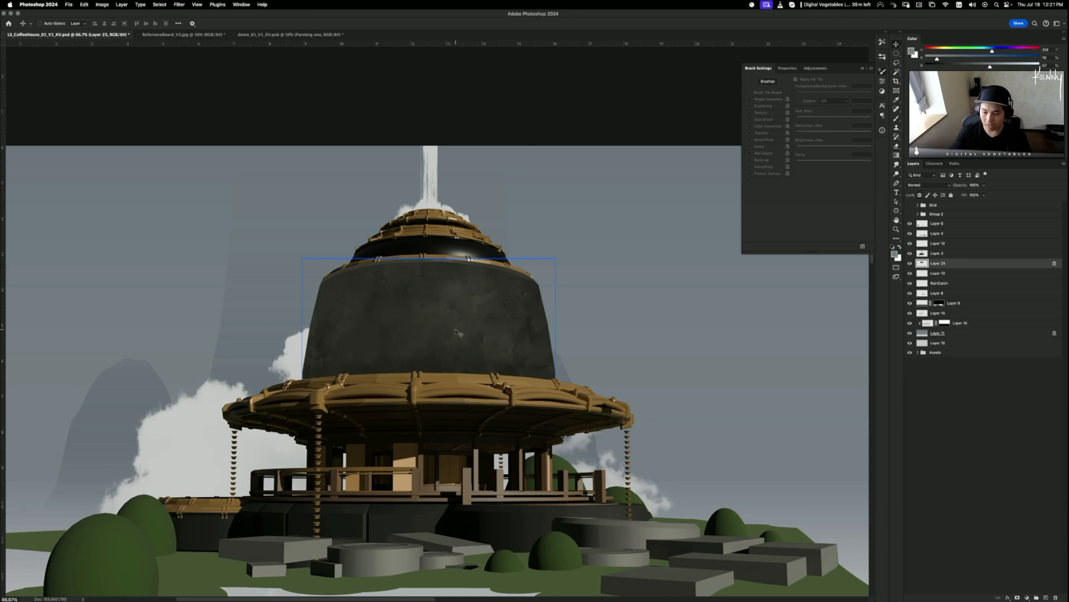
left_click(620, 277, "super")
key("m")
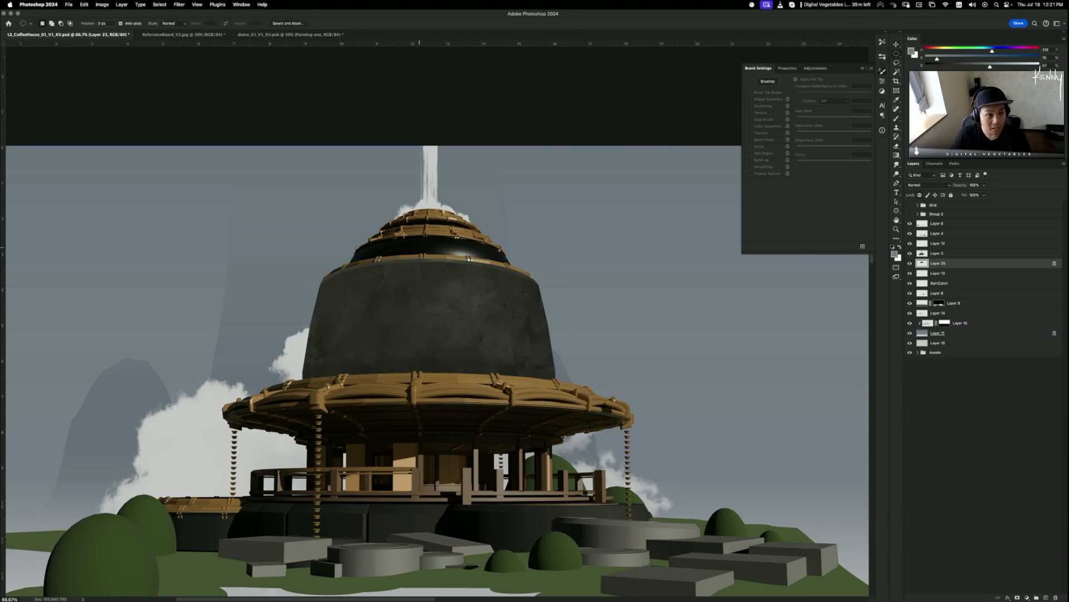
left_click_drag(299, 346, 555, 395)
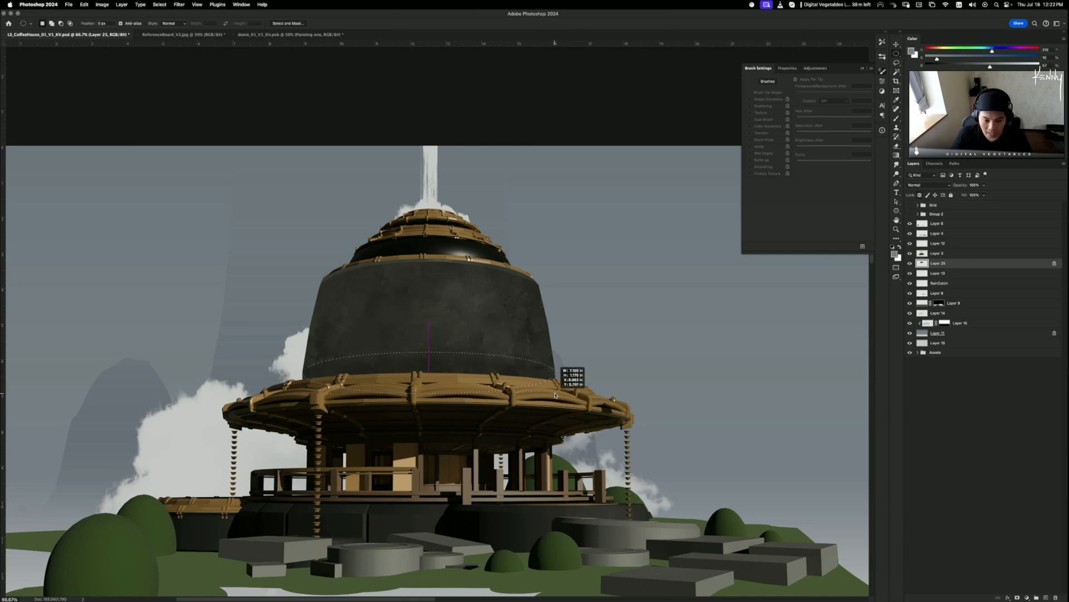
left_click_drag(555, 395, 555, 393)
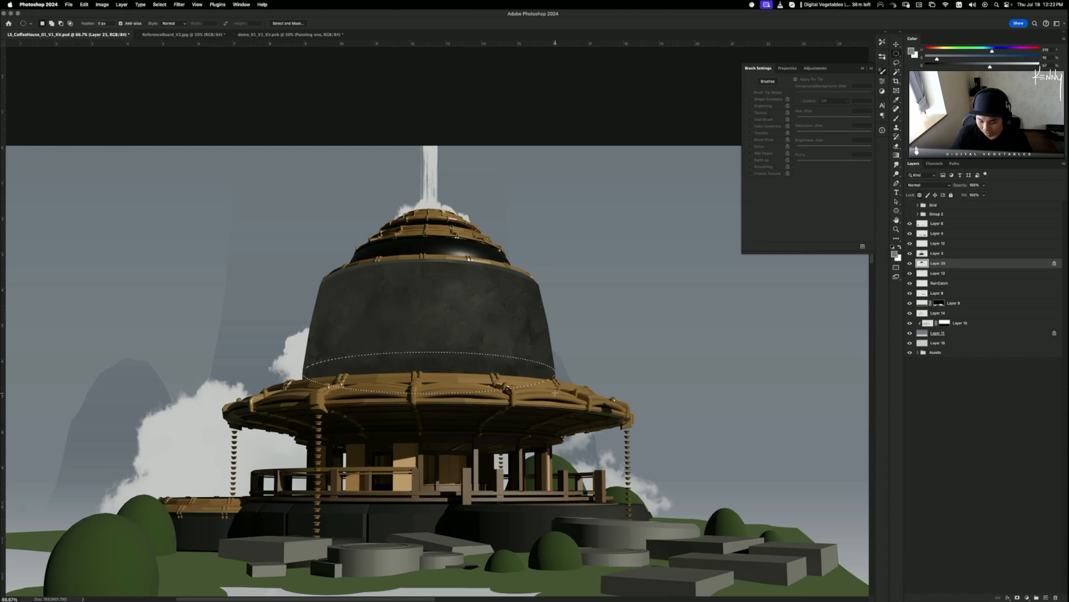
key("shift+m")
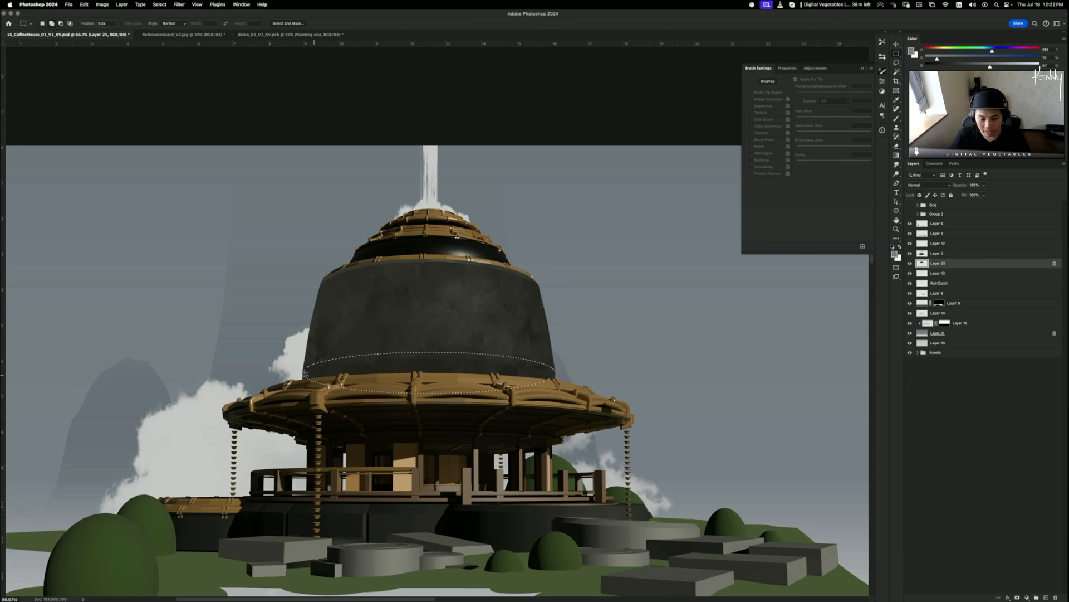
left_click_drag(289, 372, 571, 413)
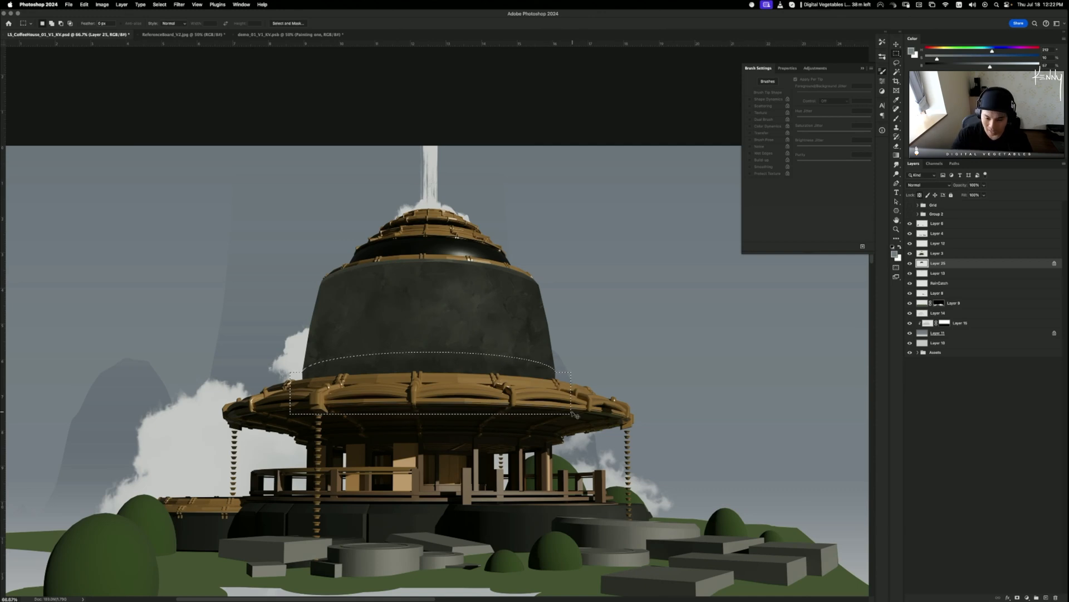
key("super+shift+i")
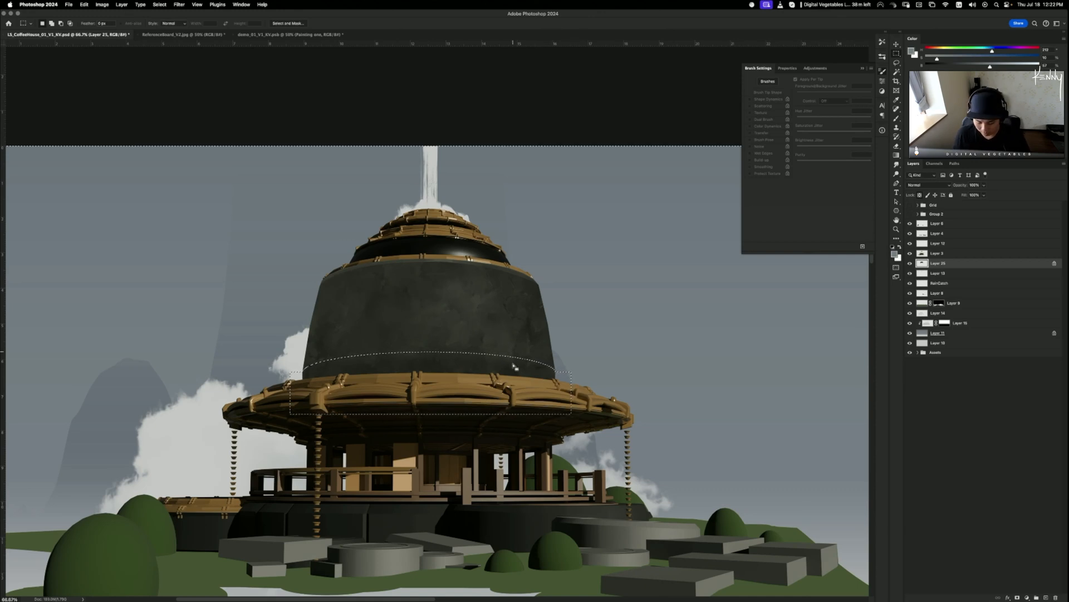
- Dodge soft highlights (Highlights, 10%) onto the lower dome, then deselect
key("o")
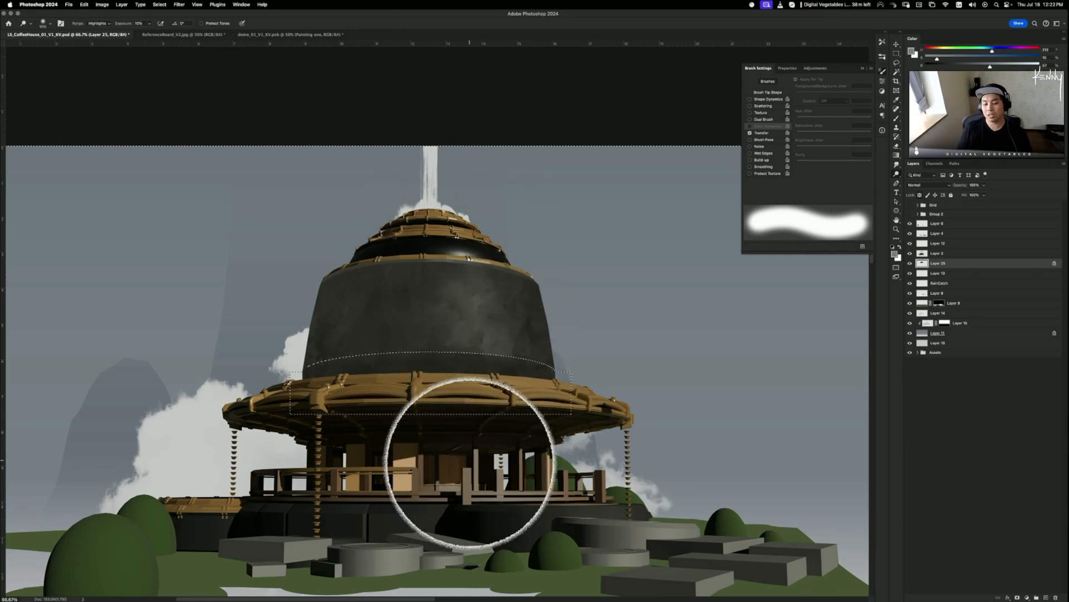
key("super+d")
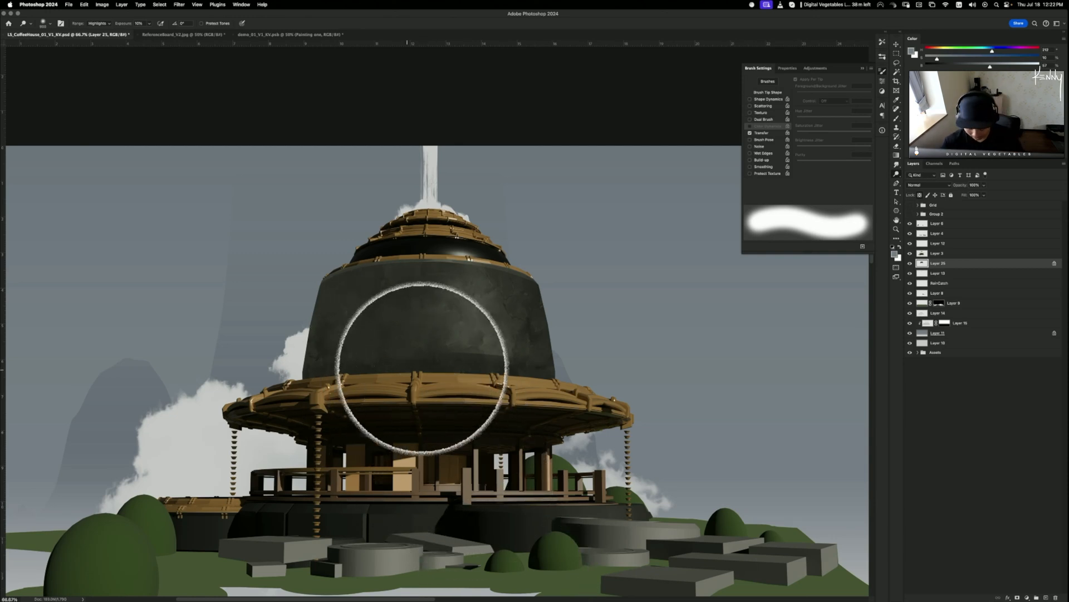
key("m")
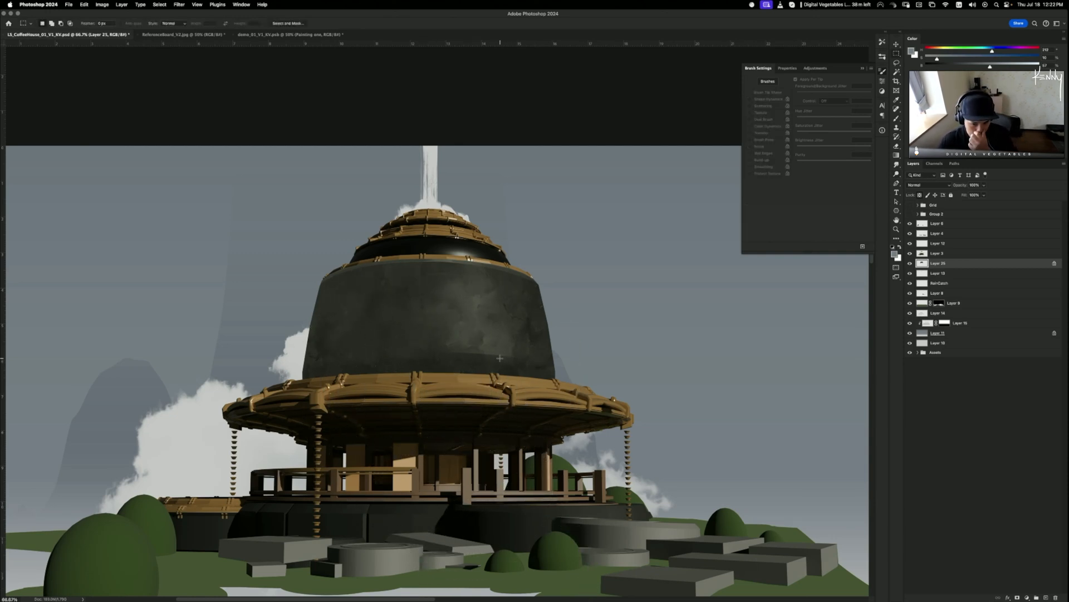
key("n")
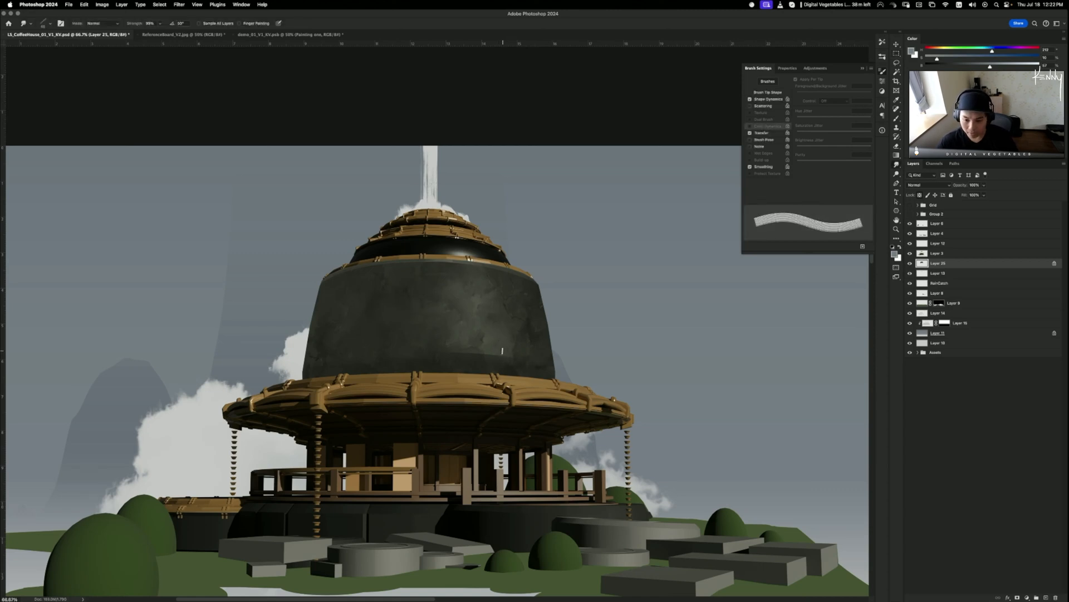
key("super+equal")
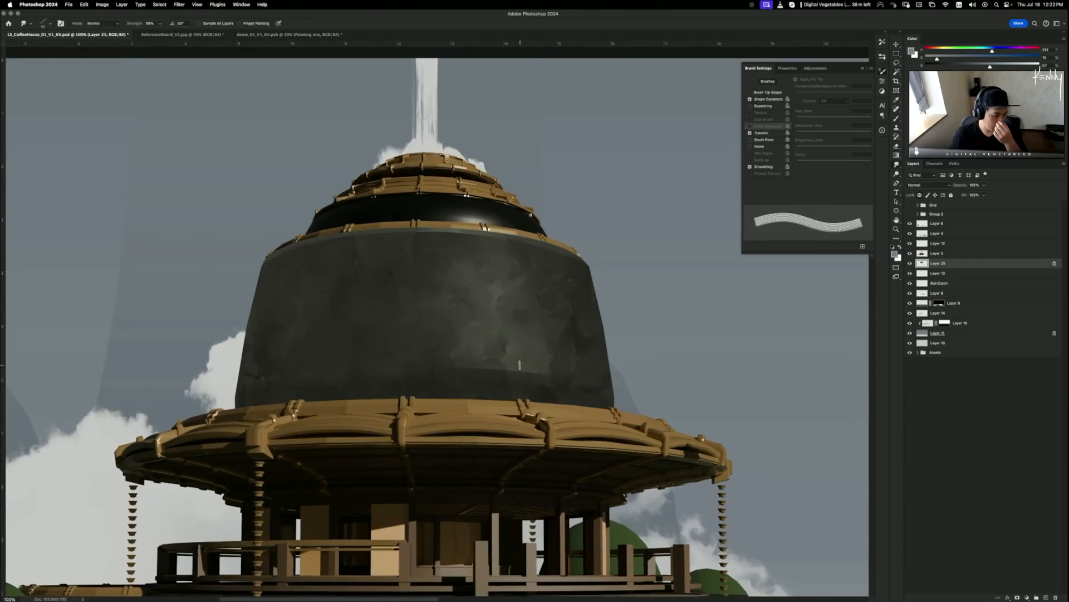
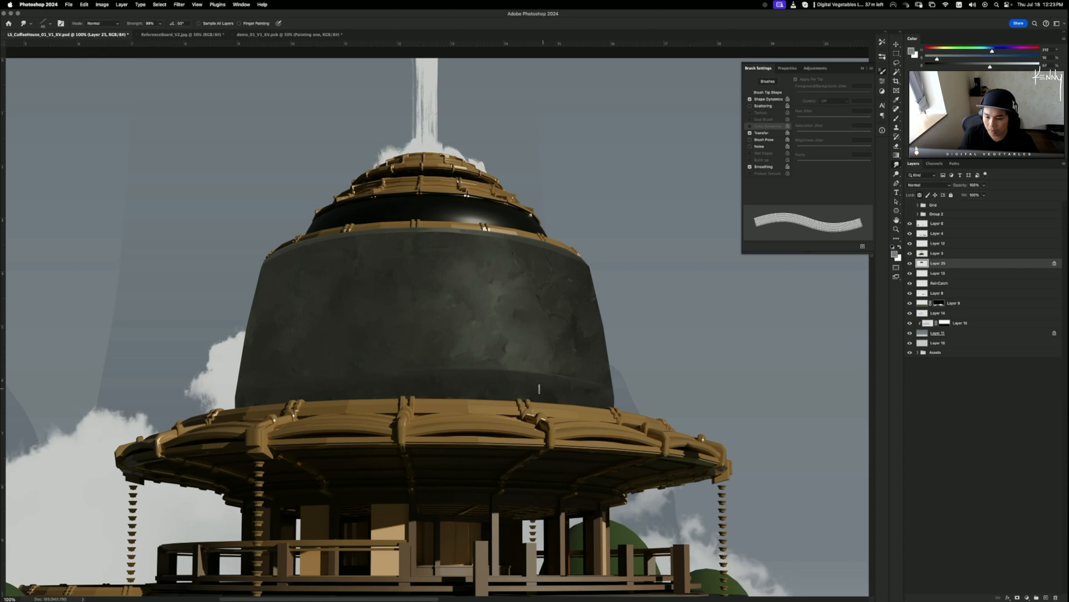
- Start a lasso outline beside the dome, then cancel the unfinished selection
scroll(359, 402, "left", 5)
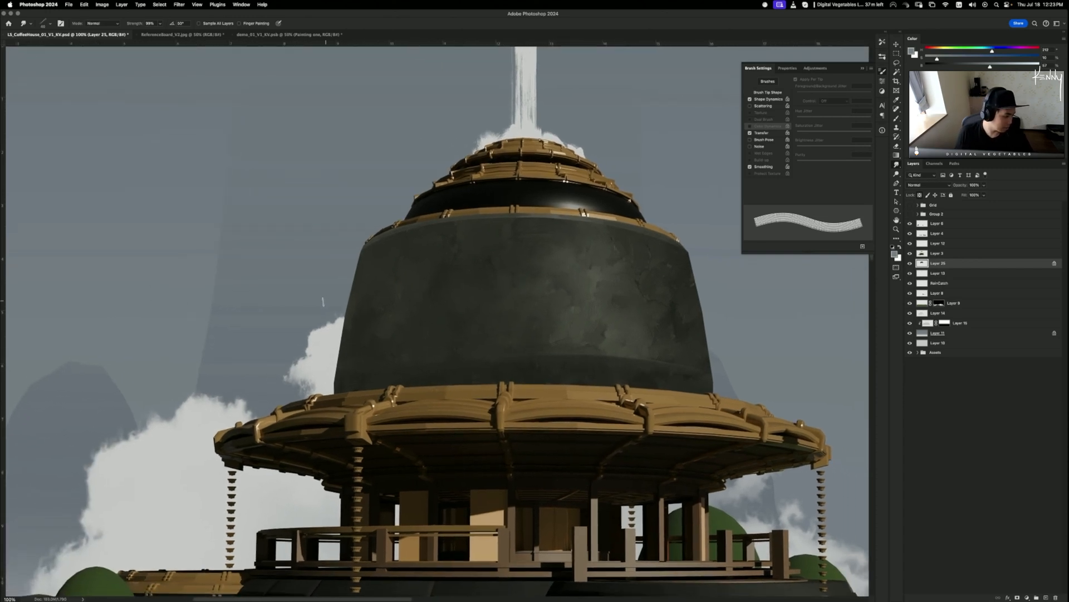
key("l")
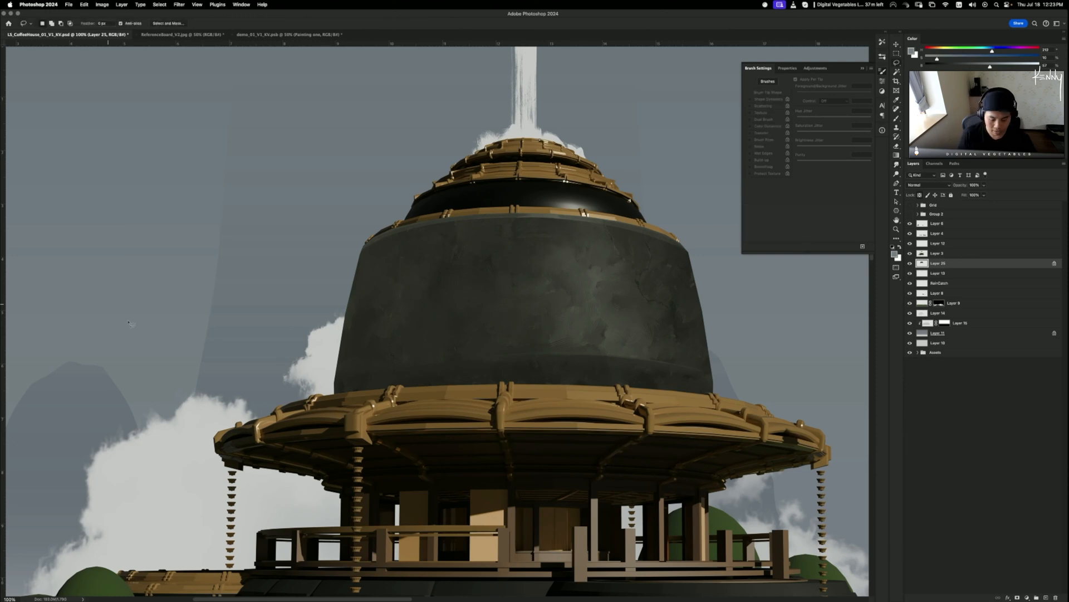
scroll(250, 365, "left", 5)
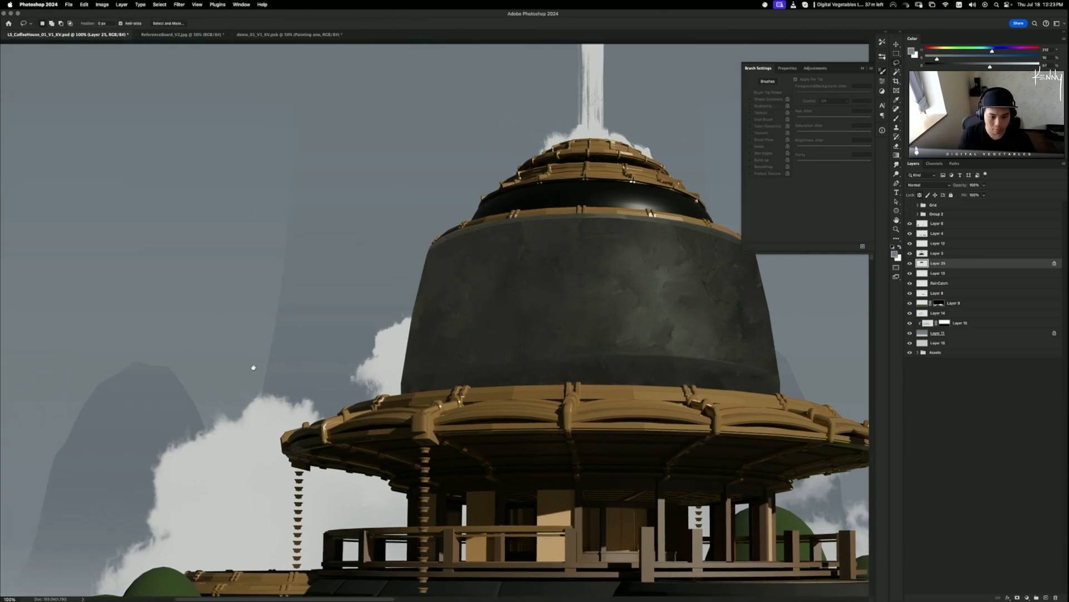
left_click(194, 297)
left_click(78, 360)
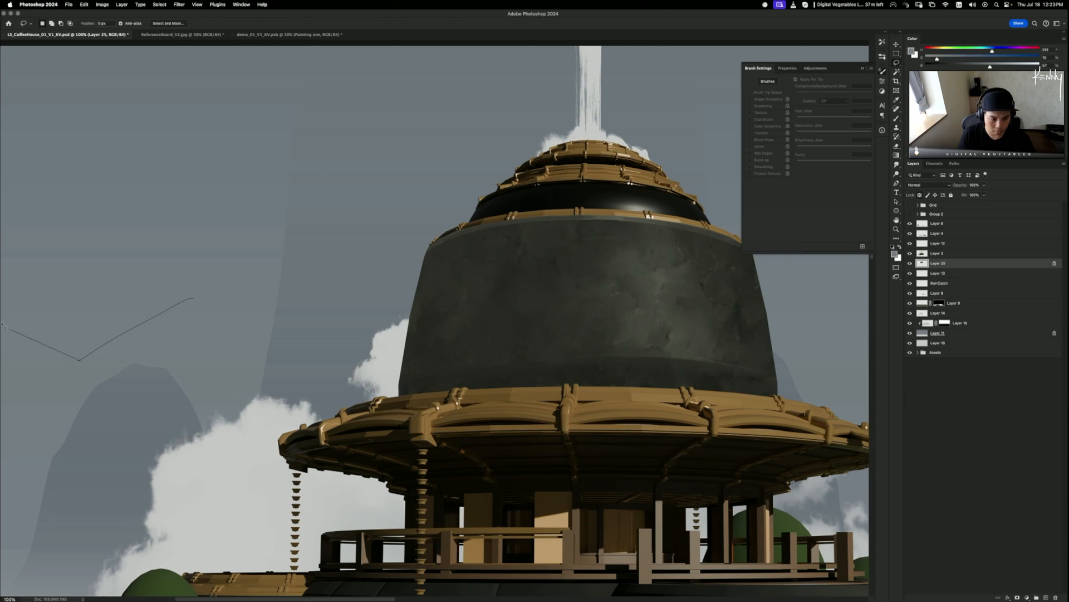
mouse_move(3, 333)
left_mouse_down()
mouse_move(160, 343)
mouse_move(109, 328)
mouse_move(147, 216)
mouse_move(268, 243)
mouse_move(389, 199)
mouse_move(465, 361)
mouse_move(327, 452)
mouse_move(173, 419)
mouse_move(186, 390)
mouse_move(146, 383)
mouse_move(112, 338)
left_mouse_up()
key("super+d")
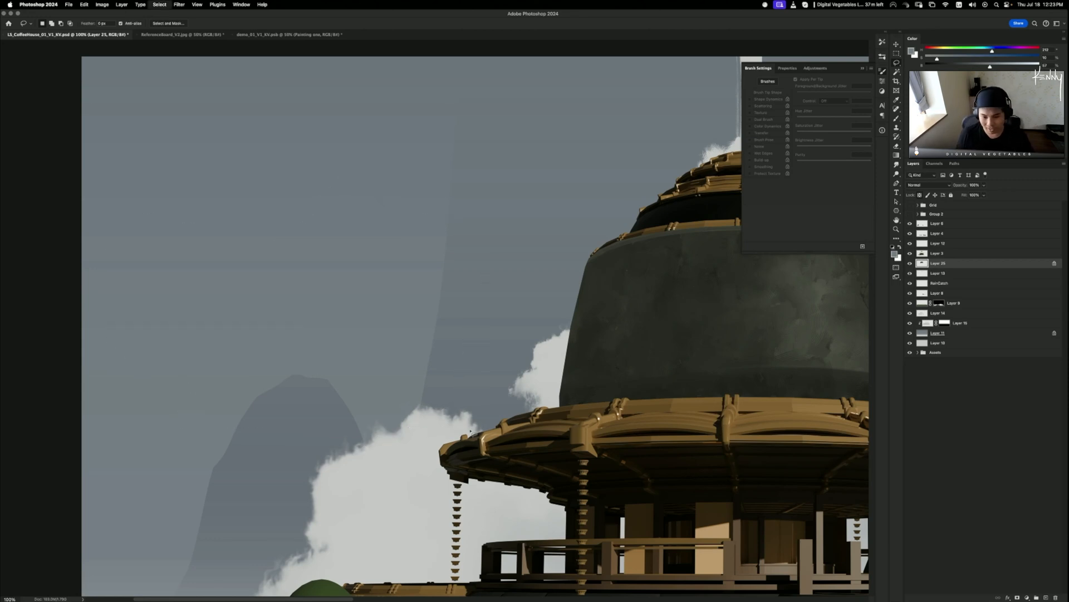
- Lasso the dome's left edge and shift it left to widen the silhouette, then deselect
left_click_drag(464, 353, 330, 344)
left_click_drag(456, 217, 517, 258)
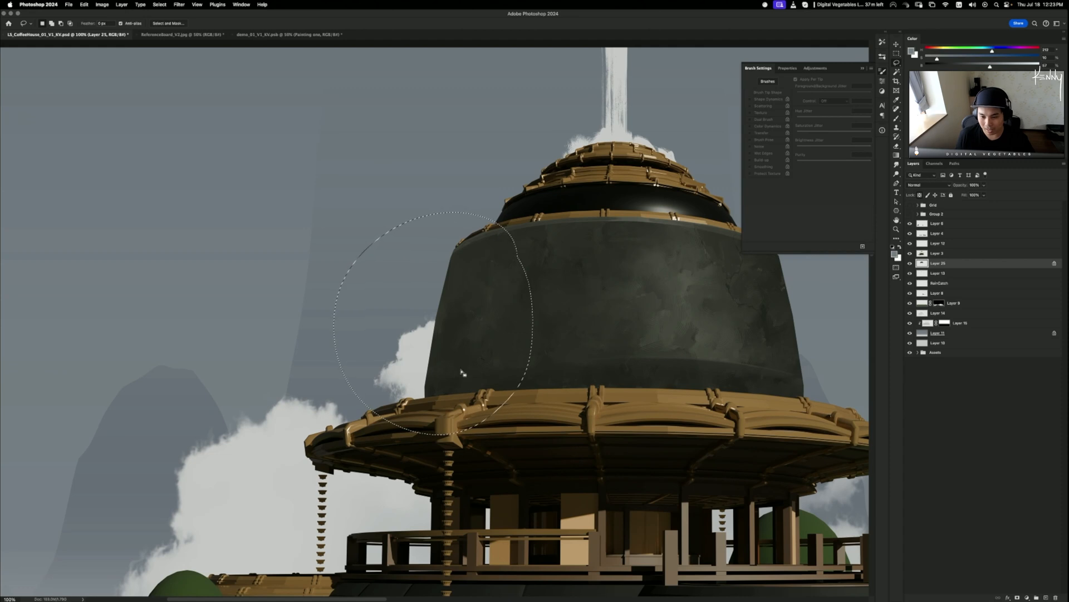
mouse_move(459, 350)
left_mouse_down()
mouse_move(625, 327)
mouse_move(399, 326)
mouse_move(461, 363)
mouse_move(465, 310)
mouse_move(483, 330)
left_mouse_up()
key("ctrl+d")
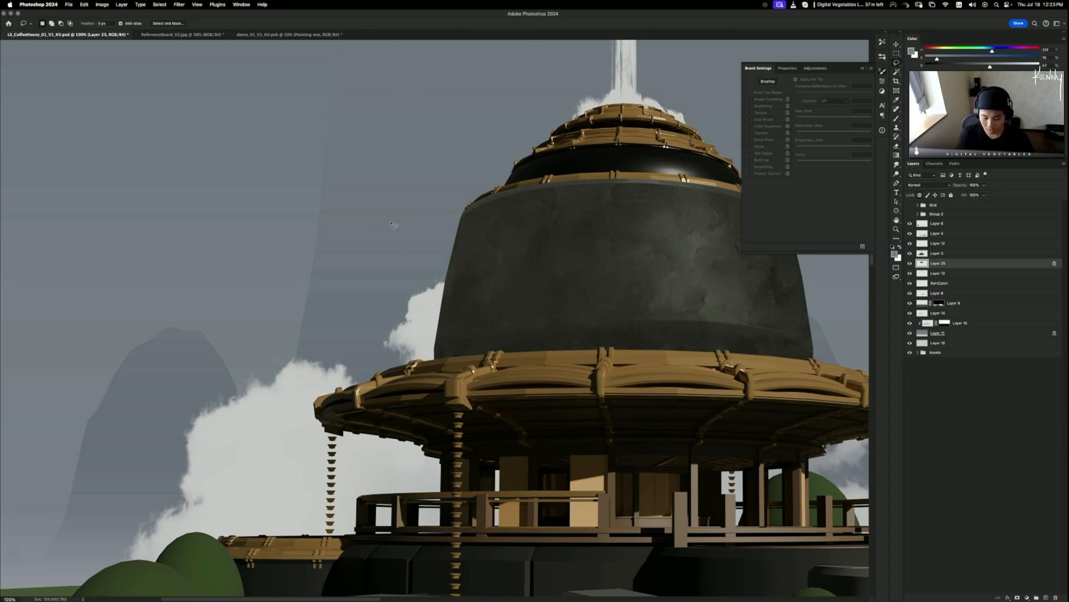
key("m")
mouse_move(341, 174)
left_mouse_down()
mouse_move(483, 329)
mouse_move(440, 420)
mouse_move(513, 393)
left_mouse_up()
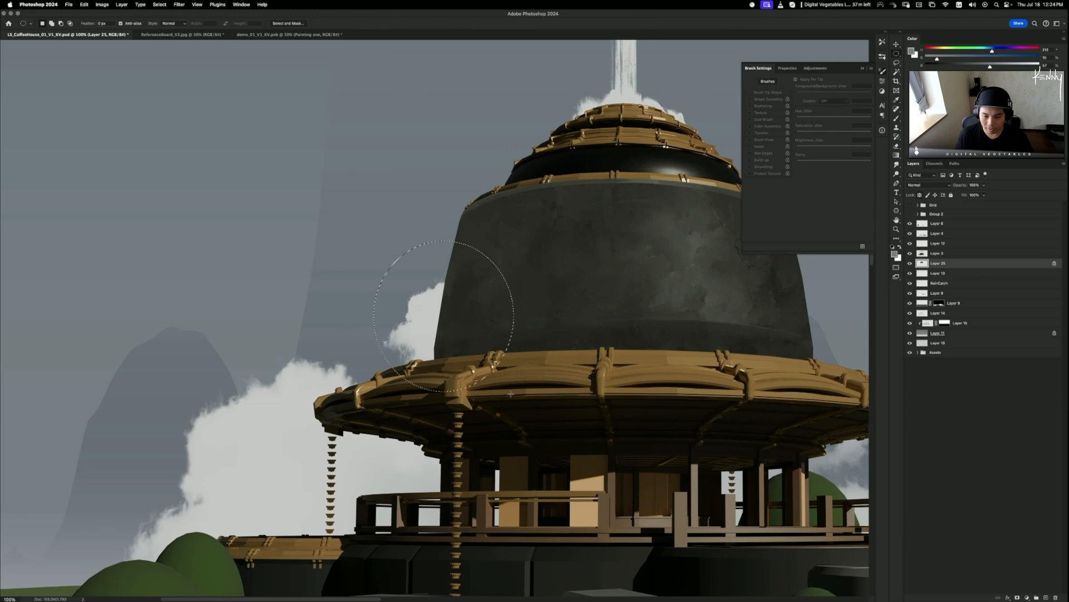
key("ctrl+d")
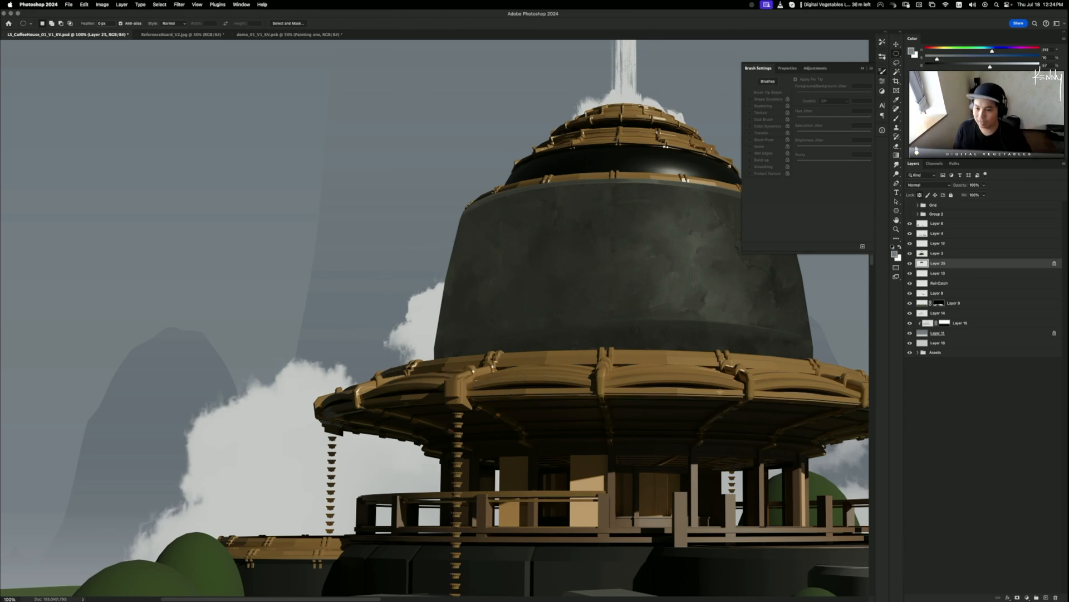
key("super+minus")
- Try a Hue/Saturation adjustment, discard it, and toggle the dome layer to compare
key("super+minus")
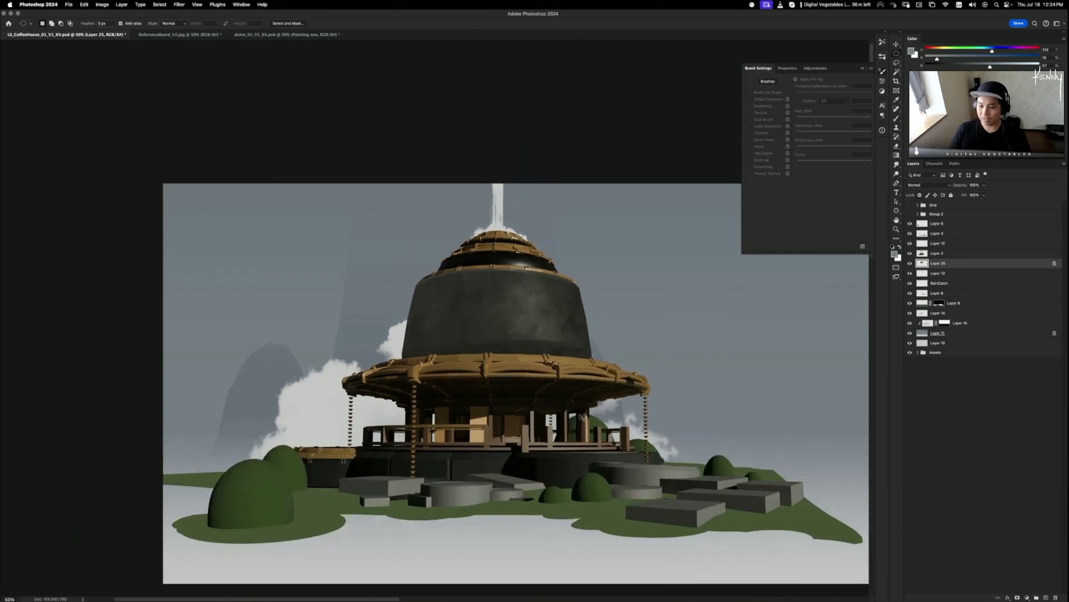
key("super+minus")
key("super+plus")
key("super+plus")
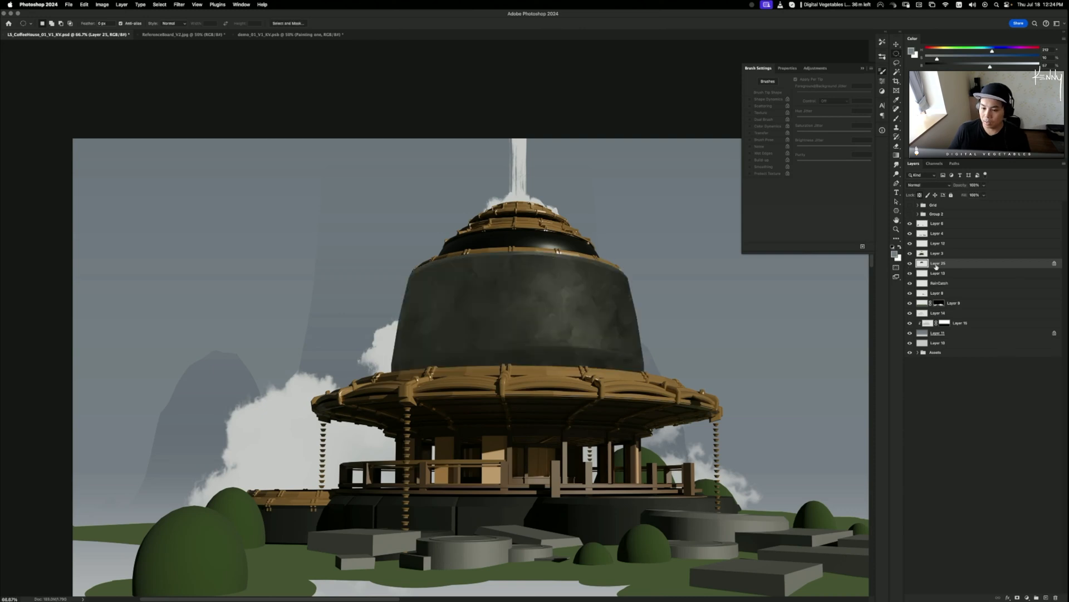
key("super+u")
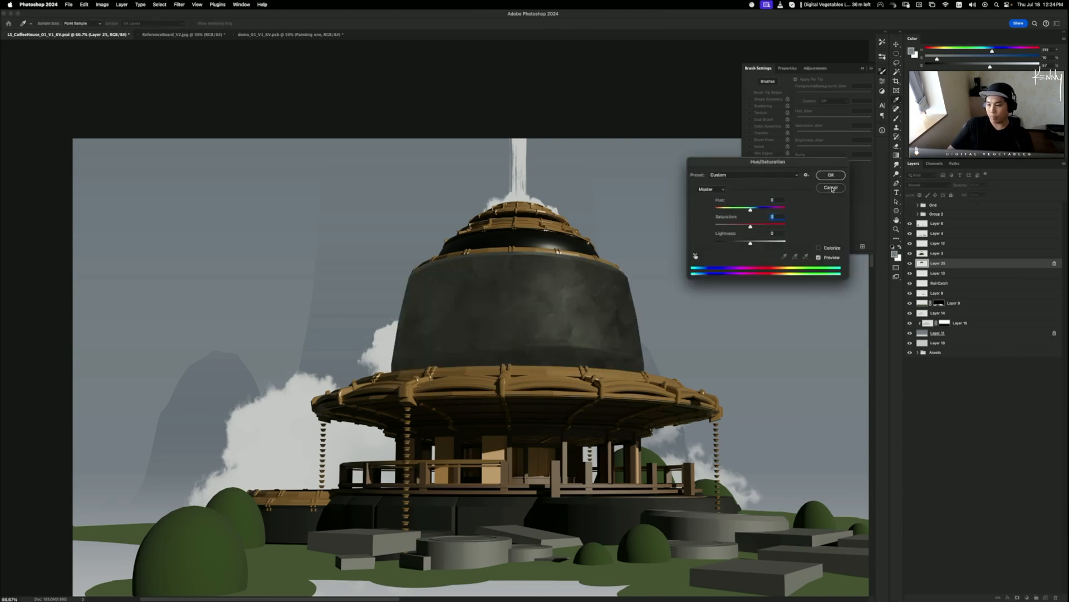
left_click(831, 188)
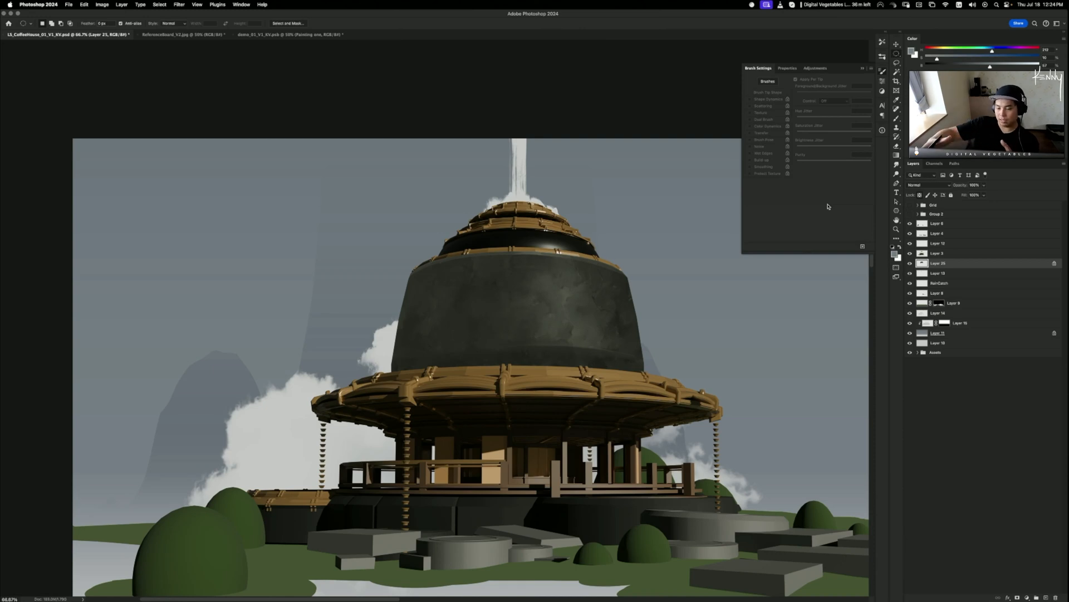
left_click(910, 263)
left_click(910, 263)
- Apply Levels with the black input raised to 20 to darken the dome
key("ctrl+l")
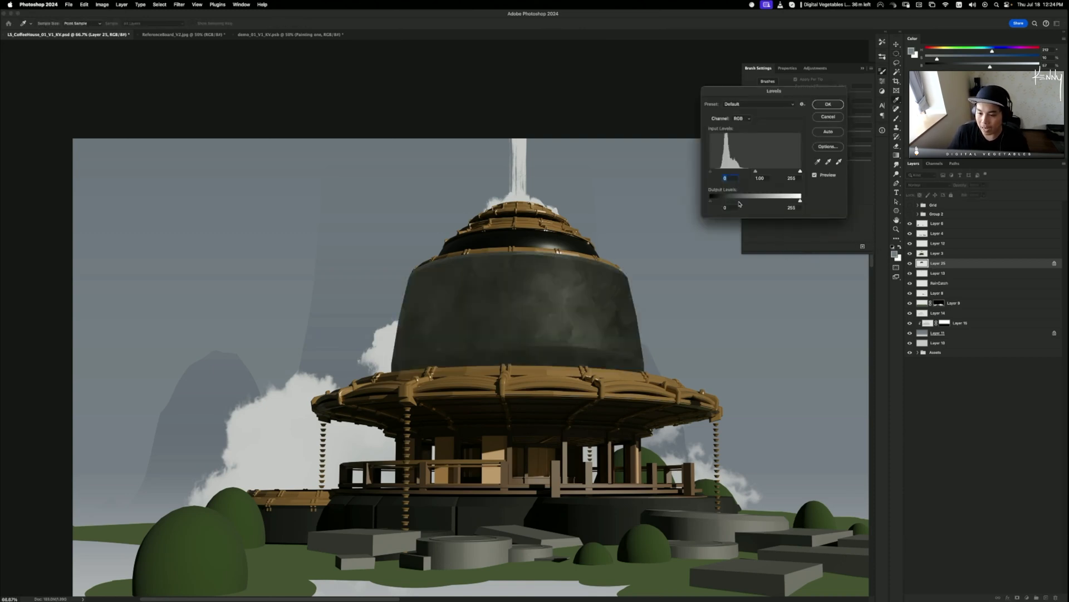
left_click_drag(709, 172, 718, 172)
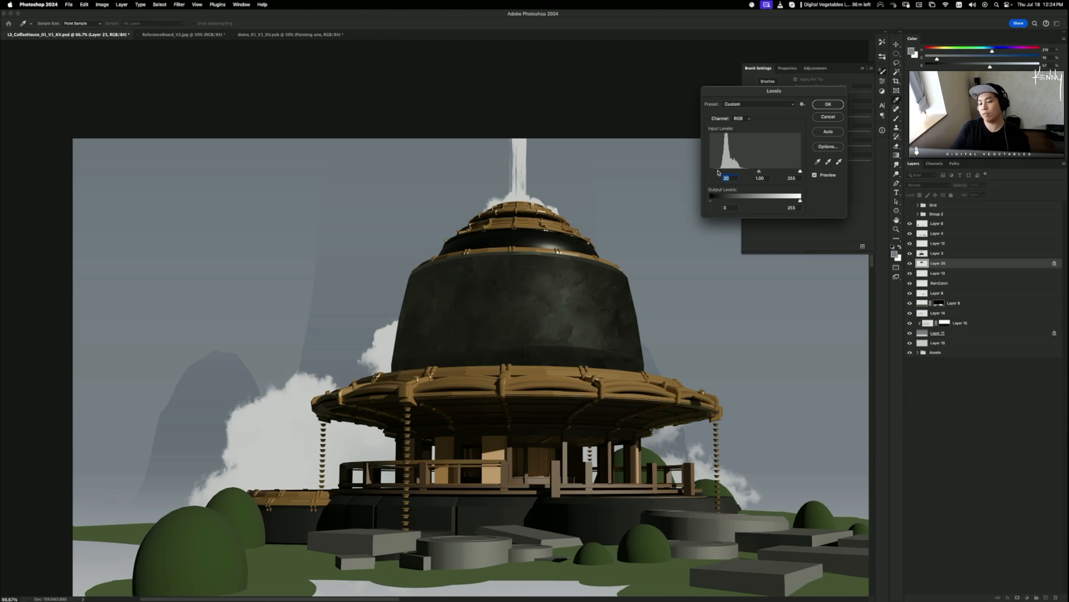
left_click(823, 105)
key("m")
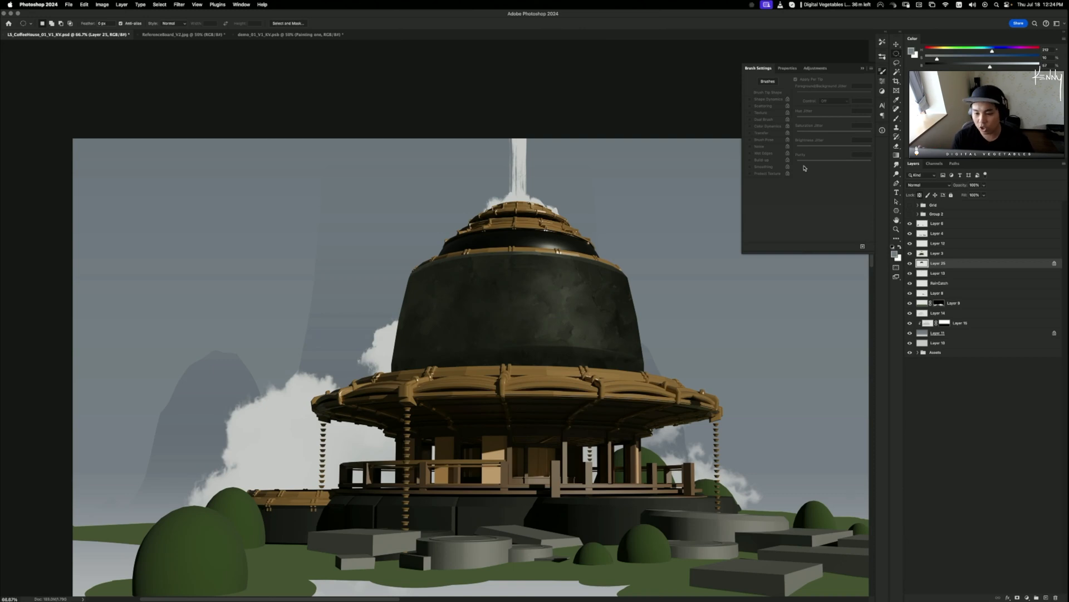
key("super+minus")
key("super+minus")
key("super+minus")
key("super+minus")
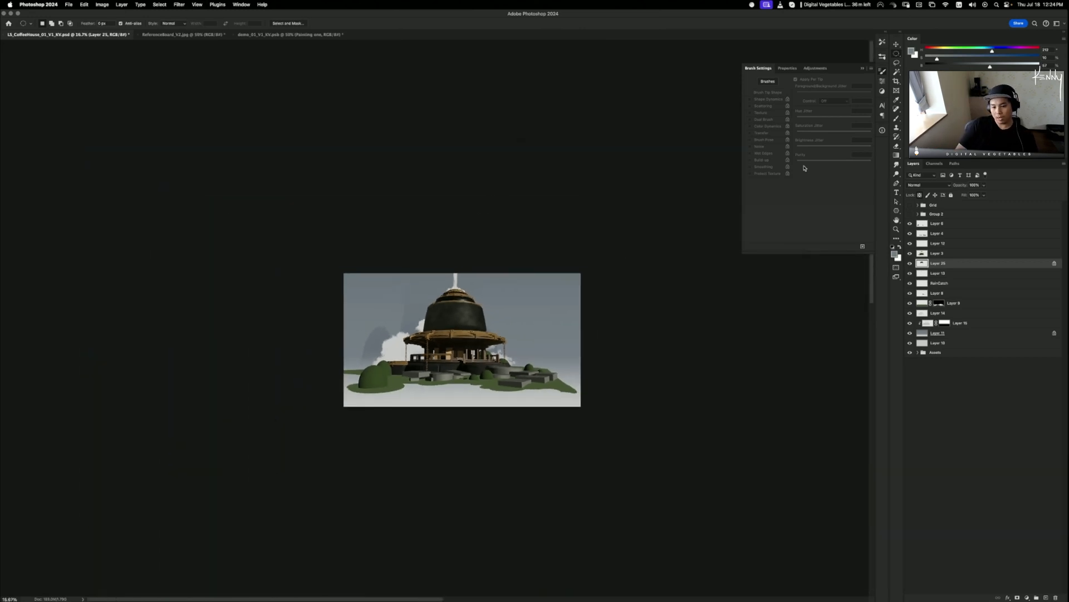
key("super+equal")
key("super+equal")
key("super+equal")
key("super+equal")
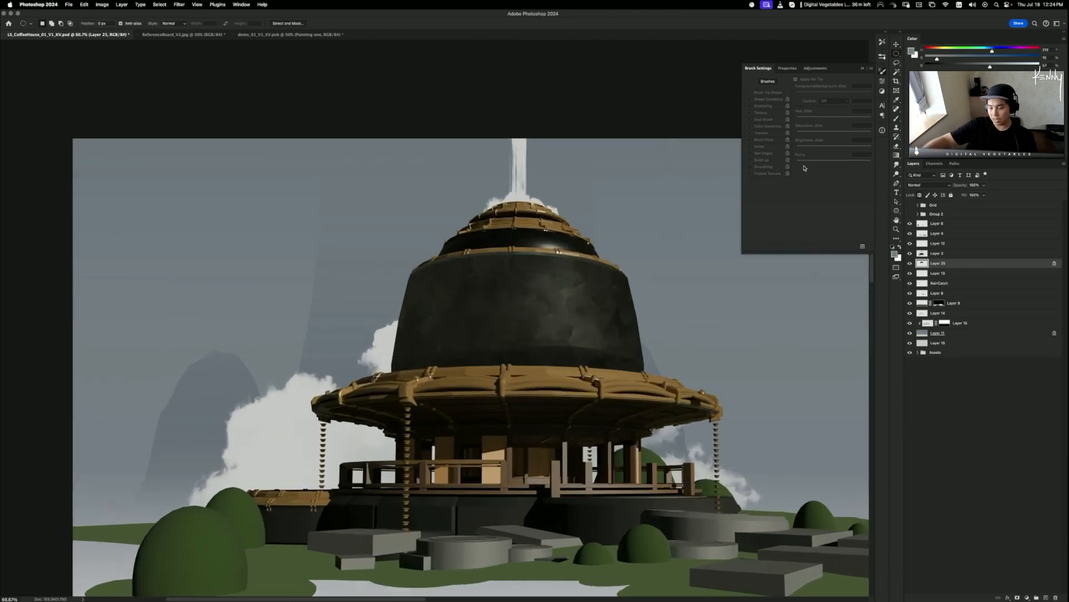
left_click(911, 262)
left_click(910, 263)
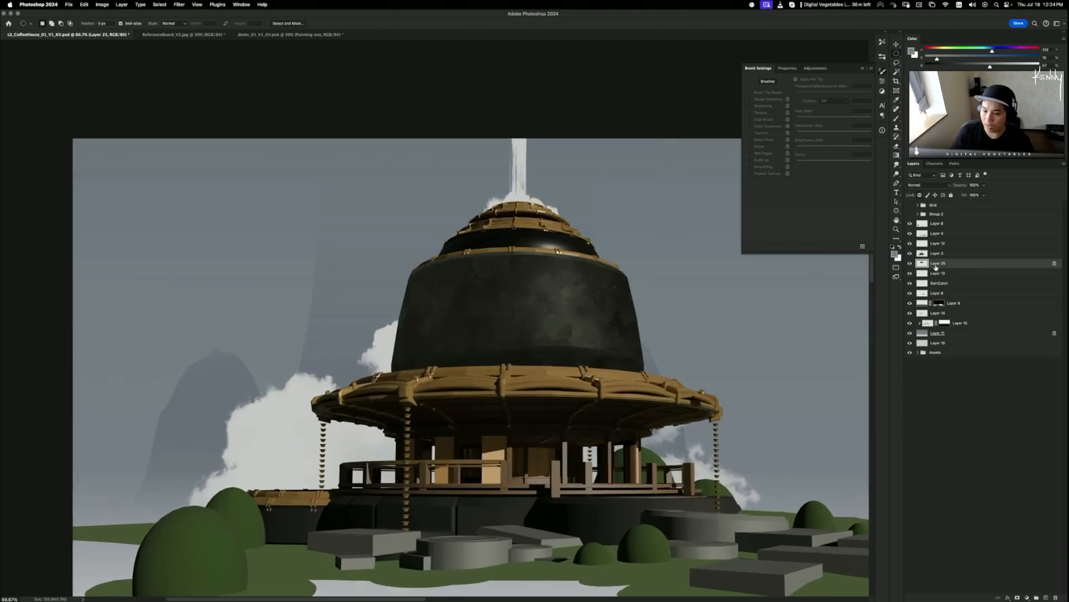
key("super+equal")
key("super+equal")
key("super+equal")
left_click_drag(429, 315, 420, 403)
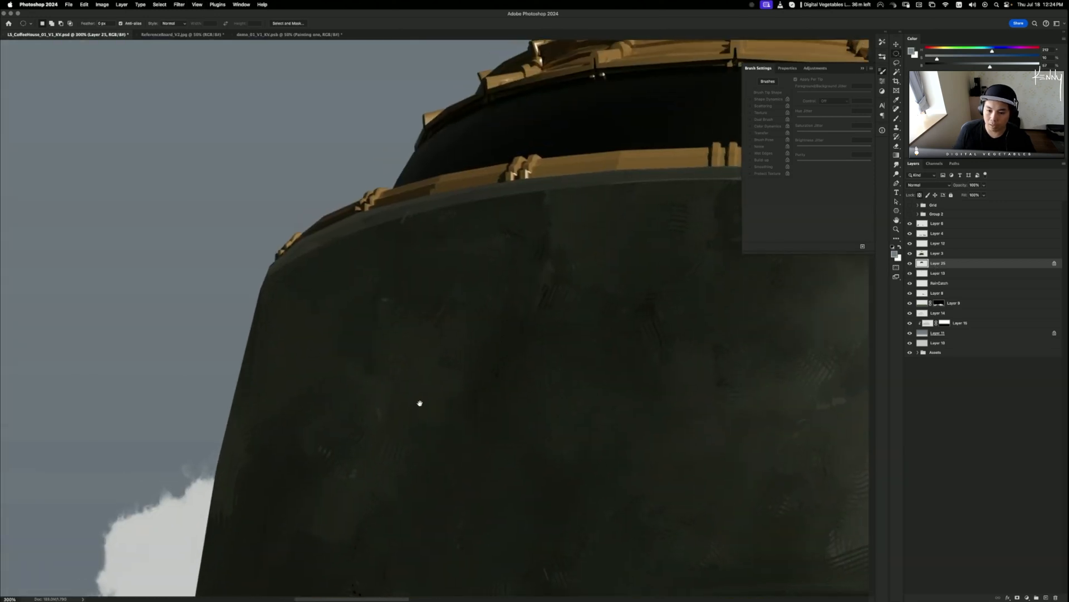
left_click_drag(602, 440, 373, 375)
key("super+equal")
key("super+equal")
key("super+equal")
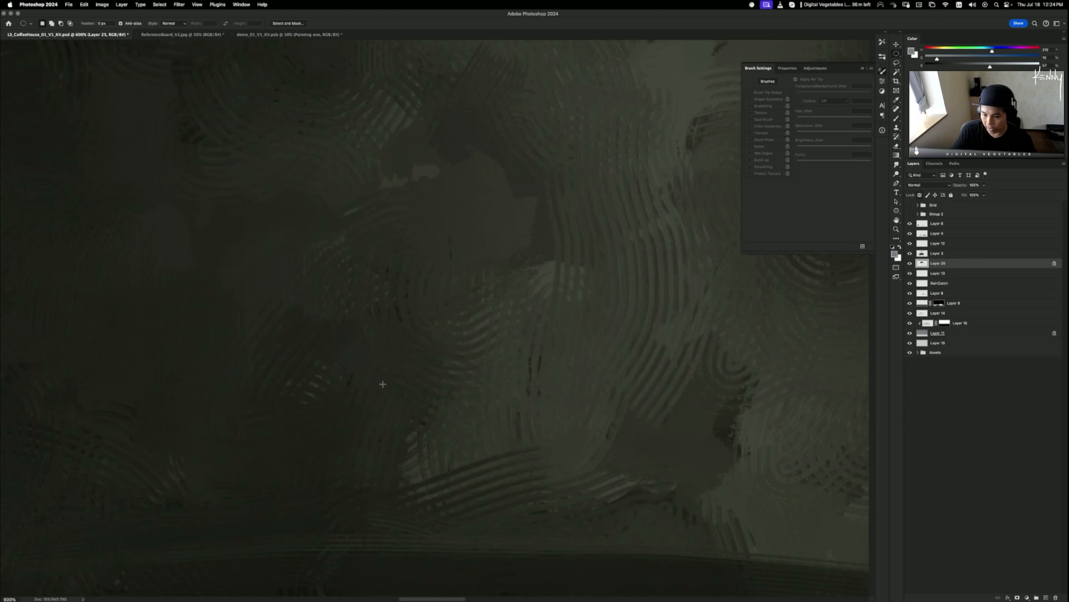
key("super+minus")
key("super+minus")
key("super+minus")
key("super+minus")
key("super+minus")
key("super+minus")
key("super+minus")
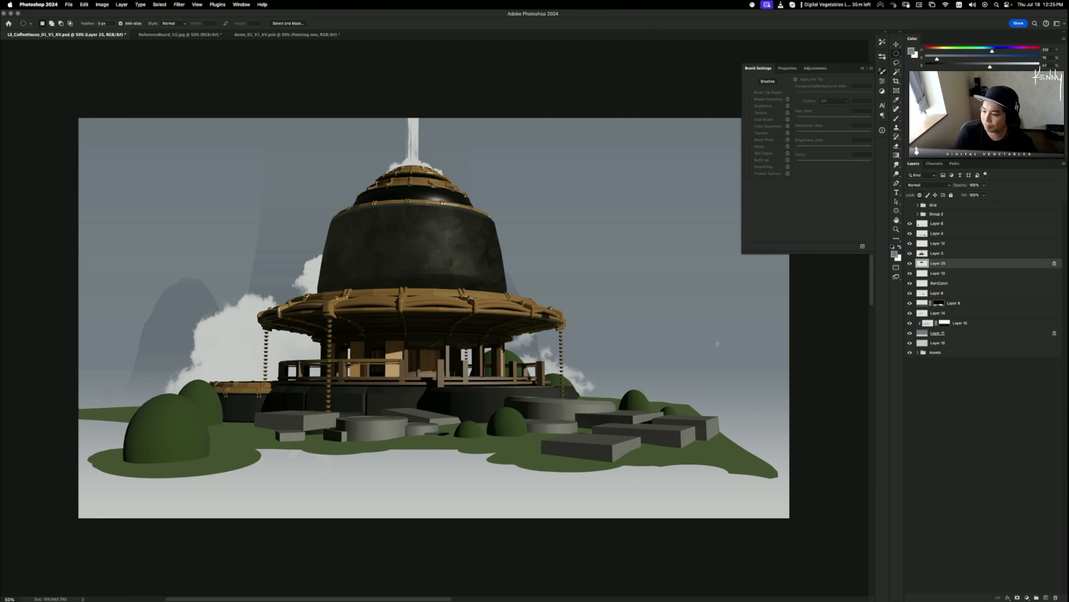
key("super+Tab")
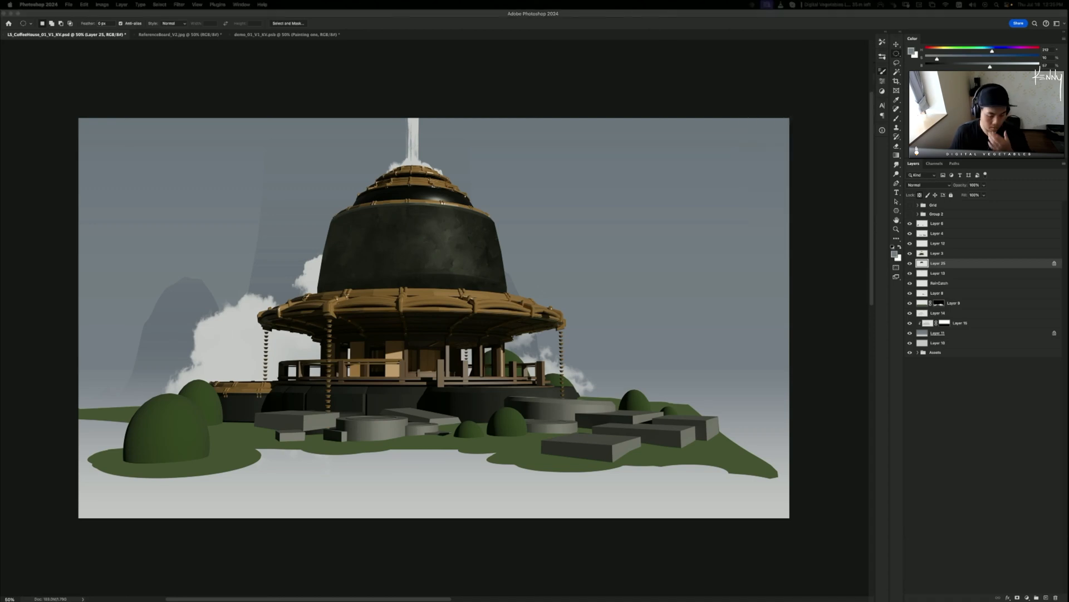
left_click(444, 111)
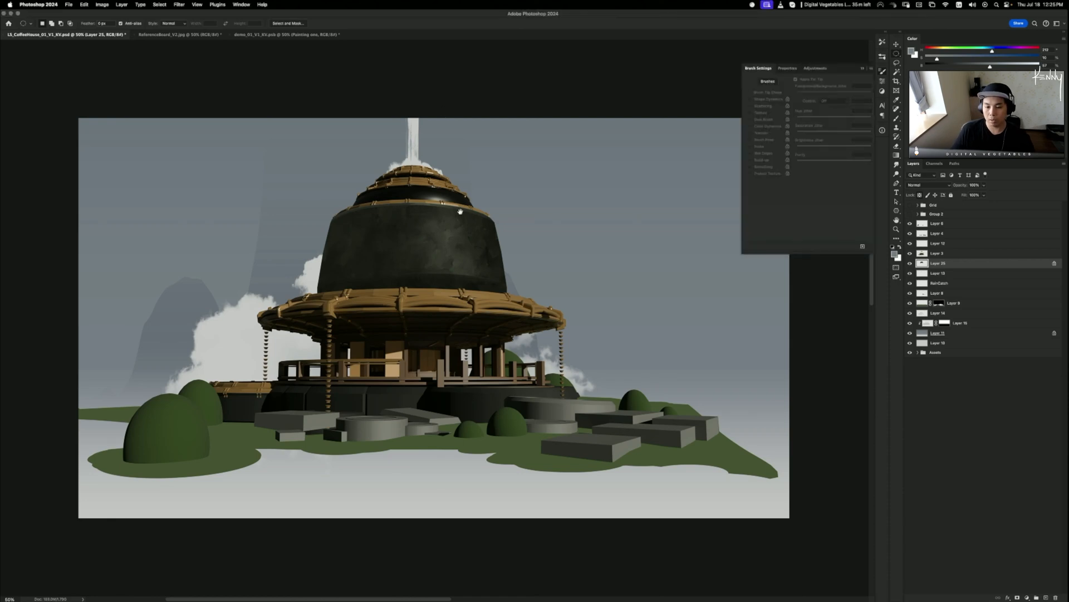
left_click_drag(458, 210, 482, 180)
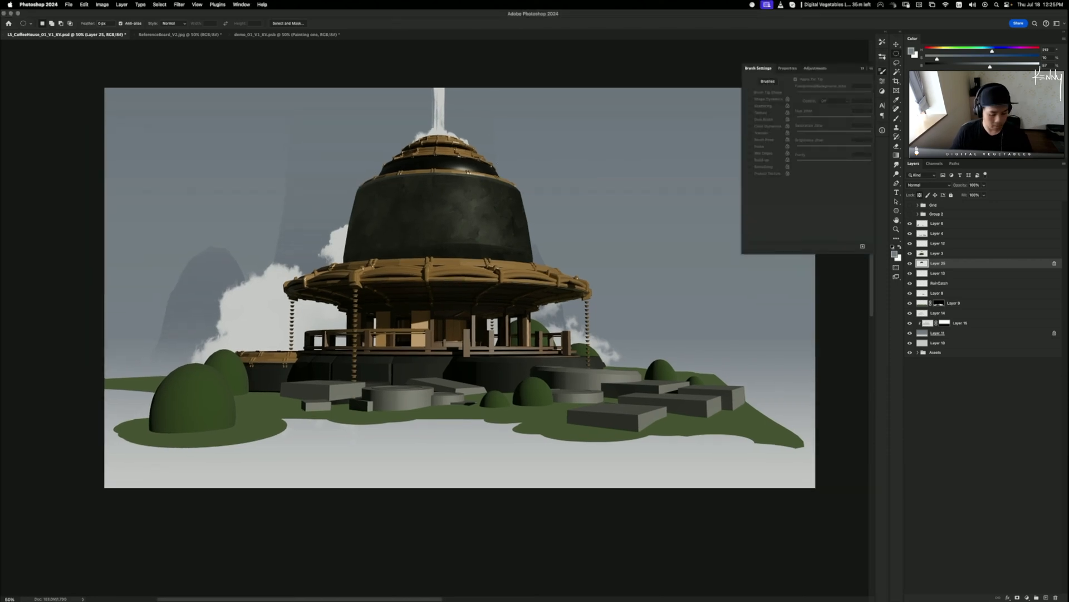
left_click_drag(510, 302, 488, 351)
key("super+plus")
key("super+plus")
key("super+plus")
left_click_drag(425, 146, 452, 364)
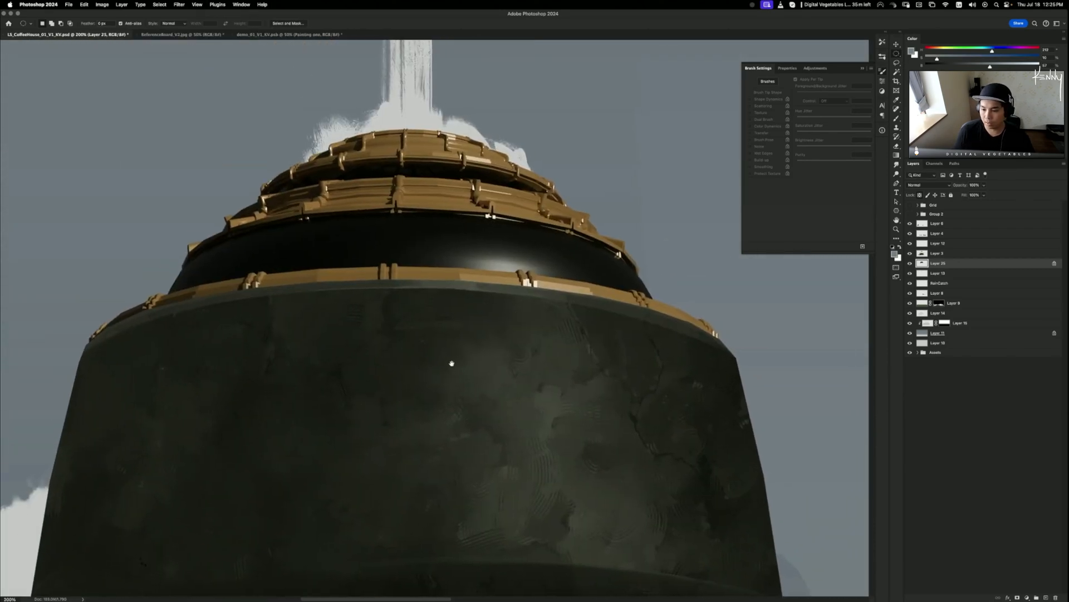
- Check the gold roof layer's visibility and make Layer 3 active
left_click(910, 253)
left_click(911, 253)
left_click(938, 253)
- Lasso a rough outline around the highlighted dark band beneath the gold rim
key("l")
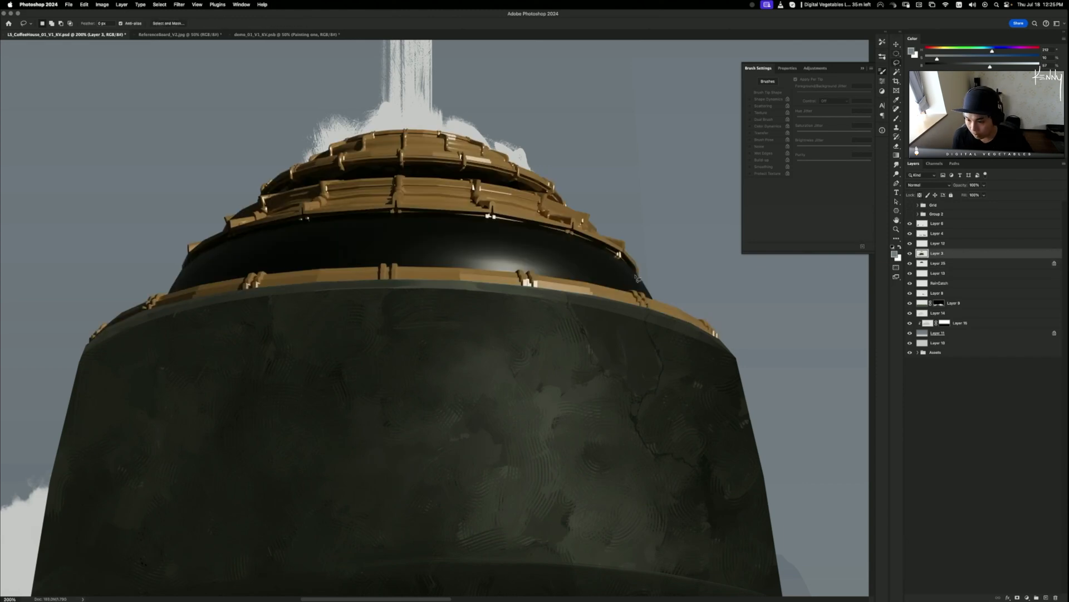
mouse_move(674, 260)
left_mouse_down()
mouse_move(655, 303)
mouse_move(563, 266)
mouse_move(470, 259)
mouse_move(459, 272)
mouse_move(388, 262)
mouse_move(402, 271)
mouse_move(263, 283)
mouse_move(272, 277)
mouse_move(203, 283)
mouse_move(183, 272)
left_mouse_up()
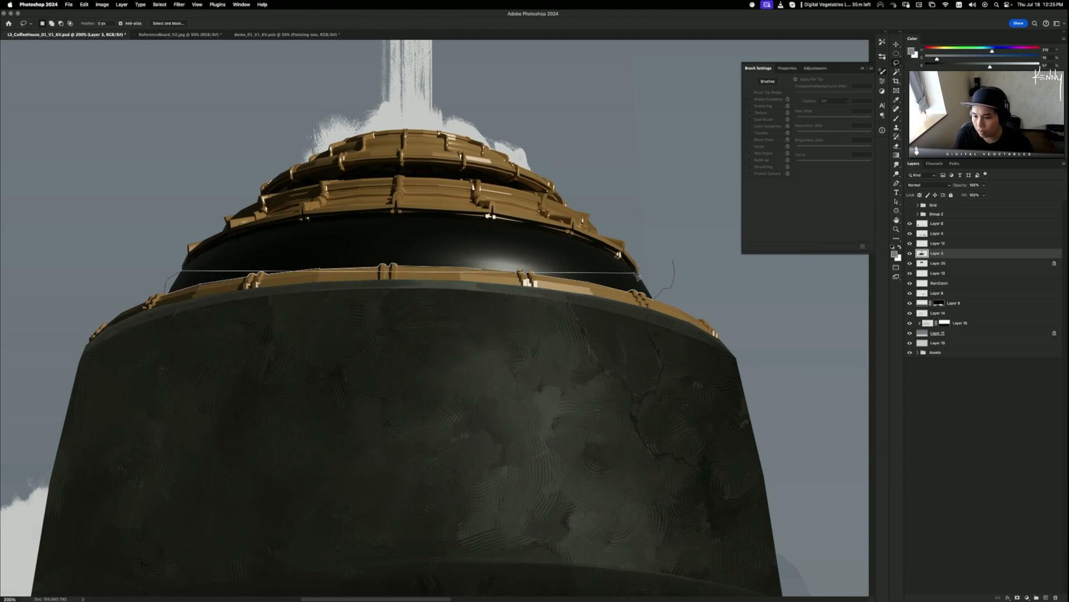
left_click(359, 244, "alt")
left_click(488, 254, "alt")
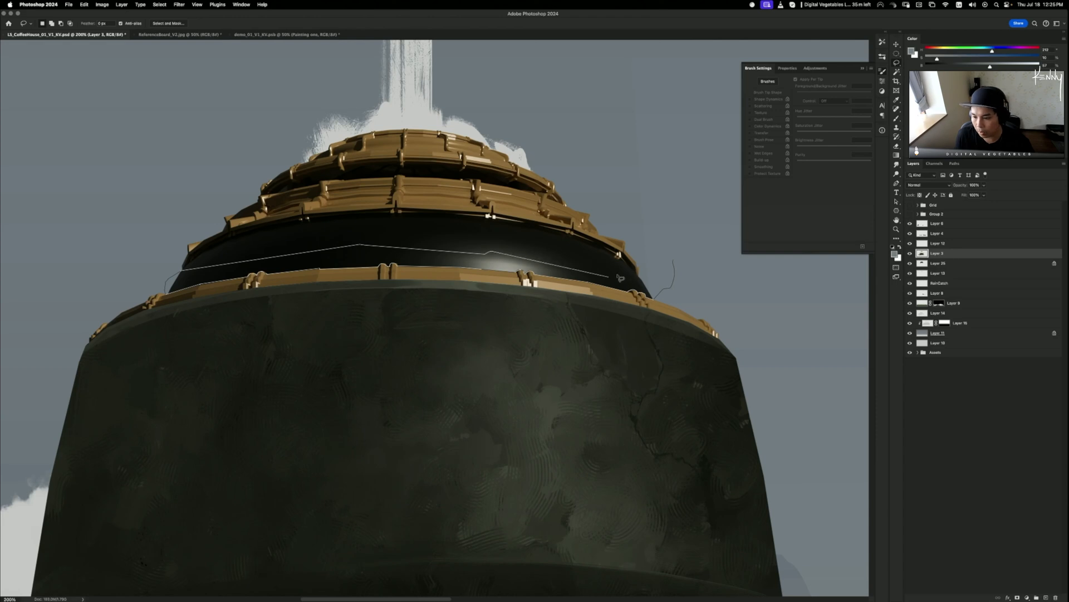
left_click(609, 276, "alt")
left_click_drag(639, 275, 677, 262)
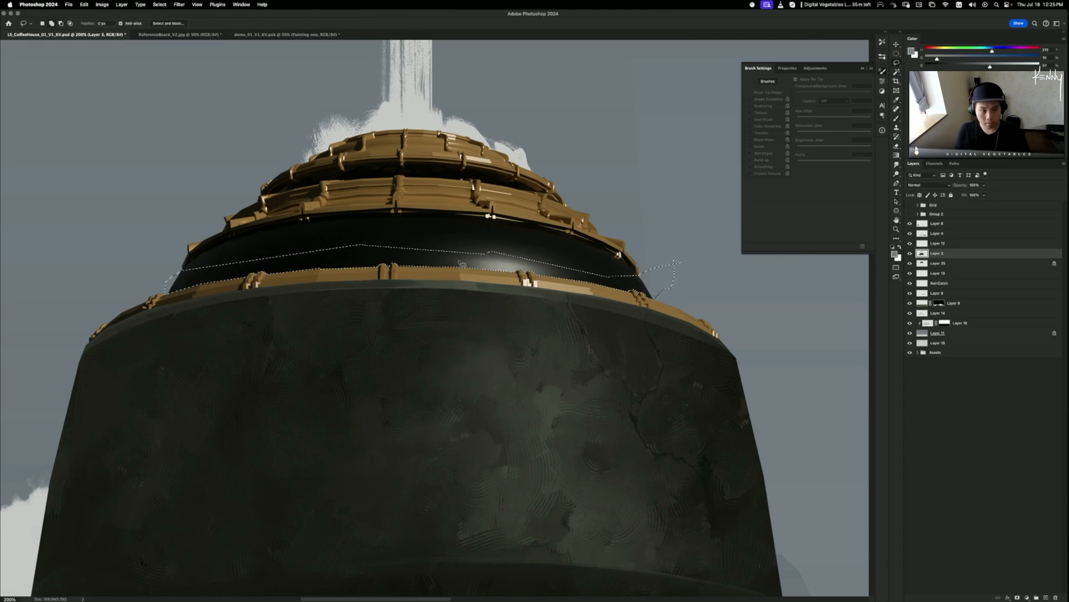
key("m")
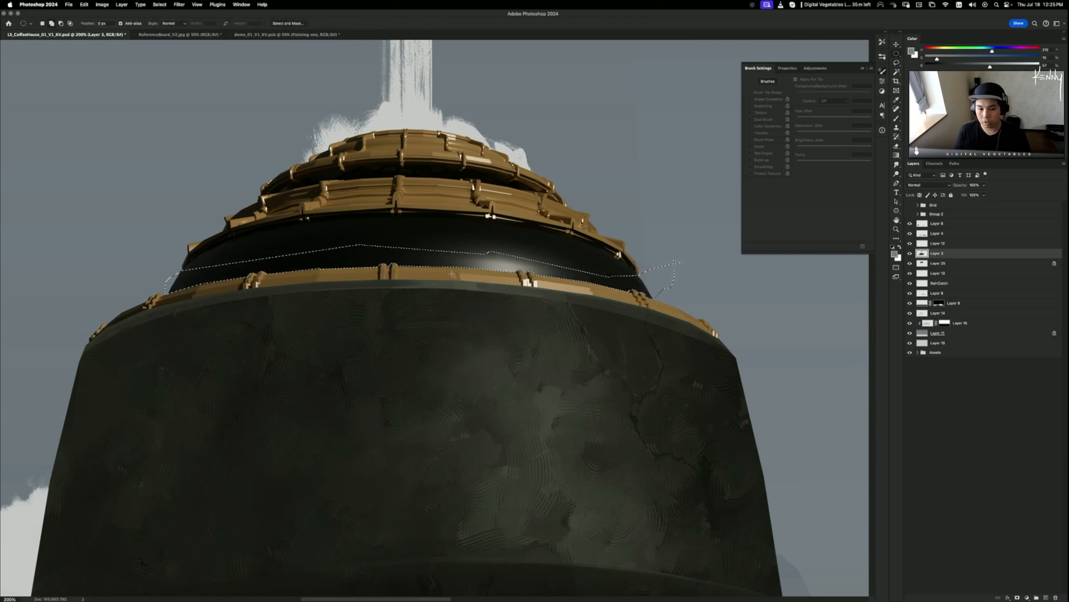
- Trace a Pen path along the band's curved top edge and back along its bottom, then load it as a selection
key("p")
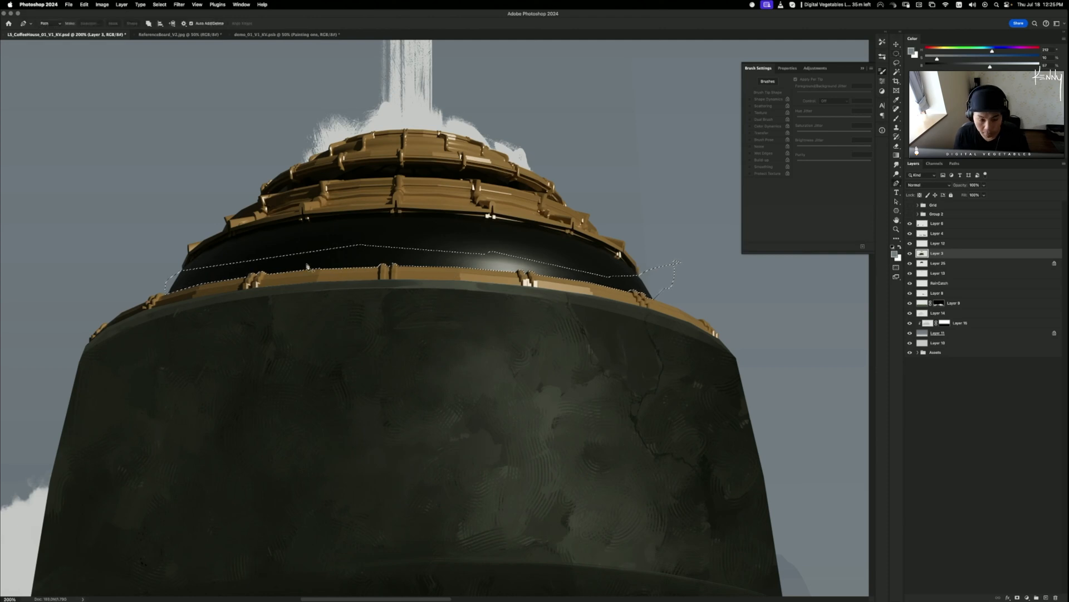
left_click(182, 270)
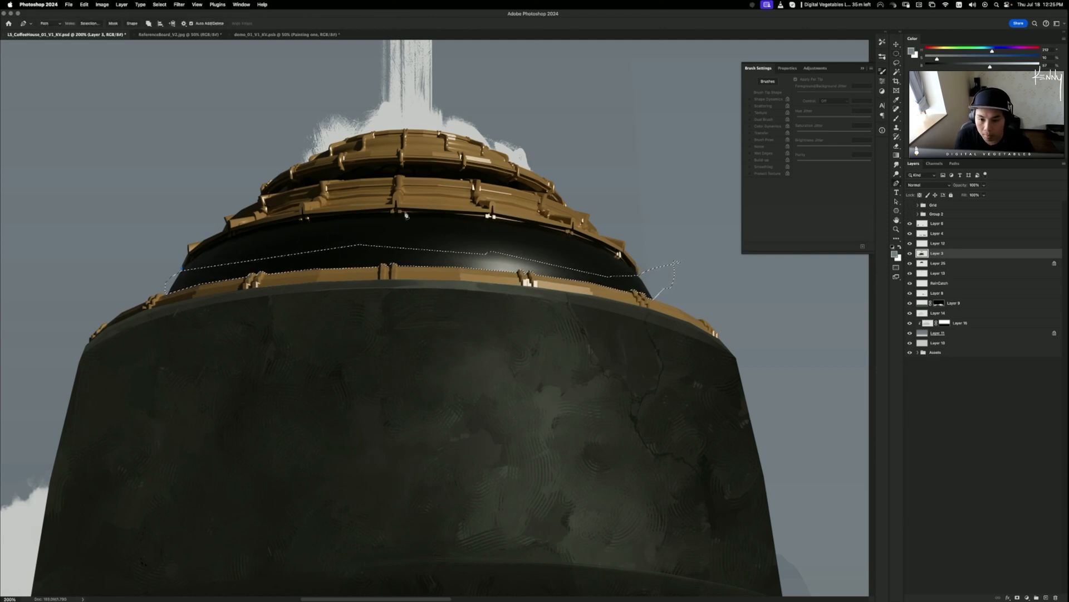
left_click_drag(407, 212, 608, 210)
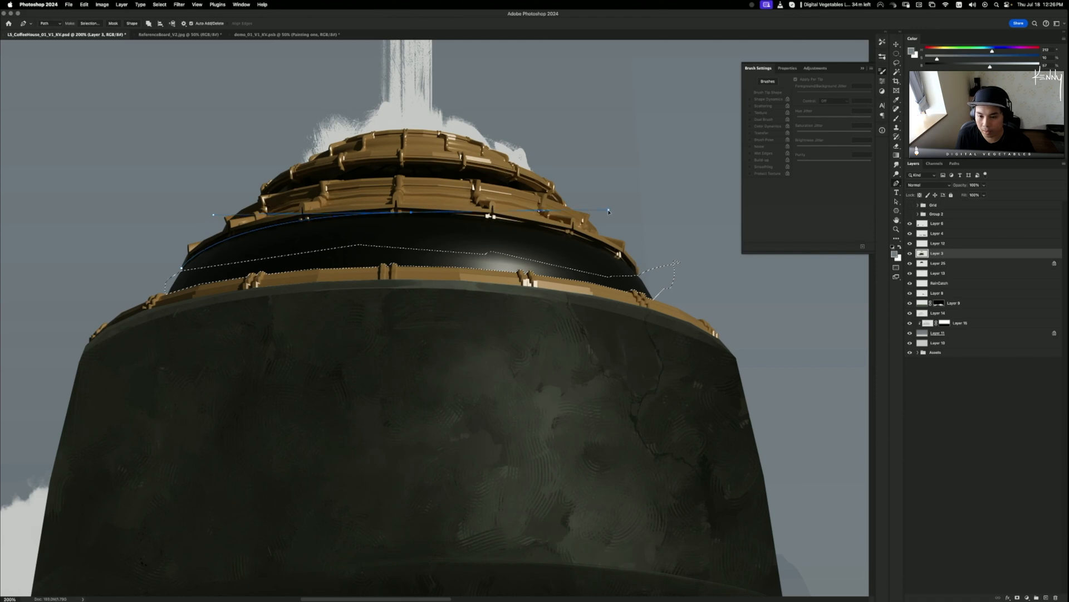
left_click(637, 276)
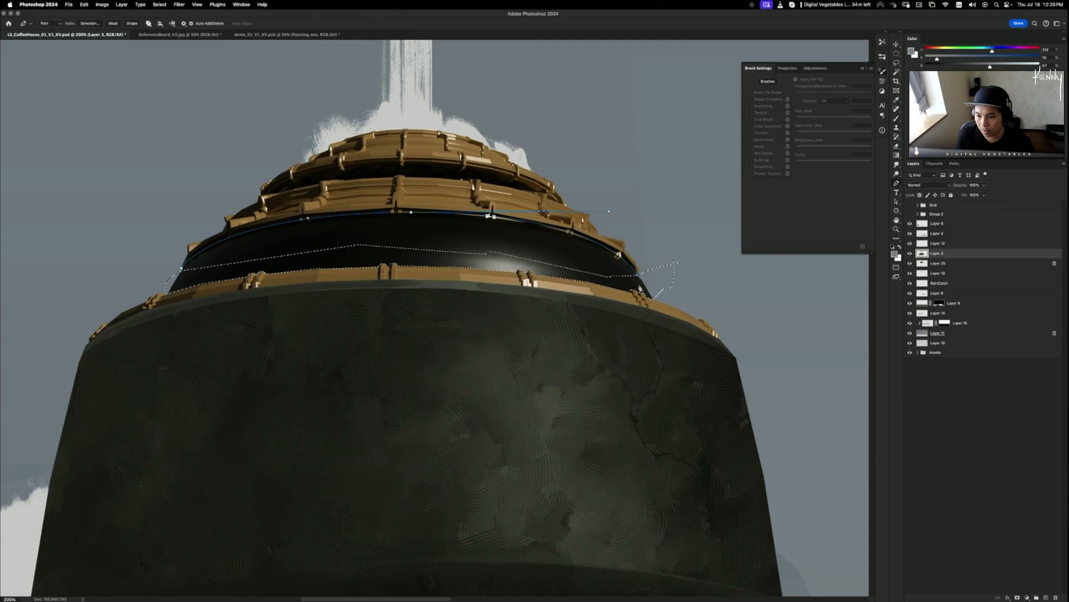
left_click(472, 264)
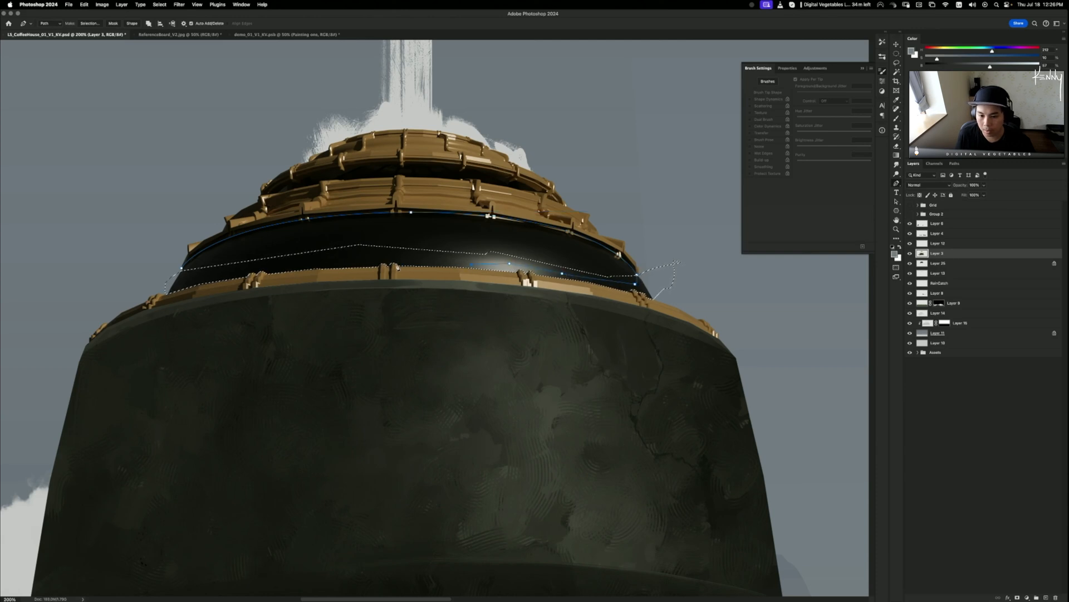
left_click(384, 254)
left_click(343, 256)
left_click(303, 262)
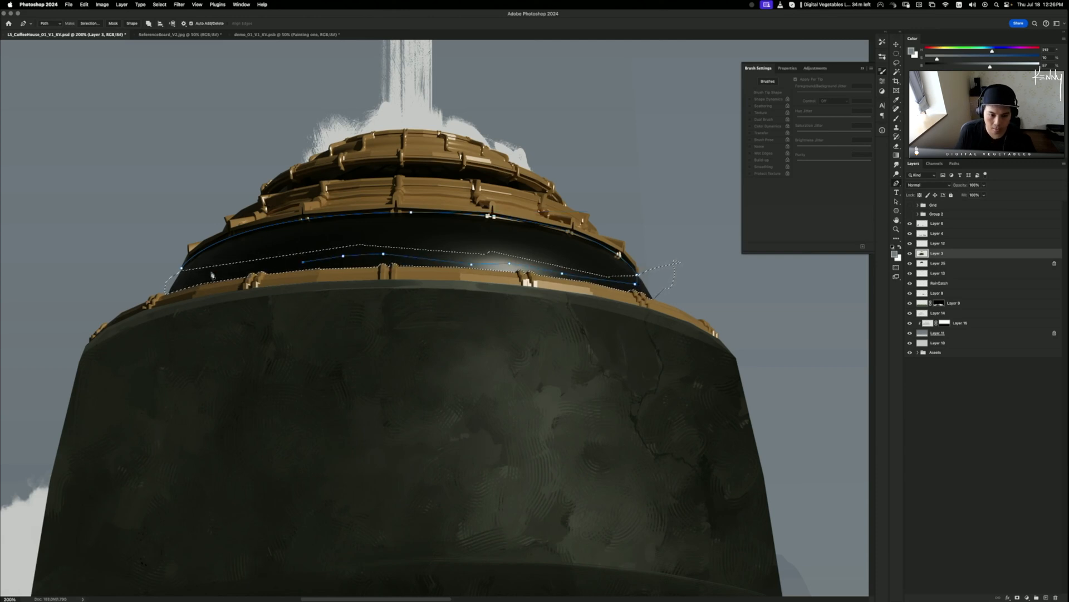
left_click(181, 268)
key("super+Return")
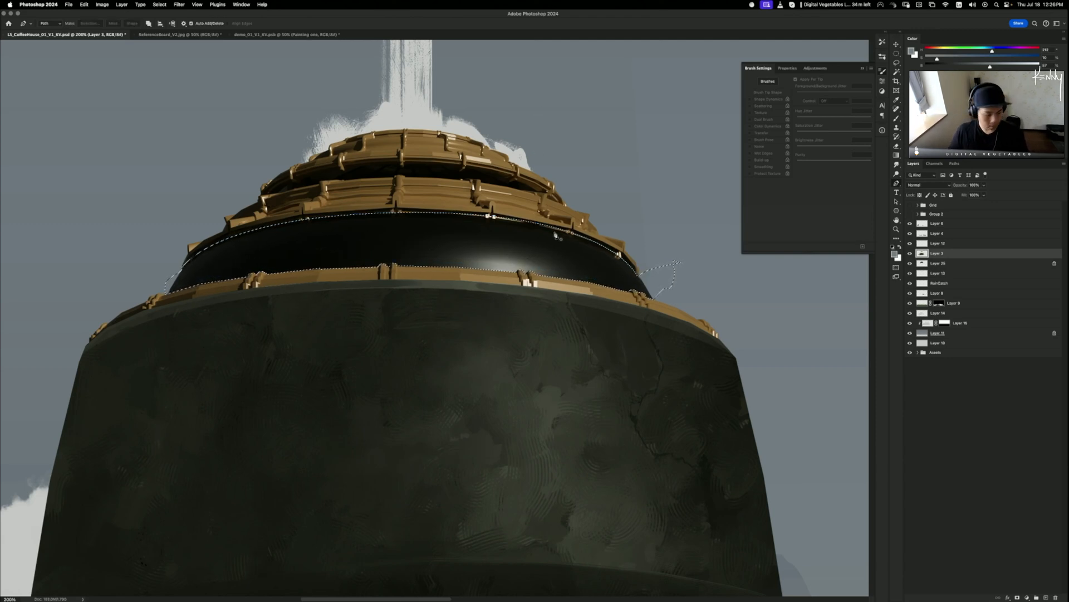
key("l")
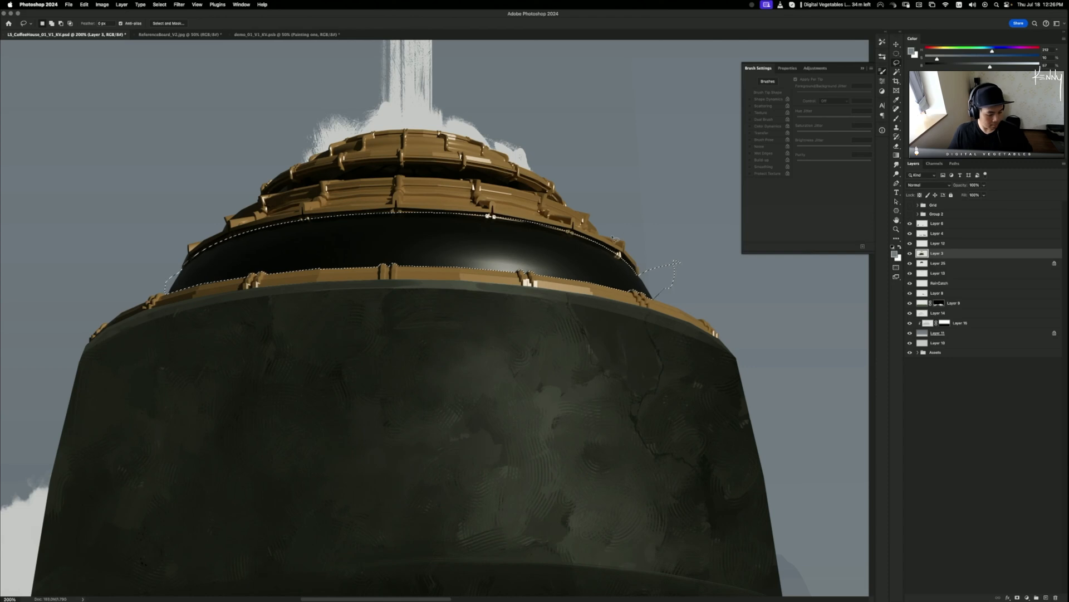
right_click(501, 245)
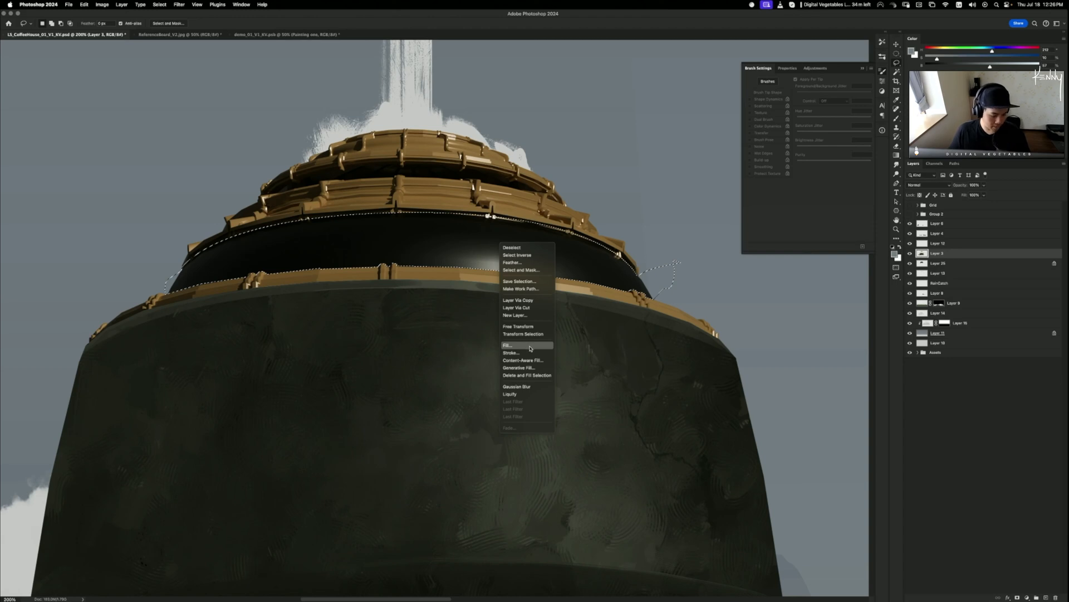
- Use Layer Via Copy to put the selected band on Layer 26, then toggle its visibility to check
left_click(591, 250)
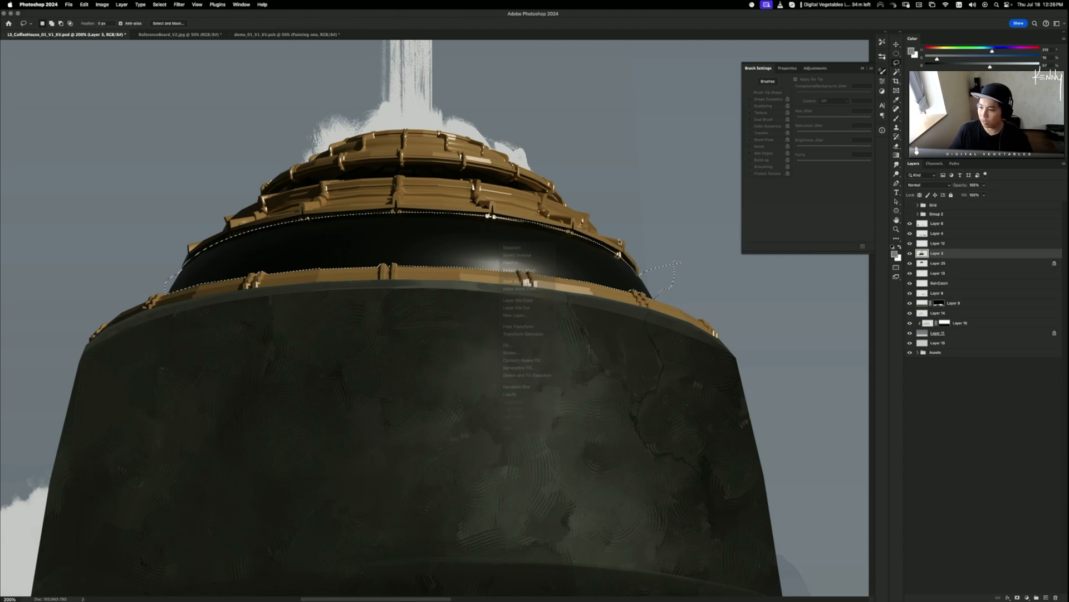
right_click(486, 252)
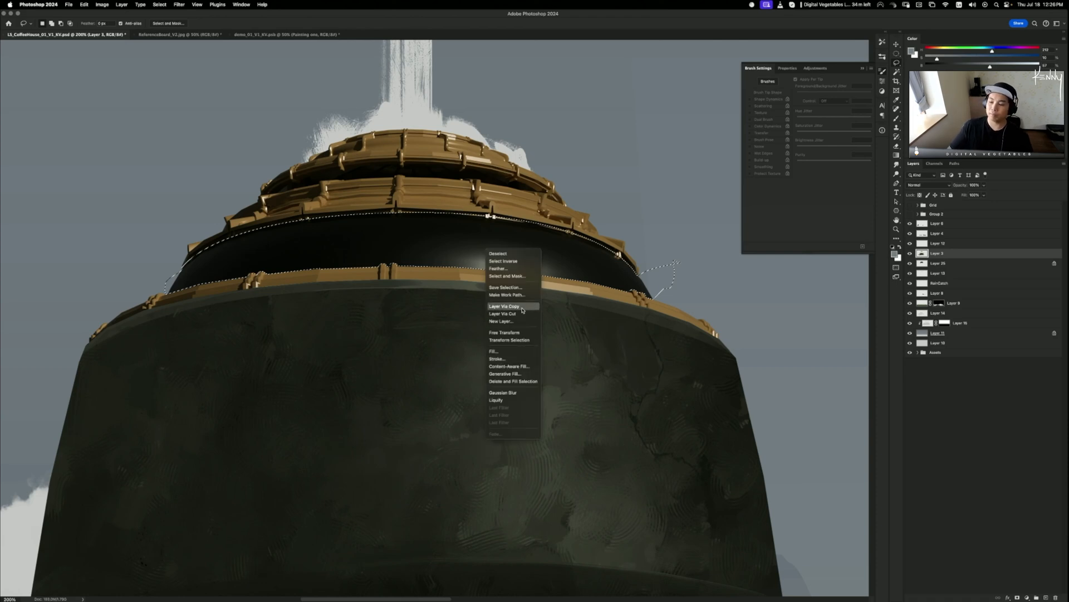
left_click(504, 306)
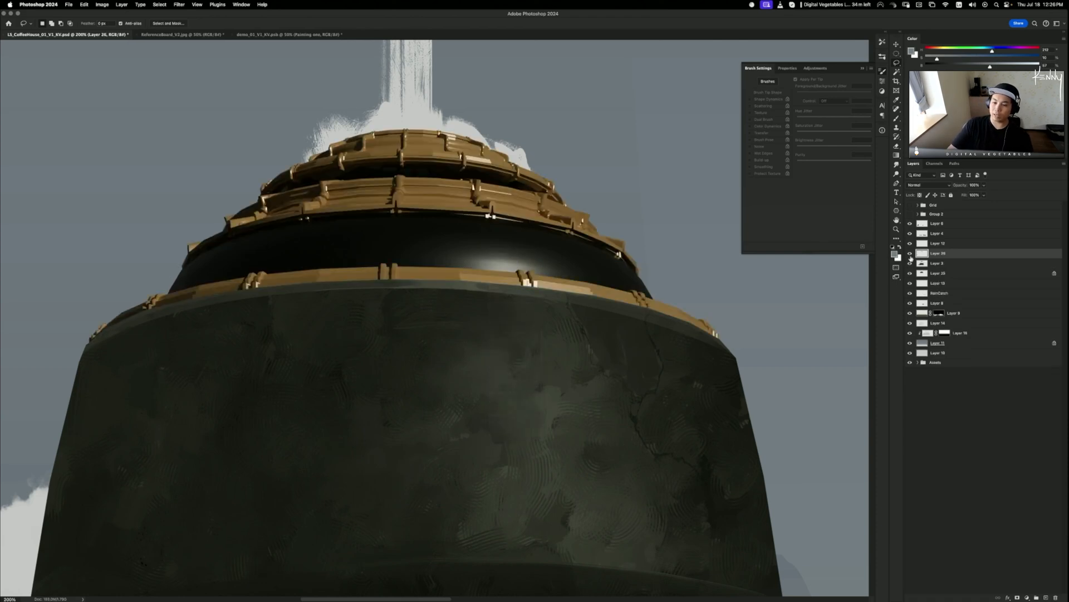
left_click(911, 255)
left_click(910, 254)
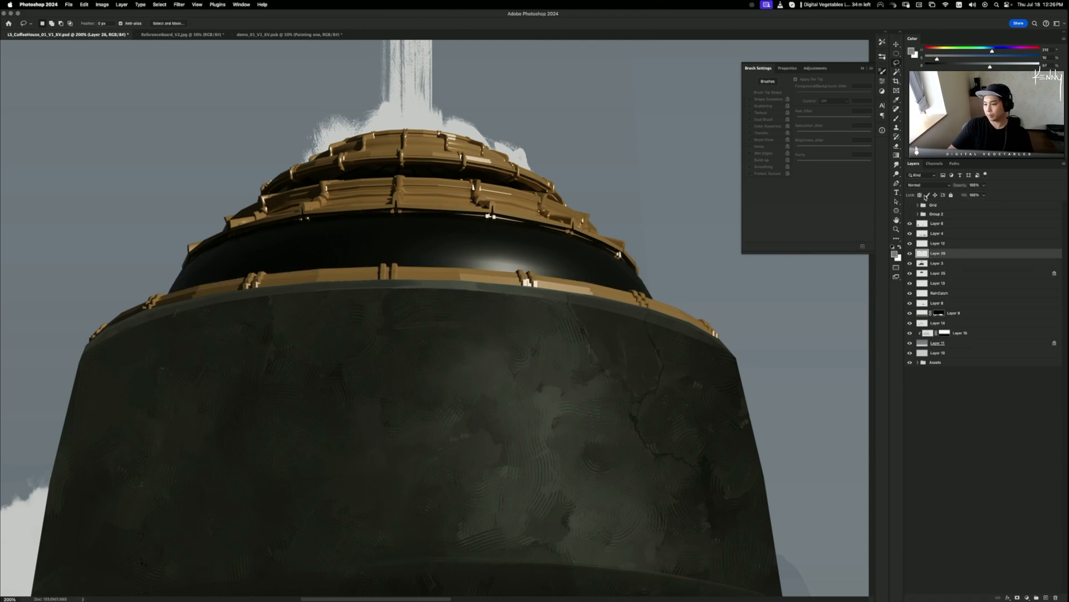
- Paint over the band's light sheen with the AirBrush preset in the sampled near-black colour
key("b")
left_click(883, 43)
left_click(834, 50)
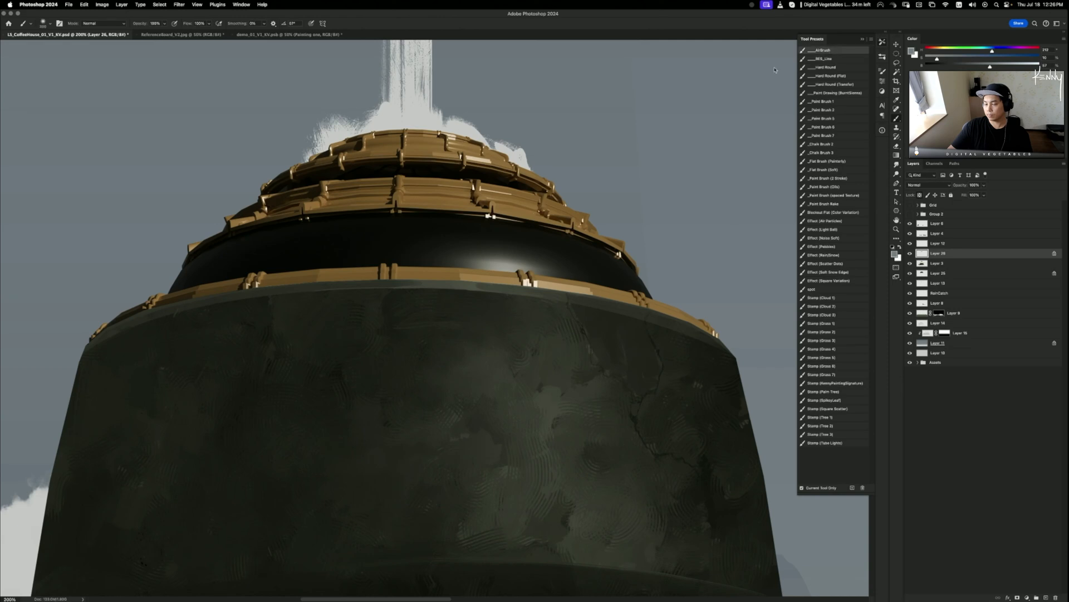
left_click(329, 255, "alt")
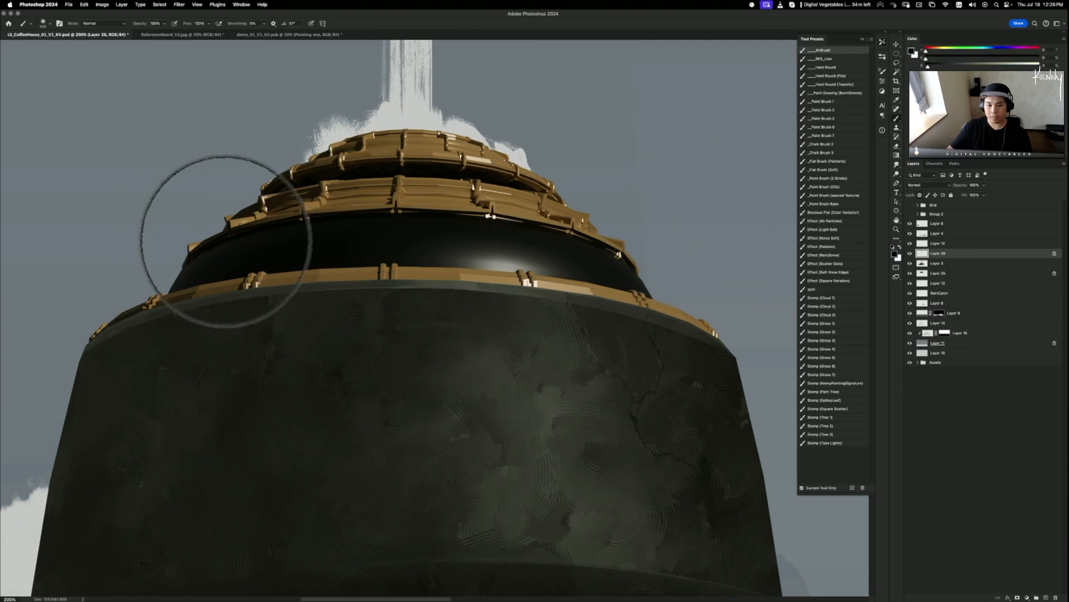
left_click_drag(350, 228, 564, 239)
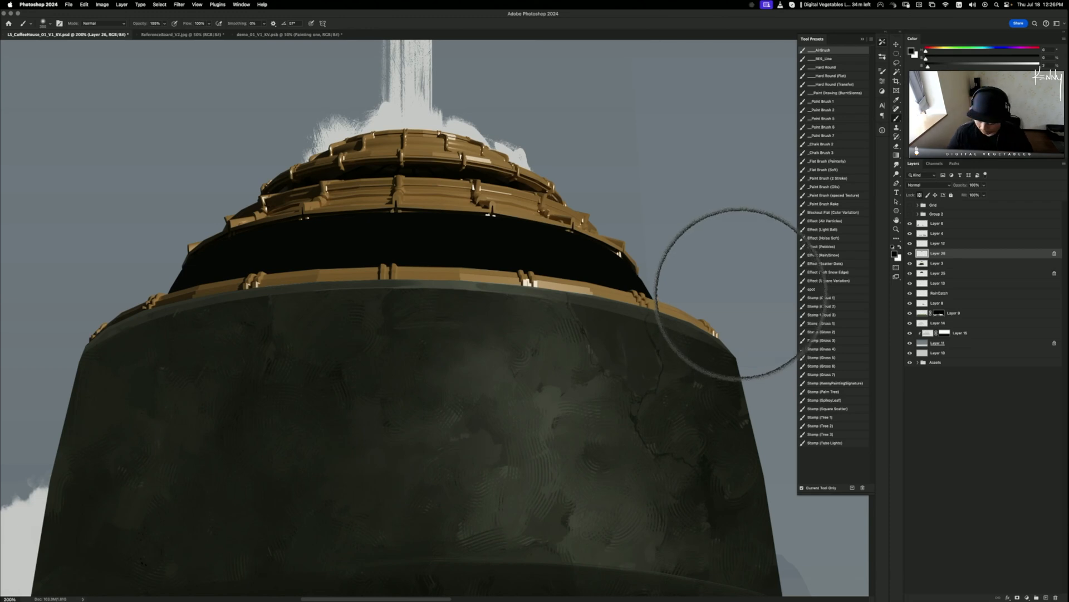
key("super+minus")
key("super+minus")
key("super+minus")
key("super+minus")
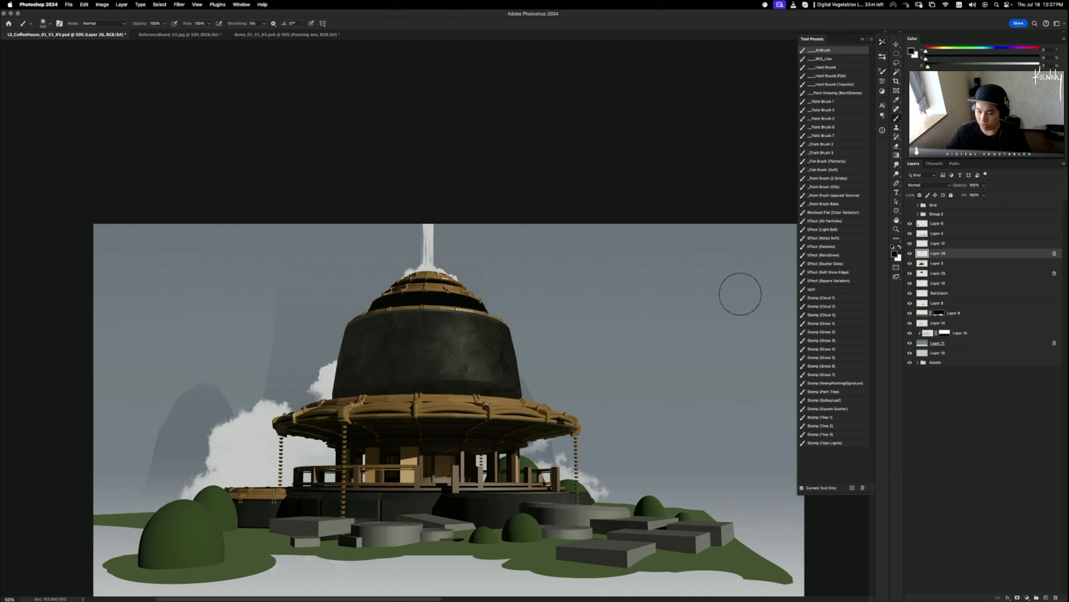
- Create Layer 27 and clip it to the dark band's Layer 26
key("super+equal")
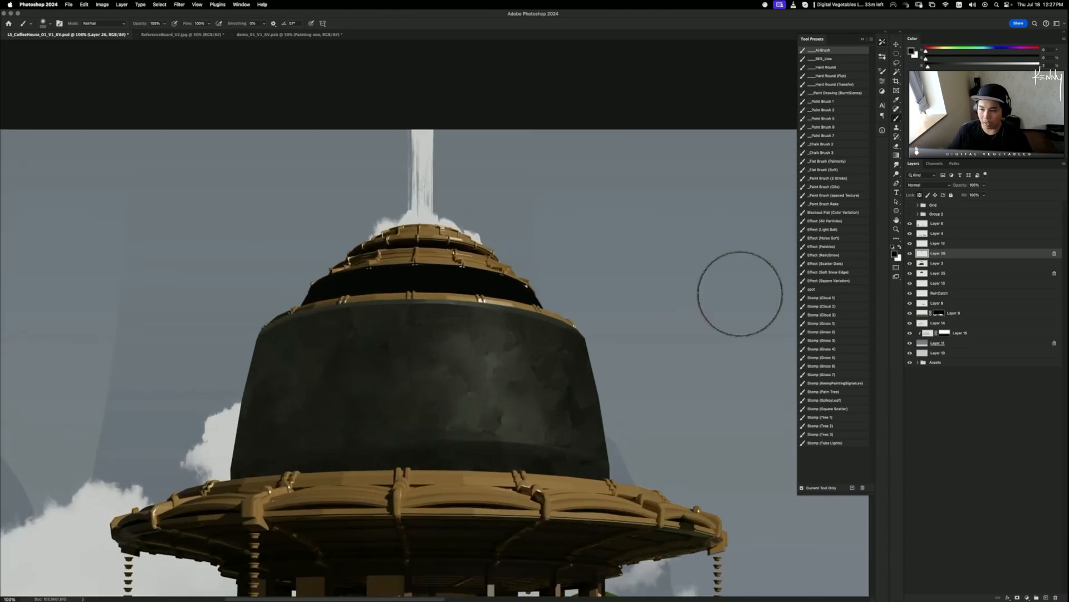
key("shift+super+n")
key("Return")
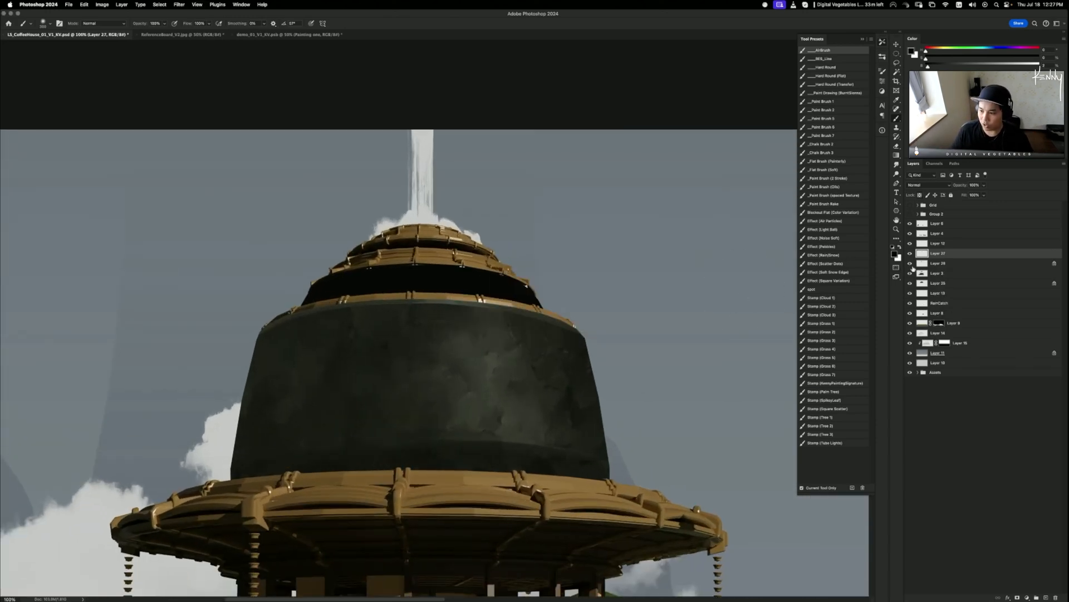
left_click(950, 257, "alt")
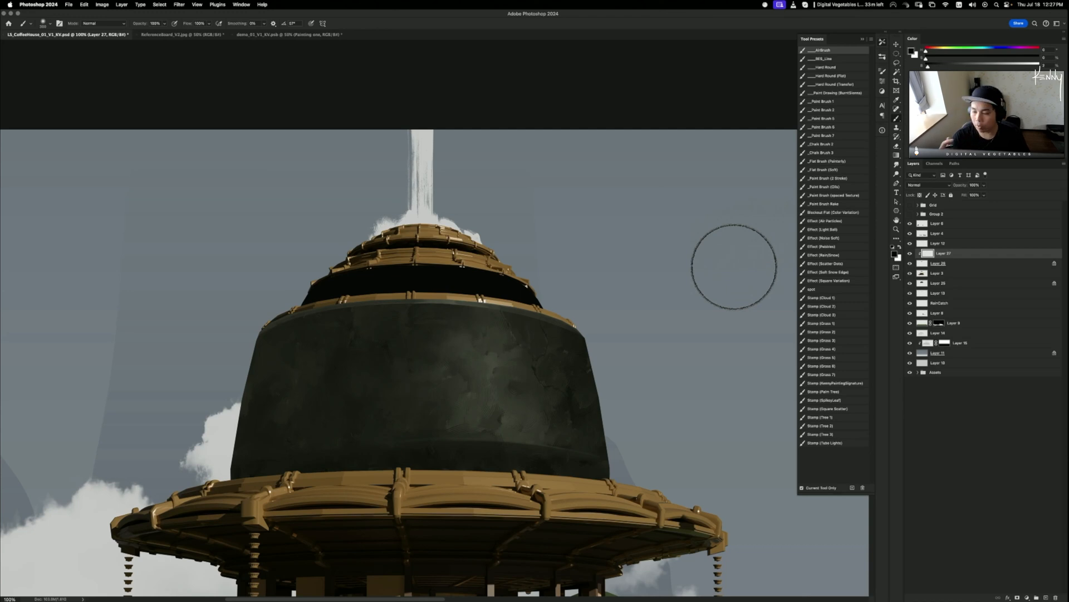
left_click(910, 254)
left_click(910, 255)
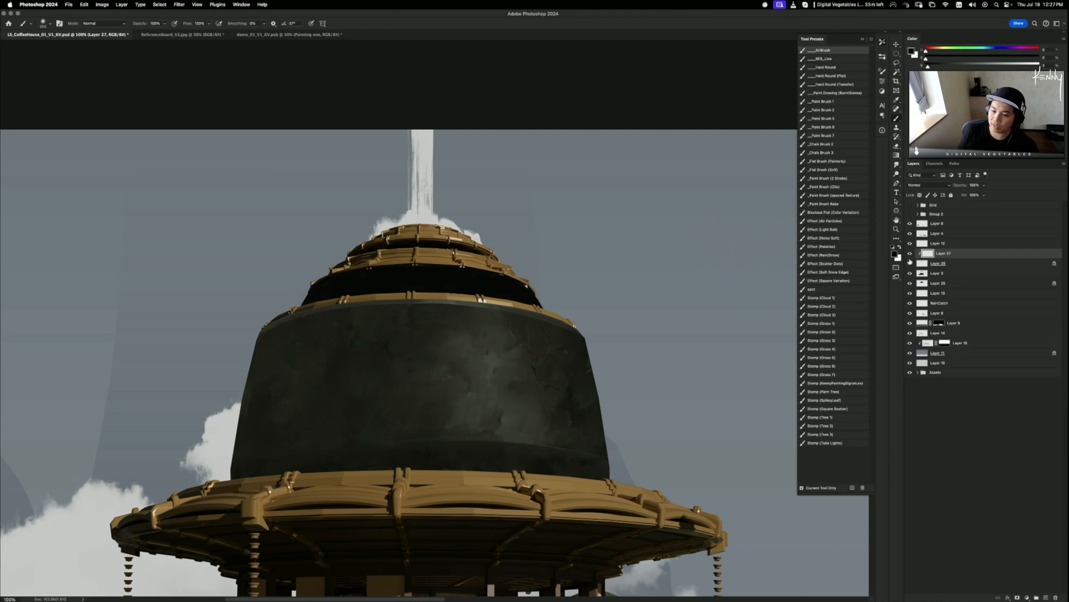
left_click(937, 262)
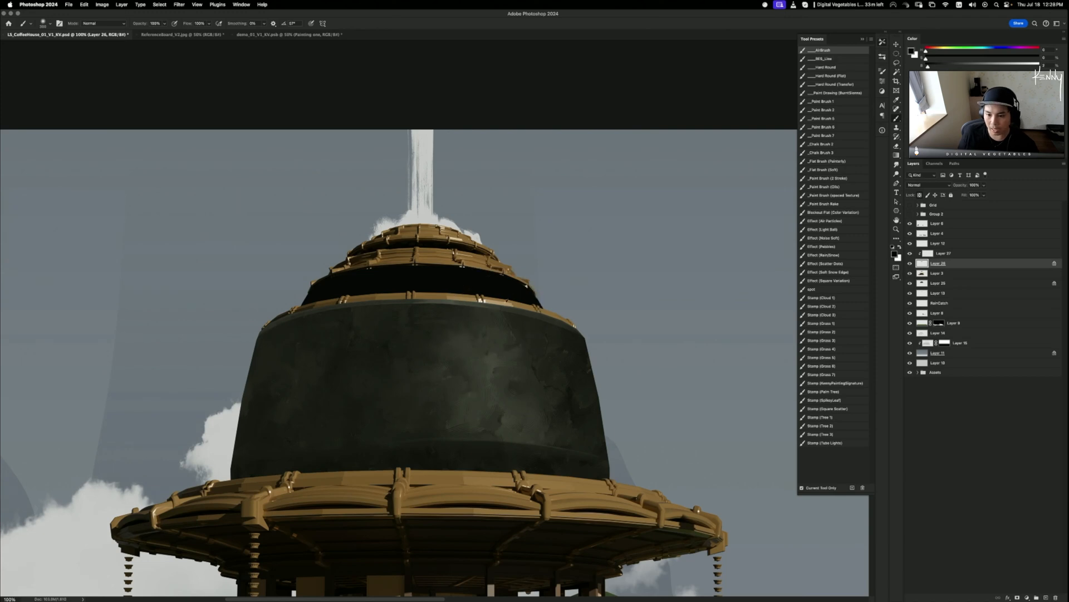
left_click(548, 267, "alt")
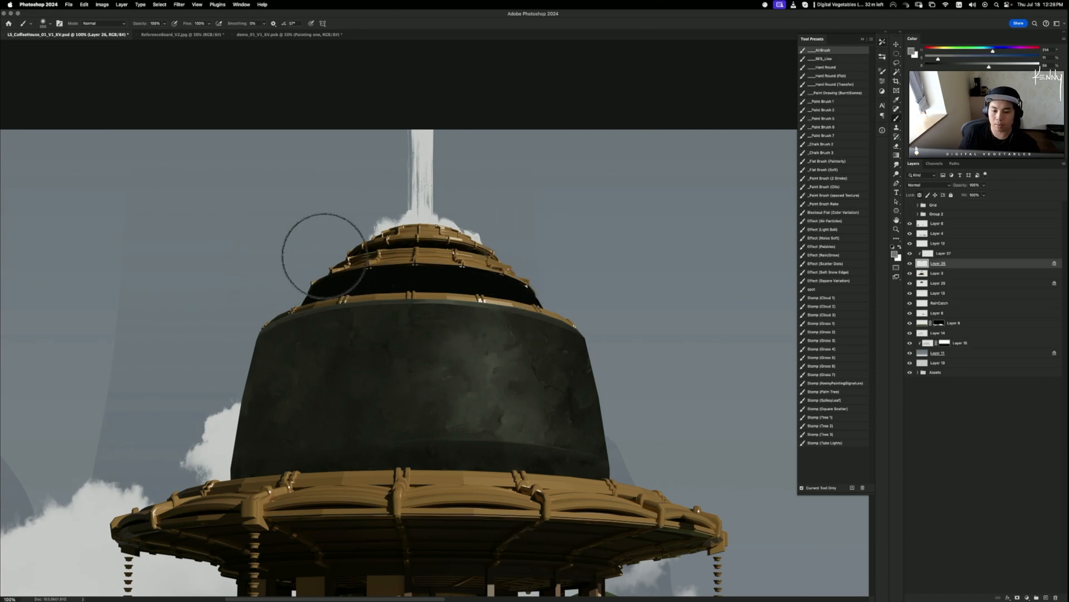
left_click_drag(326, 256, 659, 297)
key("super+z")
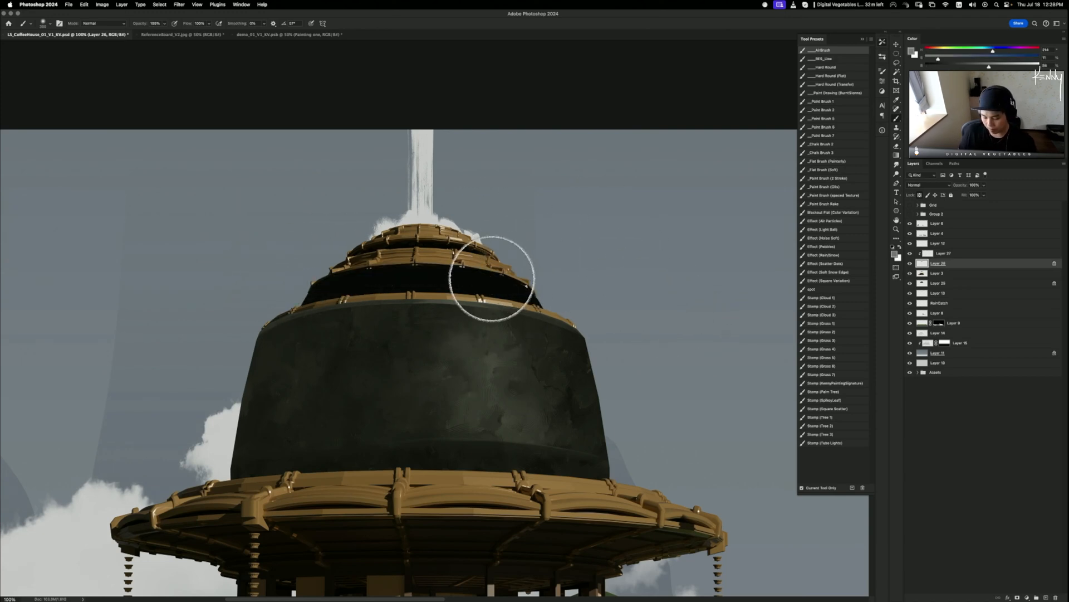
key("bracketleft")
key("bracketleft")
key("bracketleft")
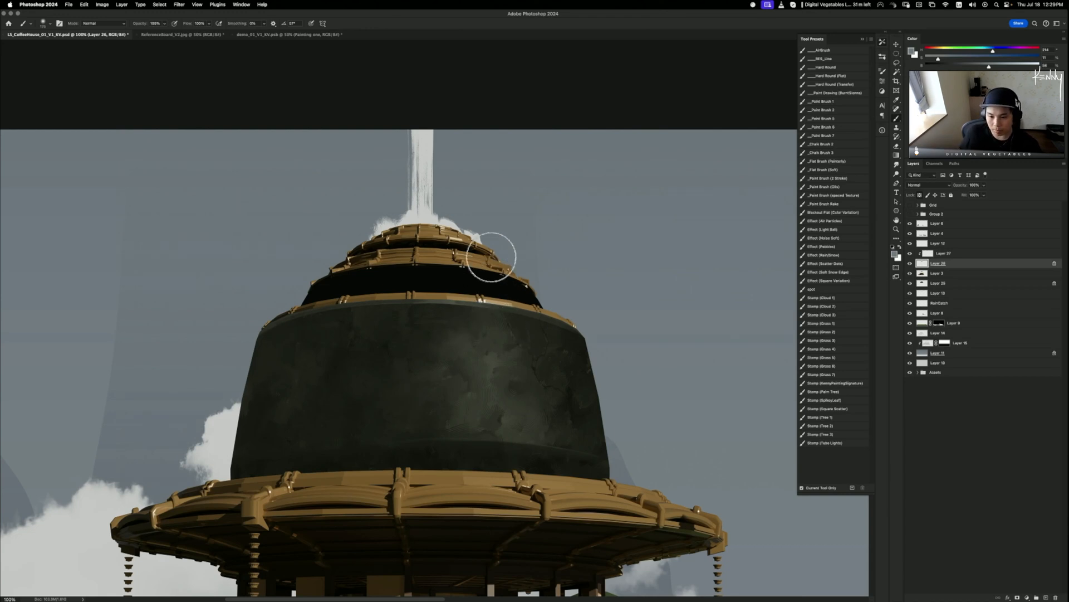
left_click(489, 355, "alt")
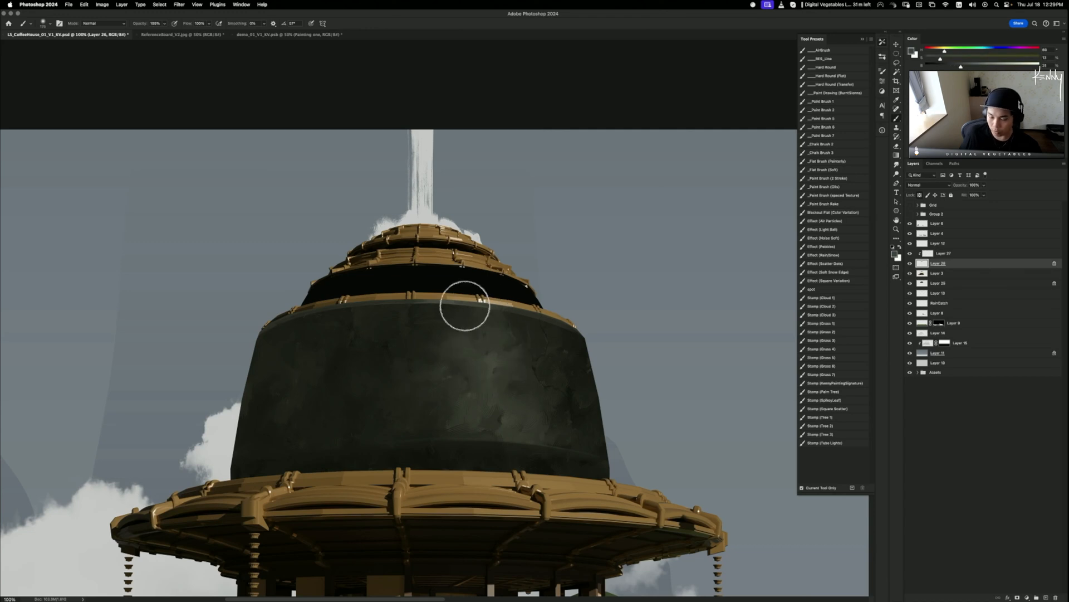
left_click(909, 265)
left_click(909, 264)
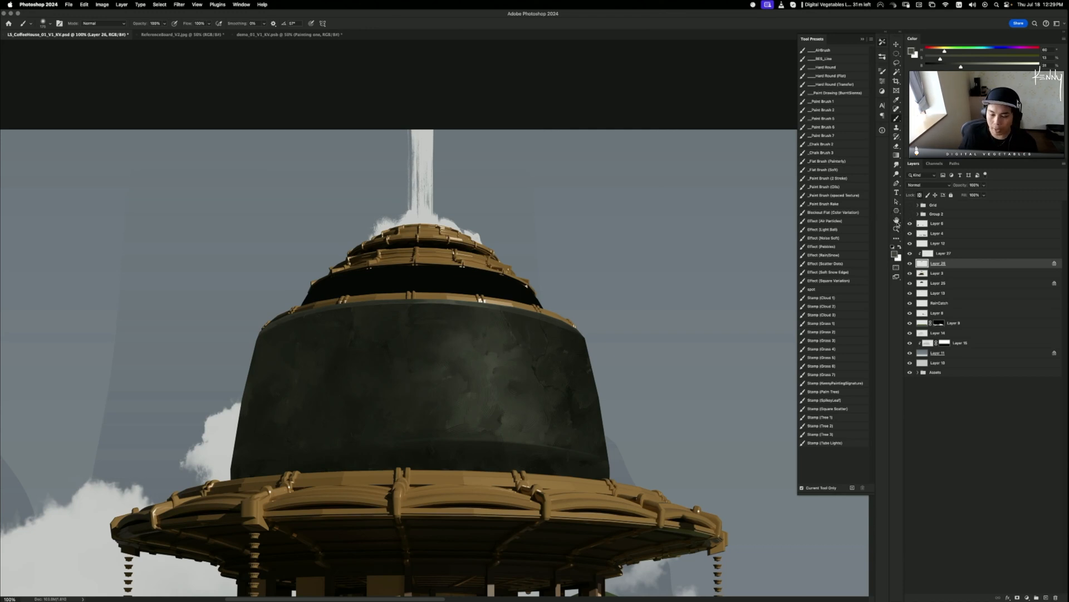
left_click(910, 253)
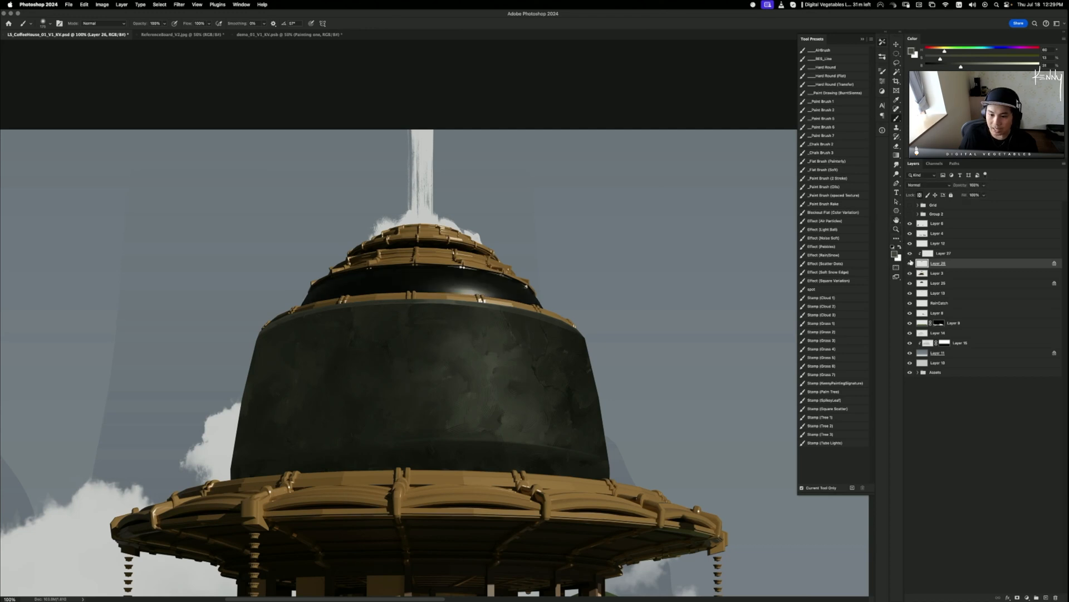
left_click(910, 253)
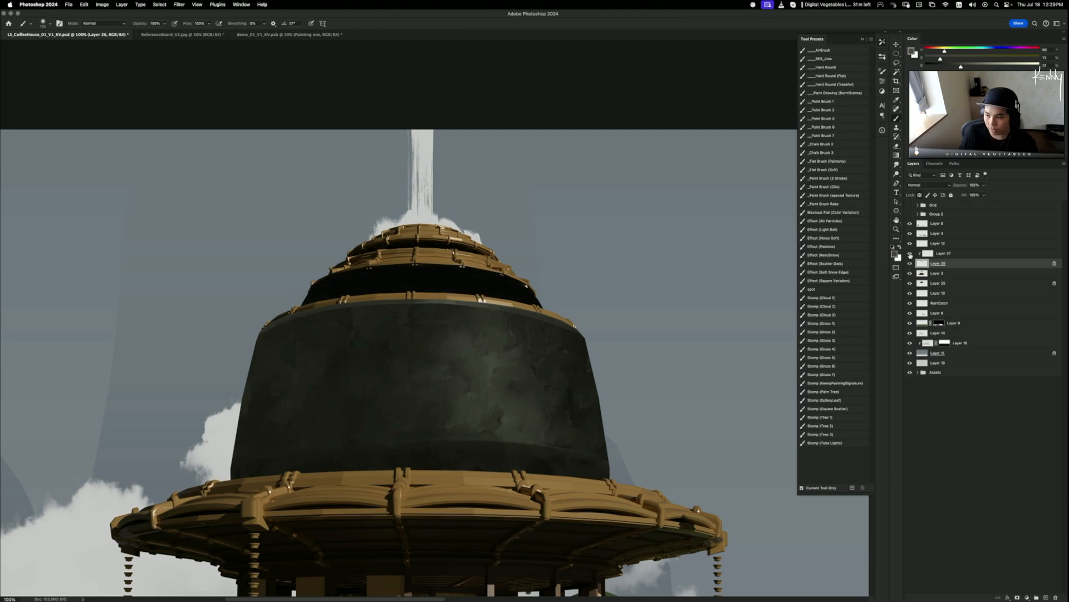
left_click(947, 253)
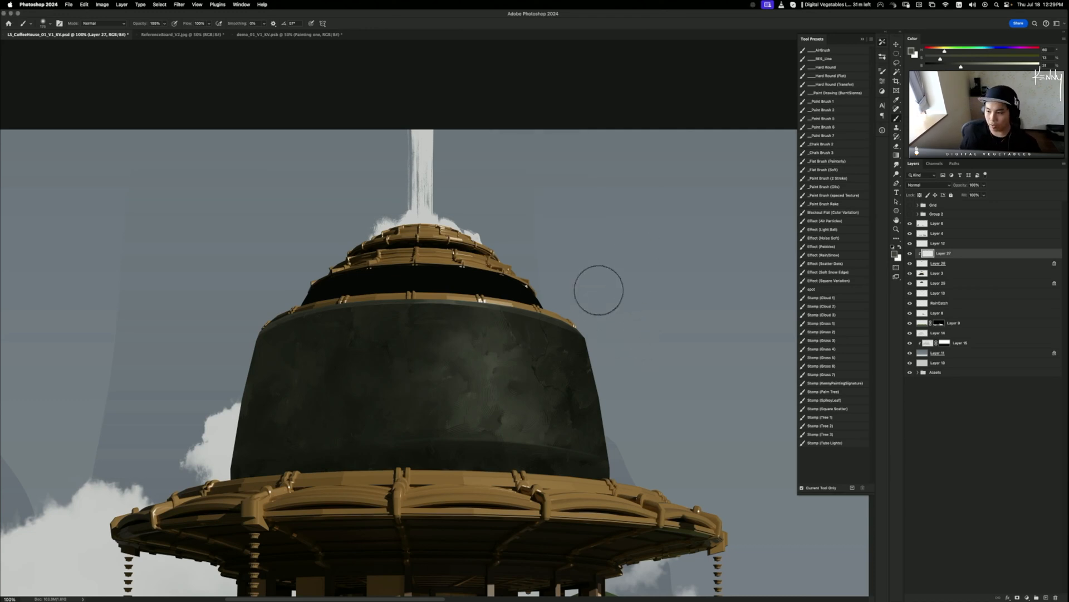
left_click(941, 264)
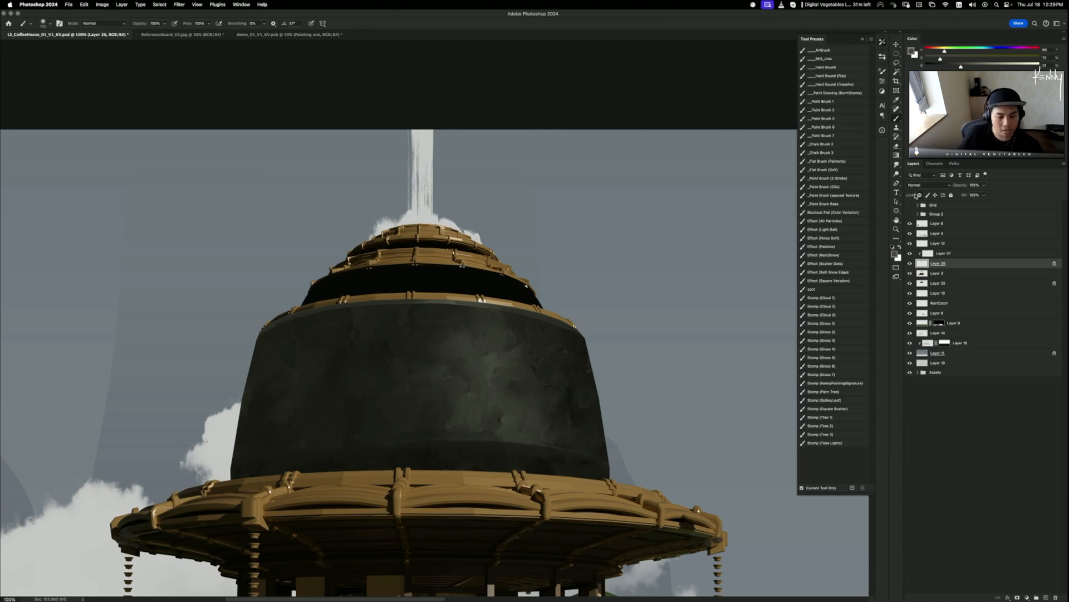
- On Layer 25, take the Dodge tool (Highlights, 10%) and set a medium brush size
left_click(938, 283)
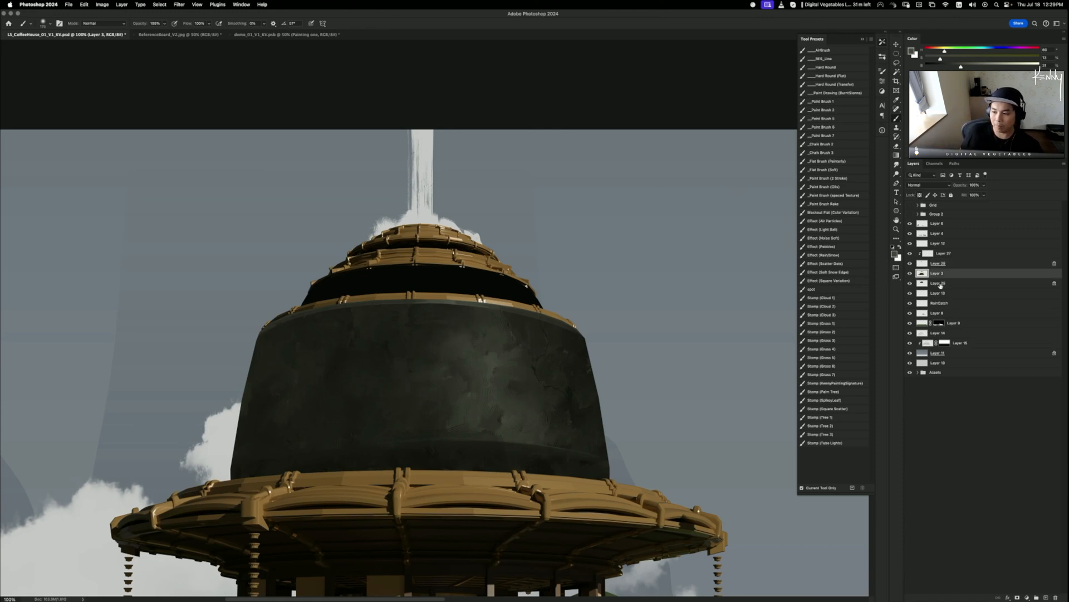
key("o")
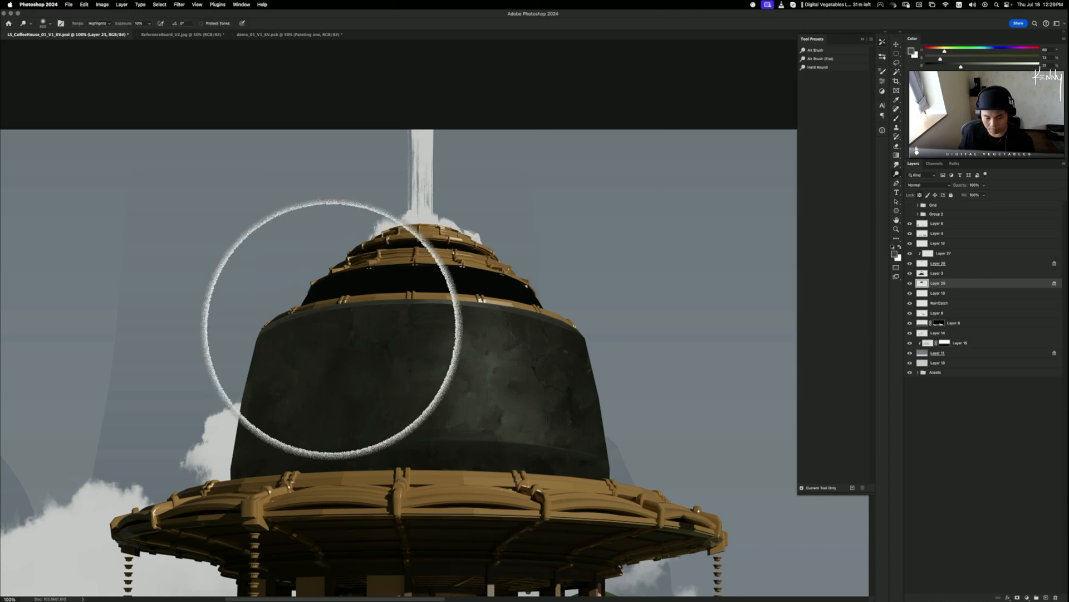
key("bracketleft")
key("bracketleft")
key("bracketleft")
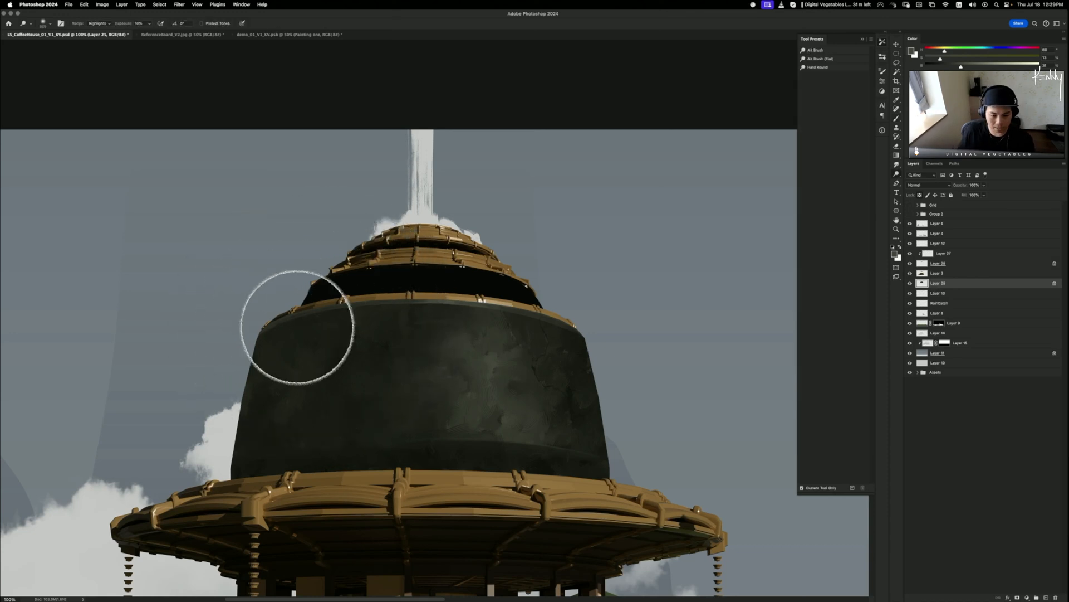
key("bracketleft")
key("bracketleft")
key("bracketleft")
key("bracketleft")
key("bracketleft")
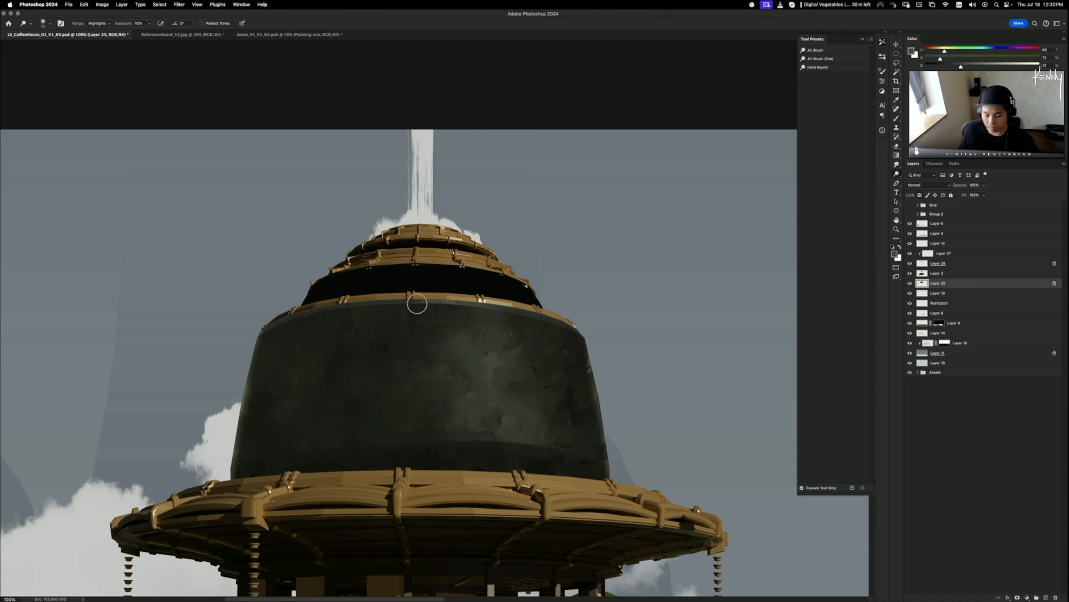
key("bracketright")
key("bracketright")
key("bracketright")
key("bracketright")
key("bracketright")
key("bracketright")
key("bracketright")
key("bracketright")
key("bracketright")
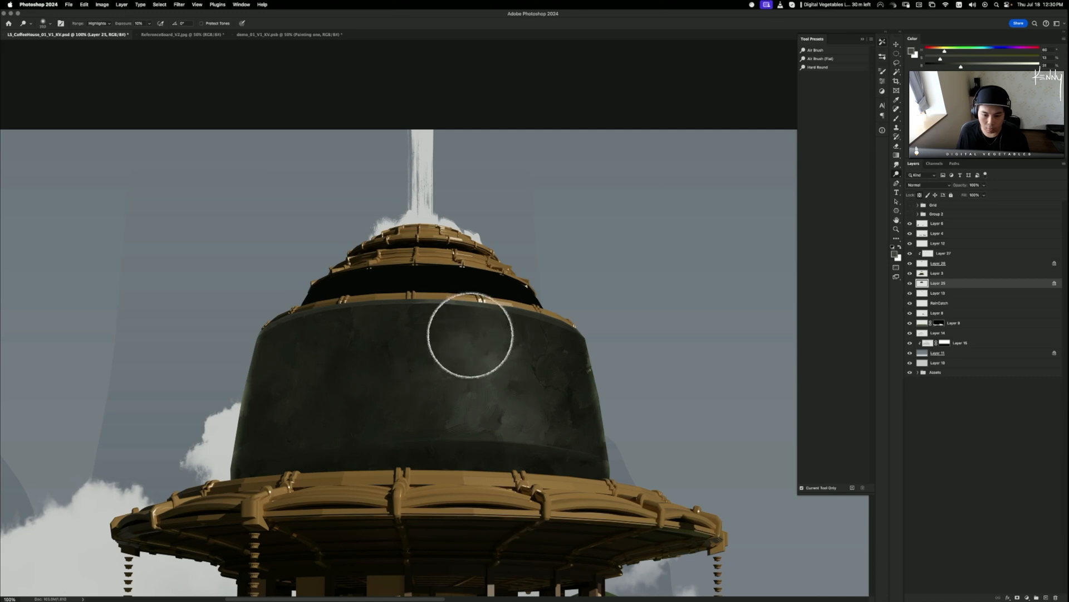
key("bracketright")
key("bracketright")
key("bracketright")
key("bracketright")
key("bracketright")
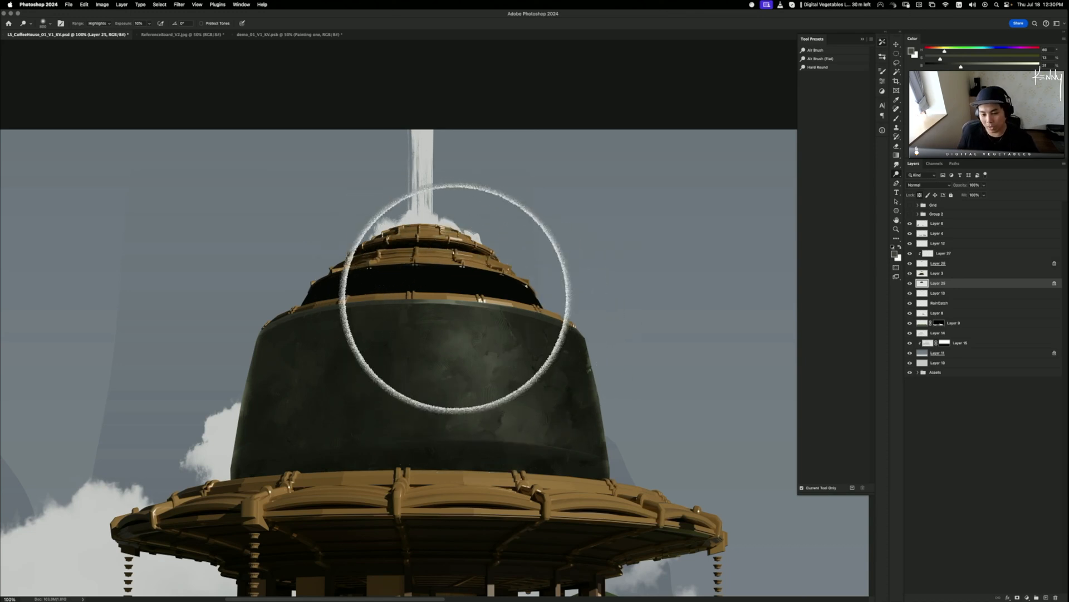
key("bracketleft")
key("bracketleft")
key("bracketleft")
key("bracketleft")
key("bracketleft")
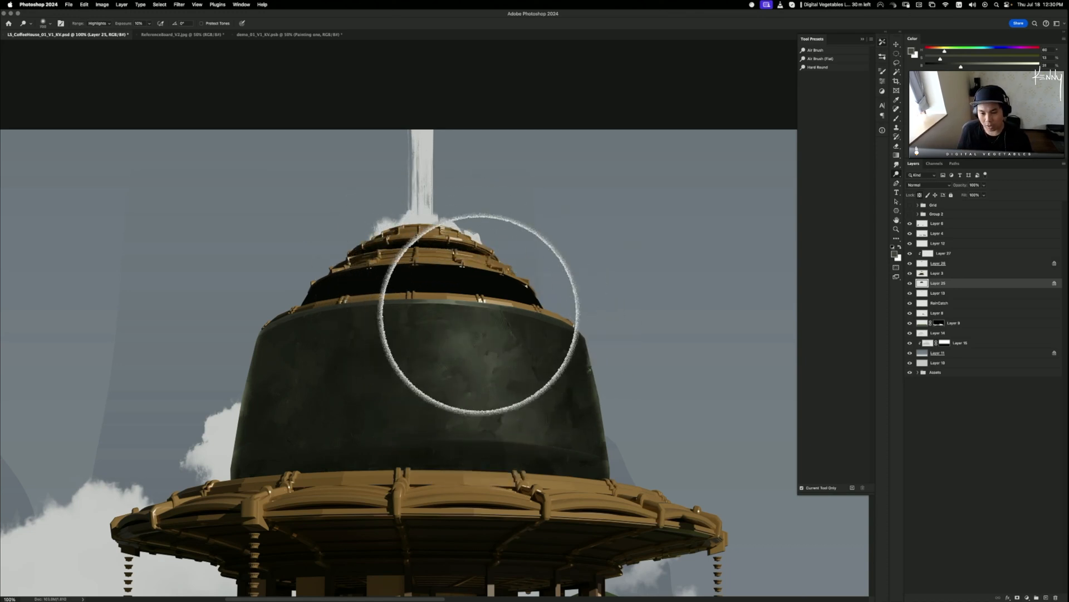
- Dodge highlights across the dome's stone body, then toggle Layers 25 and 3 to compare
key("bracketright")
key("bracketright")
mouse_move(464, 301)
left_mouse_down()
mouse_move(498, 500)
mouse_move(458, 262)
mouse_move(496, 478)
mouse_move(467, 347)
mouse_move(485, 503)
left_mouse_up()
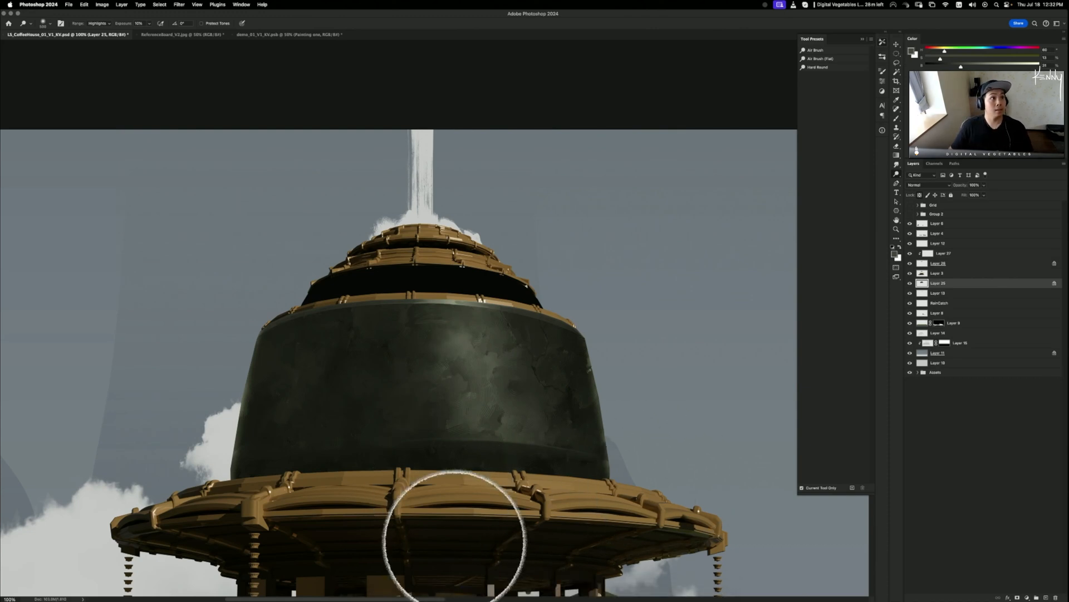
left_click(911, 282)
left_click(911, 283)
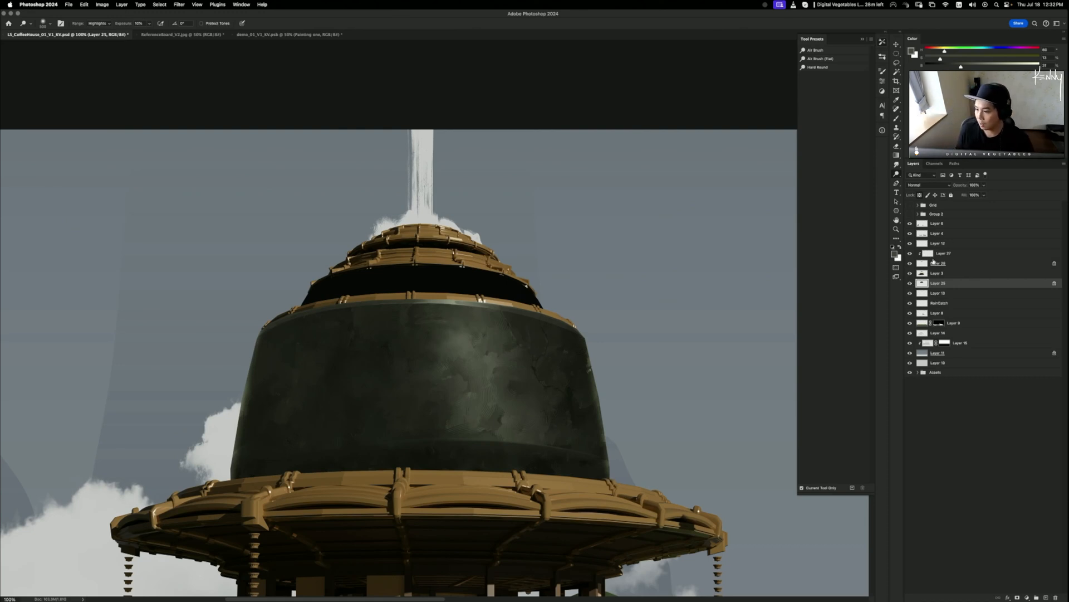
left_click_drag(911, 283, 911, 274)
left_click(910, 283)
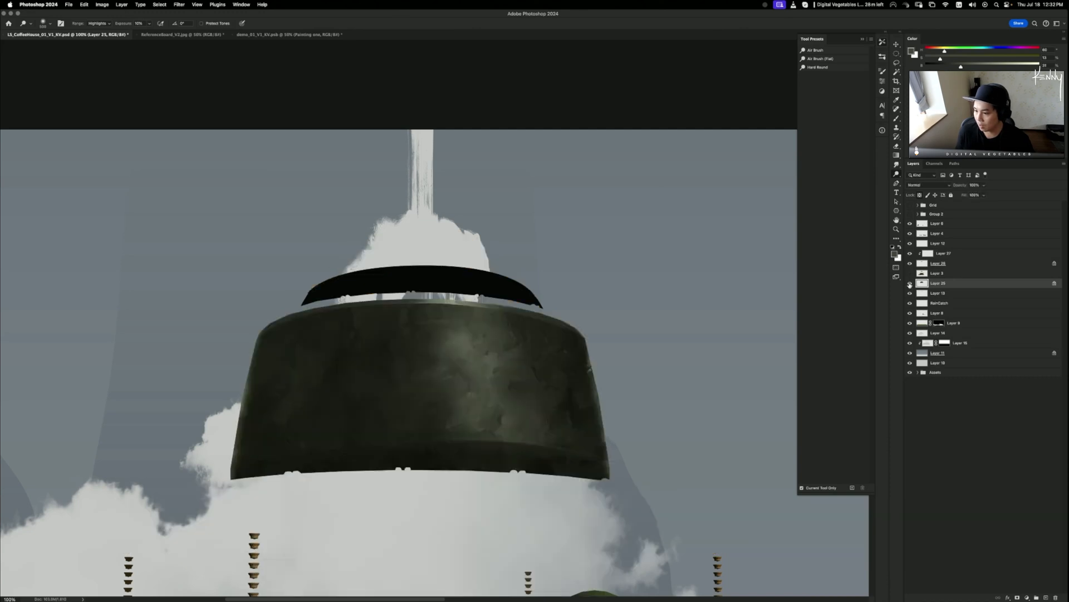
left_click(911, 273)
left_click(911, 283)
left_click(911, 283)
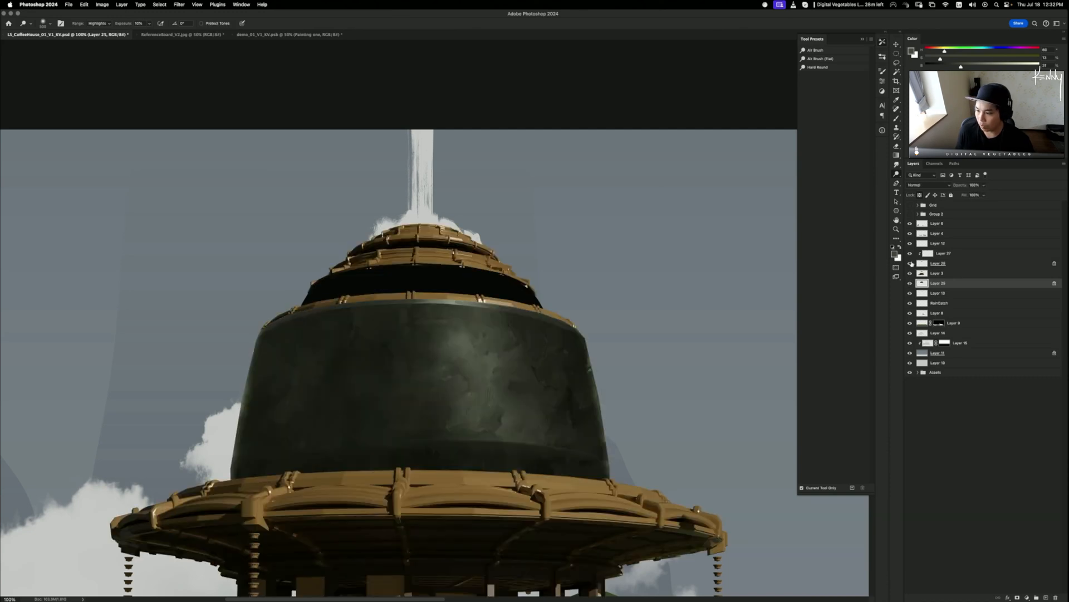
- On Layer 26, pick a larger textured oval paint brush
left_click(915, 263)
key("b")
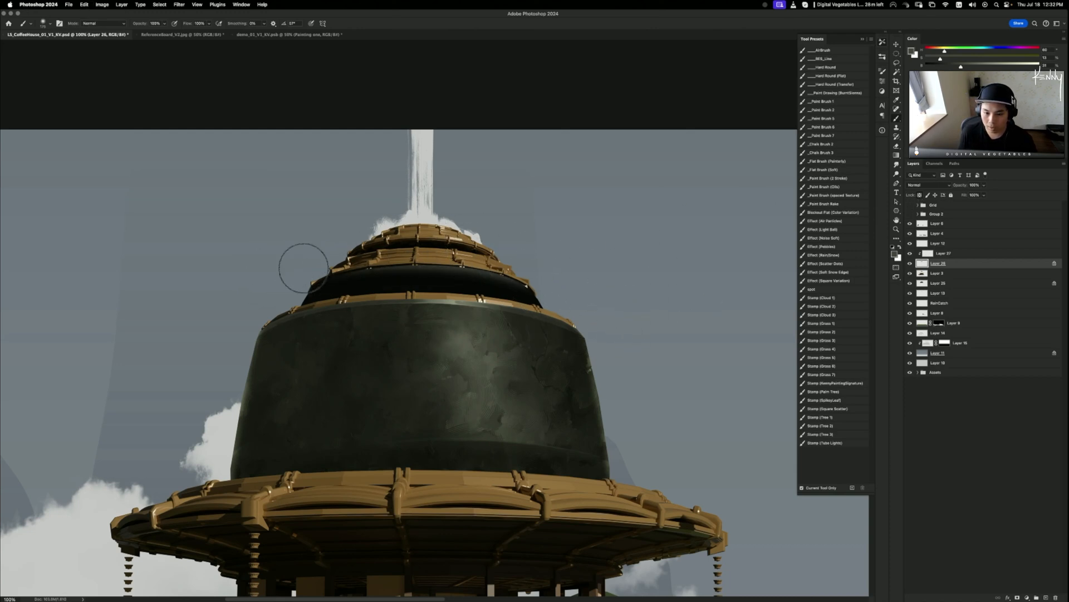
key("bracketright")
key("bracketright")
key("bracketright")
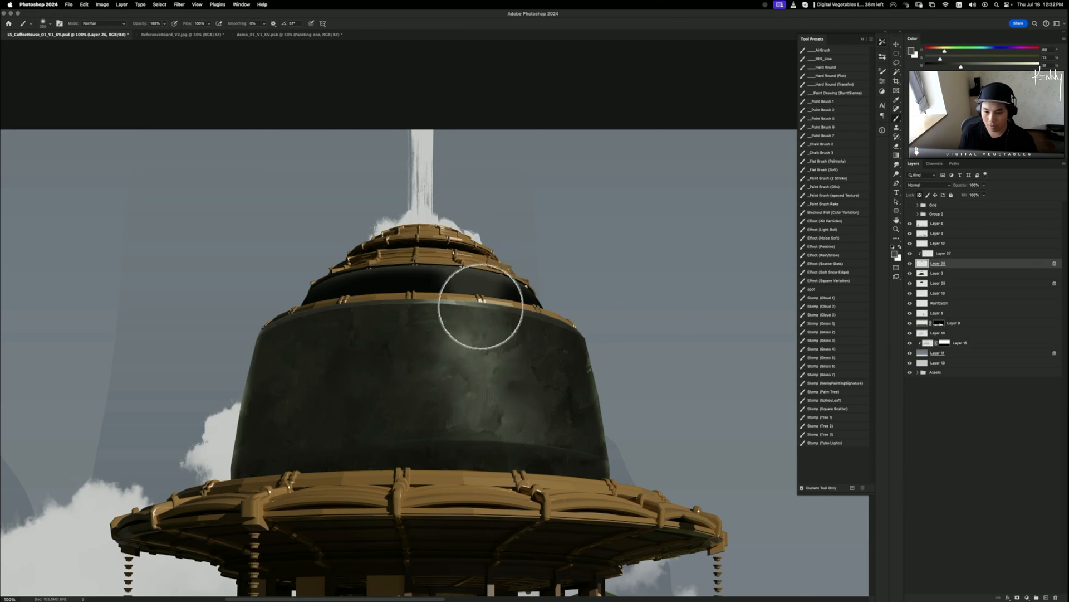
mouse_move(432, 591)
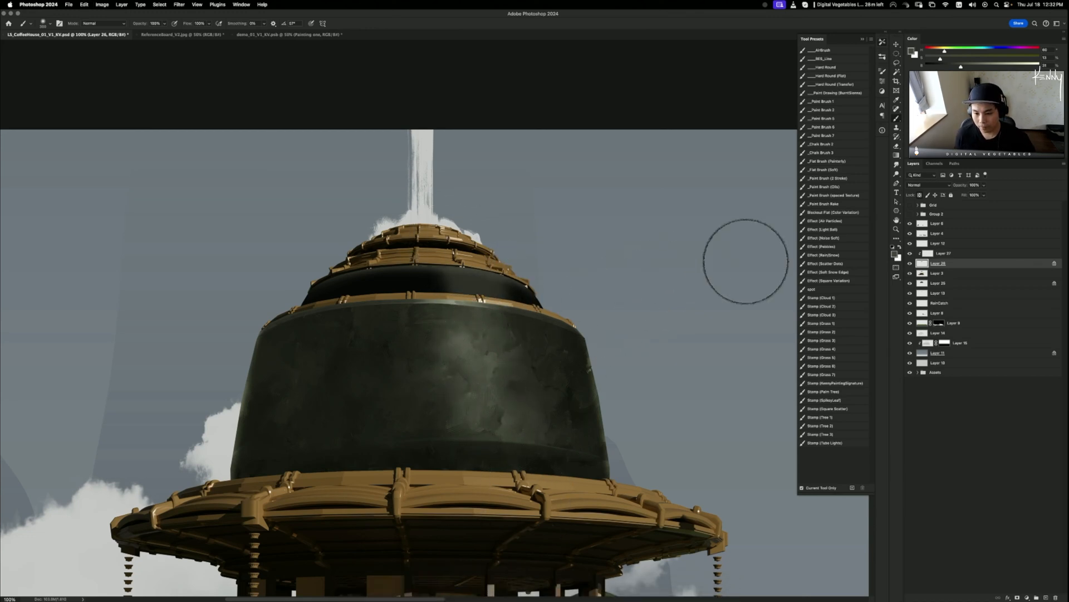
left_click(909, 264)
left_click(909, 263)
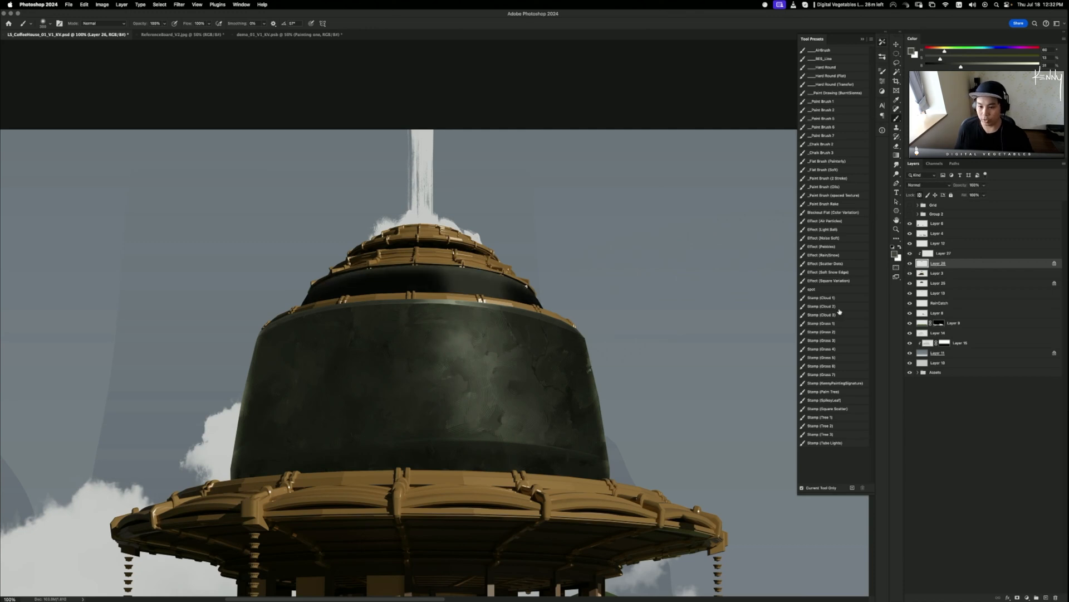
left_click(844, 101)
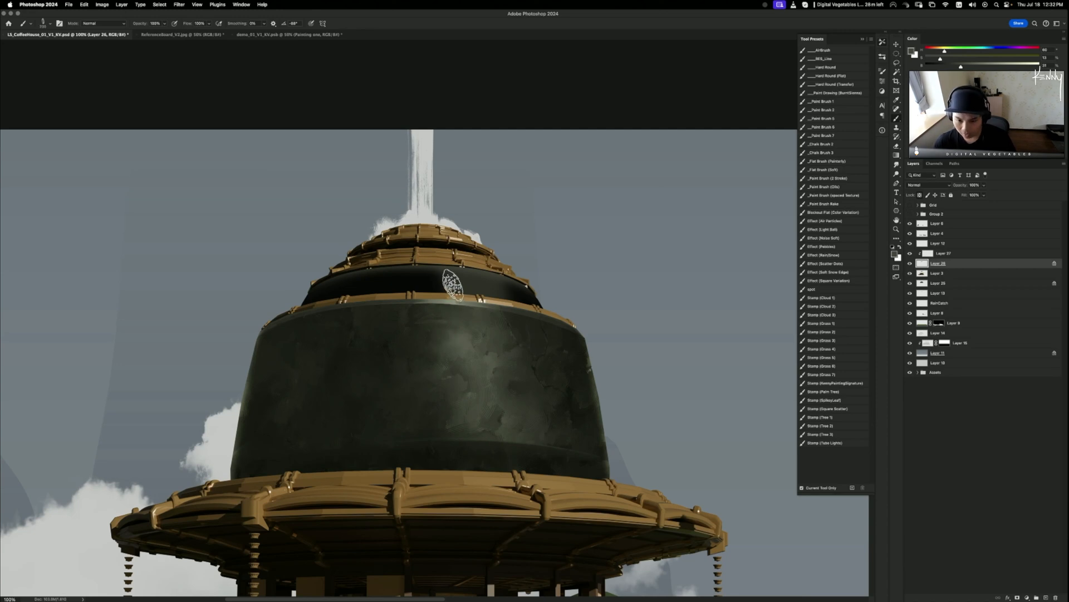
- Sample dark band colours and try two test strokes, undoing each
left_click(431, 279, "alt")
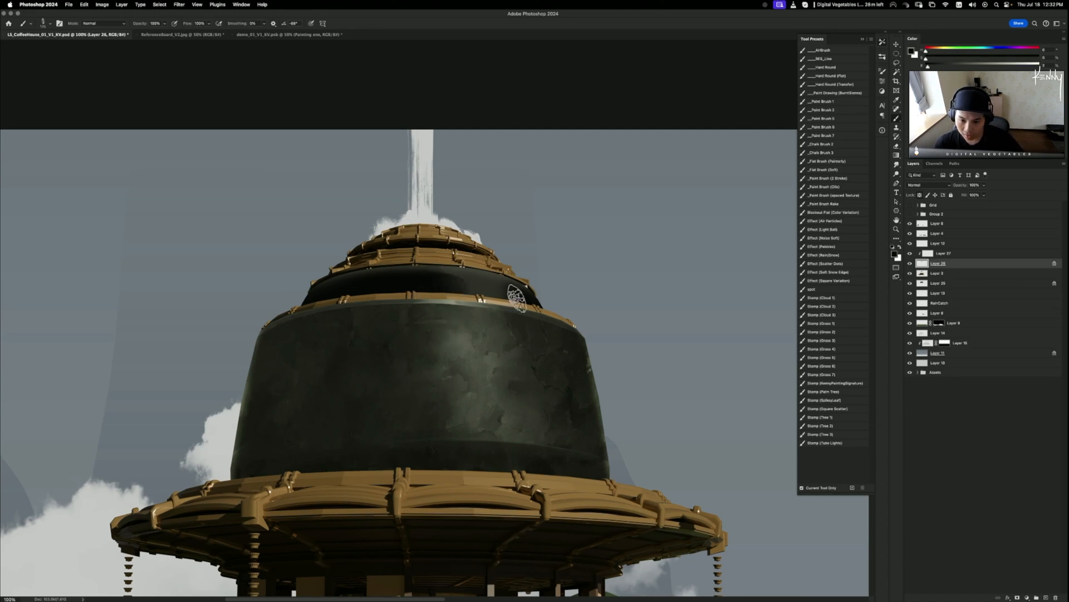
mouse_move(433, 287)
left_mouse_down()
mouse_move(526, 298)
mouse_move(483, 286)
mouse_move(508, 300)
left_mouse_up()
key("super+z")
key("super+z")
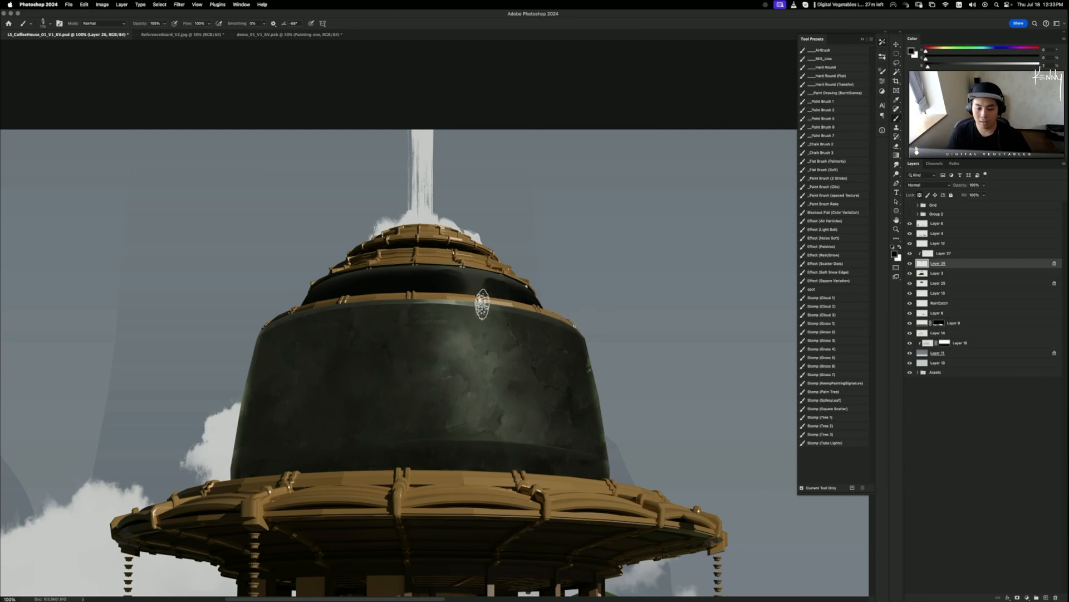
left_click(472, 276, "alt")
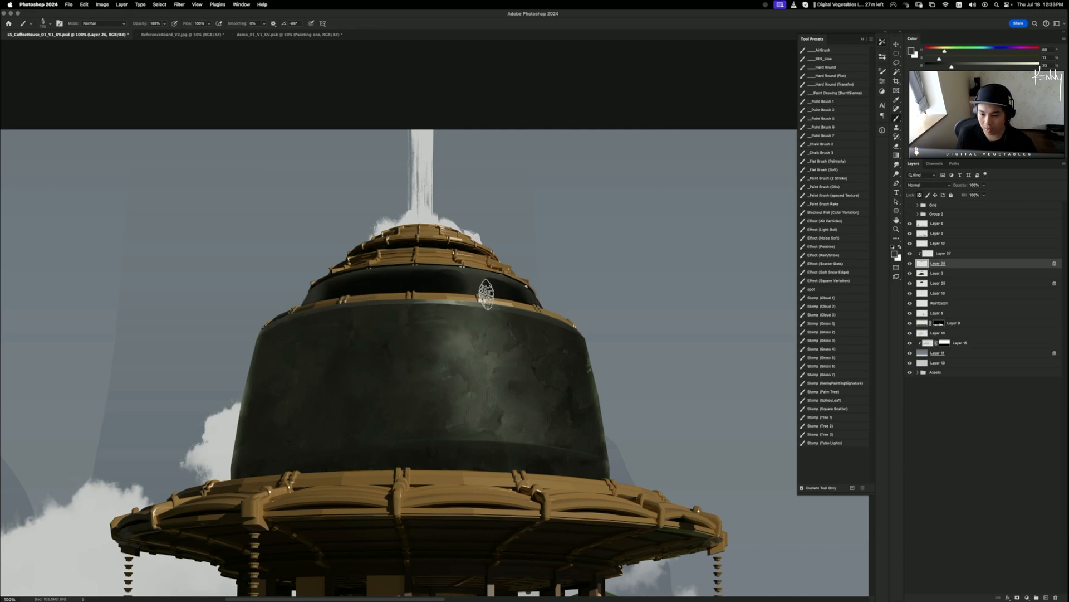
left_click_drag(487, 292, 531, 312)
key("super+z")
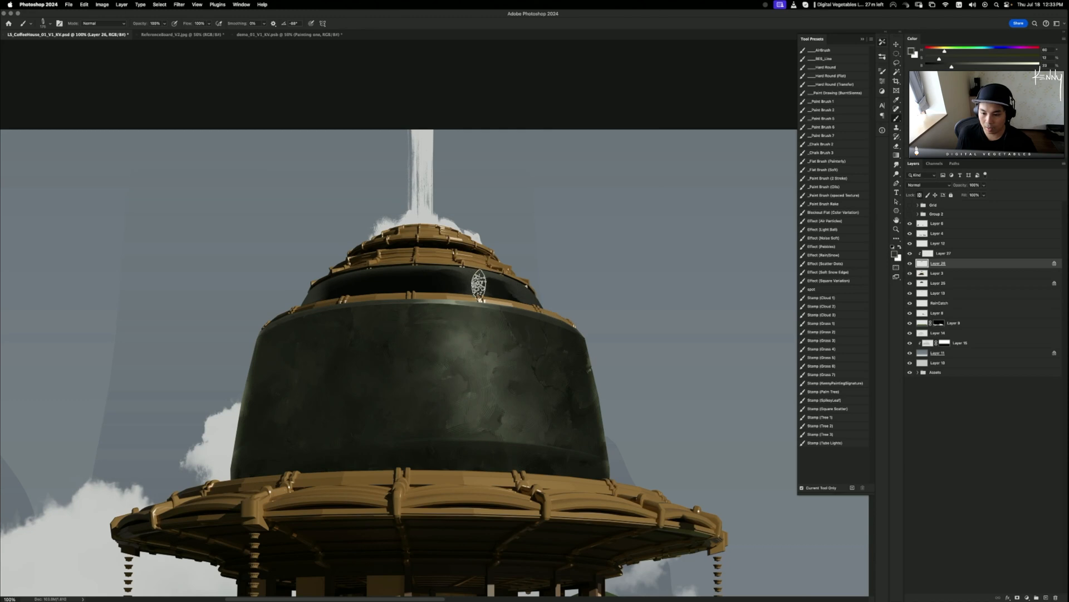
- Sample the gold rim's colour as the paint colour and switch to the Smudge tool
left_click(511, 294, "alt")
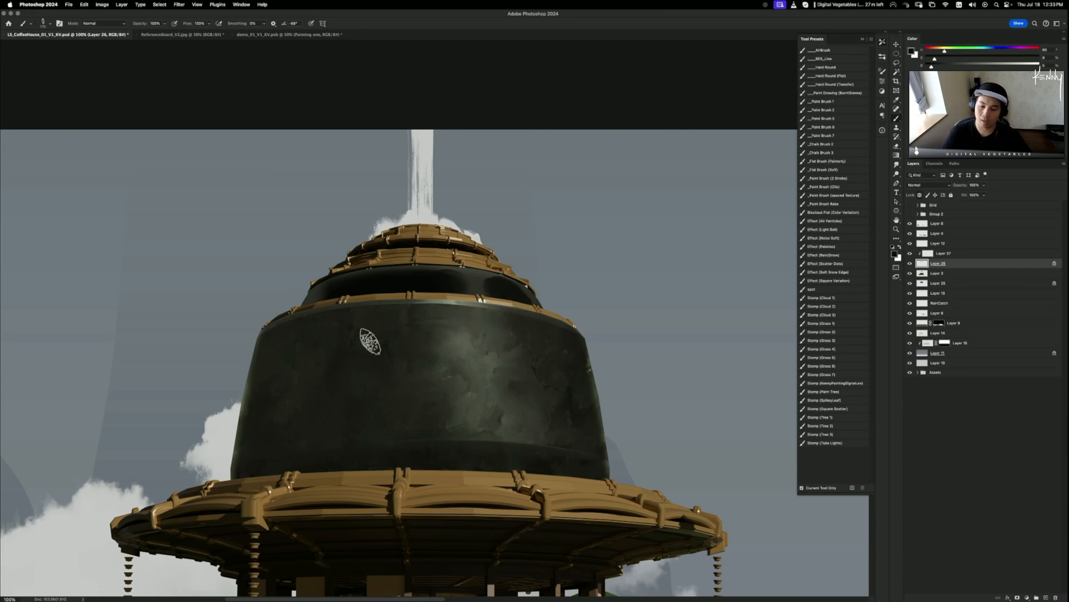
key("super+minus")
key("super+minus")
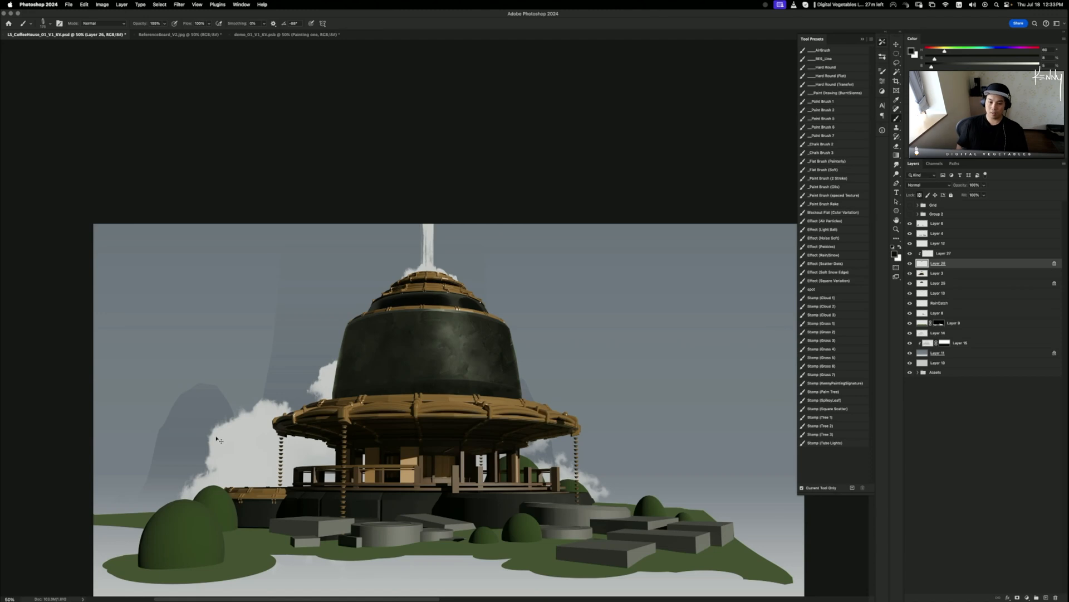
key("super+plus")
key("super+plus")
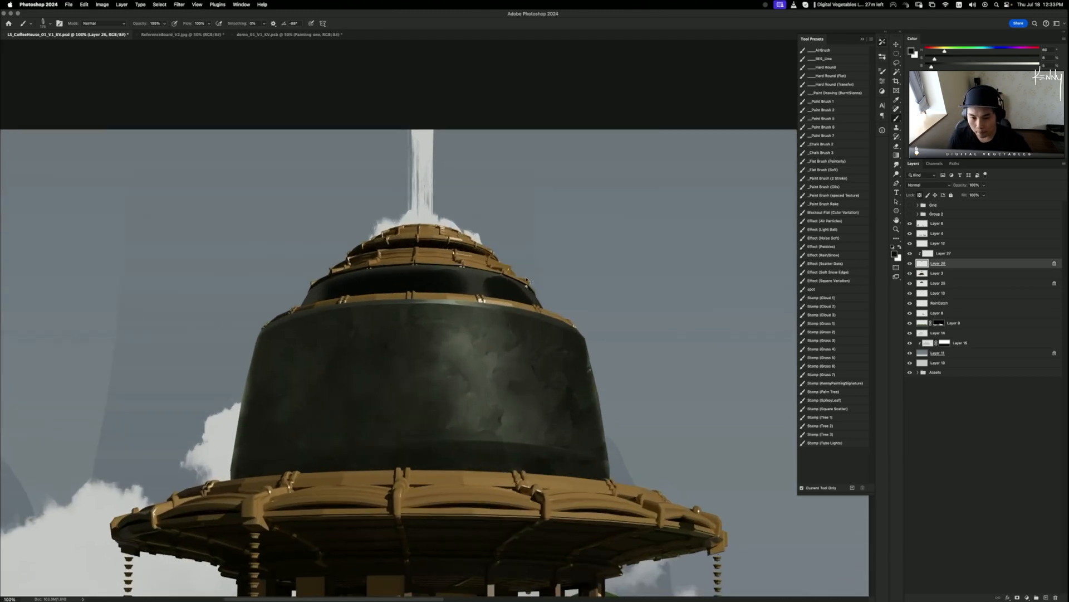
key("r")
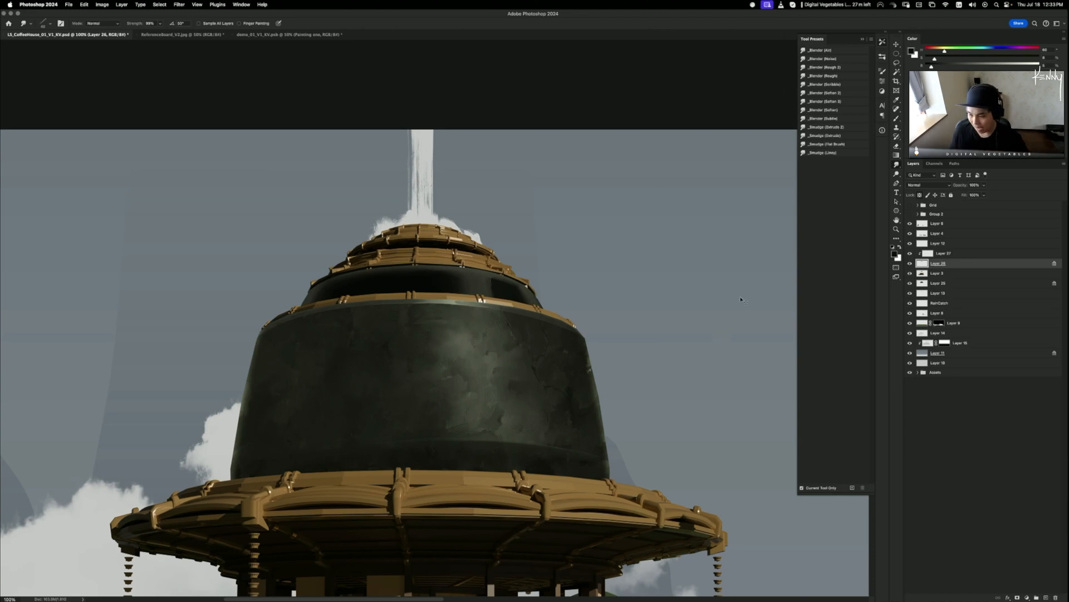
- Create a new clipped layer above the dome and set its blend mode to Lighter Color
key("super+shift+n")
key("Return")
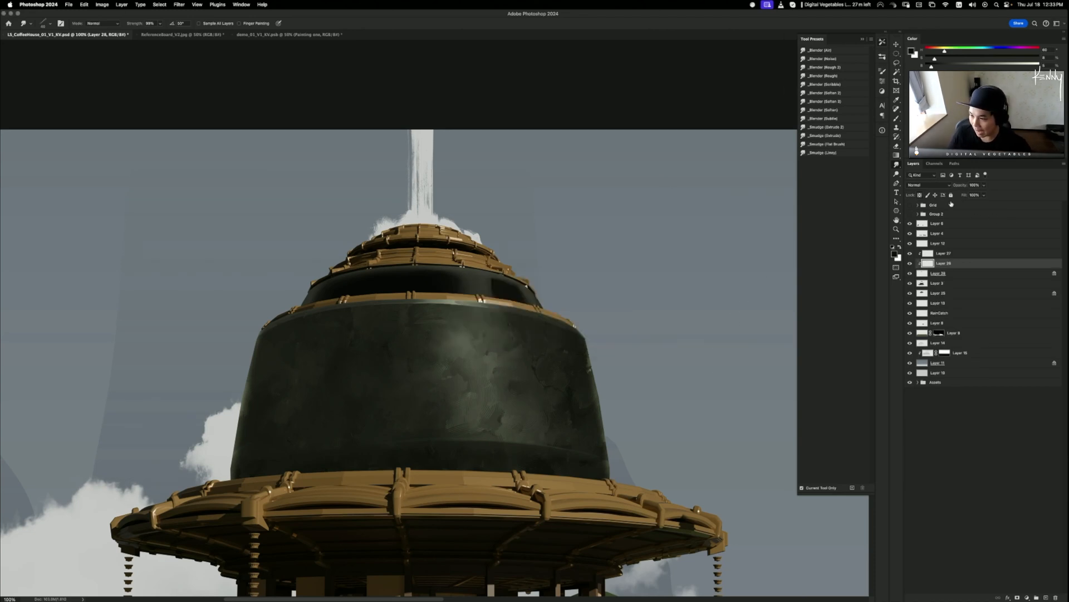
left_click(922, 185)
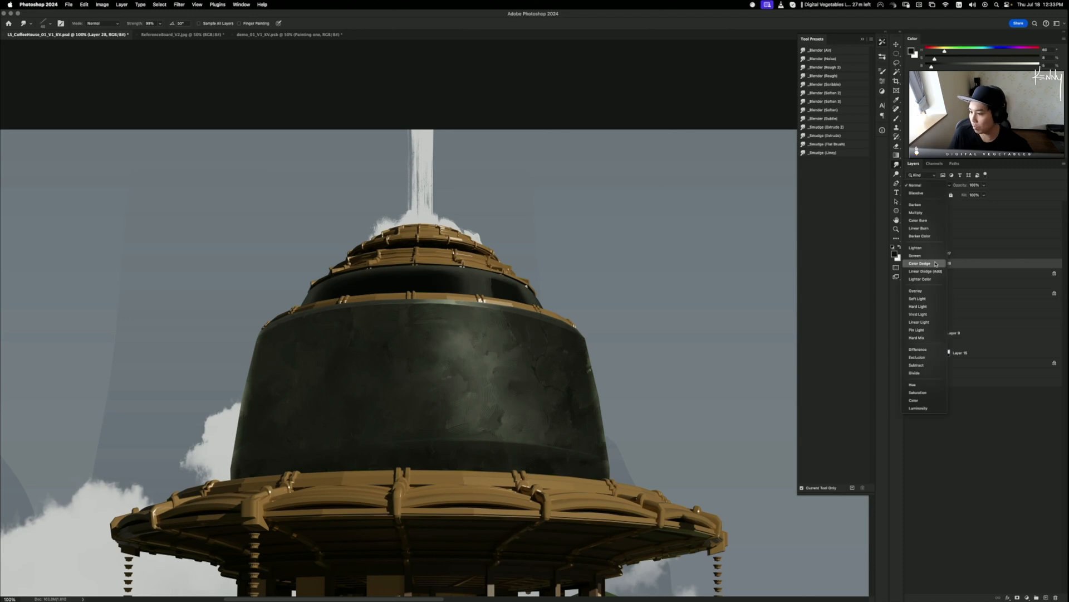
left_click(922, 235)
key("b")
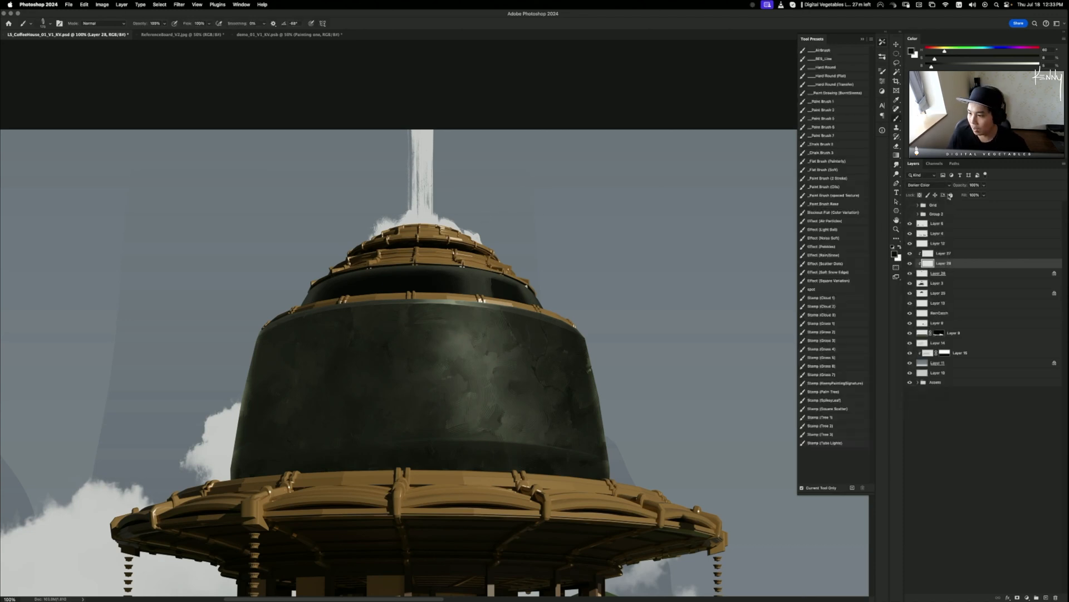
left_click(926, 185)
left_click(922, 228)
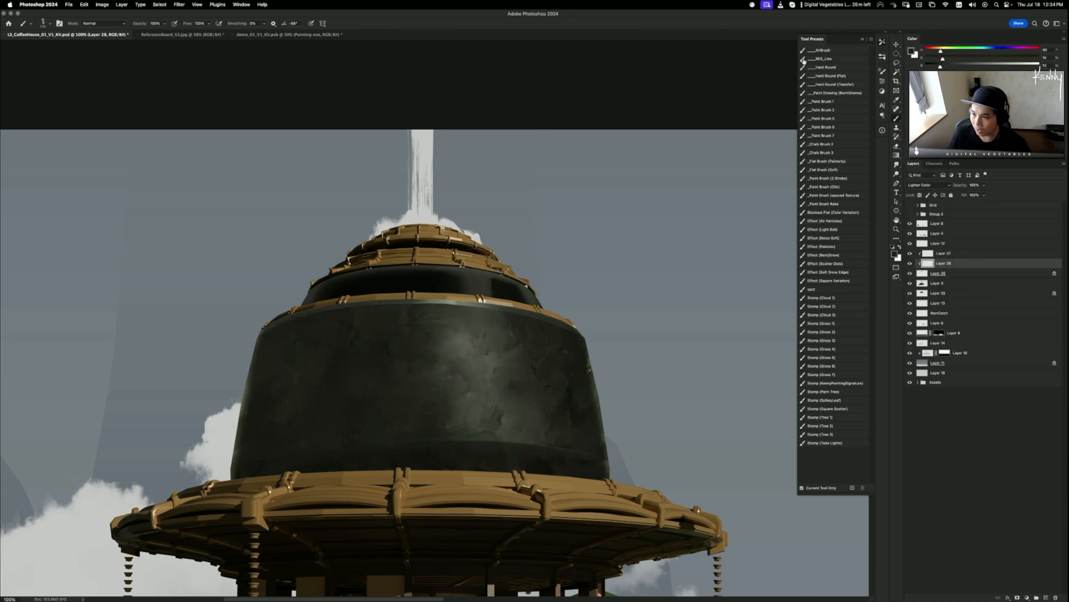
- Dodge soft highlights onto the dome's dark wall after discarding a trial airbrush glow
left_click(834, 51)
mouse_move(513, 326)
left_mouse_down()
mouse_move(523, 317)
mouse_move(437, 319)
mouse_move(489, 420)
mouse_move(482, 367)
left_mouse_up()
key("super+z")
key("o")
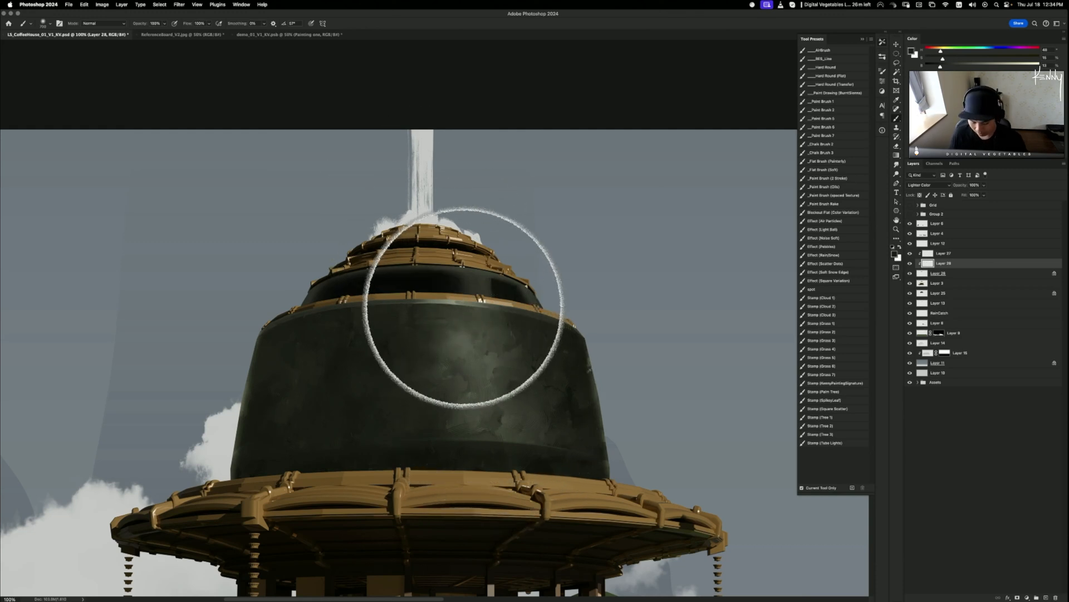
key("bracketleft")
key("bracketleft")
key("bracketleft")
mouse_move(491, 412)
left_mouse_down()
mouse_move(493, 348)
mouse_move(474, 301)
mouse_move(479, 394)
mouse_move(486, 376)
mouse_move(463, 336)
left_mouse_up()
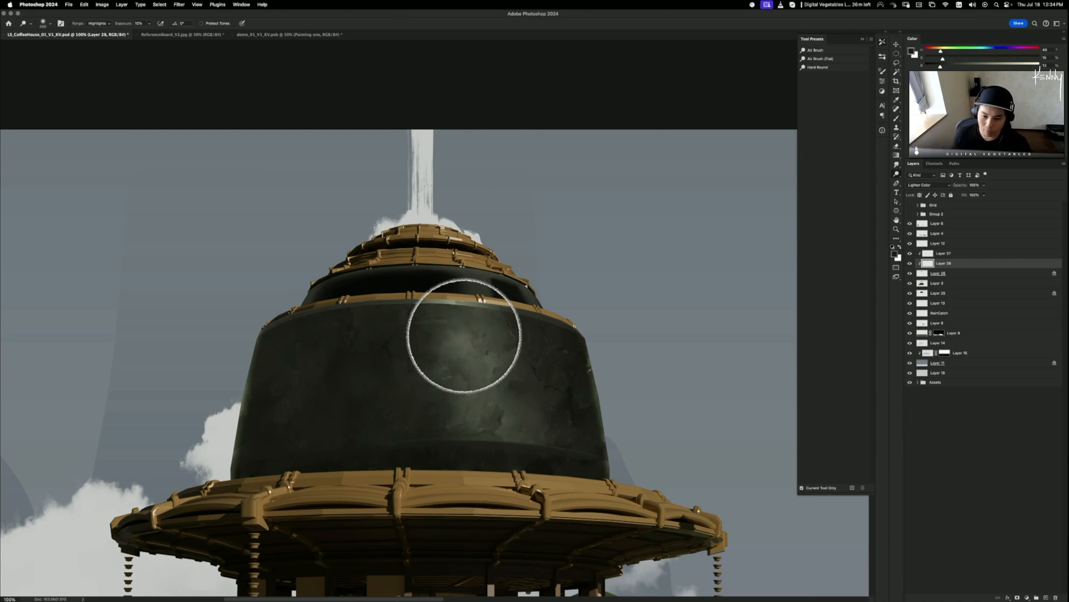
mouse_move(464, 336)
left_mouse_down()
mouse_move(441, 295)
mouse_move(459, 286)
mouse_move(482, 360)
mouse_move(475, 349)
mouse_move(472, 389)
left_mouse_up()
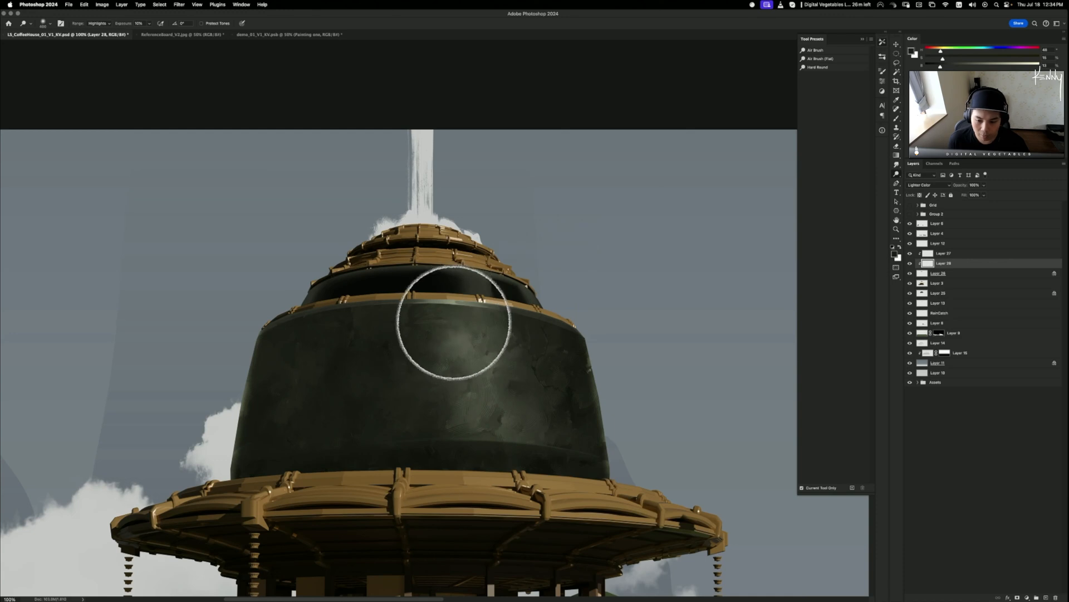
- Sample colours from the dome and softly paint a glow on the dark body
key("super")
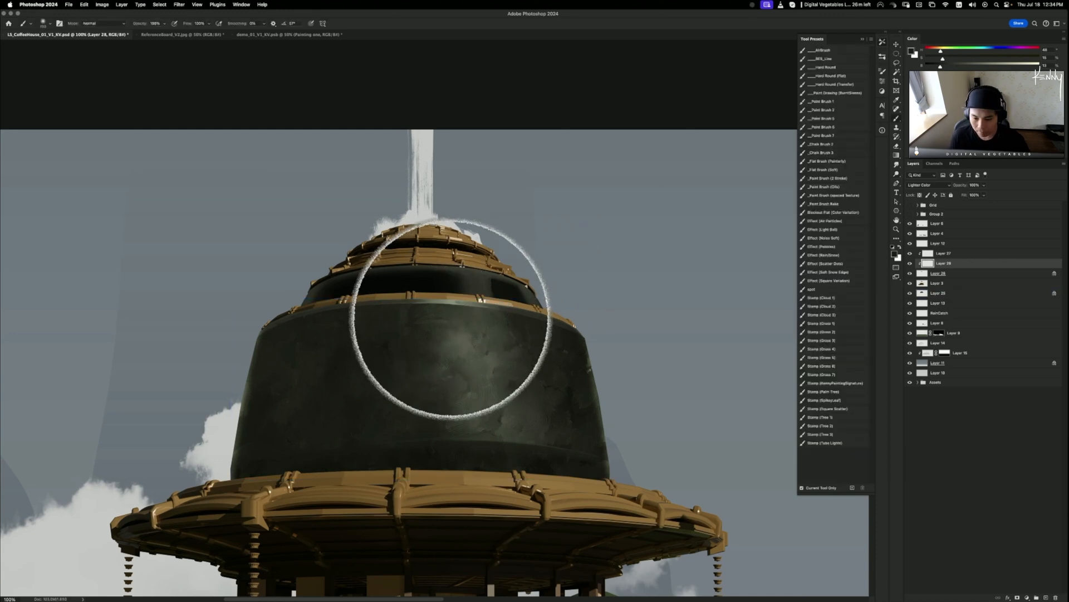
left_click(453, 313, "alt")
left_click(480, 323, "alt")
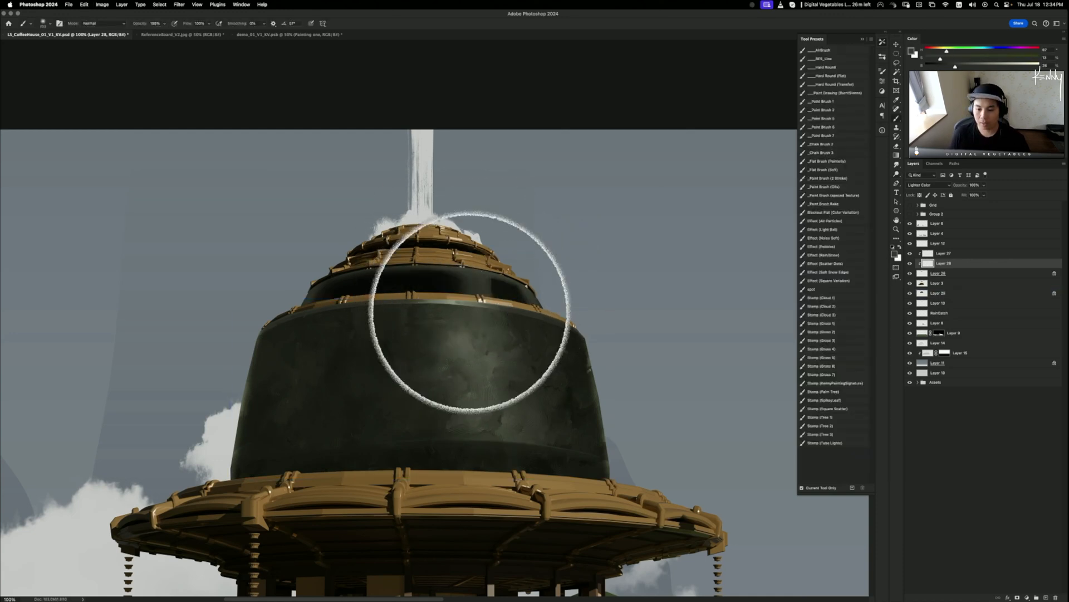
left_click_drag(470, 312, 495, 371)
key("bracketleft")
key("bracketleft")
key("bracketleft")
key("bracketleft")
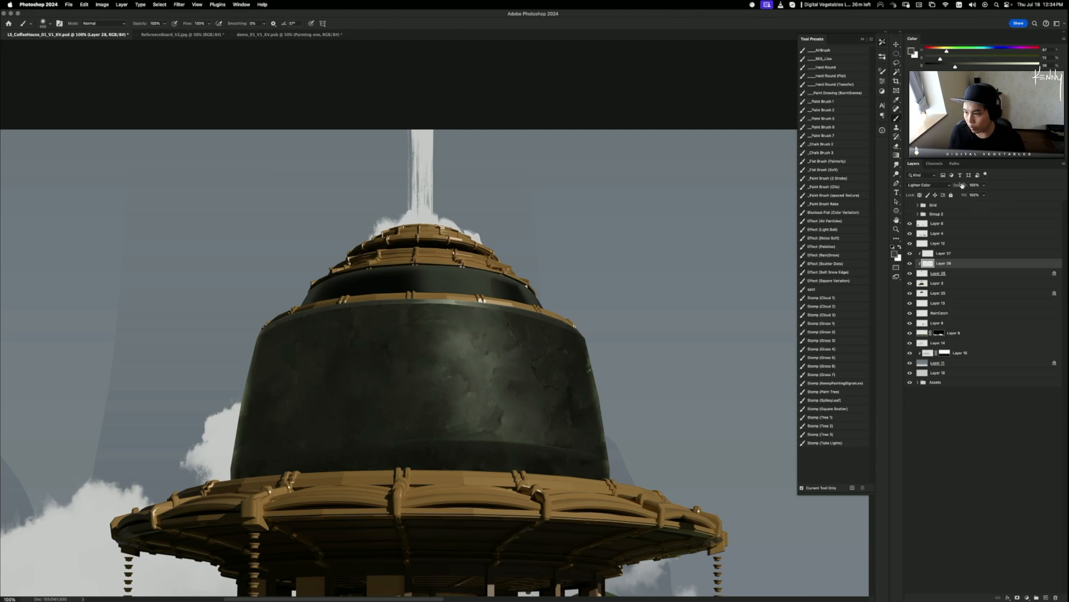
- Lower the highlight layer's opacity to 67% and compare the dome with highlights hidden
left_click_drag(960, 188, 953, 189)
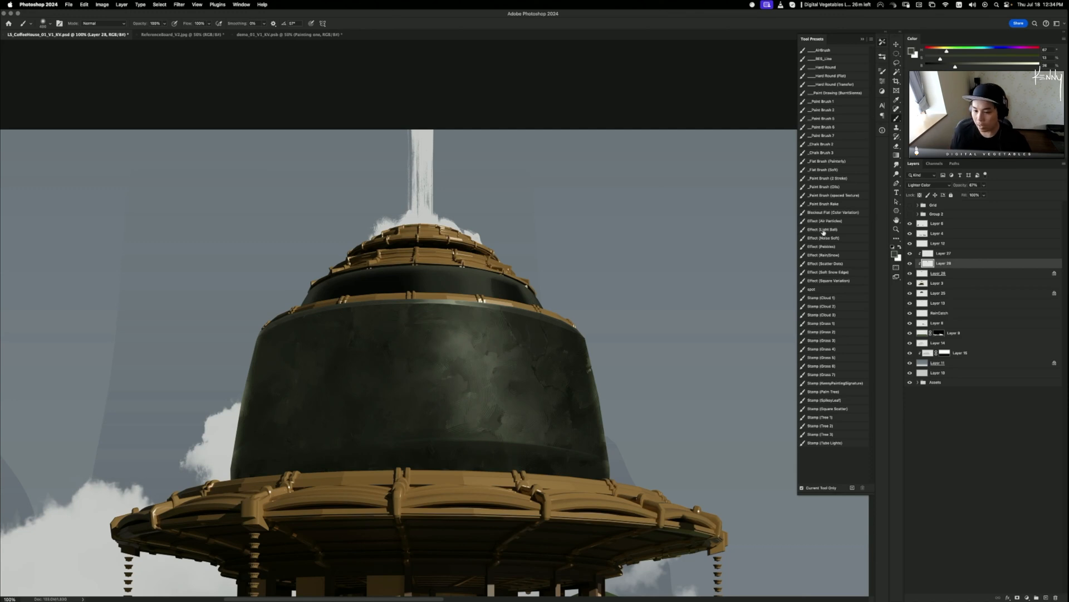
left_click(910, 263)
left_click(909, 264)
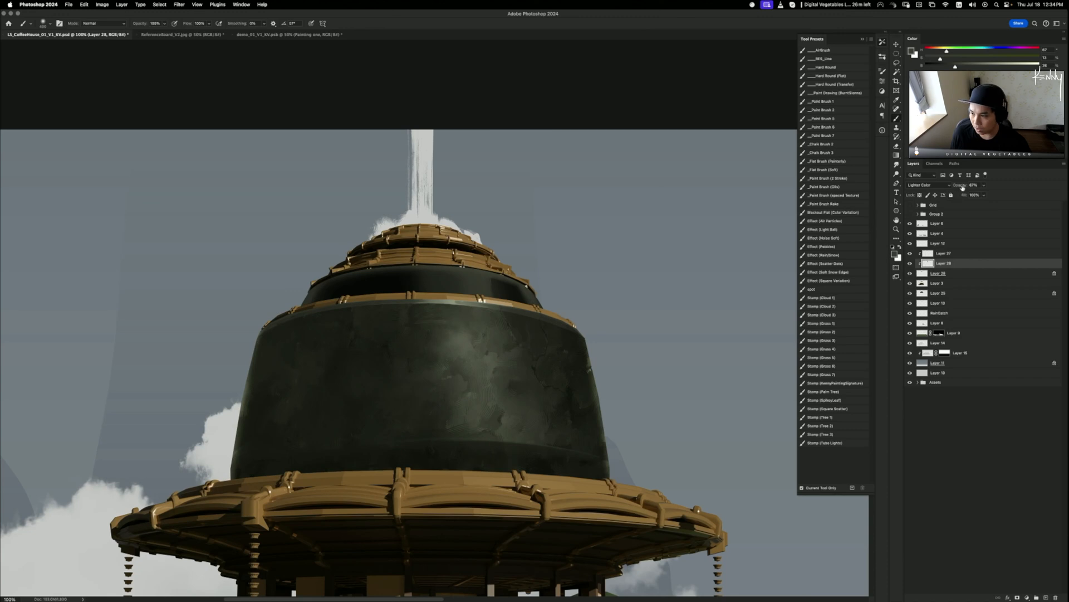
left_click(911, 263)
left_click(910, 263)
left_click(931, 254)
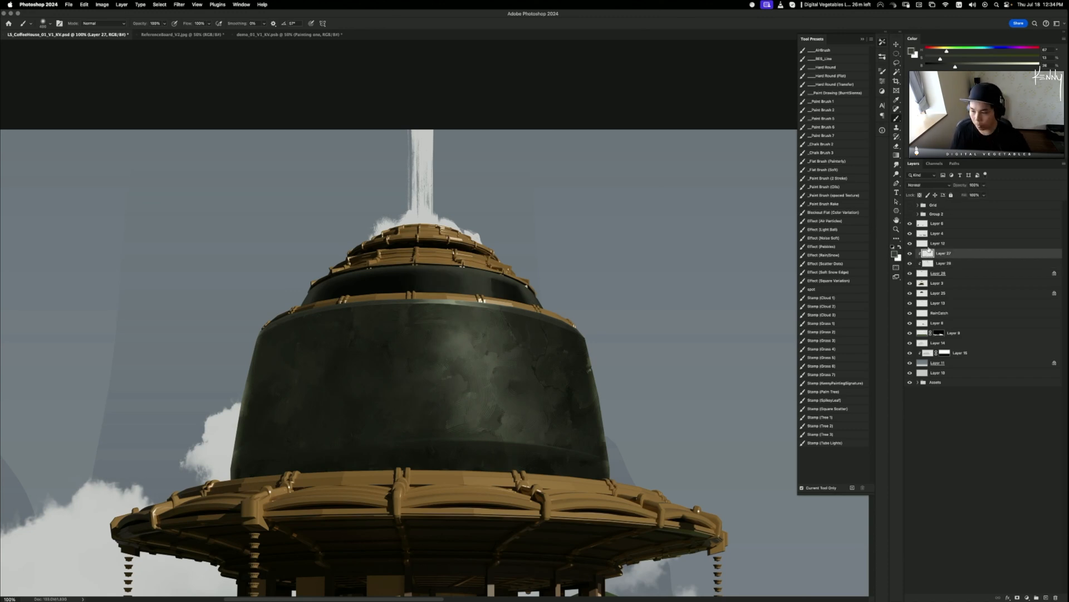
- Merge the clipped layers down into Layer 26 and zoom in on the upper dome
key("ctrl+e")
key("ctrl+e")
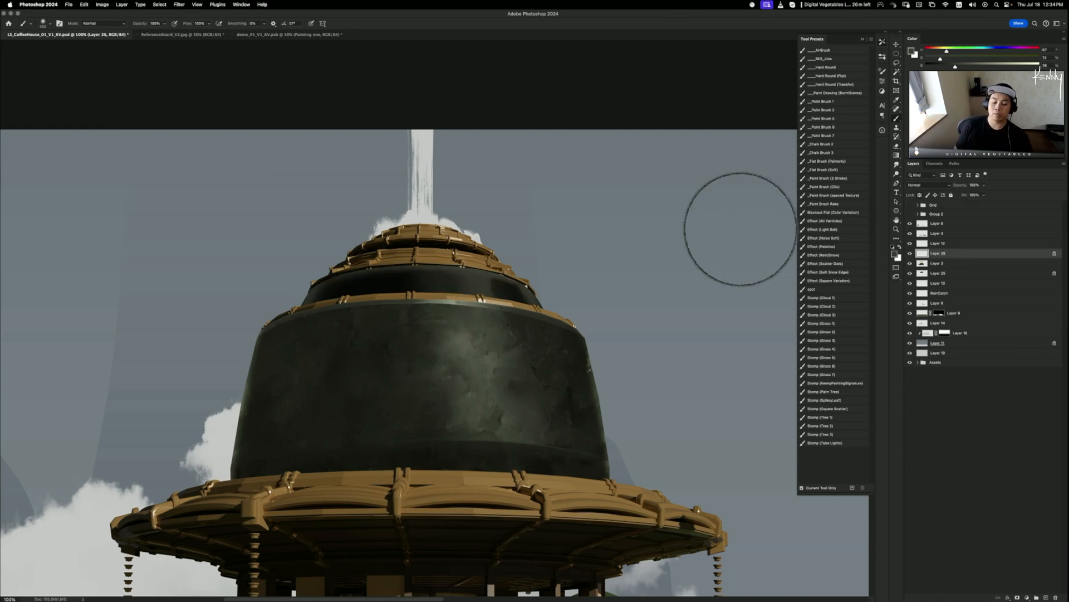
key("r")
key("ctrl+plus")
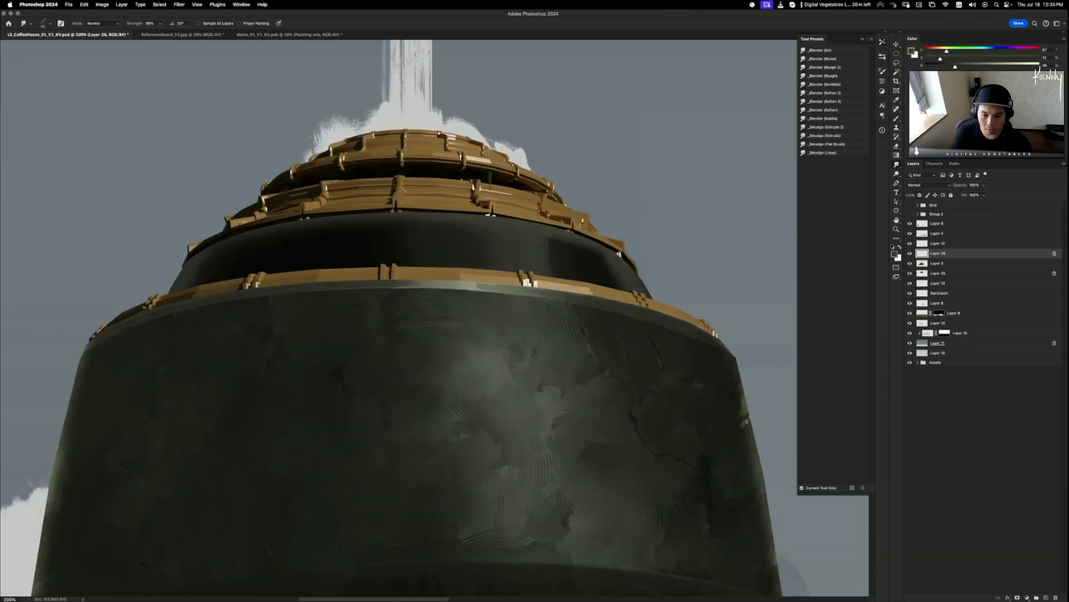
left_click_drag(477, 309, 451, 334)
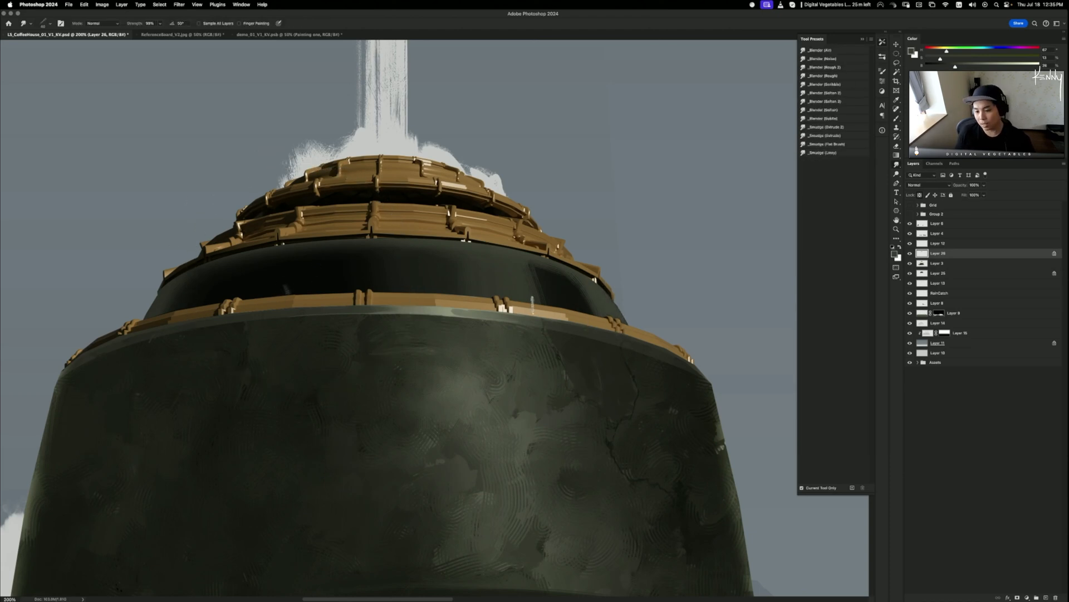
- Sample a dark band colour and darken the band's right part, then undo the stroke
key("b")
left_click(294, 286, "alt")
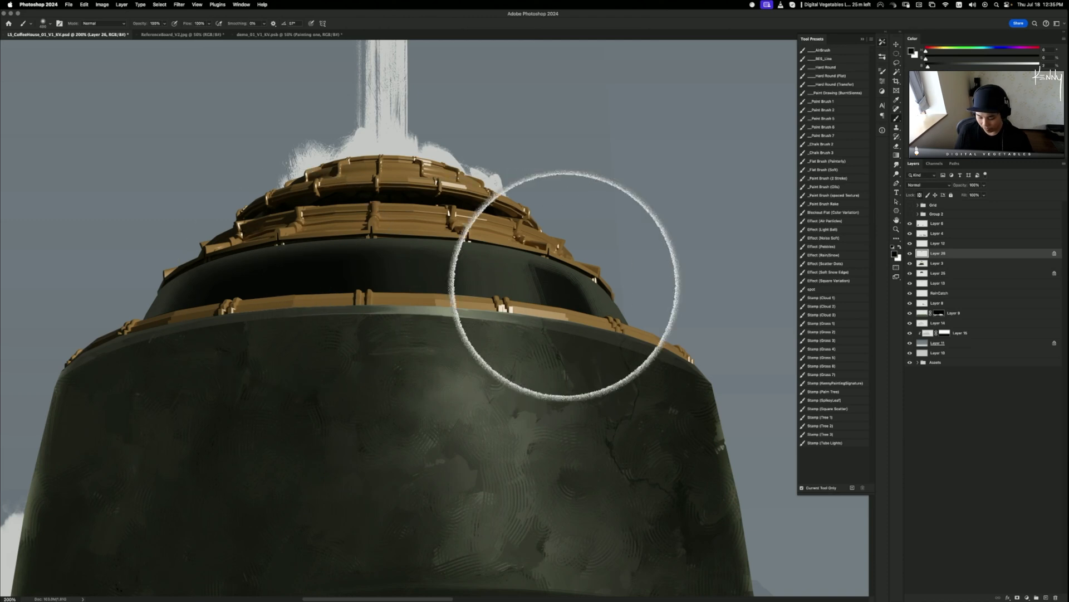
key("[")
key("[")
key("[")
key("[")
mouse_move(565, 286)
left_mouse_down()
mouse_move(611, 256)
mouse_move(578, 243)
mouse_move(573, 270)
mouse_move(618, 304)
mouse_move(593, 270)
mouse_move(608, 302)
mouse_move(678, 360)
mouse_move(559, 298)
mouse_move(651, 362)
mouse_move(608, 341)
mouse_move(555, 298)
mouse_move(687, 383)
left_mouse_up()
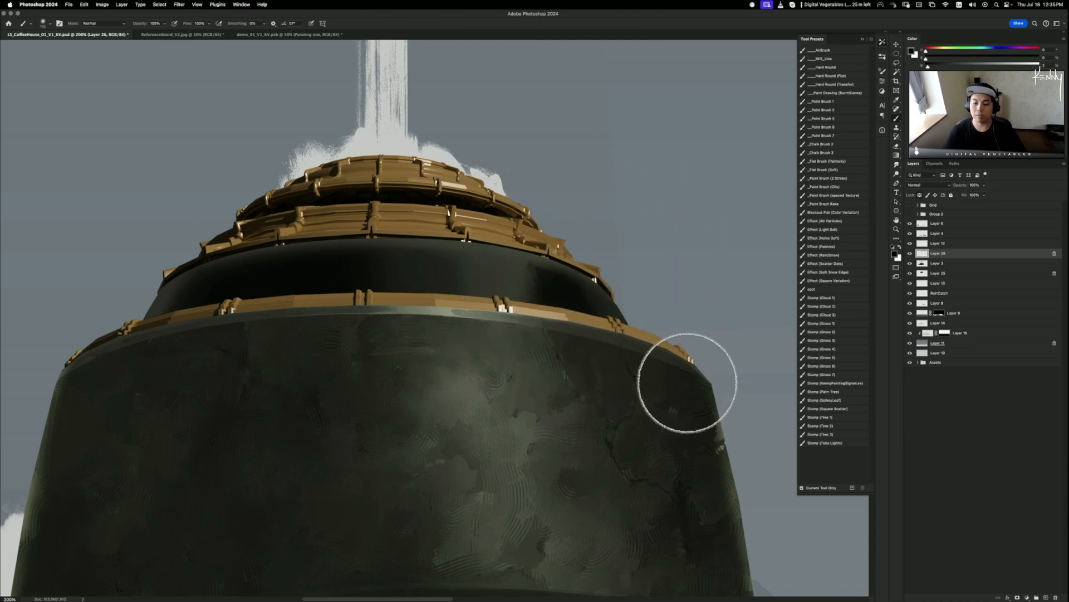
key("super+z")
- With a smaller brush, retouch the lighter edge of the band's right end, undoing the rough strokes
key("[")
key("[")
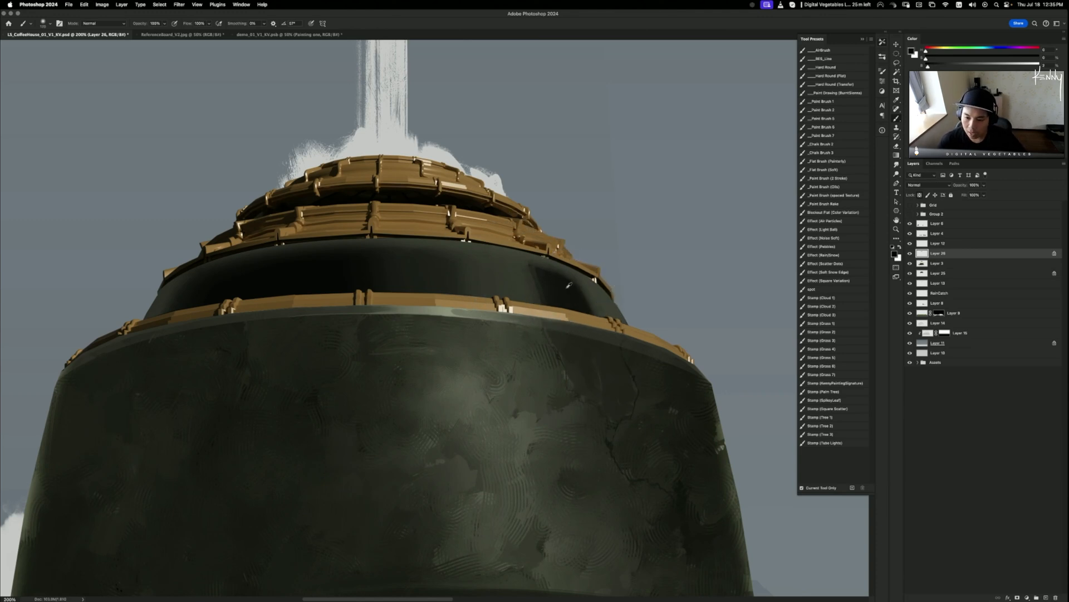
left_click(559, 282, "alt")
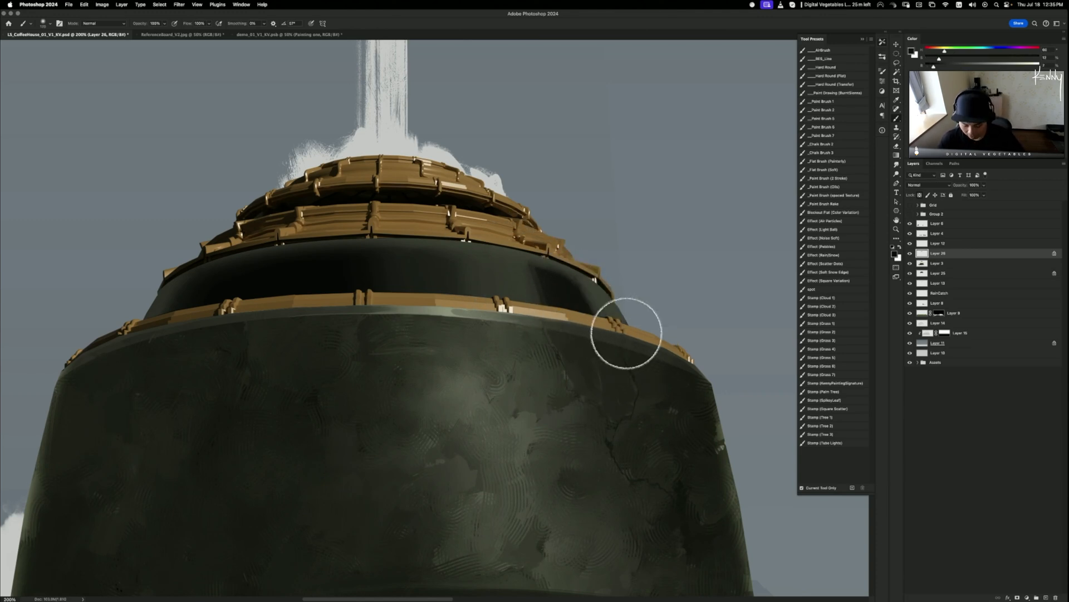
key("[")
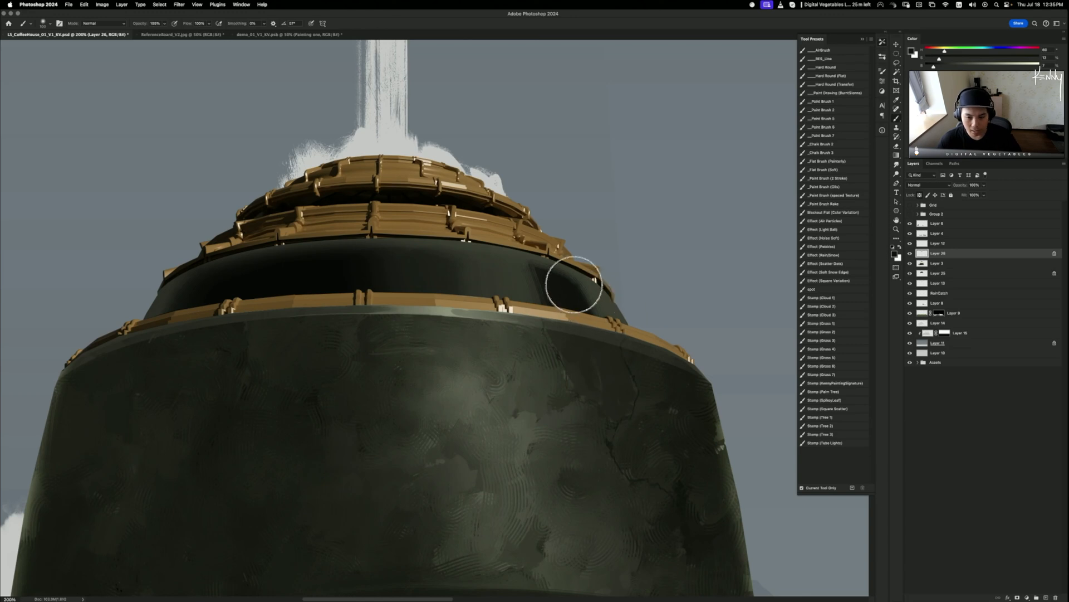
left_click_drag(574, 285, 642, 346)
left_click_drag(574, 296, 633, 350)
left_click_drag(543, 282, 636, 353)
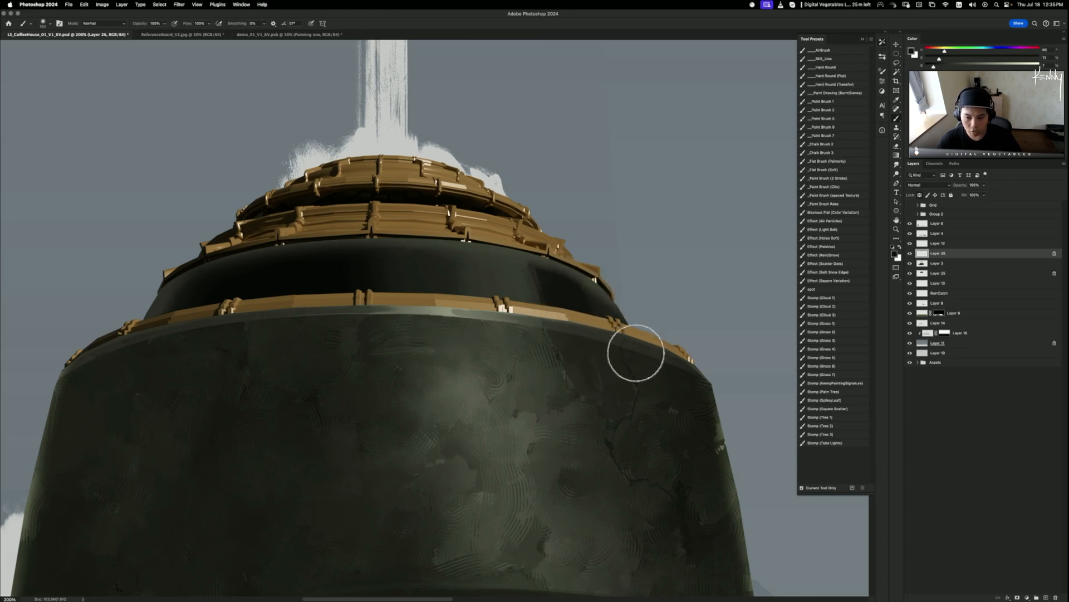
key("super+z")
key("super+z")
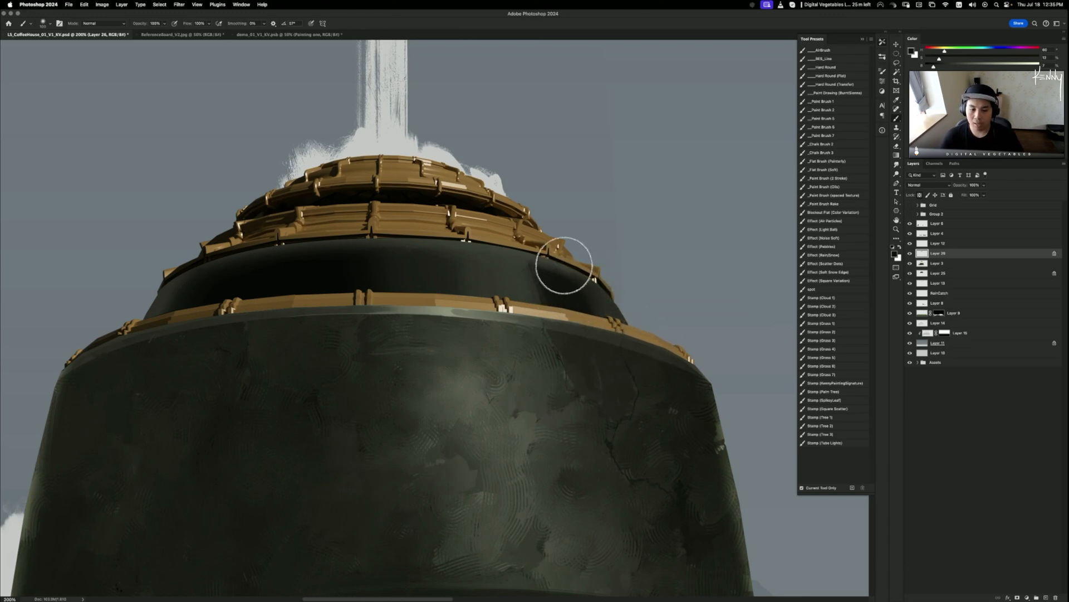
left_click_drag(472, 209, 588, 188)
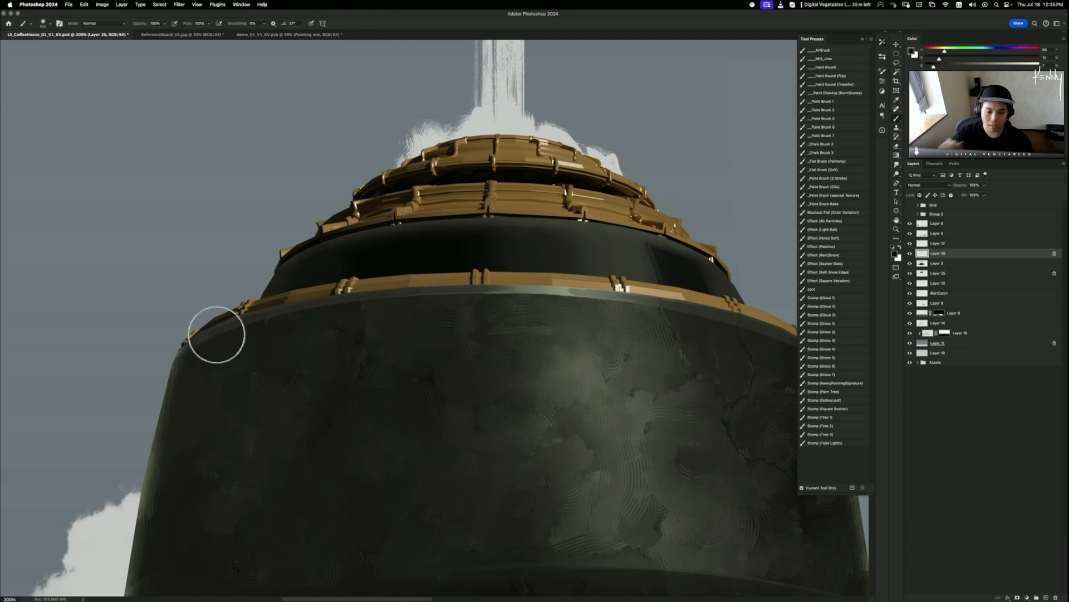
key("super+minus")
key("super+minus")
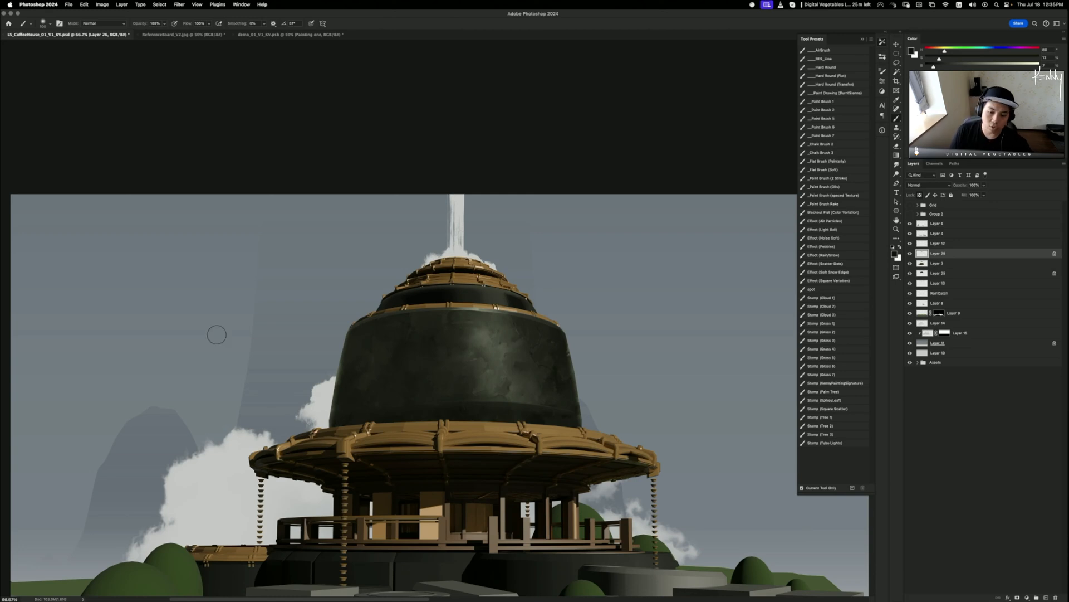
- Zoom in on the dome's top and undo the rough smudge streaks on the dark band
key("super+plus")
key("super+plus")
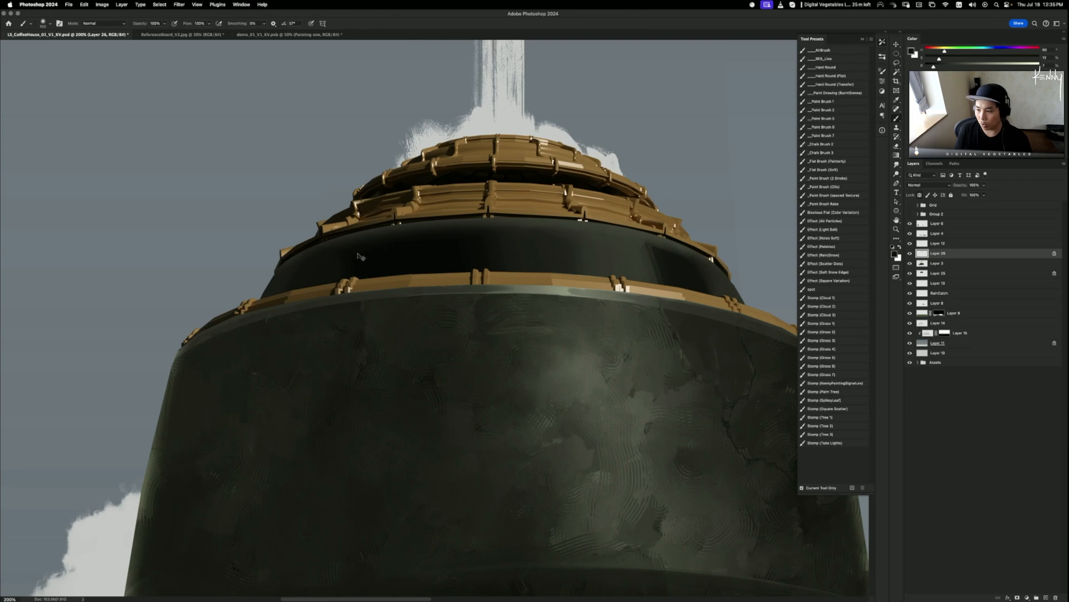
key("r")
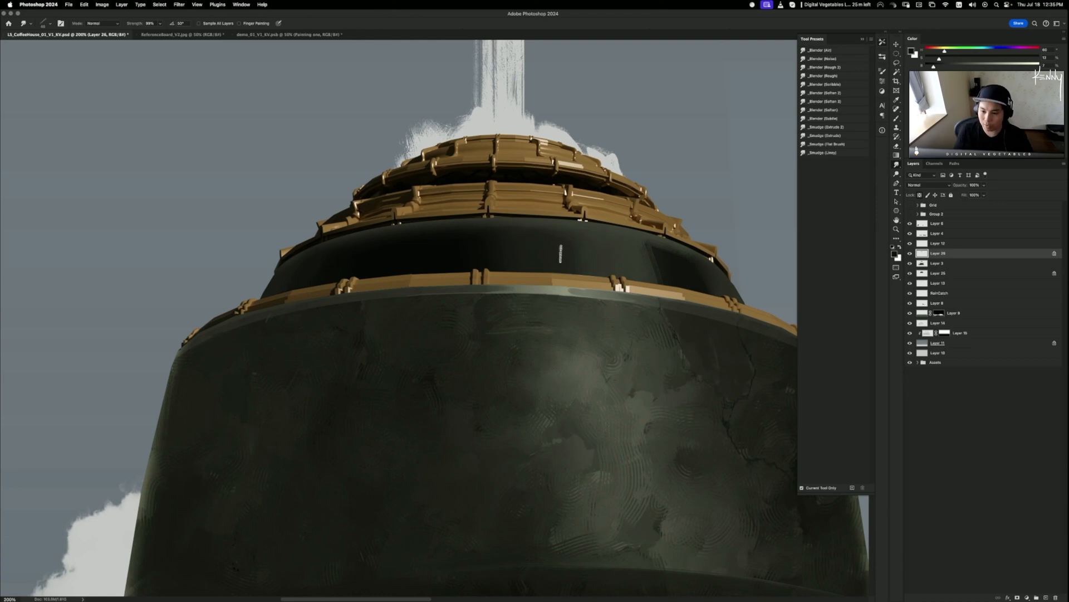
key("super+z")
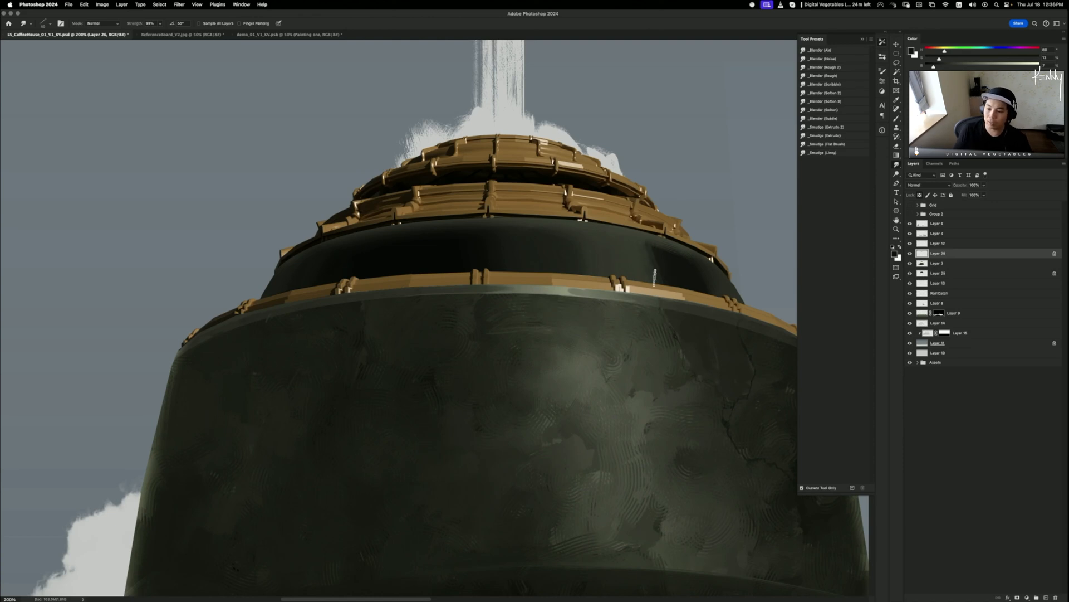
key("super+z")
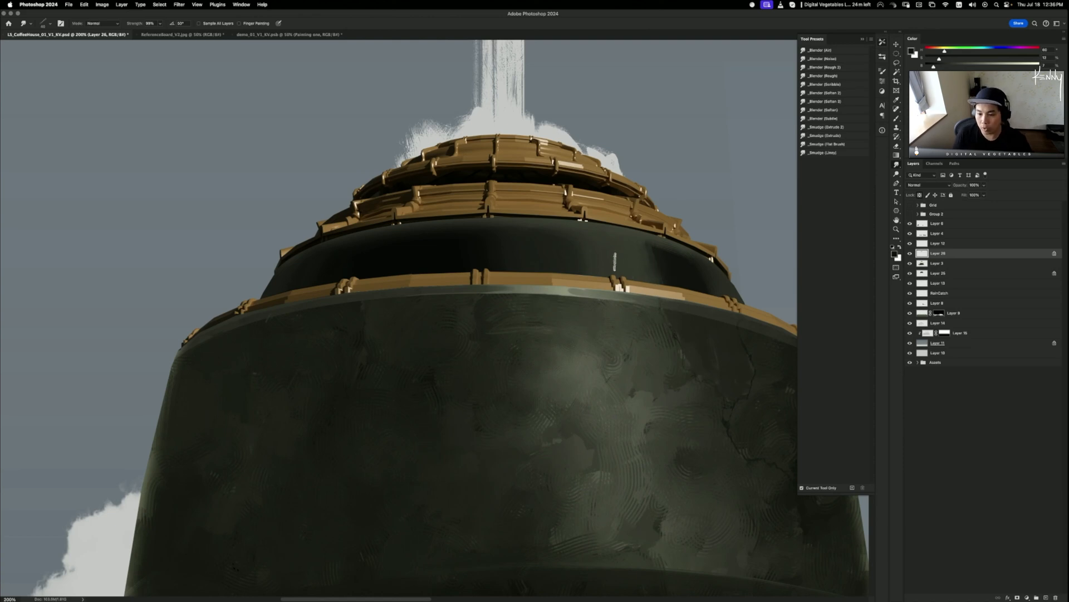
key("super+z")
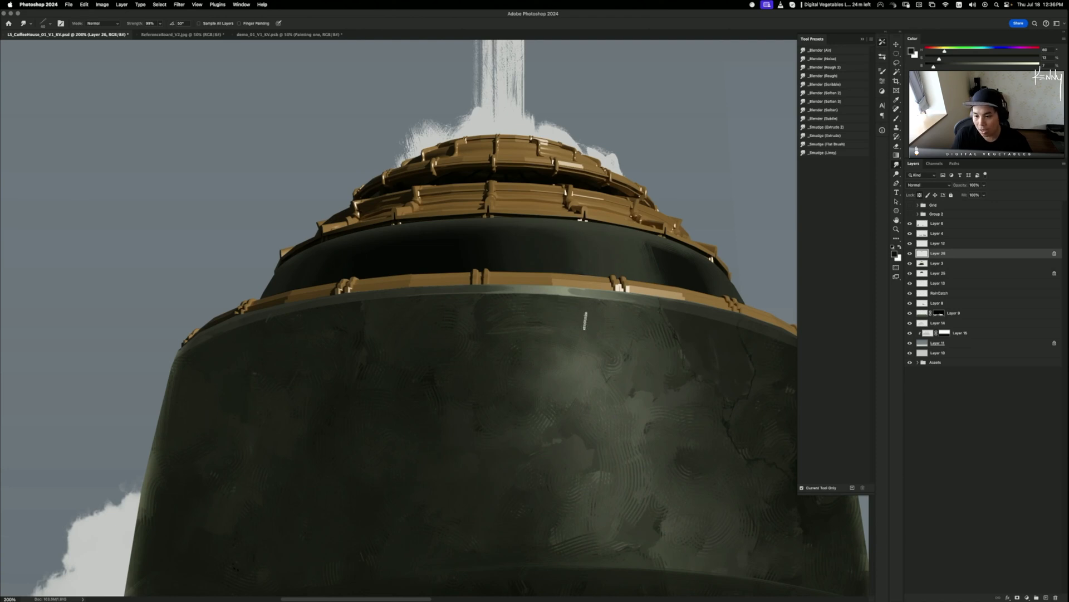
key("super+z")
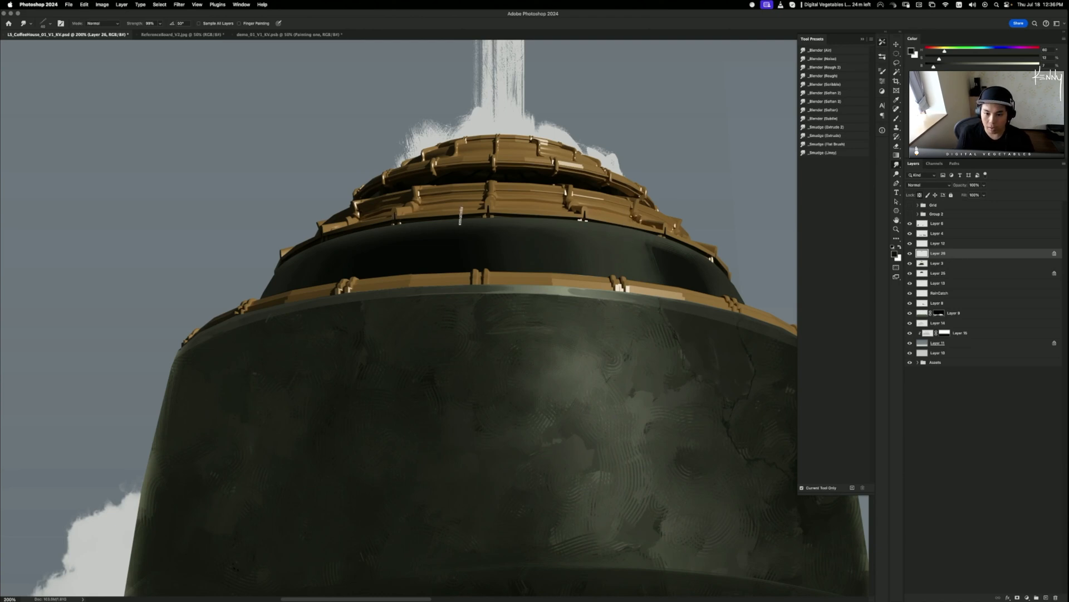
key("super+z")
key("super+z")
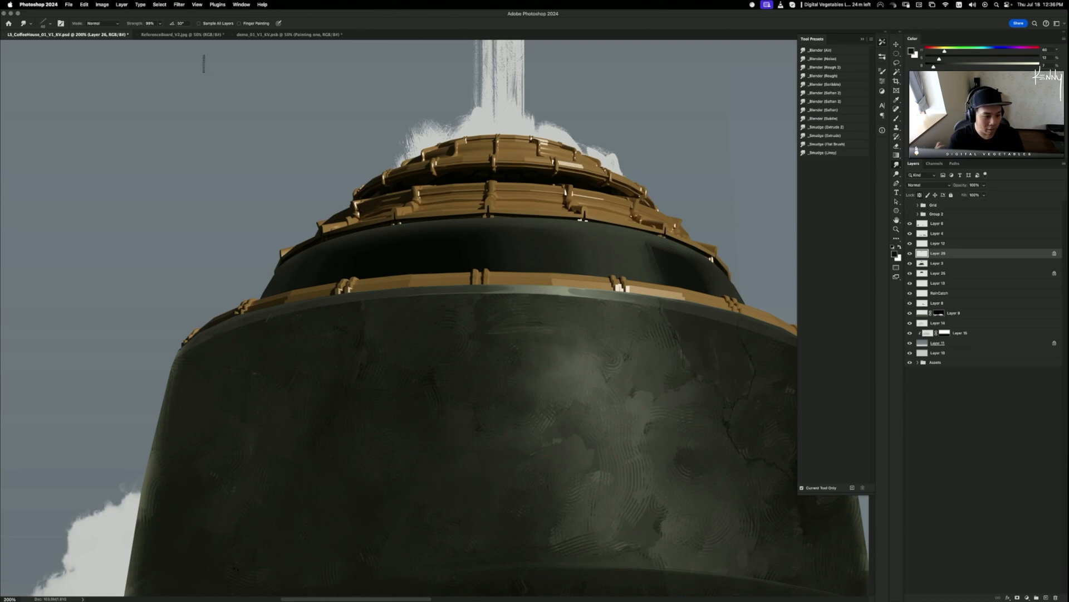
- Test Layer 25's rim artwork placement with the Move tool, then restore it
key("v")
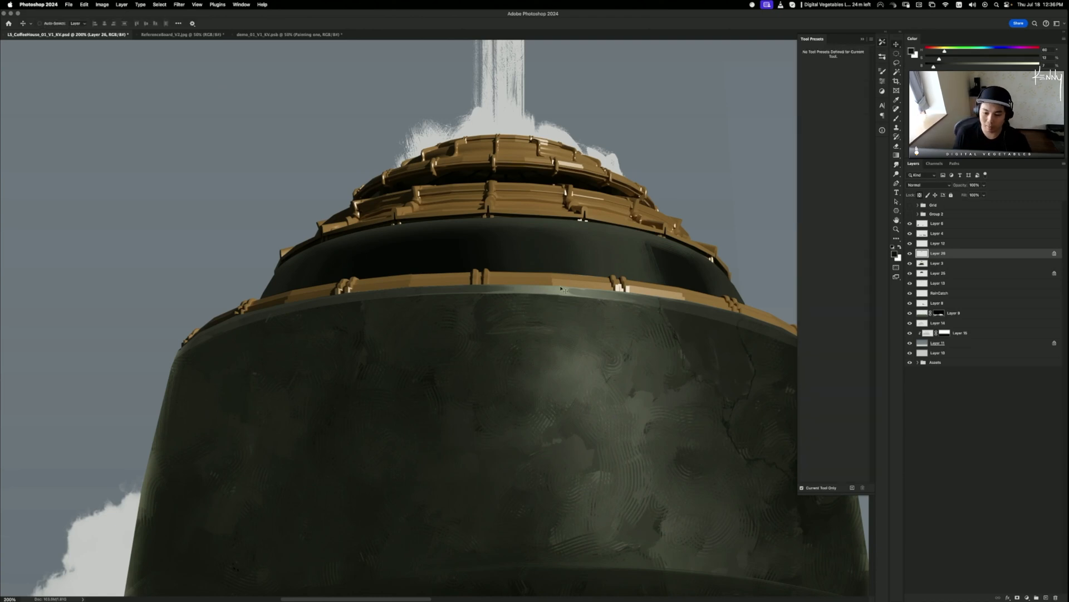
left_click(558, 292, "super")
left_click_drag(552, 301, 588, 295)
key("super+z")
key("super+z")
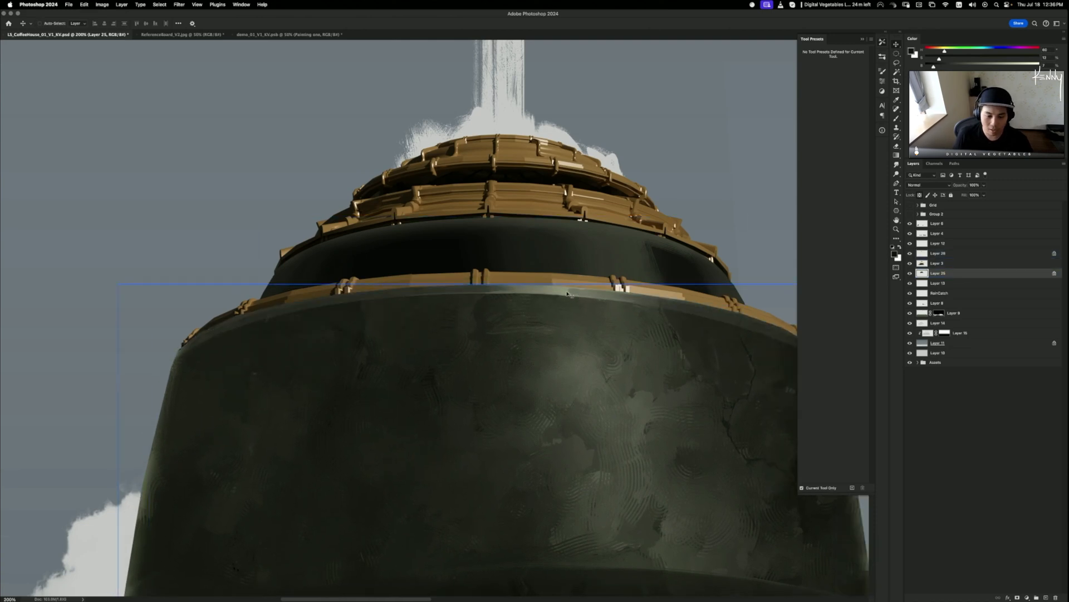
- Smudge the light rim glint below the lower gold band further to the right
key("b")
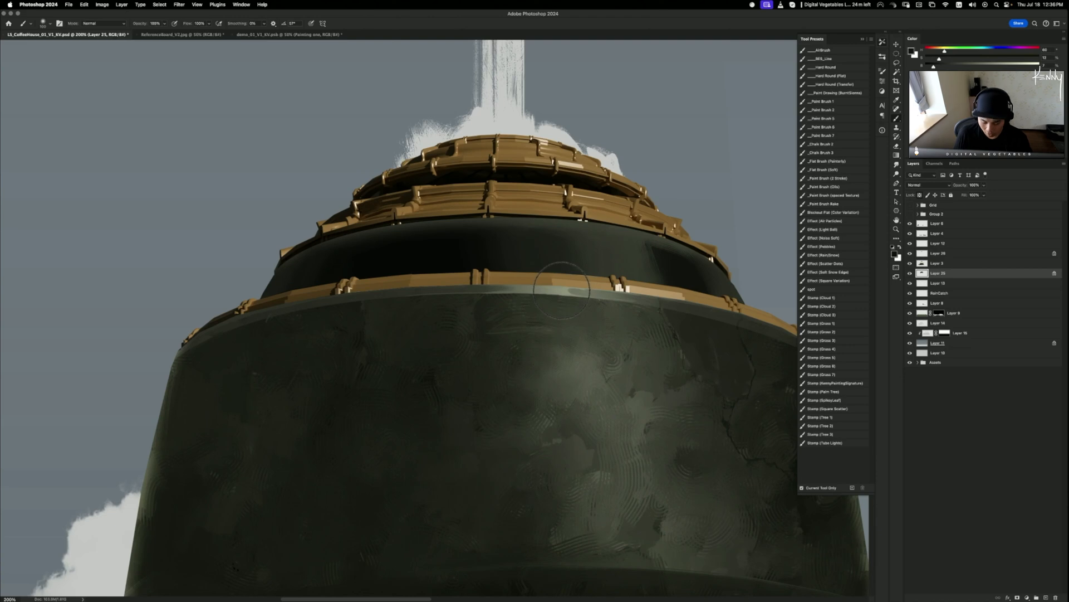
key("r")
left_click_drag(564, 289, 597, 287)
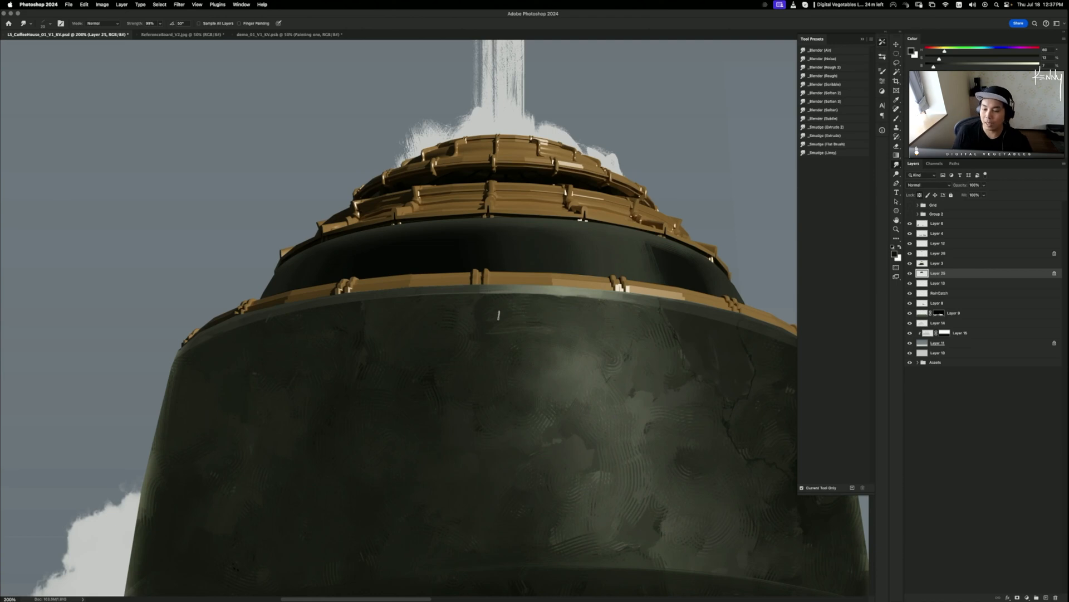
scroll(460, 334, "down", 5)
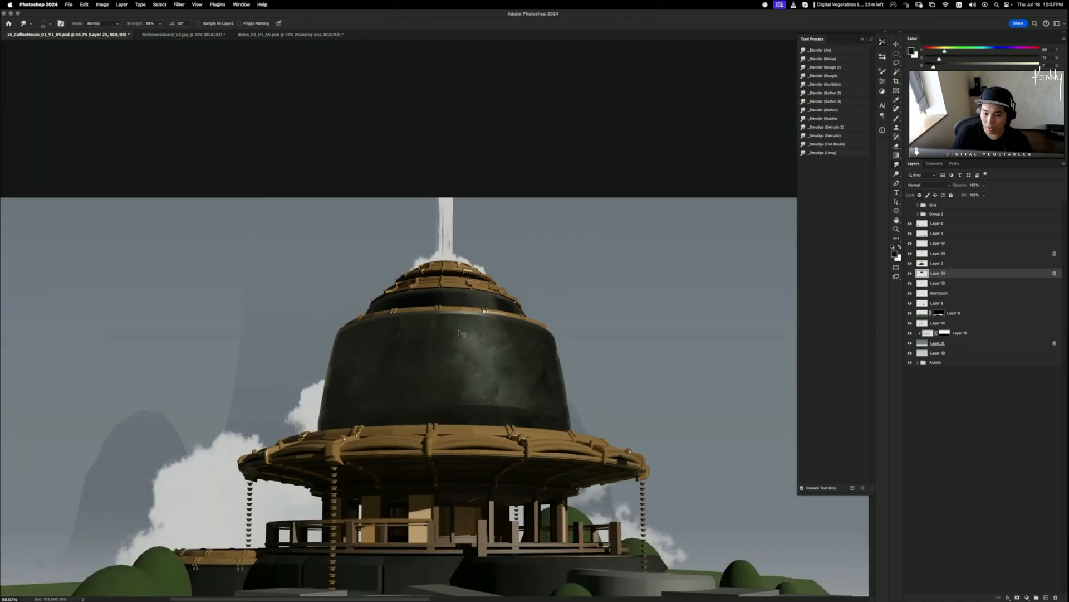
scroll(460, 333, "up", 2)
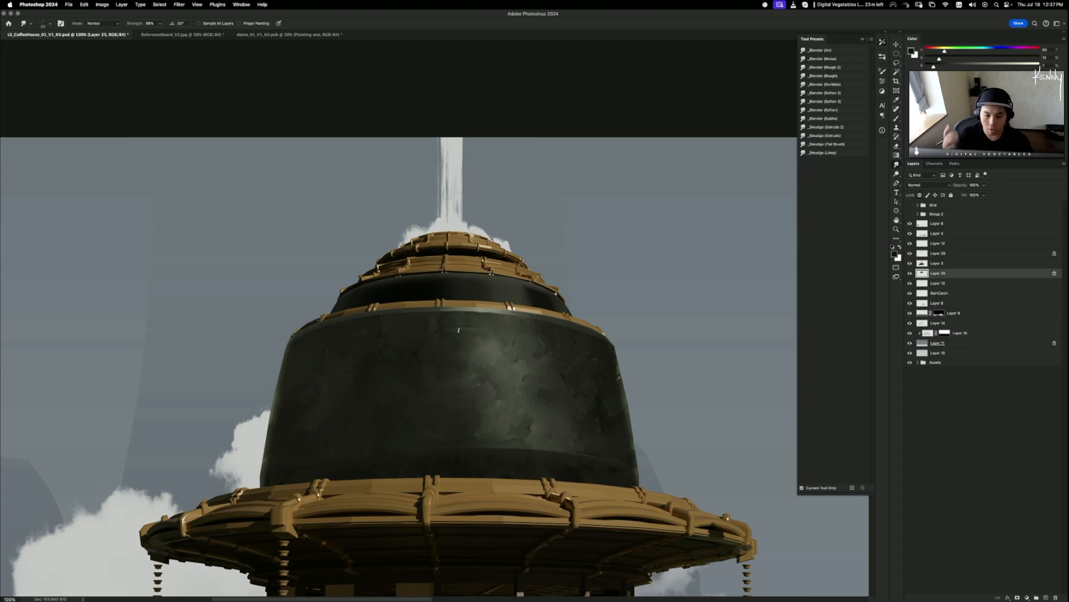
left_click_drag(647, 379, 658, 384)
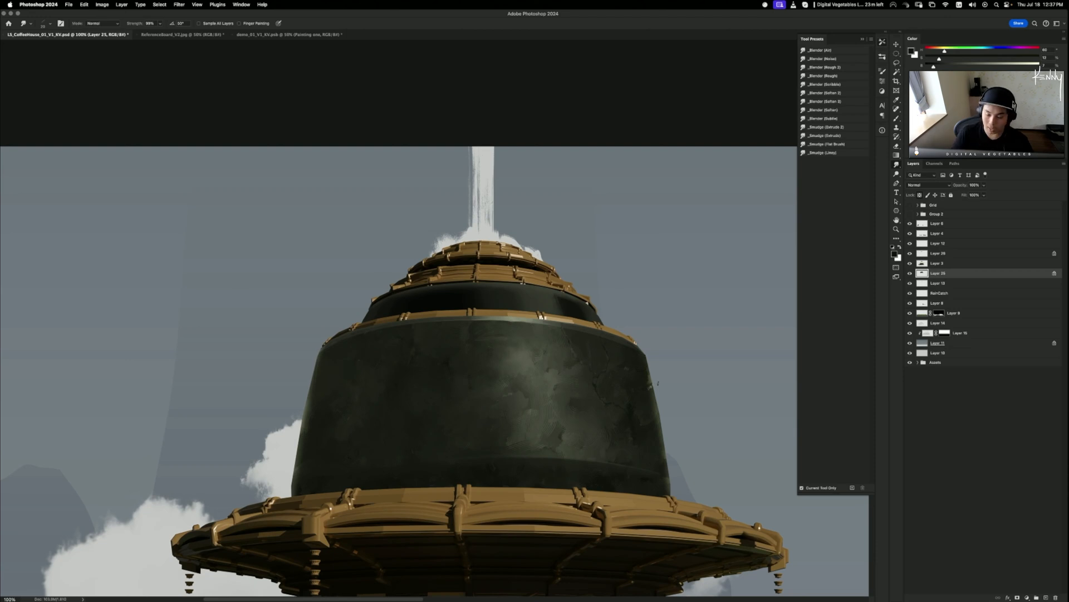
key("super+equal")
key("super+equal")
left_click_drag(406, 352, 332, 389)
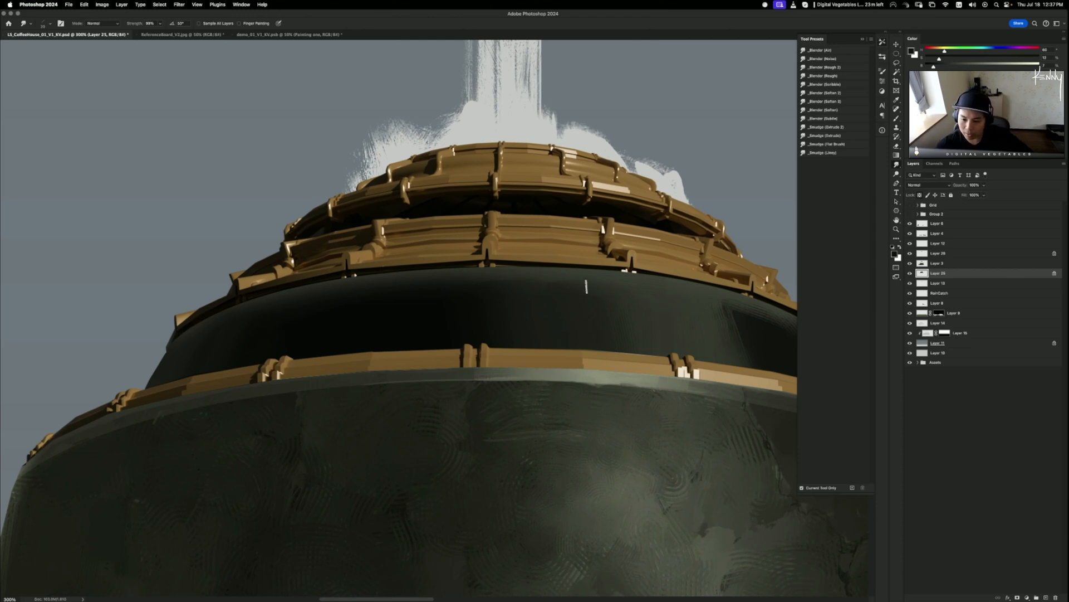
left_click(919, 263)
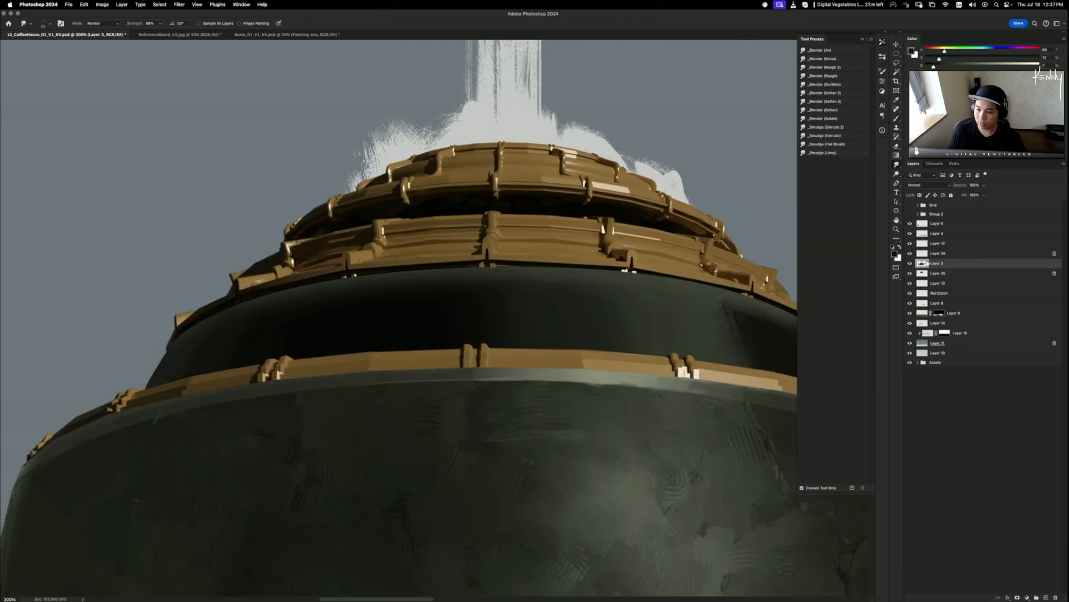
left_click(910, 264)
left_click(910, 264)
left_click(910, 254)
left_click(910, 254)
left_click(923, 254)
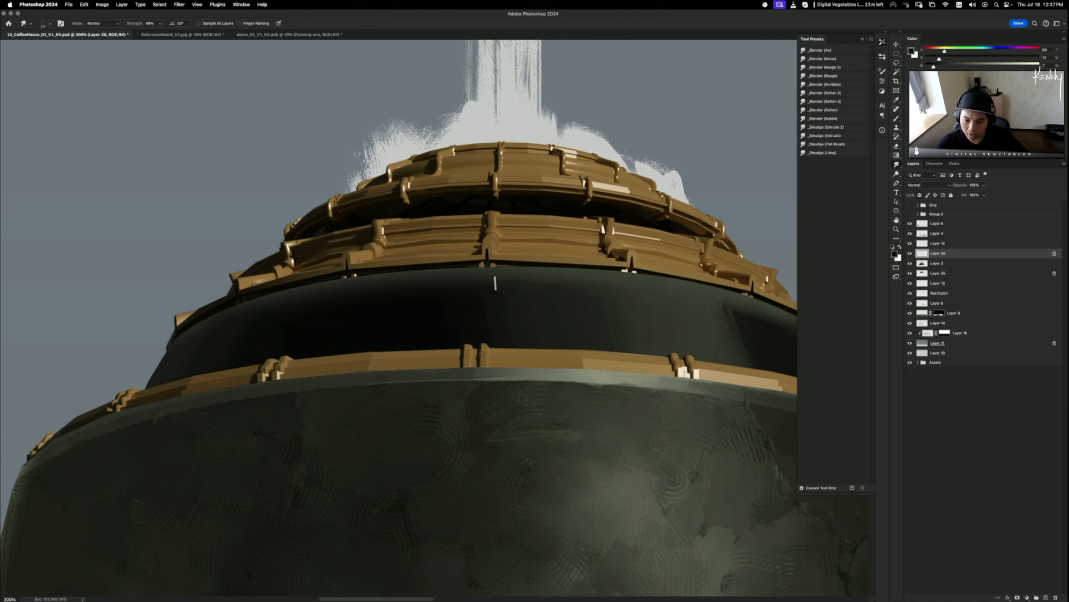
key("super+z")
key("bracketright")
key("super+z")
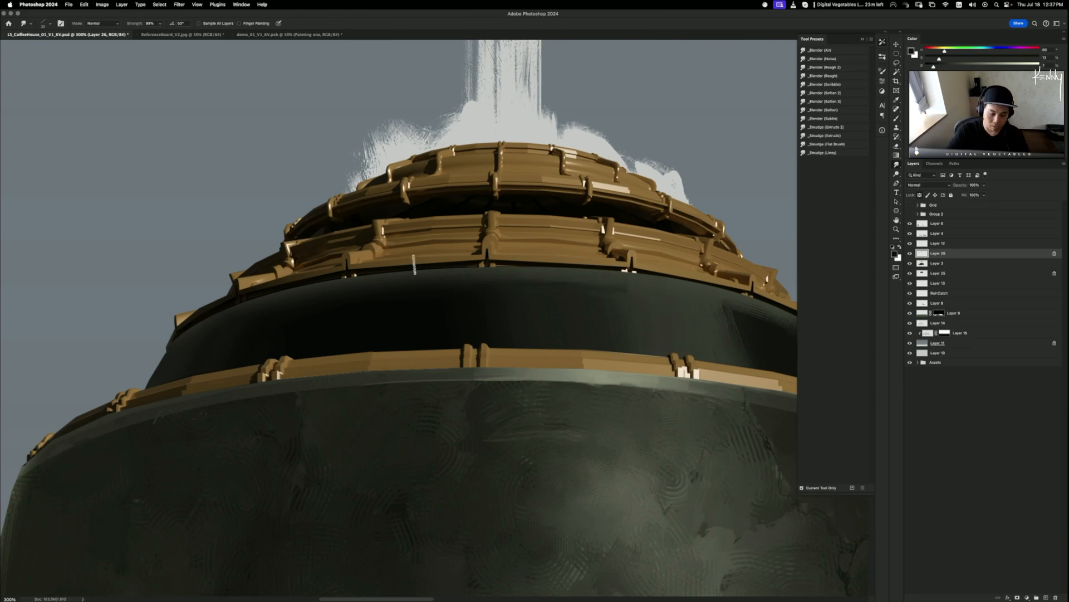
left_click_drag(363, 314, 544, 298)
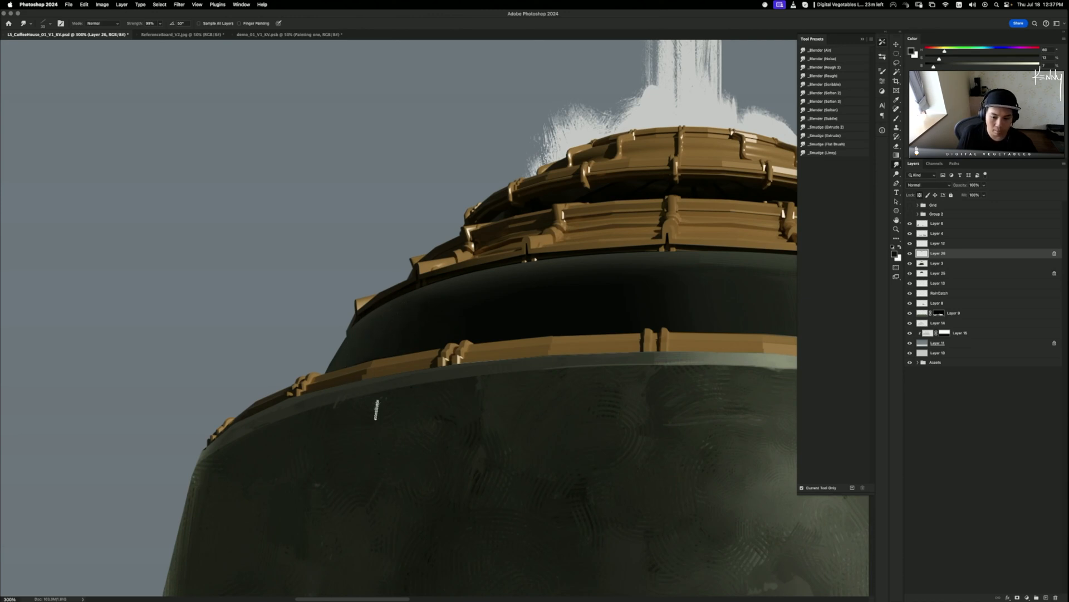
left_click_drag(392, 413, 23, 467)
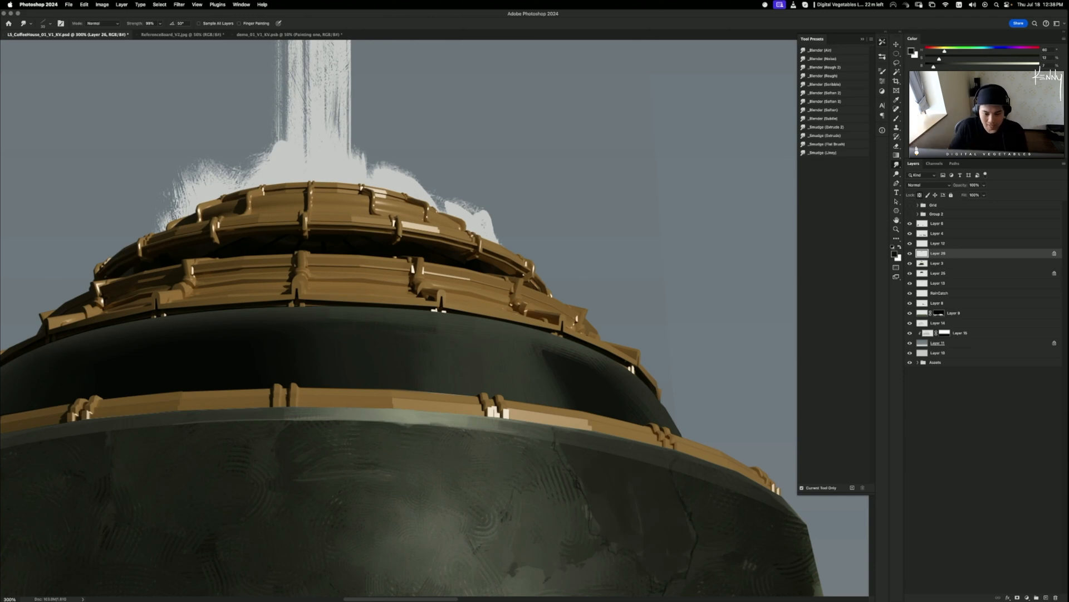
- Pick the _Paint Brush 1 preset at a small size and sample the dark band's colour
key("b")
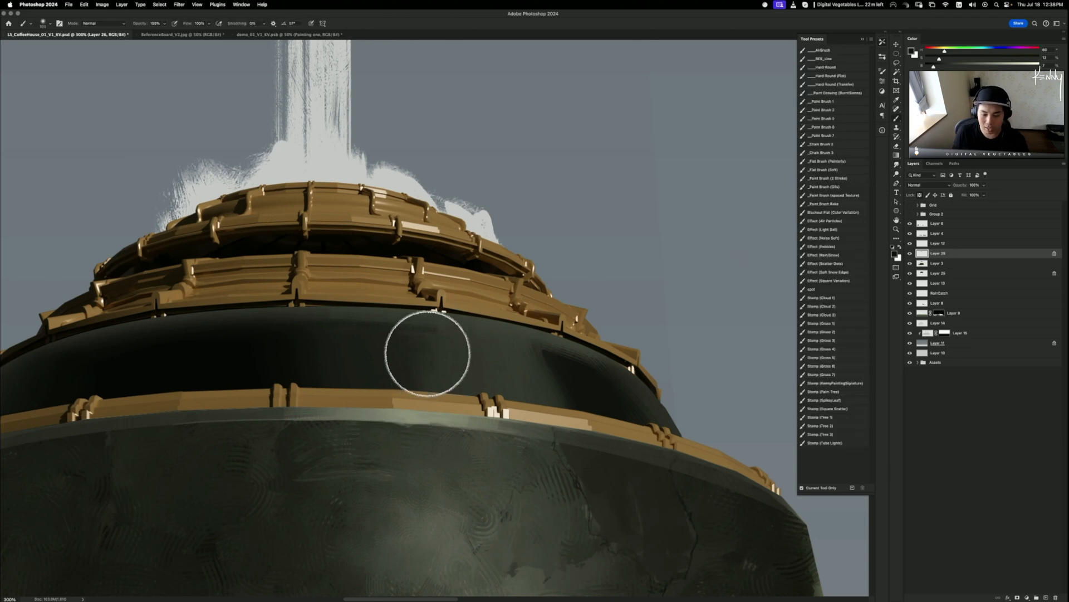
left_click(822, 103)
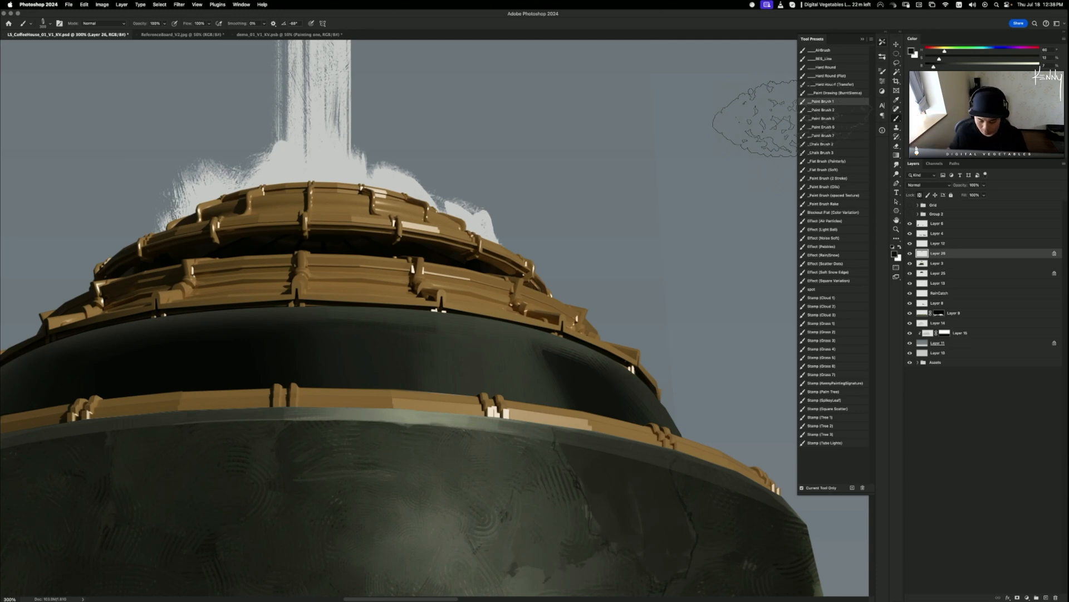
key("bracketleft")
key("bracketleft")
key("bracketleft")
key("bracketleft")
key("bracketleft")
key("bracketleft")
key("bracketleft")
key("bracketleft")
key("bracketleft")
key("bracketleft")
key("bracketleft")
key("bracketleft")
key("bracketleft")
key("bracketleft")
key("bracketleft")
key("bracketleft")
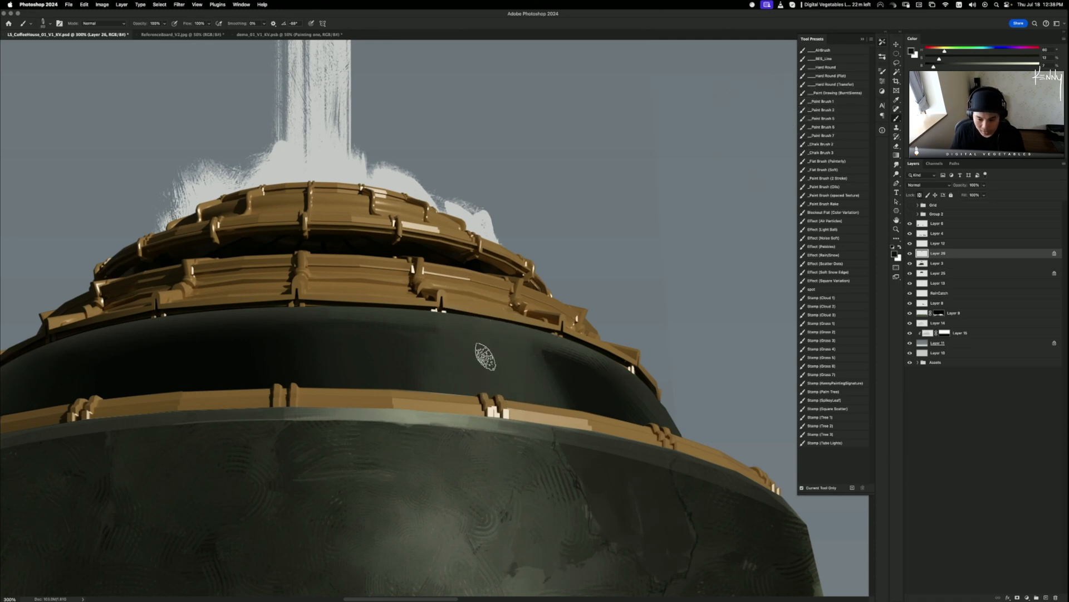
left_click_drag(334, 423, 269, 407)
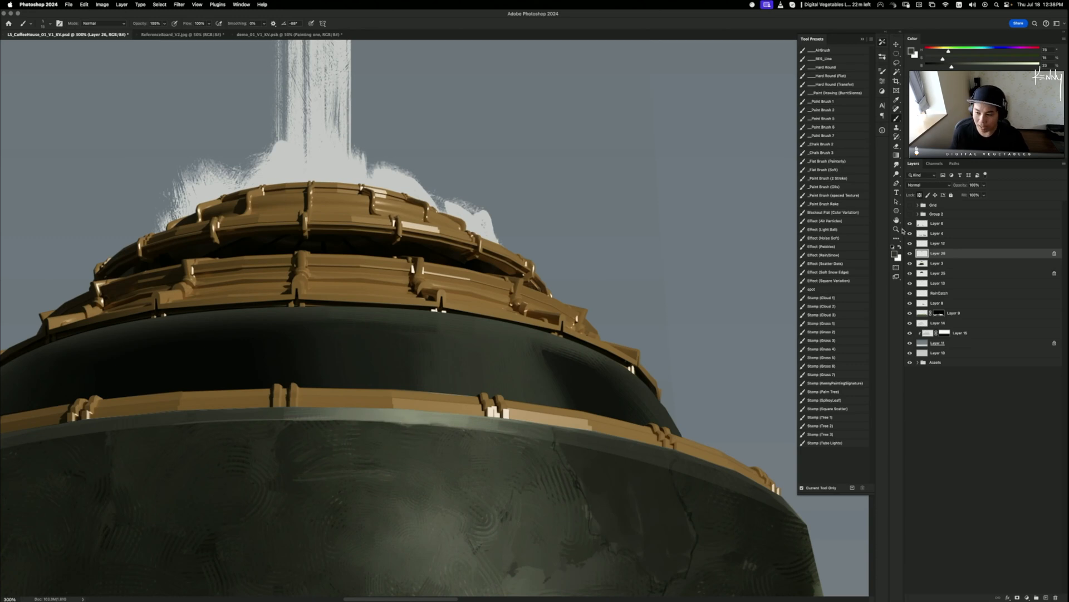
- Nudge the upper dark band slightly down and to the left
left_click(937, 273)
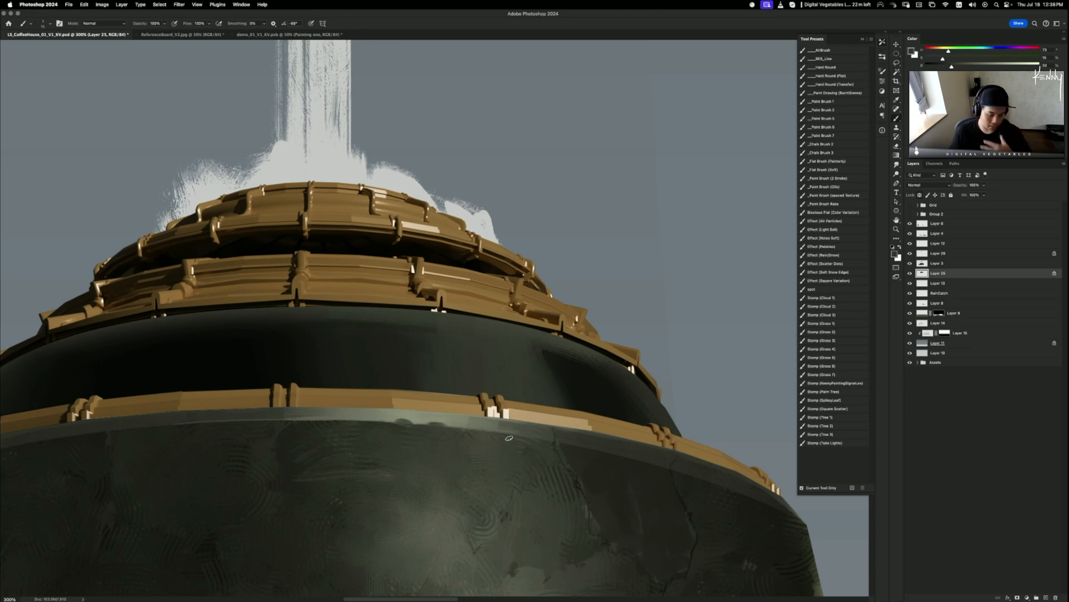
left_click_drag(501, 337, 577, 342)
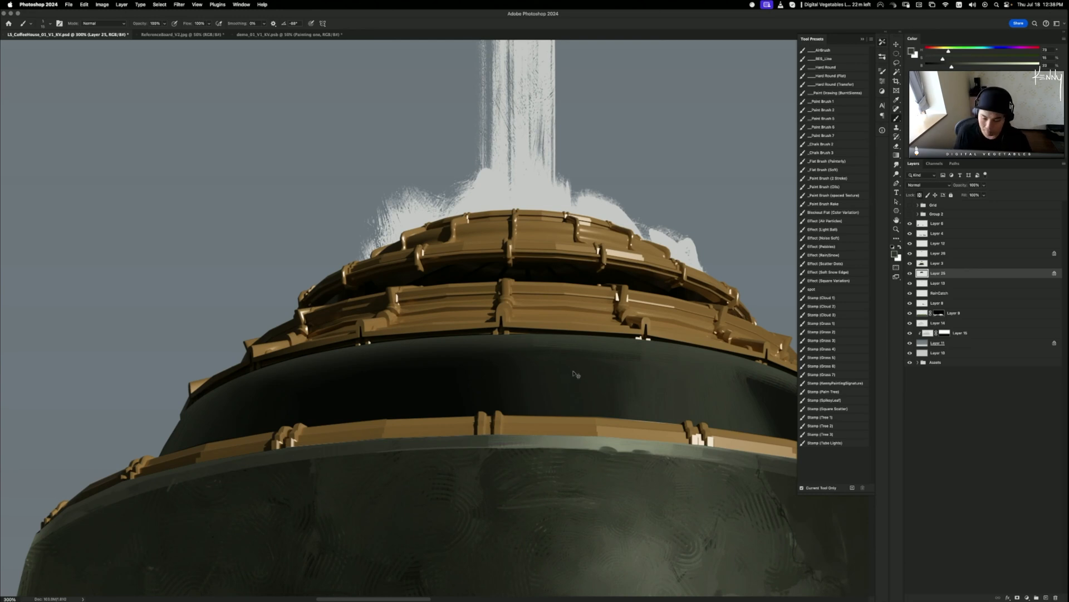
key("v")
mouse_move(574, 365)
left_mouse_down()
mouse_move(559, 369)
mouse_move(569, 360)
left_mouse_up()
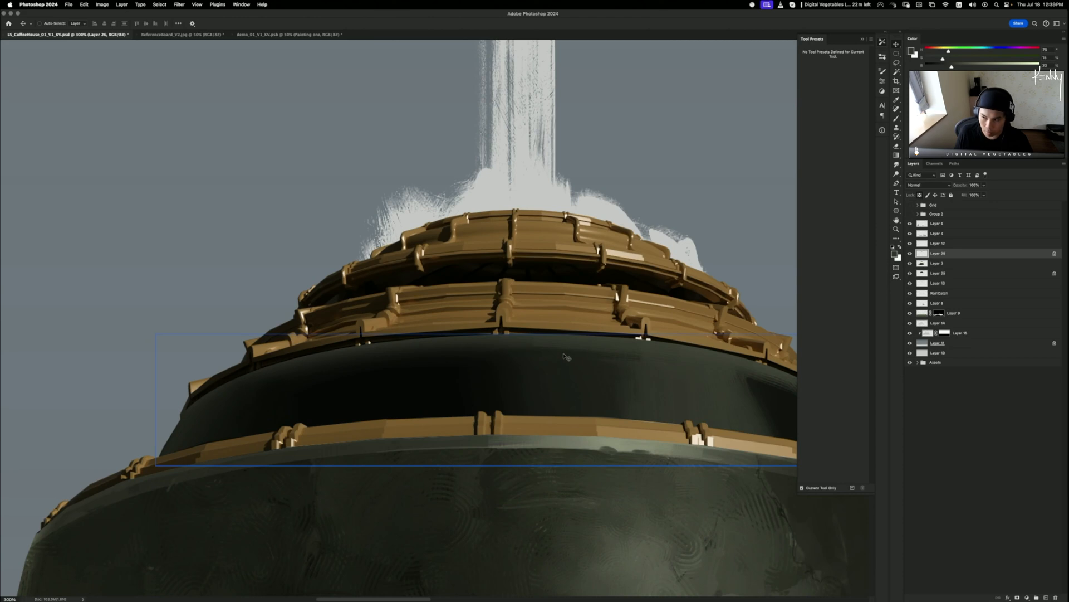
- Try and undo a smudge across the upper band, then sample a light grey-green from the dome
key("r")
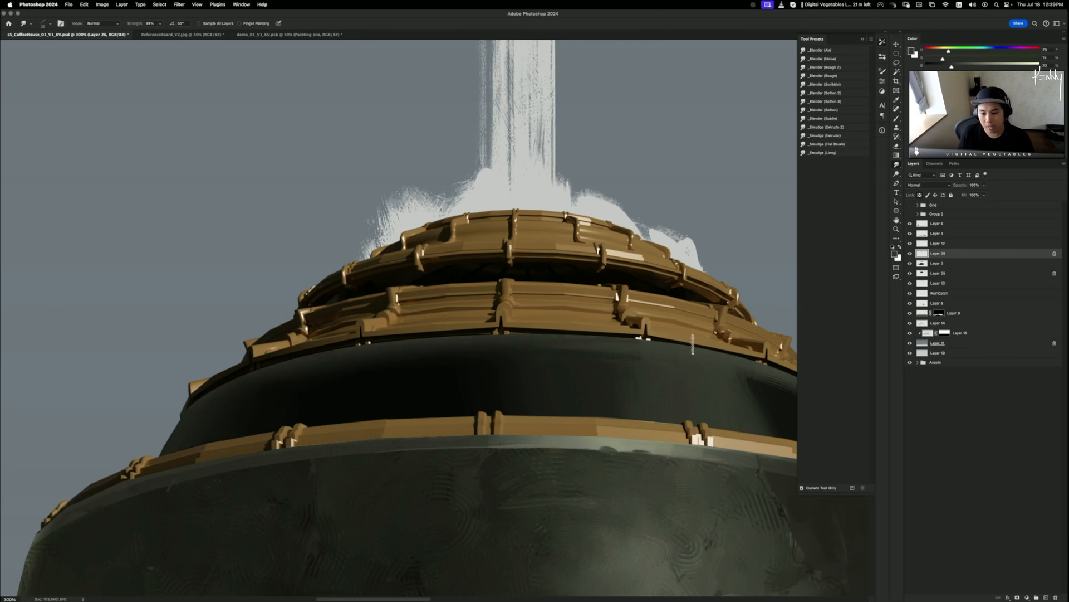
left_click_drag(575, 344, 260, 366)
key("super+z")
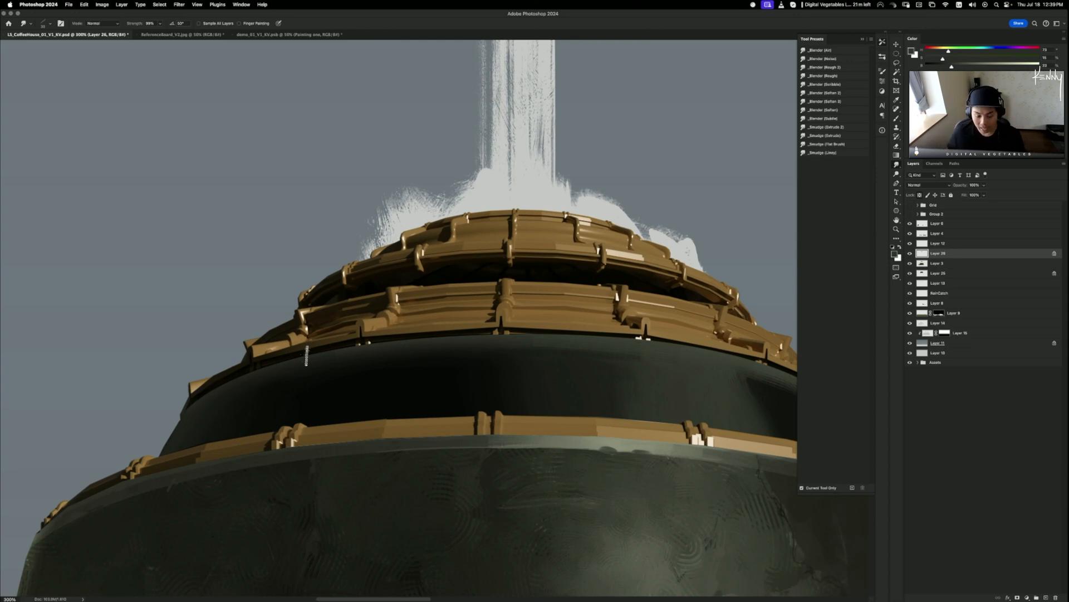
key("b")
left_click_drag(569, 397, 501, 355)
left_click(537, 401, "alt")
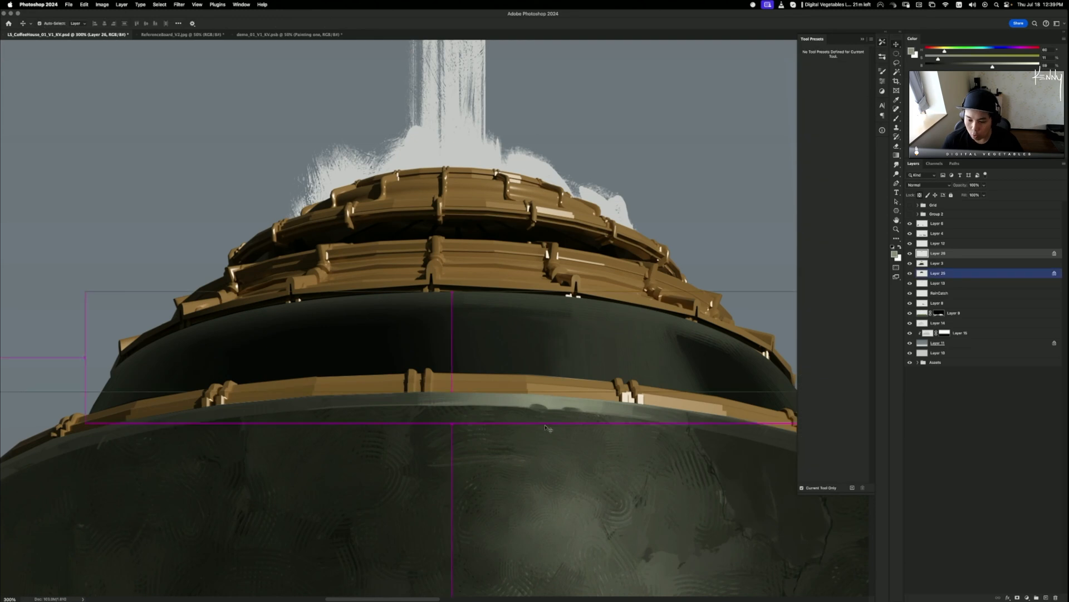
- Paint light grey-green over the dark bump on the rim and pick a much lighter colour
mouse_move(549, 429)
left_mouse_down()
mouse_move(542, 440)
mouse_move(541, 409)
left_mouse_up()
key("super+z")
left_click(543, 401, "alt")
left_click(543, 407, "alt")
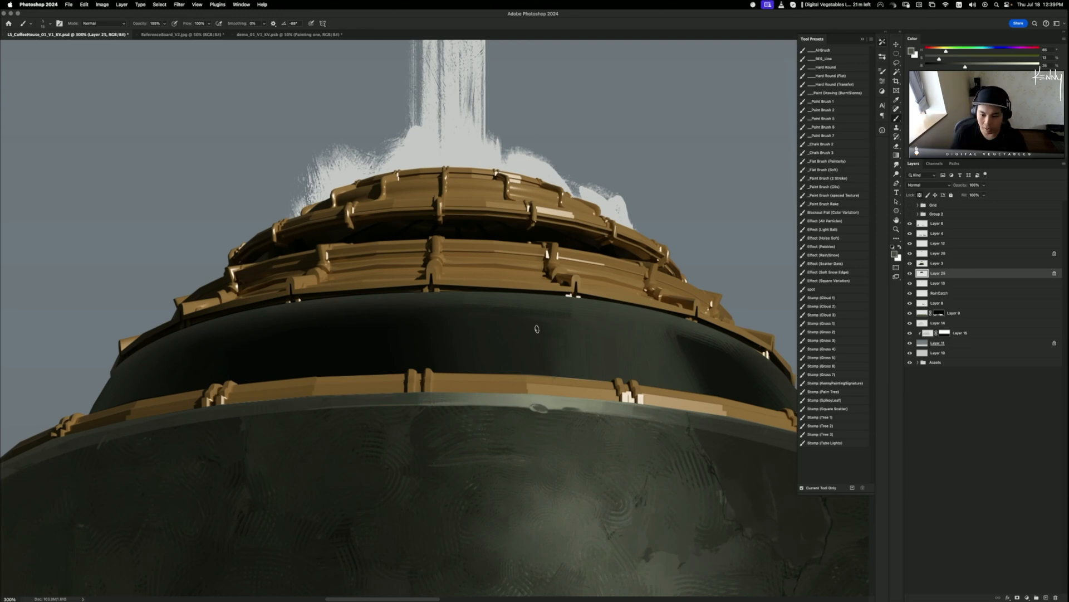
left_click(554, 342, "alt")
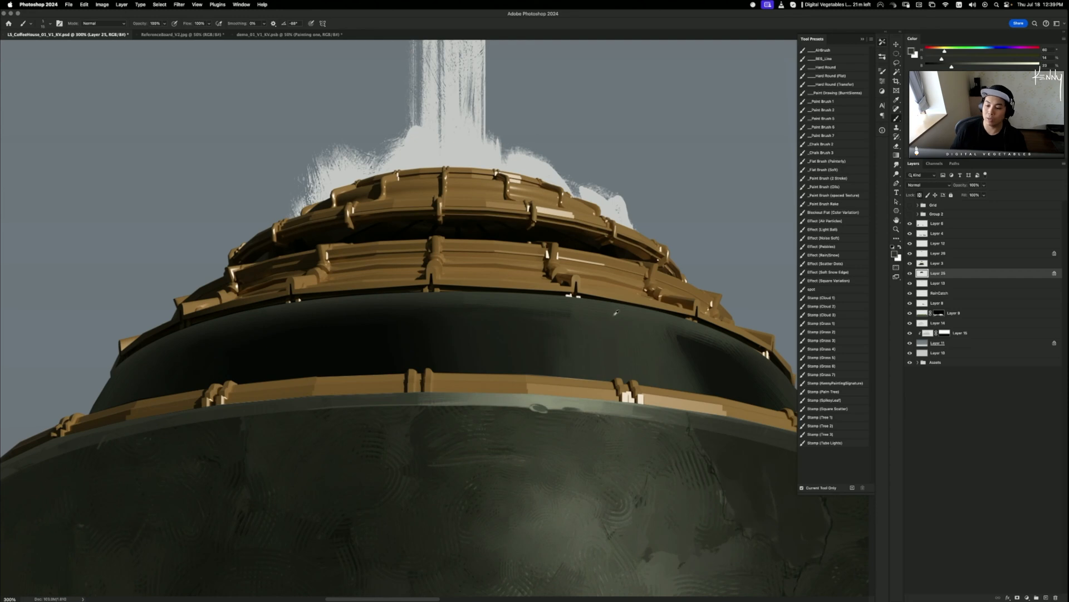
left_click(634, 311, "alt")
left_click_drag(964, 66, 1009, 66)
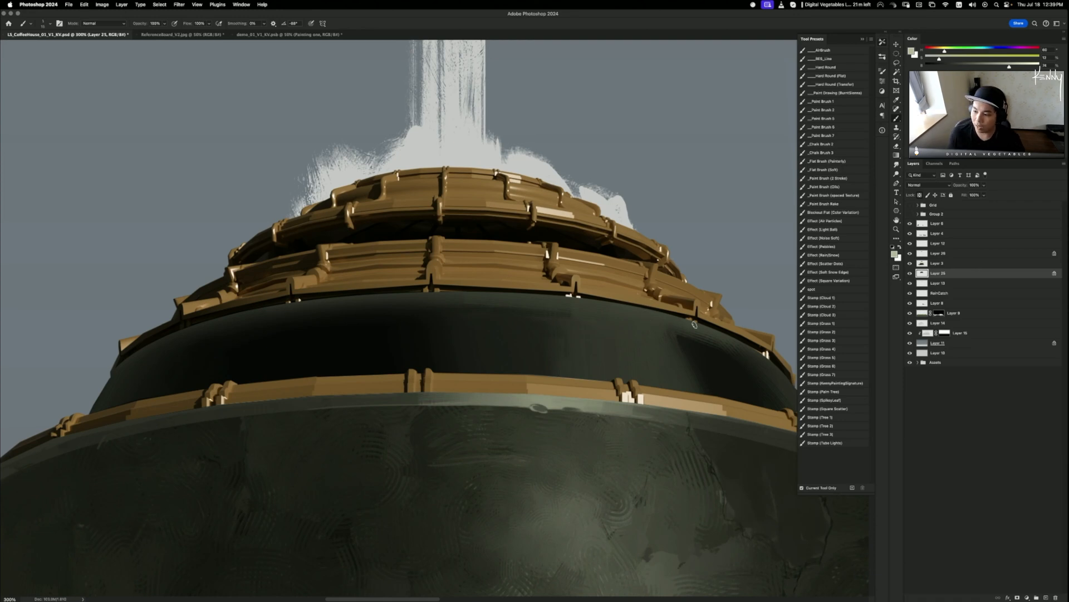
- Trial-move Layer 26's band and the dark band, undoing each move
key("v")
left_click_drag(694, 335, 665, 319)
key("super+z")
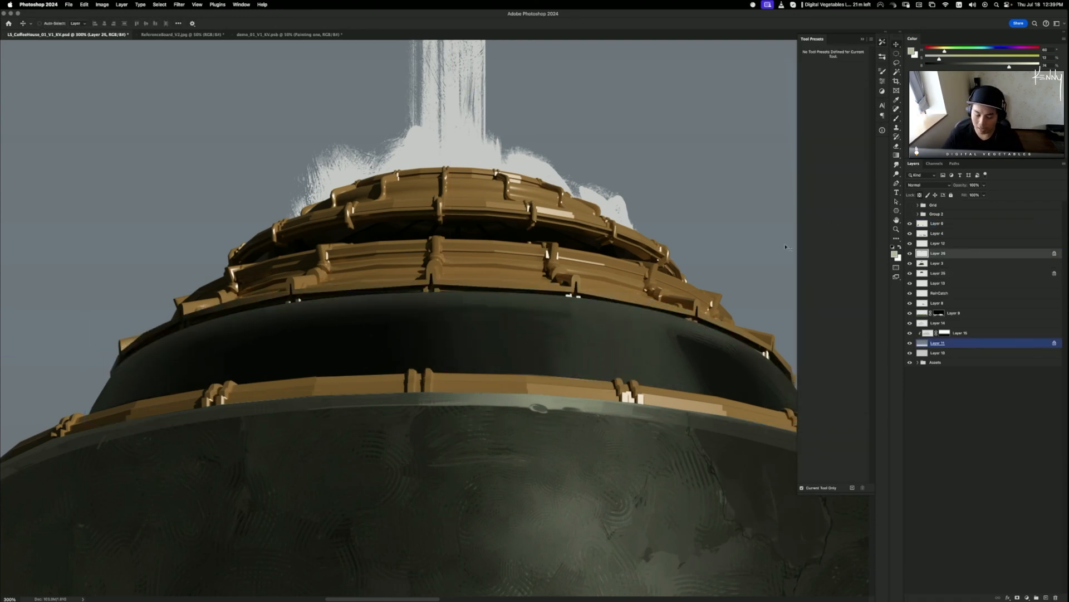
left_click(489, 263, "super")
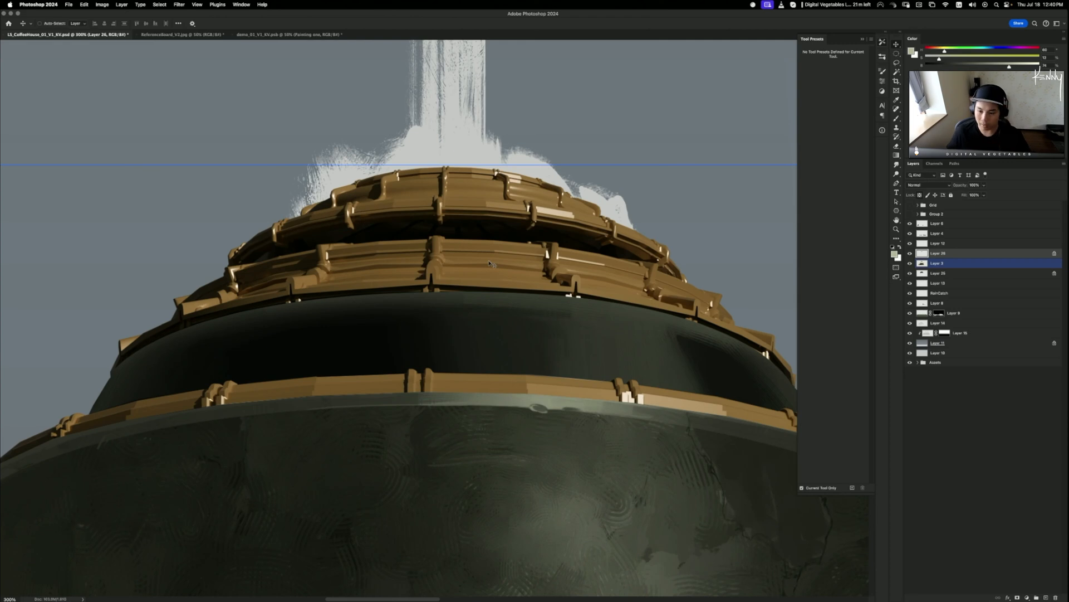
left_click_drag(577, 311, 647, 323)
key("super+z")
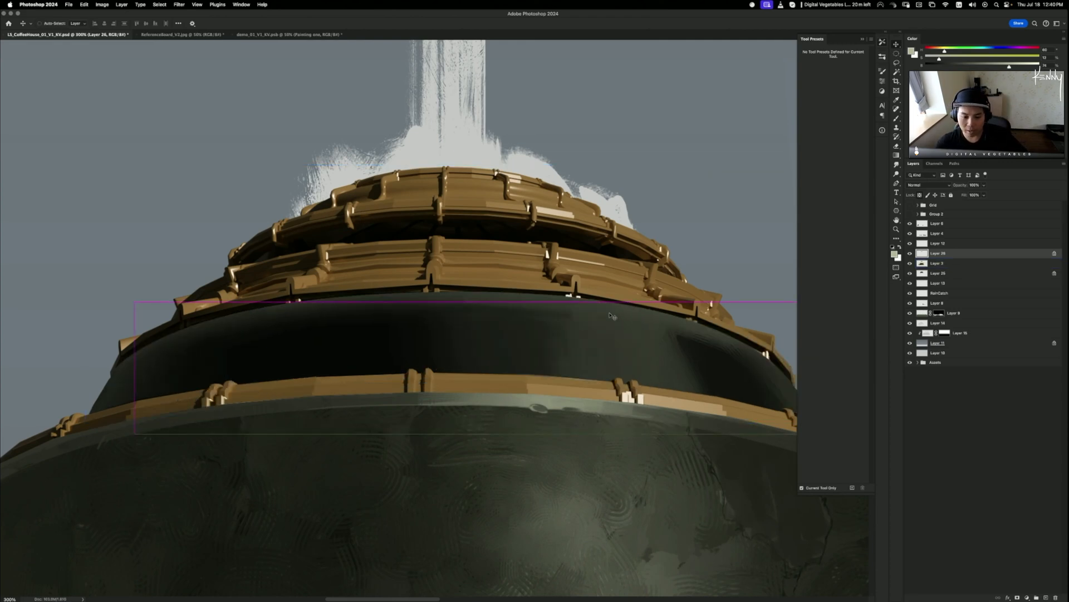
- Test a light streak under the roof edge, undo it, and start a new layer
key("b")
left_click_drag(579, 307, 649, 321)
key("super+z")
key("super+z")
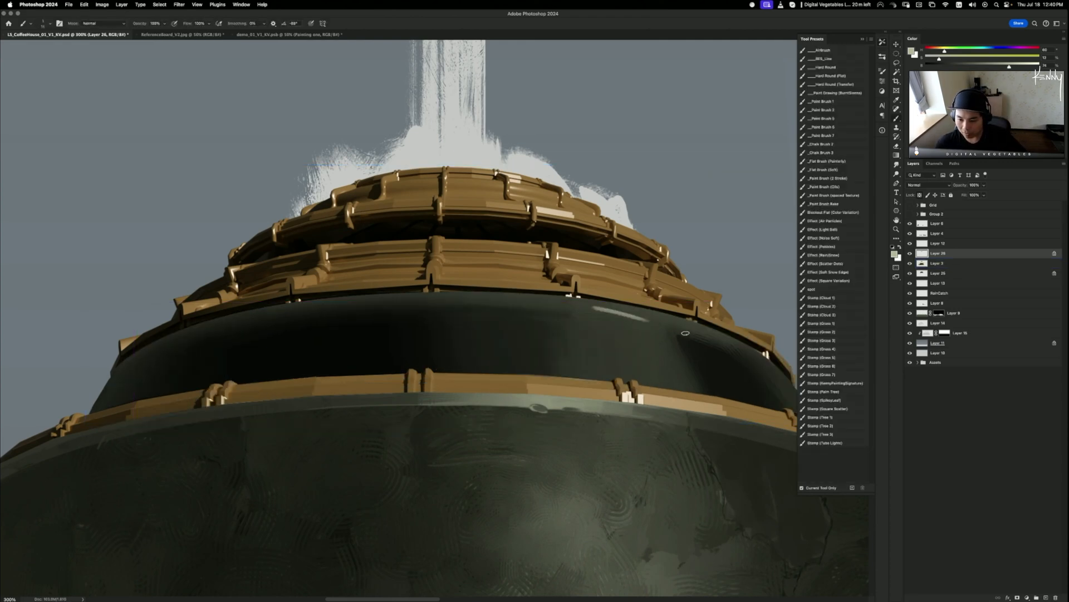
key("super+z")
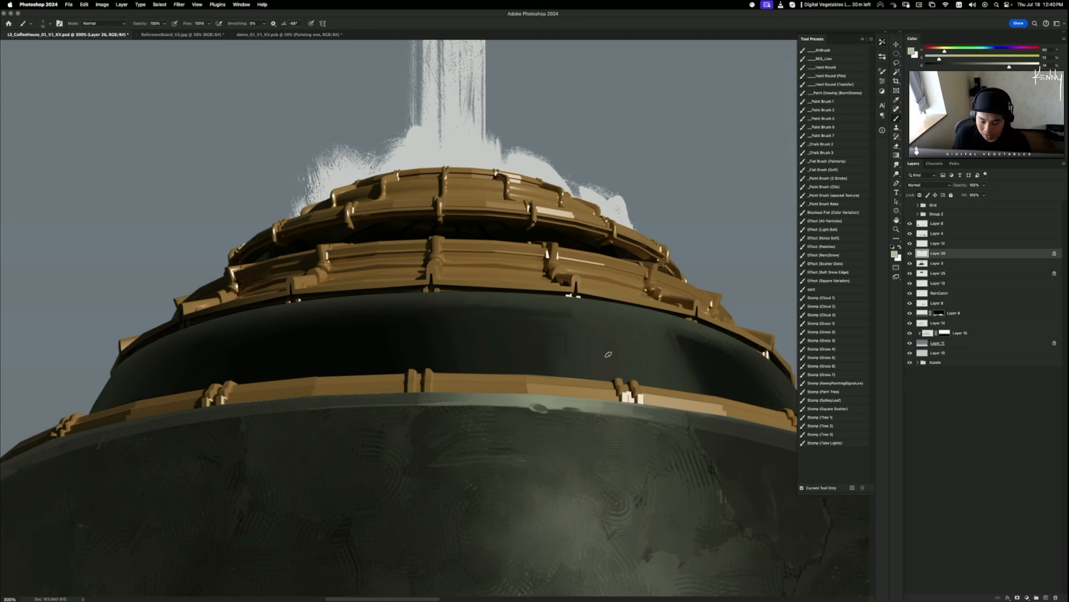
scroll(557, 379, "right", 4)
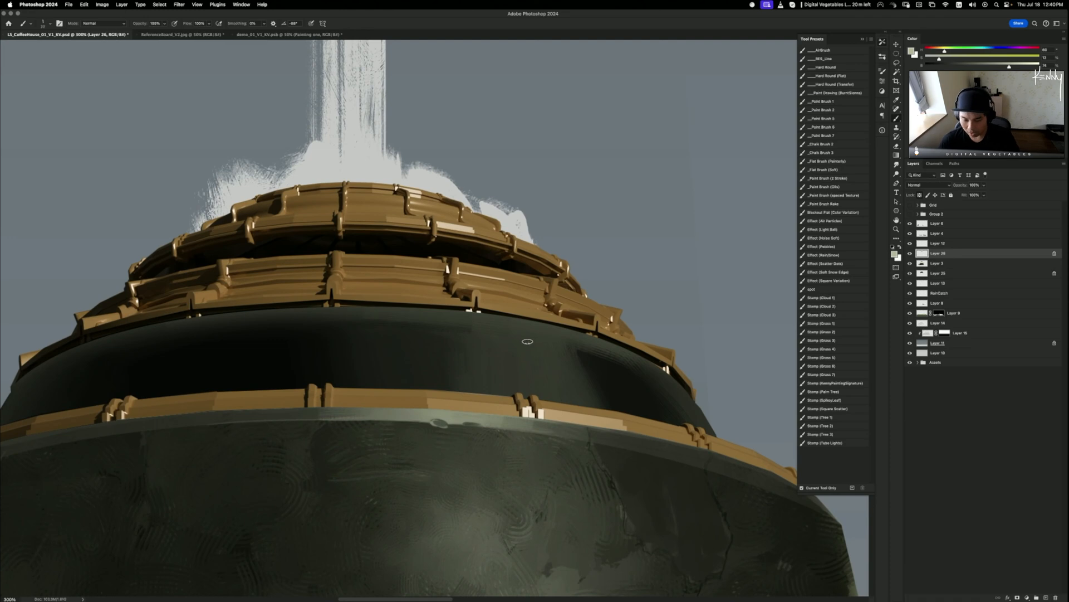
key("super+shift+n")
- Confirm Layer 27, clip it to the dark band layer, and paint a highlight streak across the band
key("Return")
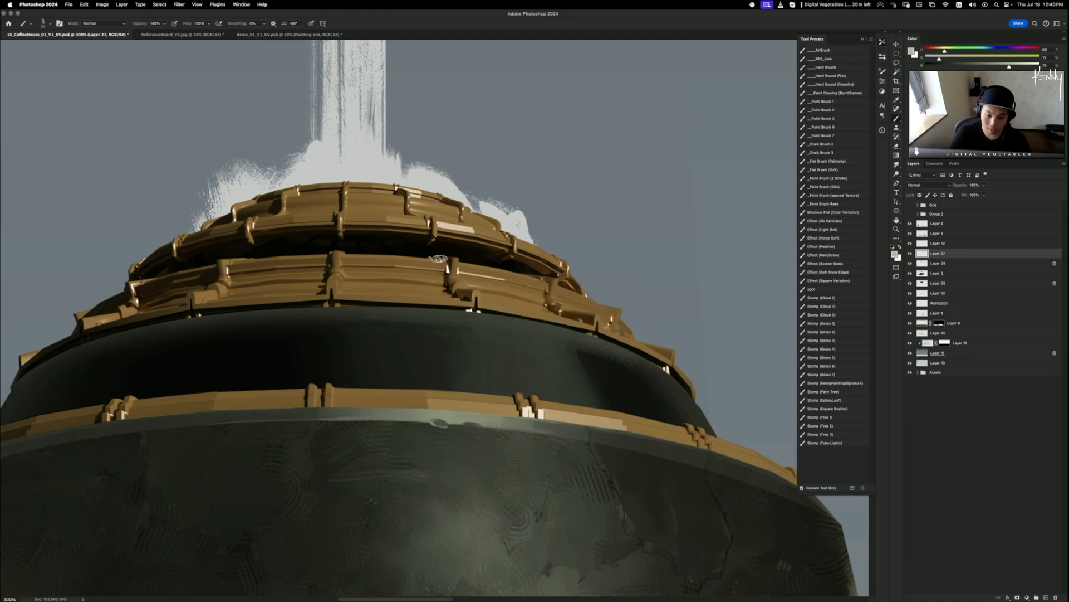
left_click(939, 258, "alt")
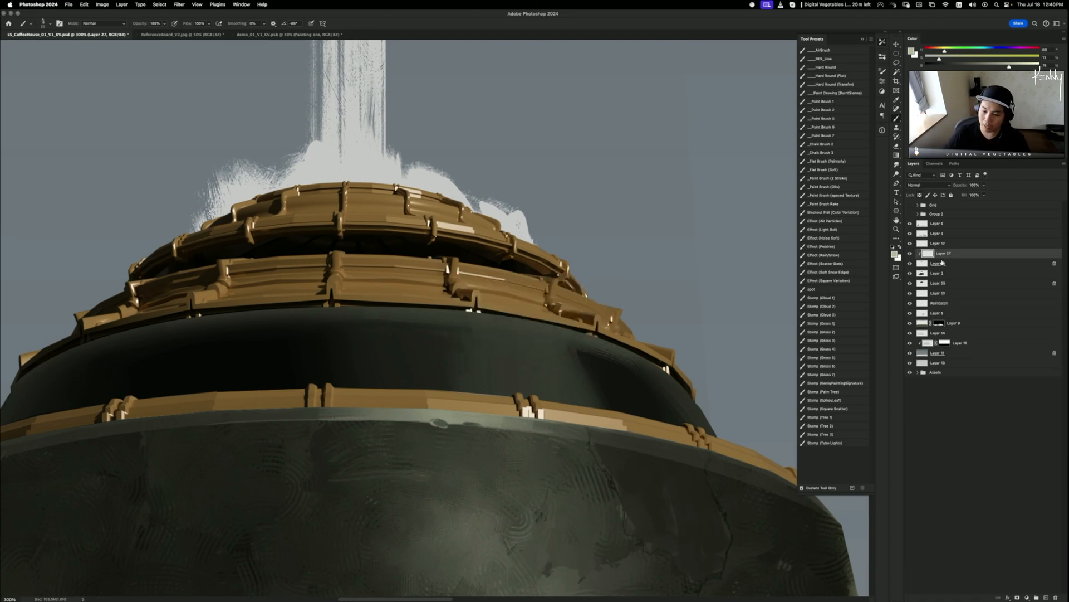
key("super+z")
mouse_move(495, 323)
left_mouse_down()
mouse_move(584, 346)
mouse_move(539, 334)
left_mouse_up()
key("super+z")
key("super+z")
key("super+z")
key("super+z")
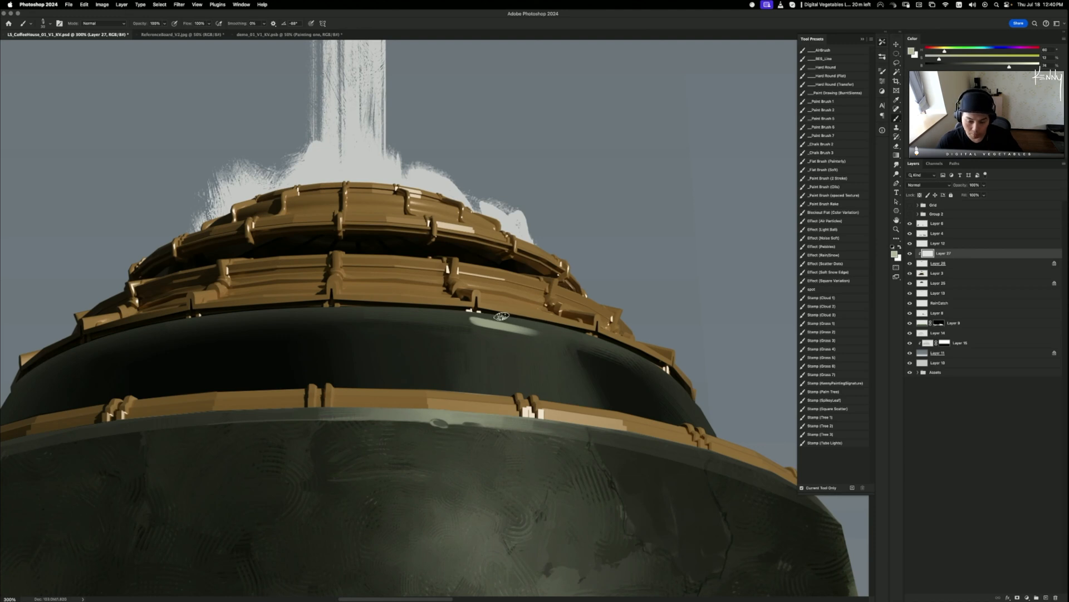
key("super+z")
left_click_drag(483, 322, 552, 341)
key("super+z")
mouse_move(471, 320)
left_mouse_down()
mouse_move(551, 342)
mouse_move(480, 322)
mouse_move(521, 345)
mouse_move(541, 330)
left_mouse_up()
key("super+z")
key("super+z")
- Rotate the highlight streak to follow the band's curve
key("super+t")
left_click_drag(587, 317, 587, 321)
key("Return")
- Mask the highlight's left end with black, then delete Layer 27 entirely
key("b")
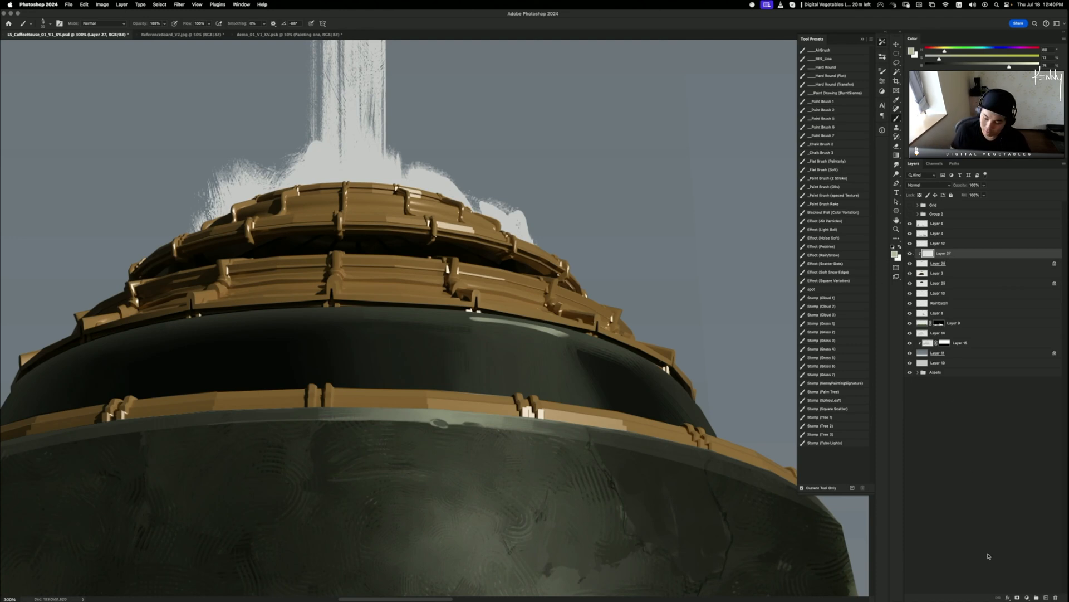
left_click(1018, 597)
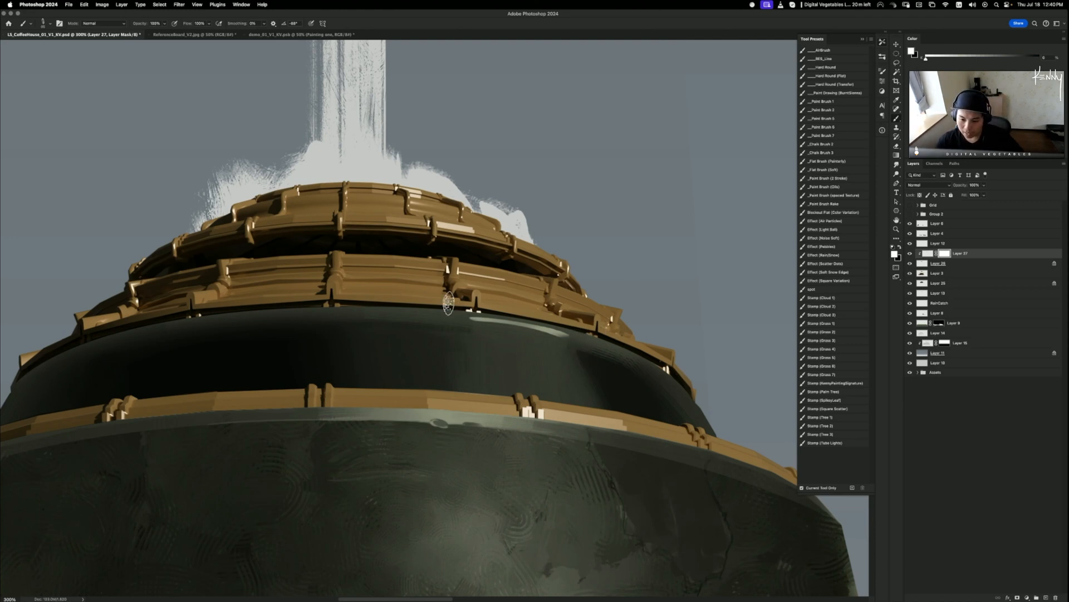
key("x")
left_click_drag(584, 346, 427, 304)
key("super+z")
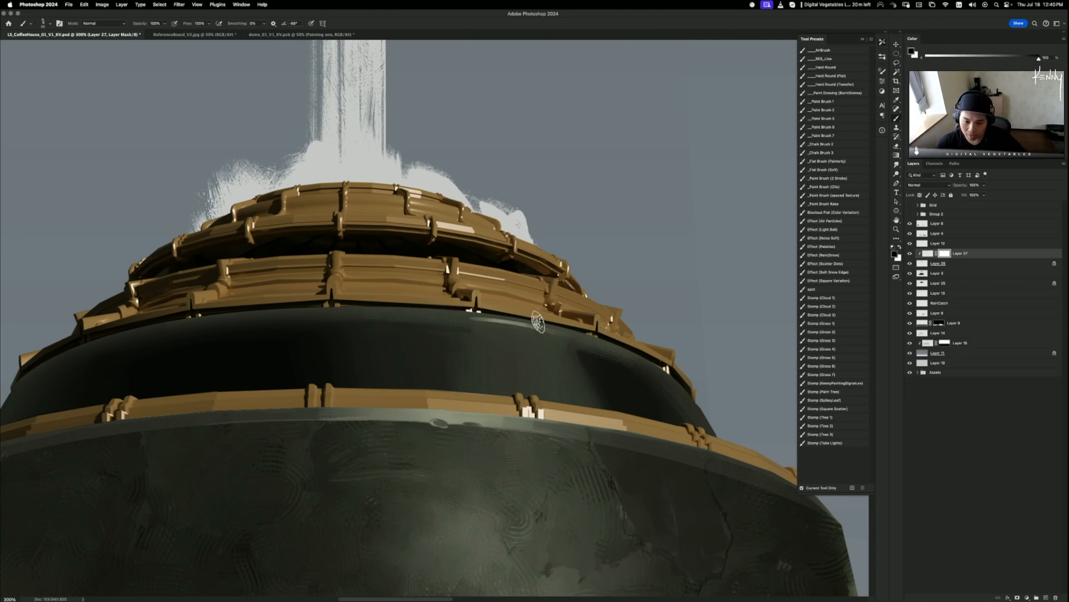
left_click_drag(539, 321, 472, 319)
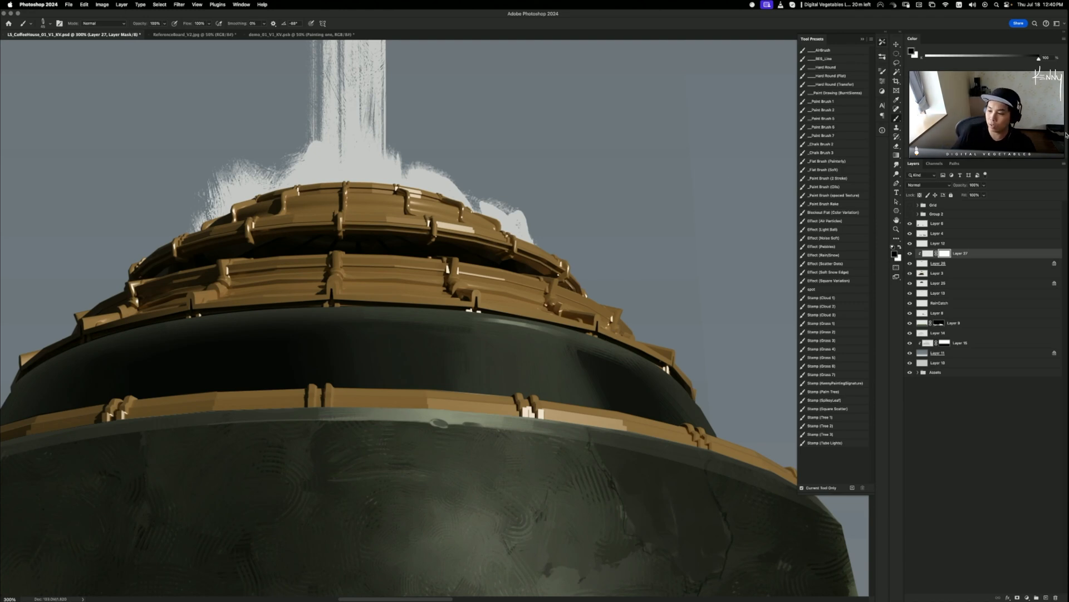
left_click(927, 253)
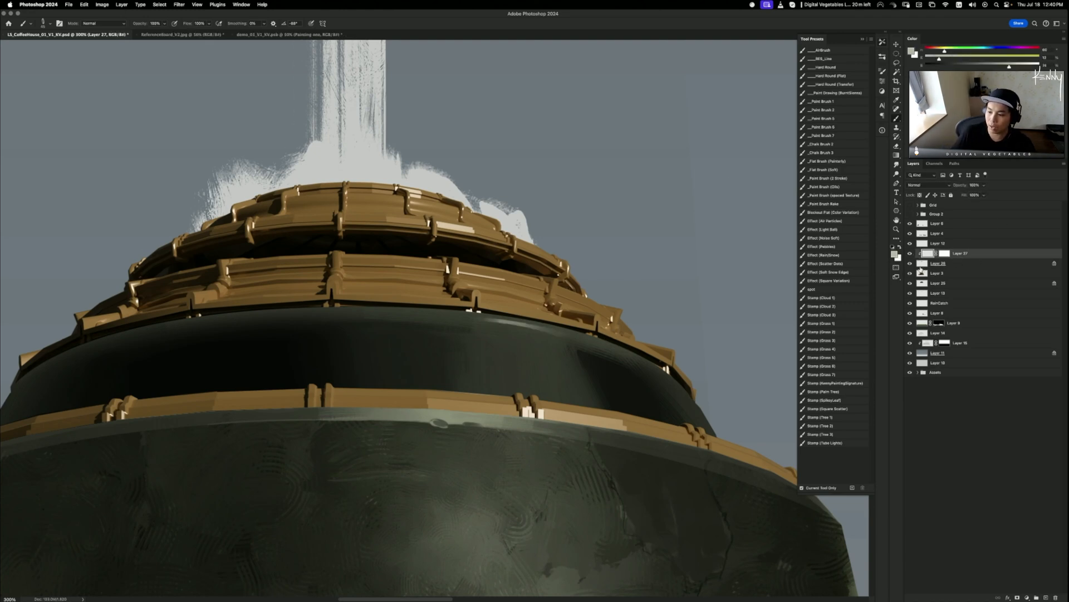
key("super+e")
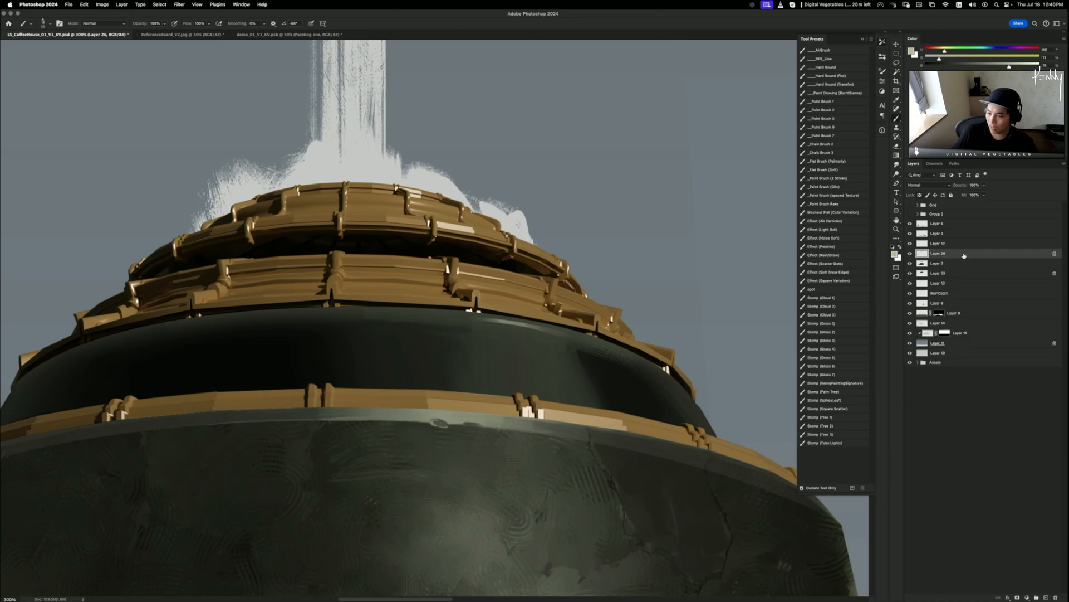
- Select the stone body Layer 25 and shift it slightly right and down
key("super+minus")
key("super+minus")
key("super+minus")
key("super+minus")
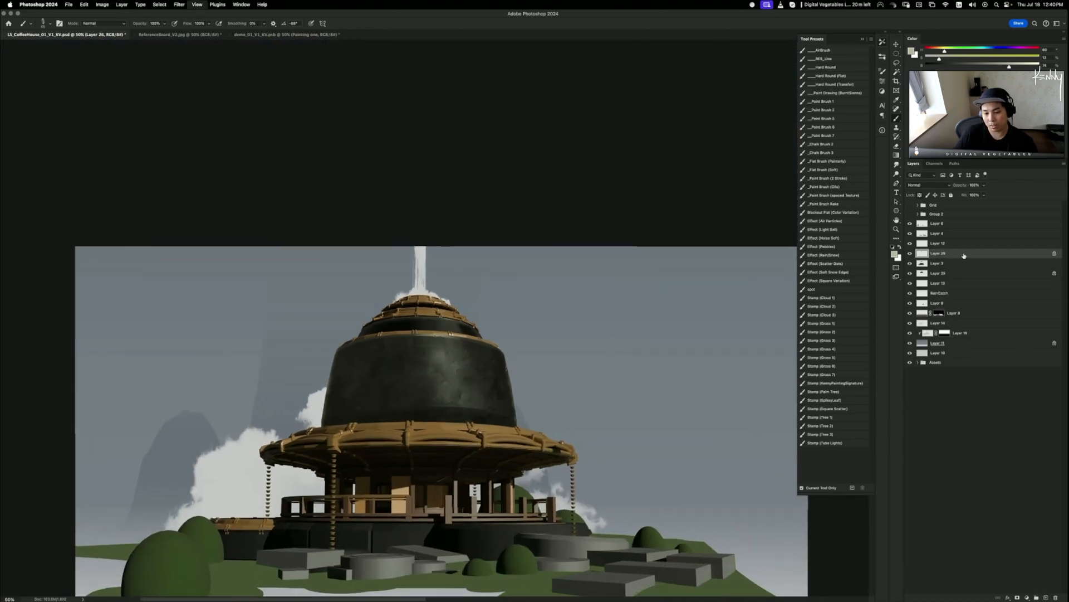
key("super+equal")
key("super+equal")
key("super+equal")
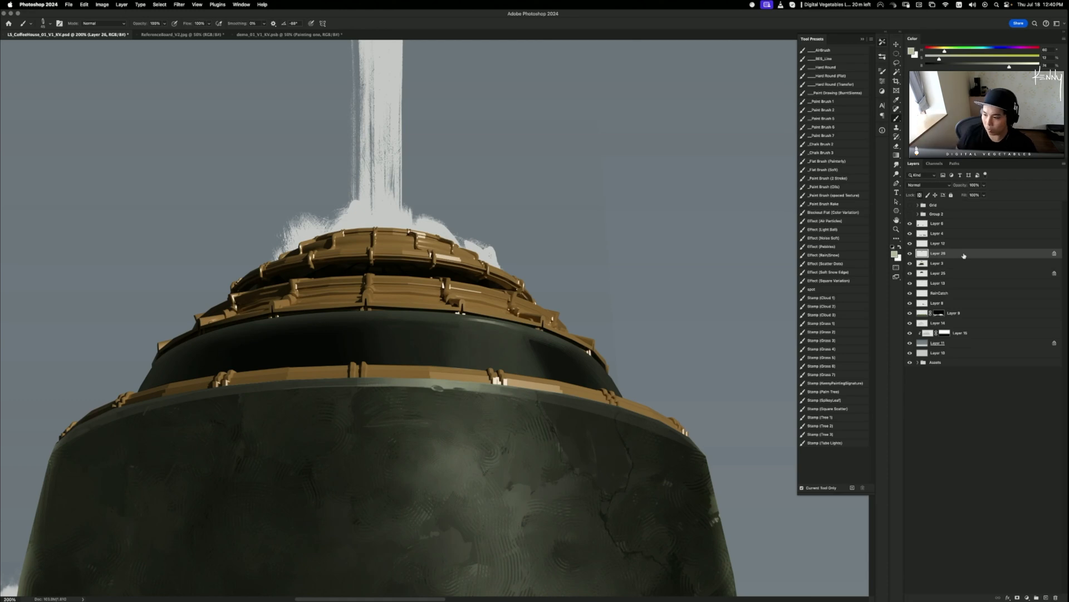
left_click_drag(418, 430, 646, 350)
key("v")
left_click(550, 381, "super")
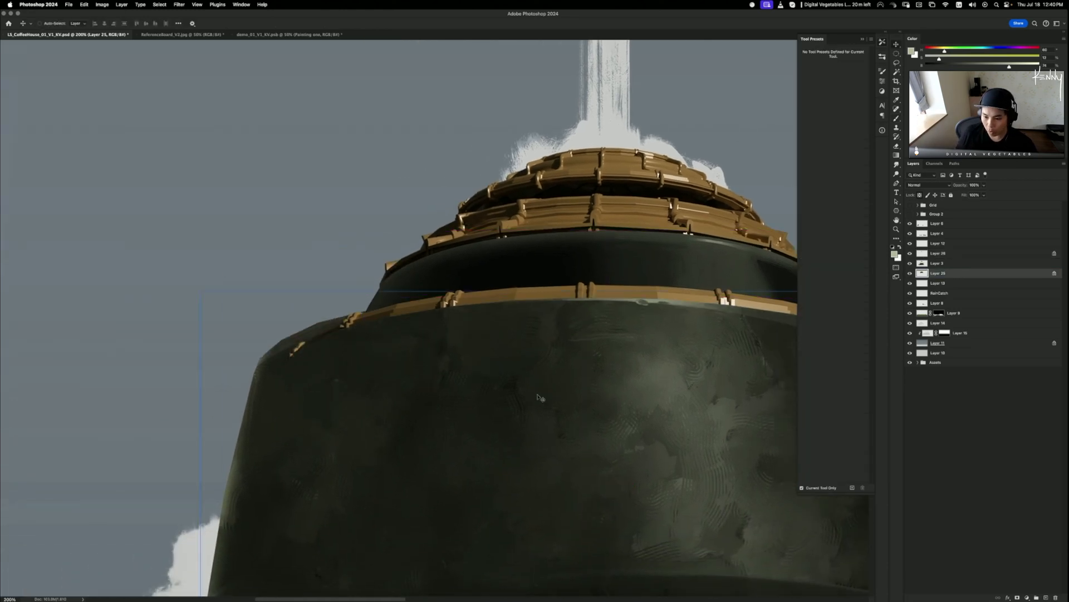
left_click_drag(540, 397, 563, 404)
- Sample the tower body's dark green and test an edge stroke, then undo it
key("b")
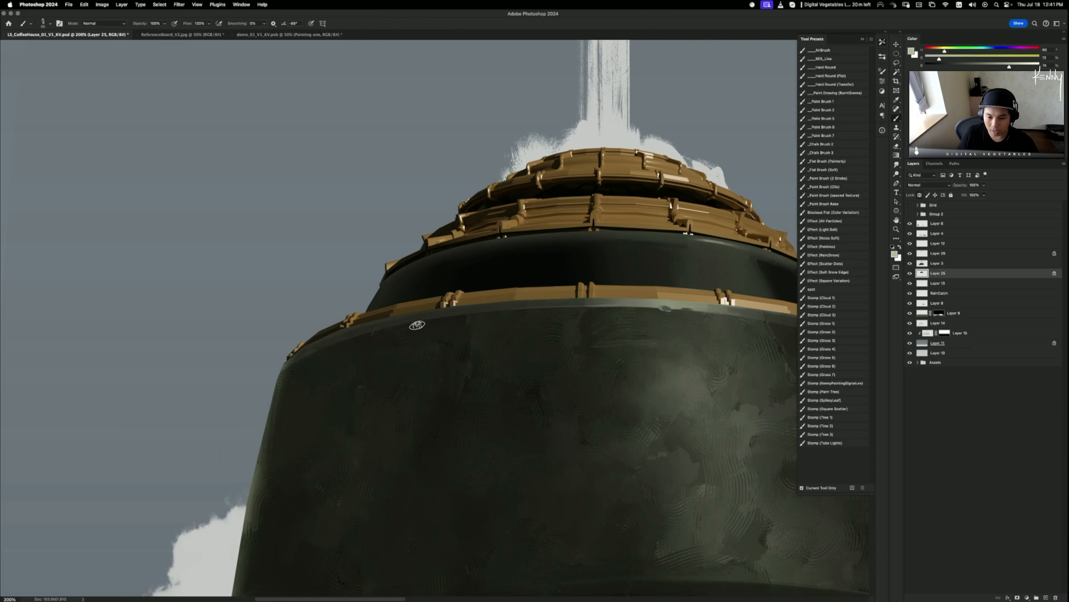
left_click(334, 351, "alt")
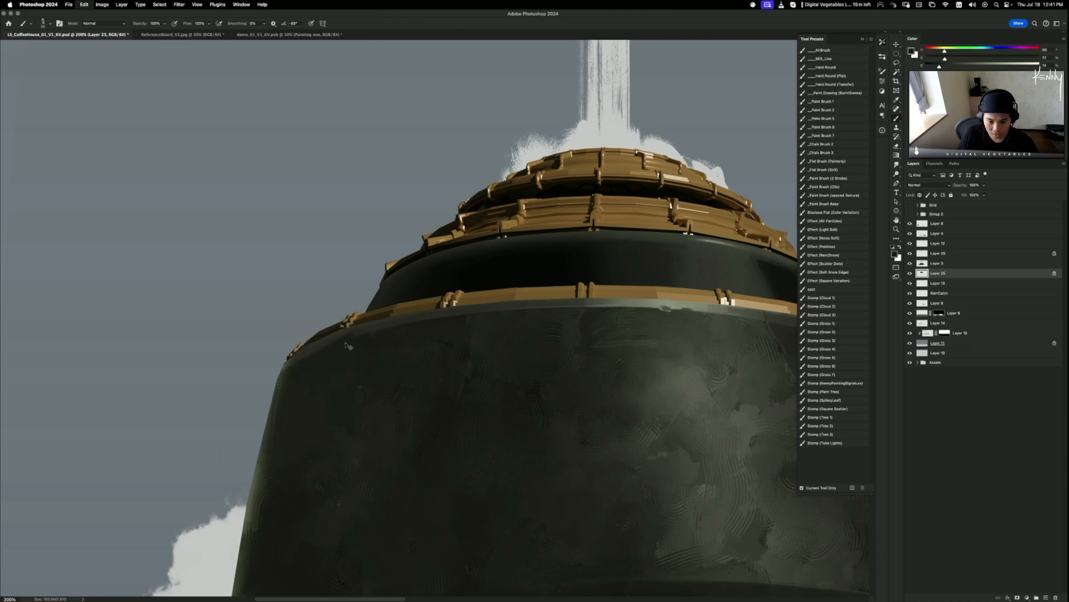
left_click_drag(337, 343, 293, 391)
key("super+z")
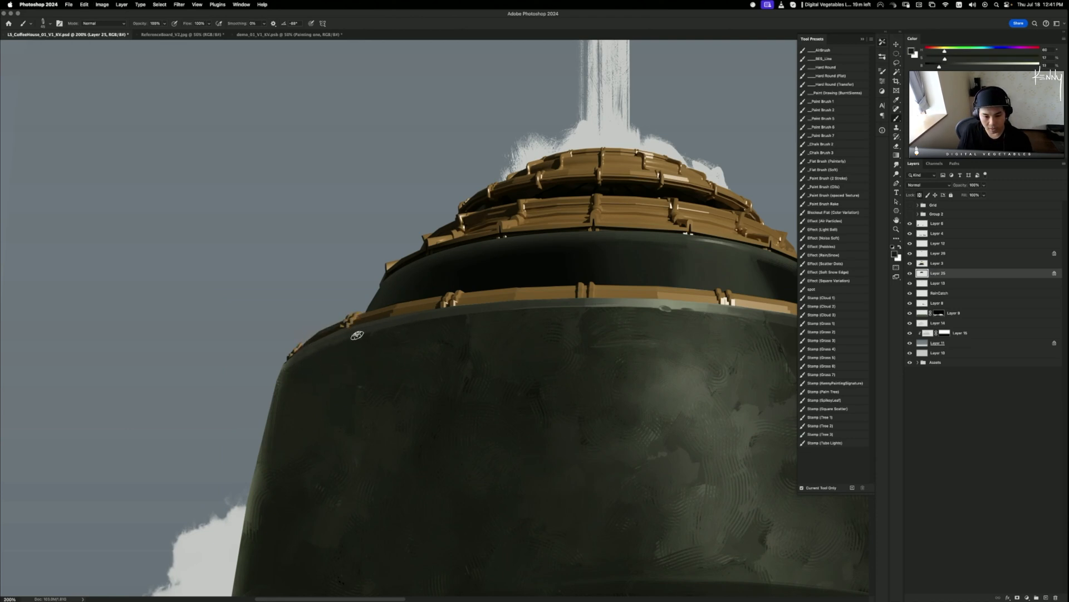
- Resample dark colours along the tower's left edge and band, and rotate the canvas view
left_click(313, 351, "alt")
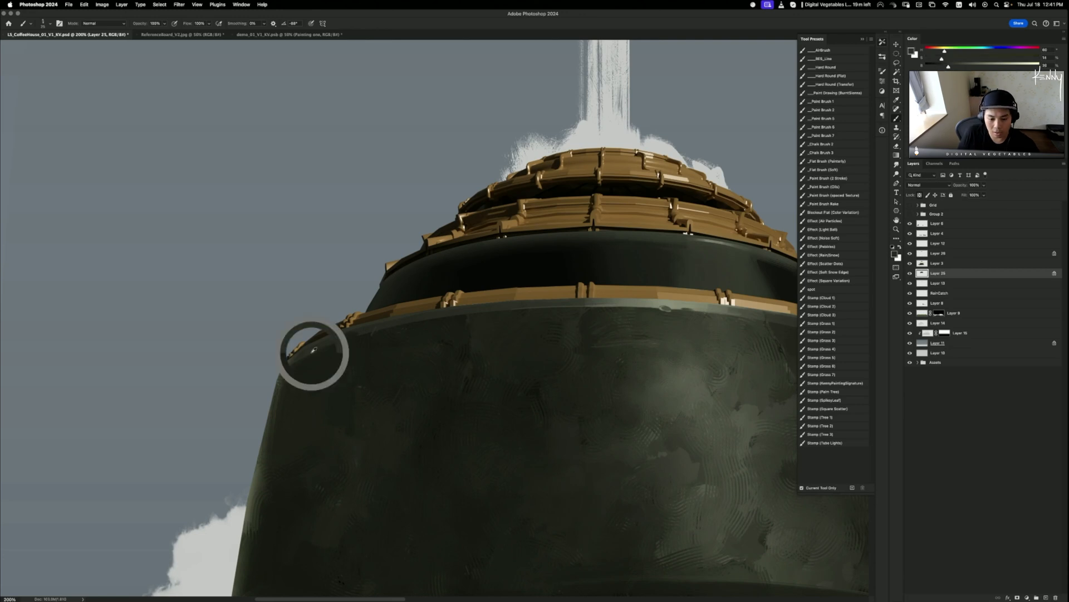
left_click(371, 328, "alt")
left_click(464, 350, "alt")
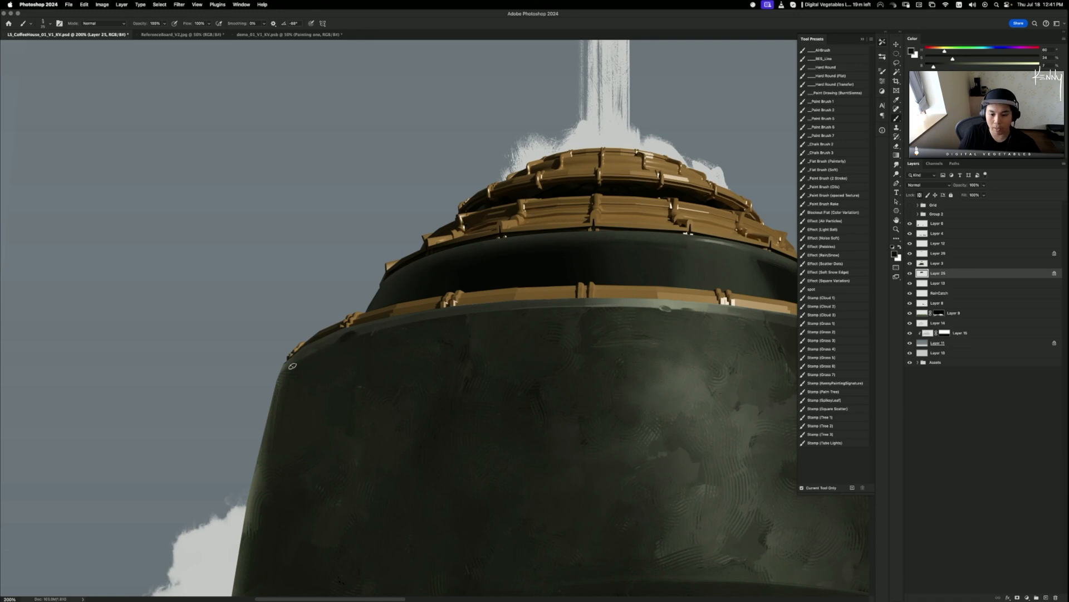
left_click_drag(320, 347, 291, 362, "alt")
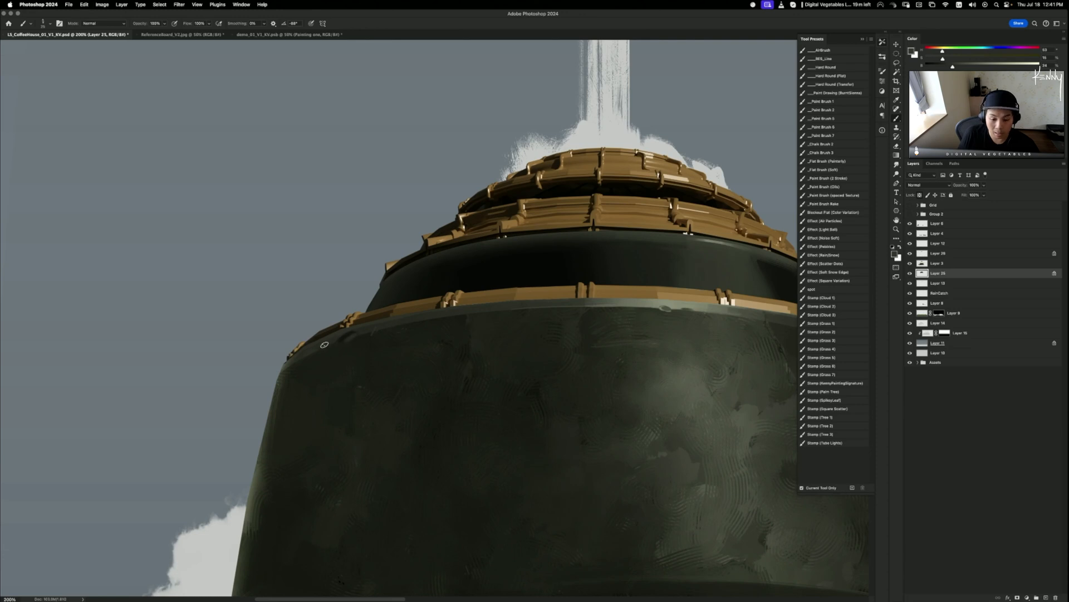
left_click_drag(351, 333, 346, 337, "alt")
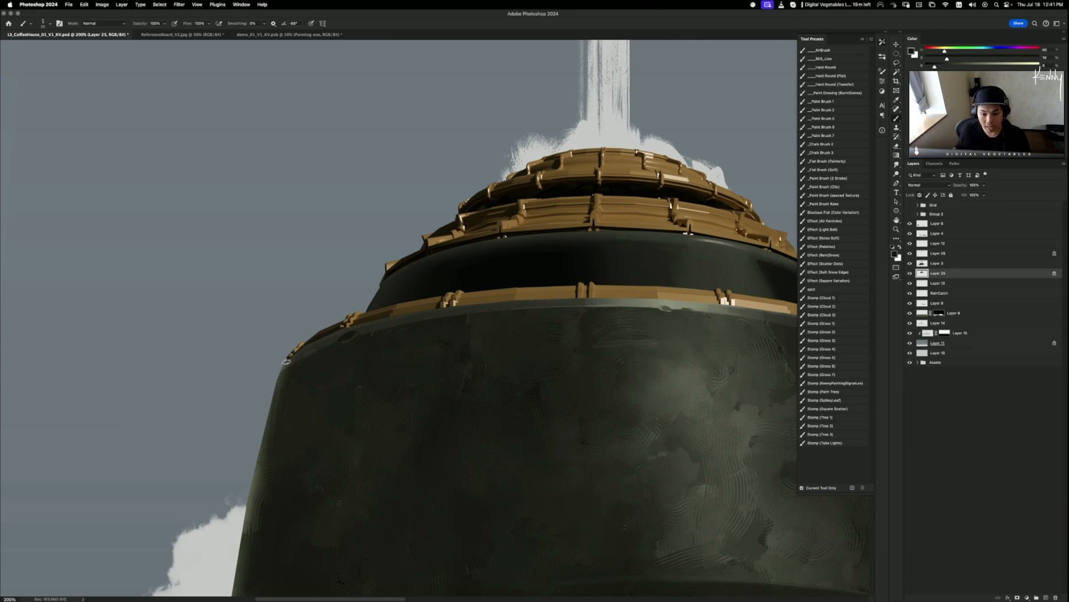
left_click(640, 305, "alt")
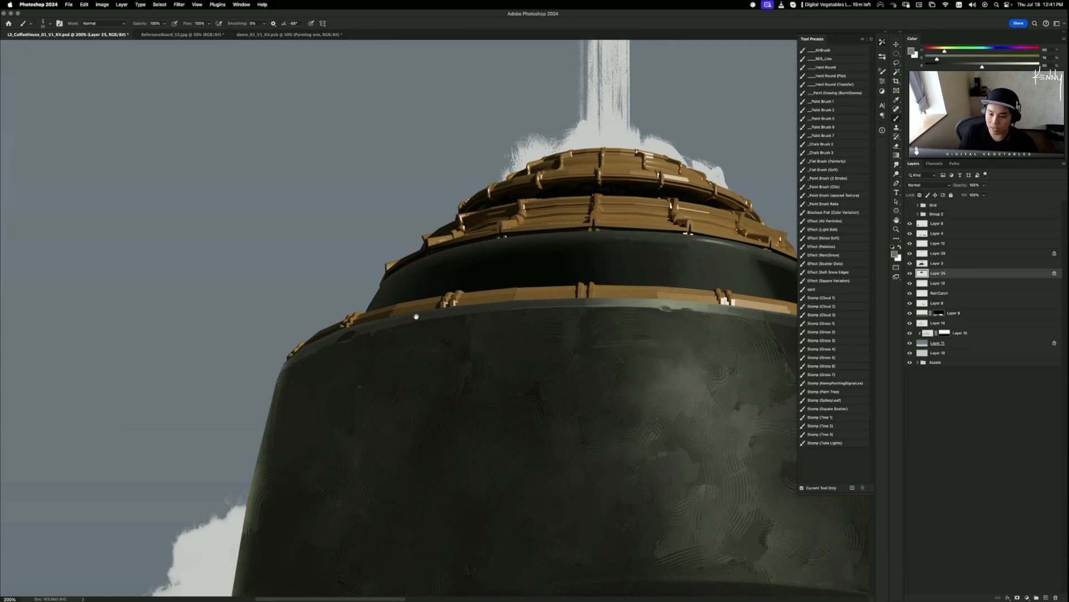
left_click_drag(406, 347, 457, 269)
key("r")
key("b")
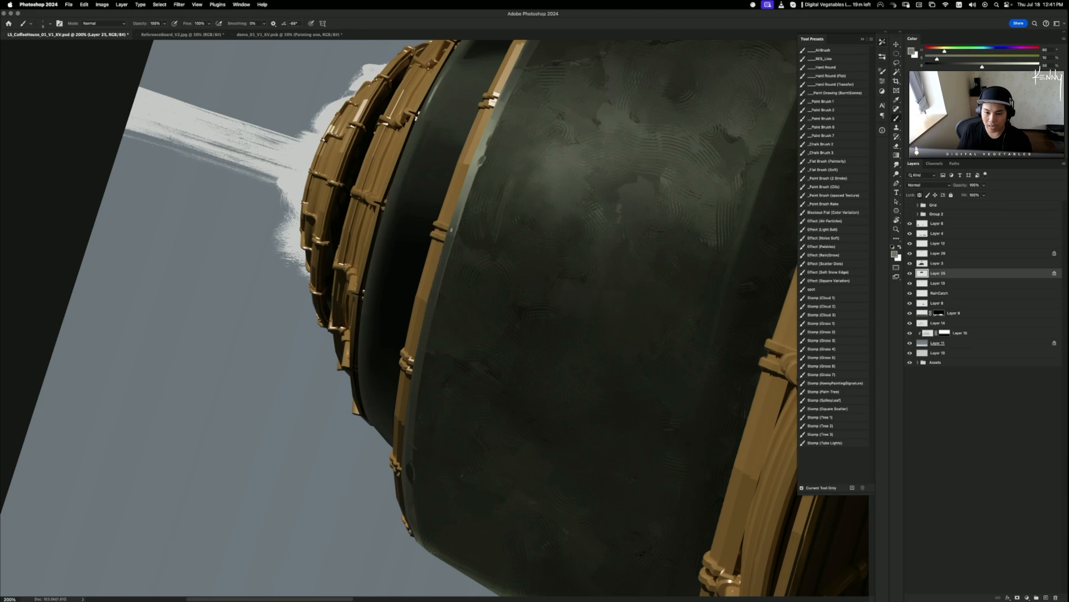
- Discard trial light glints along the dome's edge and turn the canvas view back upright
key("bracketleft")
key("bracketleft")
key("bracketleft")
key("bracketleft")
key("bracketleft")
left_click_drag(464, 213, 446, 270)
key("super+z")
left_click_drag(464, 209, 413, 448)
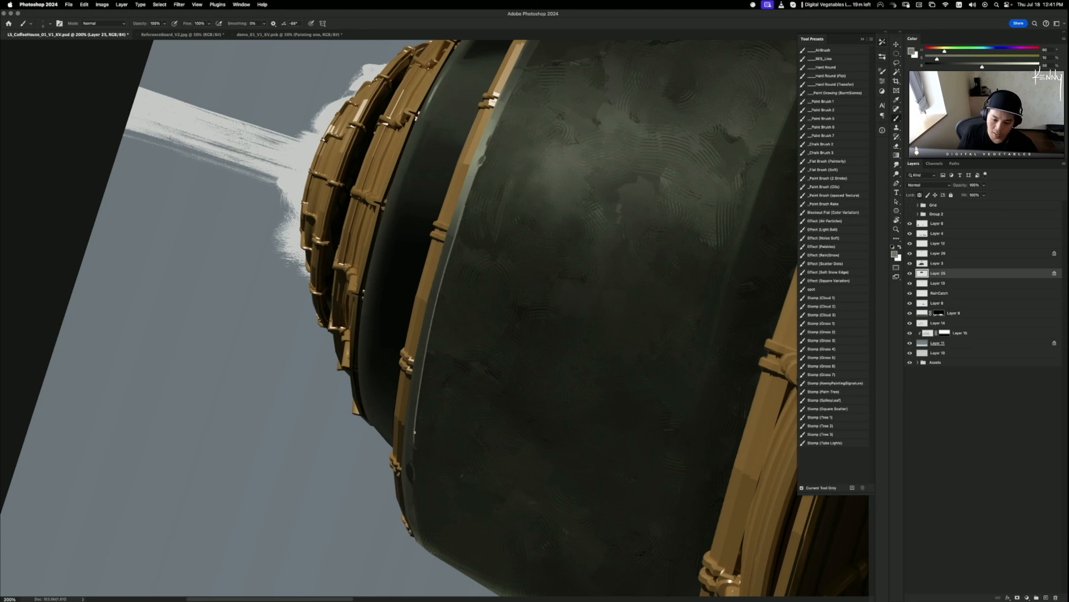
key("super+z")
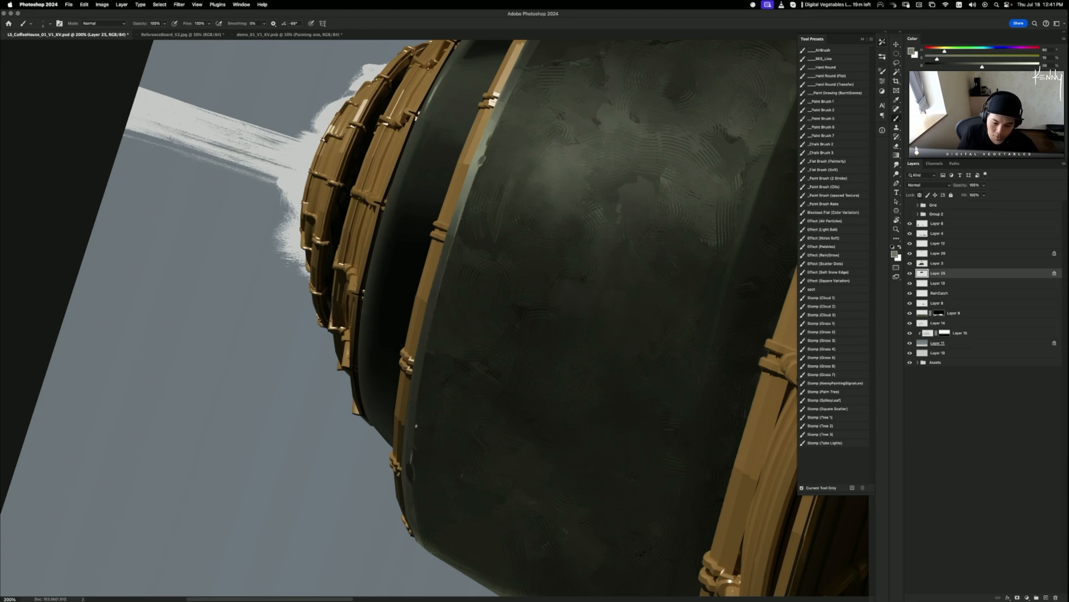
key("super+z")
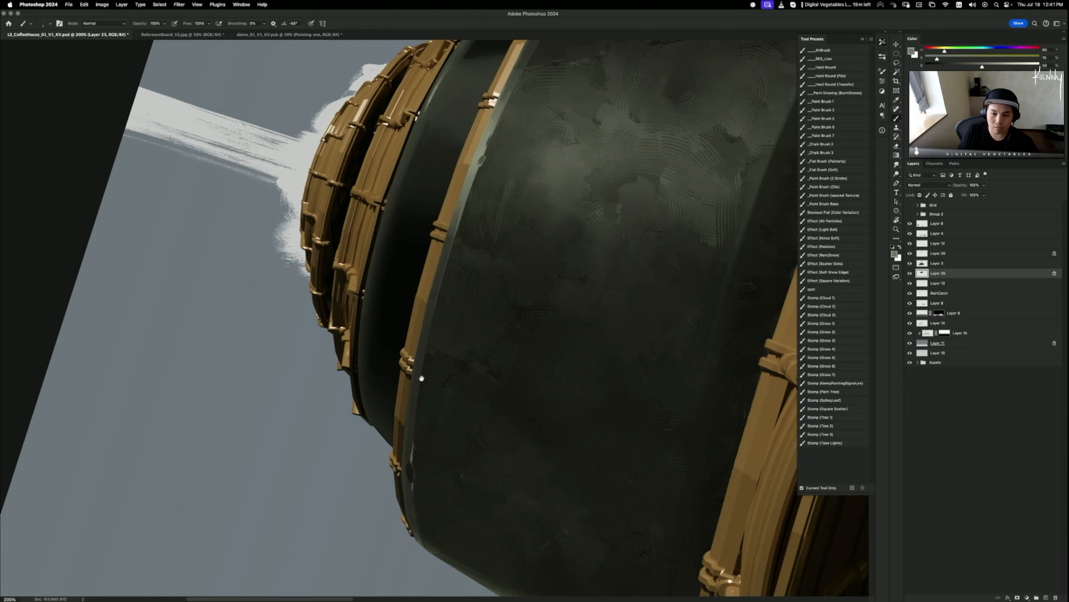
key("r")
left_click_drag(421, 378, 353, 462)
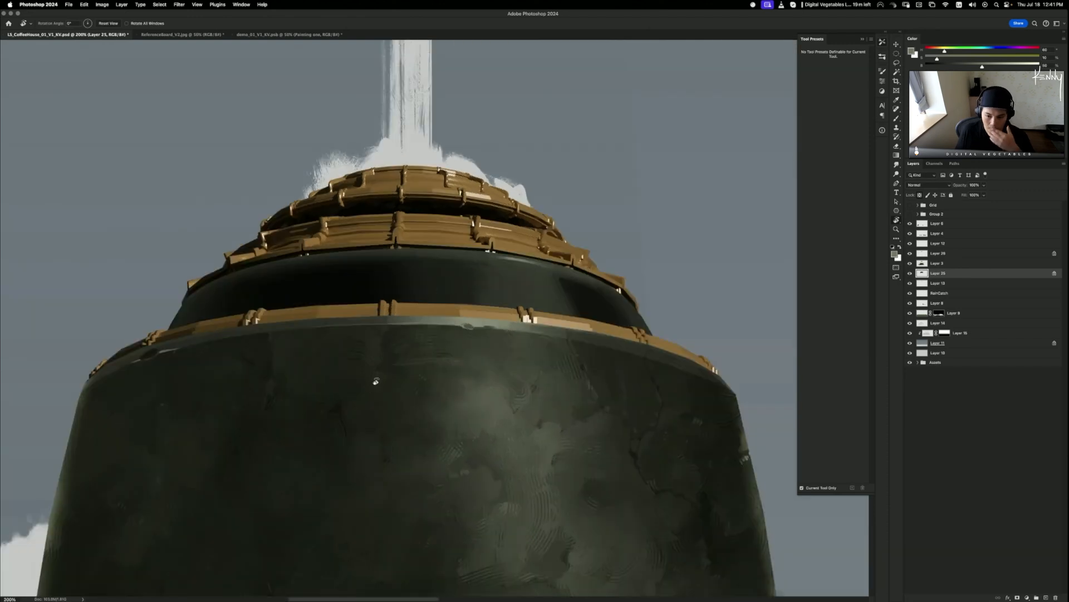
- Select the dark band's layer, sample its grey with a larger brush, and discard a test pale stroke
key("v")
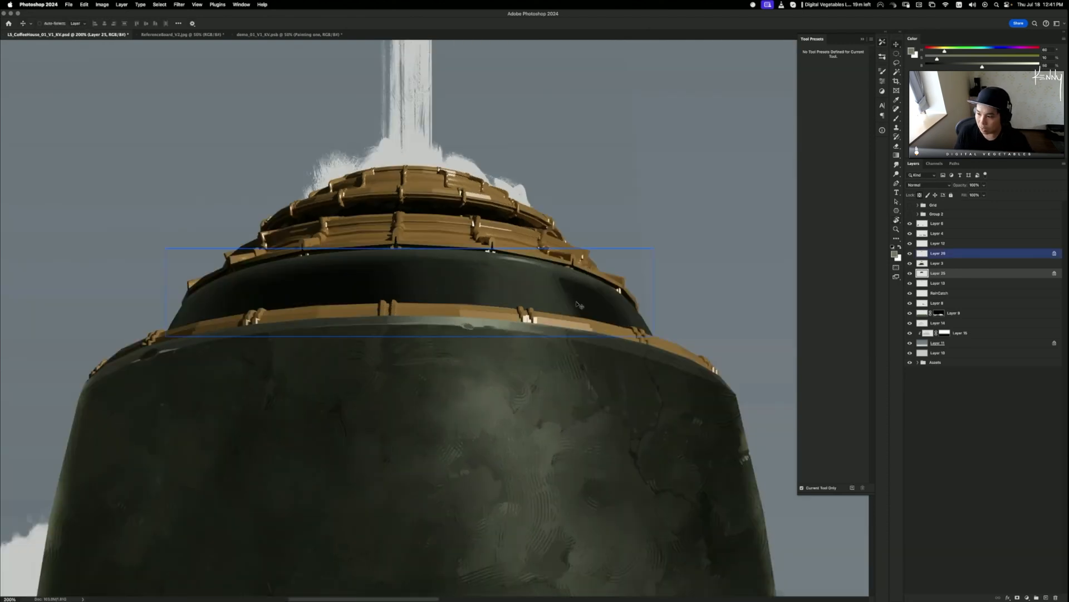
left_click(562, 298)
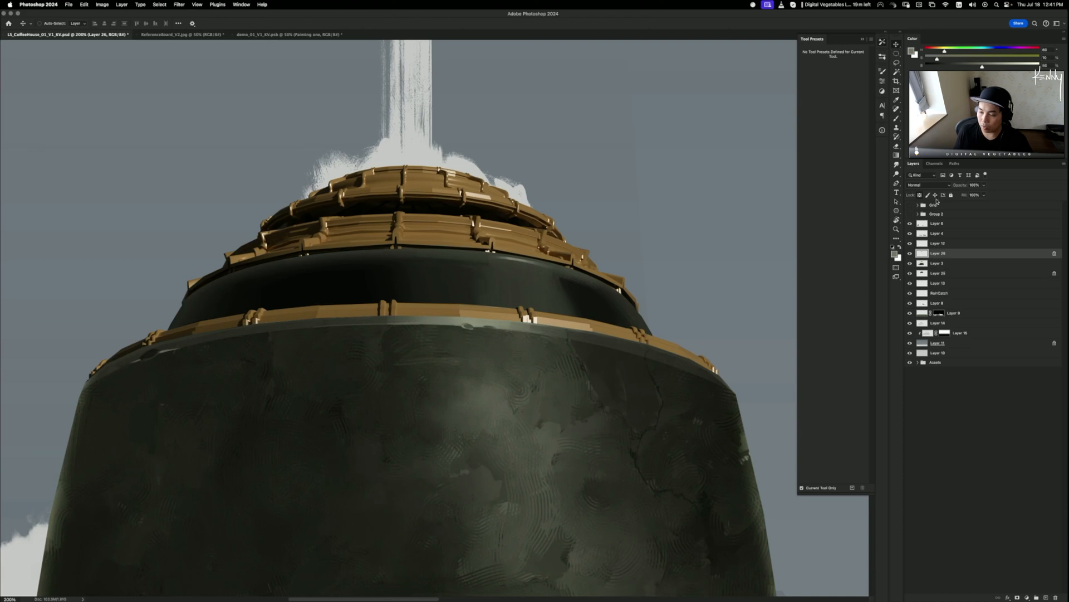
key("b")
left_click(561, 306, "alt")
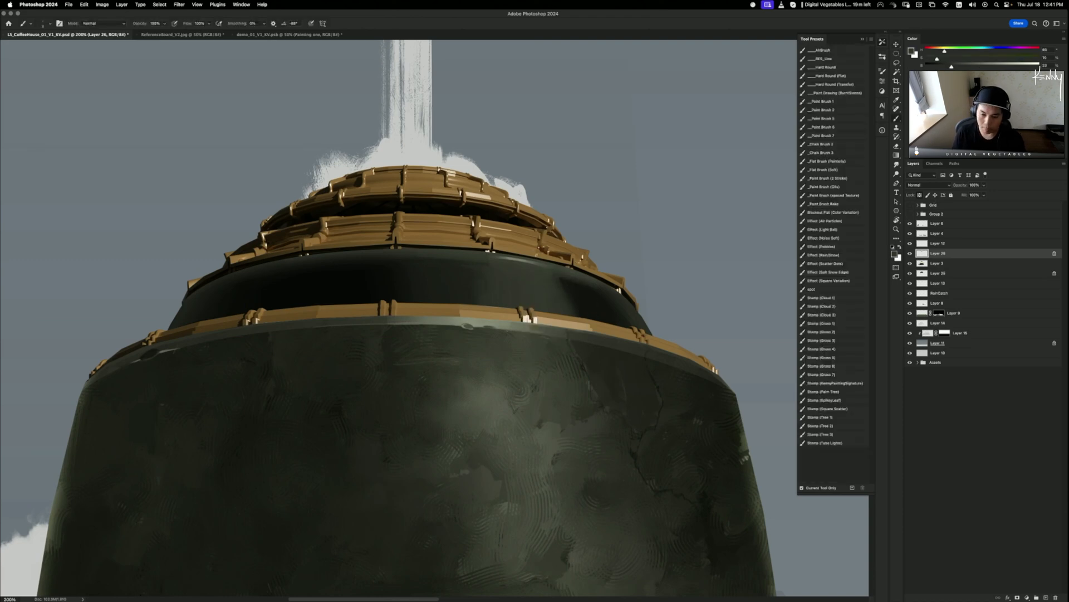
key("bracketright")
key("bracketright")
key("bracketright")
key("bracketright")
key("bracketright")
key("bracketright")
key("bracketright")
key("bracketright")
key("bracketright")
key("bracketright")
key("super+z")
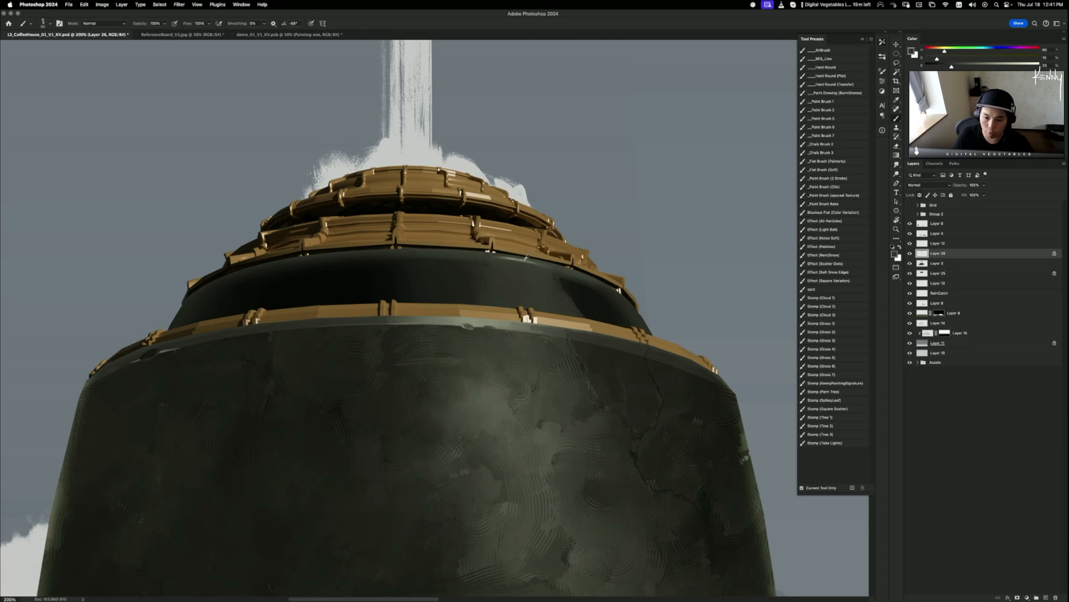
left_click(521, 260, "alt")
mouse_move(536, 282)
left_mouse_down()
mouse_move(552, 337)
mouse_move(530, 278)
mouse_move(564, 340)
left_mouse_up()
key("super+z")
key("super+z")
- Repaint a wider pale highlight stroke on the dark band, sampling darker and grey-green tones
left_click(561, 304, "alt")
mouse_move(547, 282)
left_mouse_down()
mouse_move(570, 329)
mouse_move(547, 281)
mouse_move(543, 312)
left_mouse_up()
left_click(520, 282, "alt")
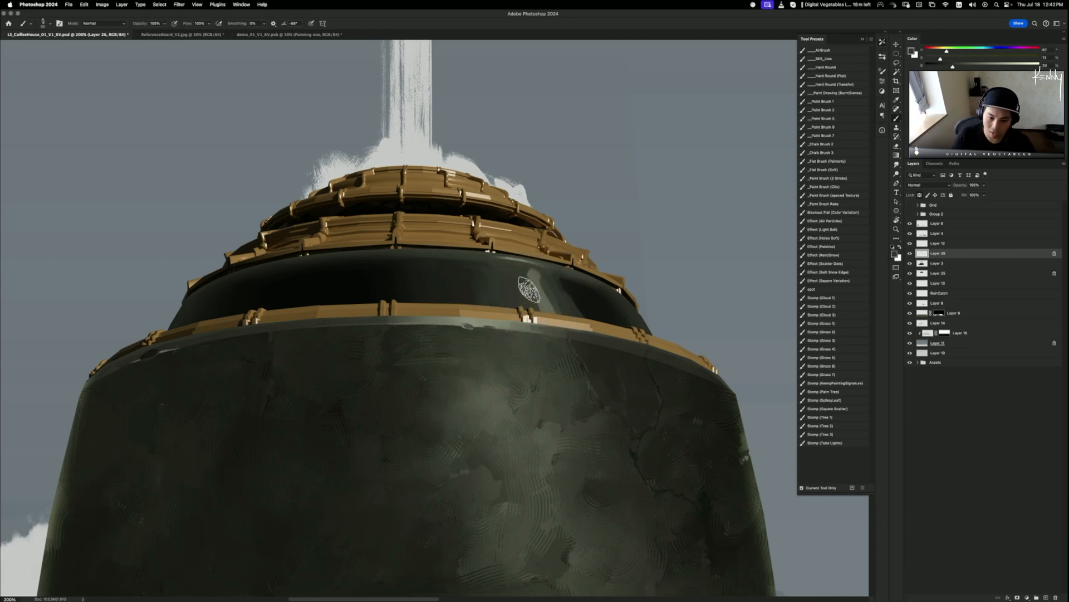
left_click_drag(491, 273, 556, 270)
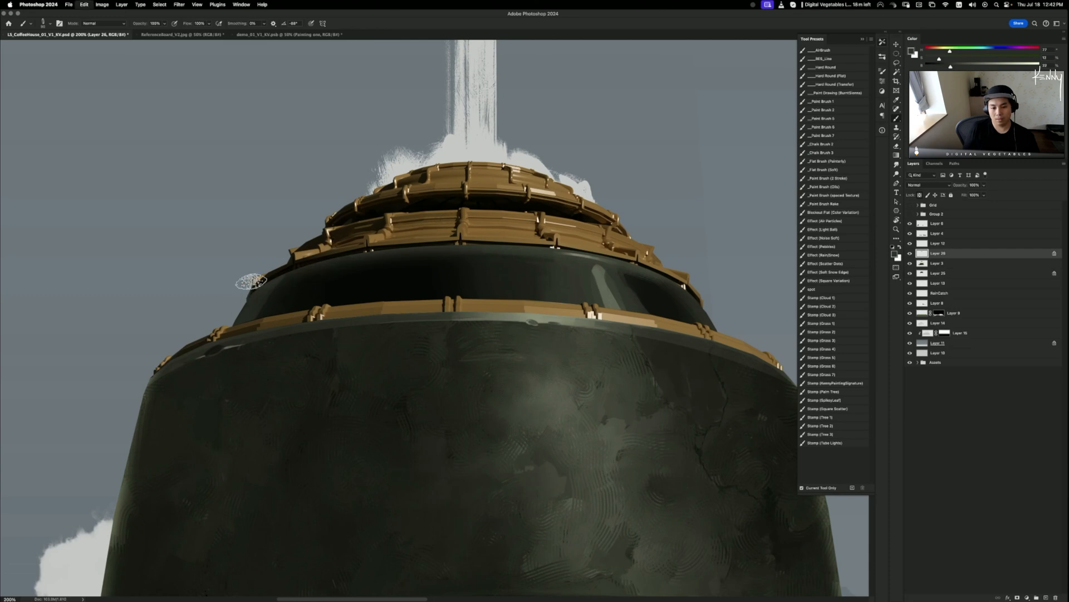
left_click(304, 283, "alt")
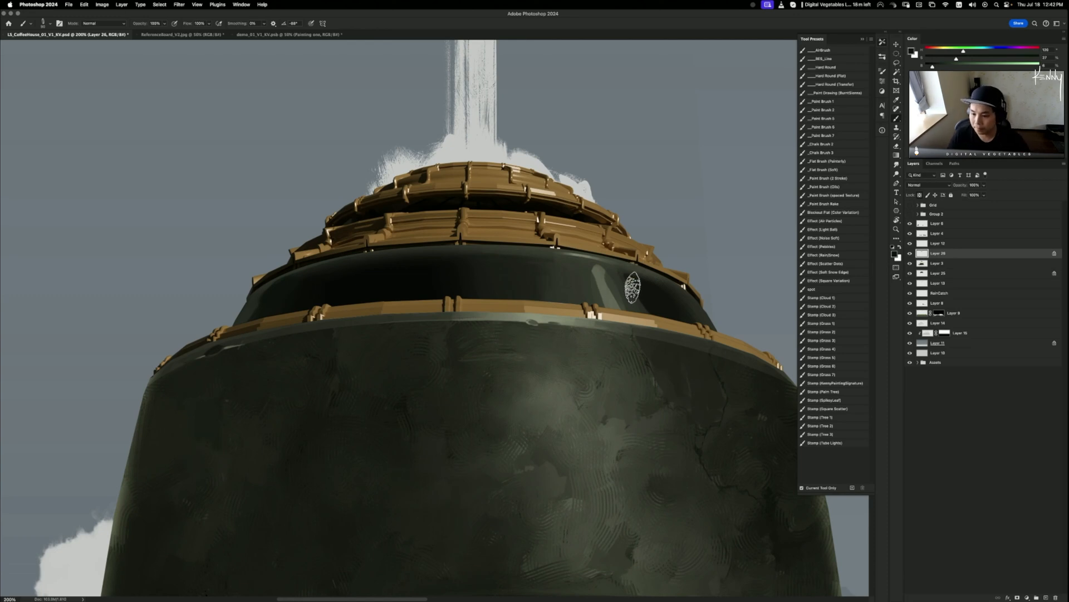
left_click(616, 262, "alt")
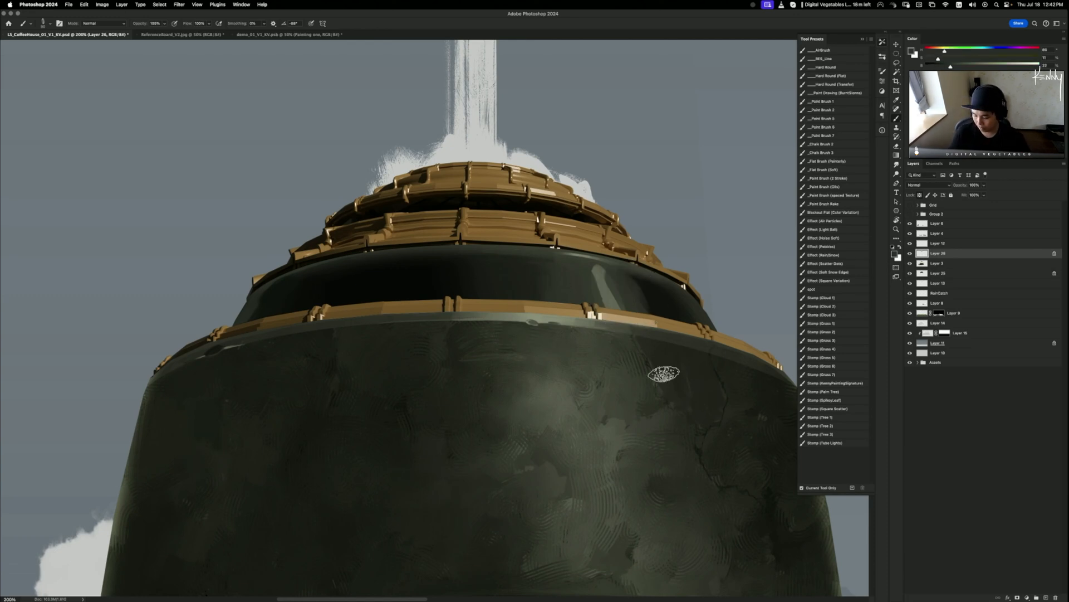
key("super+minus")
key("super+minus")
key("super+minus")
key("super+minus")
- Paint a white glint along the dark band's right side at 200% zoom, replacing a first attempt
key("super+plus")
key("super+plus")
key("super+plus")
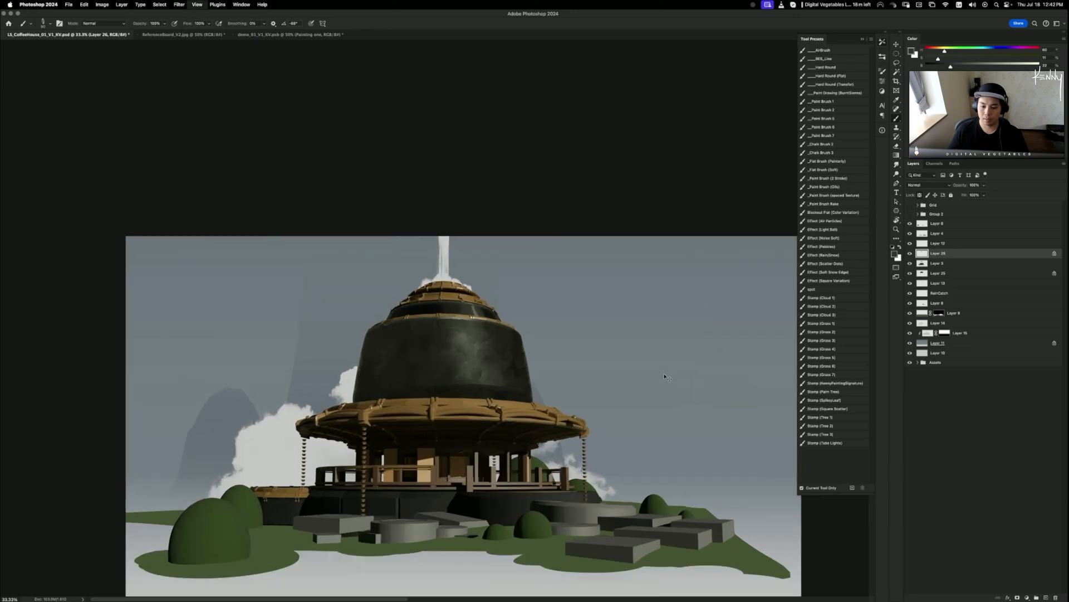
key("x")
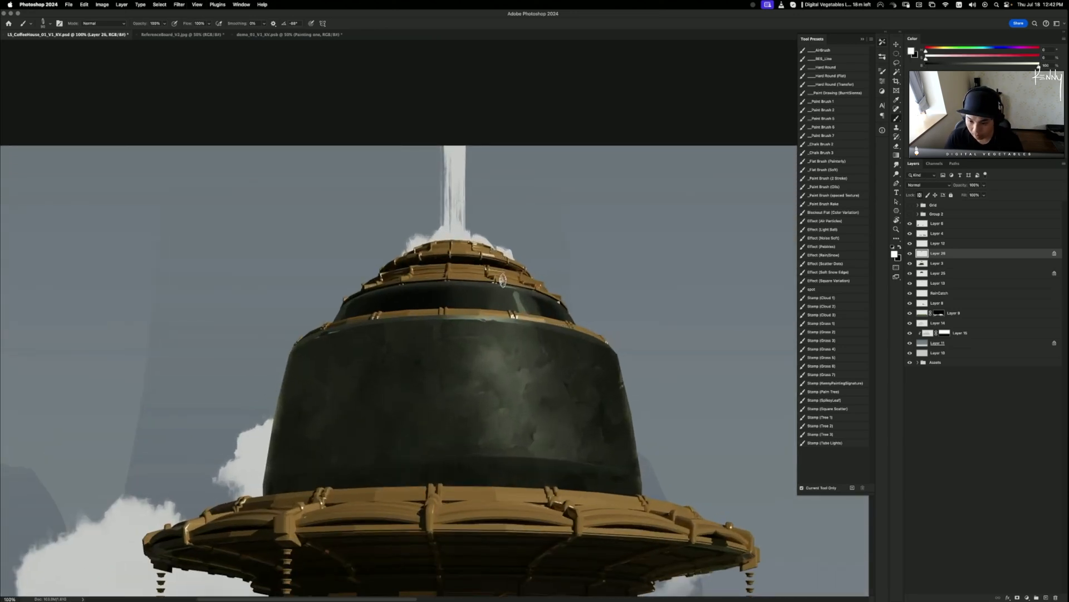
left_click_drag(516, 293, 521, 307)
key("super+z")
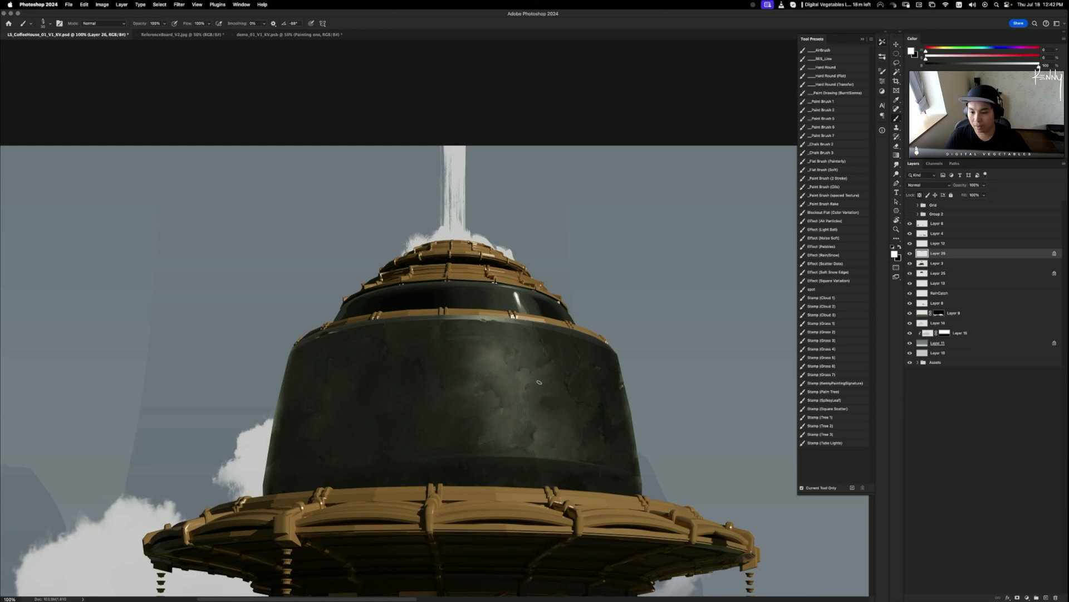
left_click_drag(542, 357, 440, 342)
key("super+plus")
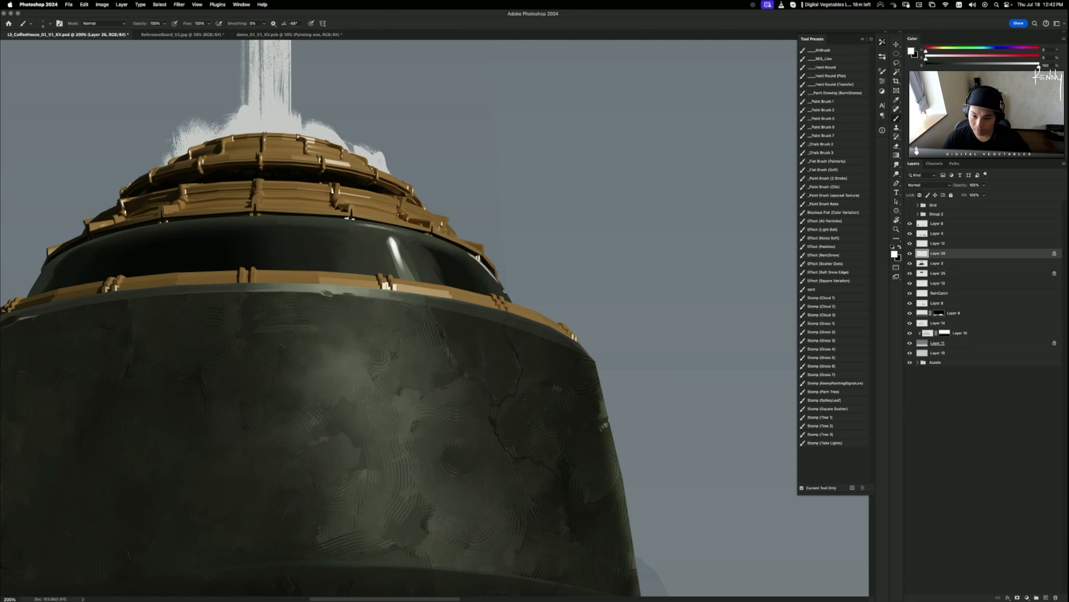
left_click_drag(482, 264, 498, 280)
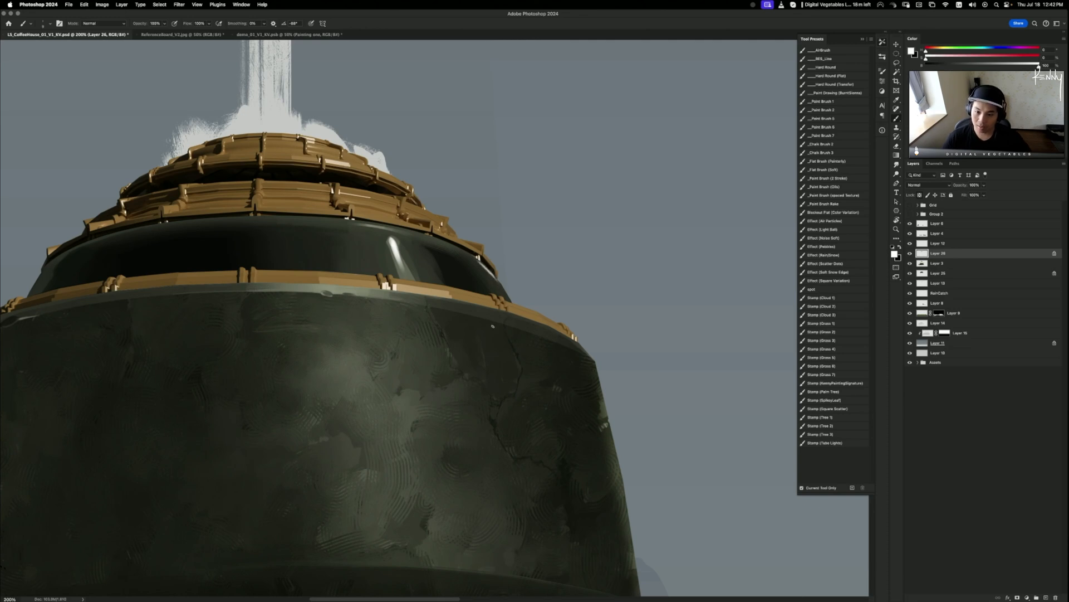
left_click_drag(345, 268, 636, 420)
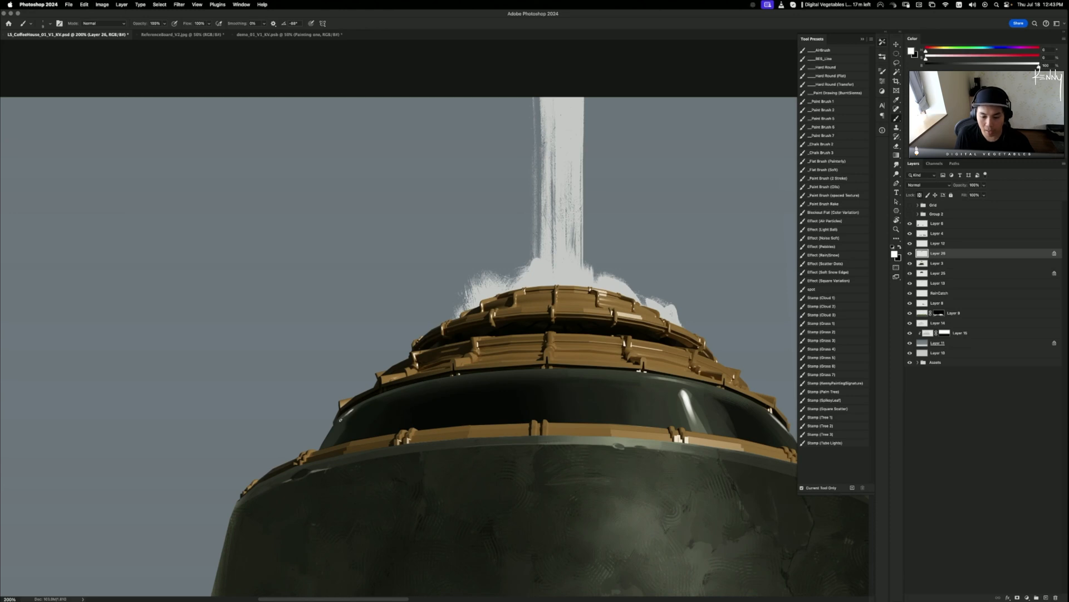
- Brush a short dark green stroke on the dome's right edge and a lighter streak beside the highlight
scroll(470, 374, "right", 5)
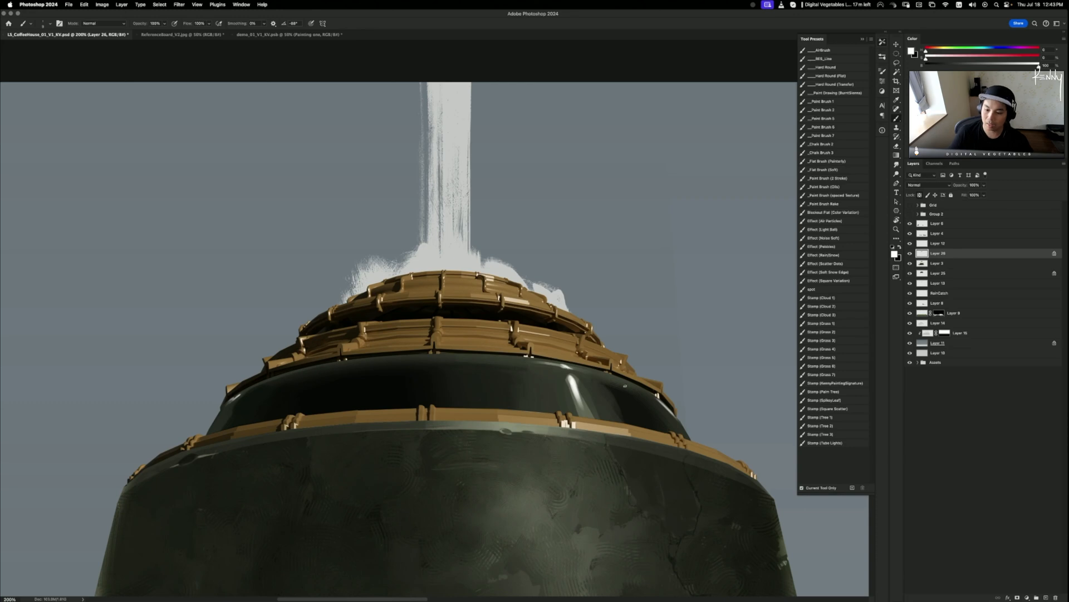
left_click_drag(608, 484, 595, 404)
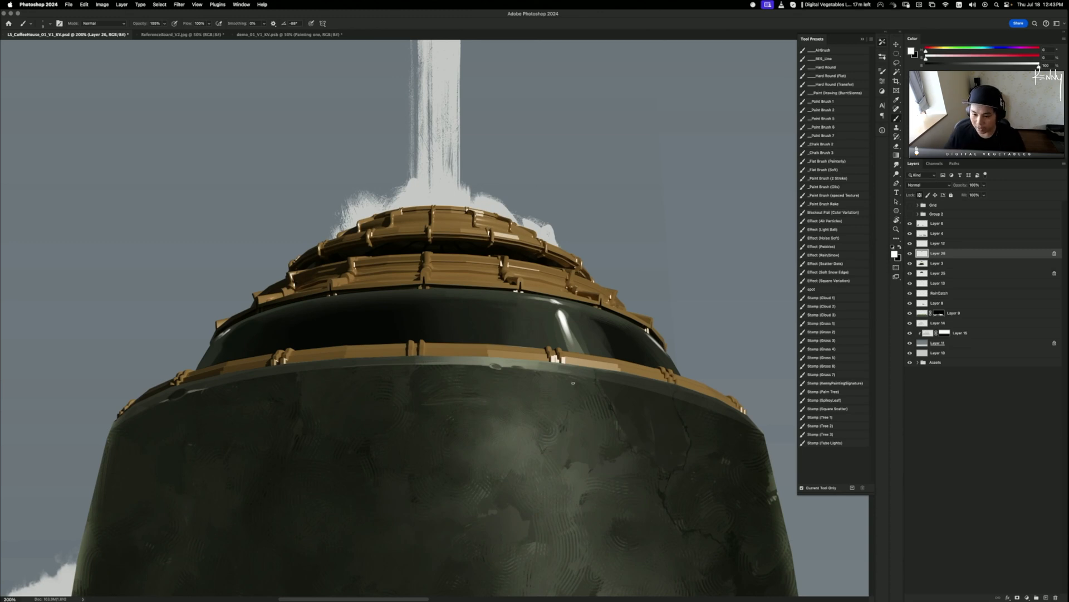
left_click(626, 323, "alt")
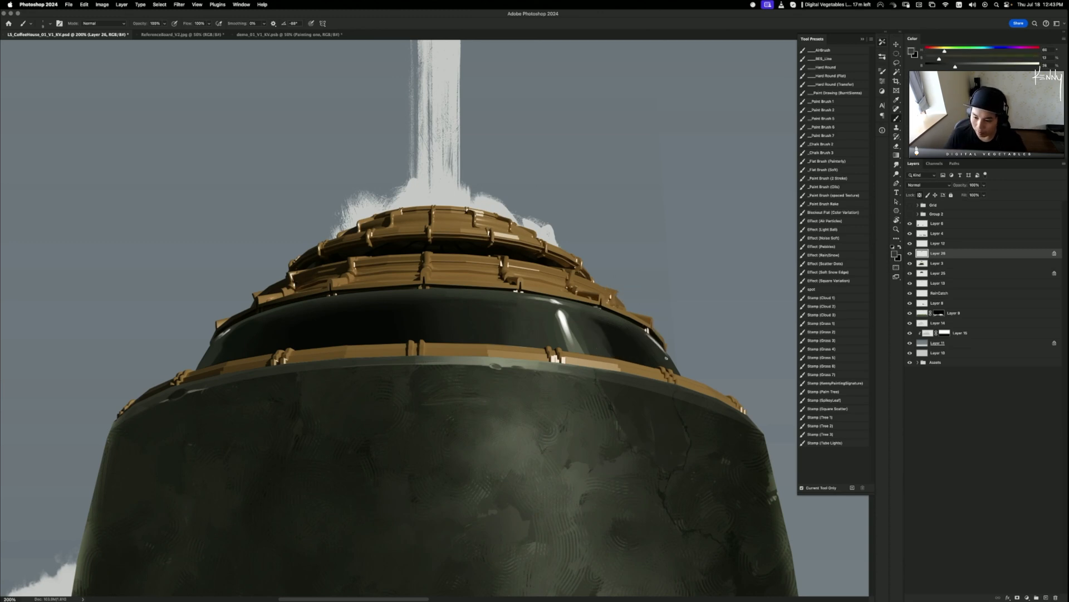
left_click(666, 353, "alt")
left_click_drag(663, 350, 648, 333)
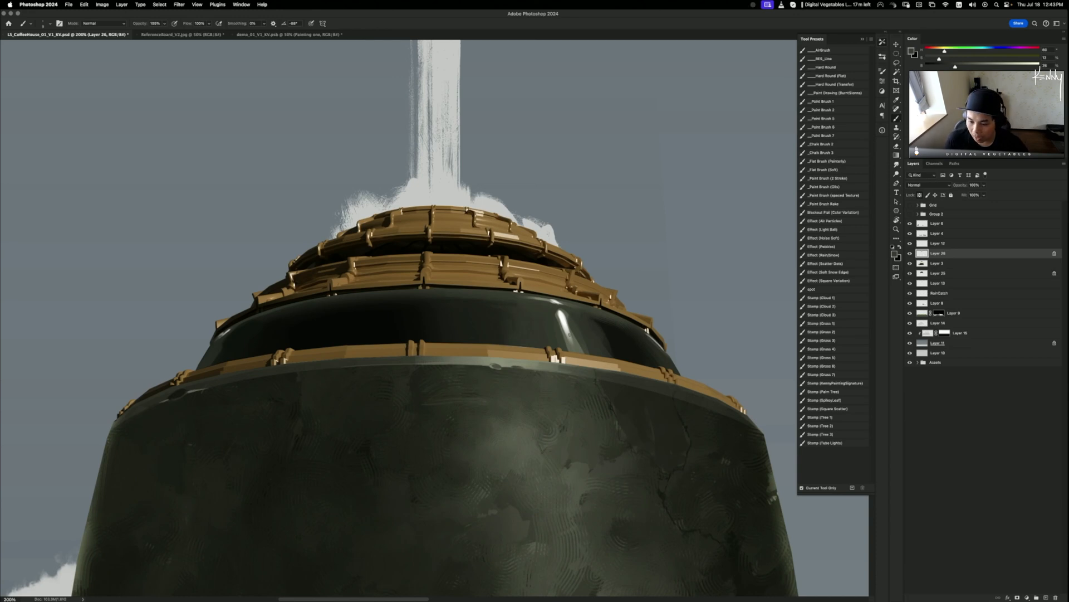
left_click(580, 349, "alt")
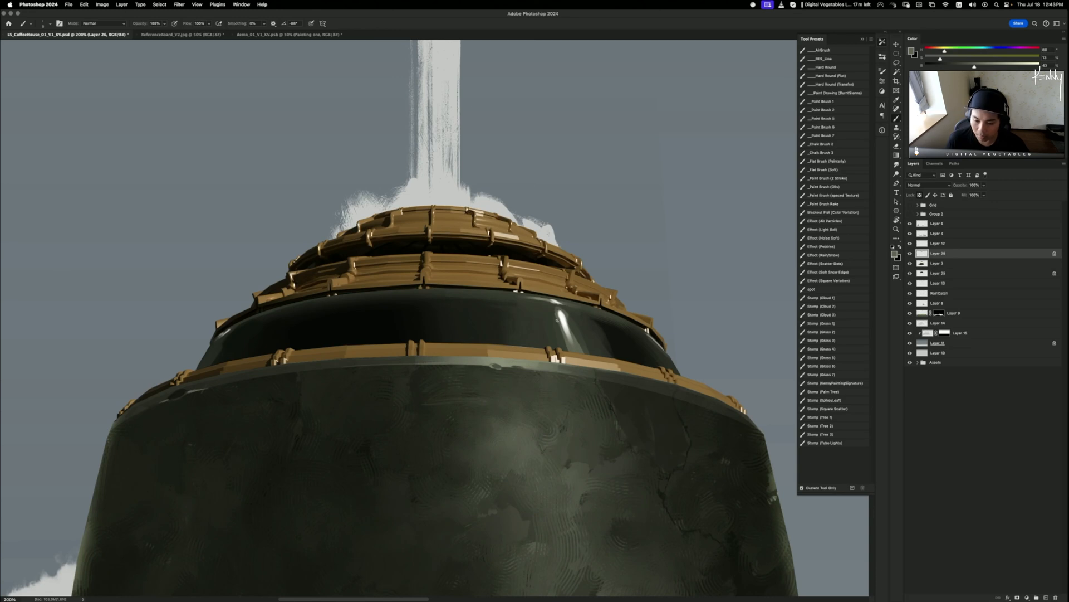
mouse_move(569, 318)
left_mouse_down()
mouse_move(578, 344)
mouse_move(575, 331)
left_mouse_up()
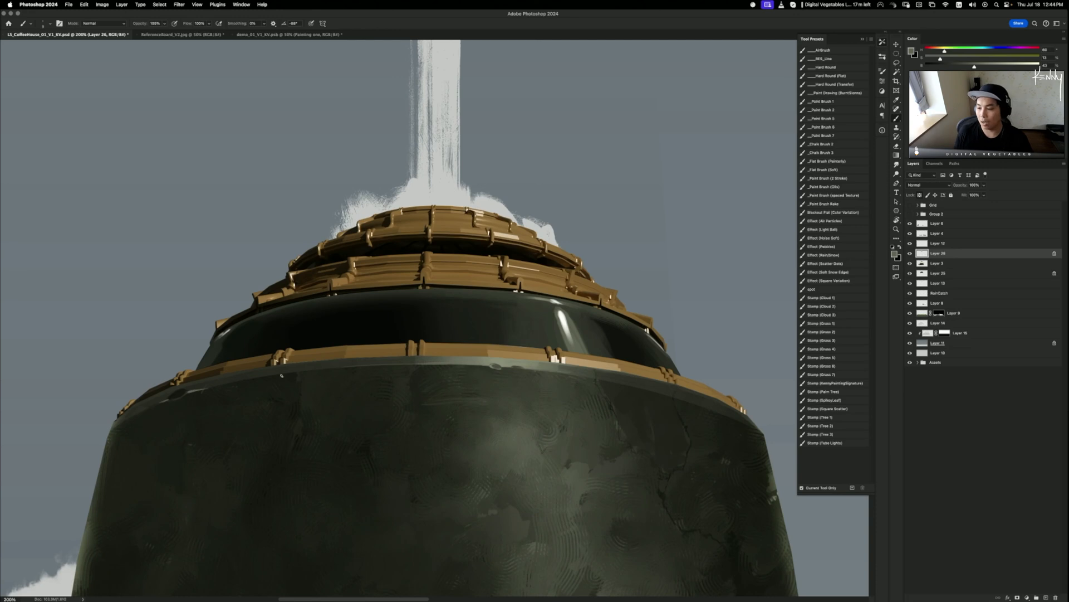
- Smudge the highlight streak further down the dark band with a size 15 Smudge brush
key("r")
left_click_drag(218, 339, 241, 323)
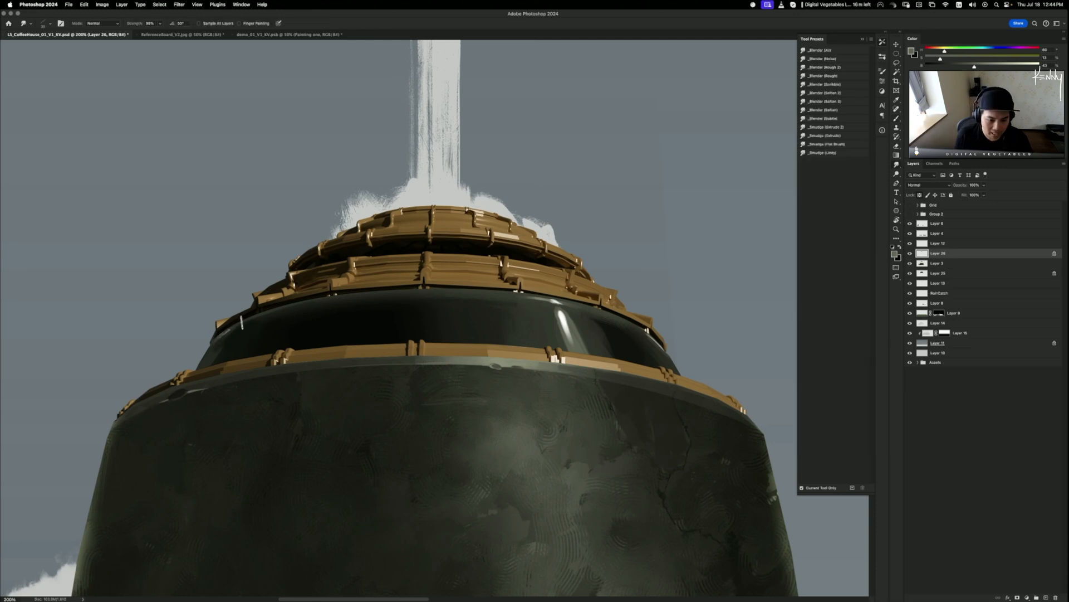
key("super+z")
key("super+z")
key("bracketleft")
key("bracketleft")
key("bracketleft")
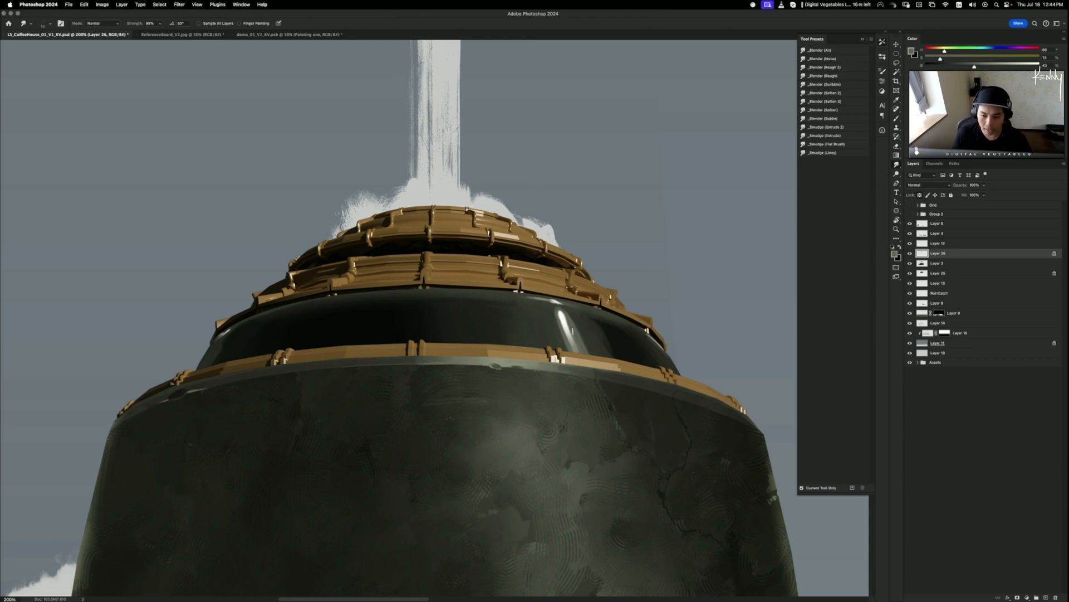
left_click_drag(572, 331, 582, 352)
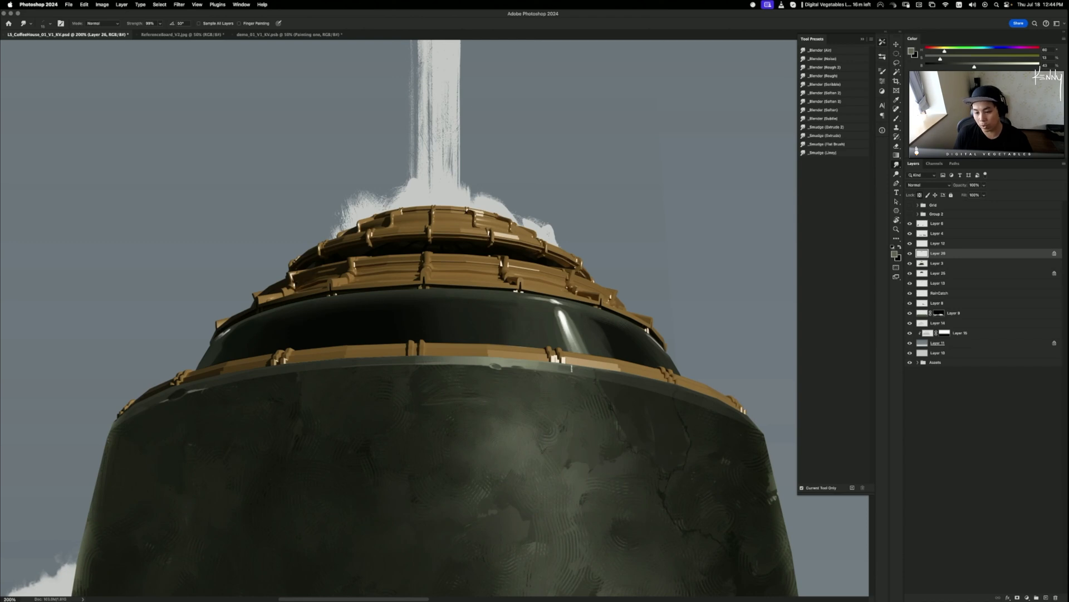
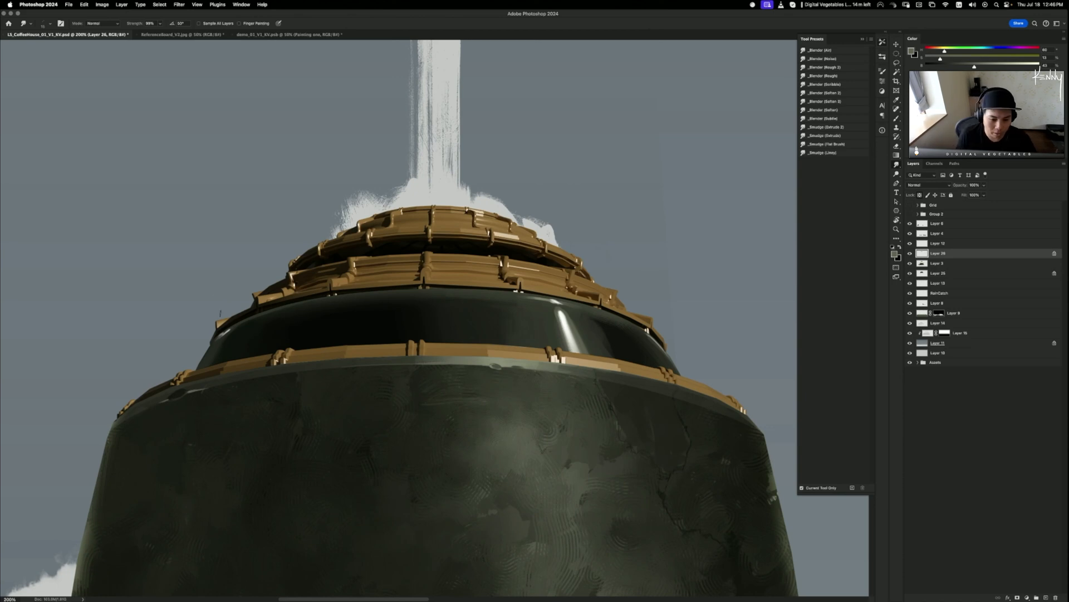
- Redo the smudge on the dome's left-edge highlight, then paint sampled dark over the glass band's left end
key("super+z")
left_click_drag(230, 327, 216, 341)
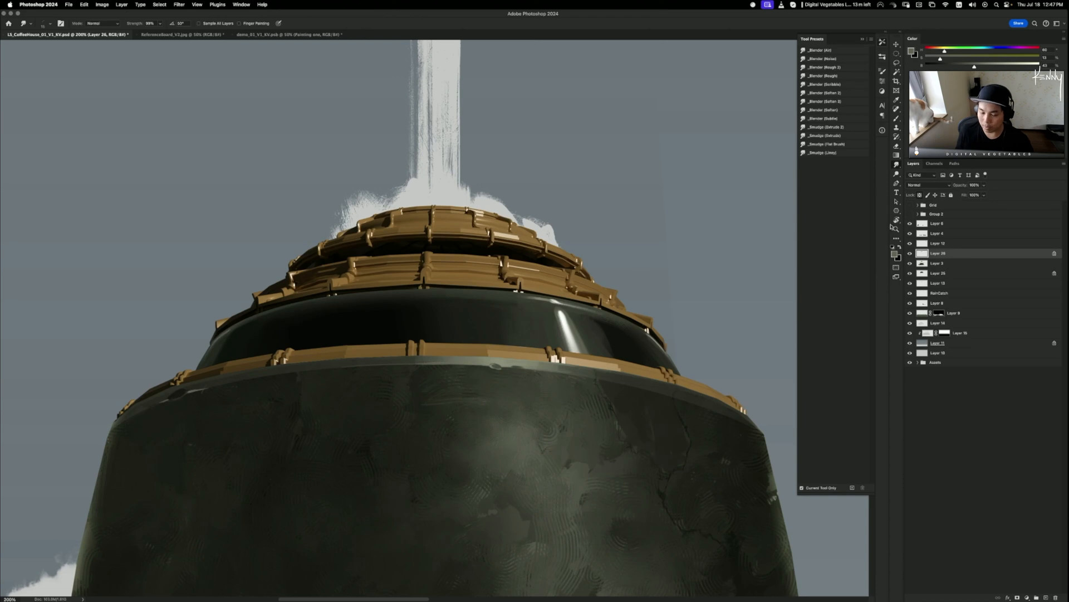
key("b")
left_click(454, 316, "alt")
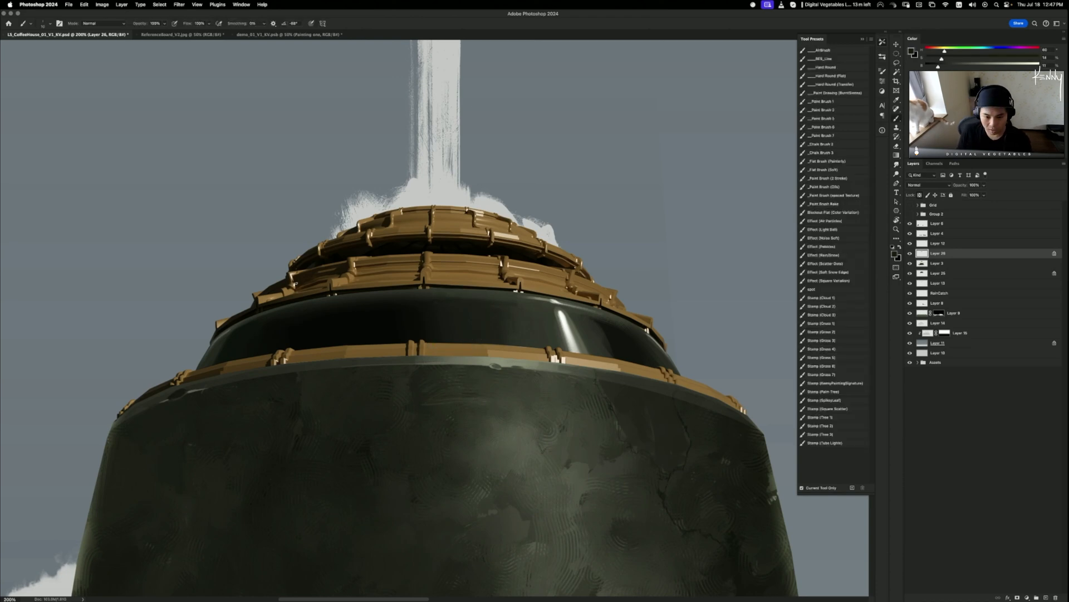
key("bracketright")
key("bracketright")
key("bracketright")
key("bracketright")
key("bracketright")
key("bracketright")
key("bracketright")
key("bracketright")
key("bracketright")
key("bracketright")
key("bracketright")
key("bracketright")
key("bracketright")
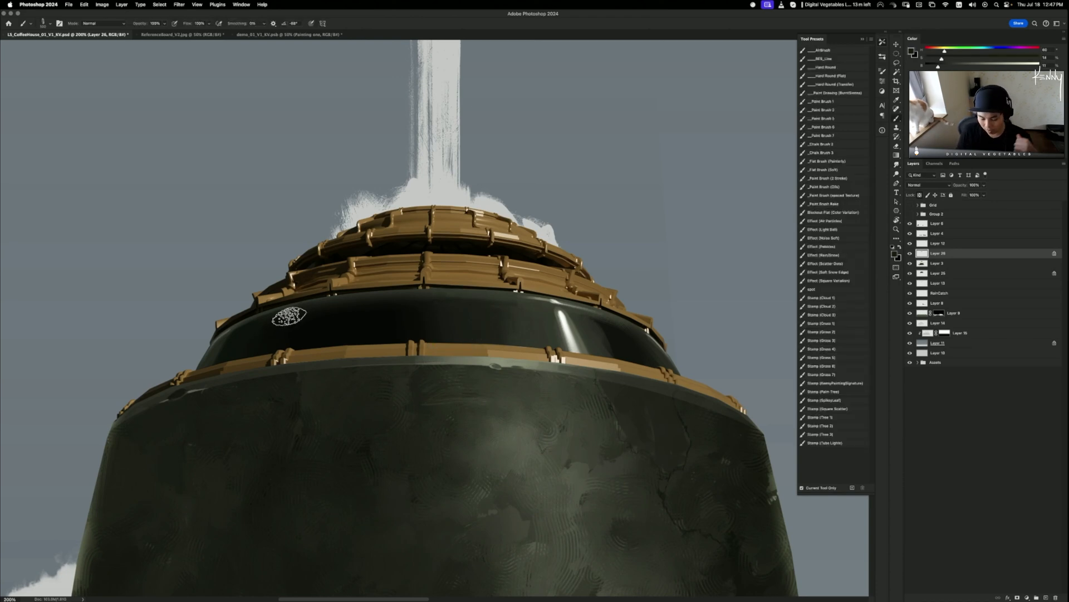
left_click_drag(288, 320, 249, 375)
key("super+z")
key("super+z")
left_click_drag(312, 306, 229, 351)
key("super+z")
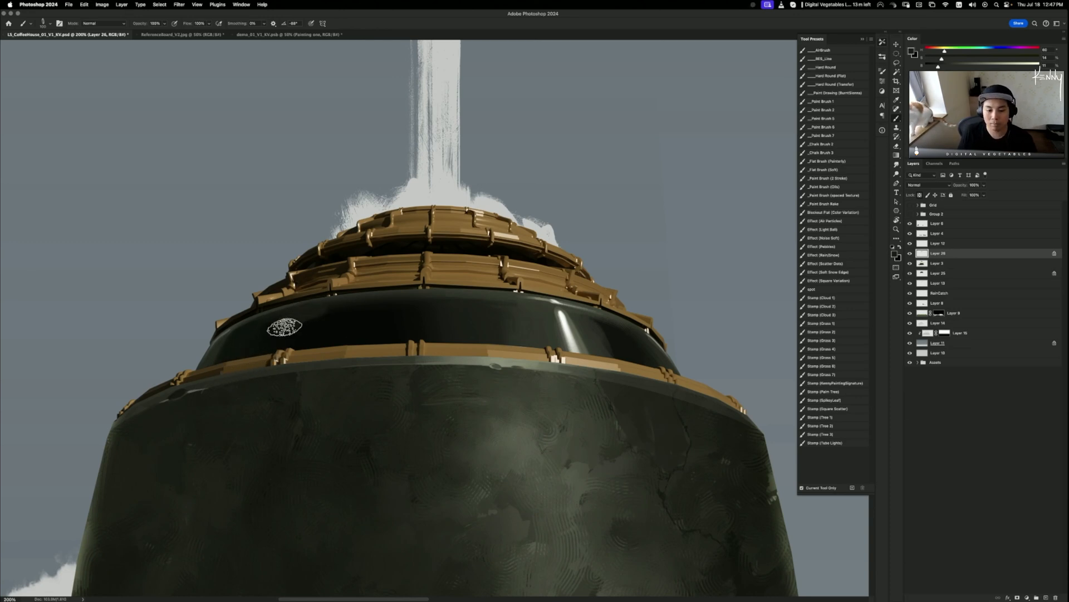
- Sample the band's near-black, then set Layer 25's Levels black input to 13
left_click(341, 318, "alt")
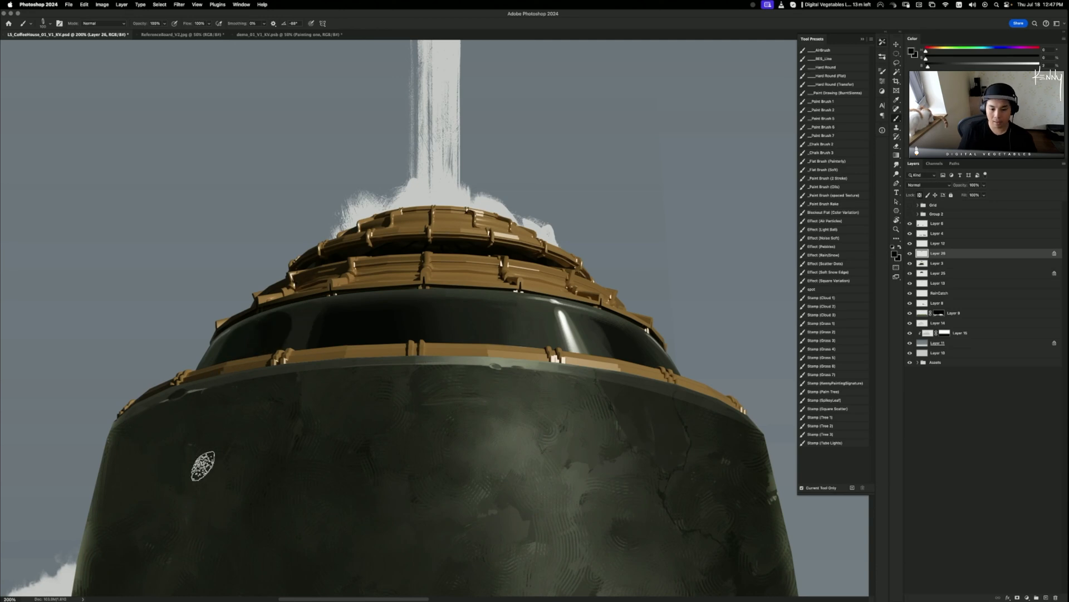
scroll(203, 466, "down", 5)
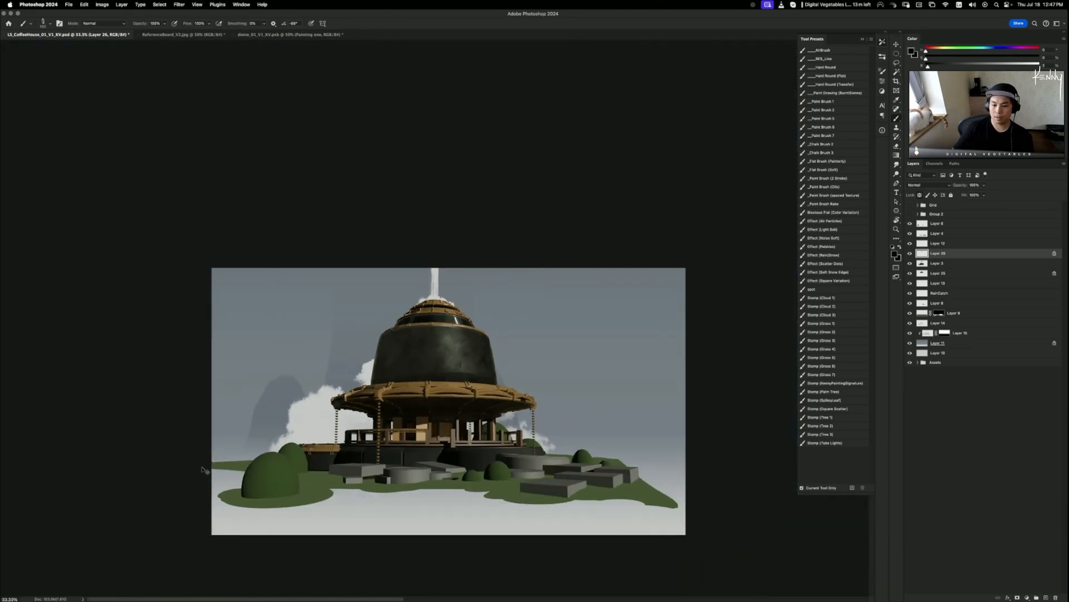
key("super+plus")
key("super+plus")
key("super+plus")
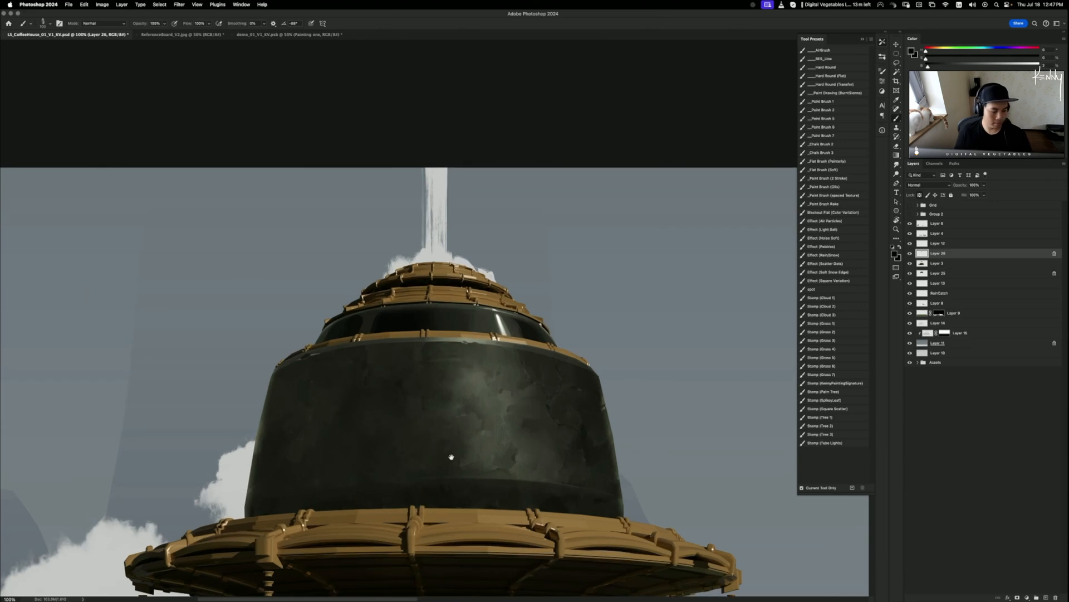
left_click_drag(406, 425, 436, 409)
key("super+minus")
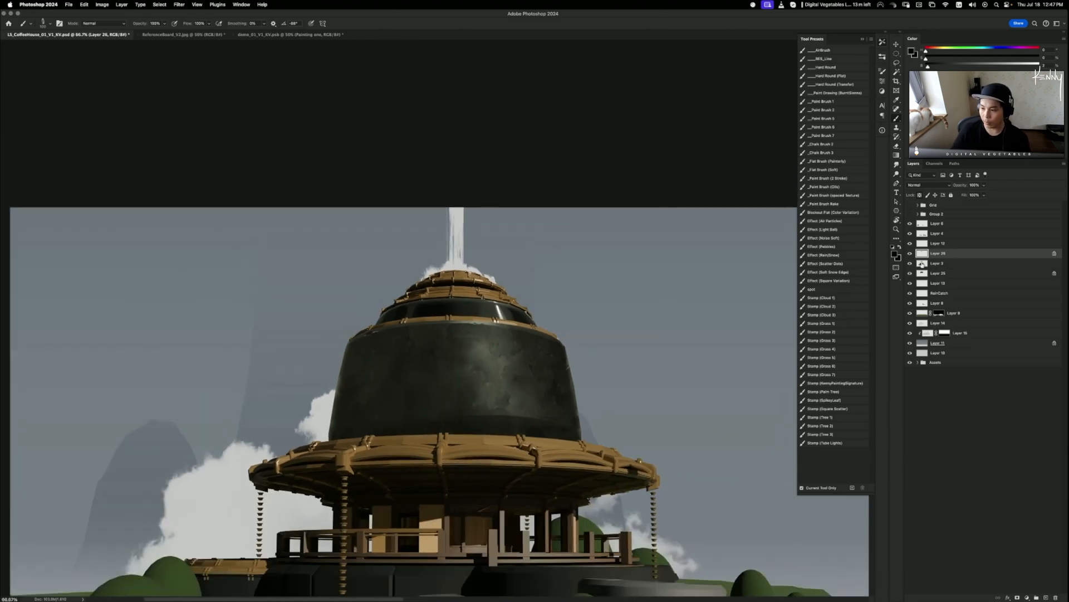
left_click(938, 273)
key("super+l")
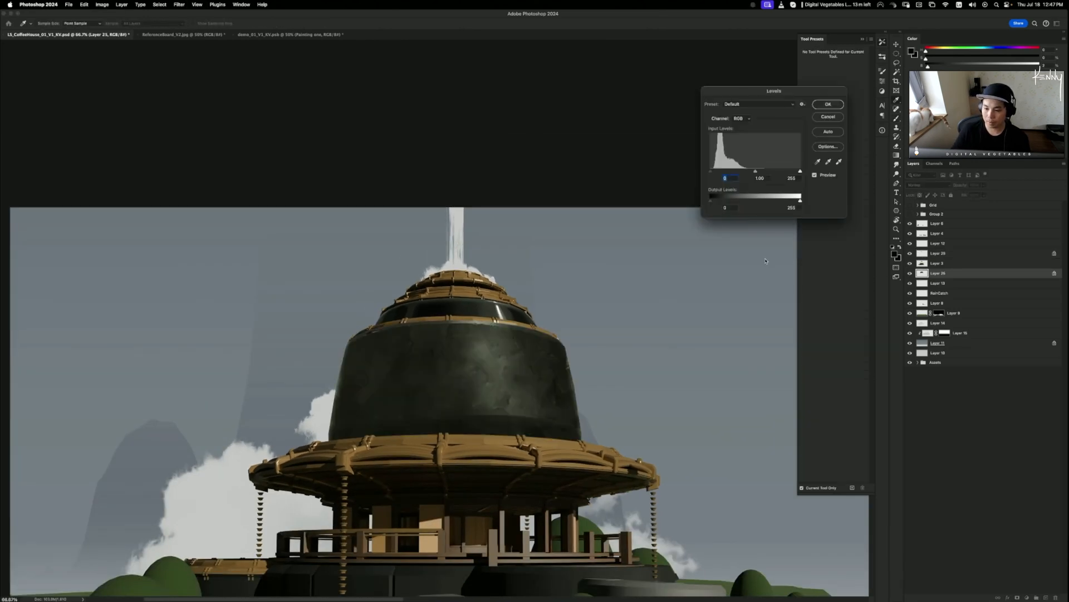
left_click_drag(714, 172, 716, 173)
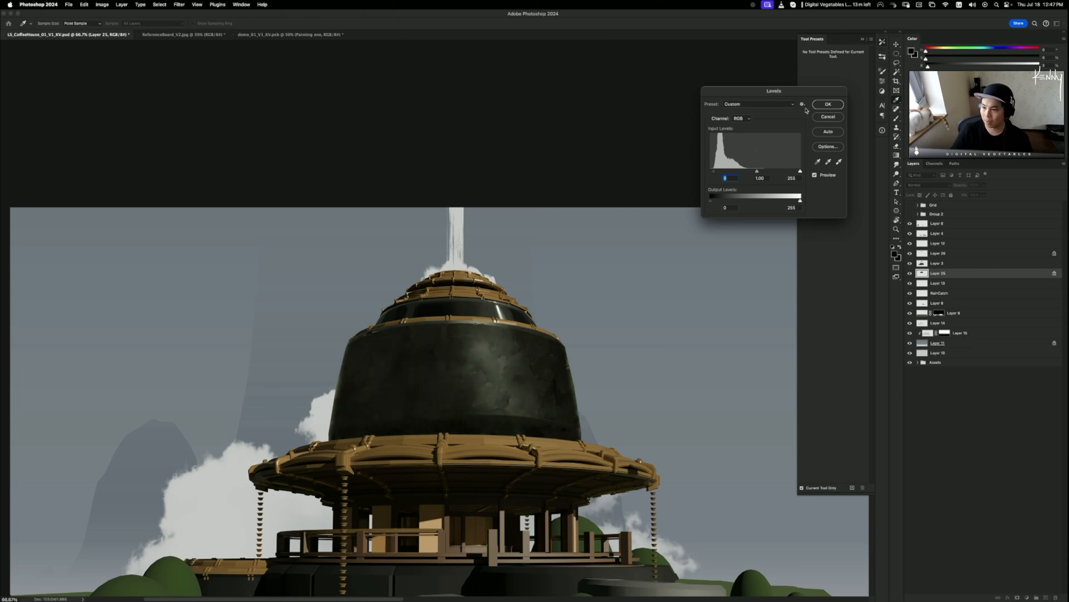
left_click(828, 107)
- Return to the Brush on Layer 3, framing the dome's top bands at 200%
key("b")
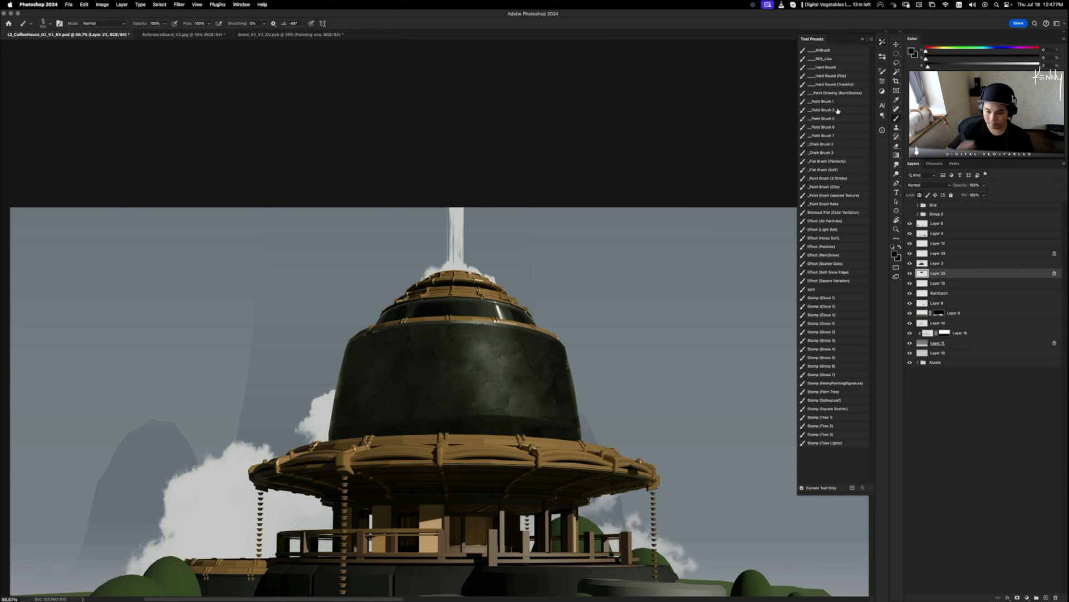
key("super+equal")
key("super+equal")
key("super+equal")
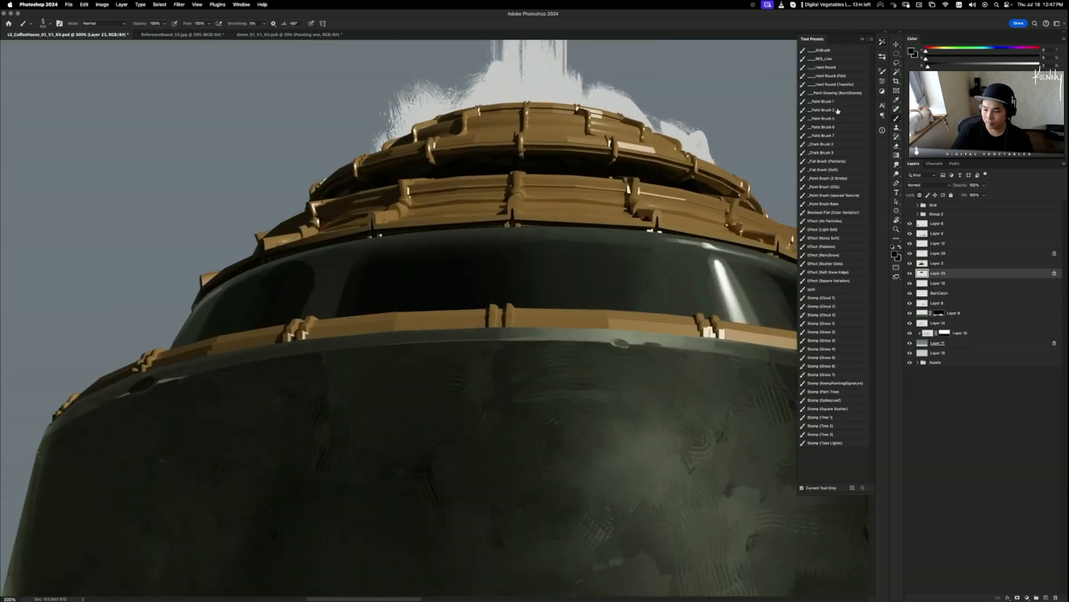
key("super+minus")
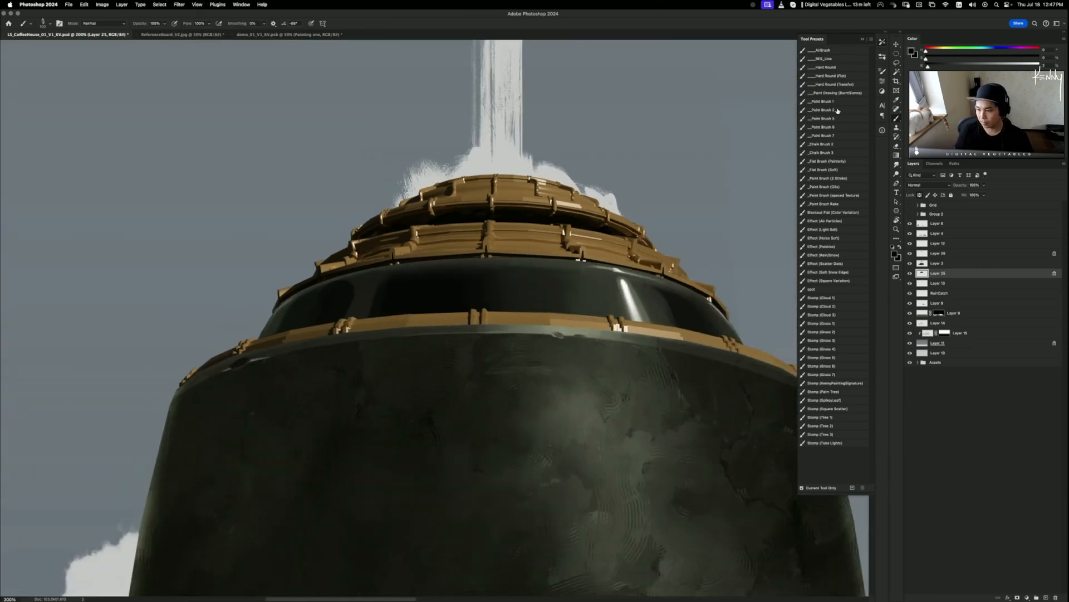
left_click(919, 263)
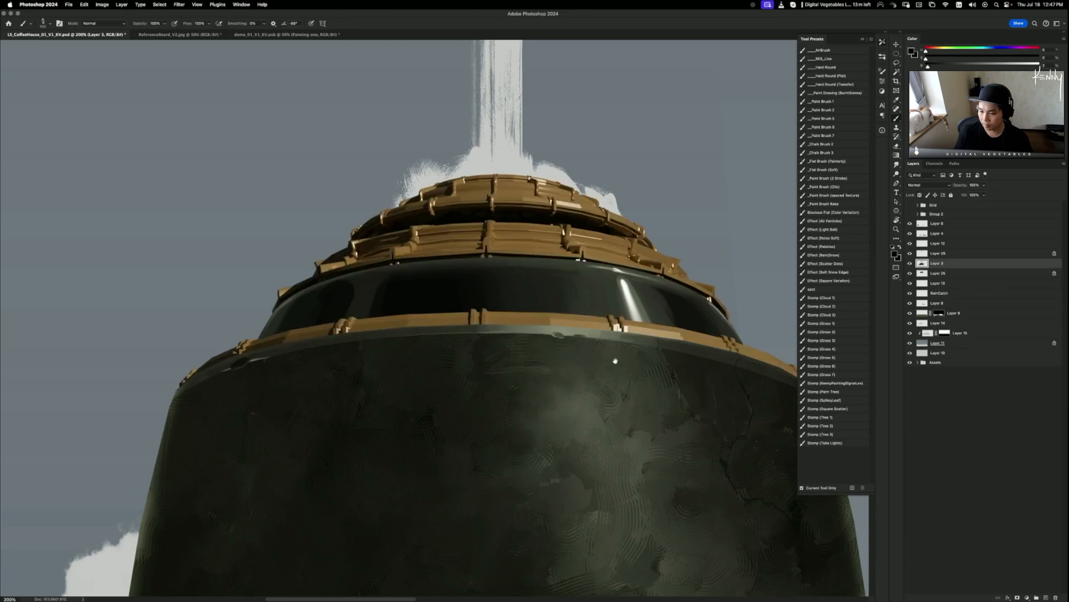
left_click_drag(615, 361, 532, 338)
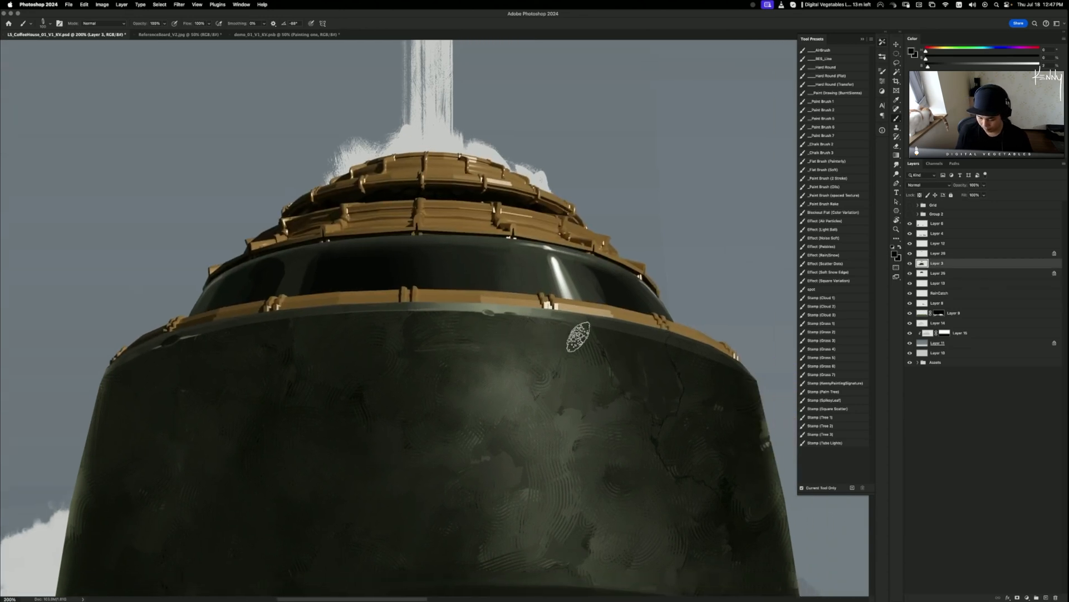
- Start a pen path along the lower gold band toward the dome's left rim
key("p")
left_click(727, 349)
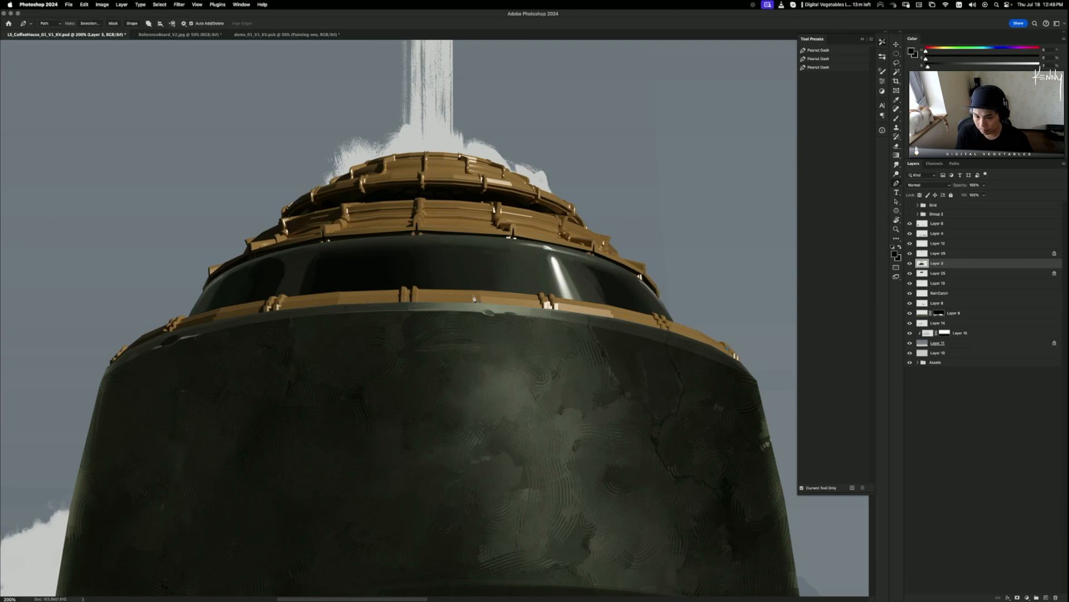
left_click_drag(408, 295, 186, 301)
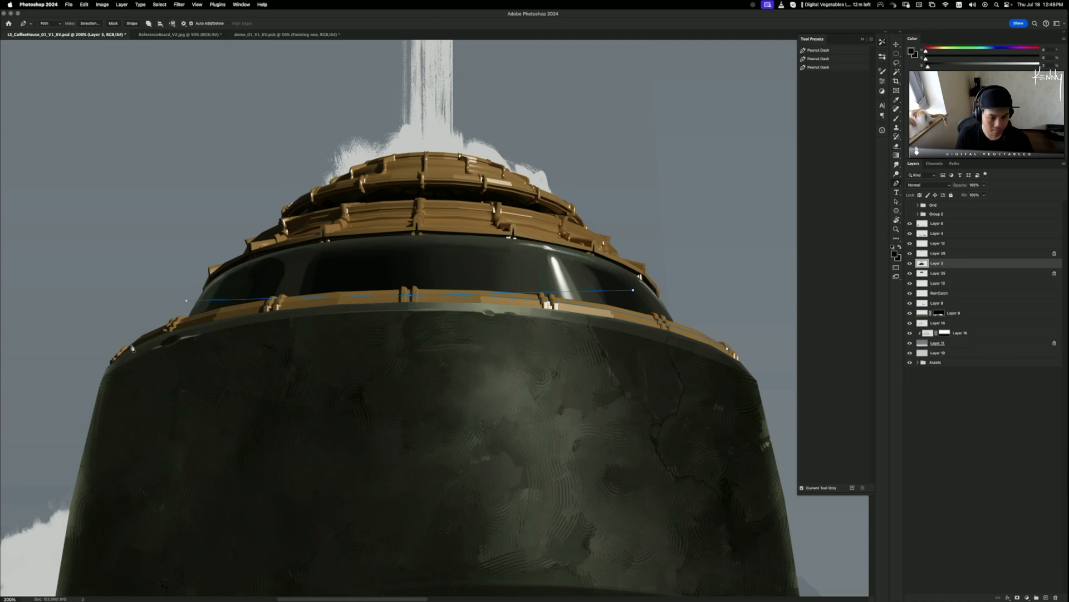
left_click_drag(119, 357, 97, 374)
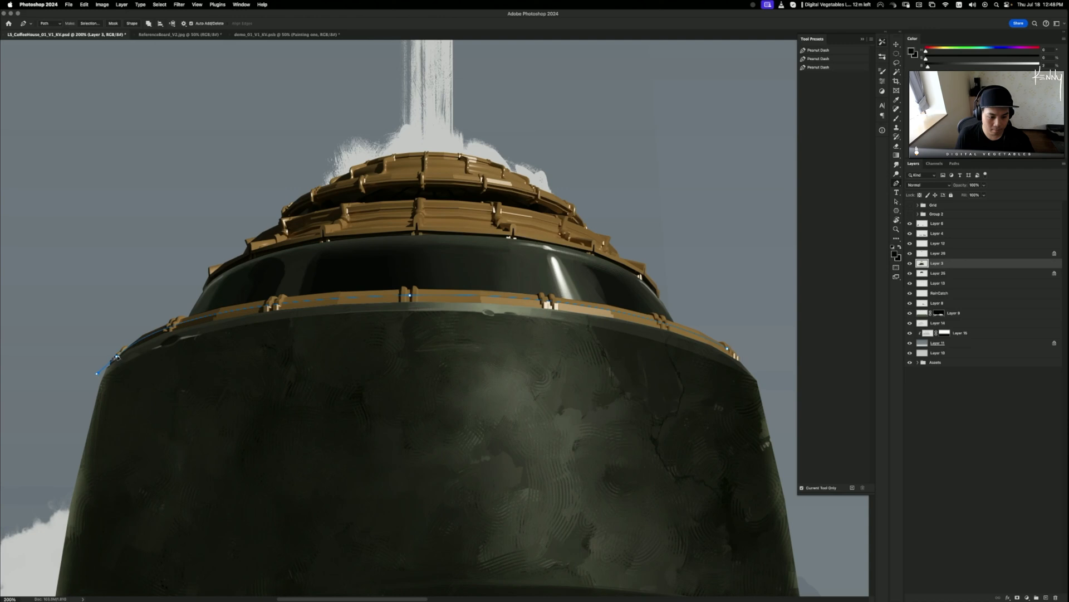
key("super+z")
- Continue the path down the left rim, across the dark body to the right rim, and load it as a selection
left_click(114, 364)
left_click(114, 372)
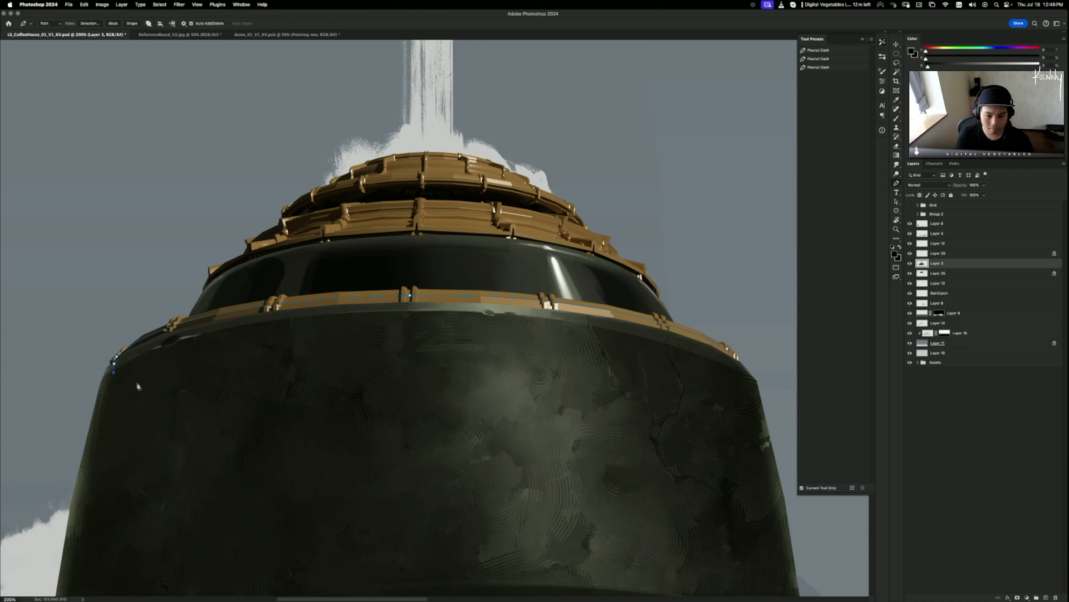
left_click(148, 392)
left_click(591, 430)
left_click(676, 426)
left_click(707, 403)
left_click_drag(739, 385, 735, 383)
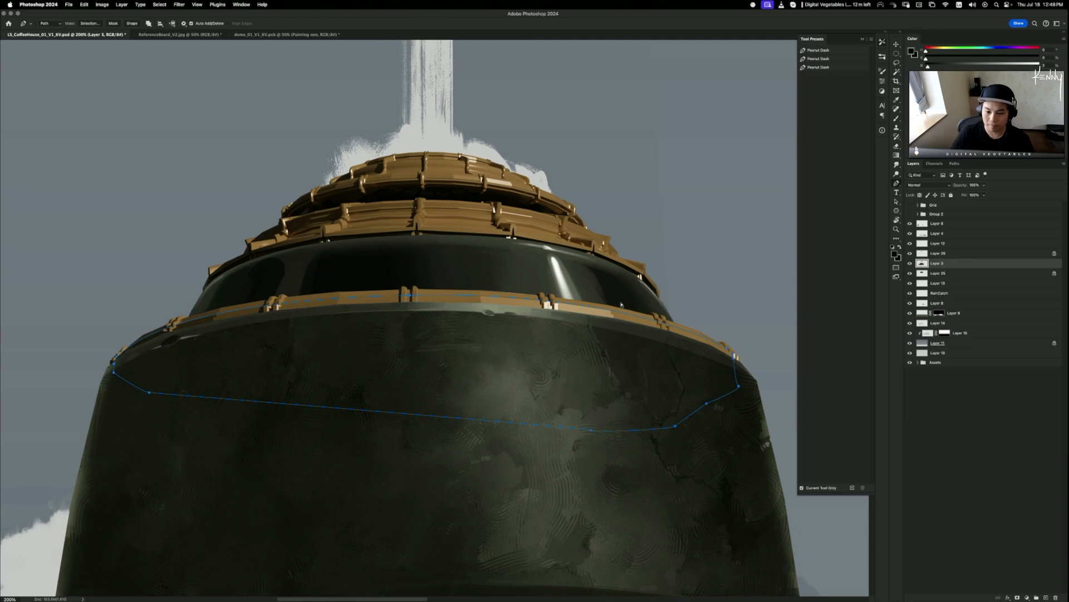
key("super+Return")
key("super+plus")
key("super+plus")
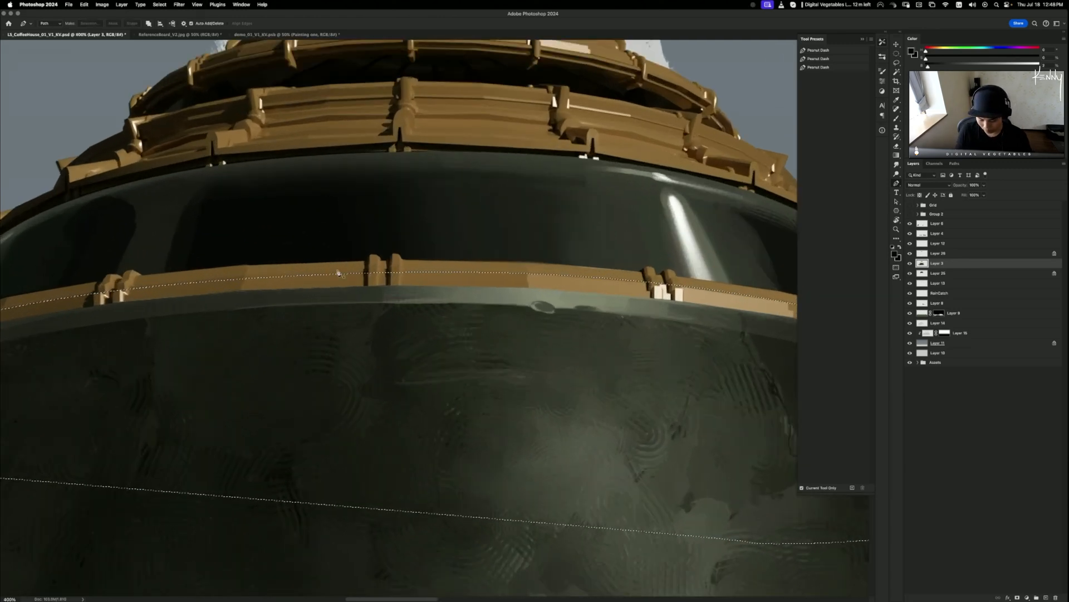
- Lasso-subtract notches around the left and far-left pillars from the band selection
key("l")
mouse_move(401, 258)
left_mouse_down()
mouse_move(403, 305)
mouse_move(388, 285)
mouse_move(400, 247)
mouse_move(377, 259)
mouse_move(378, 293)
mouse_move(367, 295)
mouse_move(367, 252)
mouse_move(385, 224)
left_mouse_up()
mouse_move(369, 278)
left_mouse_down()
mouse_move(371, 307)
mouse_move(382, 225)
left_mouse_up()
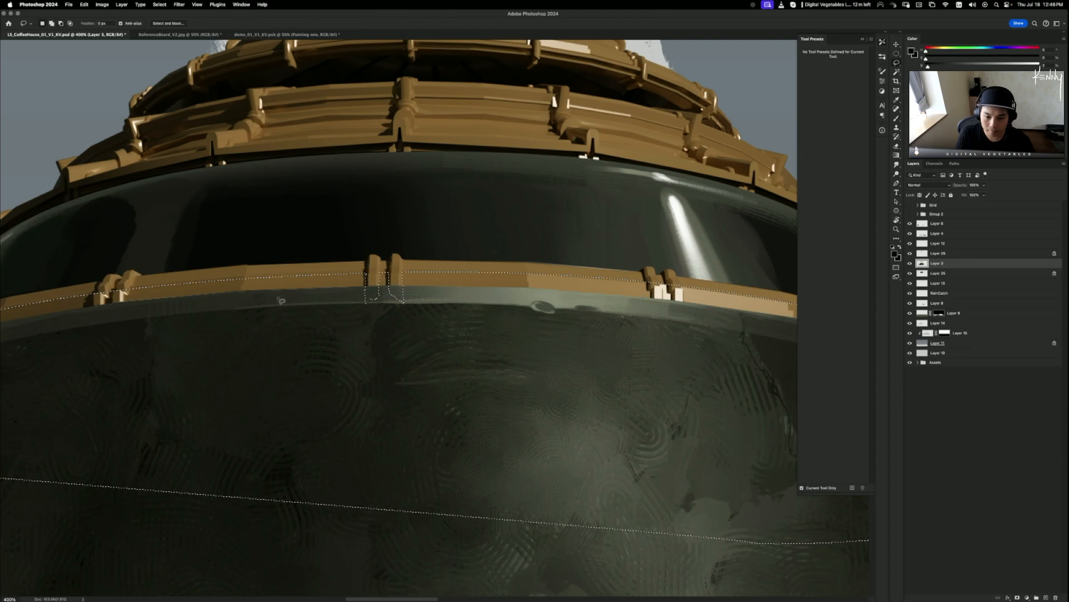
left_click_drag(201, 328, 356, 304)
mouse_move(289, 263)
left_mouse_down()
mouse_move(282, 301)
mouse_move(264, 287)
mouse_move(300, 231)
mouse_move(267, 263)
mouse_move(265, 295)
mouse_move(250, 286)
mouse_move(261, 238)
mouse_move(284, 240)
left_mouse_up()
left_click_drag(109, 366, 317, 298)
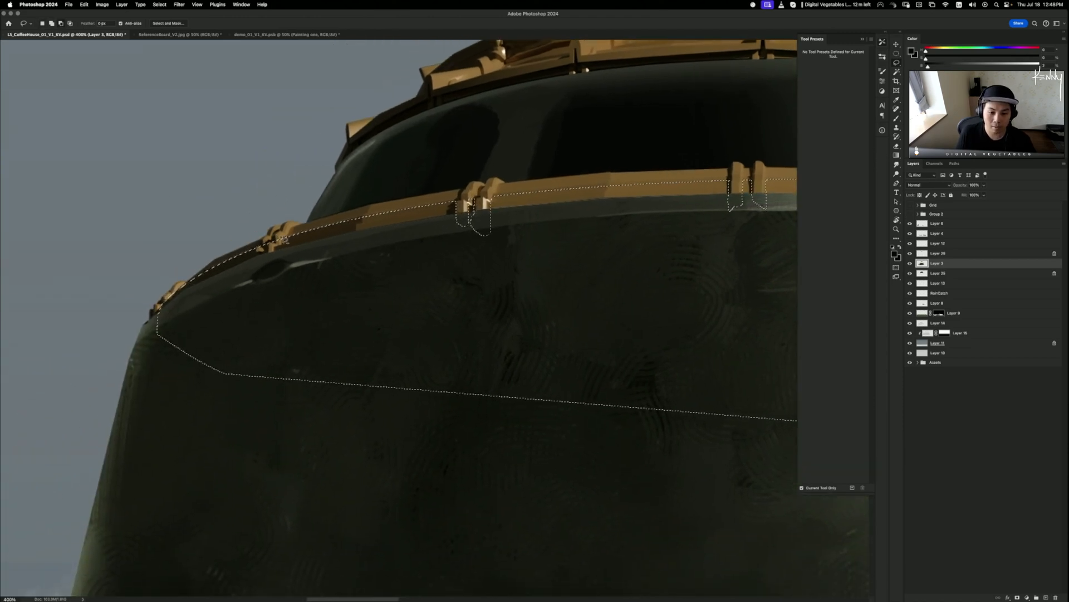
mouse_move(274, 246)
left_mouse_down()
mouse_move(276, 267)
mouse_move(256, 260)
mouse_move(253, 248)
mouse_move(273, 257)
mouse_move(301, 237)
left_mouse_up()
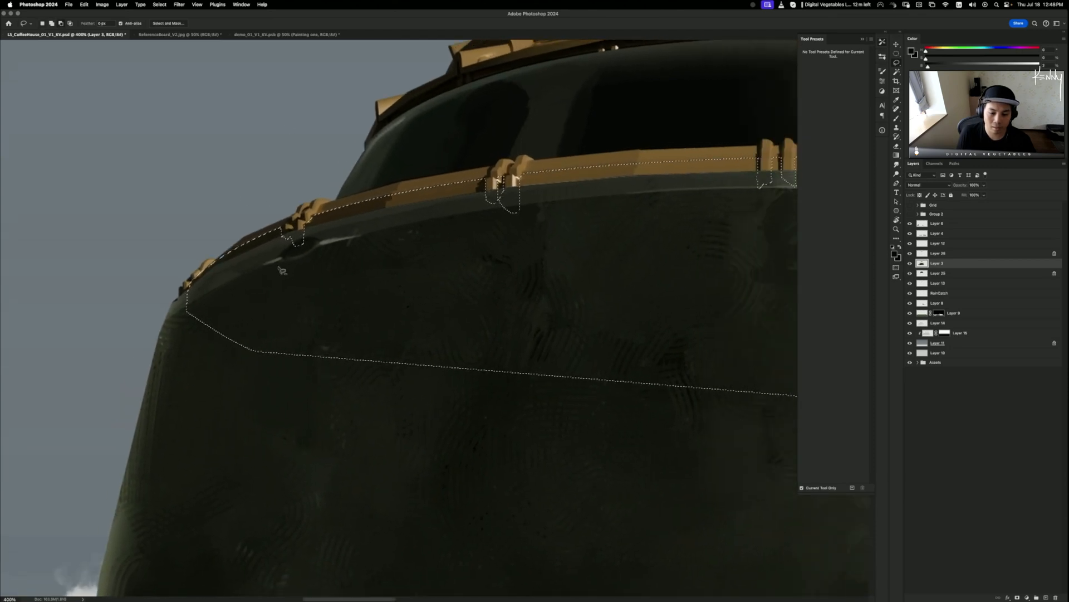
mouse_move(217, 262)
left_mouse_down()
mouse_move(194, 289)
mouse_move(192, 276)
left_mouse_up()
left_click_drag(247, 318, 102, 323)
- Subtract the right-centre pillar and a right-side notch, then reframe the whole dome
left_click_drag(653, 325, 198, 346)
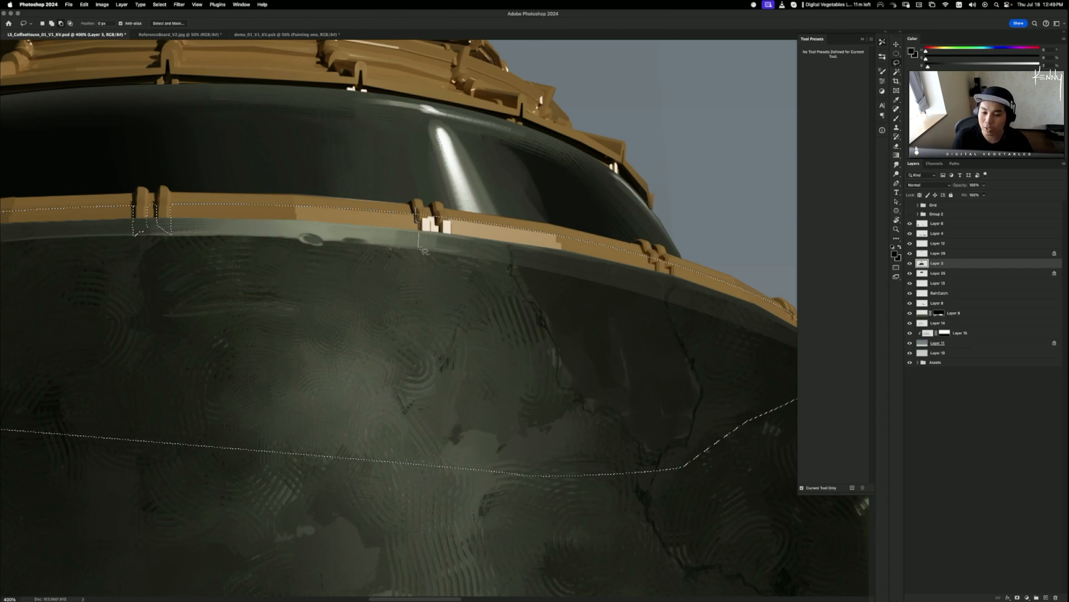
left_click(419, 248)
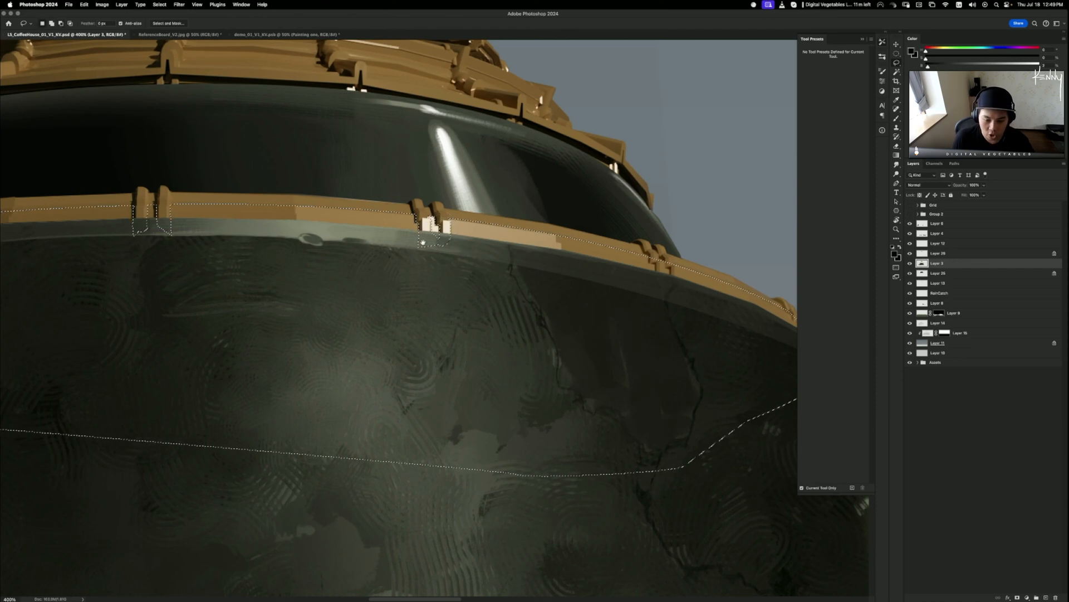
left_click_drag(429, 239, 387, 229)
left_click_drag(484, 241, 379, 235)
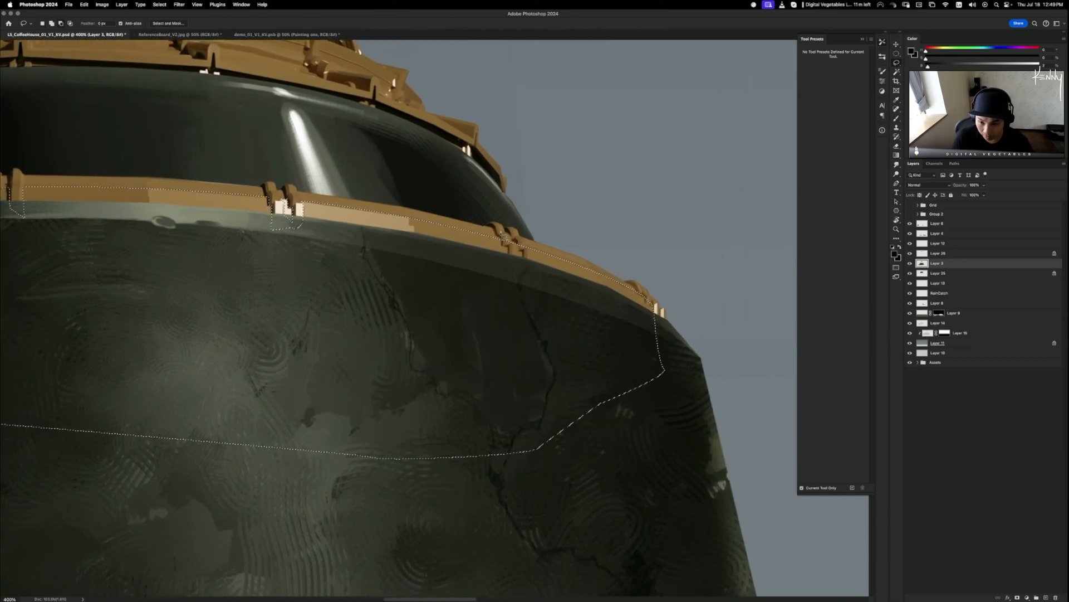
mouse_move(509, 248)
left_mouse_down()
mouse_move(511, 272)
mouse_move(528, 265)
mouse_move(518, 252)
mouse_move(531, 263)
mouse_move(537, 254)
mouse_move(534, 233)
left_mouse_up()
left_click_drag(626, 233, 457, 138)
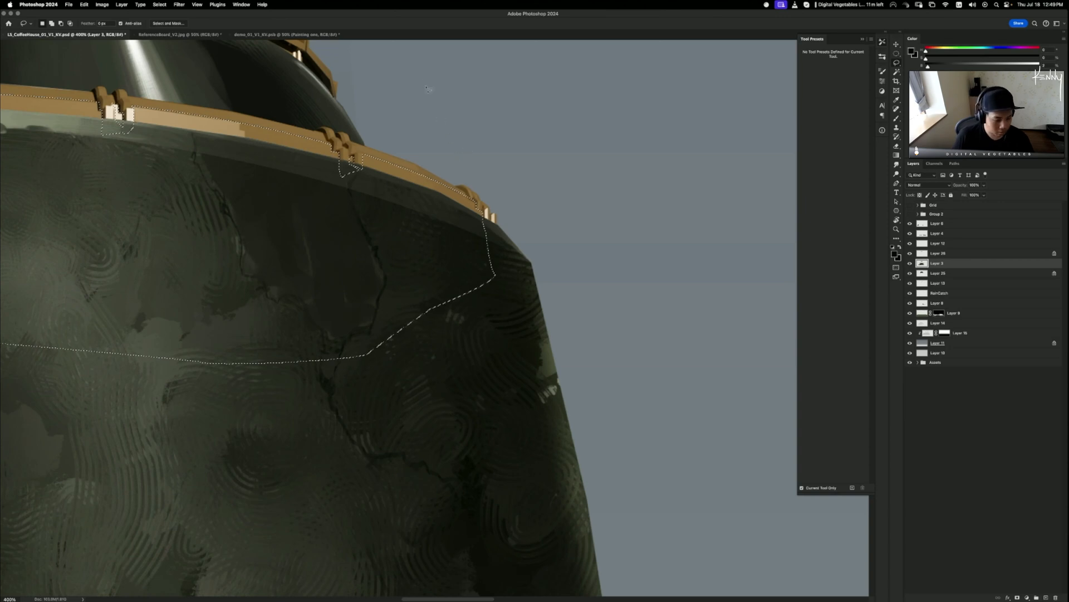
key("super+minus")
key("super+minus")
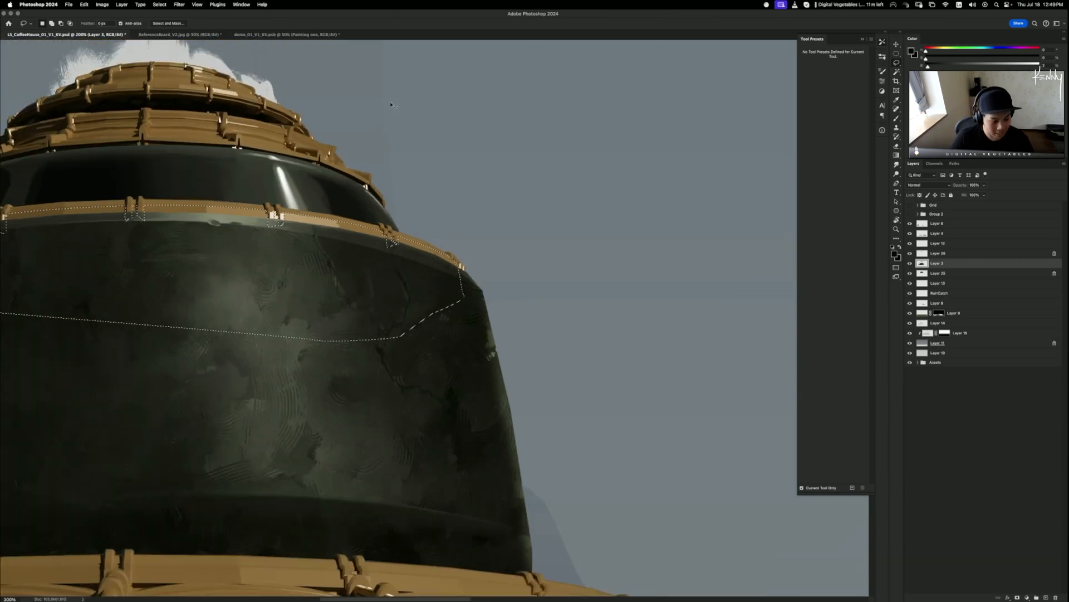
key("super+minus")
key("super+plus")
key("super+plus")
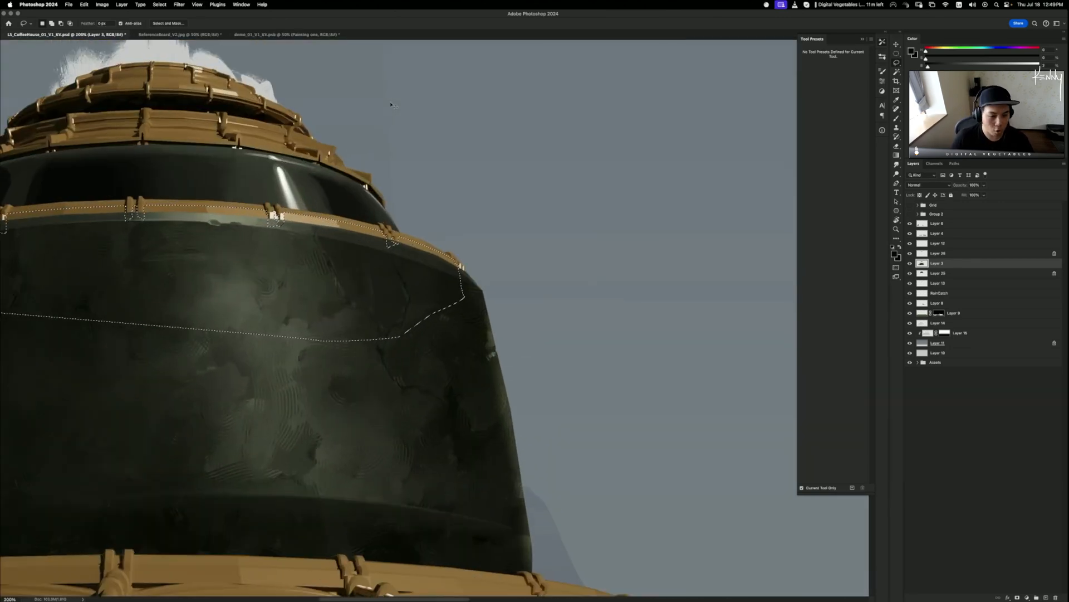
left_click_drag(382, 372, 662, 409)
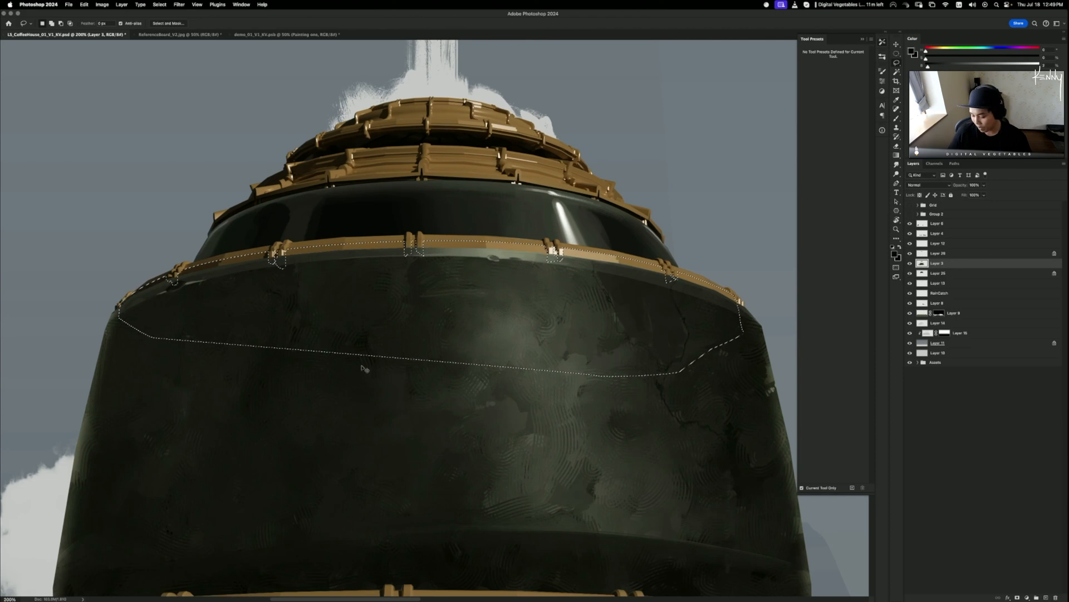
key("super+minus")
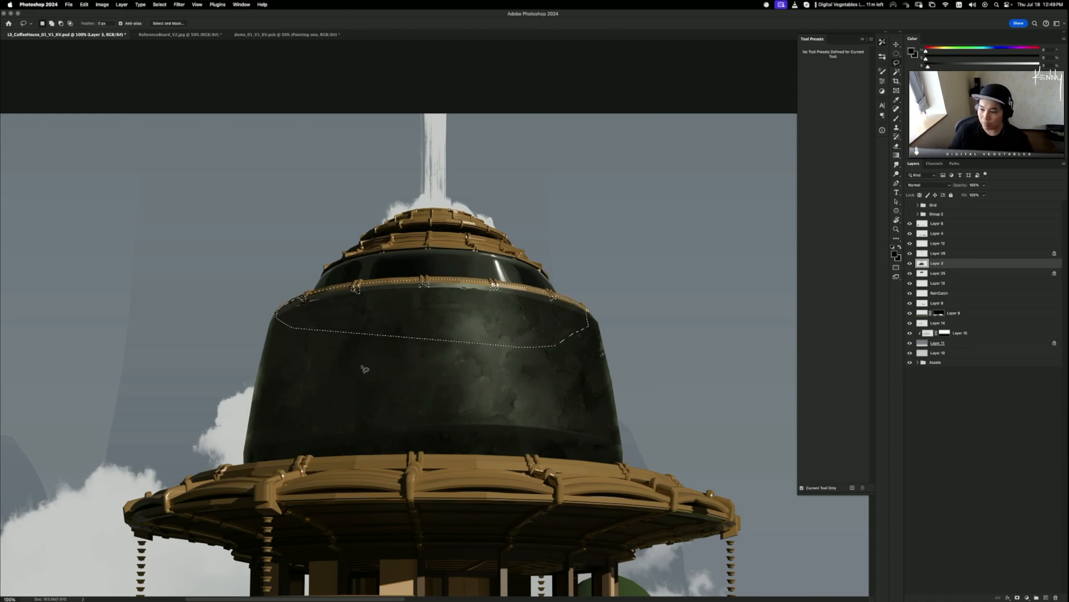
key("super+equal")
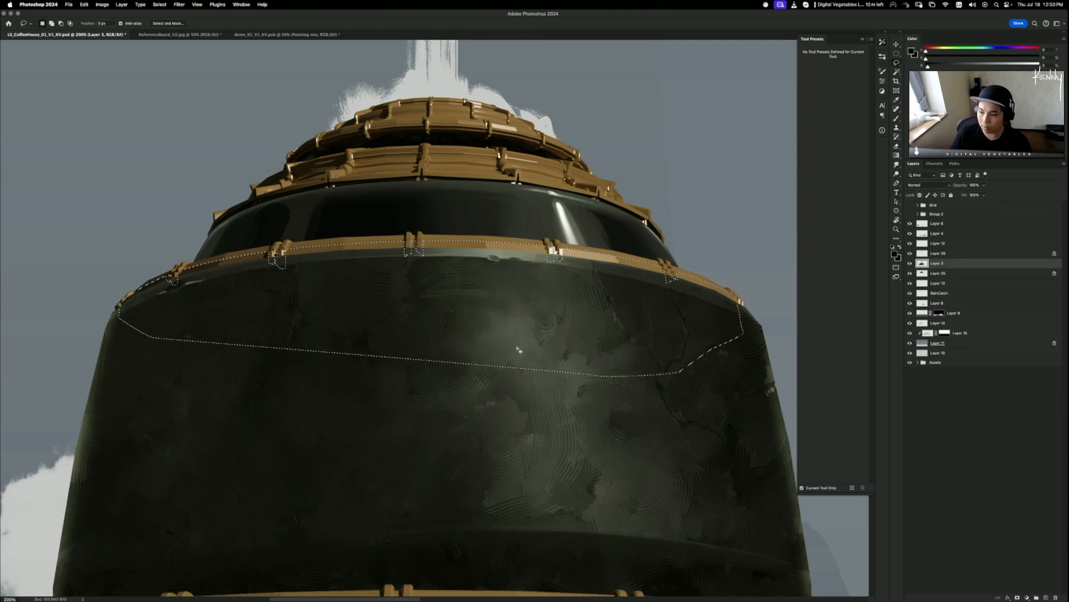
left_click(910, 263)
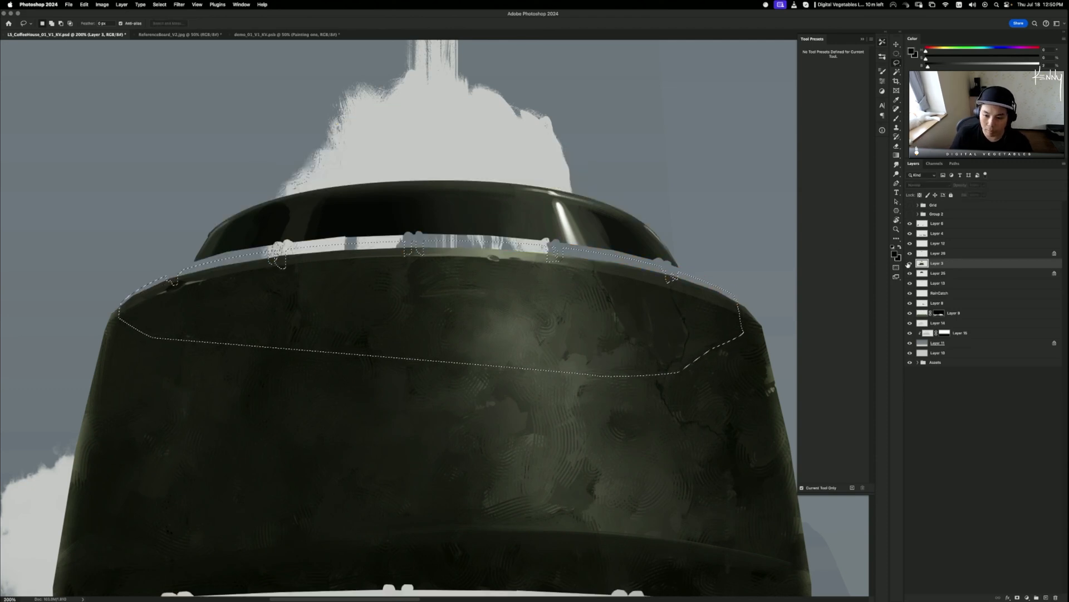
left_click(910, 263)
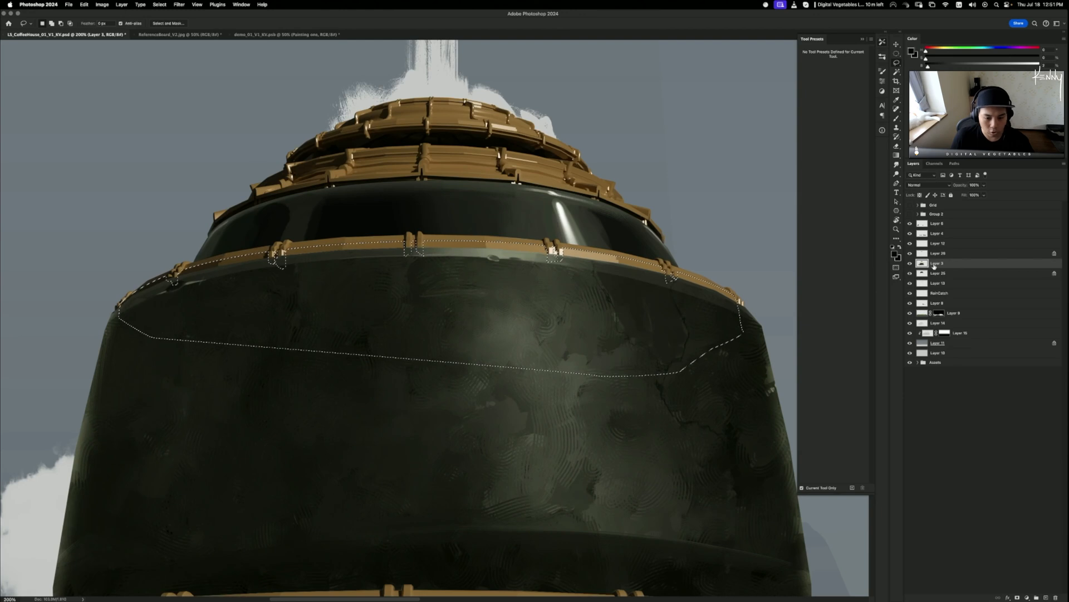
- Use Layer via Copy on the selected band, then toggle Layer 3's visibility to compare
right_click(639, 269)
left_click(663, 321)
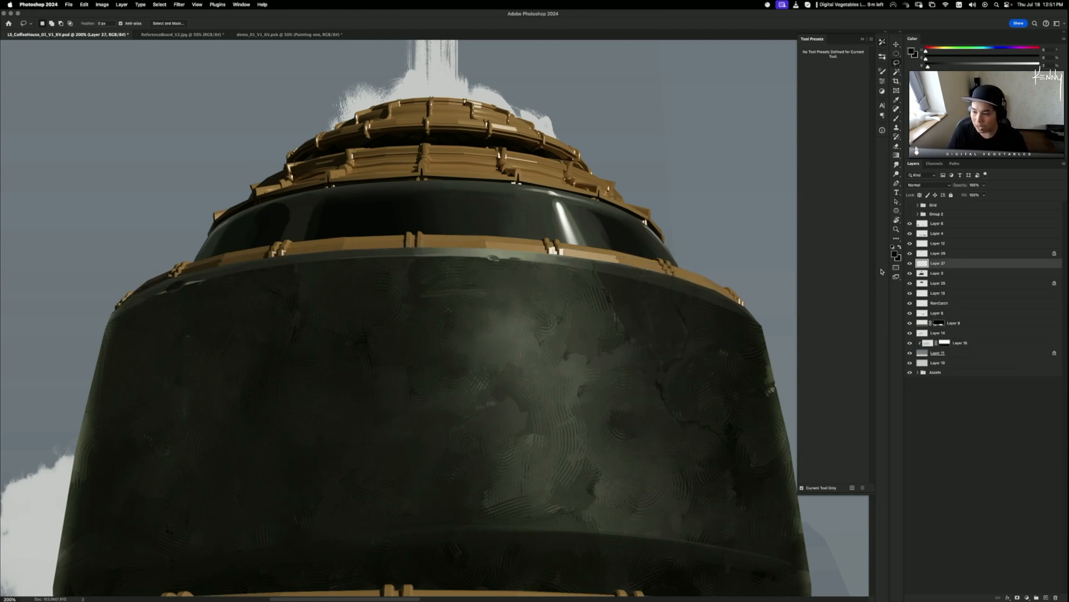
left_click(910, 274)
left_click(910, 273)
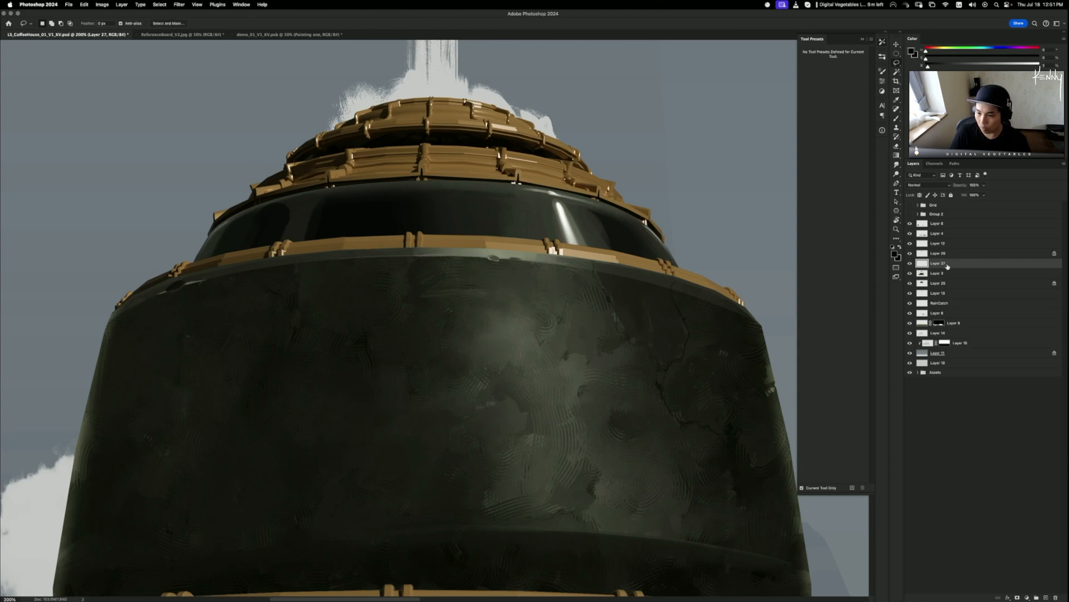
- Sample tan gold from the roof tiles with an enlarged brush, then a darker dome tone
key("b")
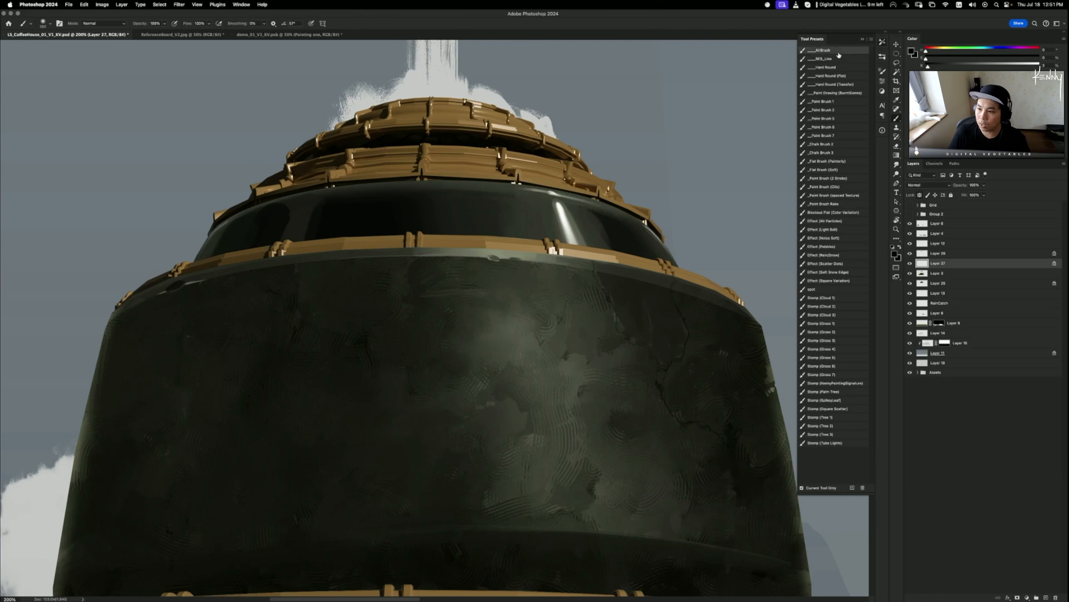
left_click(438, 167, "alt")
left_click(438, 167, "alt")
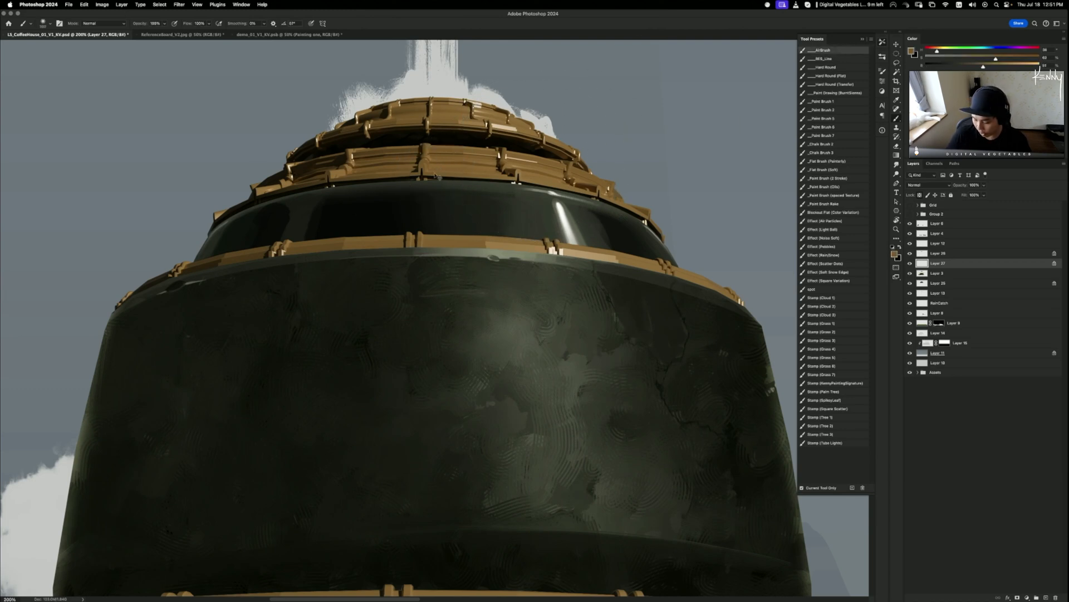
key("super+minus")
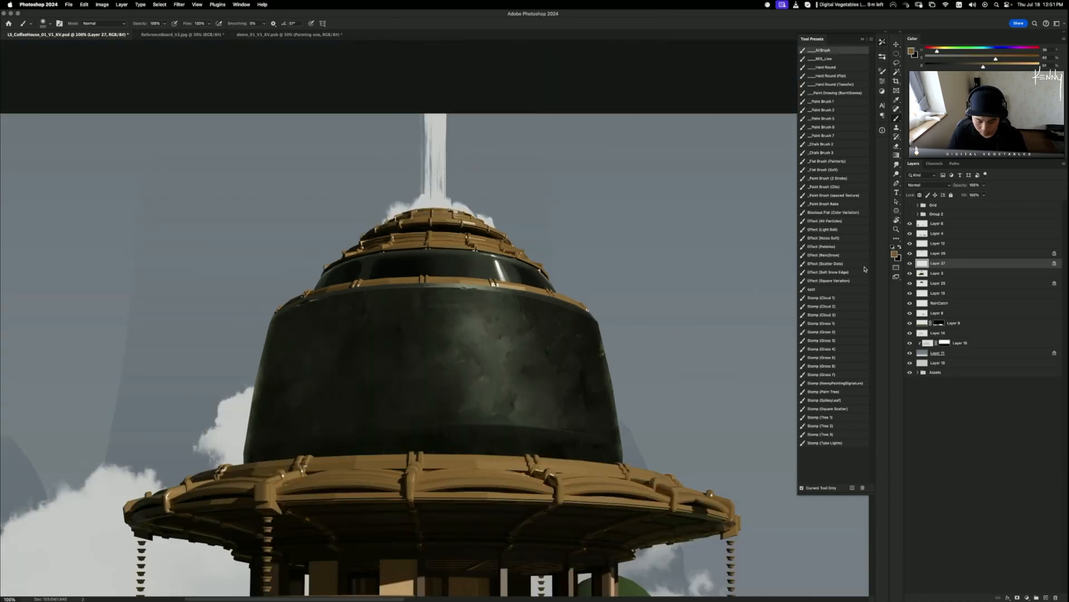
key("bracketright")
key("bracketright")
key("bracketright")
key("bracketright")
key("bracketright")
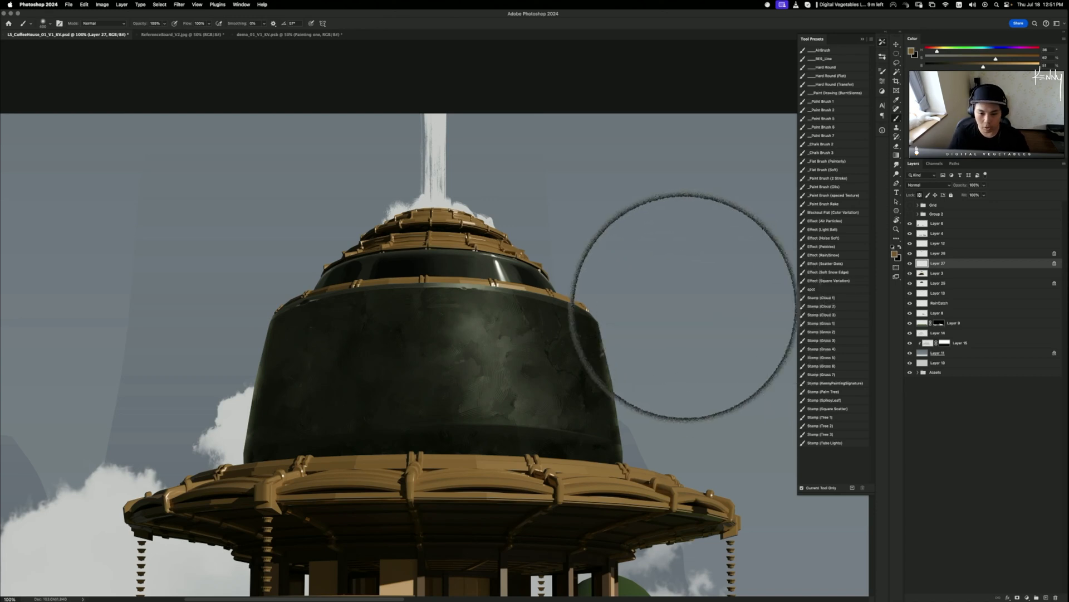
key("super+plus")
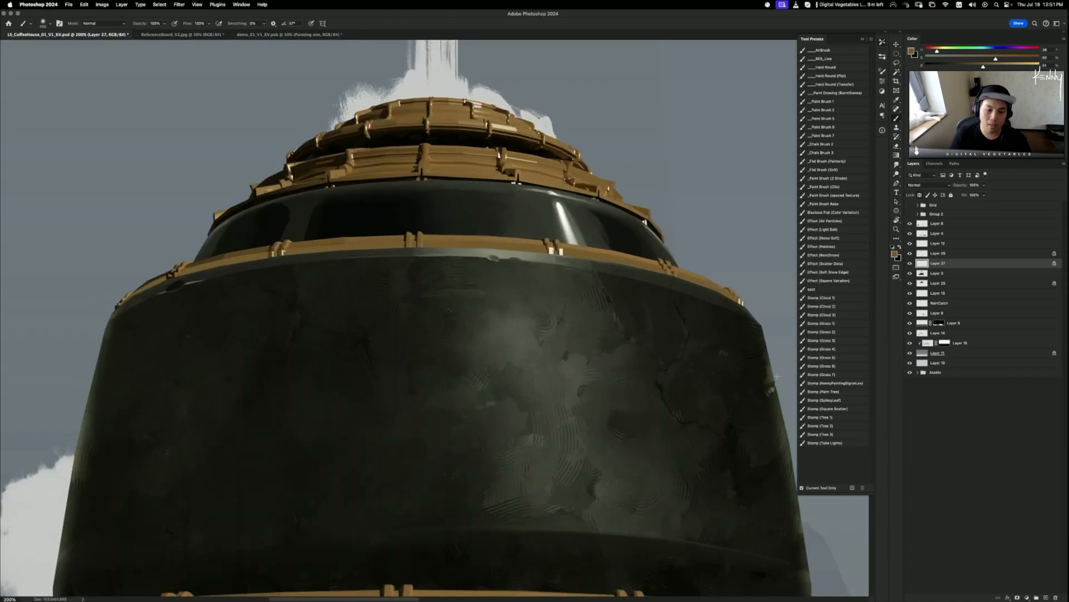
left_click(279, 184, "alt")
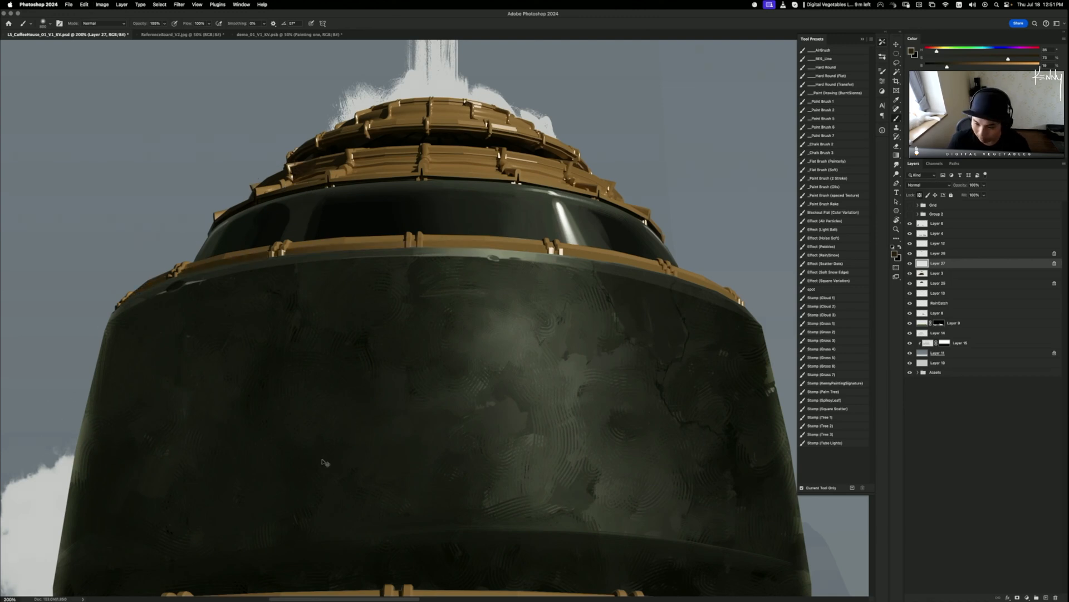
key("super+minus")
key("super+minus")
key("super+equal")
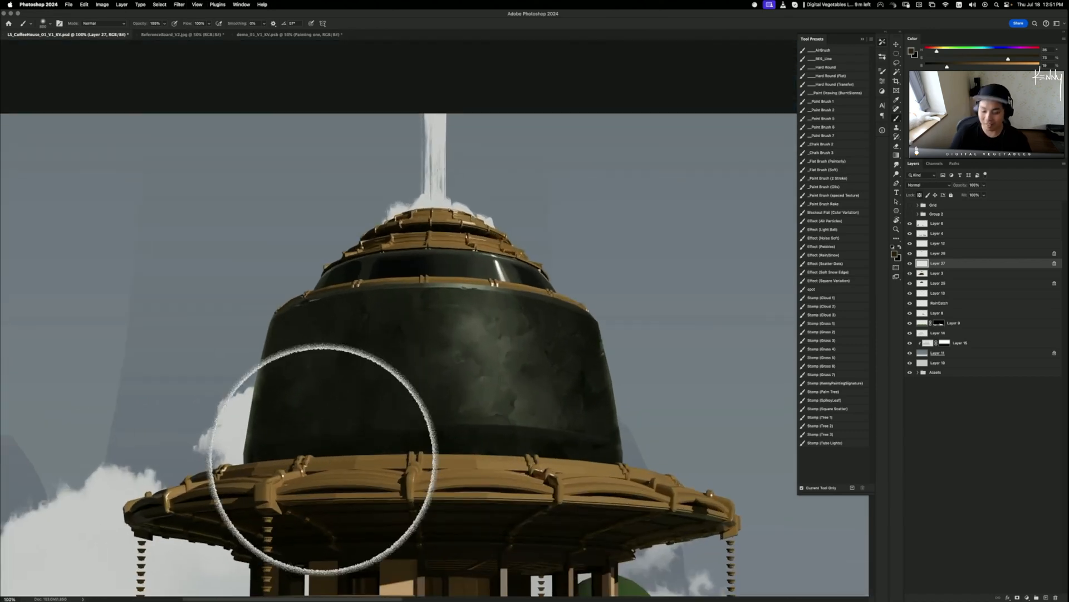
key("super+equal")
left_click_drag(376, 407, 340, 441)
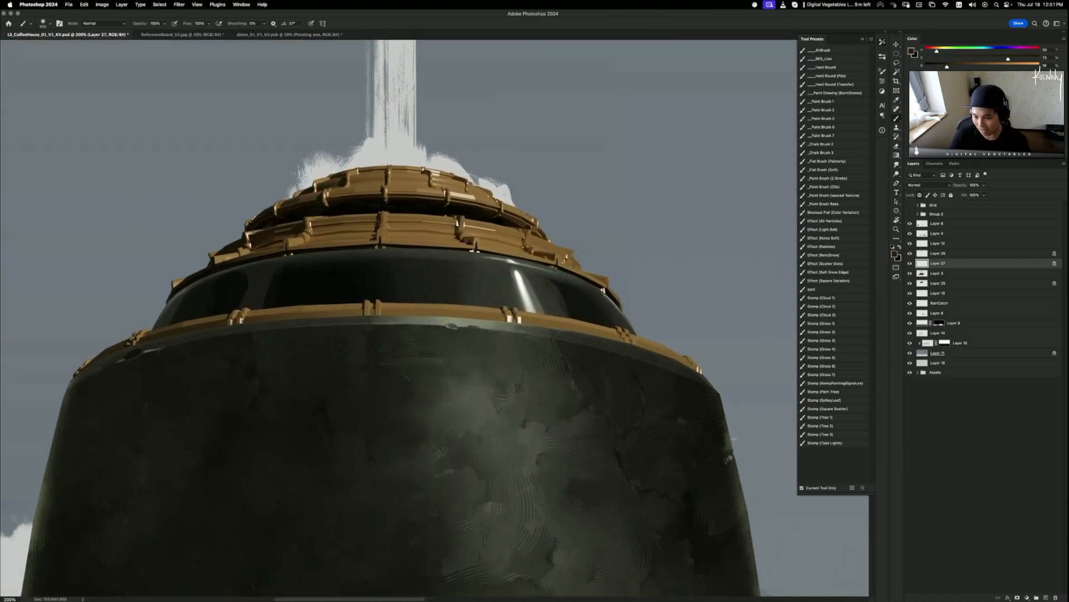
key("super+minus")
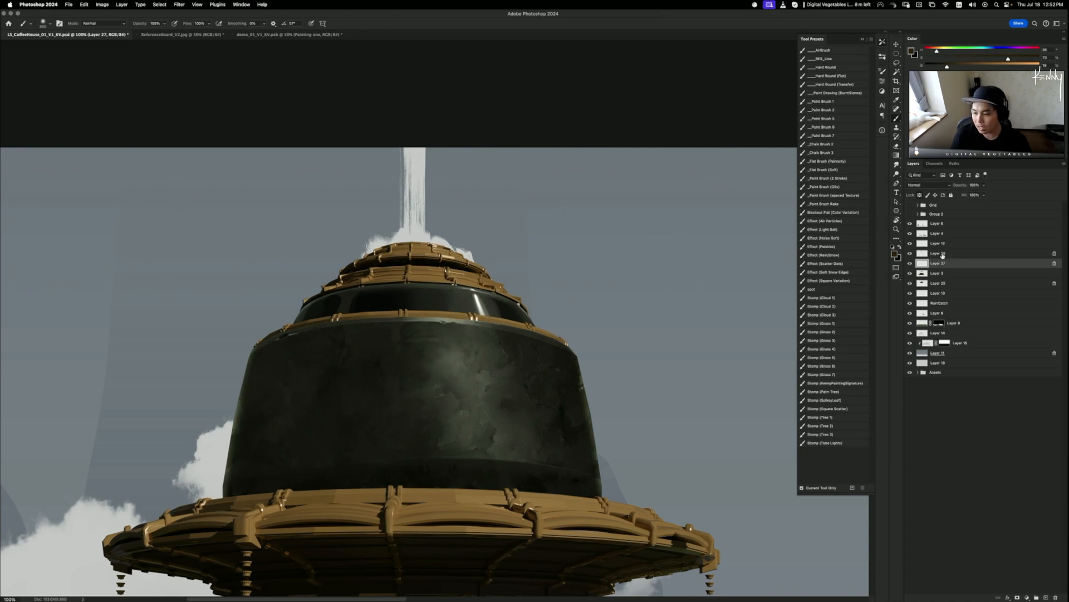
- Boost the band's saturation to +45 and brighten its Levels white input to 158
key("super+u")
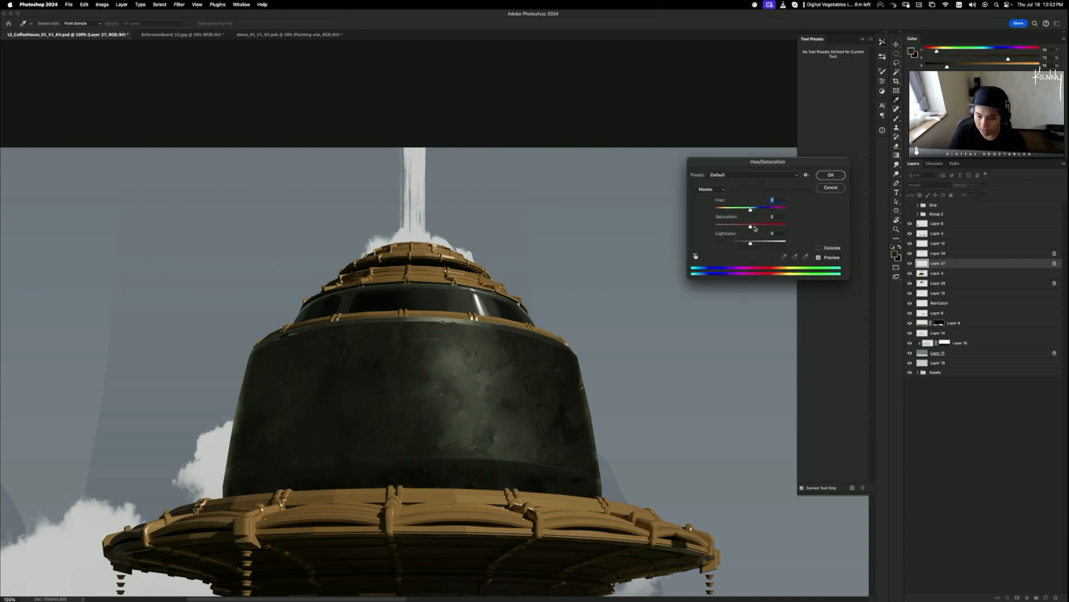
left_click_drag(750, 226, 766, 226)
left_click(831, 175)
key("super+l")
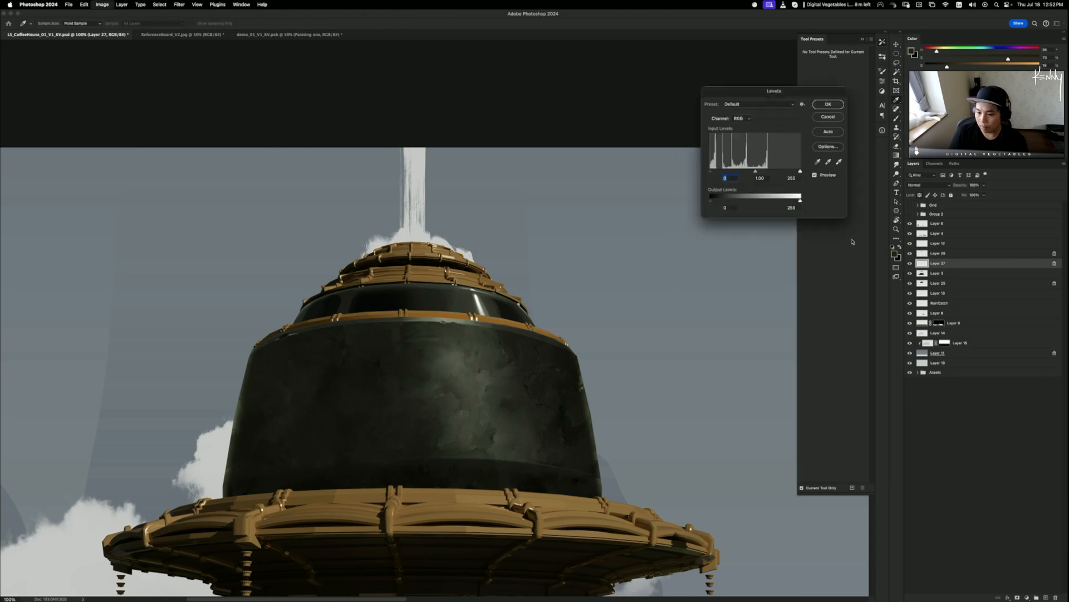
mouse_move(801, 171)
left_mouse_down()
mouse_move(767, 171)
mouse_move(786, 166)
left_mouse_up()
left_click(829, 105)
- Rework the Hue/Saturation setting, settling on +20 saturation
key("super+u")
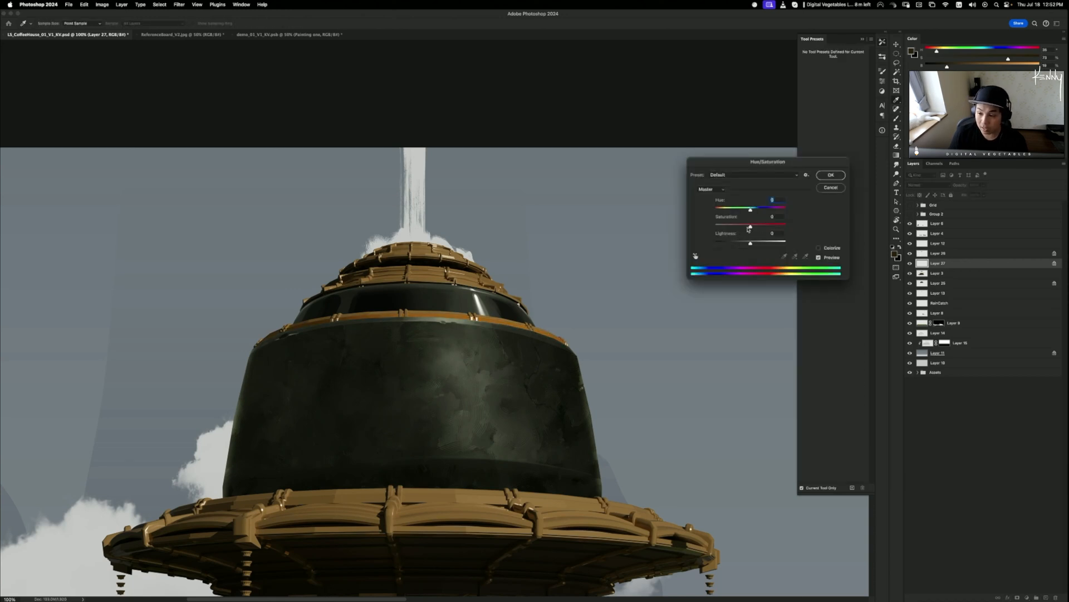
mouse_move(750, 227)
left_mouse_down()
mouse_move(738, 226)
mouse_move(756, 243)
mouse_move(758, 226)
left_mouse_up()
left_click(827, 177)
key("super+u")
left_click(766, 218)
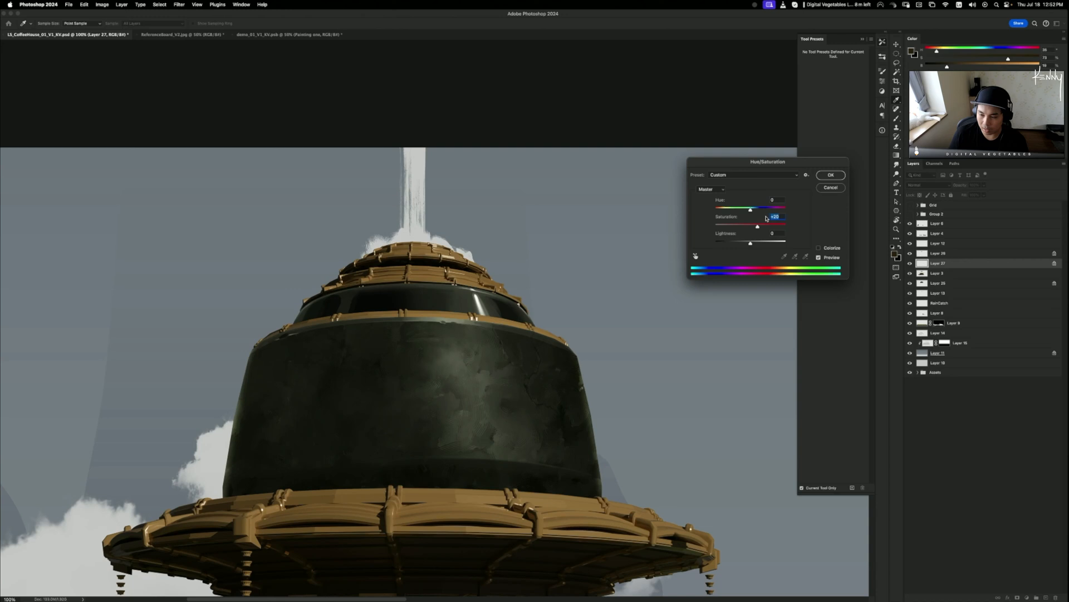
left_click(830, 175)
key("b")
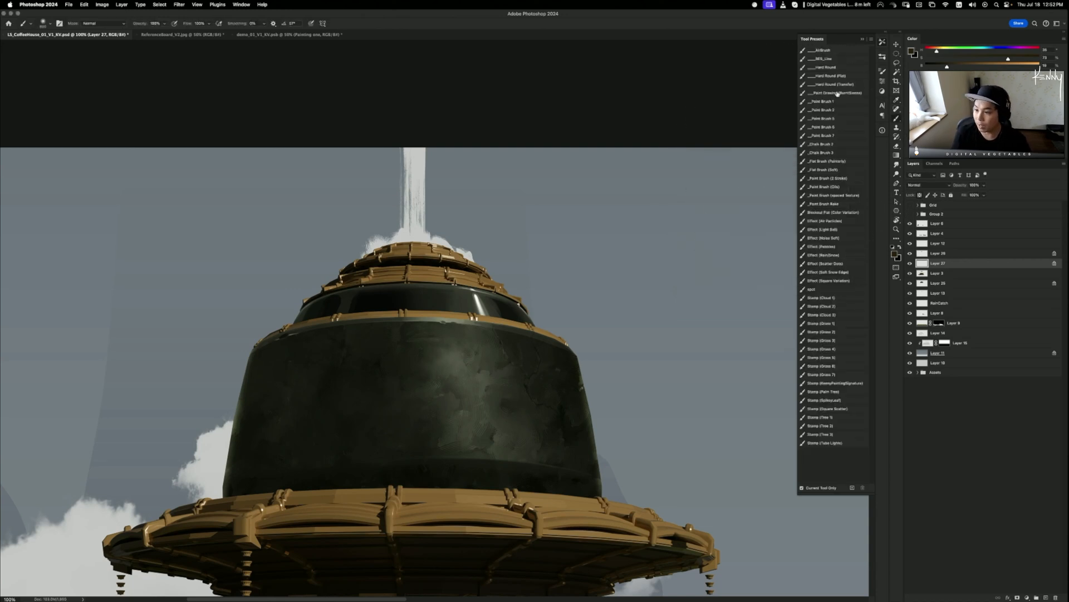
- Choose the _Paint Brush 1 brush and a pale orange colour, then zoom onto the upper bands
left_click(838, 101)
left_click(1034, 58)
left_click(1013, 66)
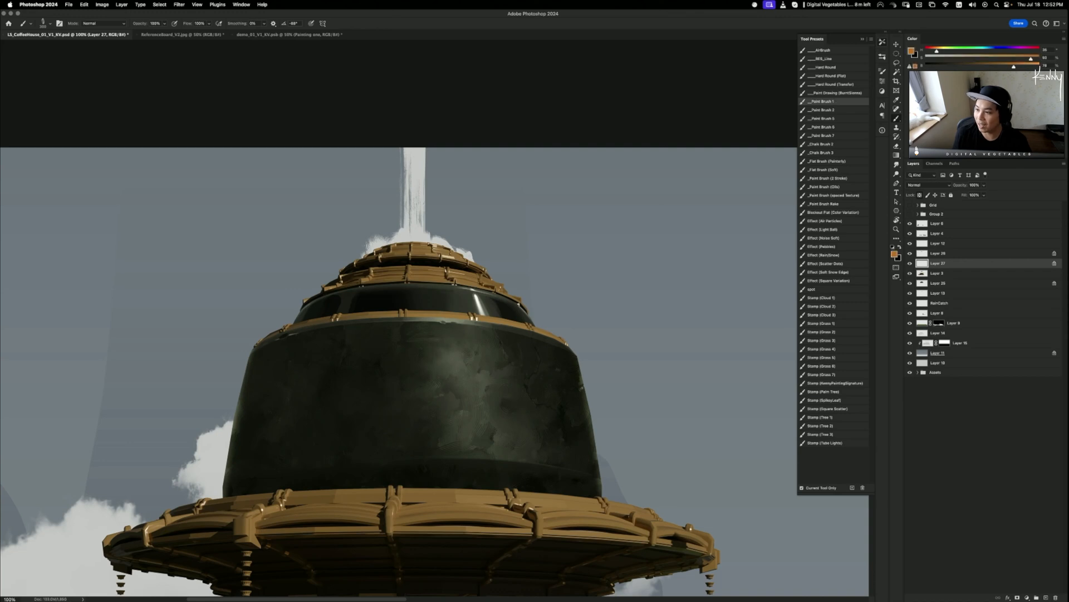
left_click(1026, 65)
left_click(992, 58)
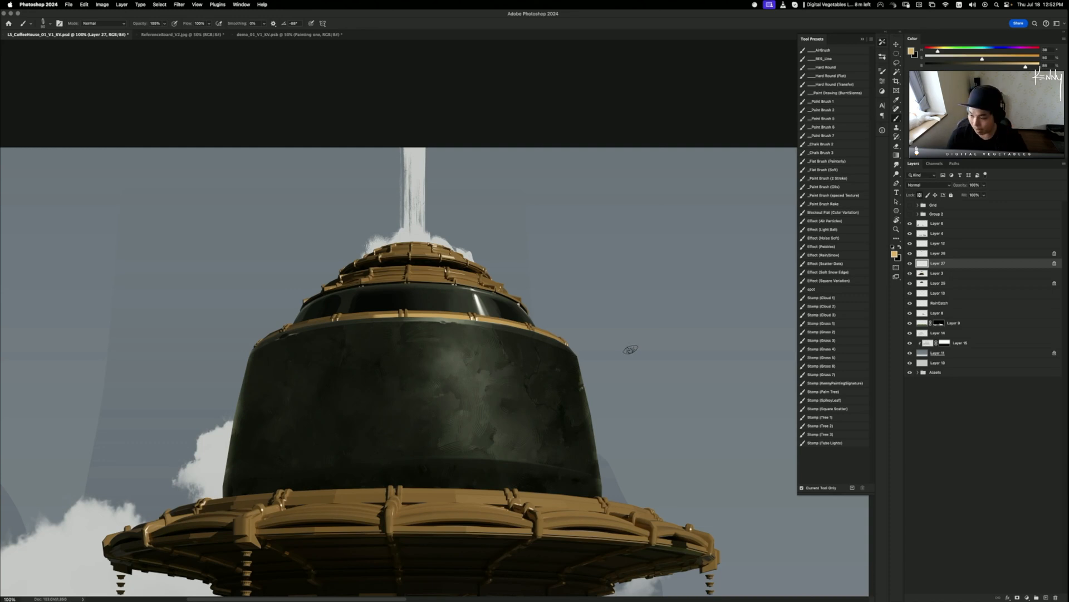
key("super+plus")
left_click_drag(502, 289, 544, 310)
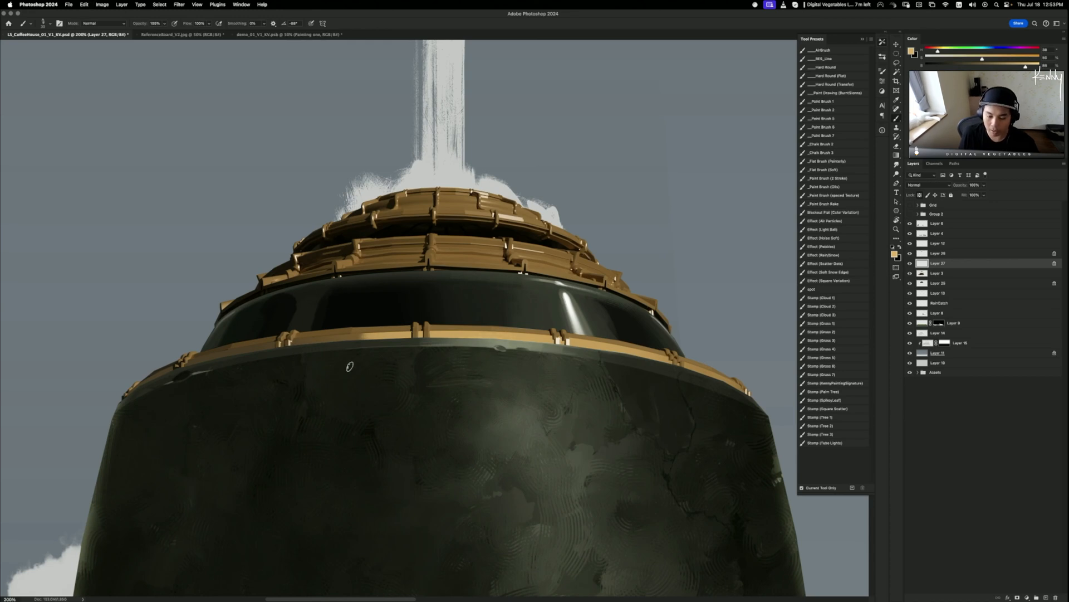
- Try brighter highlight strokes along the gold band, undoing the attempts
left_click_drag(458, 334, 358, 337)
left_click_drag(503, 335, 551, 340)
key("super+z")
left_click(545, 344, "alt")
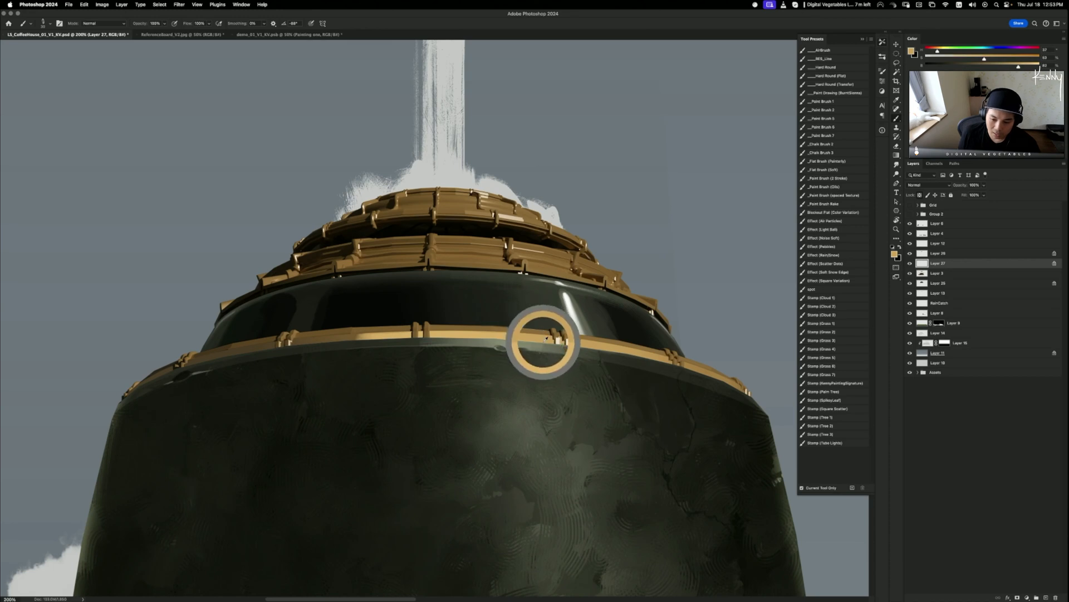
left_click_drag(297, 341, 361, 336)
key("super+z")
key("super+z")
mouse_move(295, 341)
left_mouse_down()
mouse_move(363, 337)
mouse_move(347, 338)
left_mouse_up()
key("super+z")
key("super+z")
key("super+z")
key("super+z")
left_click(304, 338, "alt")
key("super+z")
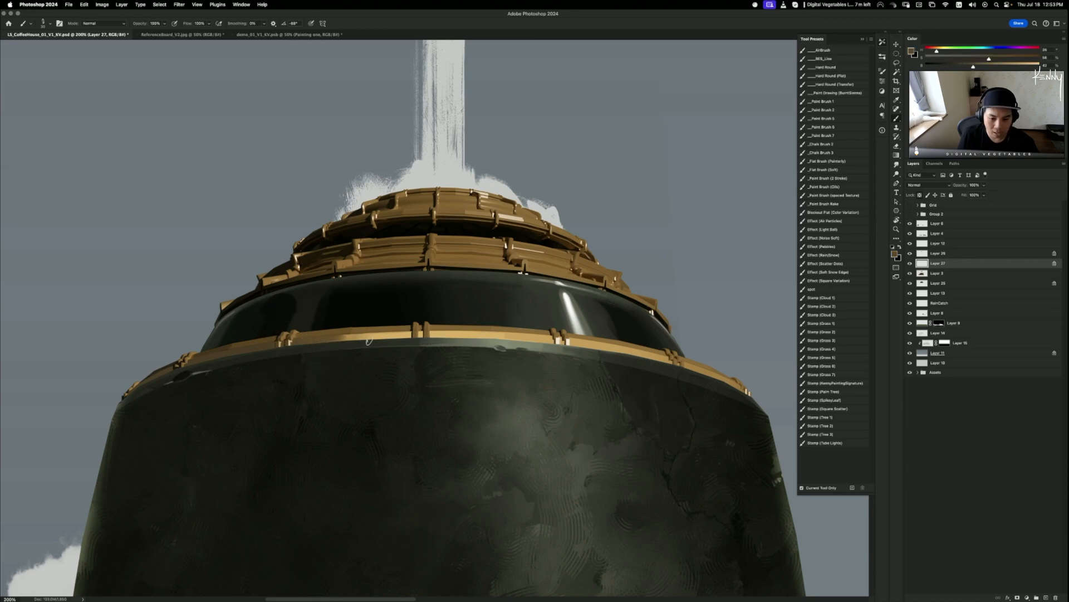
- Sample lighter gold, glossy-ring dark, rim and brown trim tones for the highlights
left_click(717, 375, "alt")
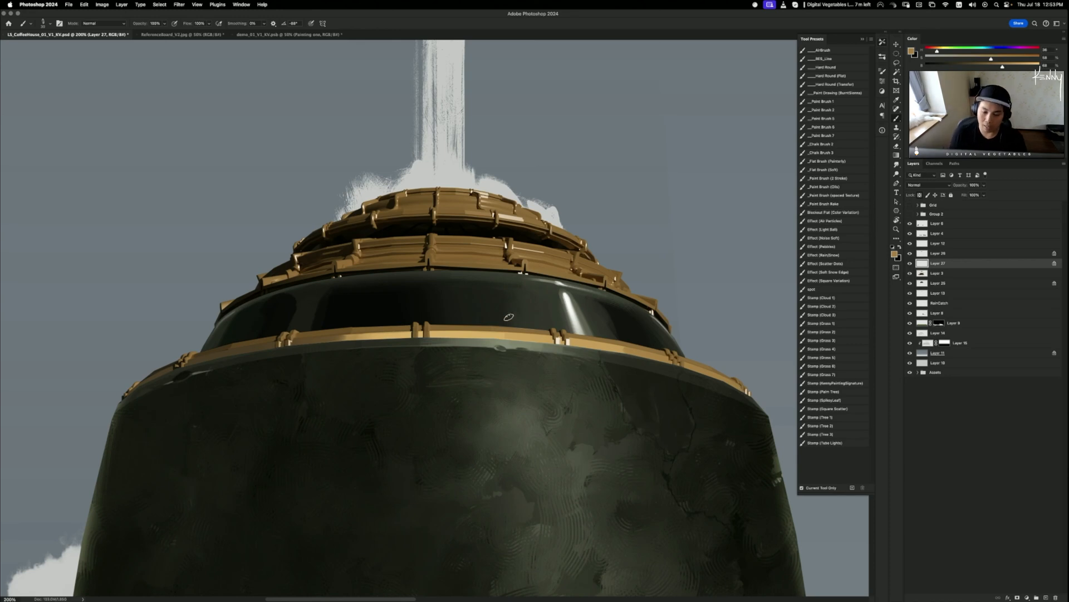
left_click(392, 326, "alt")
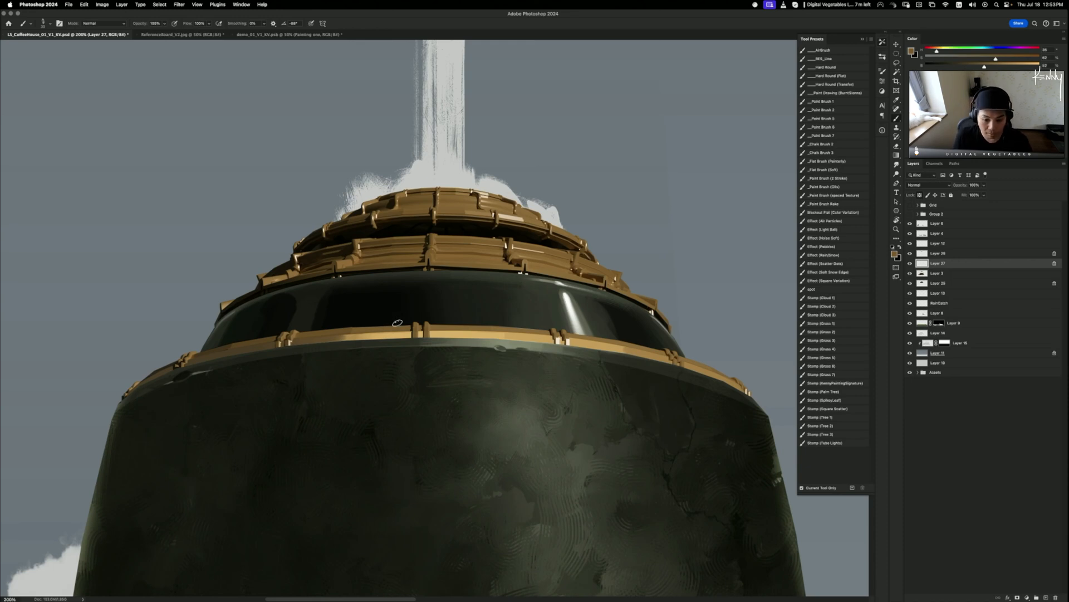
left_click(407, 324, "alt")
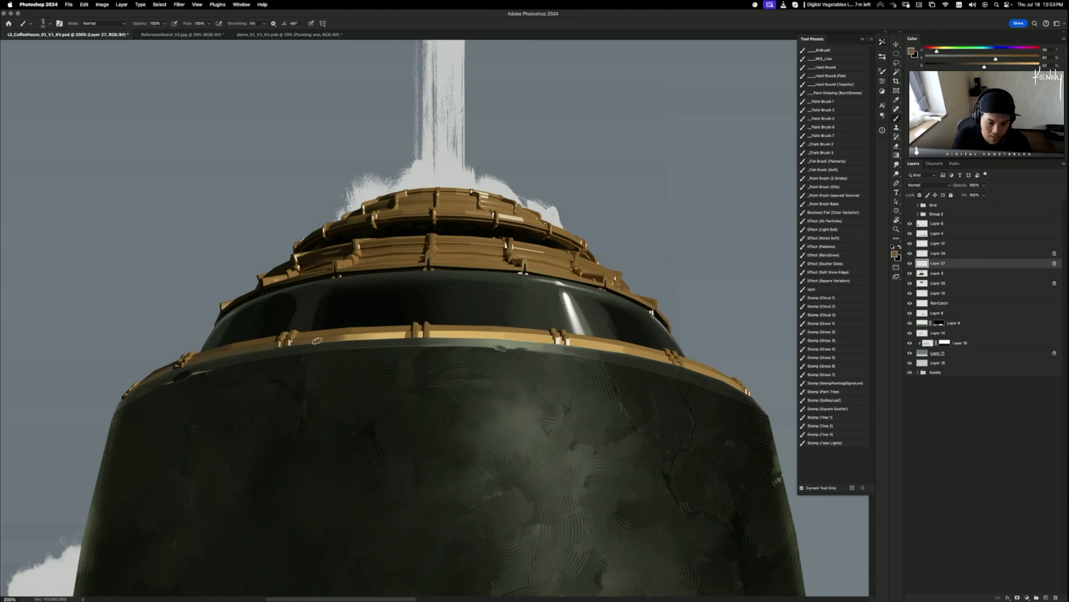
left_click(413, 326, "alt")
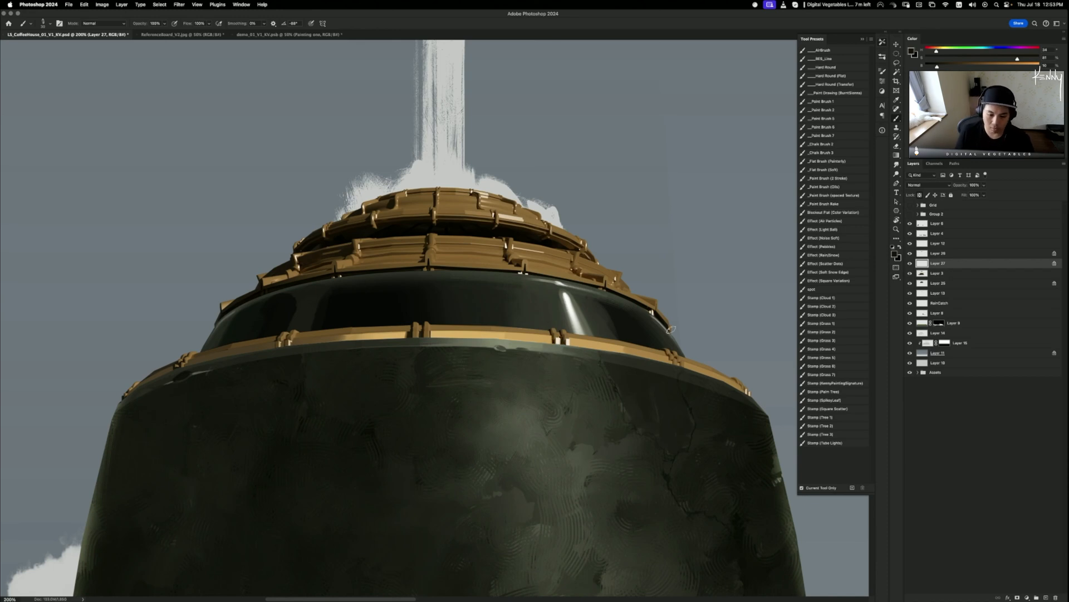
mouse_move(339, 272)
left_mouse_down()
mouse_move(326, 255)
mouse_move(388, 252)
left_mouse_up()
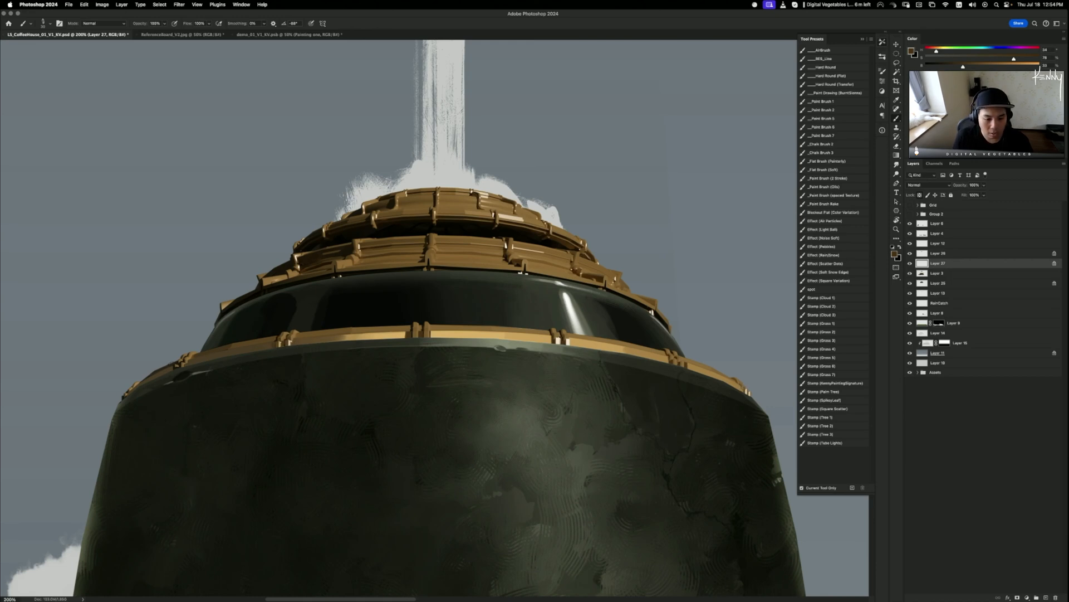
left_click(315, 254, "alt")
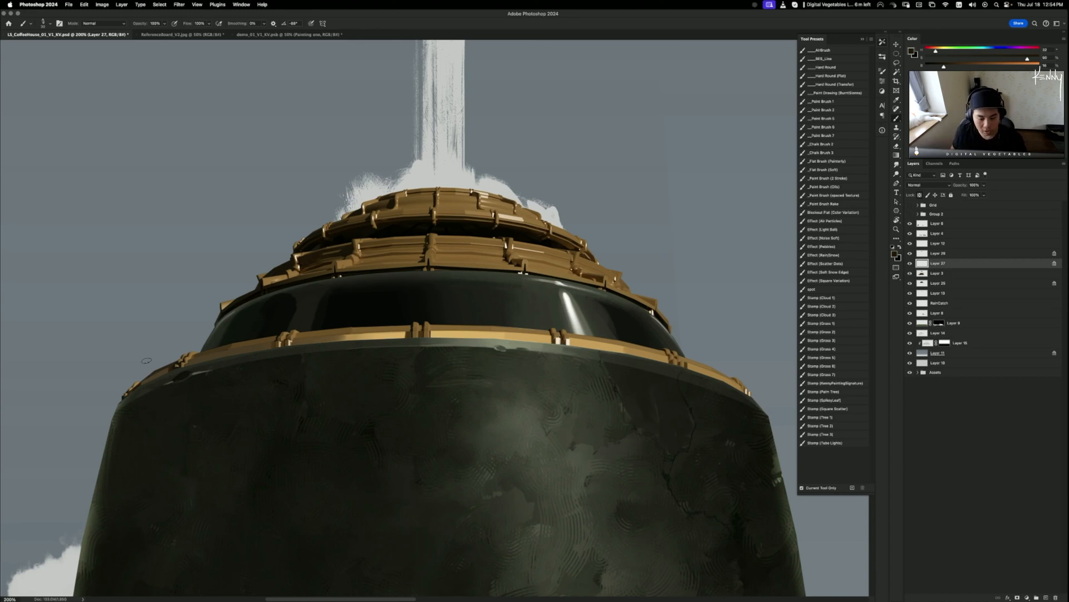
- Add a small dark touch on the left brass band and sample tan and brown trim tones
left_click_drag(527, 354, 663, 344)
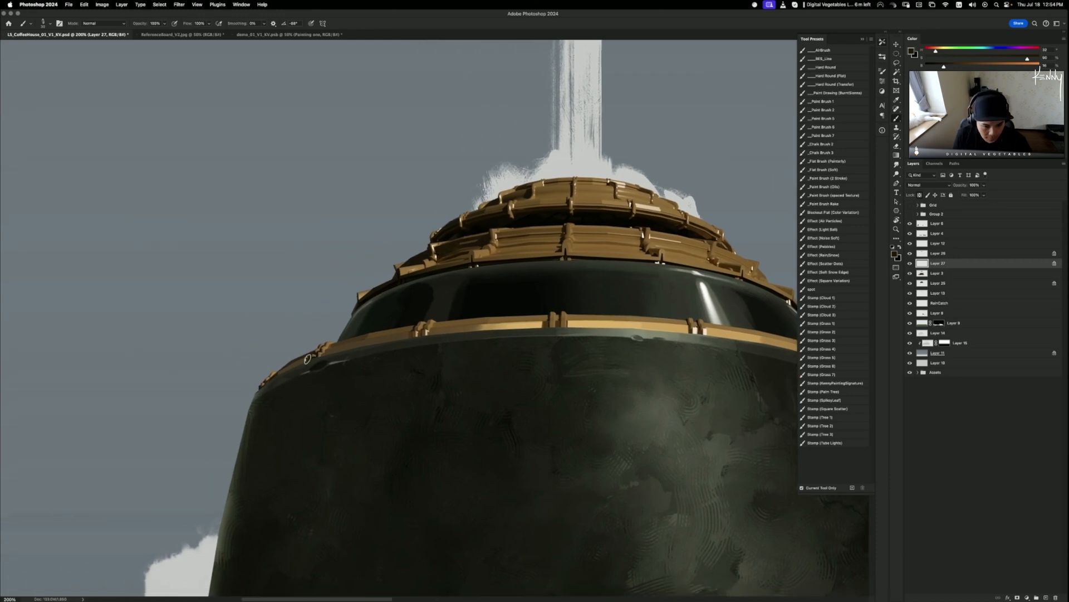
left_click_drag(278, 373, 306, 359)
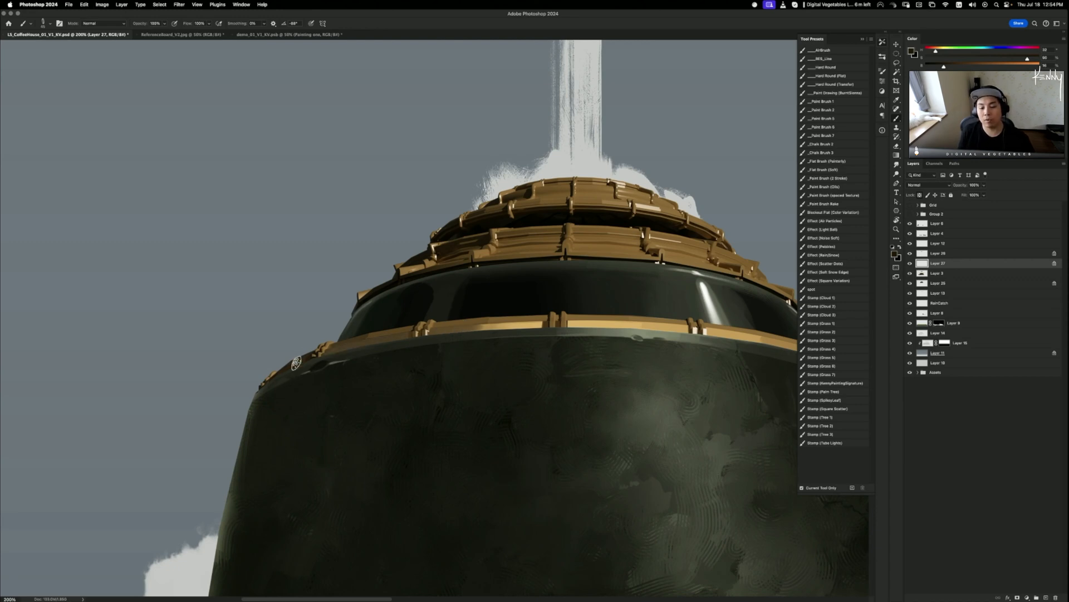
scroll(422, 387, "right", 8)
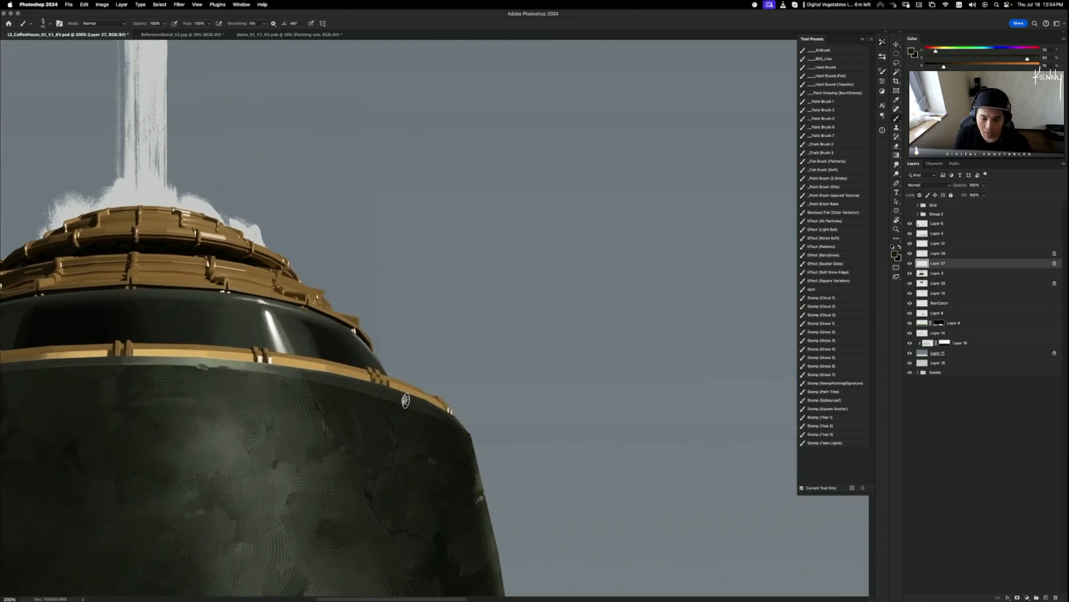
left_click_drag(324, 356, 289, 353)
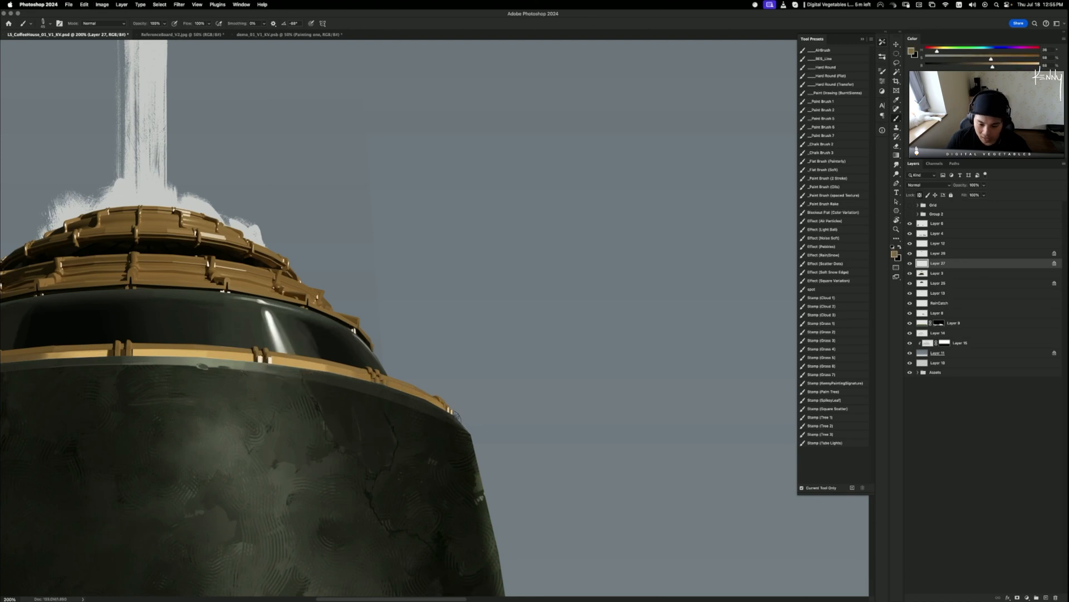
left_click_drag(374, 371, 373, 371)
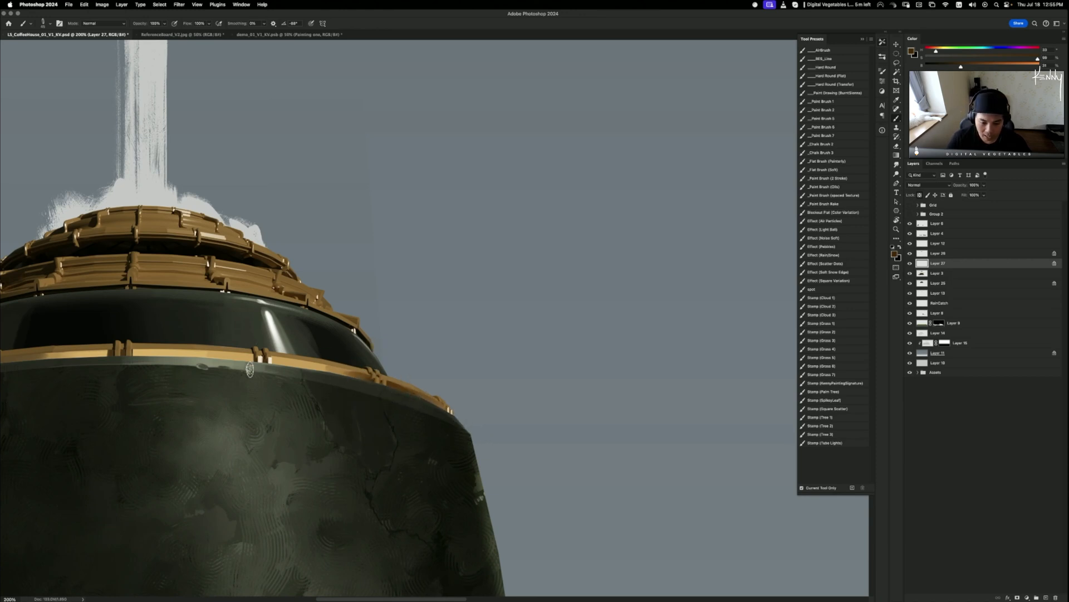
mouse_move(430, 413)
left_mouse_down()
mouse_move(561, 409)
mouse_move(601, 385)
left_mouse_up()
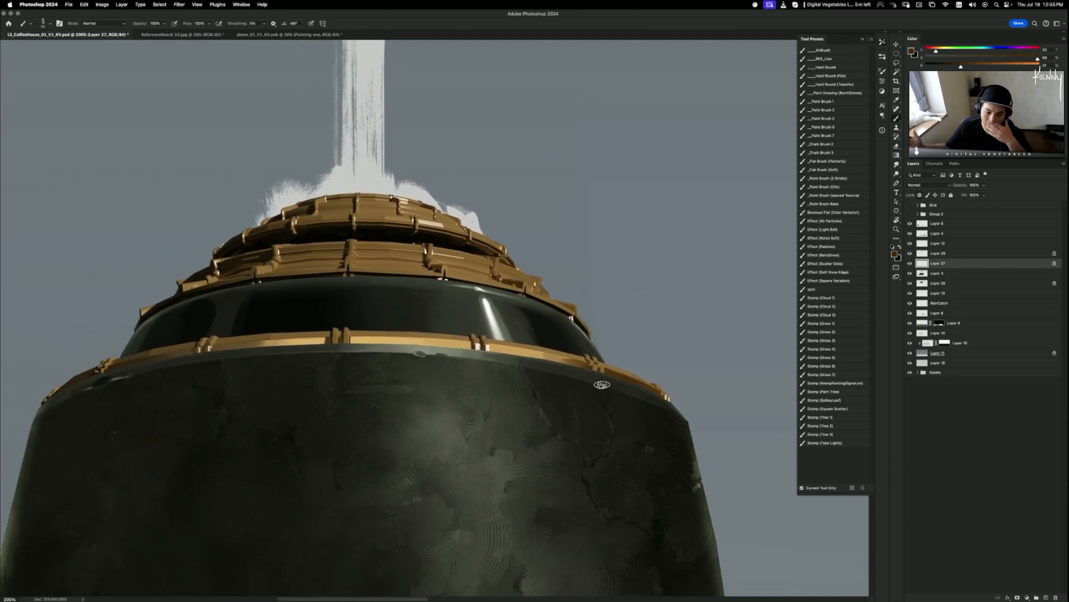
- Paint a light-gold highlight along the central brass trim, retrying the stroke several times
left_click(395, 337, "alt")
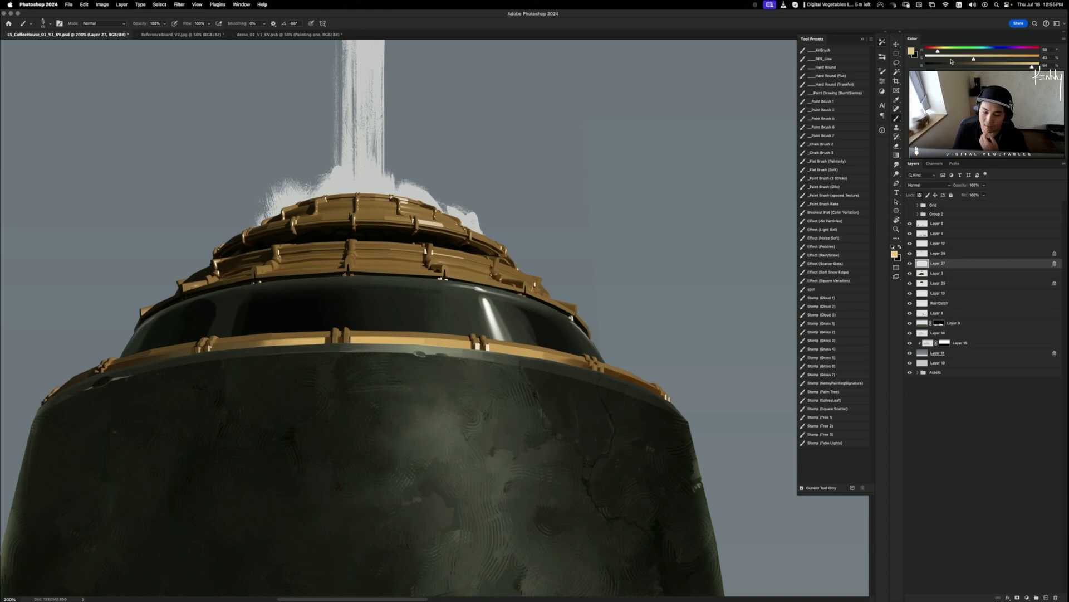
left_click_drag(377, 337, 459, 344)
key("super+z")
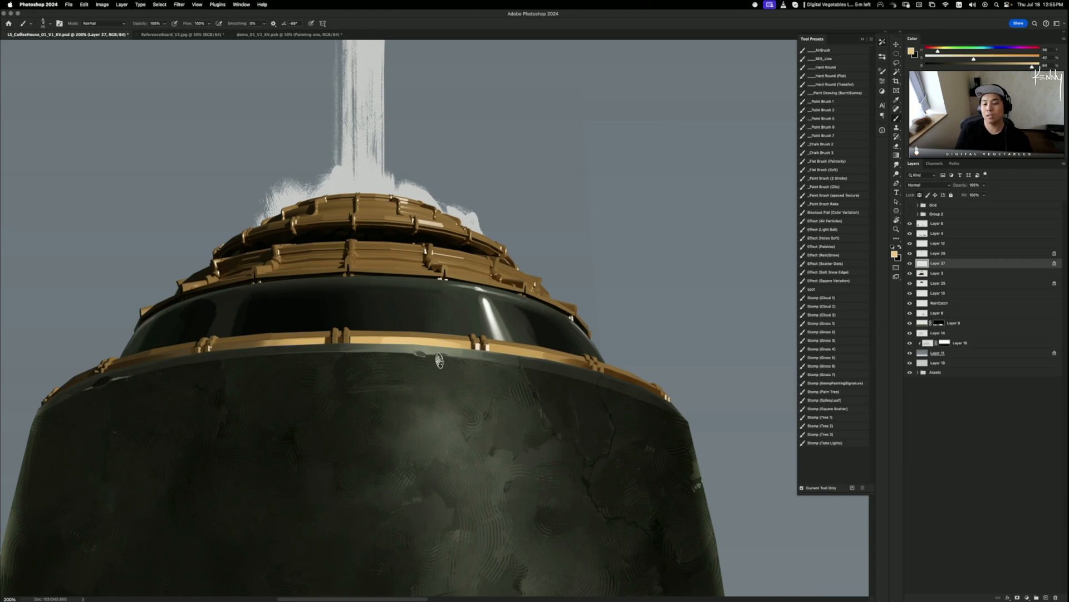
key("super+z")
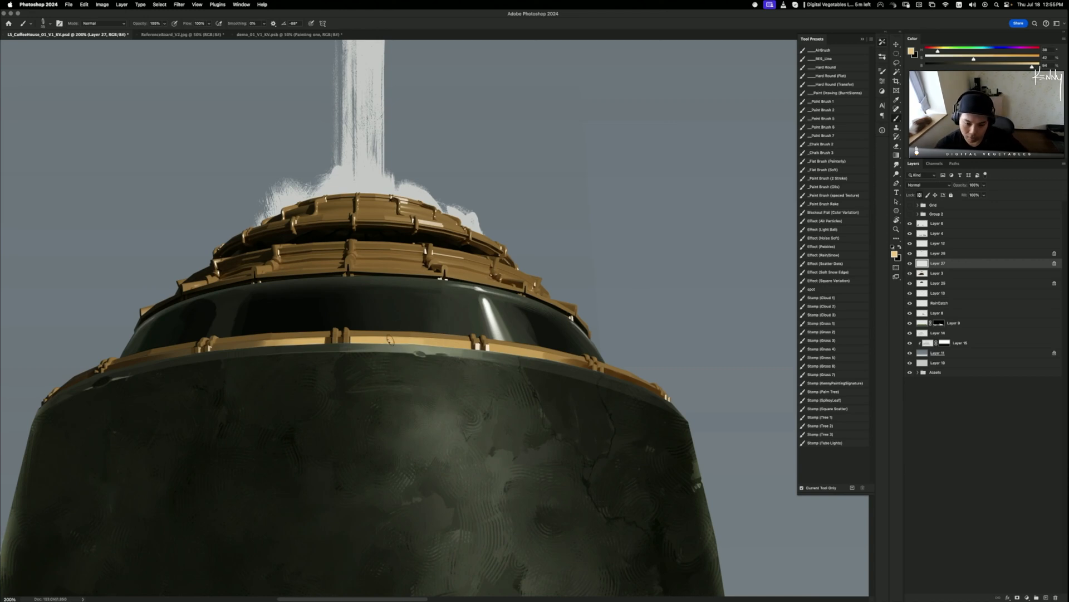
left_click_drag(391, 340, 472, 348)
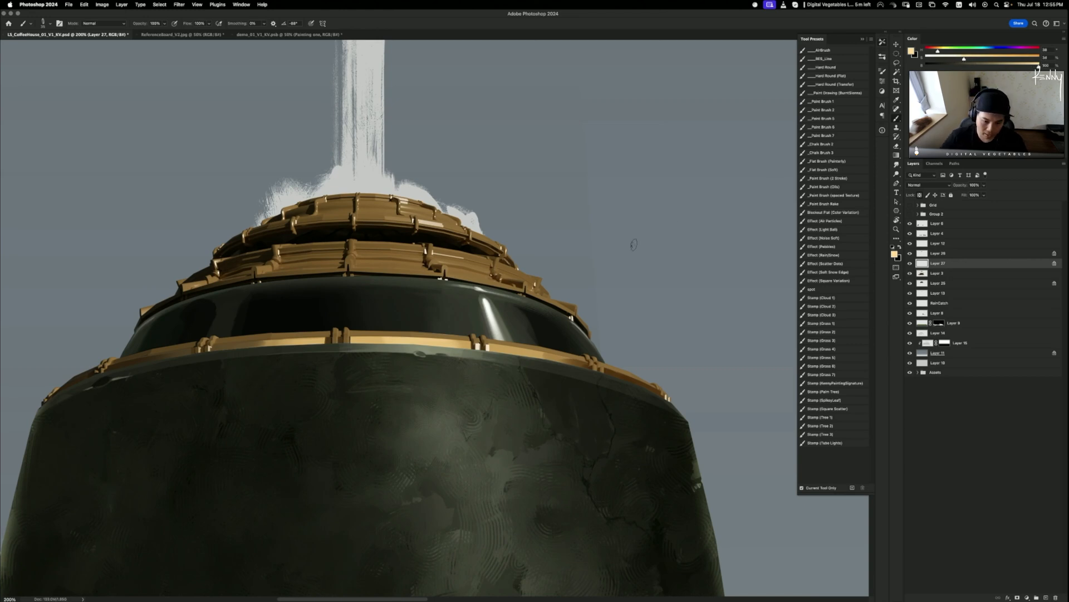
key("super+z")
left_click_drag(392, 341, 465, 346)
key("super+z")
key("super+z")
key("super+z")
key("super+z")
key("super+z")
key("super+z")
key("super+z")
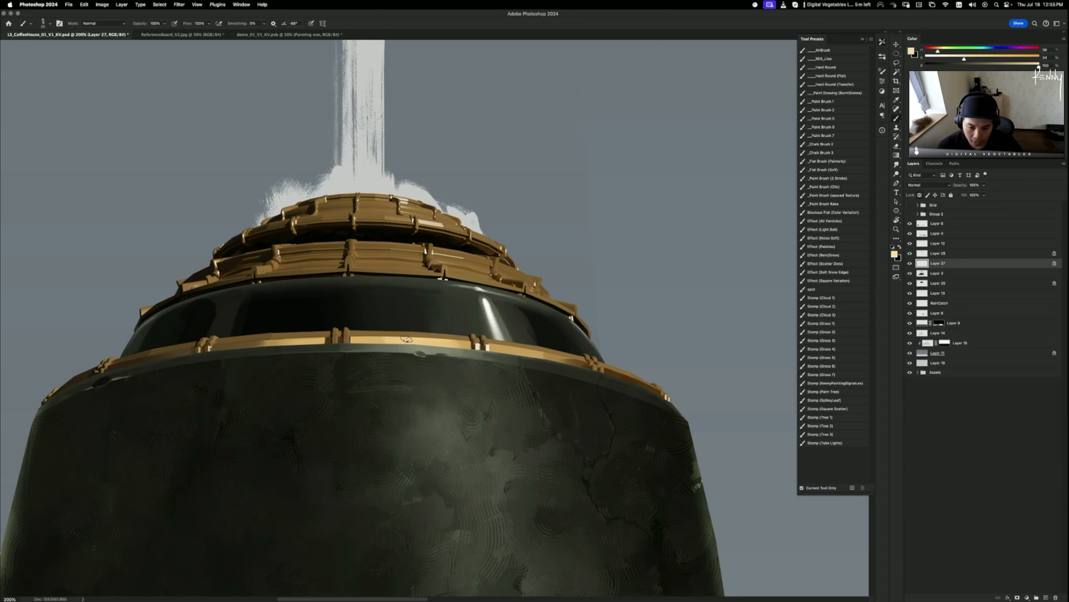
key("super+z")
mouse_move(400, 340)
left_mouse_down()
mouse_move(465, 346)
mouse_move(452, 345)
left_mouse_up()
key("super+z")
key("super+z")
key("super+z")
key("super+z")
key("super+z")
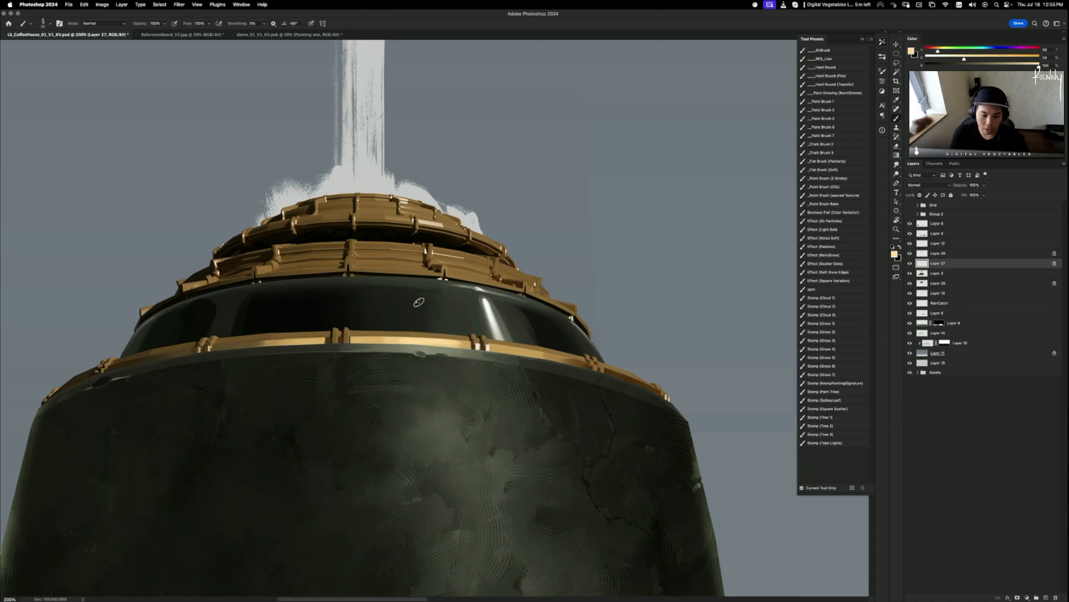
- Sample darker gold tones and paint dark brown along the trim's upper edge
left_click(379, 334, "alt")
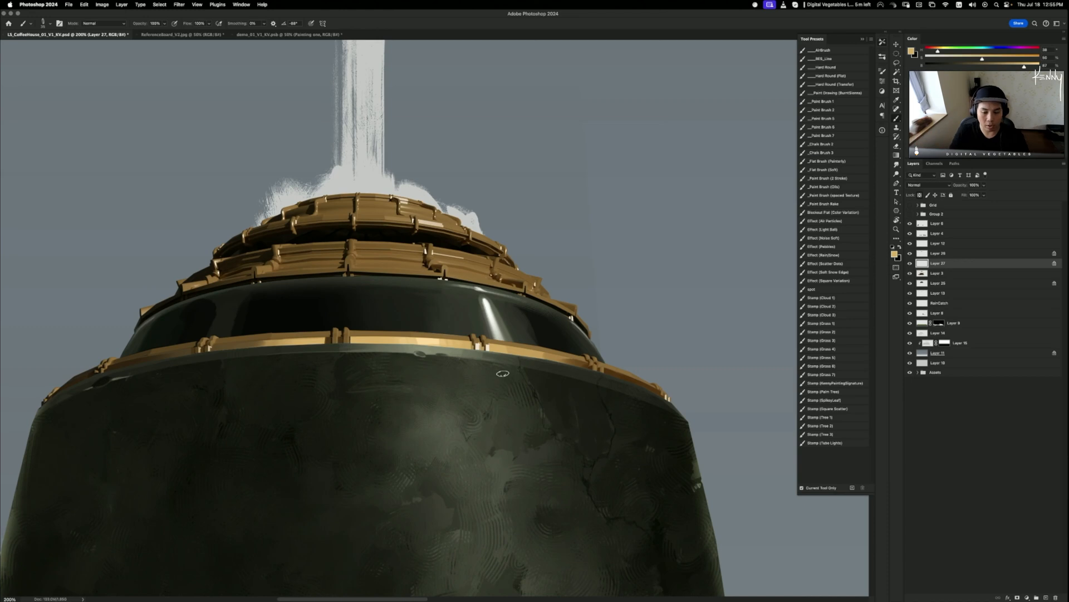
left_click(535, 353, "alt")
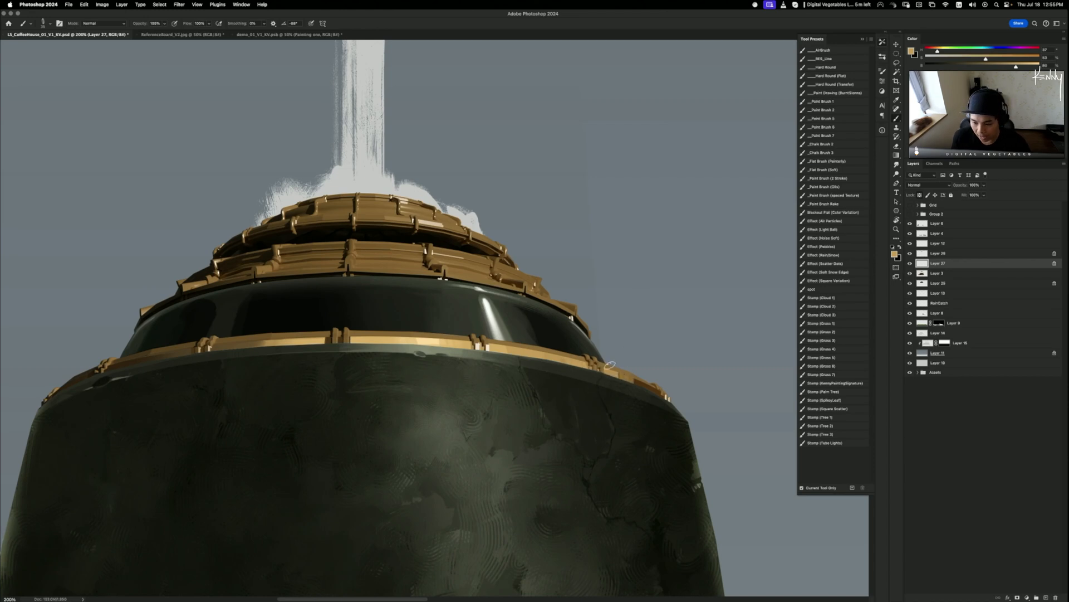
left_click(629, 381, "alt")
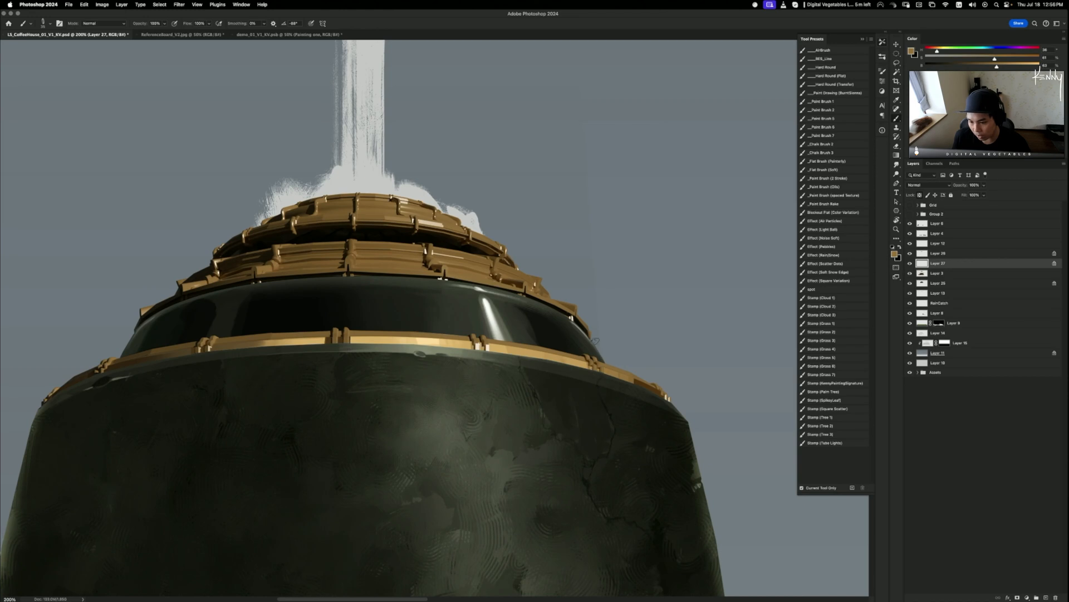
left_click_drag(583, 360, 571, 356)
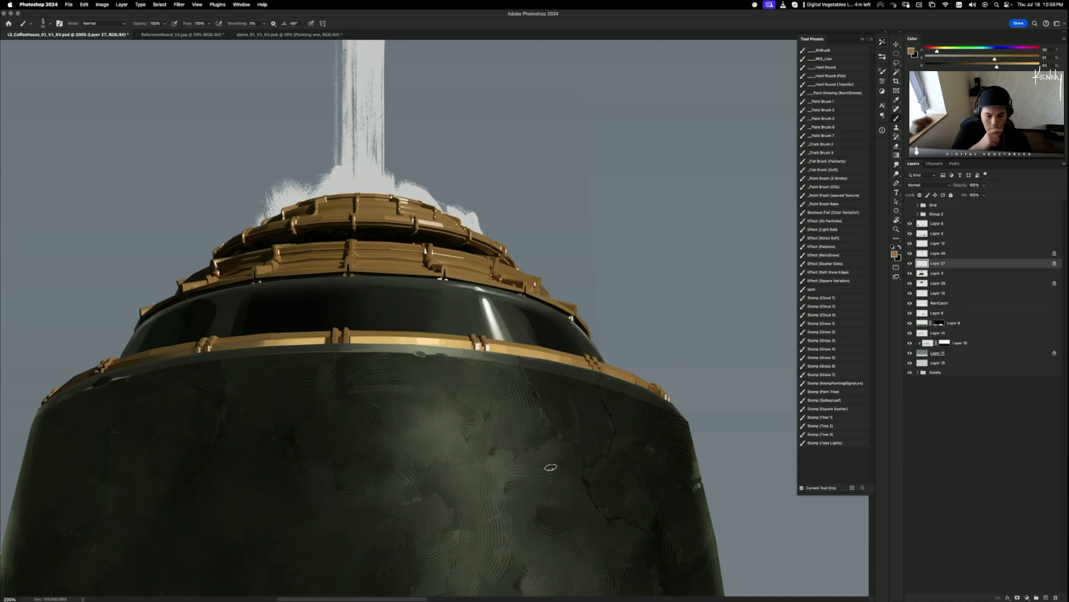
left_click_drag(486, 409, 625, 410)
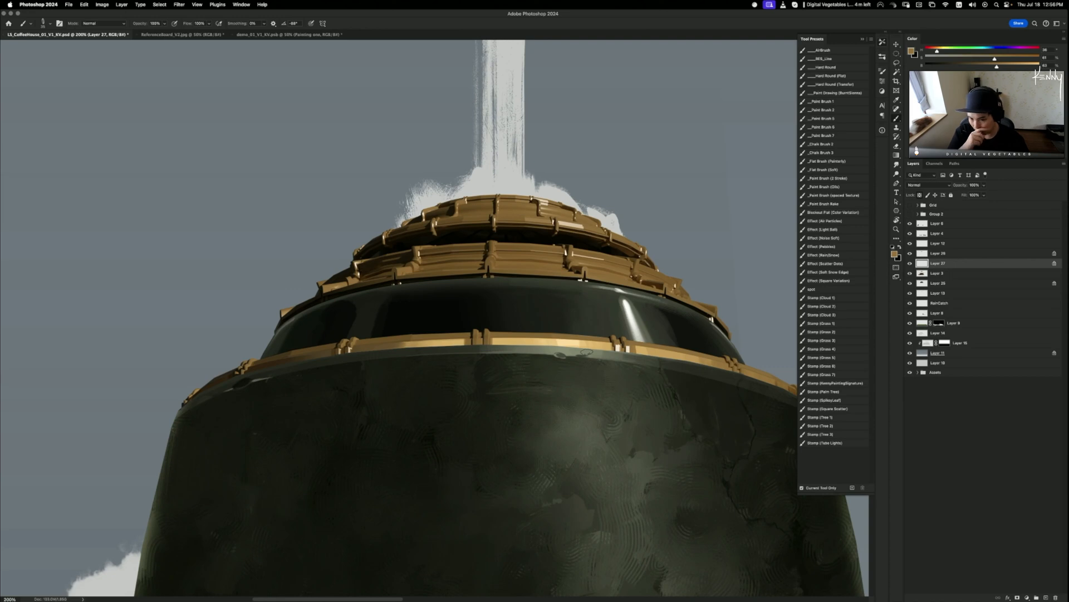
- Set the painted layer's Levels midtone gamma to 0.81, then reframe the gold trim at 200%
key("super+minus")
key("super+minus")
key("super+minus")
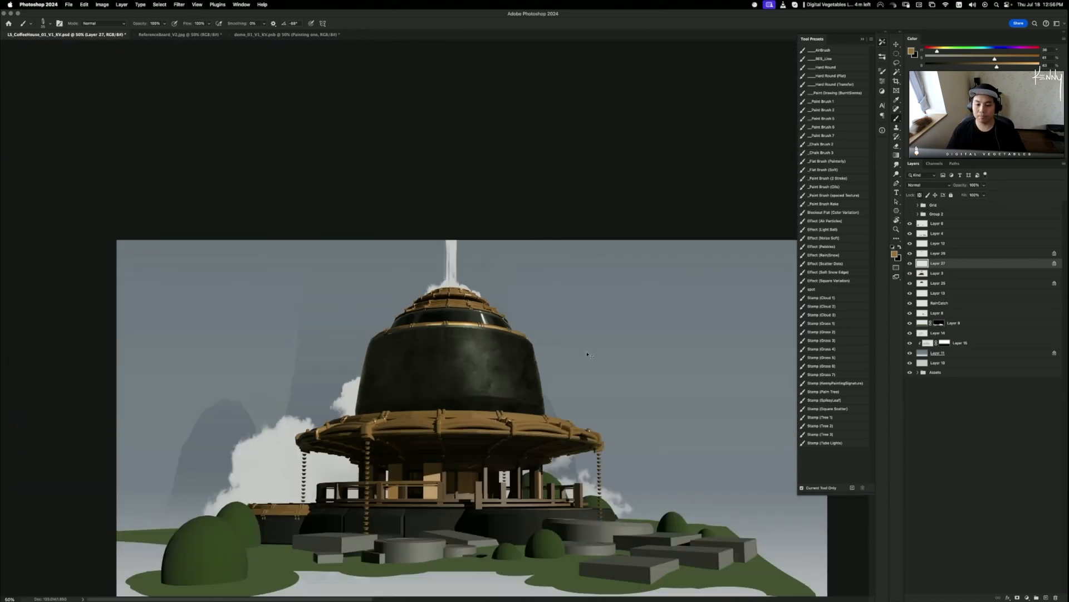
key("super+plus")
key("super+plus")
key("super+l")
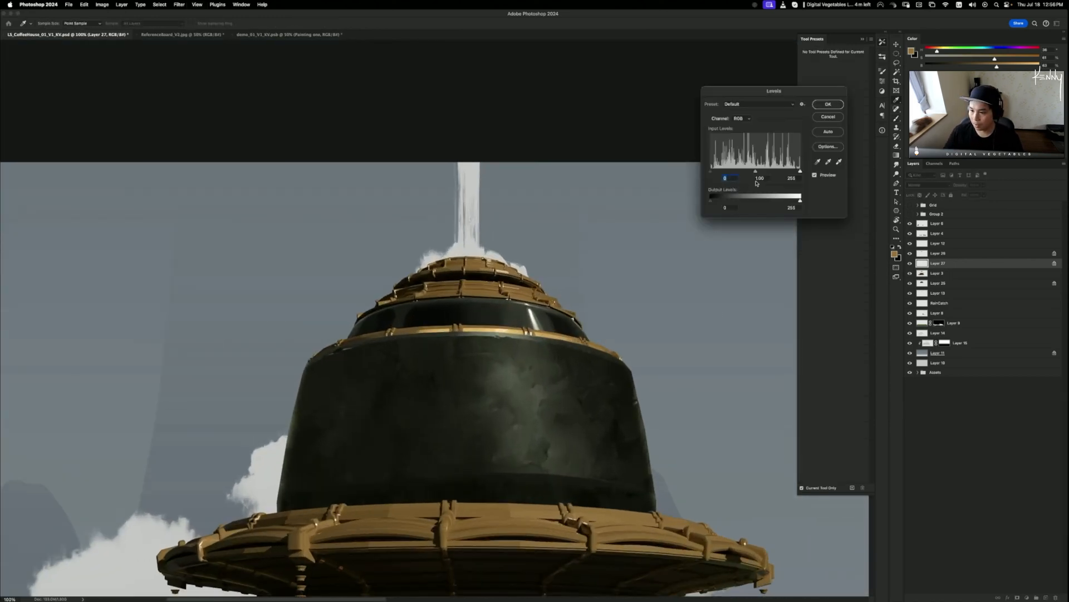
mouse_move(759, 174)
left_mouse_down()
mouse_move(771, 172)
mouse_move(757, 172)
left_mouse_up()
left_click(828, 105)
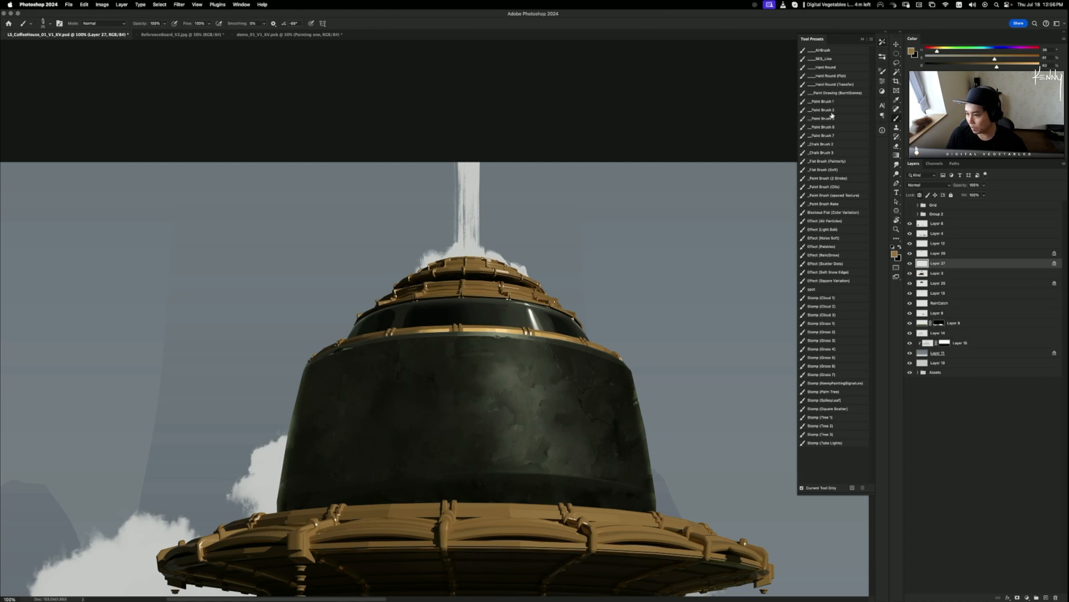
key("super+equal")
mouse_move(534, 382)
left_mouse_down()
mouse_move(497, 373)
mouse_move(527, 375)
left_mouse_up()
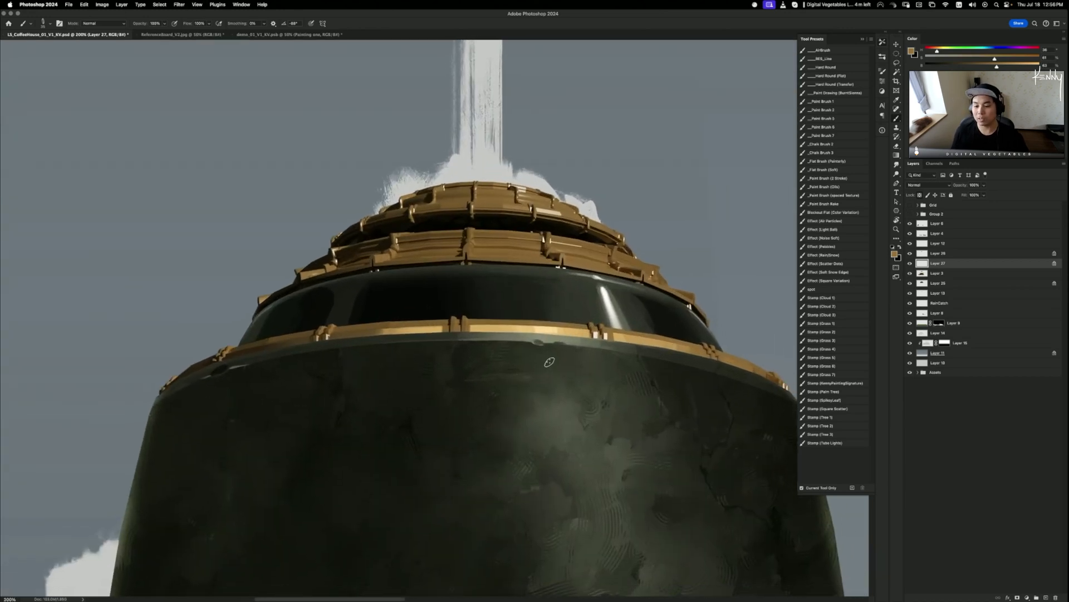
- Sample the gold trim colour and retouch the lower gold band, undoing a bad highlight dab
left_click(554, 327, "alt")
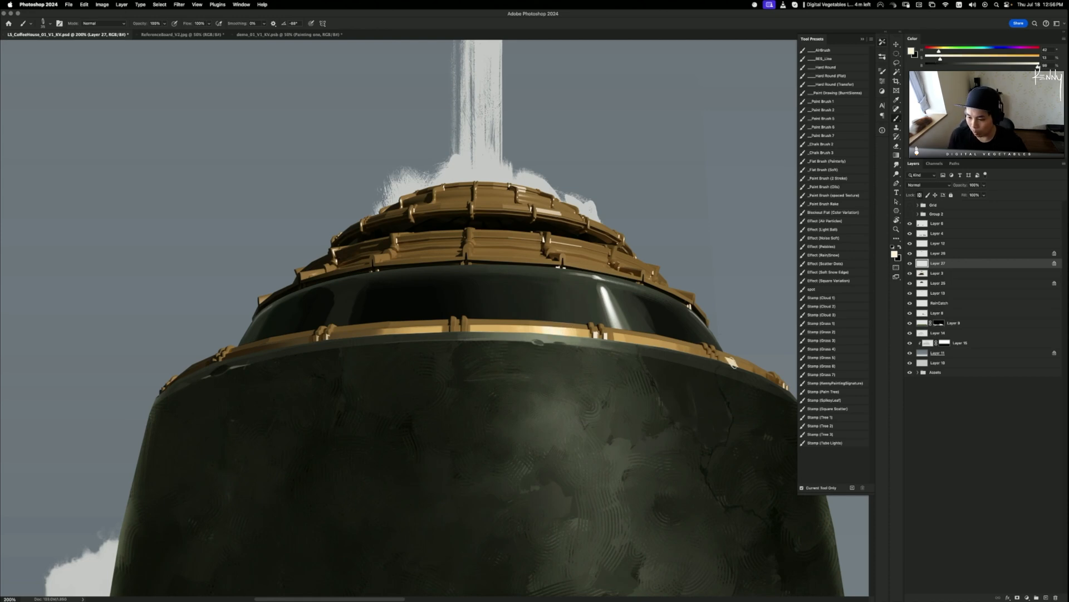
left_click_drag(739, 359, 746, 368)
key("super+z")
key("super+z")
key("super+z")
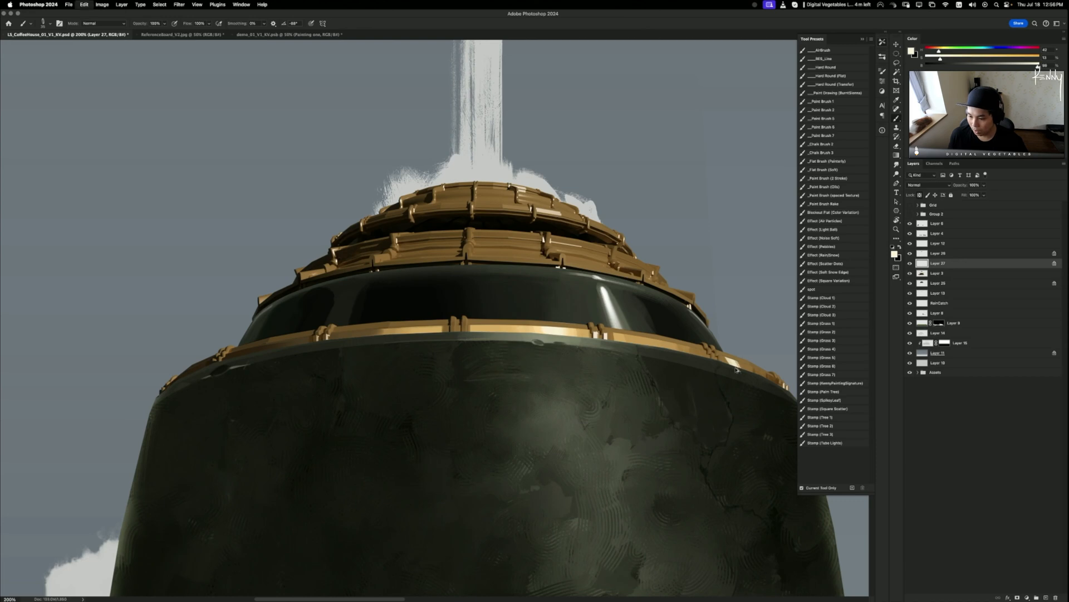
left_click(628, 341, "alt")
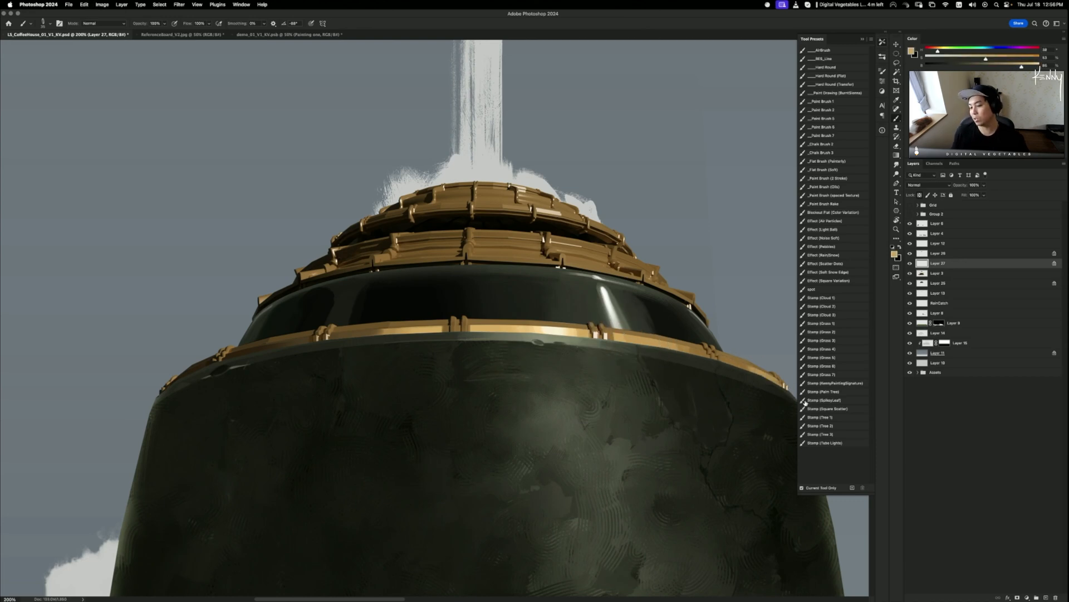
- Sample the dark green-grey for the rim below the band, then zoom out to the whole building
left_click_drag(700, 389, 646, 379)
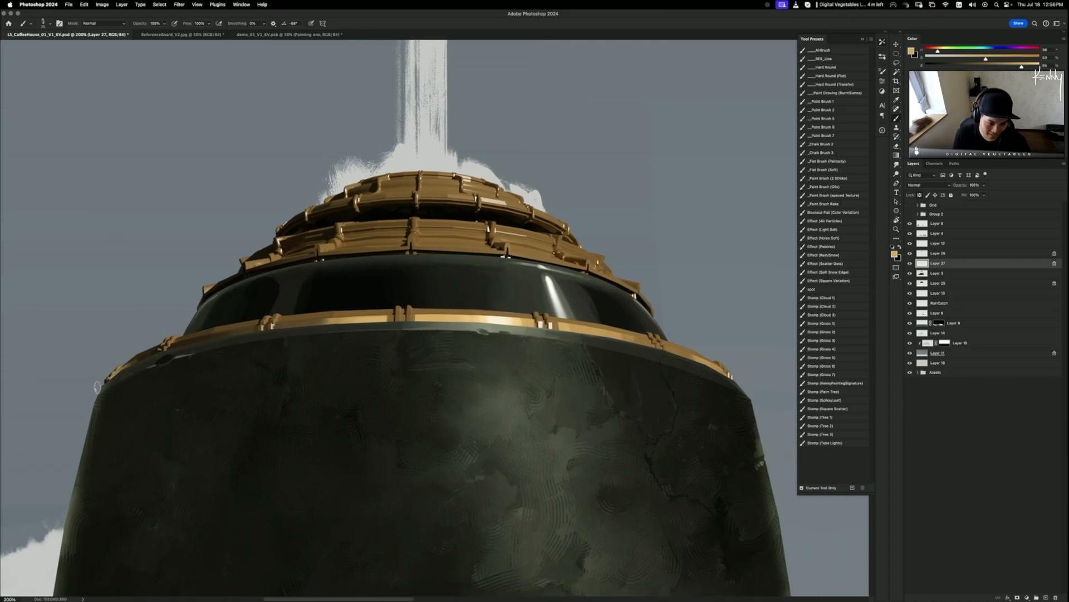
left_click_drag(237, 330, 305, 327)
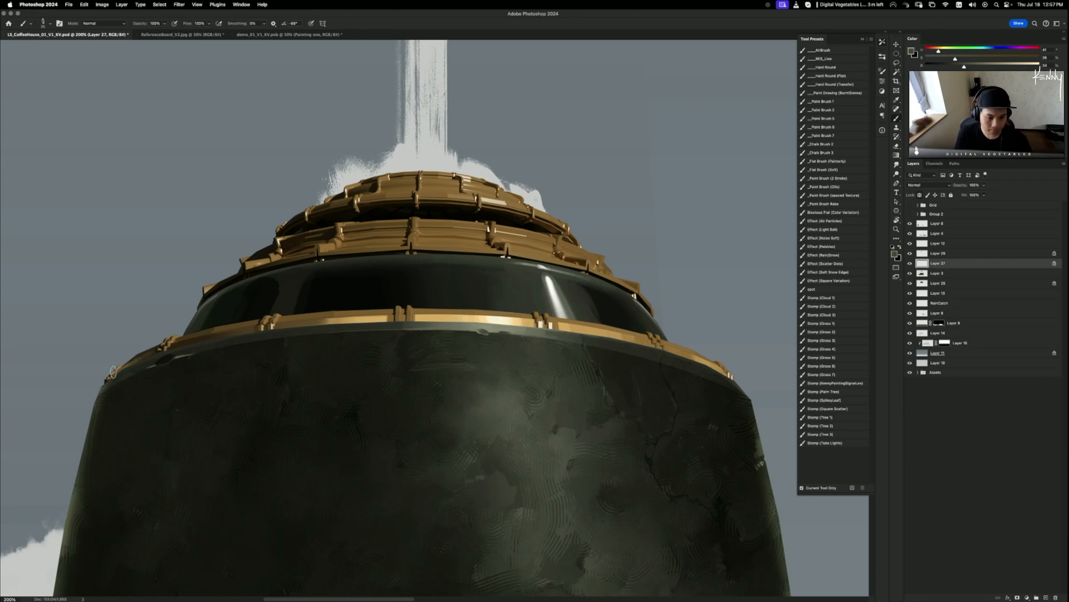
key("super+minus")
key("super+minus")
key("super+minus")
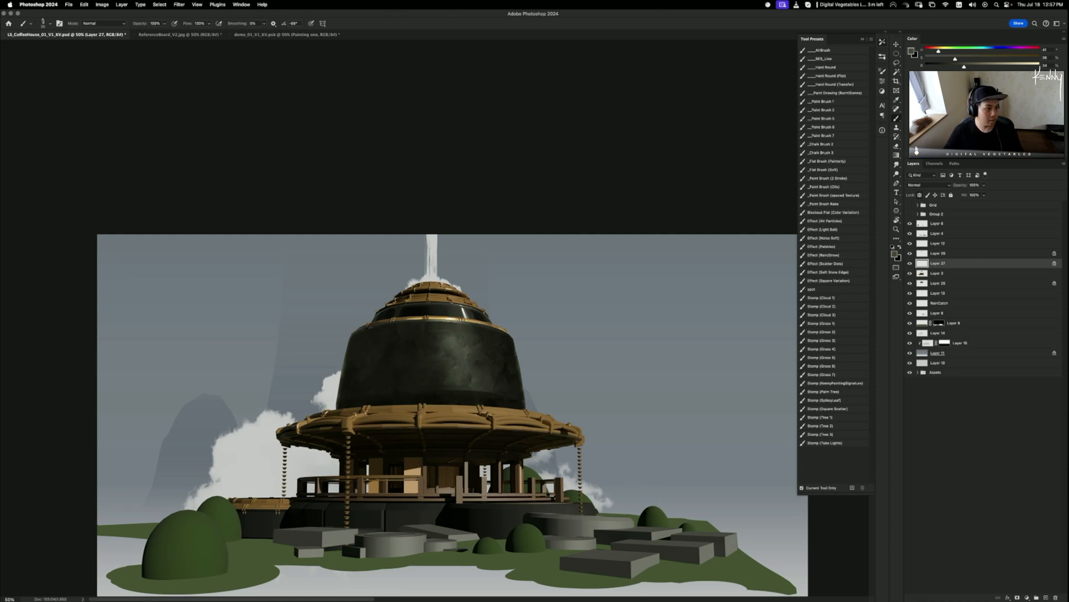
key("super+minus")
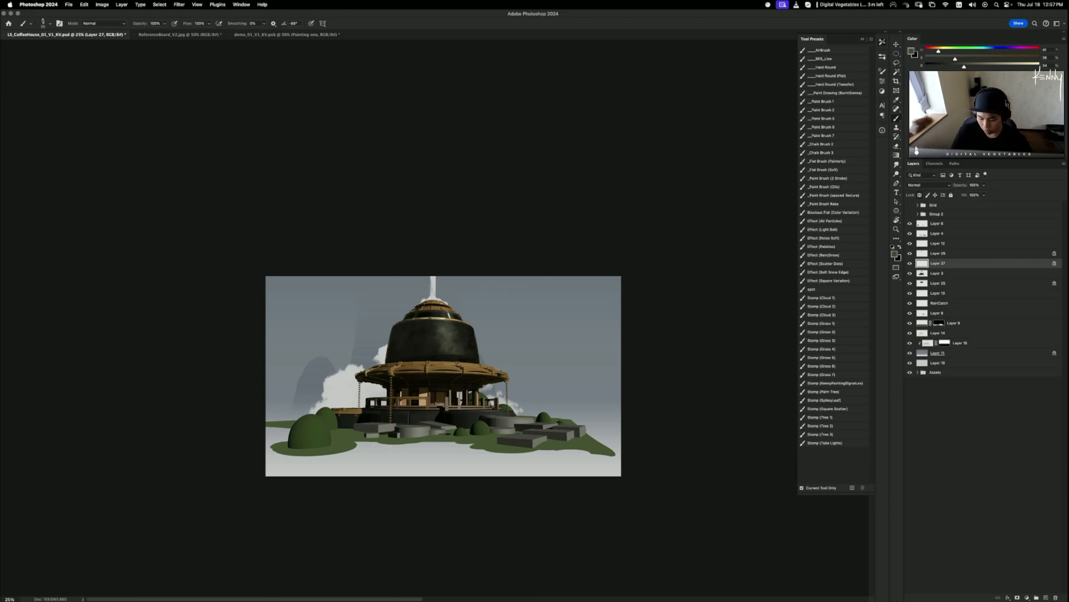
key("super+plus")
key("super+plus")
key("super+plus")
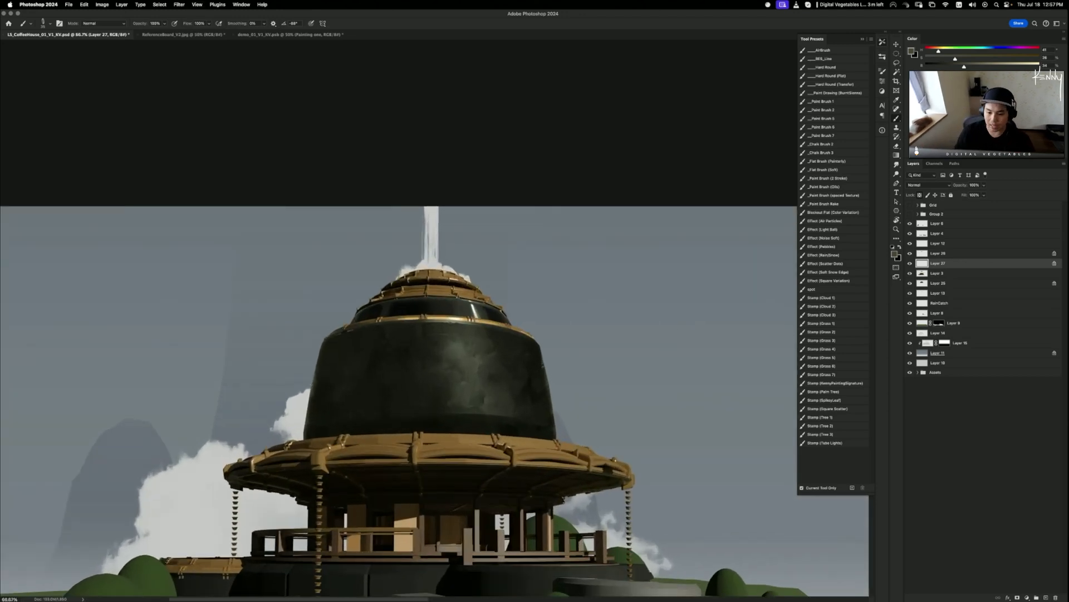
left_click_drag(571, 411, 593, 285)
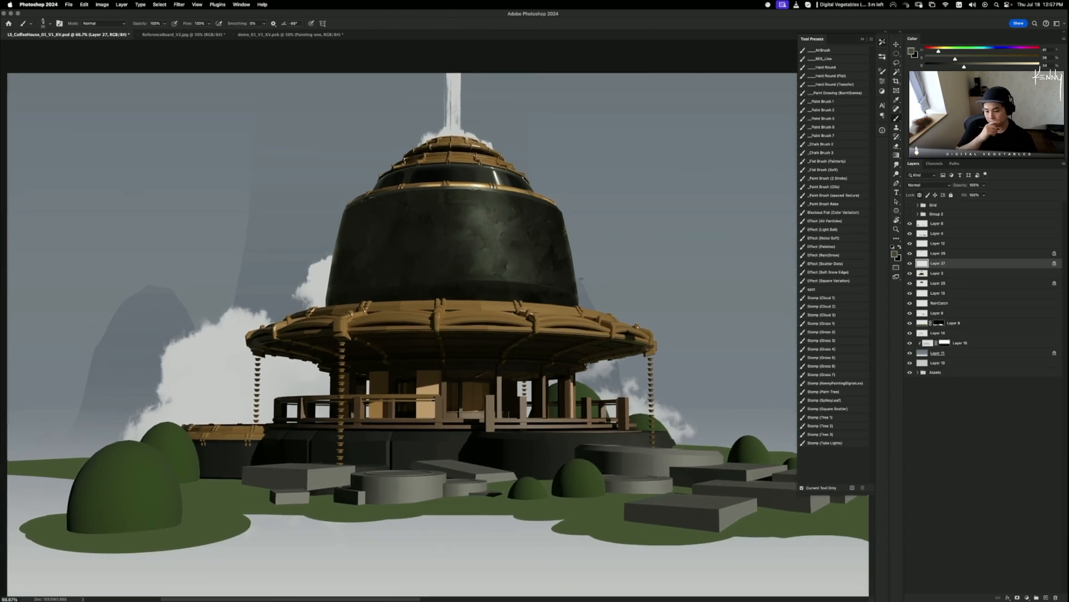
left_click_drag(558, 458, 441, 456)
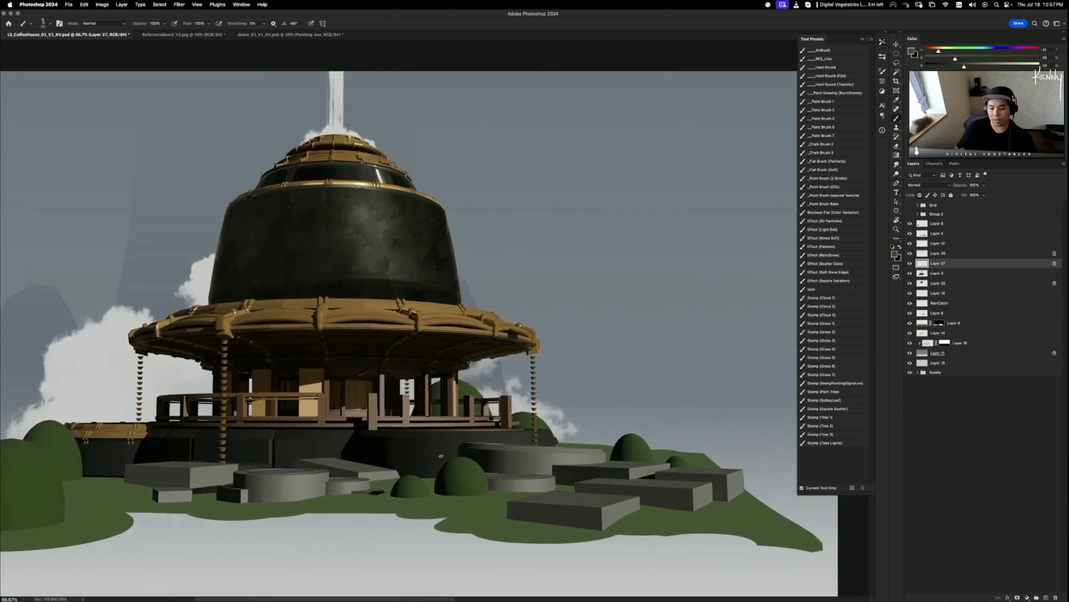
key("super+minus")
key("super+minus")
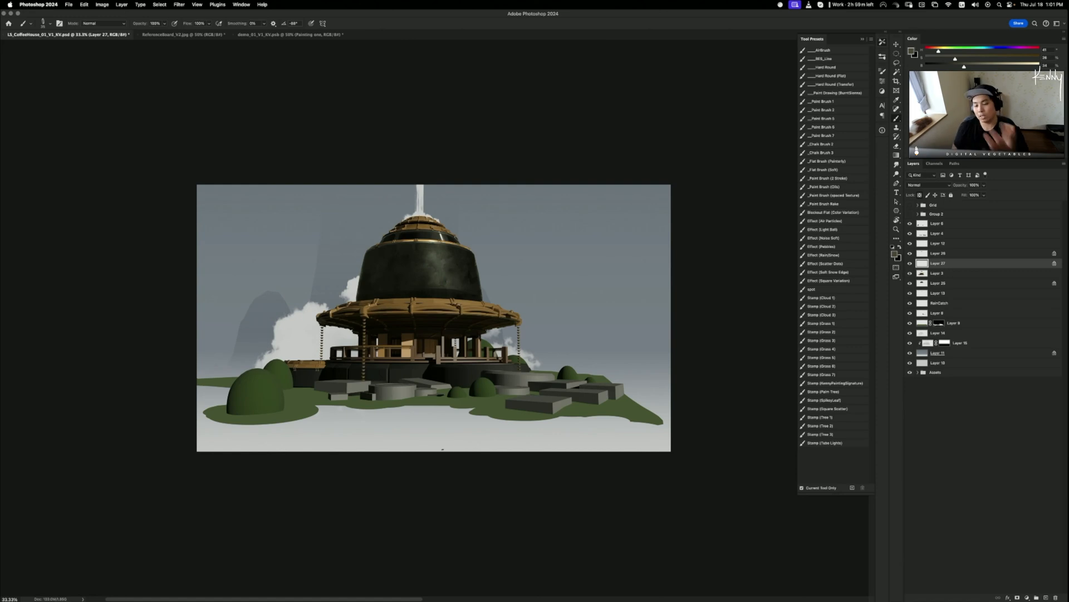
- Show Group 2's sphere study, expand it, and hide several shading layers while keeping Group 1 copy visible
left_click(911, 214)
left_click(918, 215)
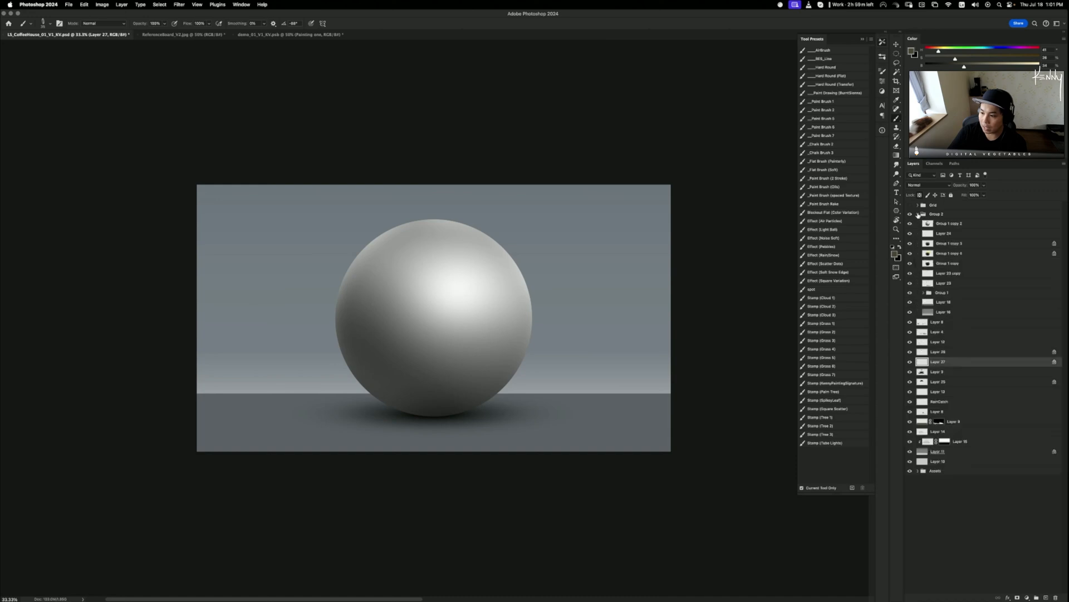
left_click(910, 234)
left_click_drag(910, 234, 911, 264)
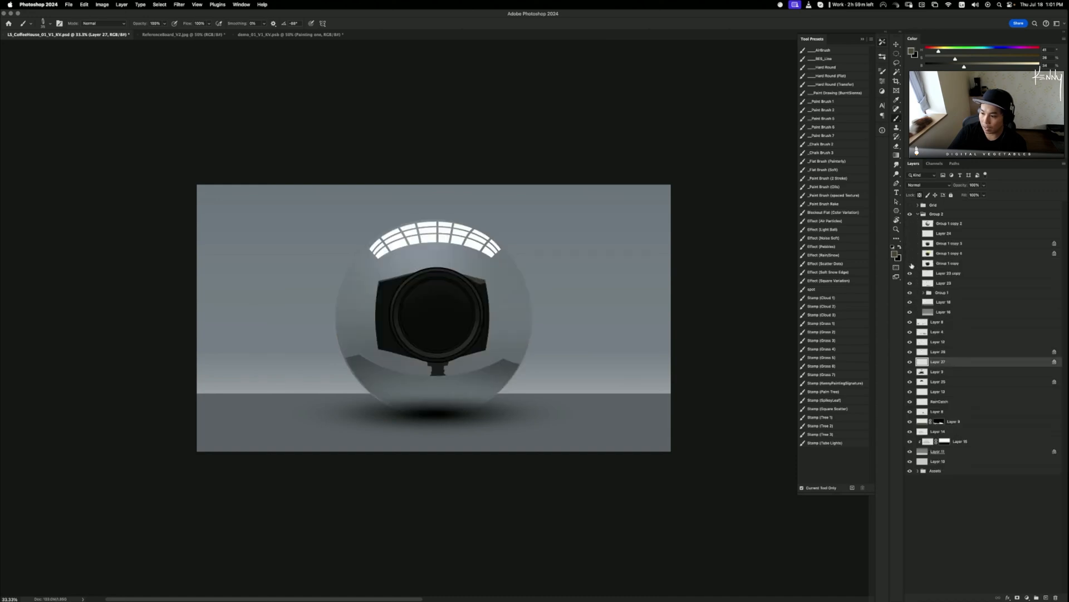
left_click(911, 264)
- Compare the glossy dark, yellow-tinted and matte sphere stages, ending on matte, then collapse Group 2
left_click(910, 264)
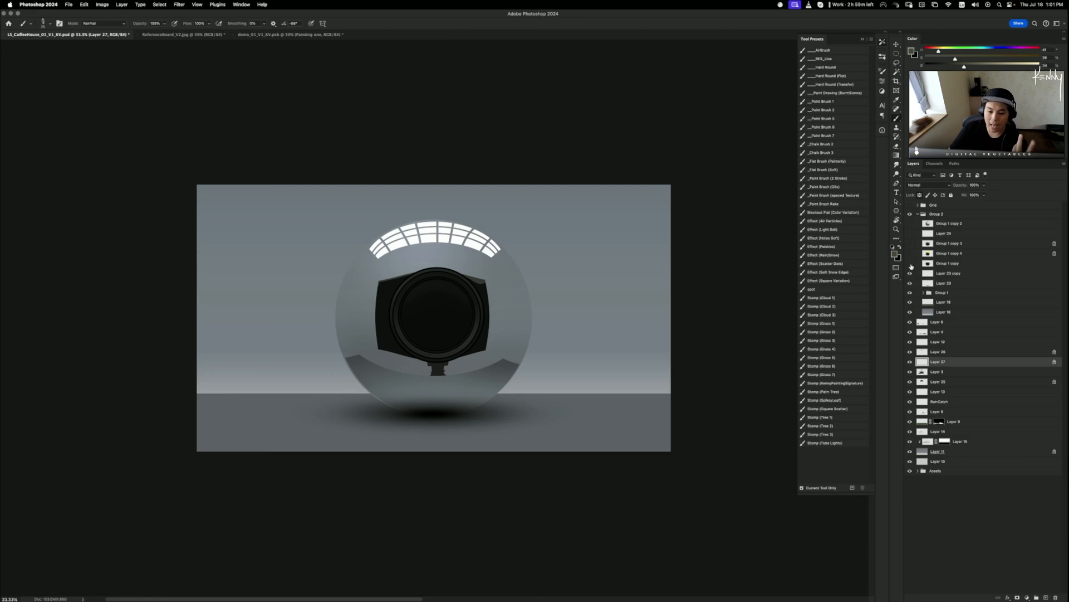
left_click(911, 264)
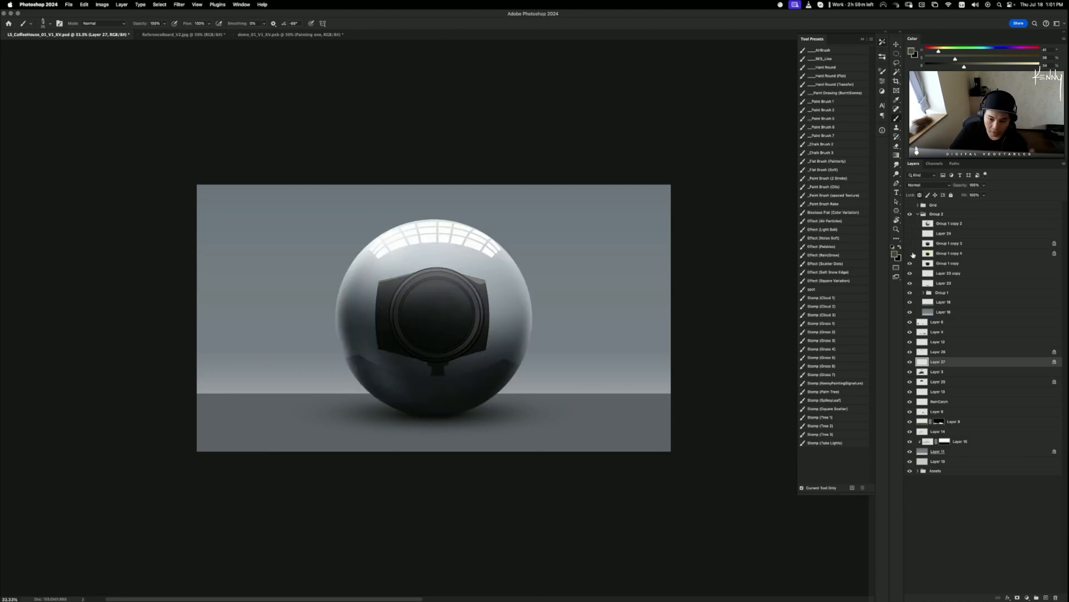
left_click(910, 253)
left_click(910, 251)
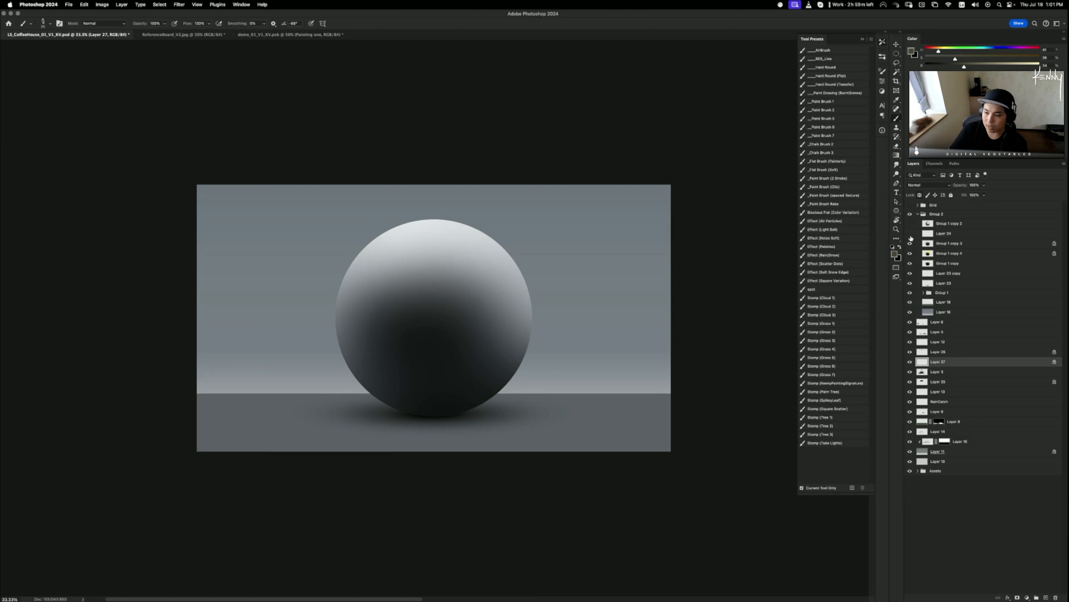
left_click(911, 226)
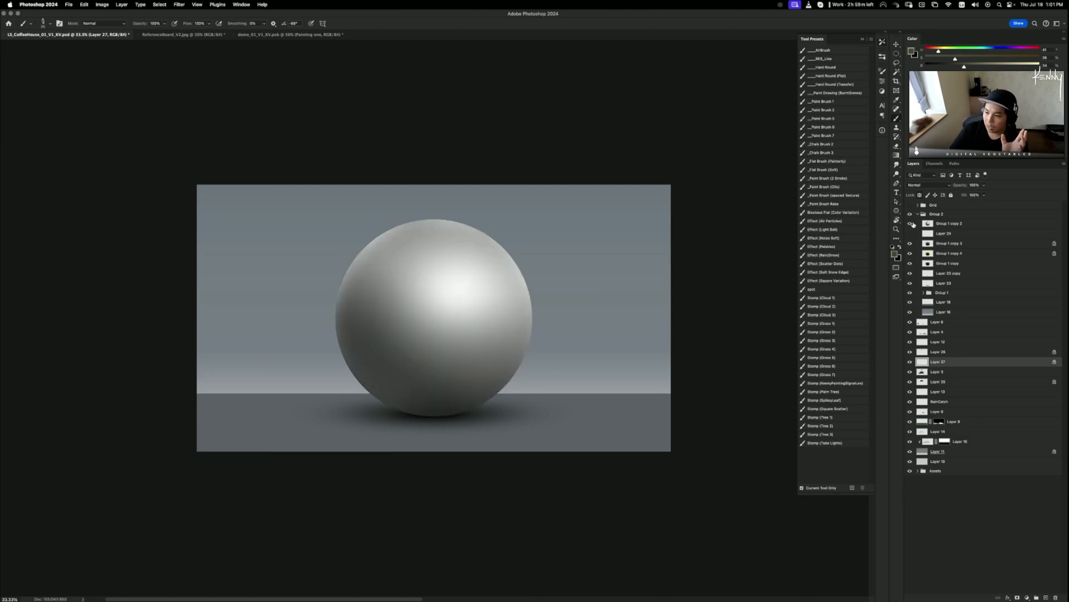
left_click(916, 214)
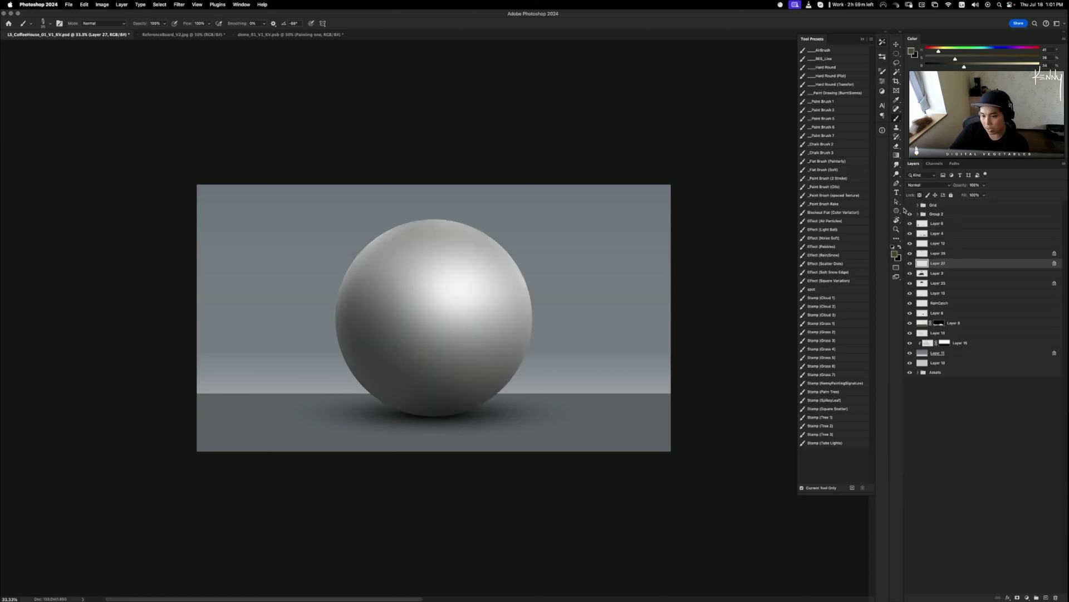
- Hide Group 2 so the coffee-house scene returns, then switch to another app
left_click(908, 214)
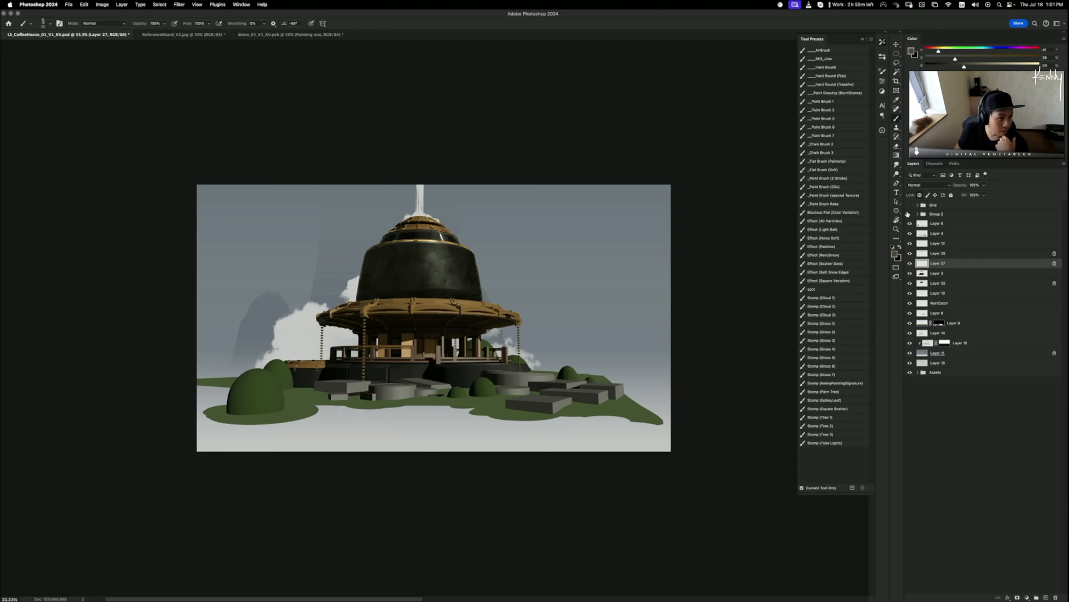
key("super+Tab")
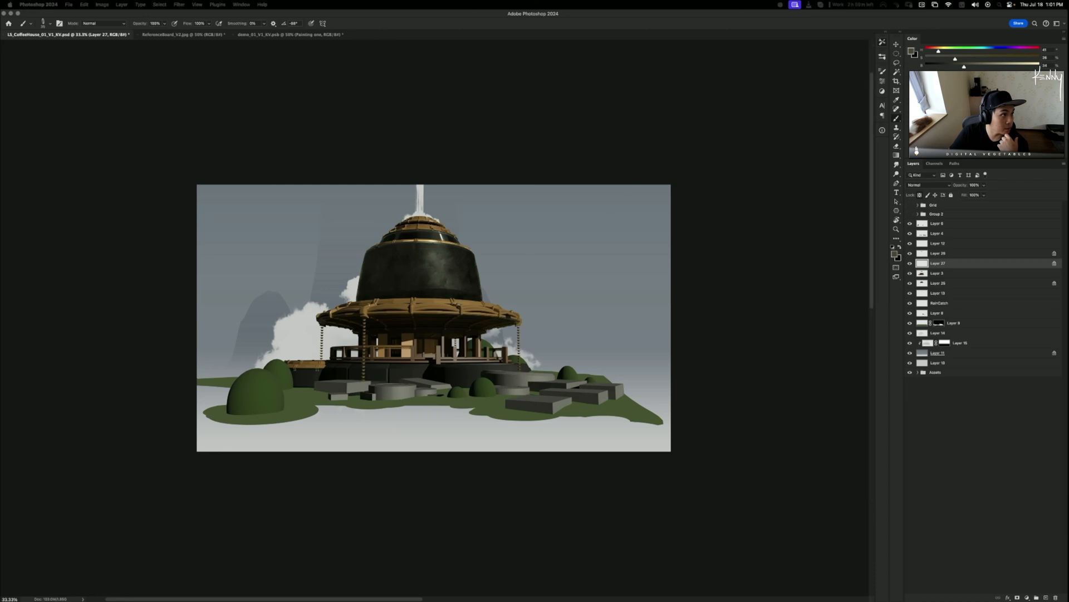